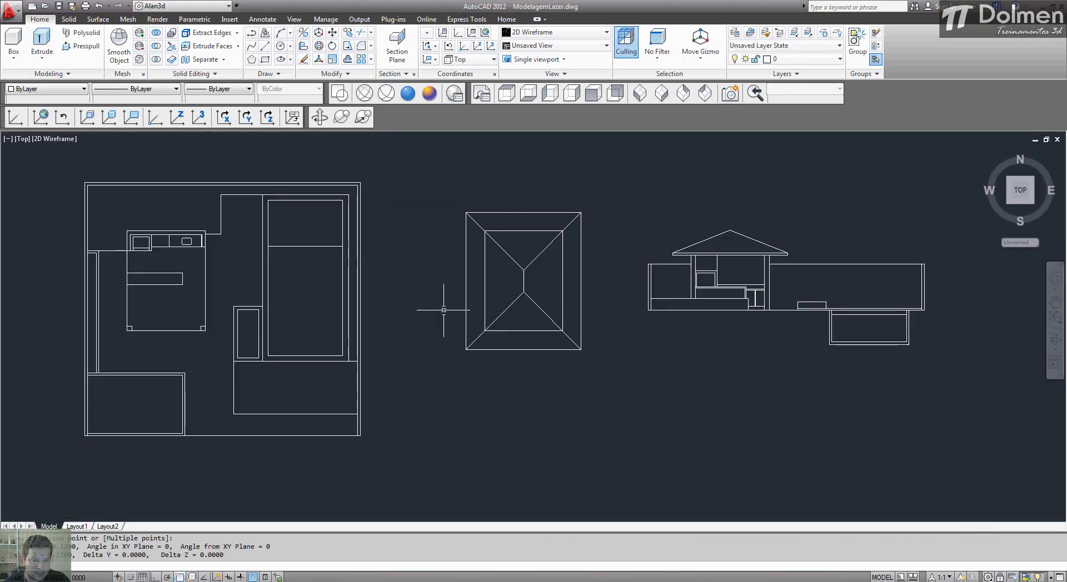
Step: Select the floor plan, the roof plan and the section in turn to check each one's layer, clearing the selection each time
middle_click_drag(435, 305, 452, 317)
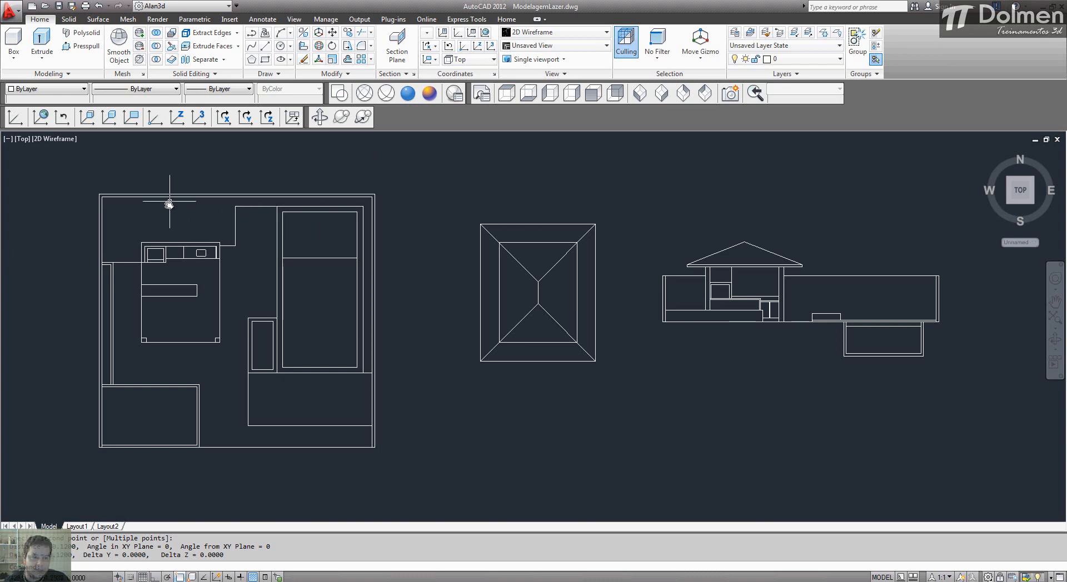
left_click(69, 163)
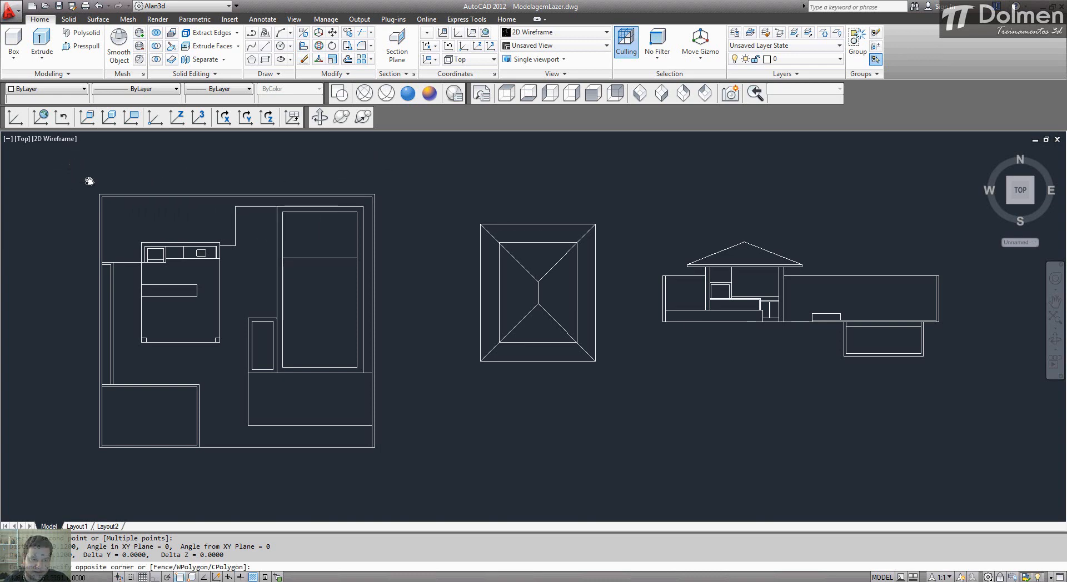
left_click(397, 463)
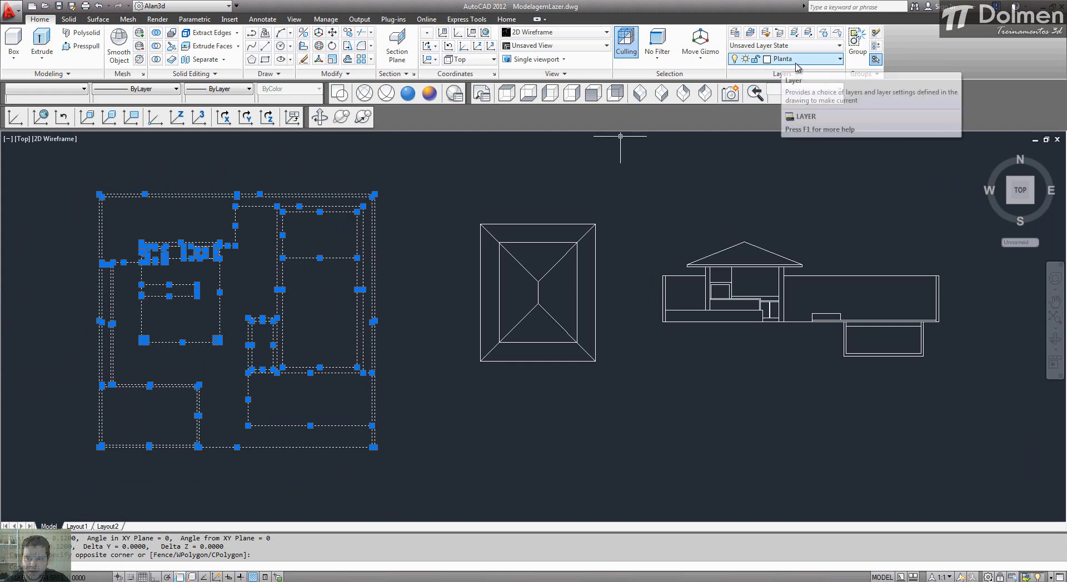
key("Escape")
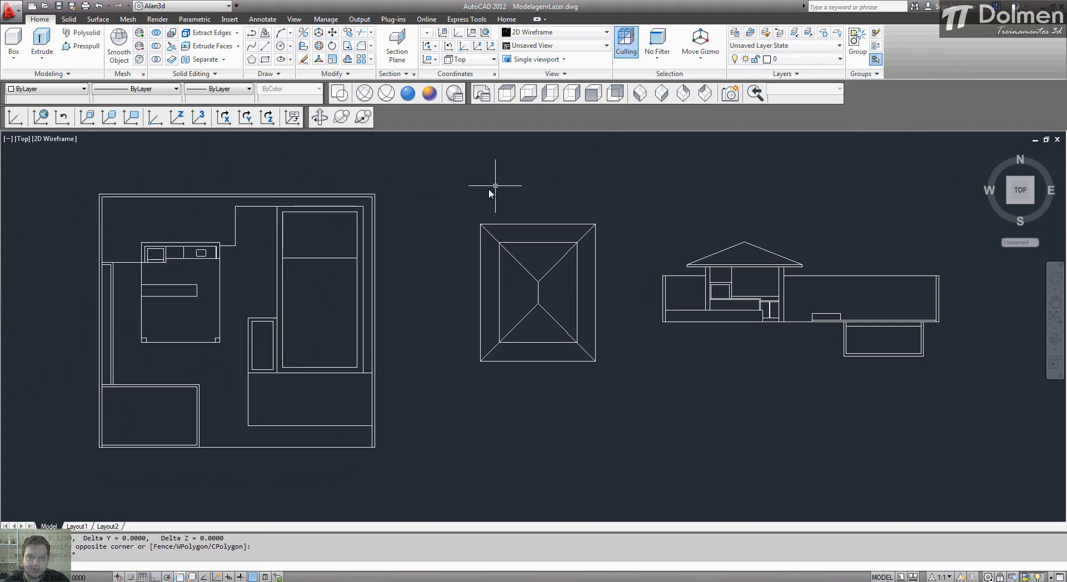
left_click(457, 201)
left_click(615, 392)
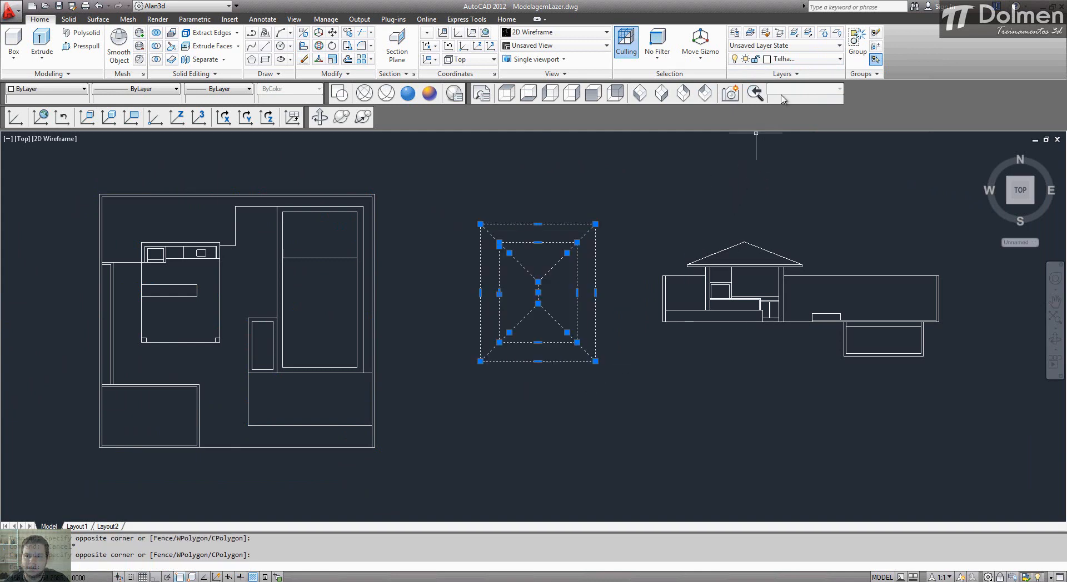
key("Escape")
left_click(641, 224)
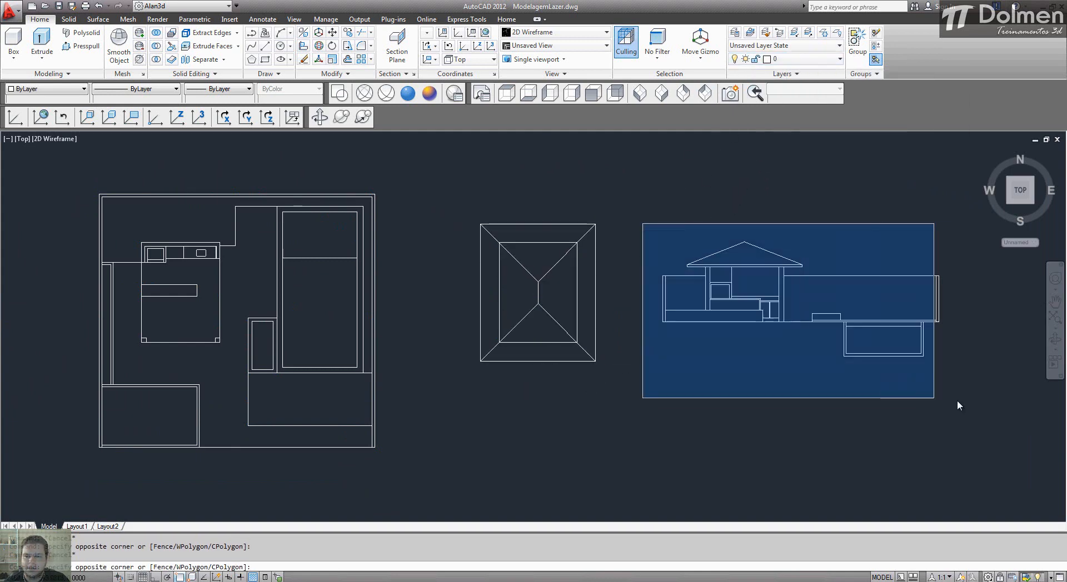
left_click(959, 401)
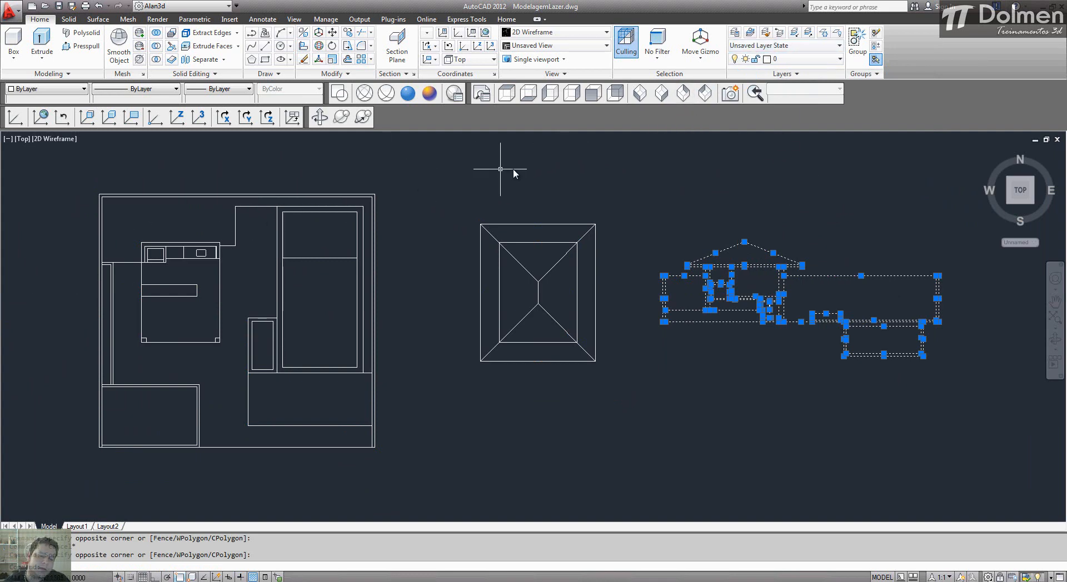
key("Escape")
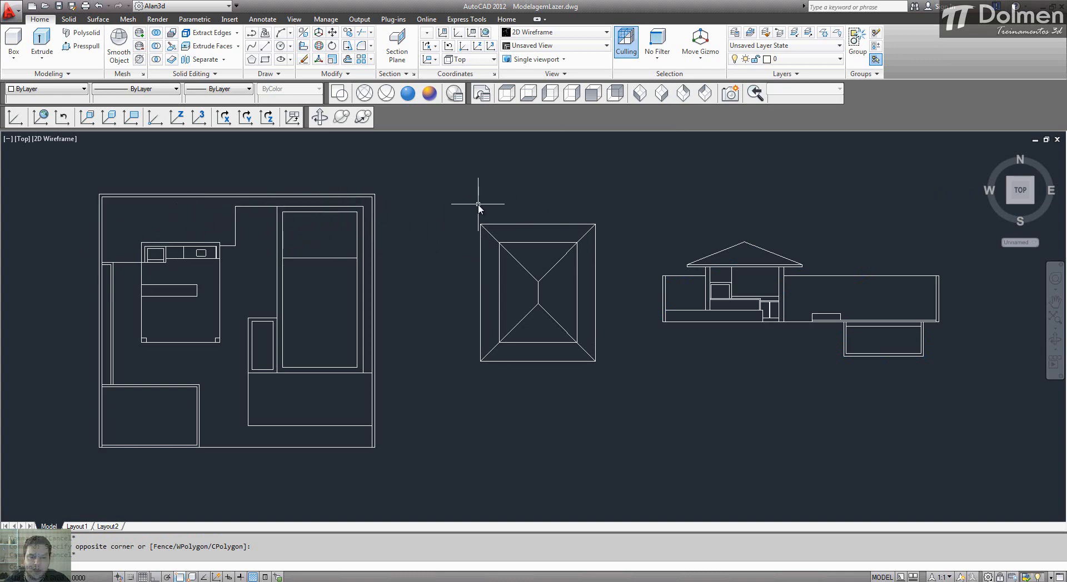
Step: Examine the floor plan, the roof plan and the section drawing up close
middle_click_drag(264, 276, 281, 274)
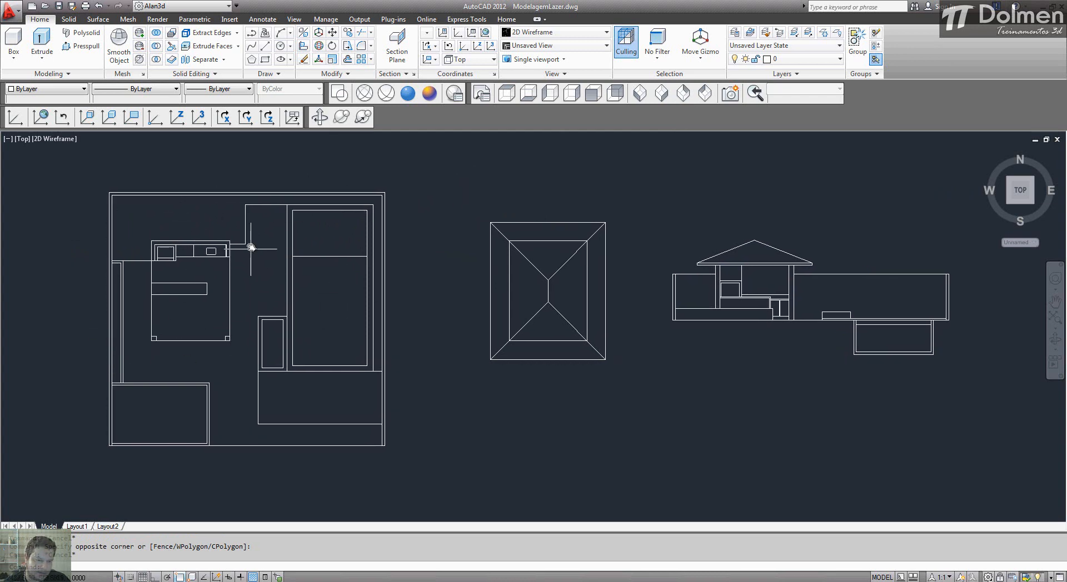
scroll(252, 289, "up", 2)
middle_click_drag(251, 289, 373, 286)
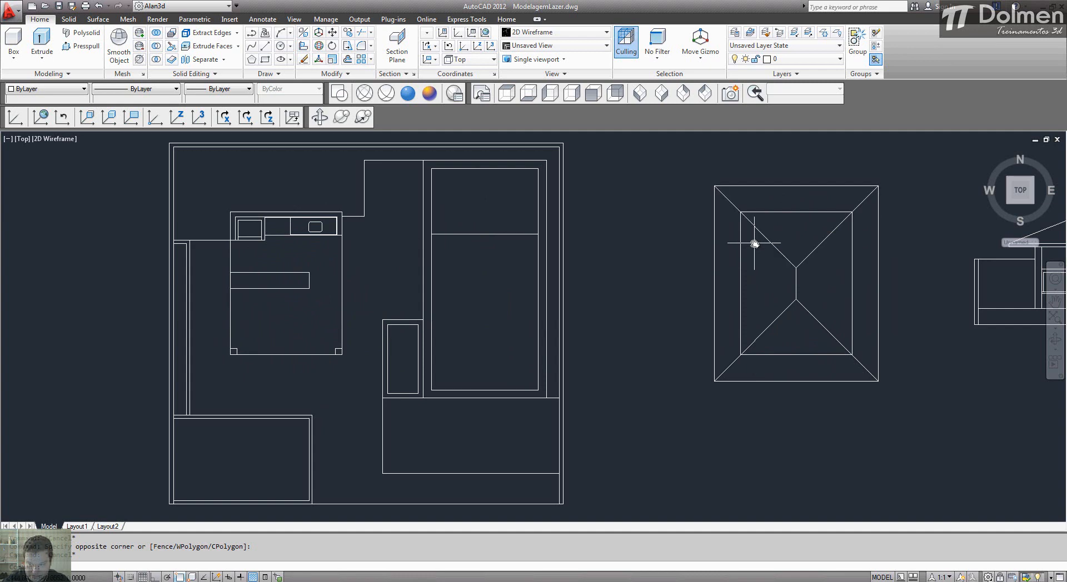
middle_click_drag(731, 256, 442, 303)
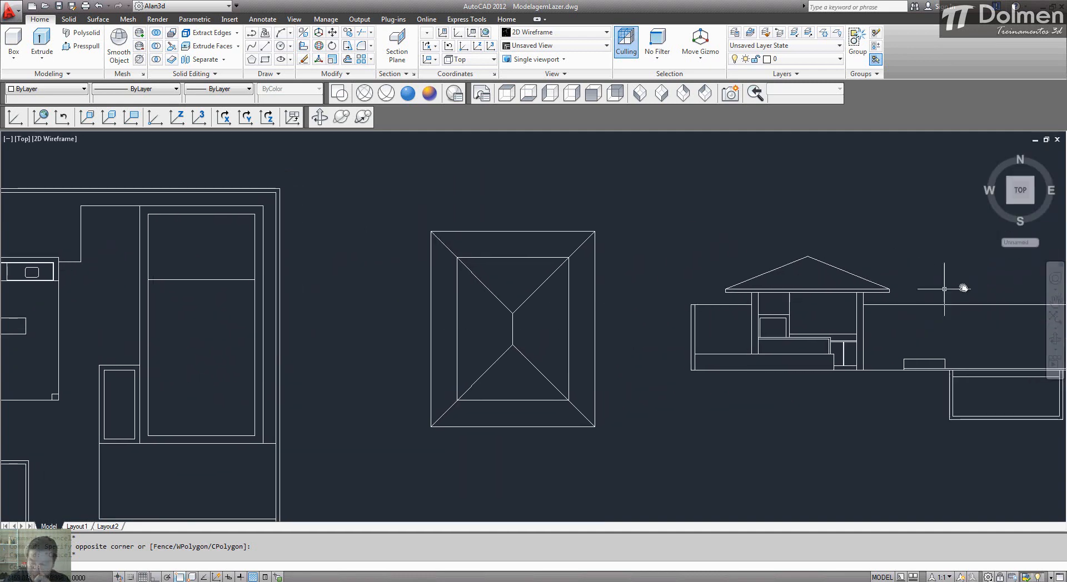
mouse_move(739, 329)
middle_mouse_down()
mouse_move(719, 287)
mouse_move(627, 302)
mouse_move(676, 310)
mouse_move(524, 310)
mouse_move(540, 312)
middle_mouse_up()
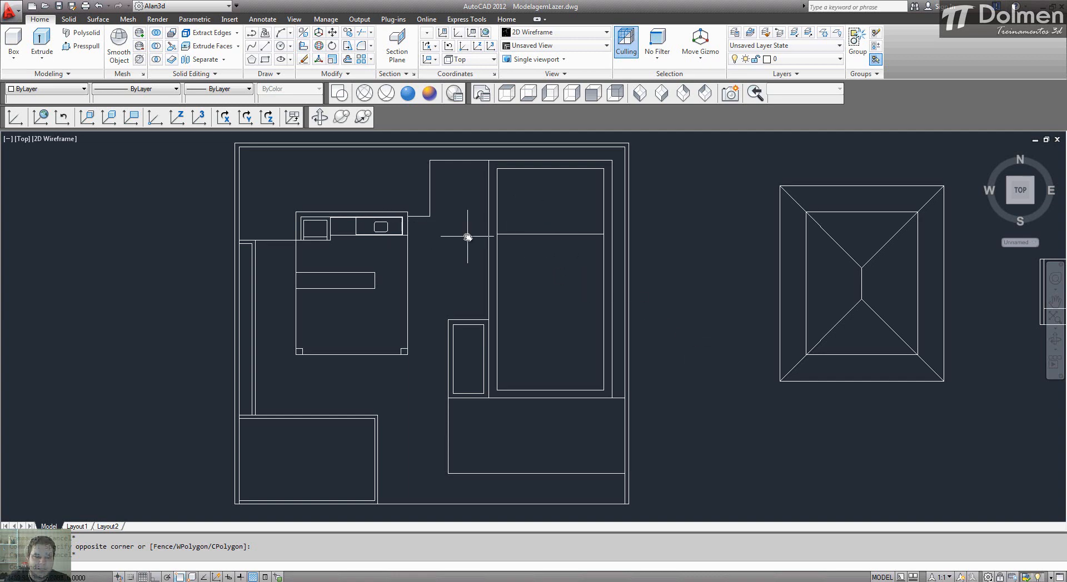
Step: Scale the floor plan, roof plan and section together by a factor of 100 from the floor plan's lower-left corner
scroll(453, 336, "down", 4)
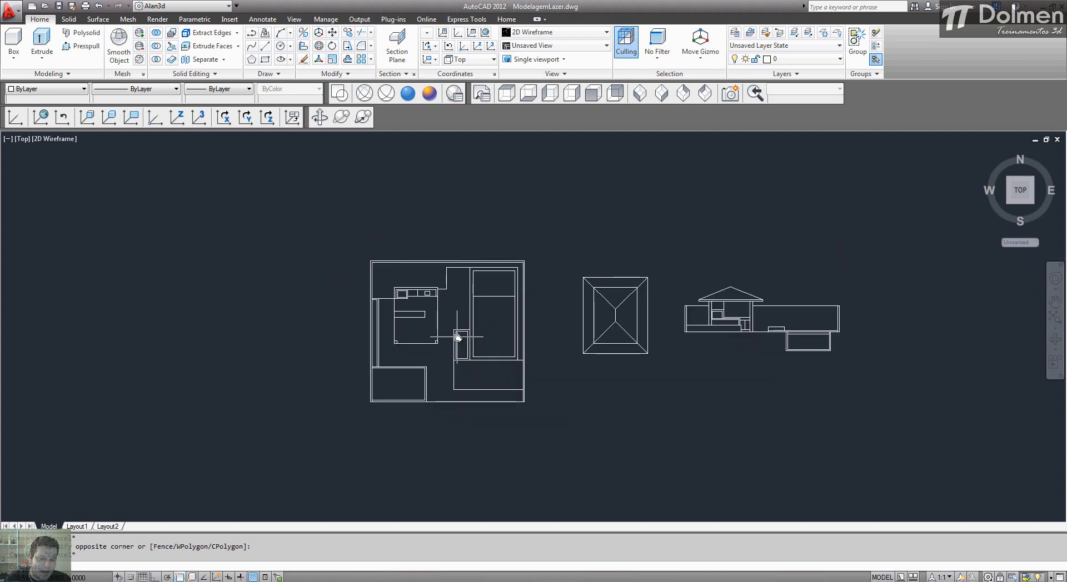
middle_click_drag(617, 300, 574, 300)
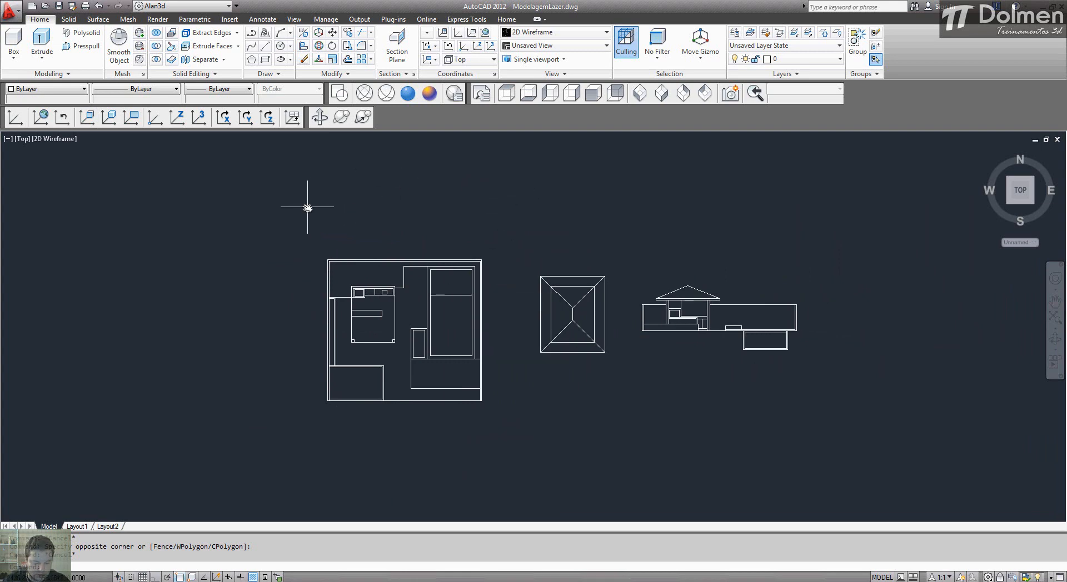
type("sc")
key("space")
left_click(281, 191)
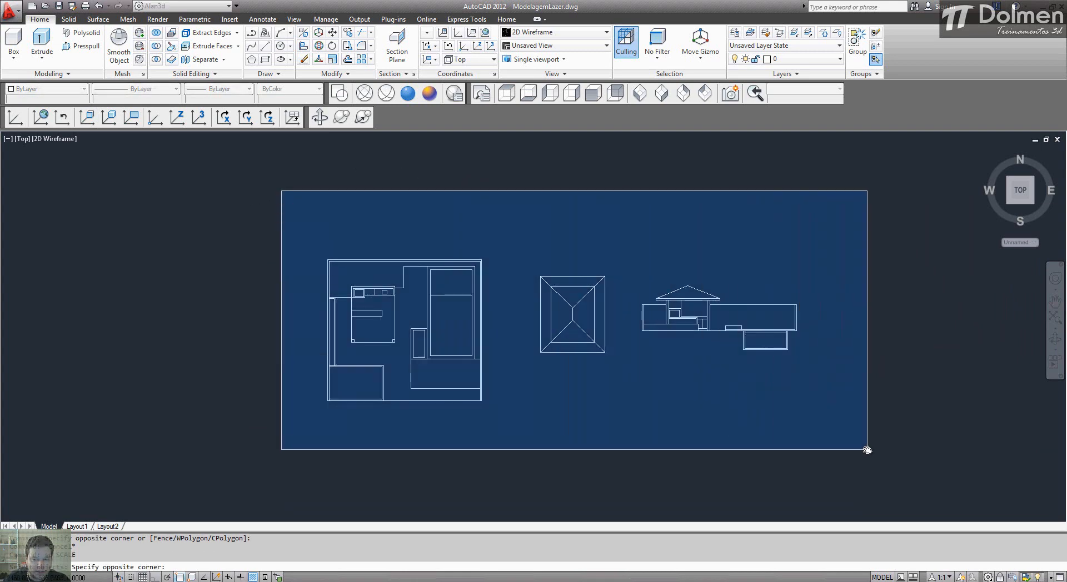
left_click(867, 449)
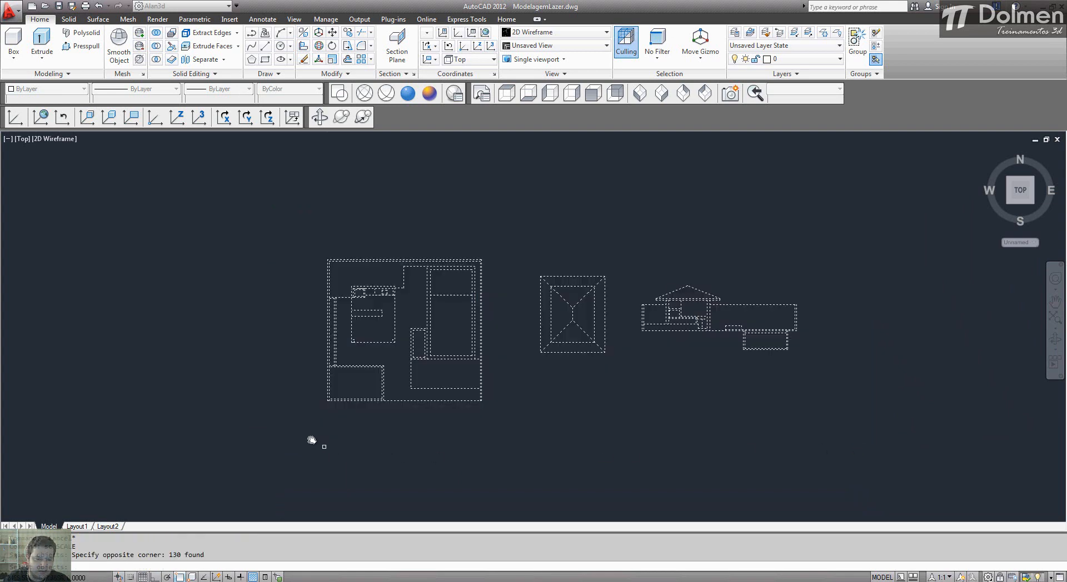
key("space")
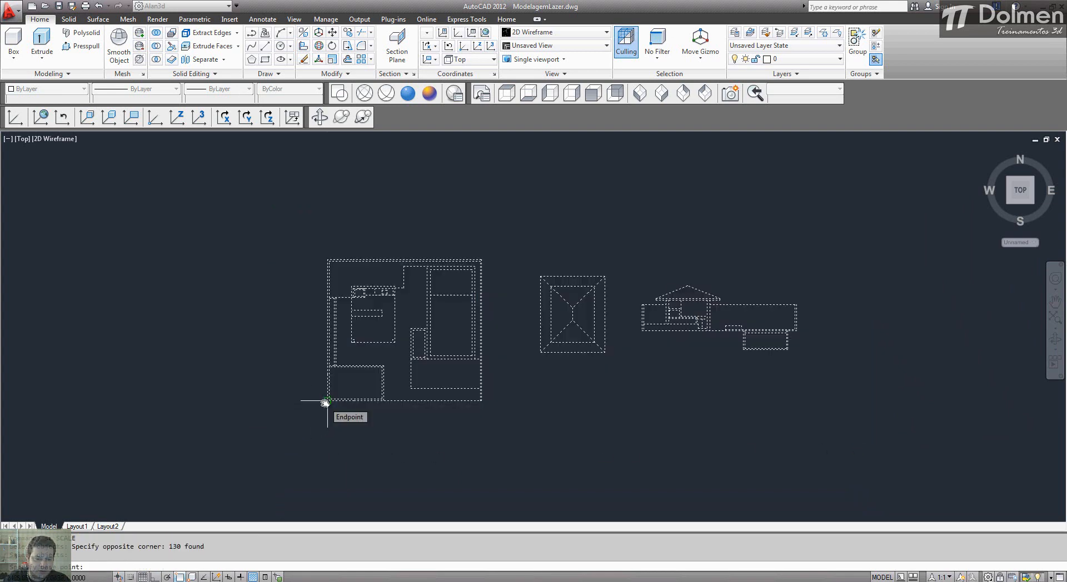
left_click(326, 400)
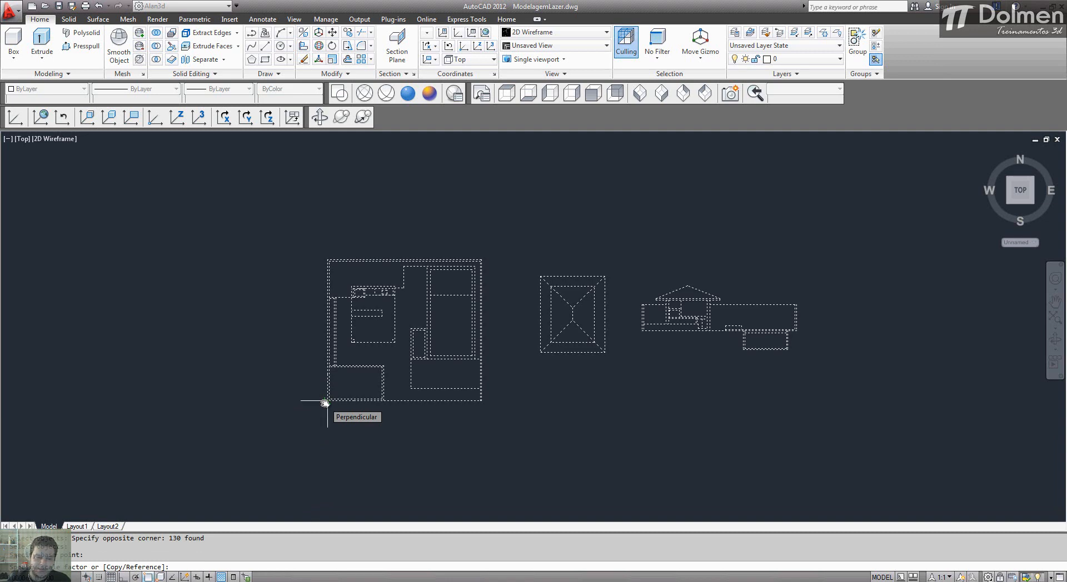
type("100")
key("Return")
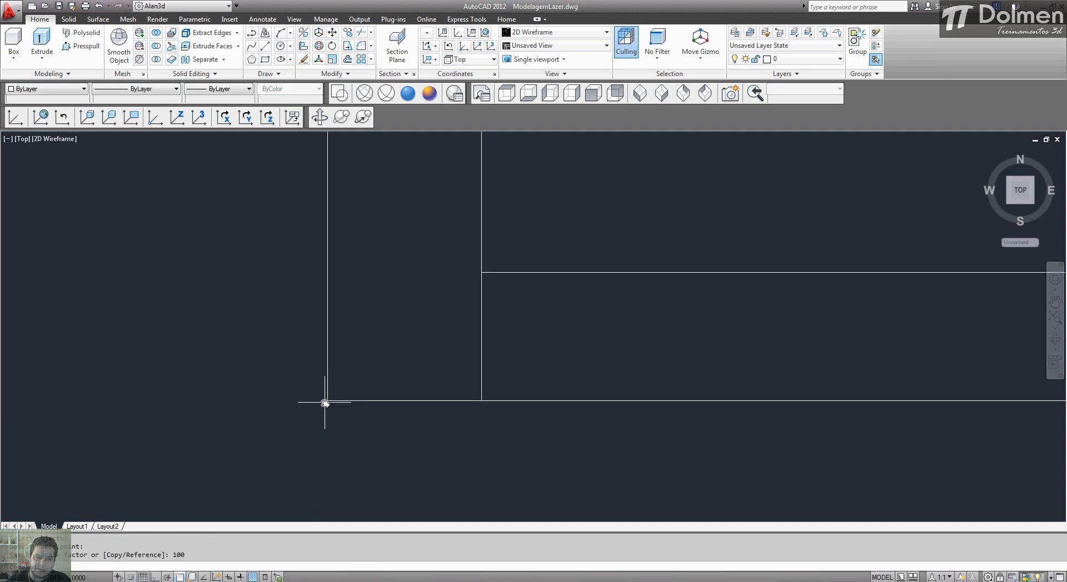
middle_click(549, 210)
middle_click(550, 211)
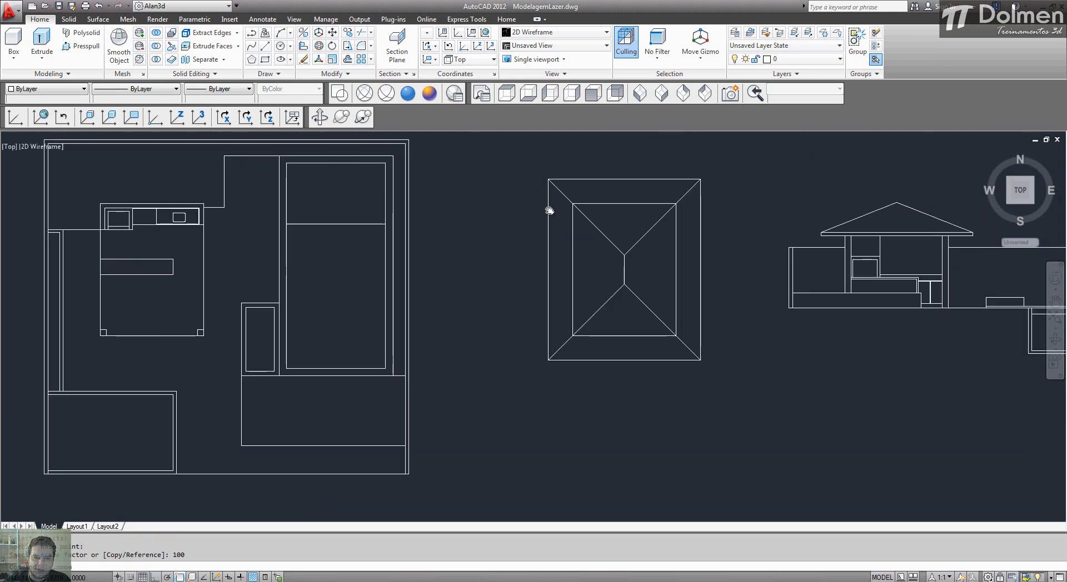
scroll(489, 280, "down", 3)
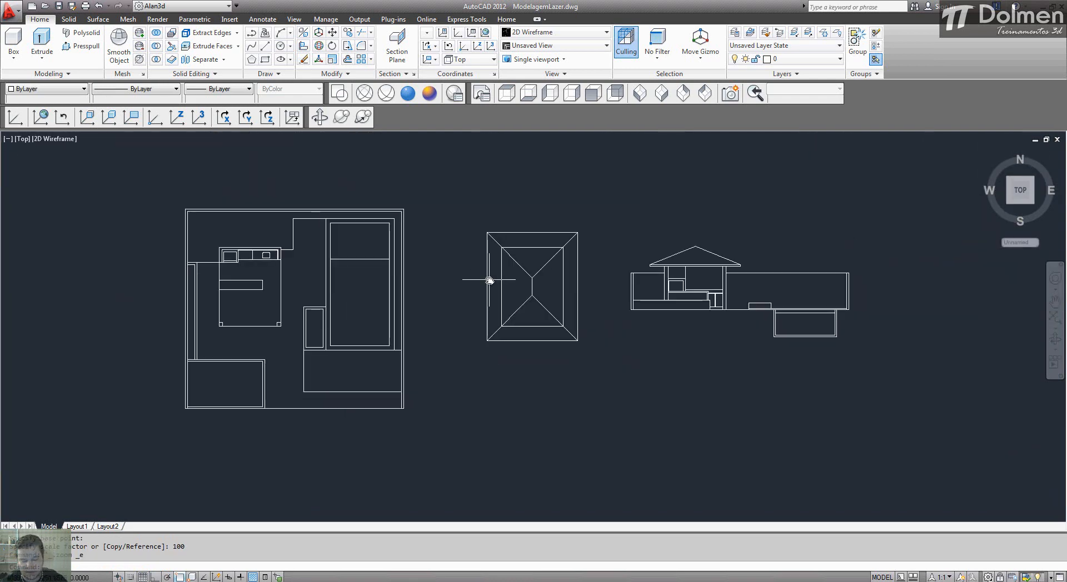
Step: Review the display resolution options for arc and circle smoothness, polyline curve segments and rendered object smoothness, and accept the dialog
type("op")
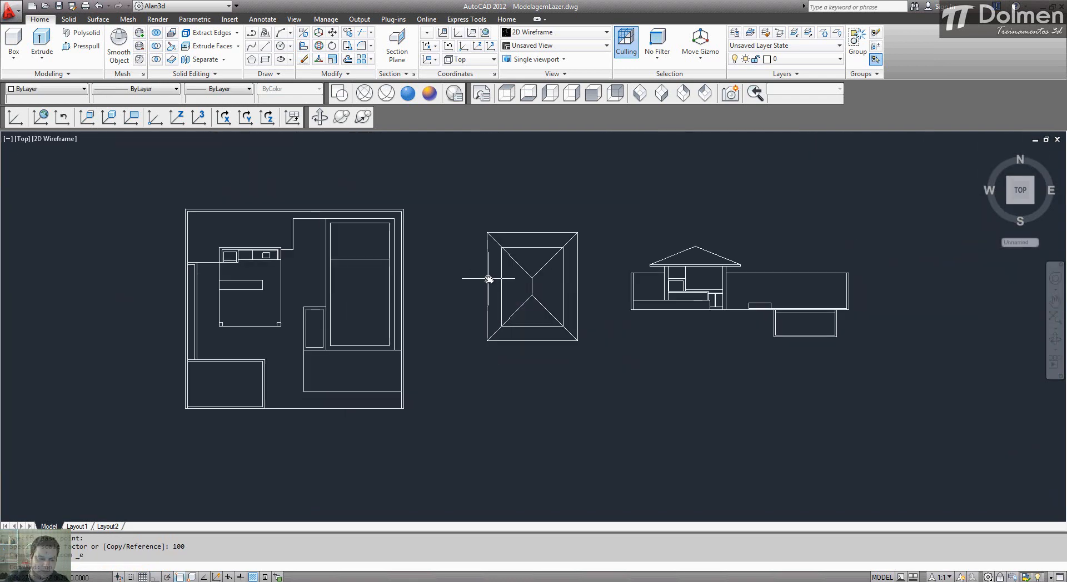
key("Return")
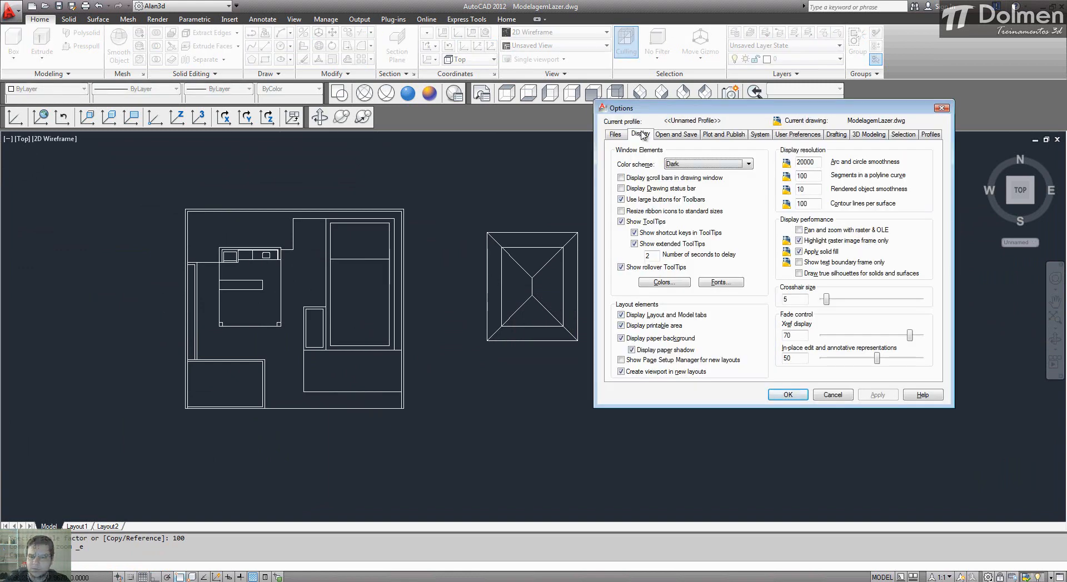
left_click(815, 163)
left_click(815, 176)
left_click(814, 190)
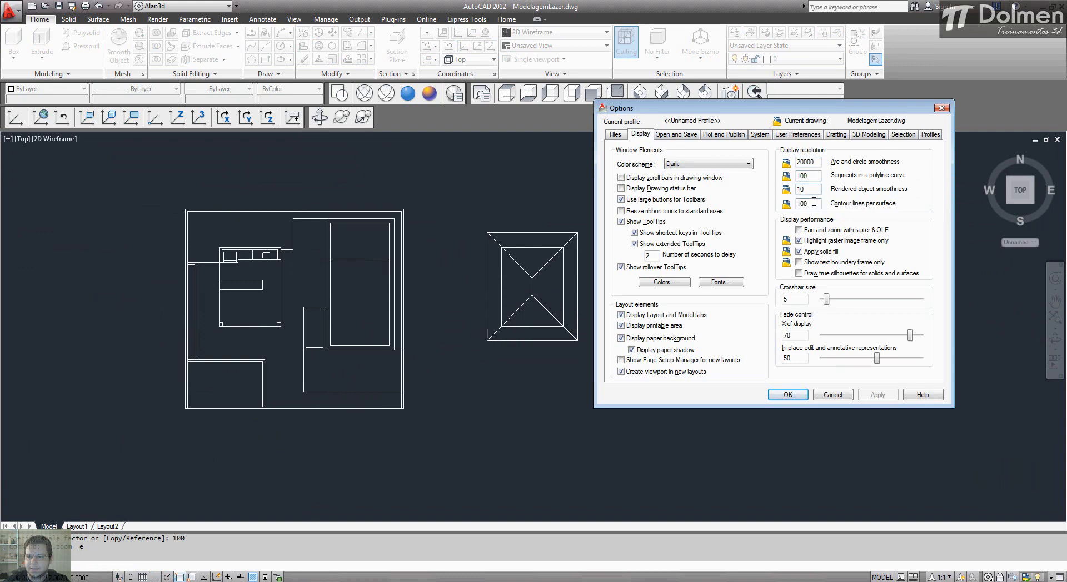
left_click(787, 395)
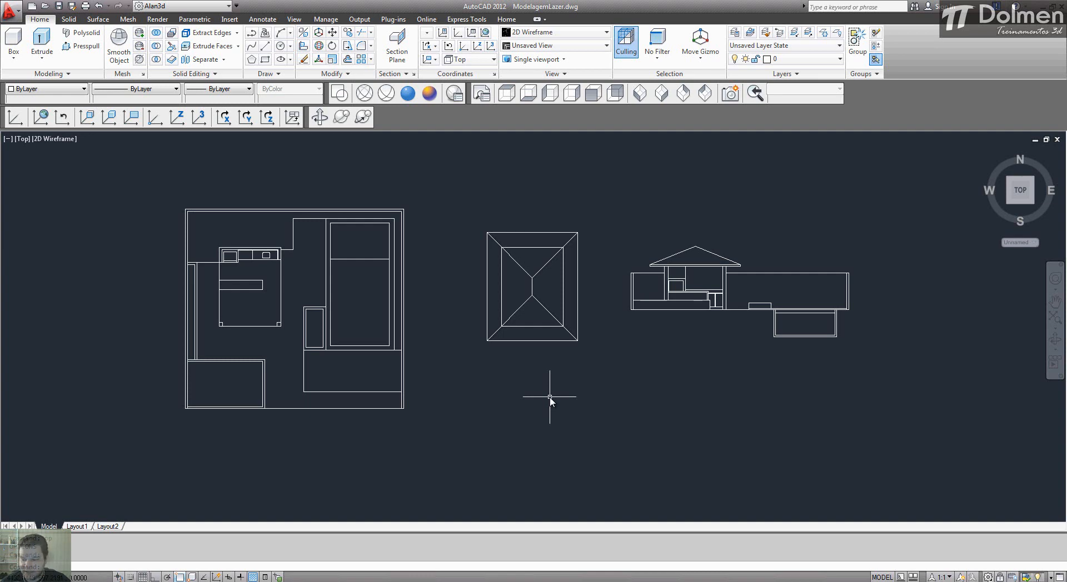
Step: Move the floor plan, roof plan and section together to a freely picked location up and to the right
scroll(436, 260, "down", 2)
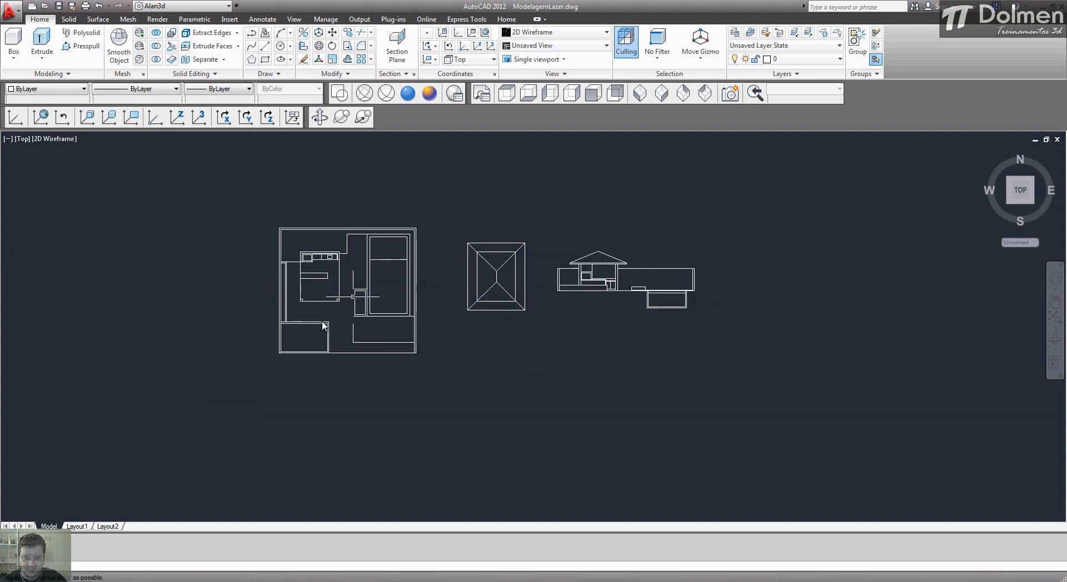
type("m")
key("Return")
left_click(202, 419)
left_click(827, 194)
key("Return")
left_click(162, 397)
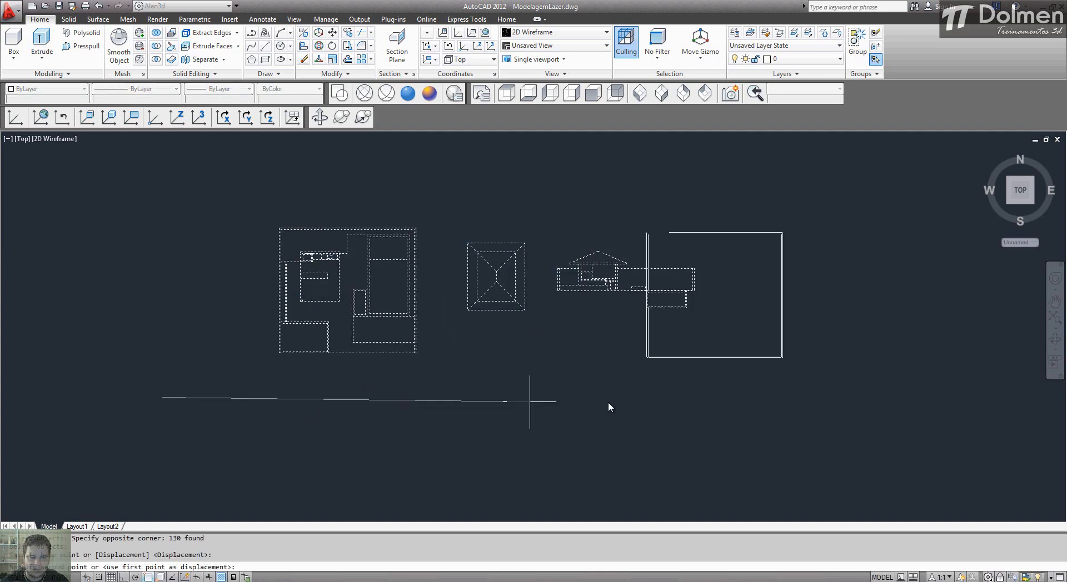
left_click(785, 263)
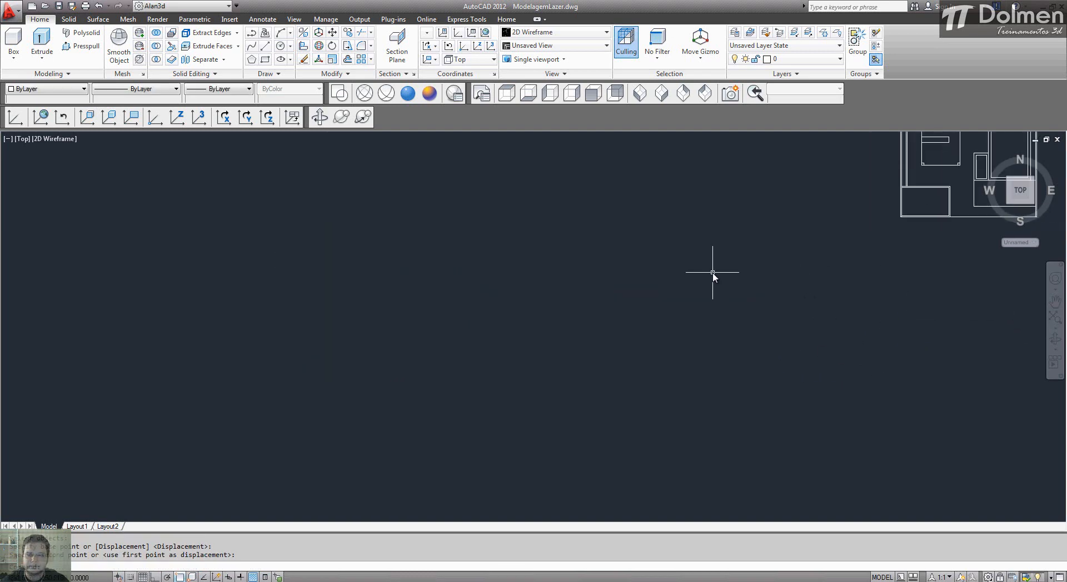
middle_click(723, 295)
scroll(611, 334, "down", 5)
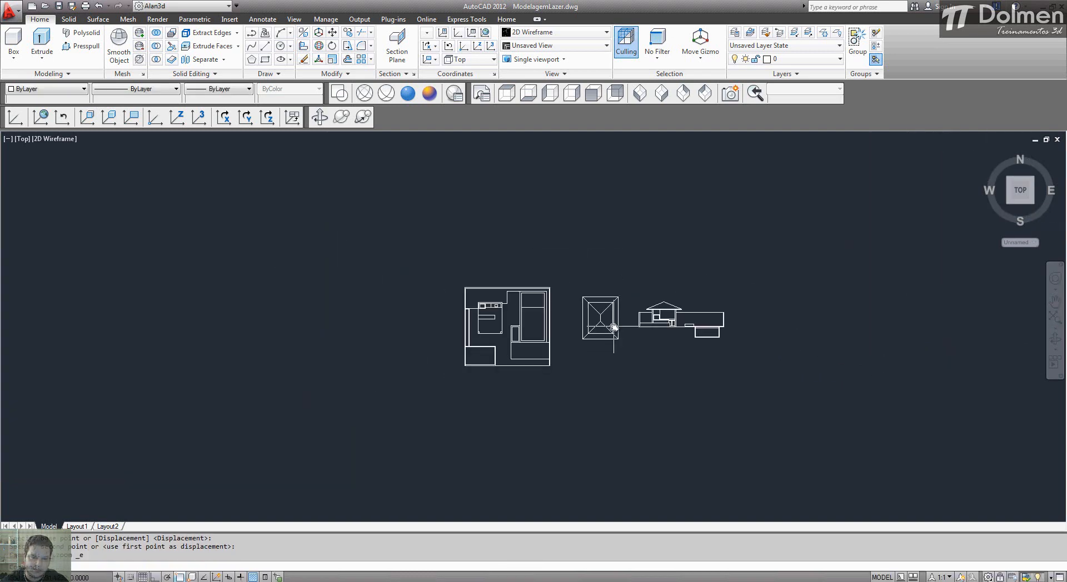
Step: Move the floor plan, roof plan and section together from the floor plan's lower-left corner to the origin 0,0
middle_click_drag(548, 370, 678, 267)
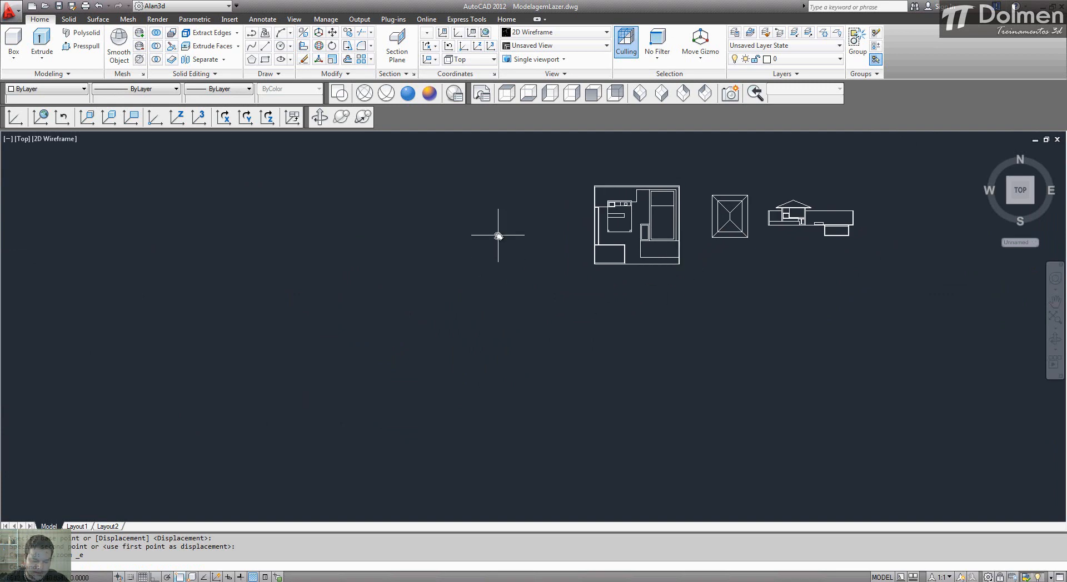
type("m")
key("Return")
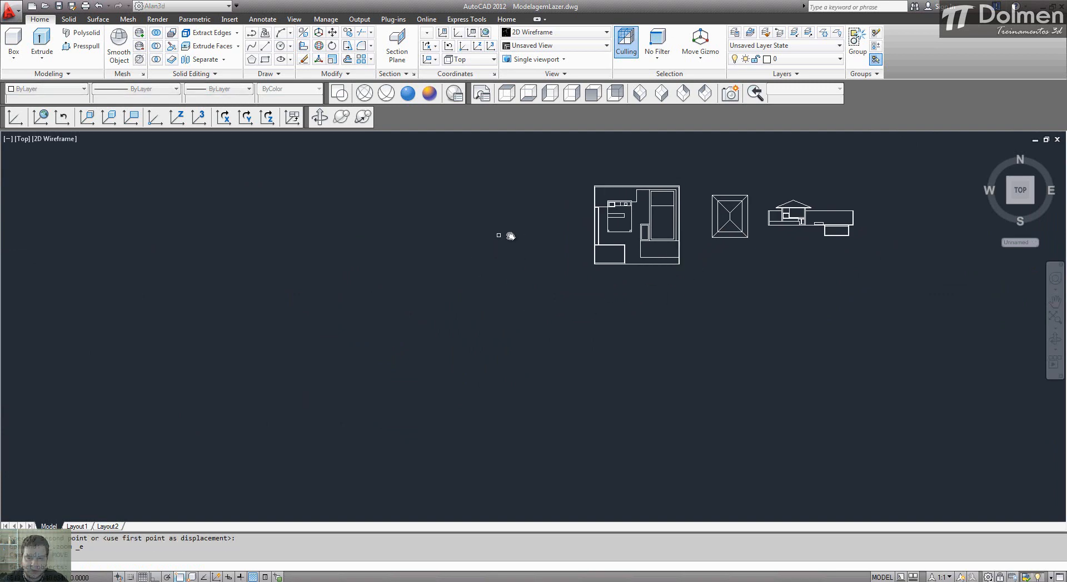
left_click(572, 158)
left_click(822, 283)
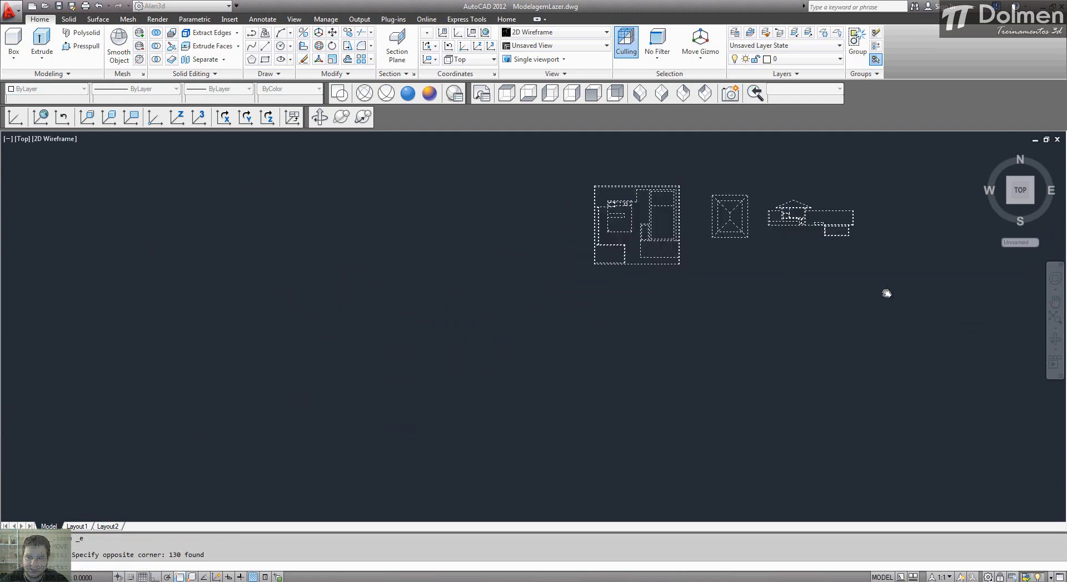
key("Return")
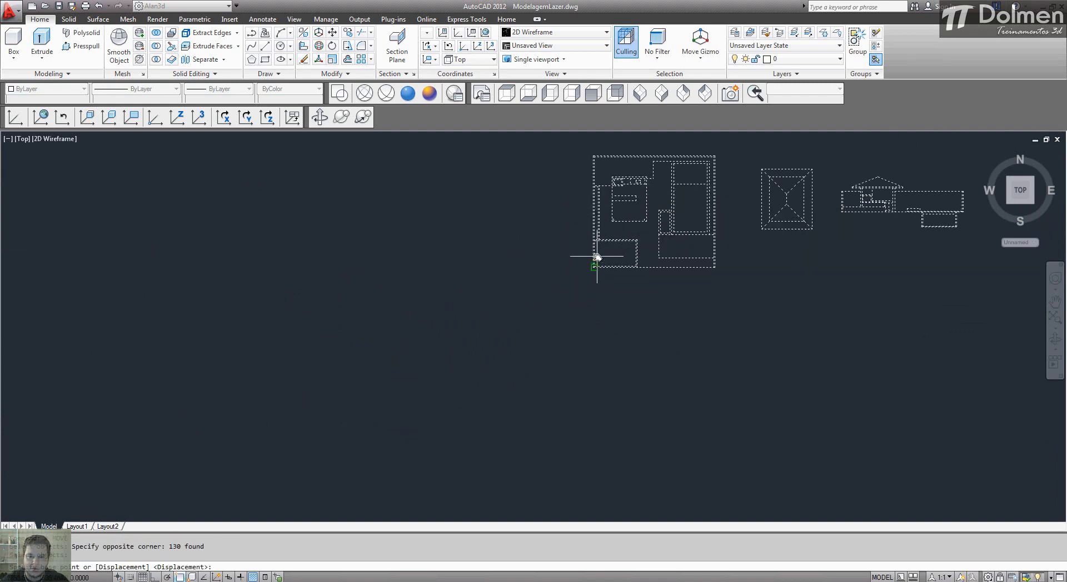
scroll(580, 302, "up", 5)
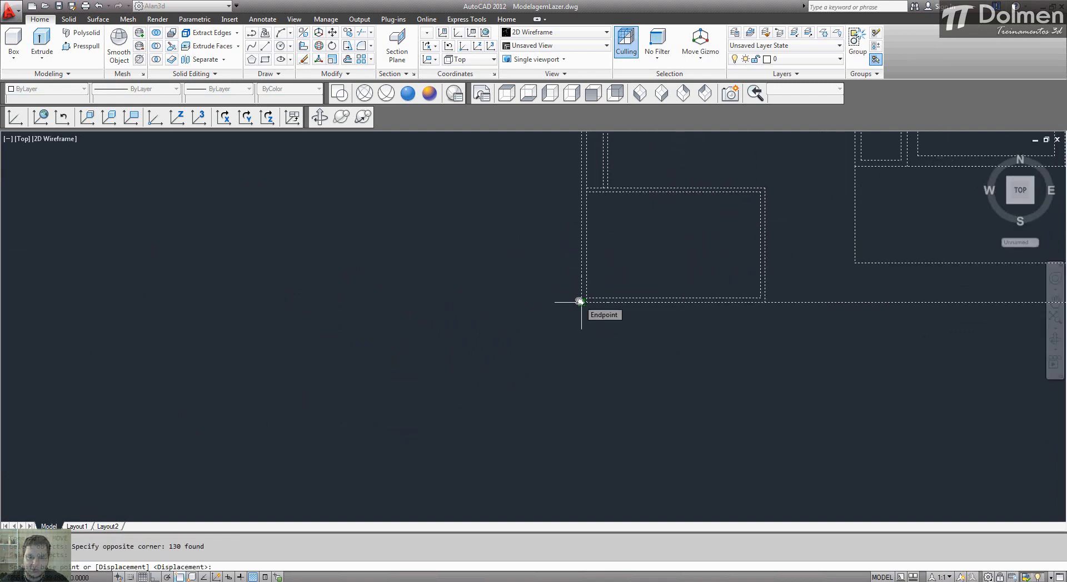
left_click(580, 302)
scroll(579, 302, "down", 5)
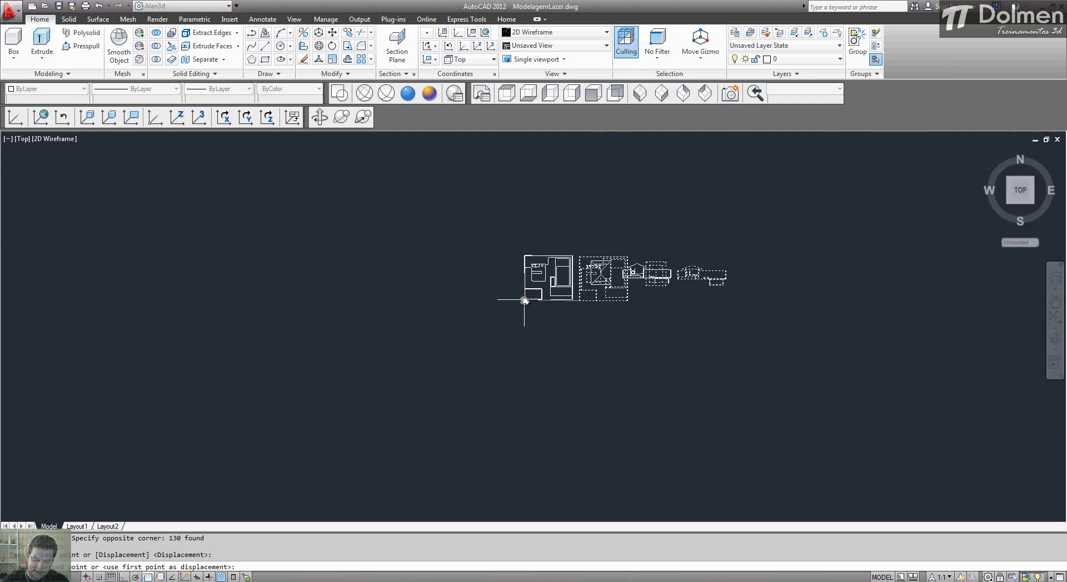
type("0")
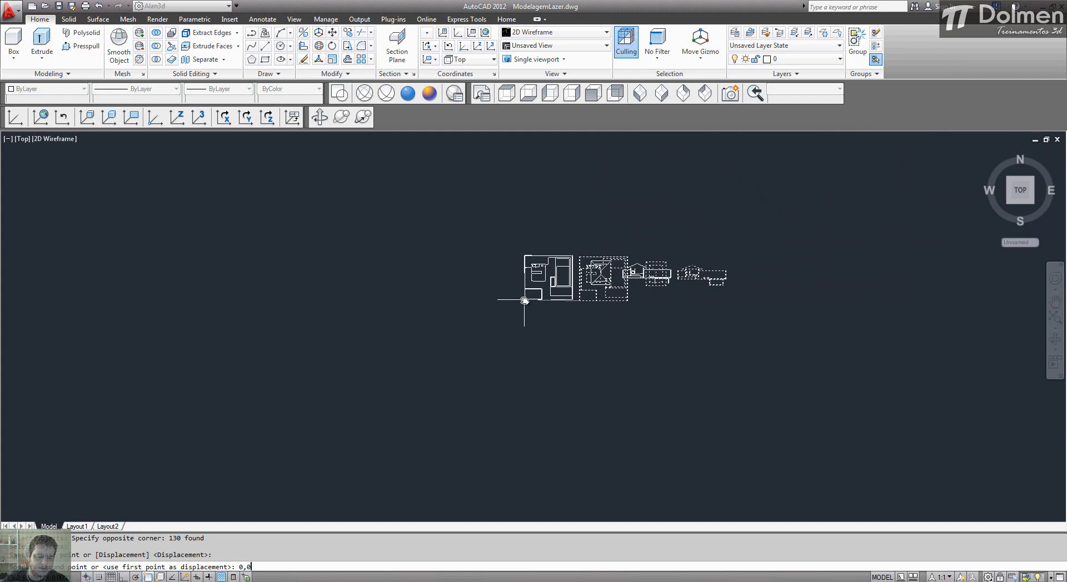
key("Return")
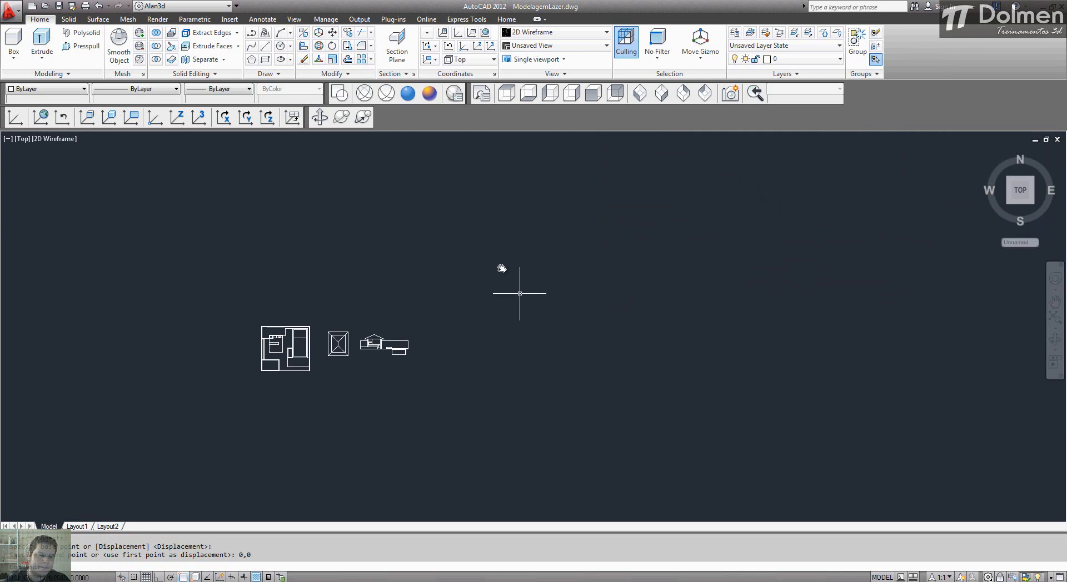
scroll(273, 359, "up", 4)
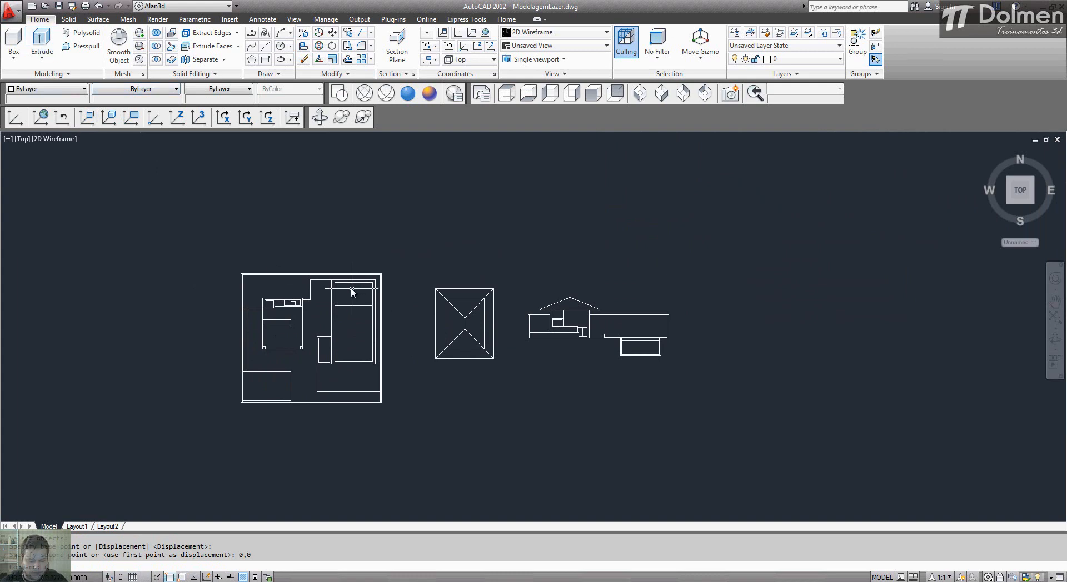
type("di")
key("Return")
key("Escape")
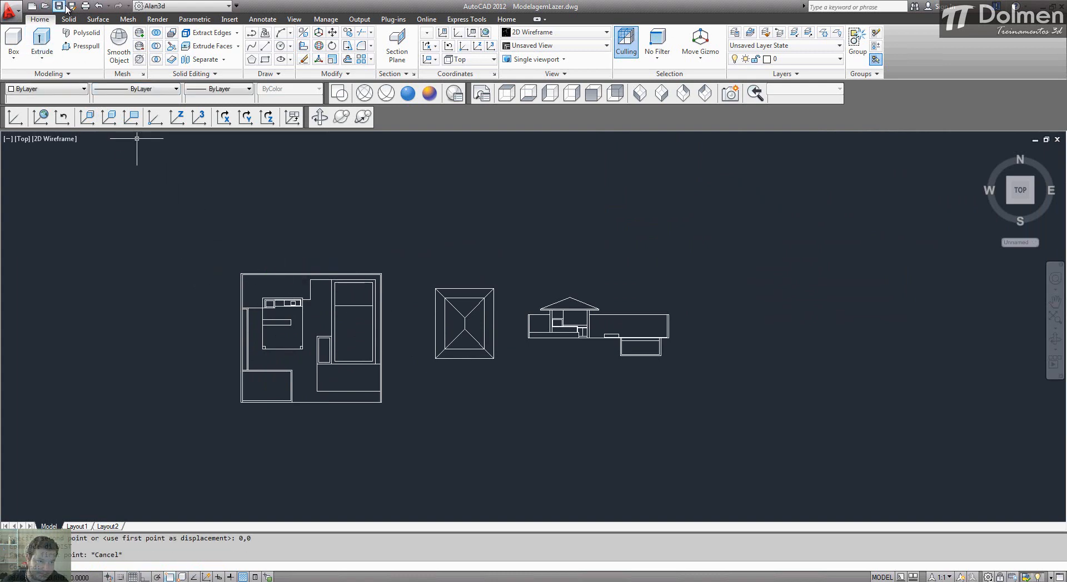
Step: Save the drawing and switch to 3ds Max
left_click(58, 6)
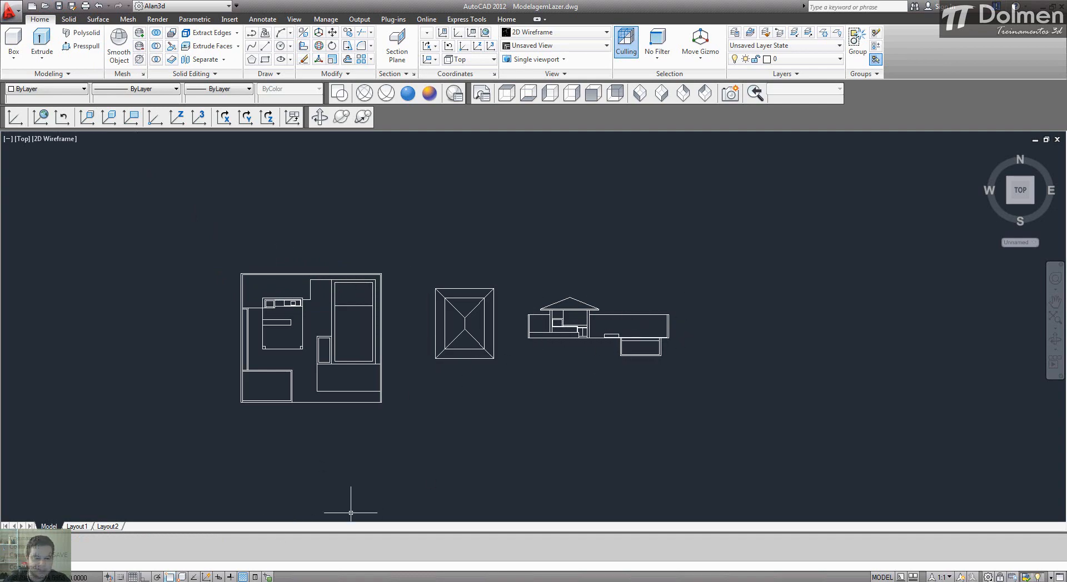
left_click(309, 581)
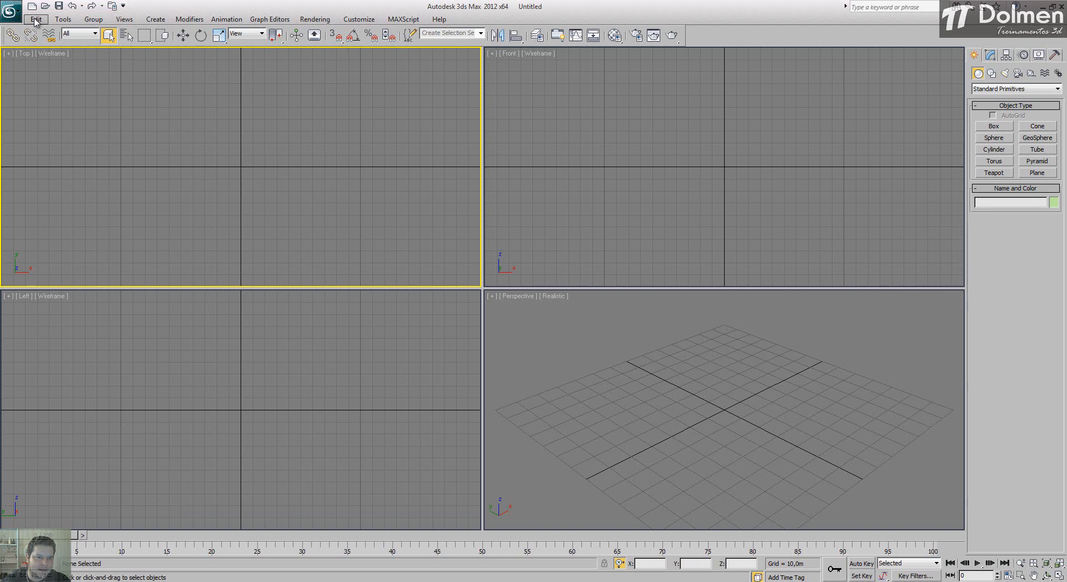
Step: Review the display unit scale and the system unit scale of the scene, and accept both dialogs
left_click(356, 21)
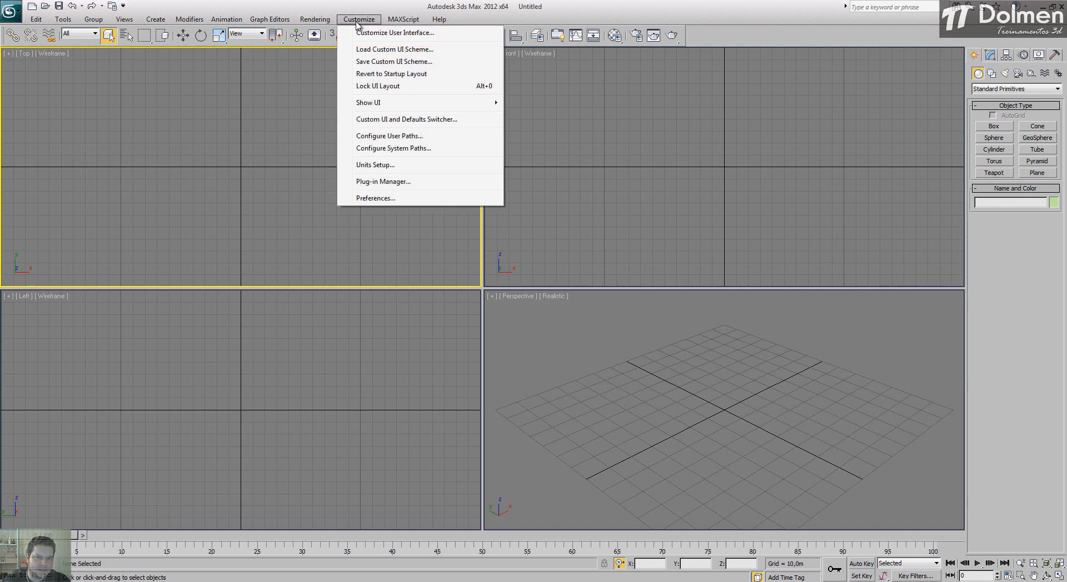
left_click(428, 165)
left_click(559, 206)
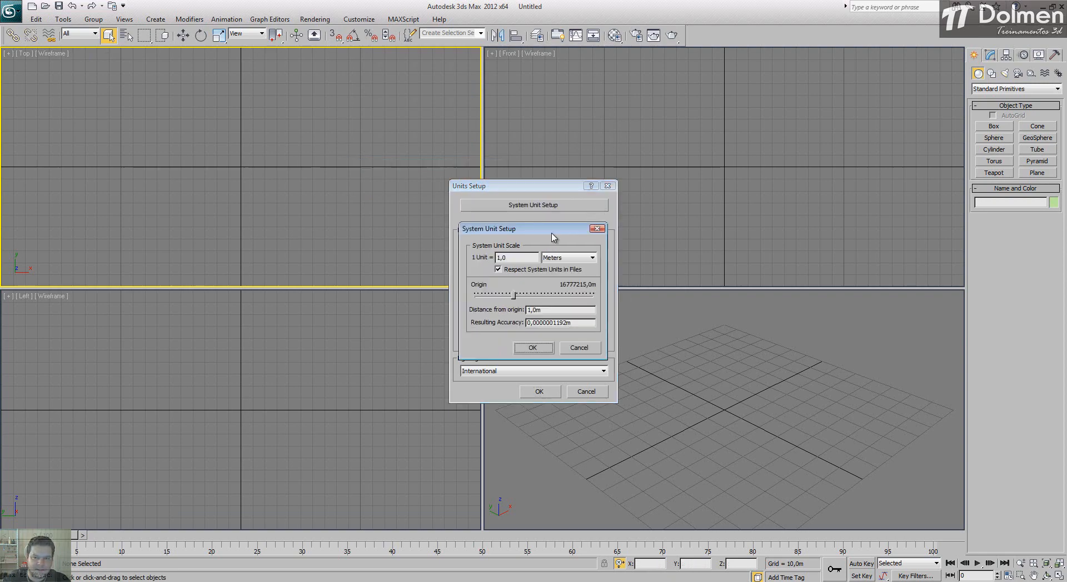
left_click_drag(550, 207, 723, 209)
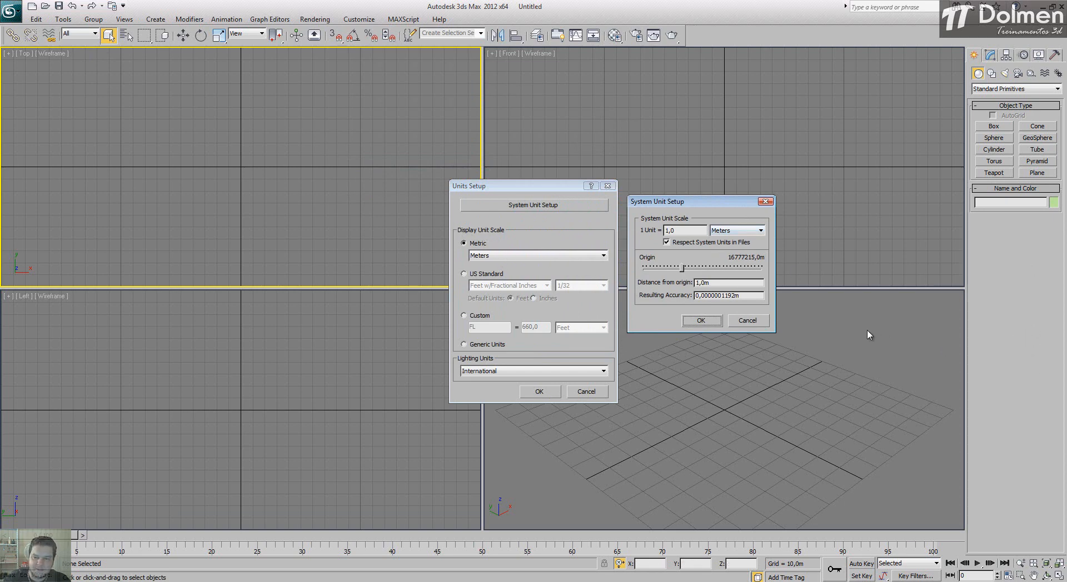
left_click(702, 322)
left_click(544, 391)
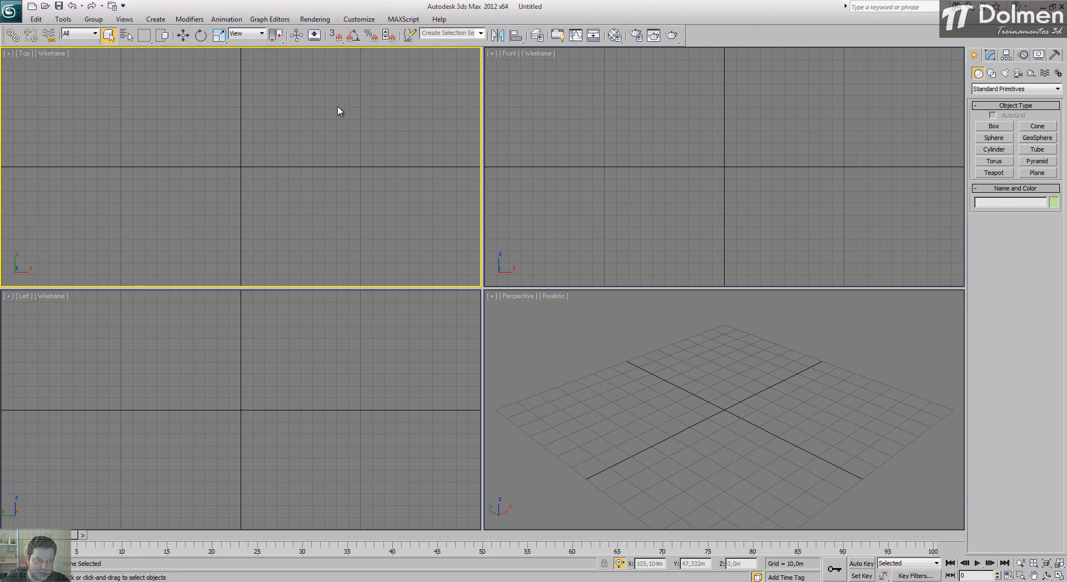
Step: Choose the ModelagemLazer drawing in the Aula13 folder as the file to import
left_click(11, 10)
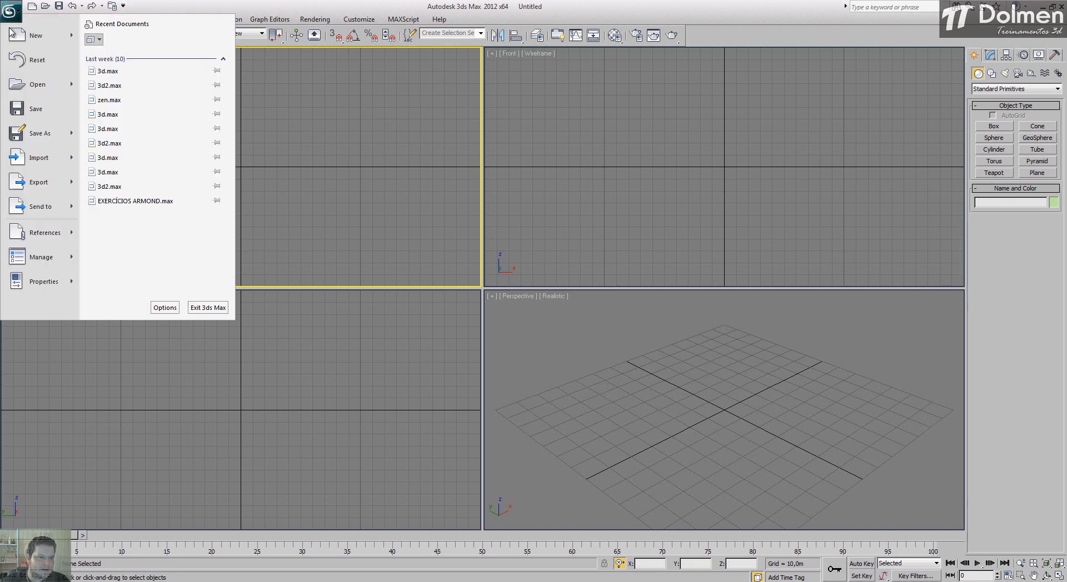
left_click(28, 158)
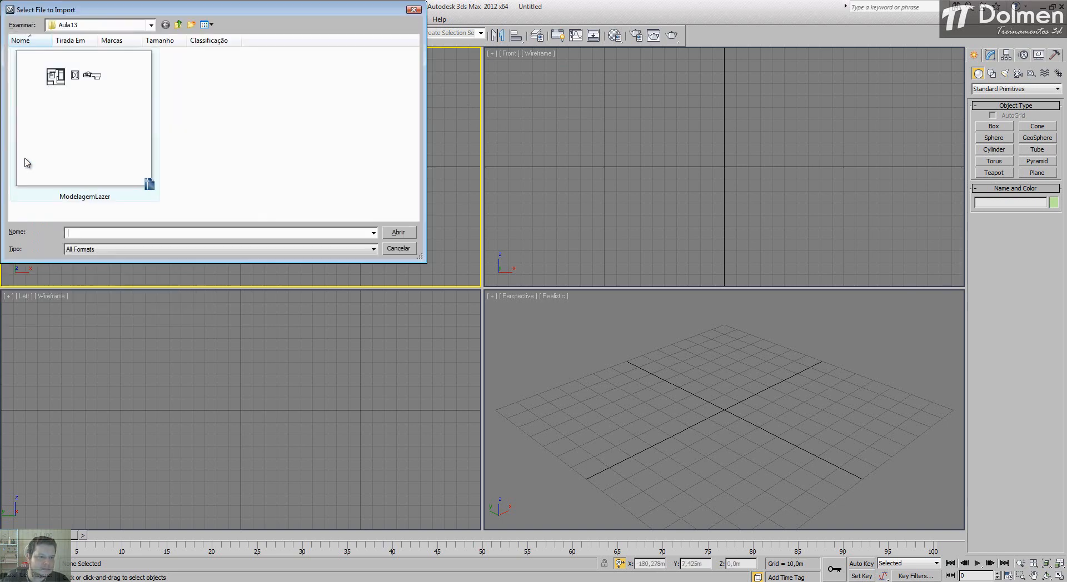
left_click(89, 116)
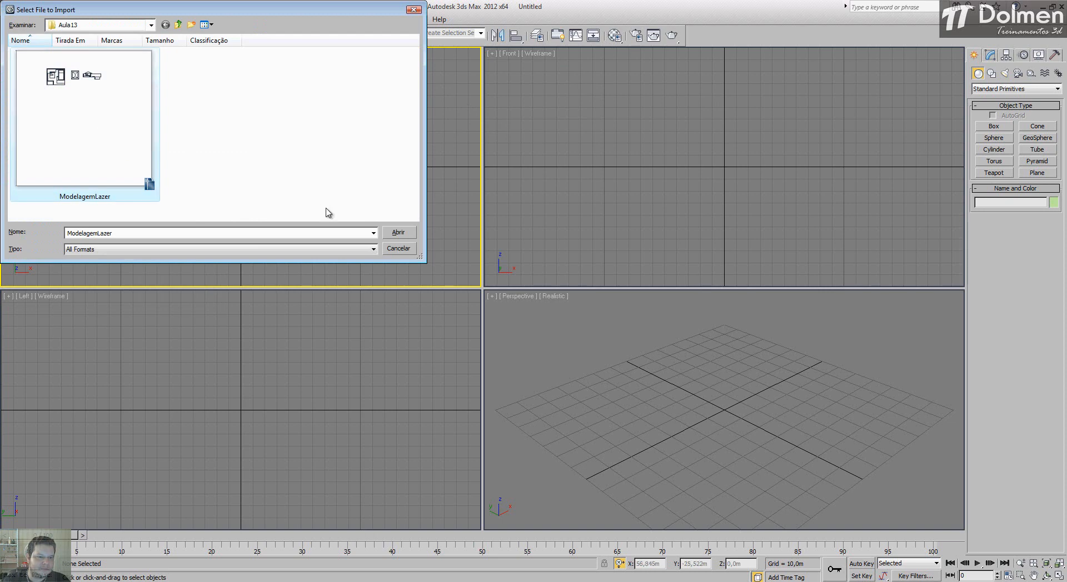
left_click(399, 232)
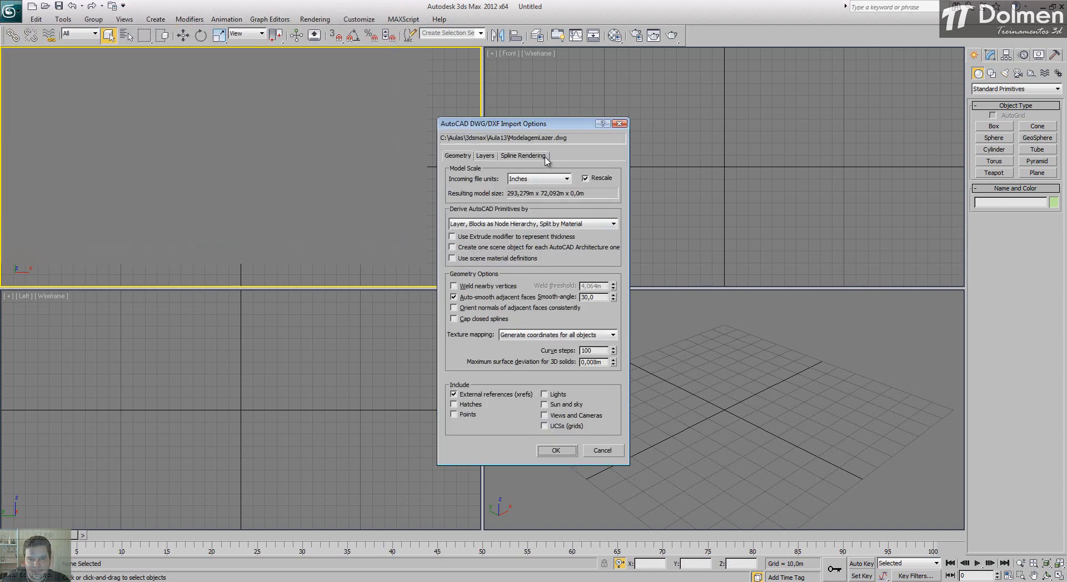
Step: Set the incoming file units to Meters with rescaling on, review the curve steps and surface deviation, and import the drawing
left_click(567, 179)
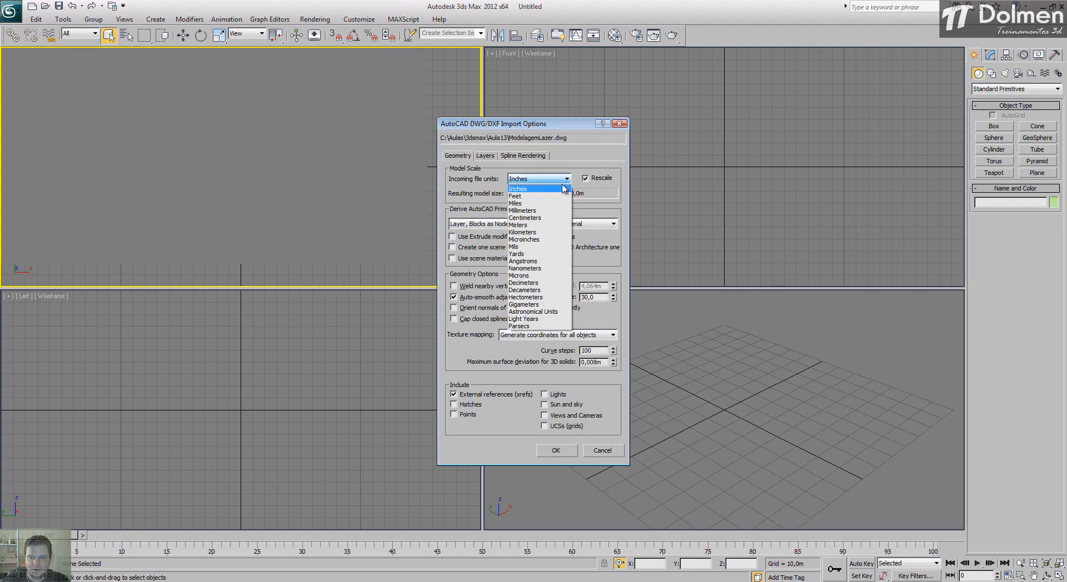
left_click(525, 225)
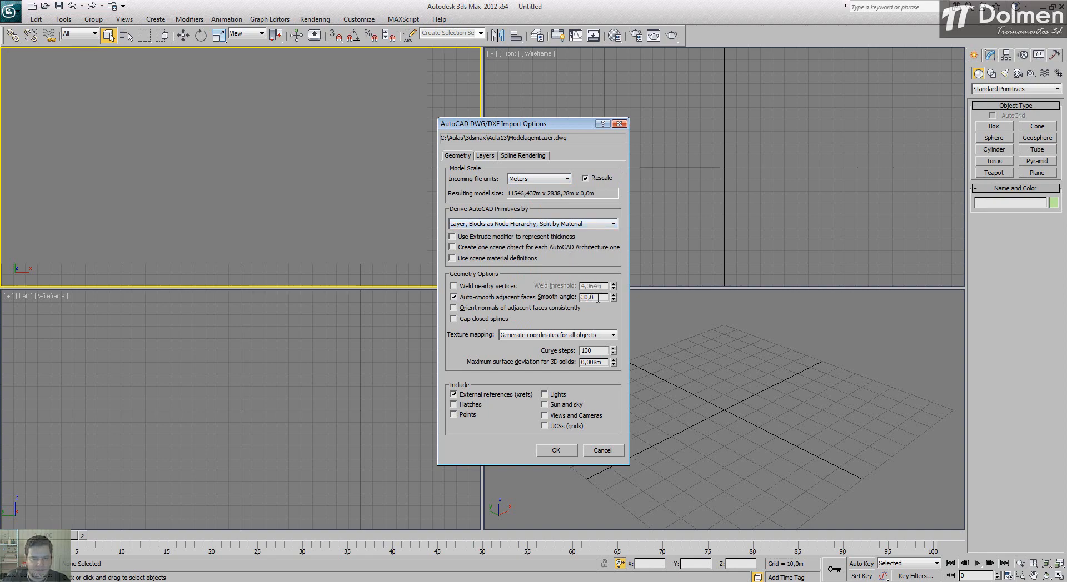
double_click(602, 350)
double_click(605, 362)
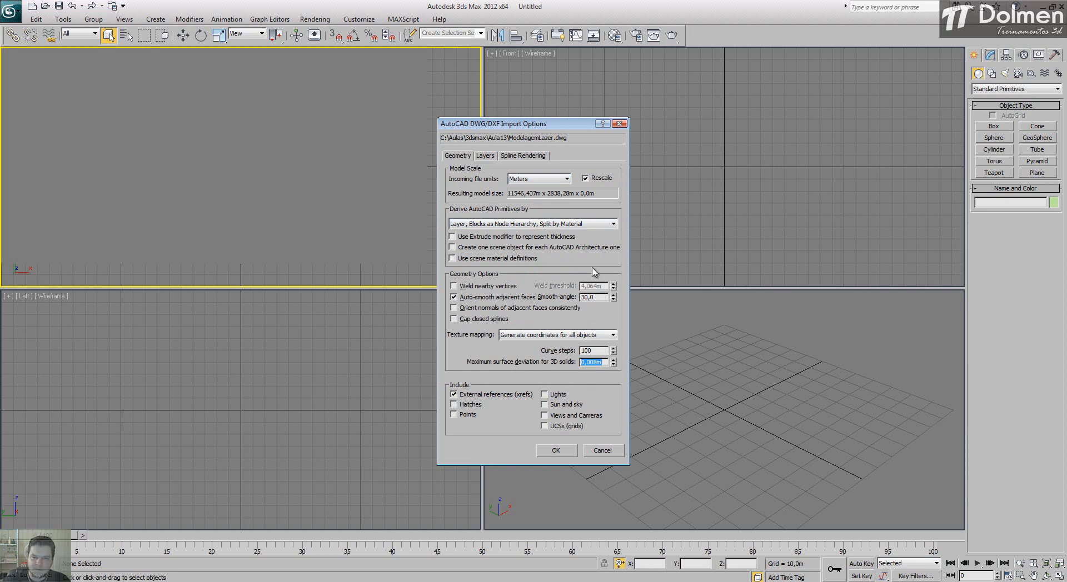
left_click(564, 450)
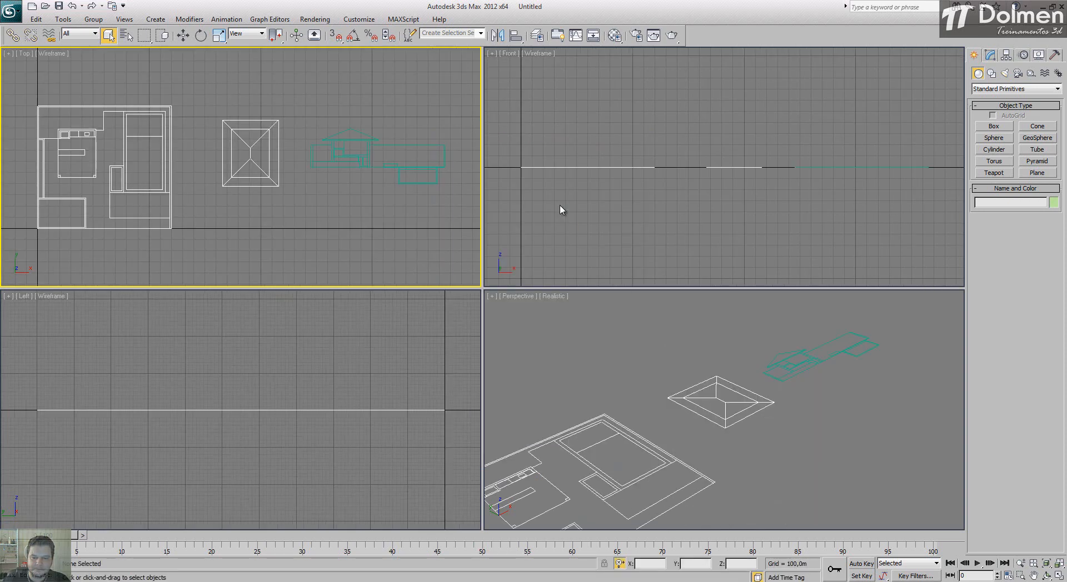
Step: Check the floor plan's lower-left corner against the origin, and delete the imported section drawing beside the roof plan
middle_click_drag(277, 178, 285, 167)
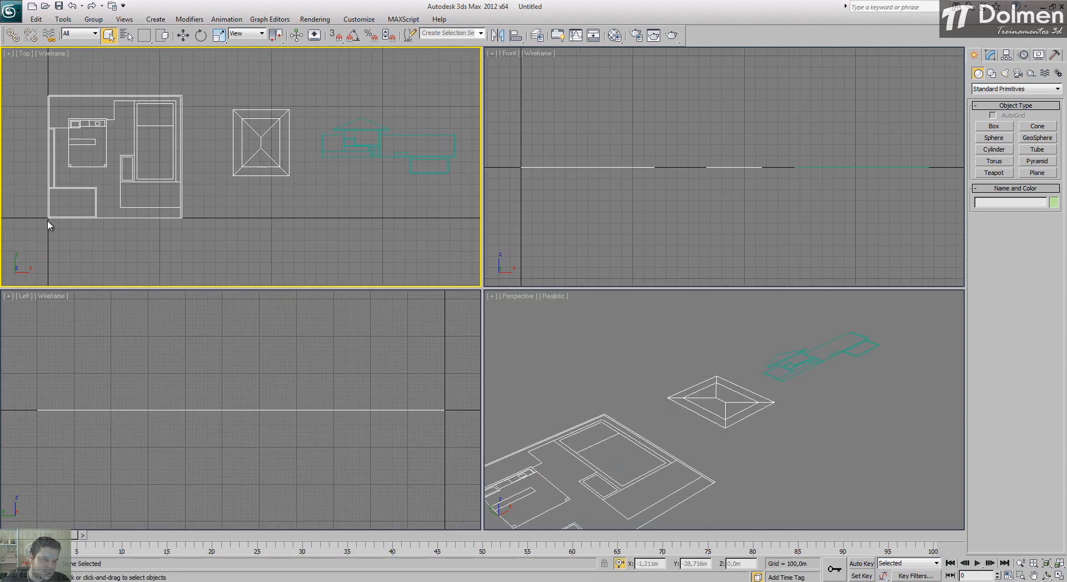
scroll(47, 219, "up", 5)
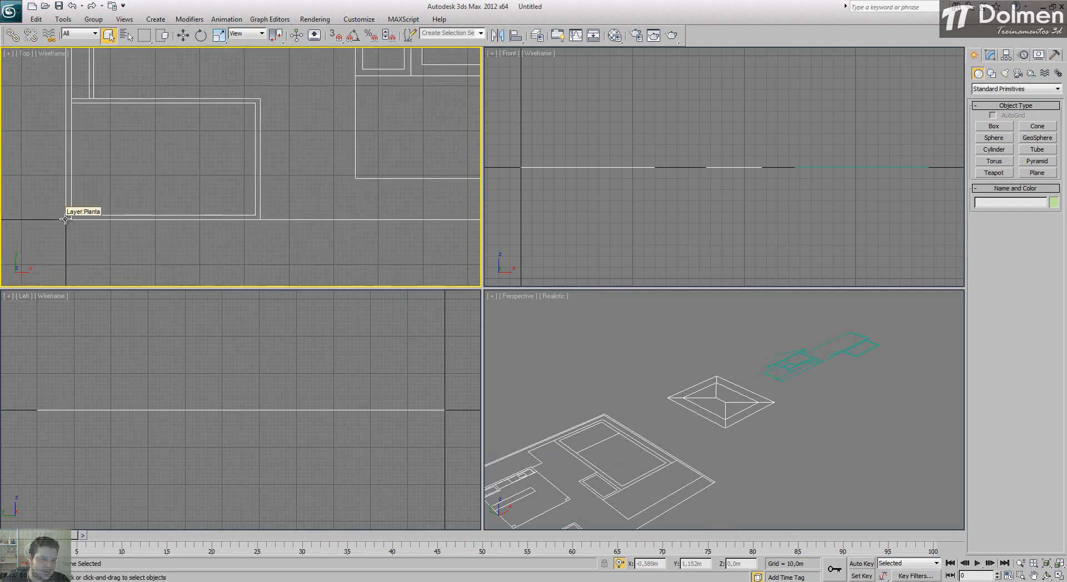
scroll(65, 219, "down", 5)
middle_click_drag(64, 216, 141, 206)
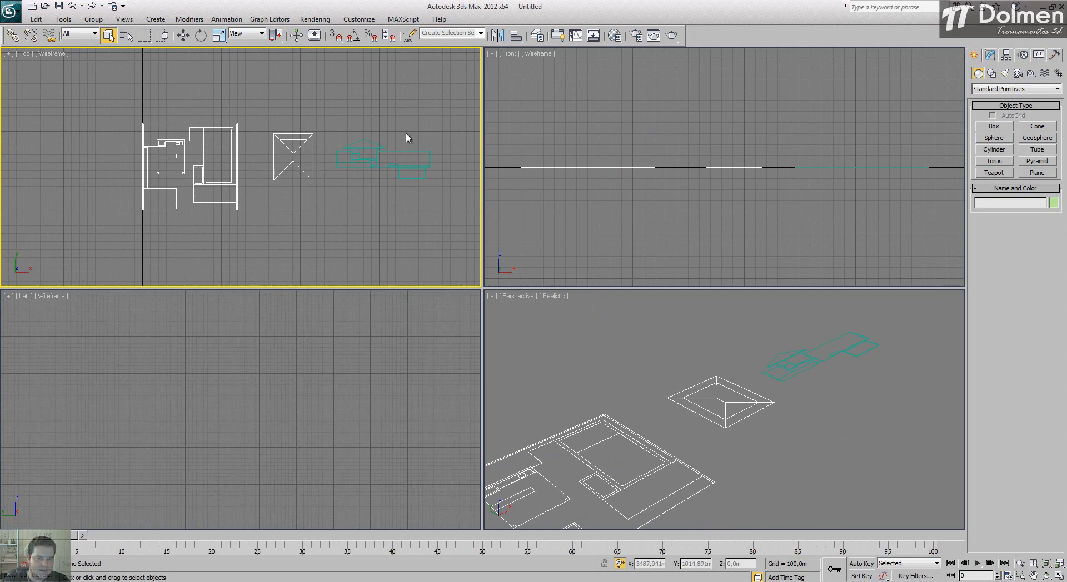
left_click(374, 149)
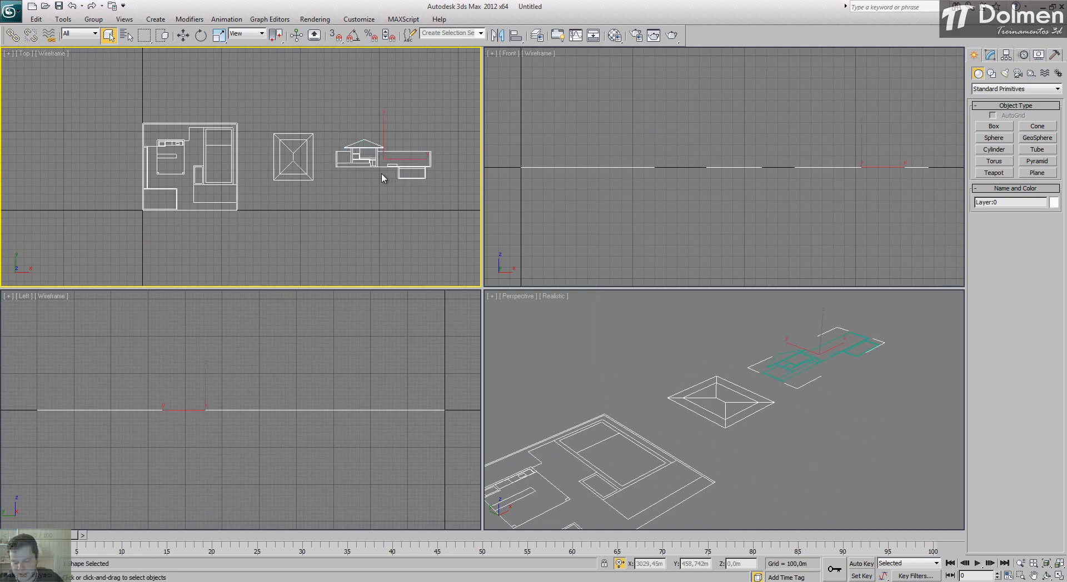
key("Delete")
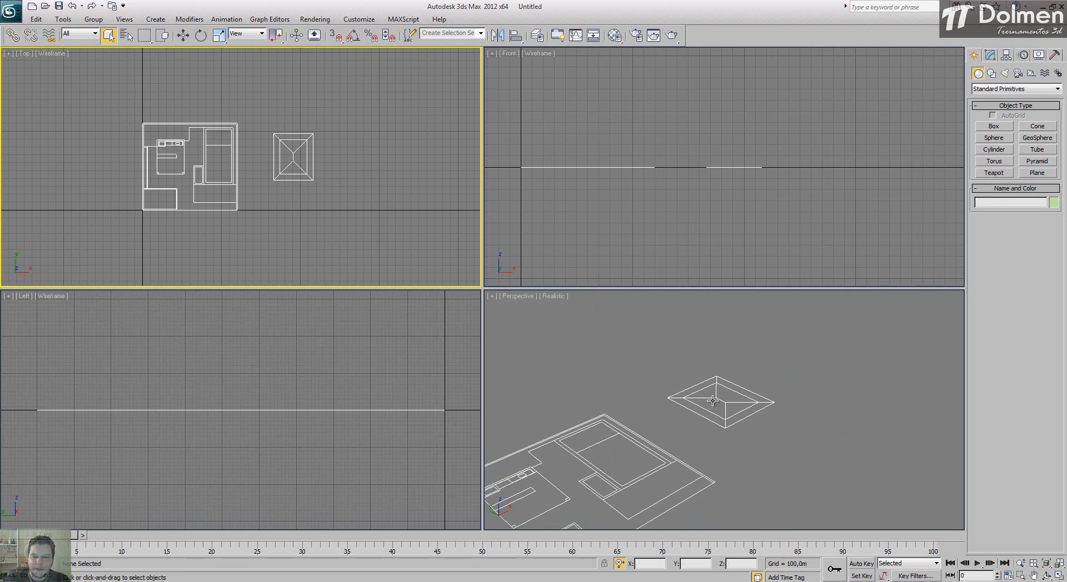
left_click(620, 366)
key("z")
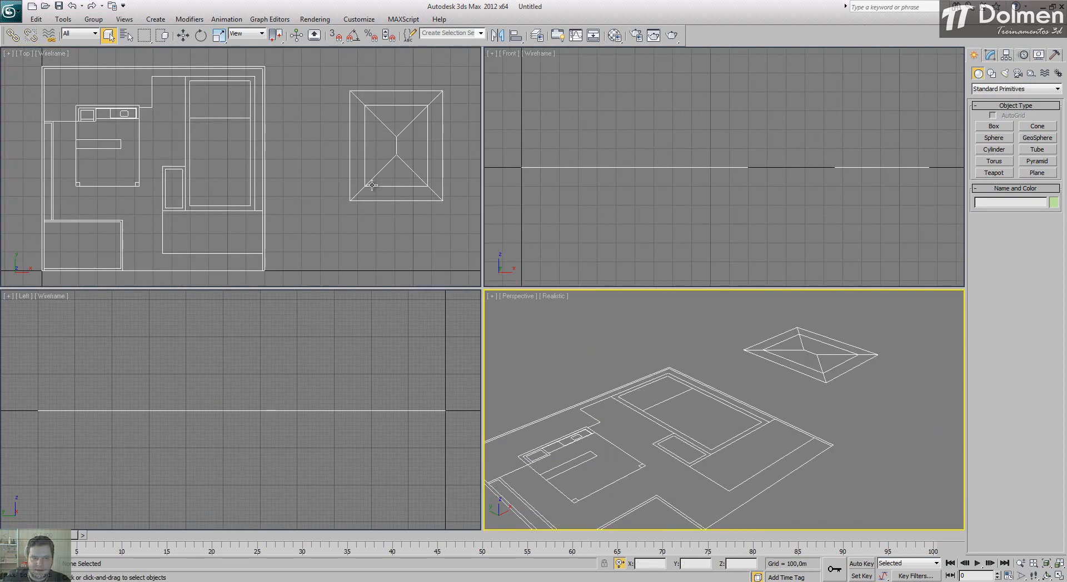
Step: Set the system unit scale to 1 unit = 1 centimeter, accept both unit dialogs, and maximize the Top viewport
left_click(359, 19)
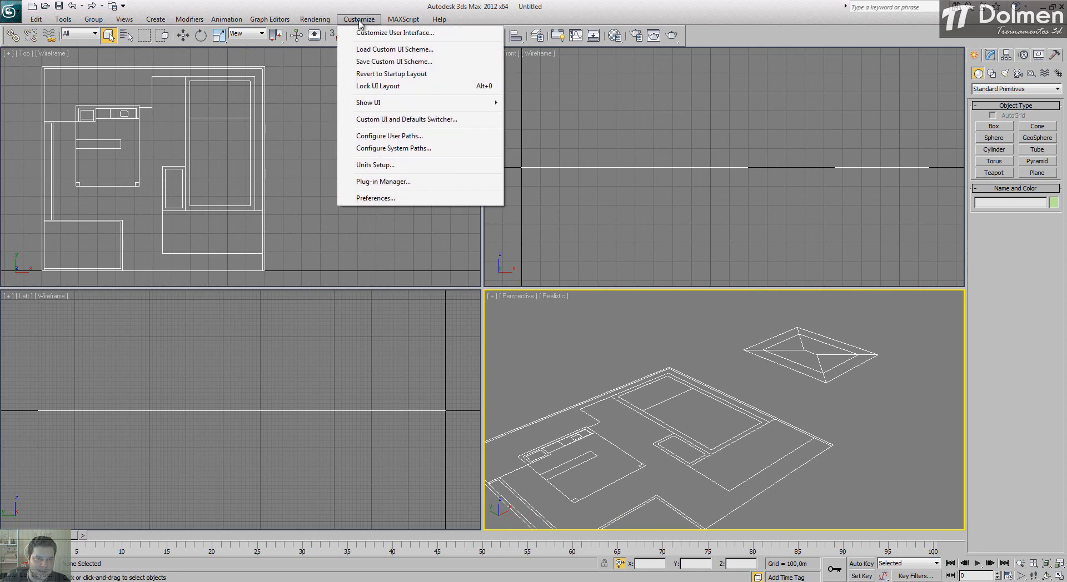
left_click(424, 166)
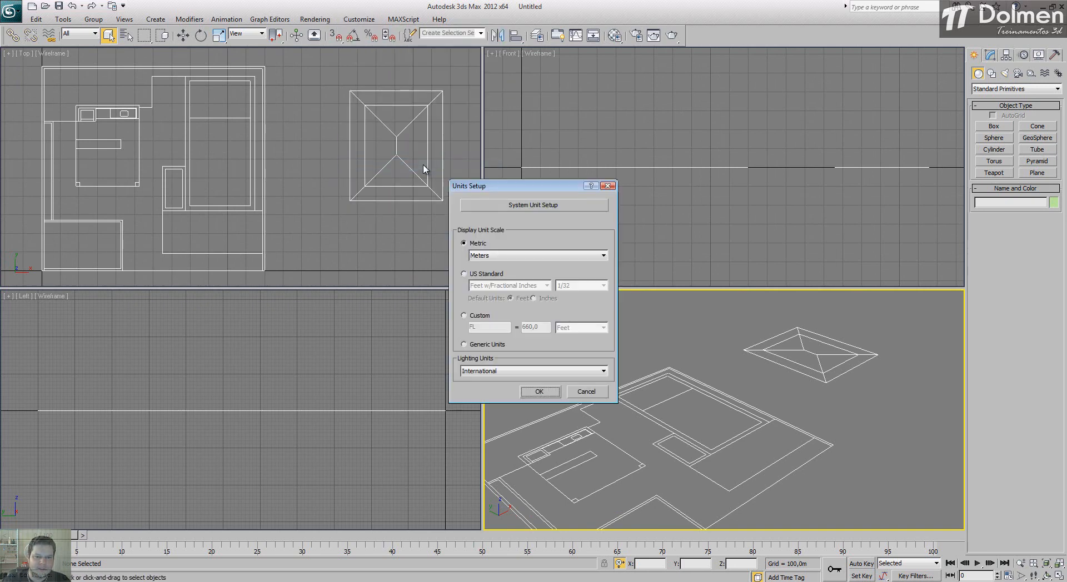
left_click(583, 209)
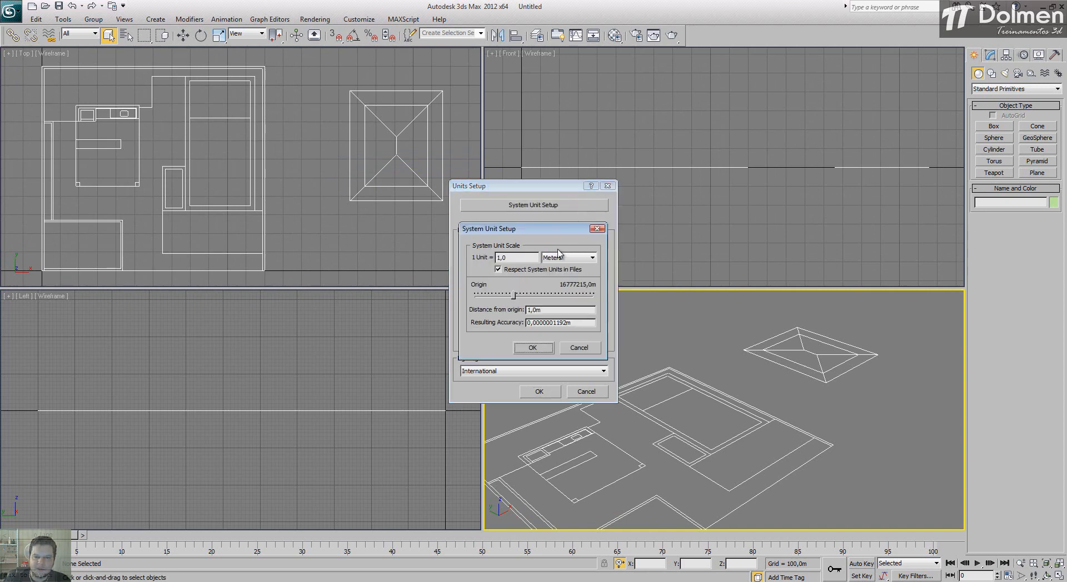
left_click(574, 259)
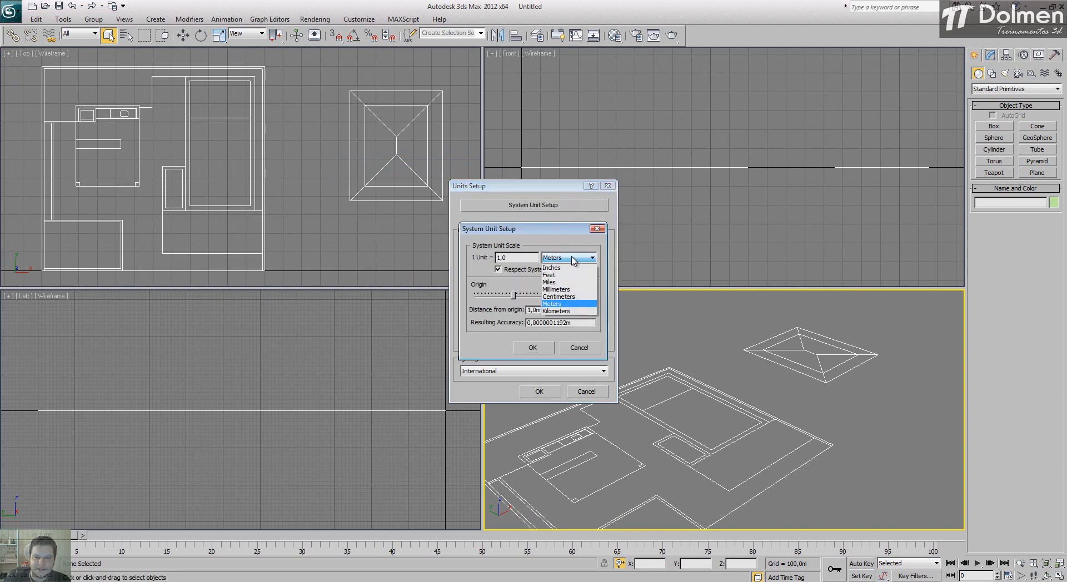
left_click(572, 297)
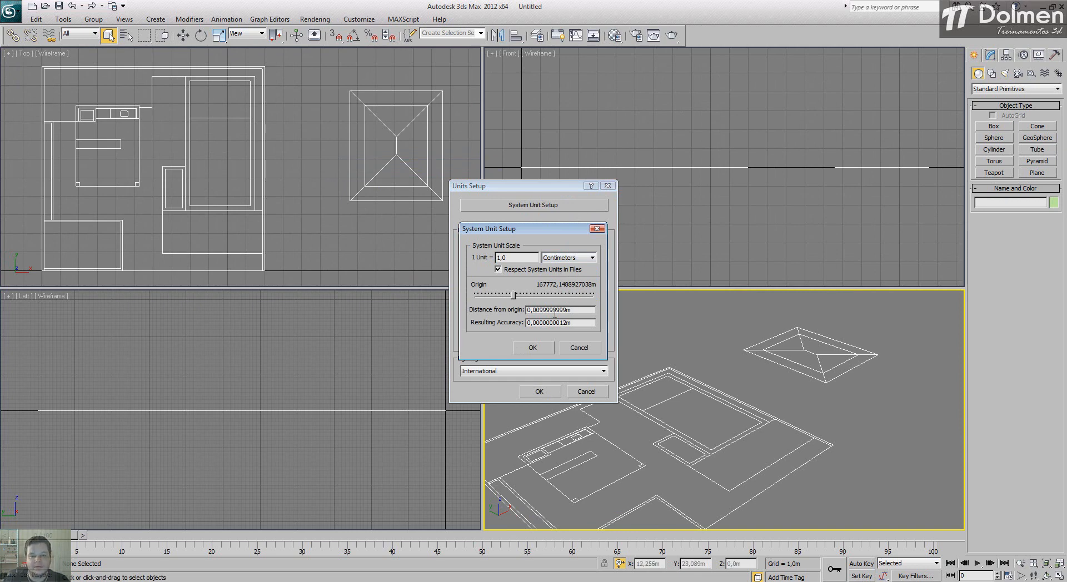
left_click(532, 348)
left_click(540, 391)
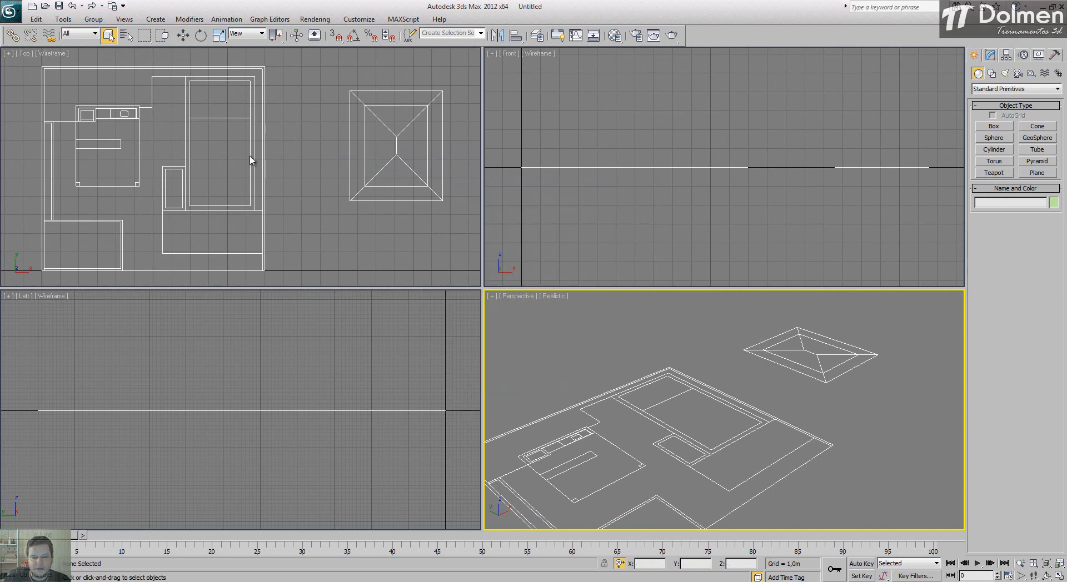
middle_click_drag(221, 136, 281, 122)
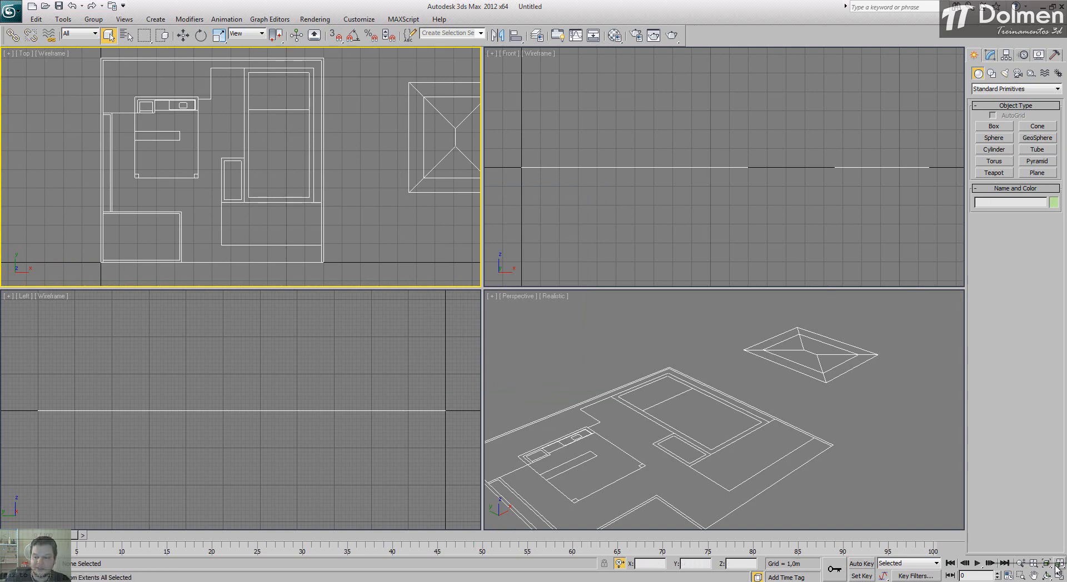
key("alt+w")
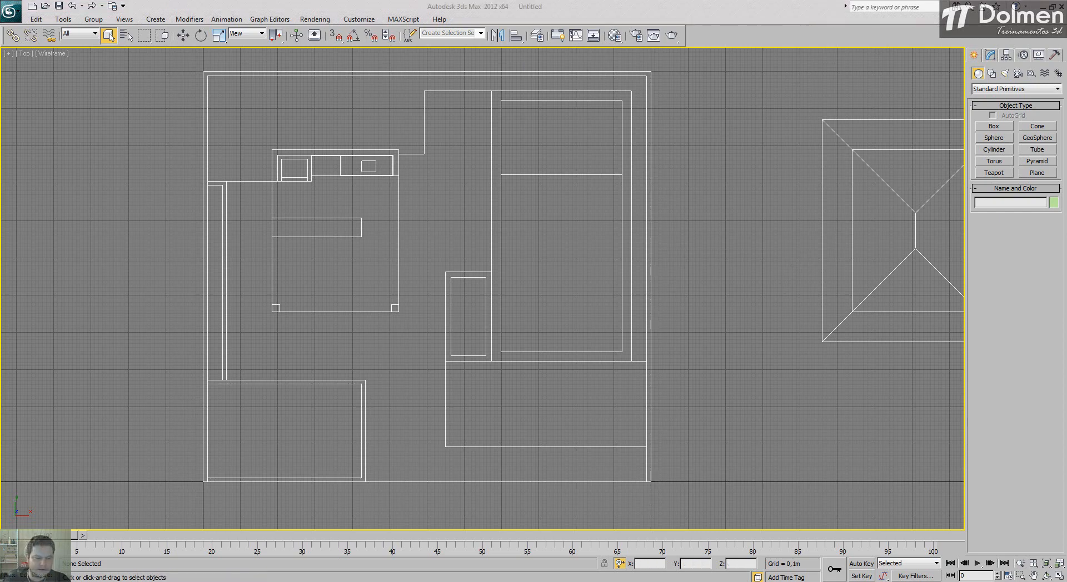
Step: Switch to AutoCAD and measure the height of the boundary wall in the section drawing
key("alt+Tab")
scroll(542, 323, "up", 5)
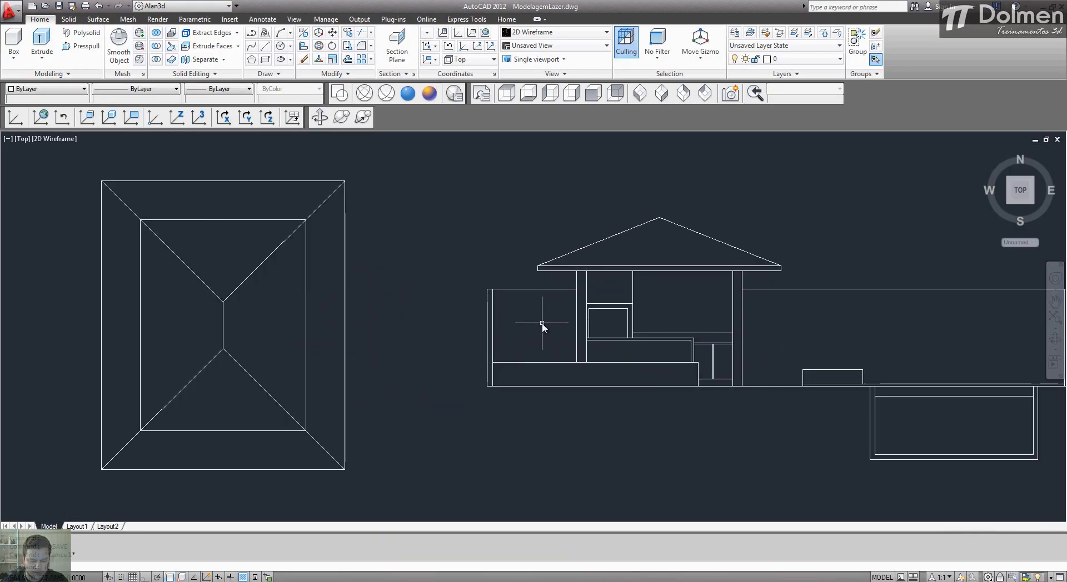
type("di")
key("Return")
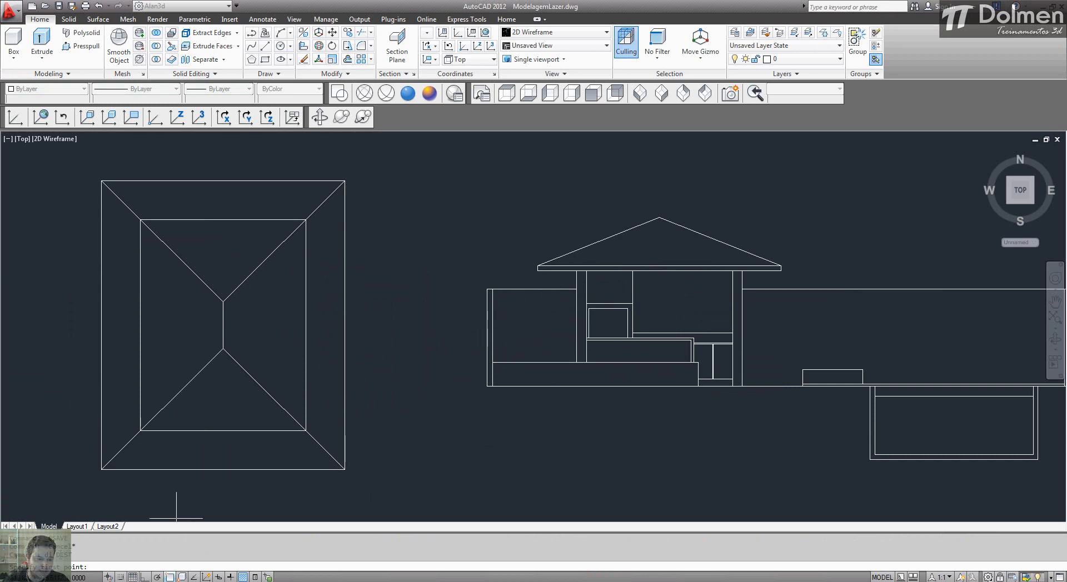
left_click(488, 386)
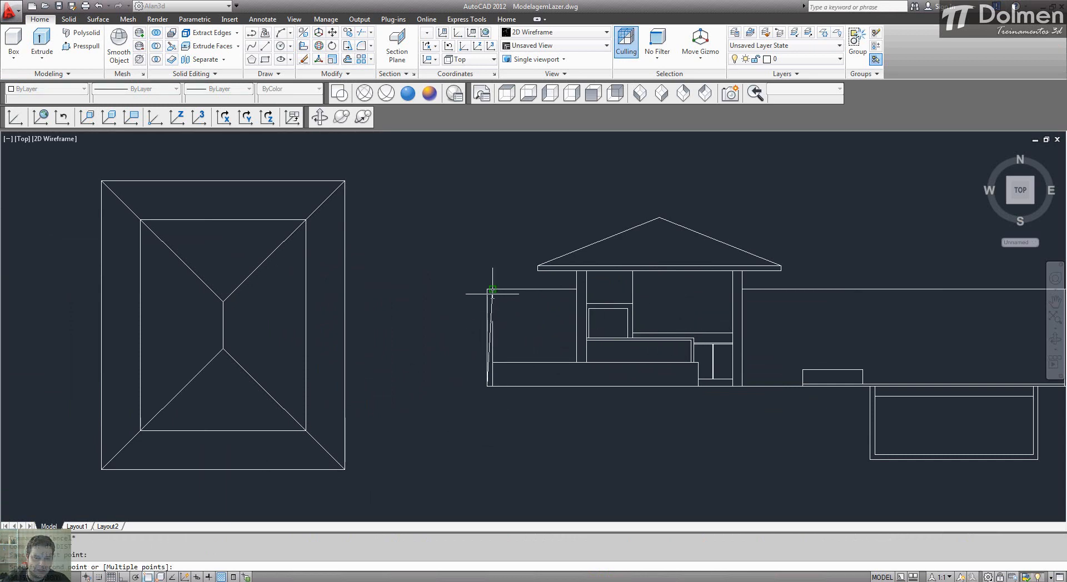
left_click(492, 290)
scroll(523, 288, "down", 7)
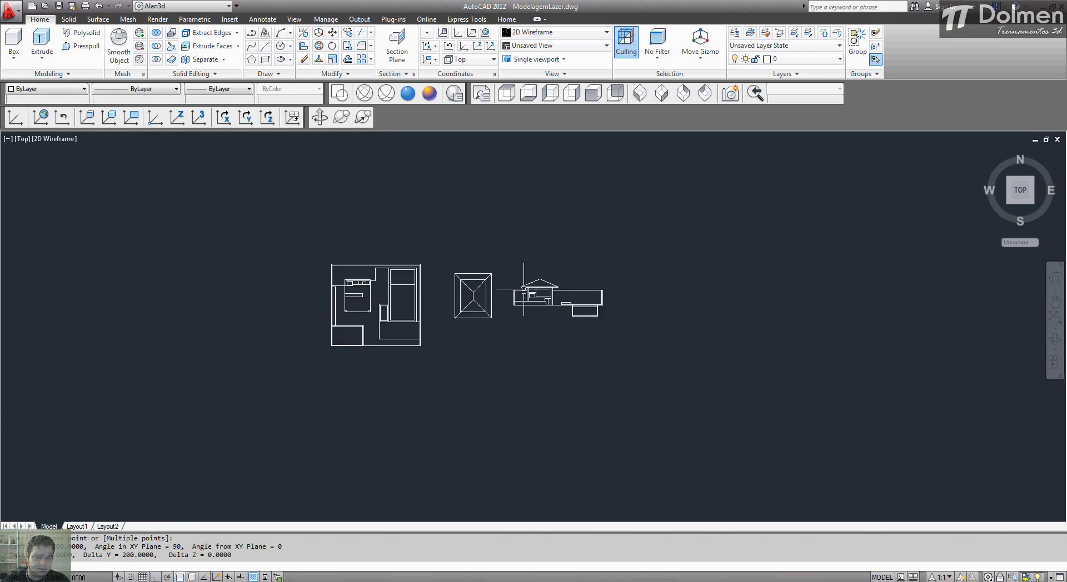
Step: Scale the floor plan, roof plan and section together by a factor of .01
type("sc")
key("Return")
left_click(315, 229)
left_click(686, 430)
key("Return")
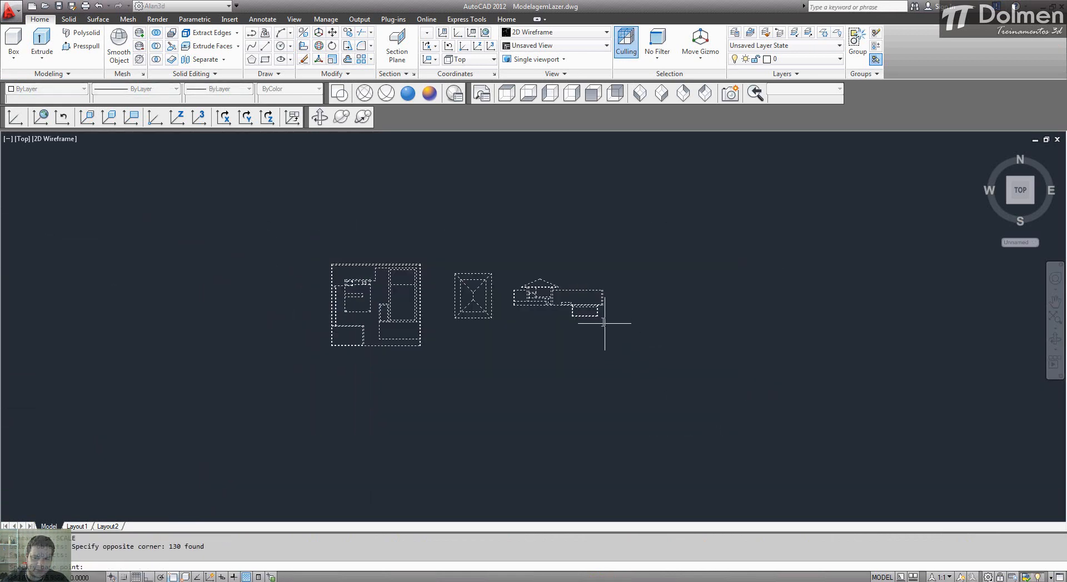
left_click(599, 318)
type(".01")
key("Return")
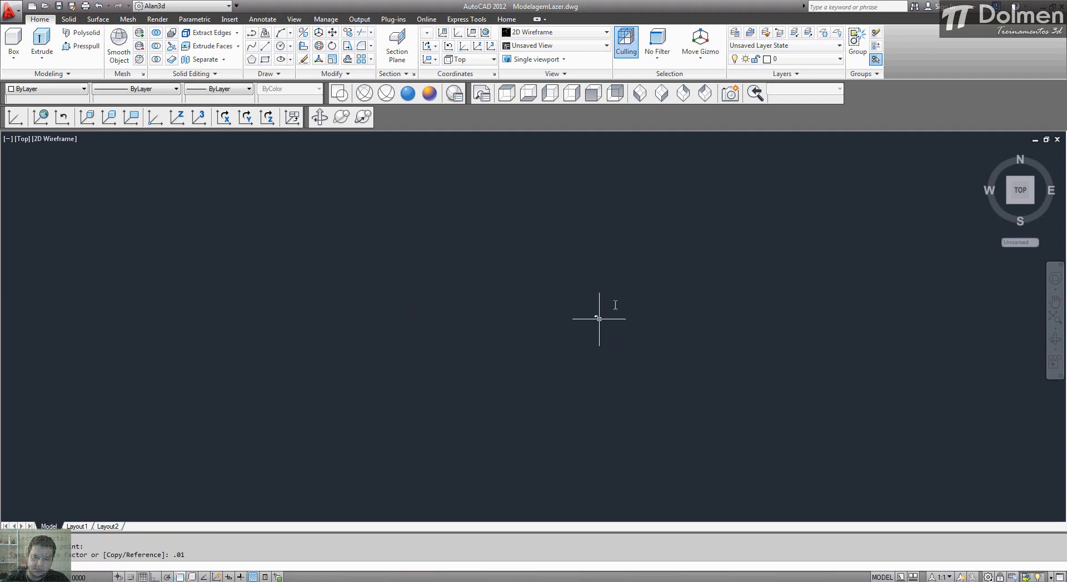
middle_click(643, 265)
middle_click(643, 265)
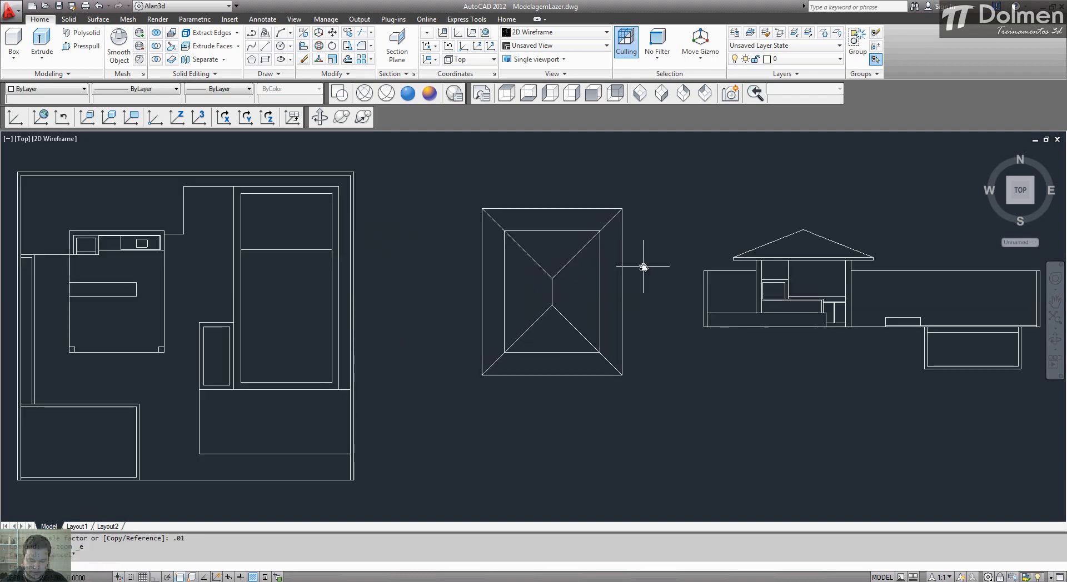
Step: Measure the boundary wall's height in the scaled section from its upper to its lower corner
type("di")
key("Return")
left_click(703, 271)
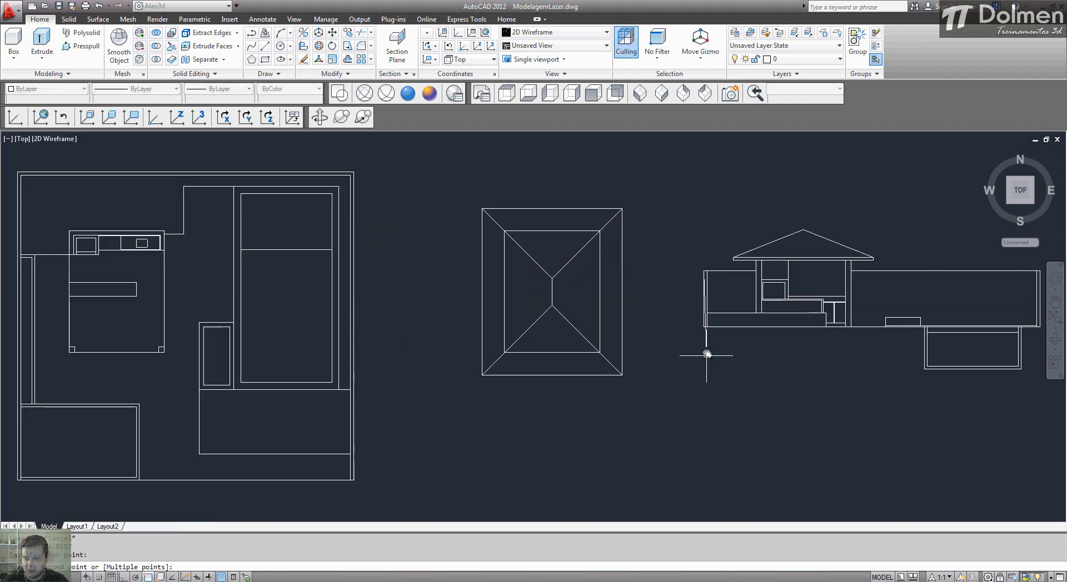
left_click(704, 328)
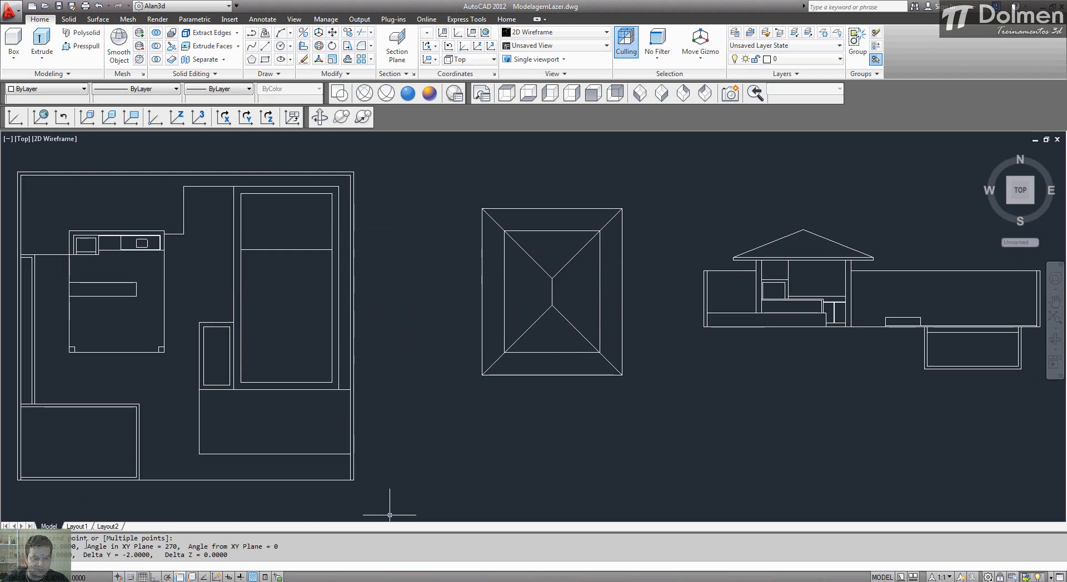
Step: Switch to 3ds Max, start the Line tool, and turn on 2.5D snapping with the Vertex and Midpoint snap types
key("alt+Tab")
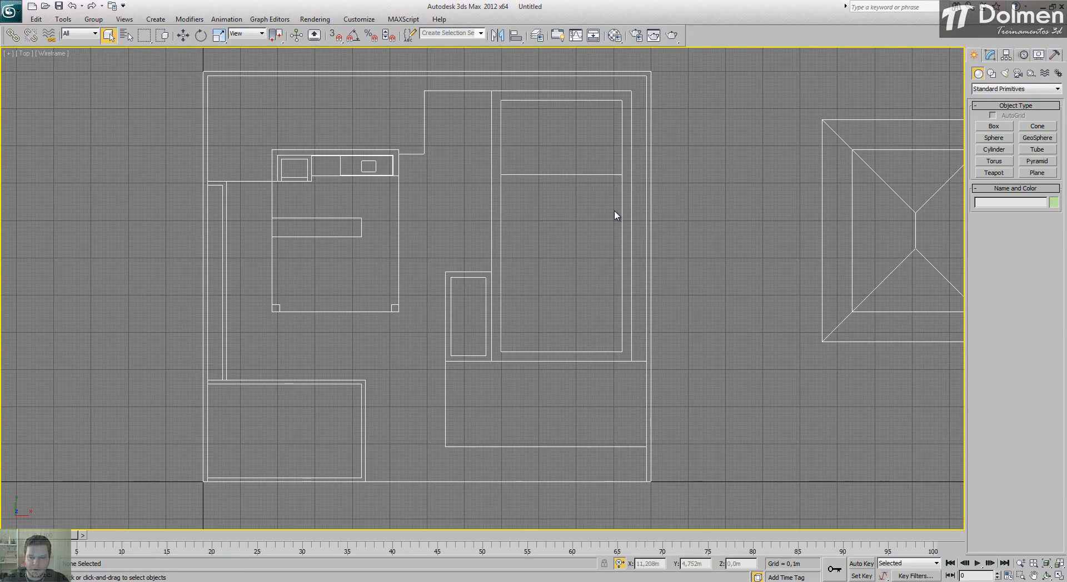
left_click(991, 73)
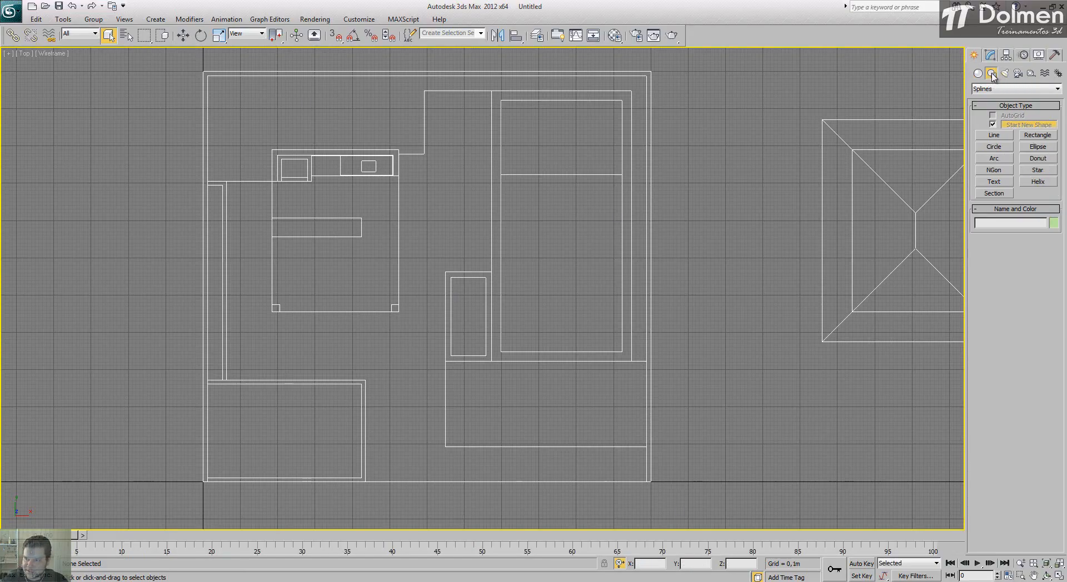
left_click(994, 136)
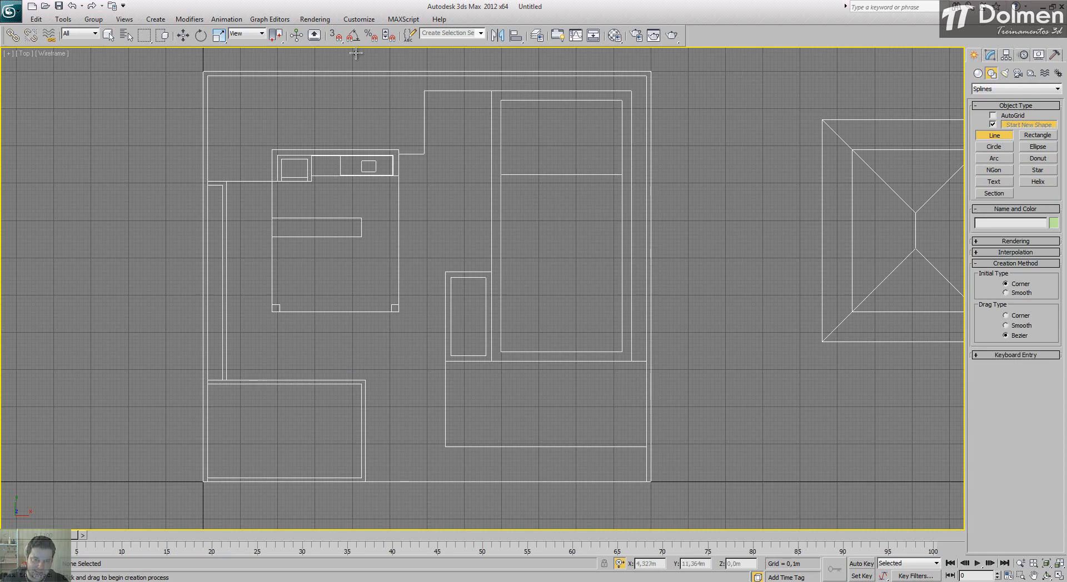
left_click_drag(336, 39, 334, 76)
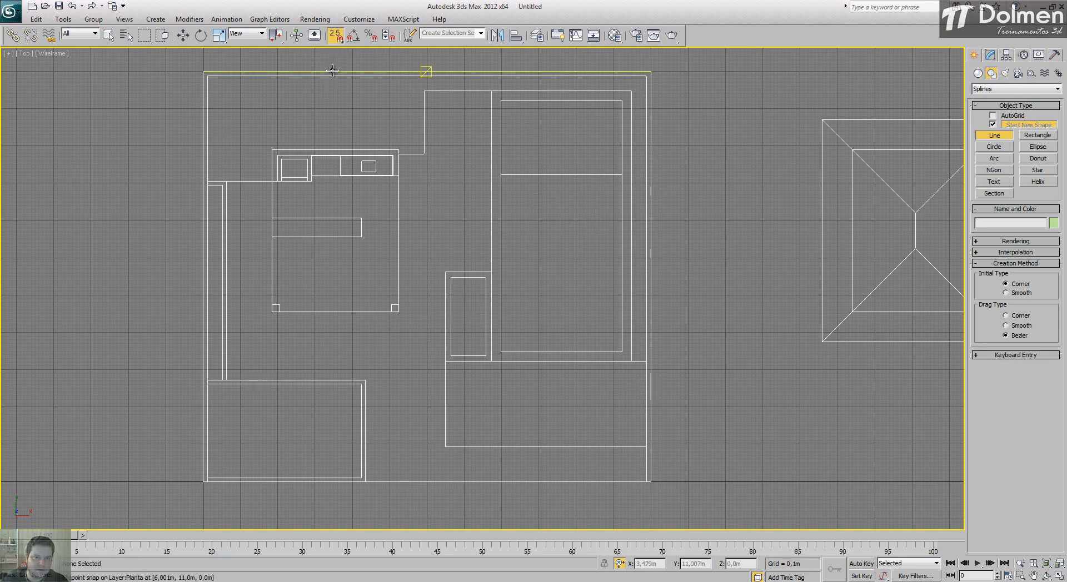
right_click(337, 36)
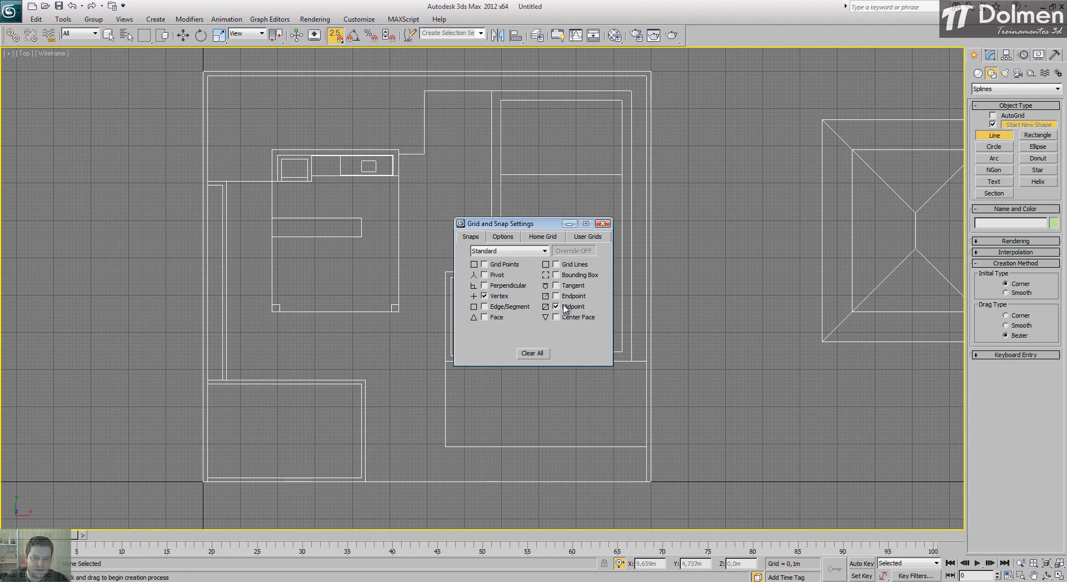
left_click(602, 224)
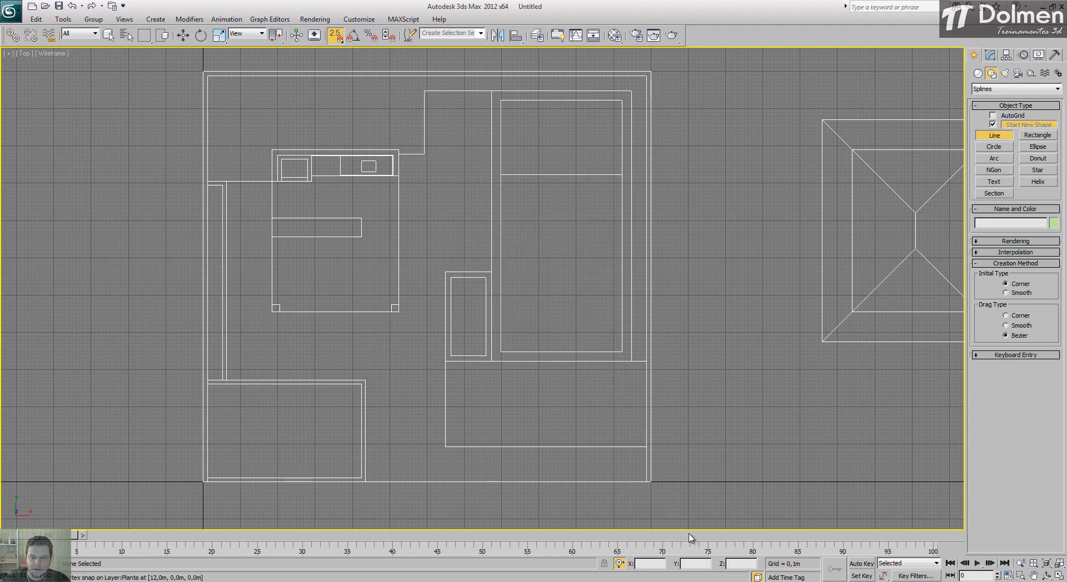
Step: Trace the three-sided boundary wall of the floor plan through its outer and inner corners as a closed spline
left_click(651, 481)
left_click(651, 71)
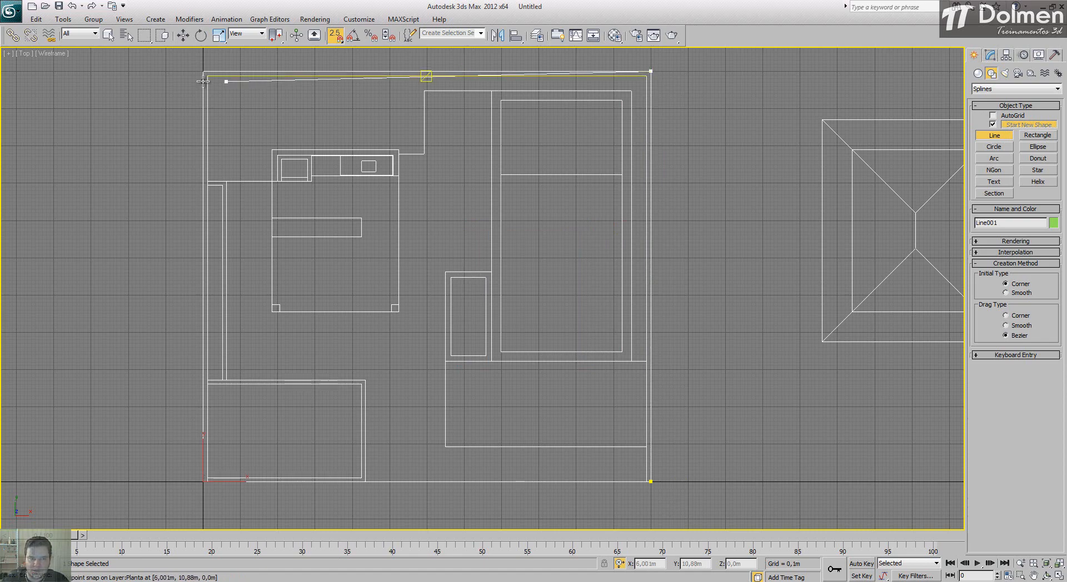
left_click(203, 71)
left_click(203, 103)
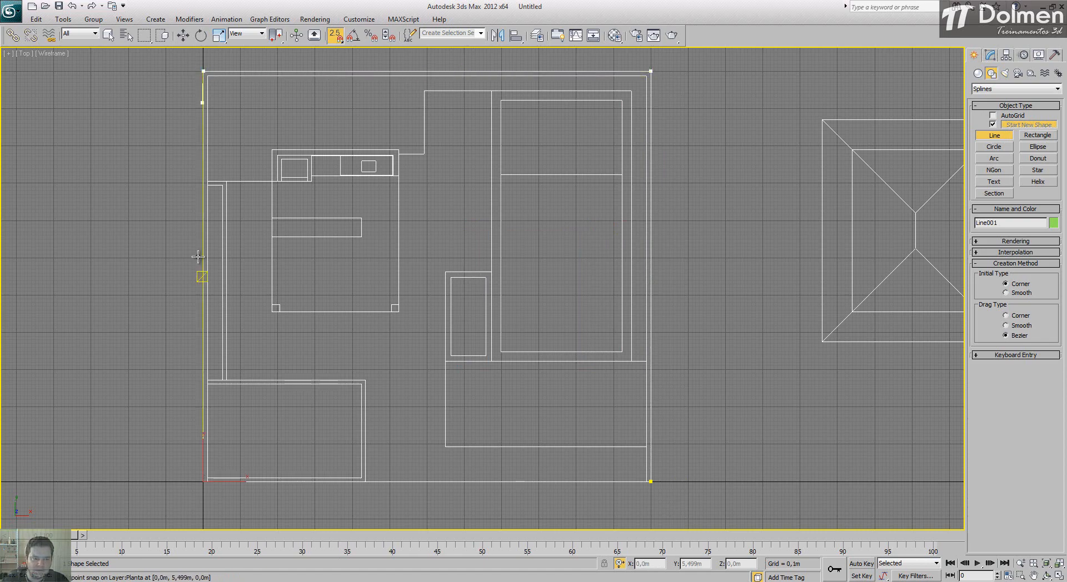
left_click(204, 481)
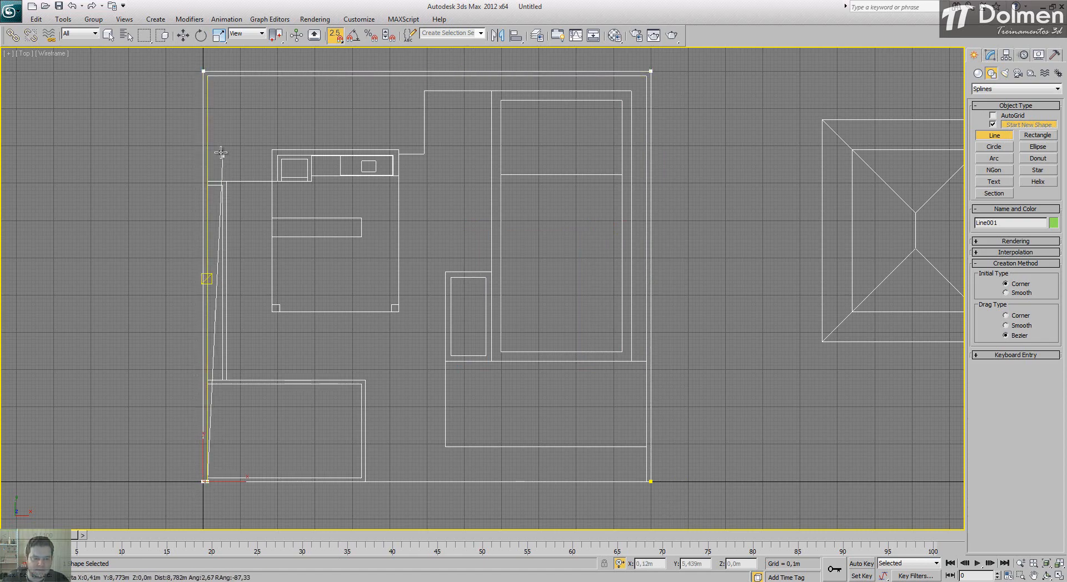
left_click(207, 76)
left_click(647, 76)
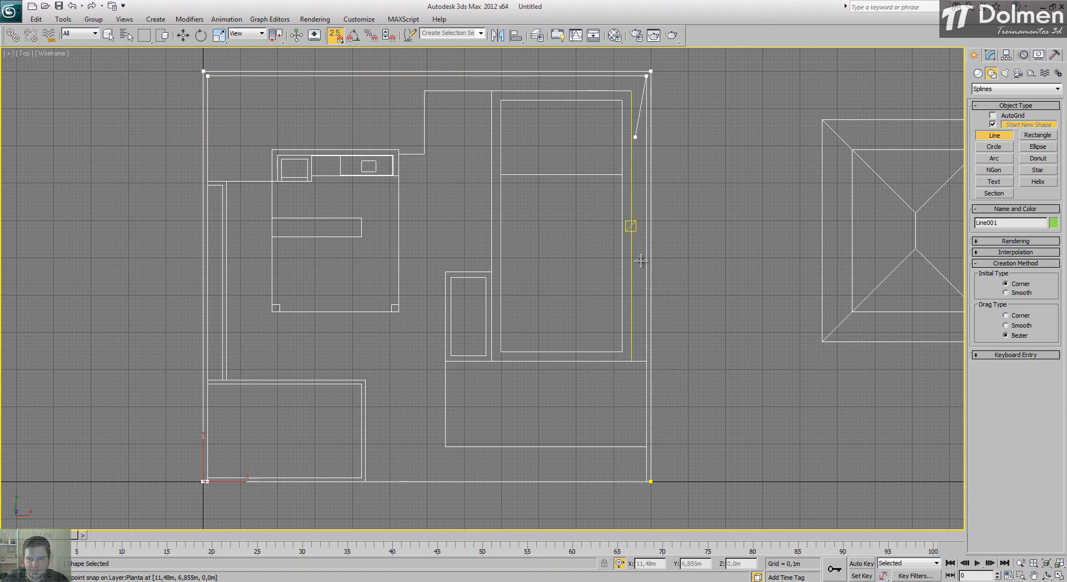
left_click(651, 482)
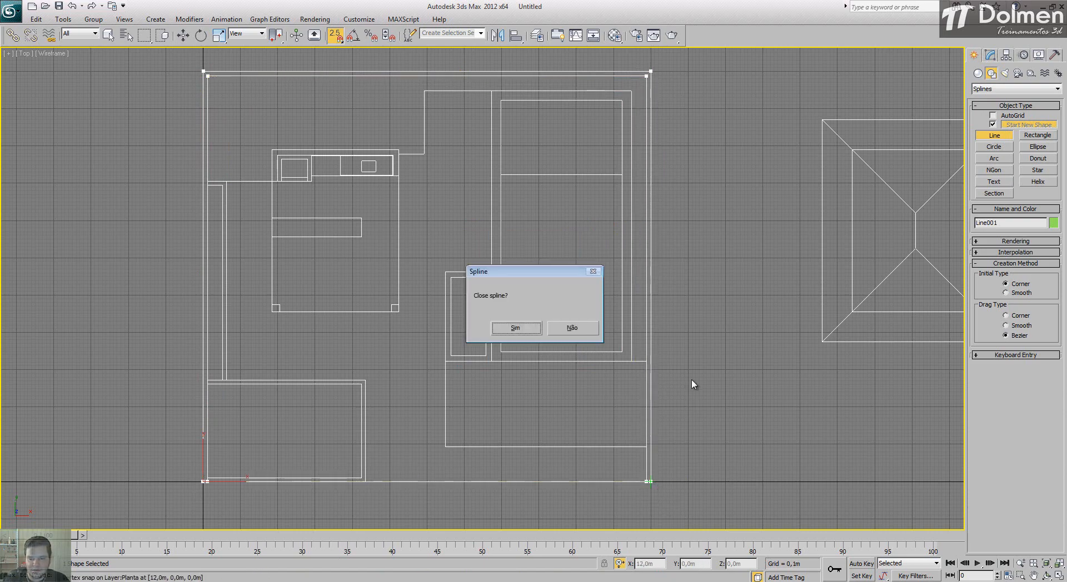
left_click(489, 328)
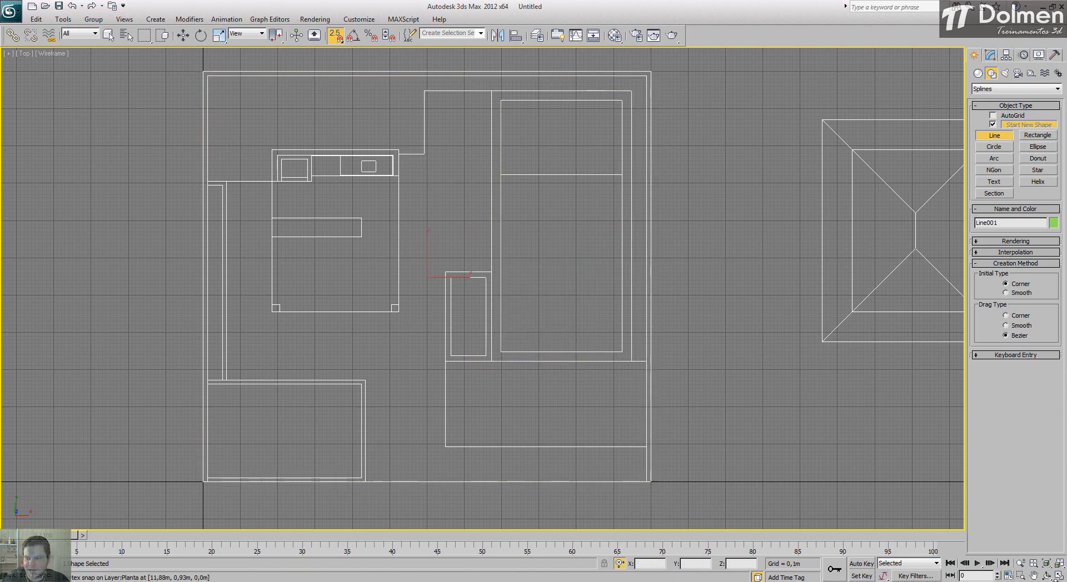
Step: Extrude the boundary wall outline by 2 m and set the Perspective viewport to Shaded
left_click(1059, 577)
scroll(846, 476, "down", 5)
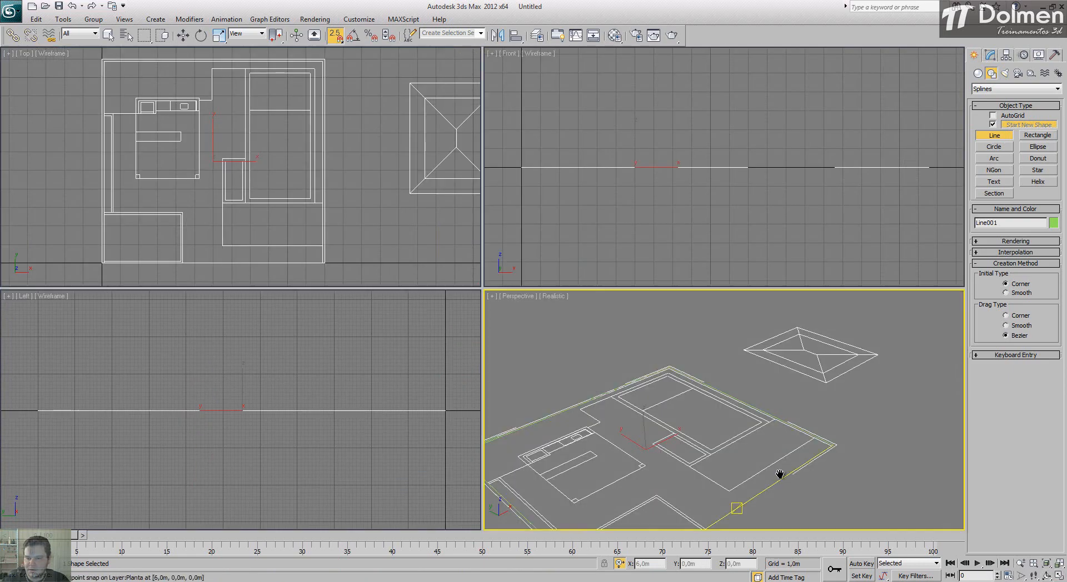
left_click(990, 55)
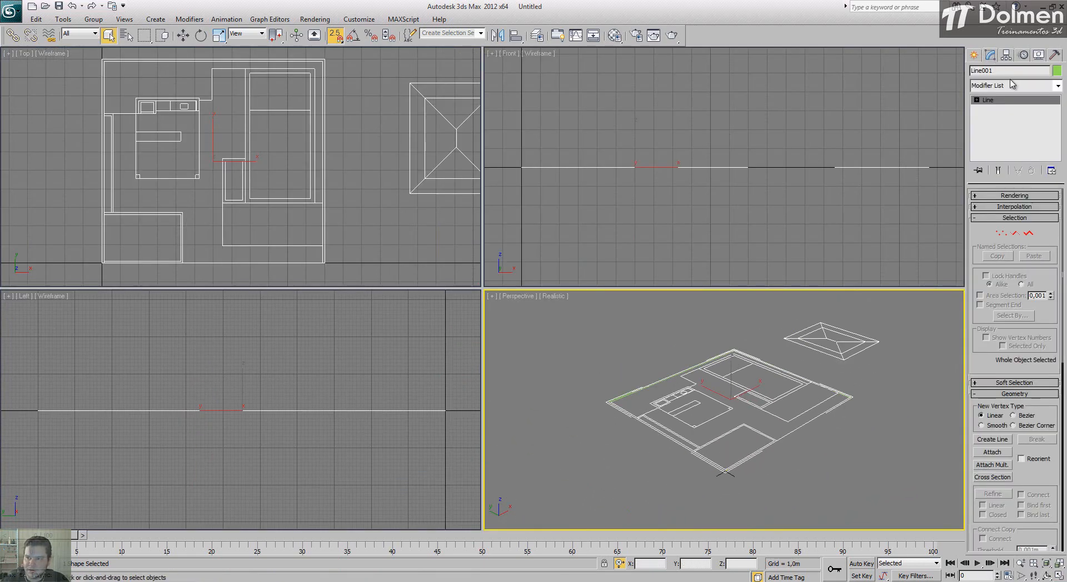
left_click(1014, 85)
key("e")
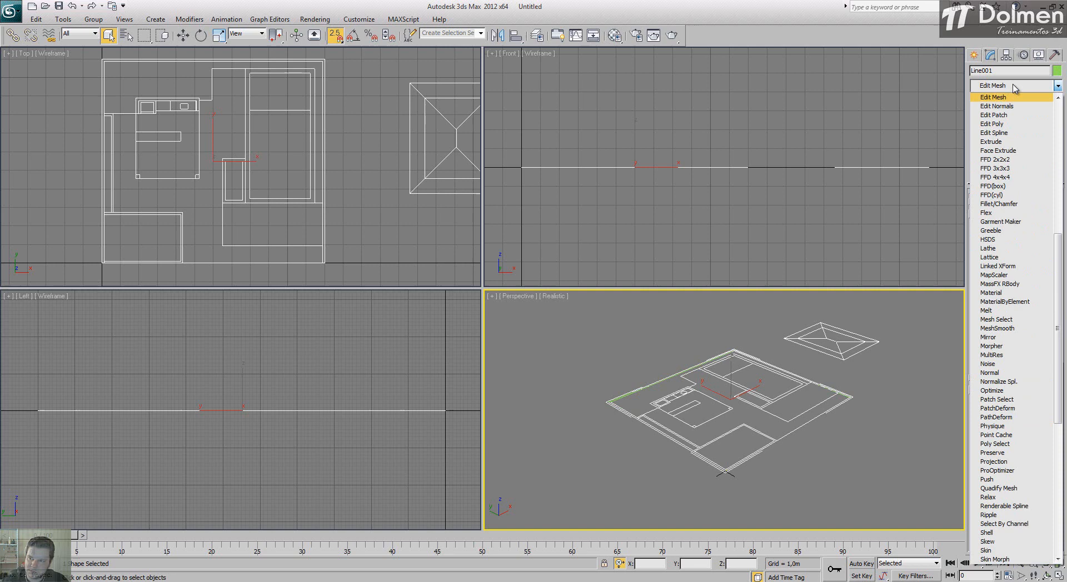
left_click(998, 143)
double_click(1022, 210)
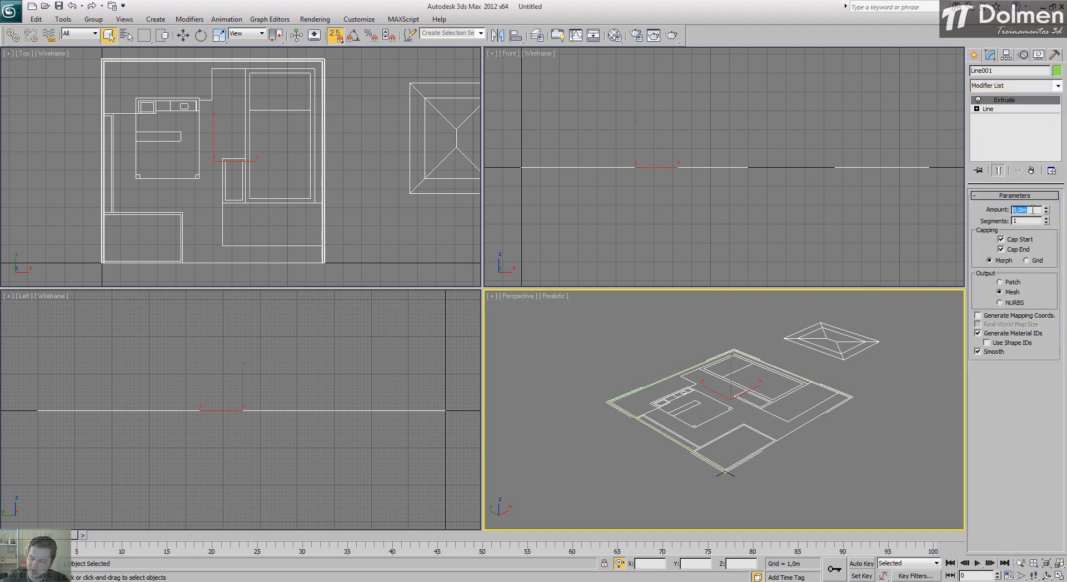
type("2")
key("Return")
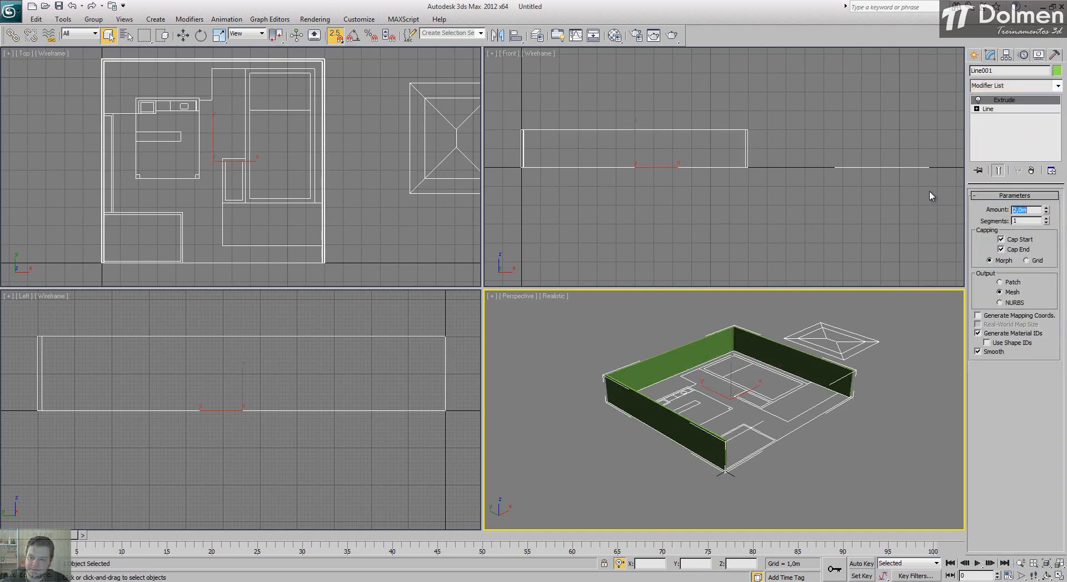
left_click(554, 296)
left_click(580, 325)
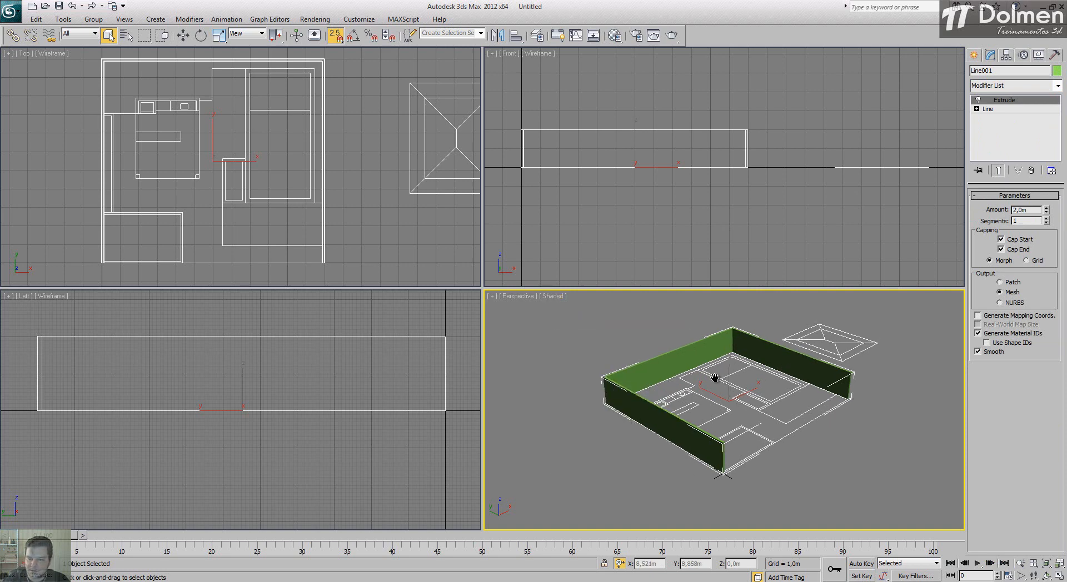
Step: In the Top view, start a Line at the right boundary wall's inner front corner and trace the central floor area's edge to the rear recess's inner corner
scroll(715, 374, "up", 5)
middle_click_drag(714, 376, 720, 376)
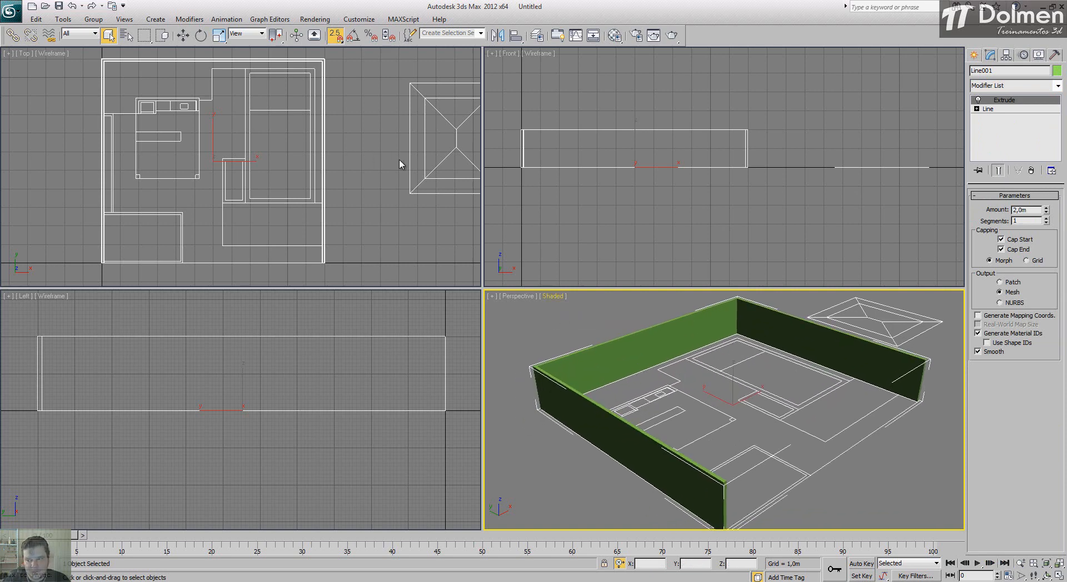
left_click(975, 54)
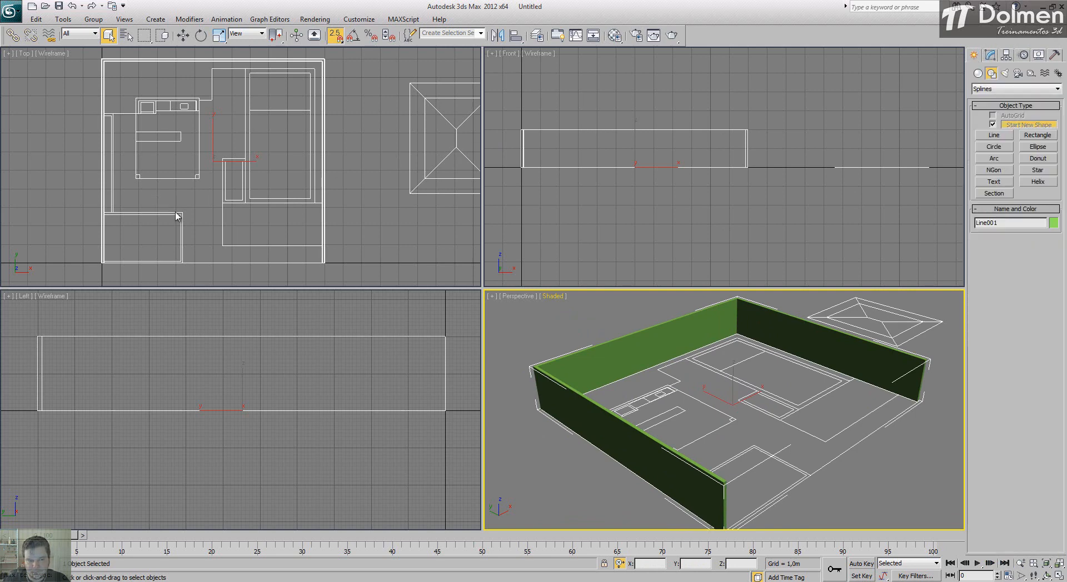
middle_click_drag(316, 206, 338, 208)
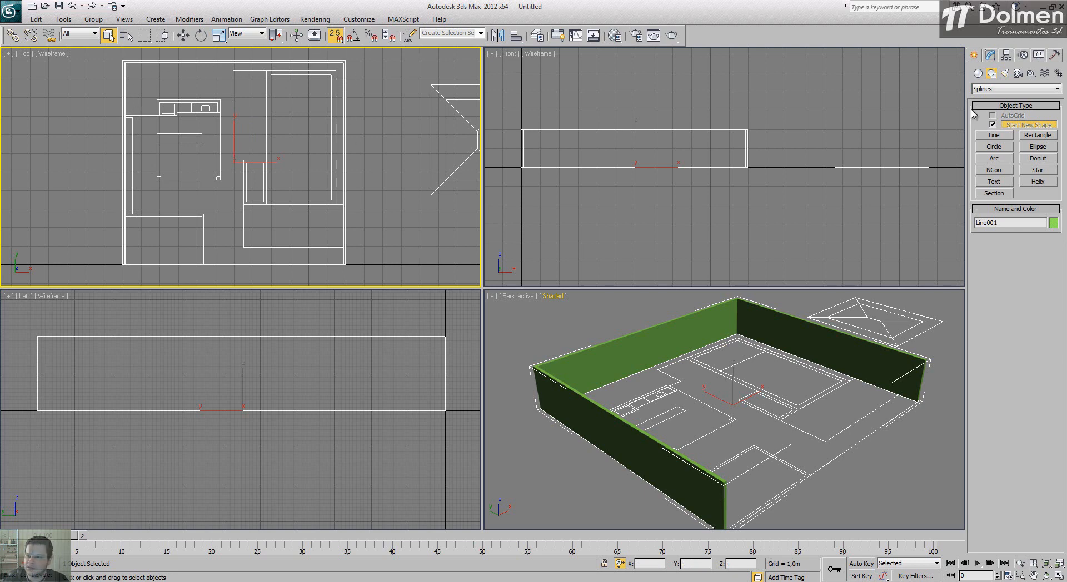
left_click(1059, 576)
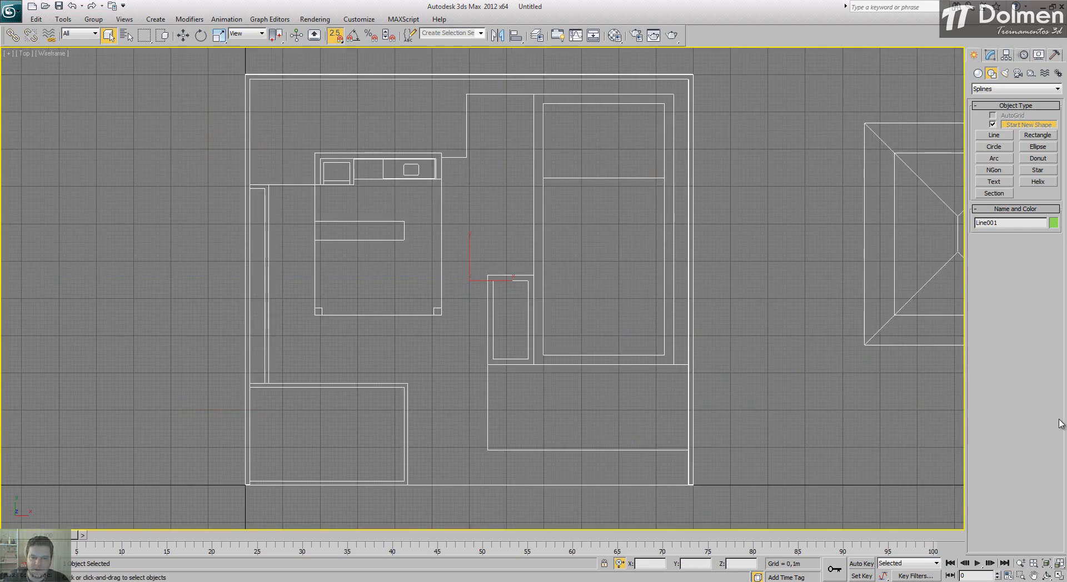
left_click(994, 136)
left_click(689, 486)
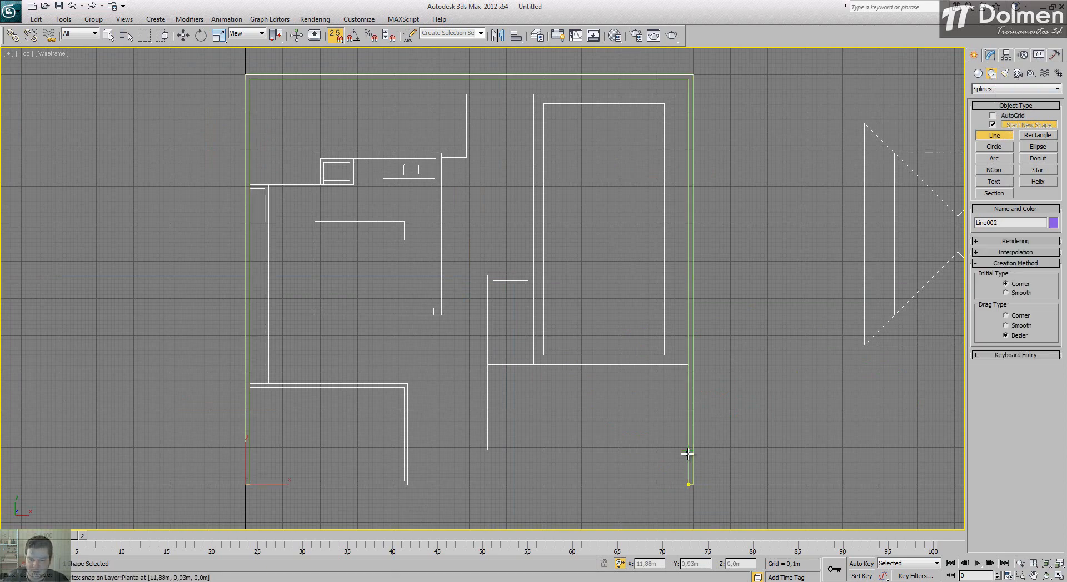
left_click(689, 450)
left_click(488, 450)
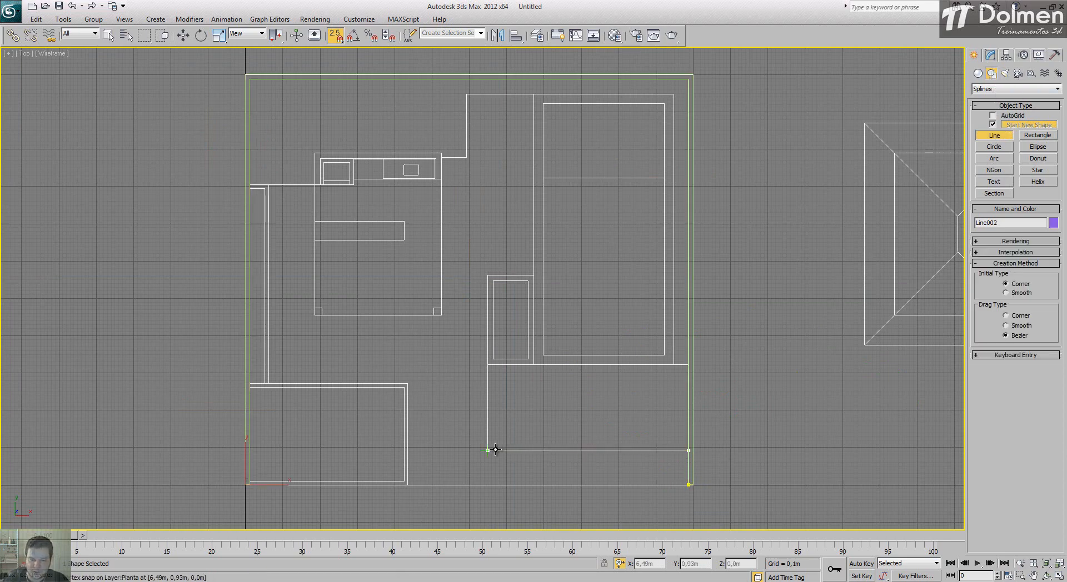
left_click(488, 276)
left_click(534, 275)
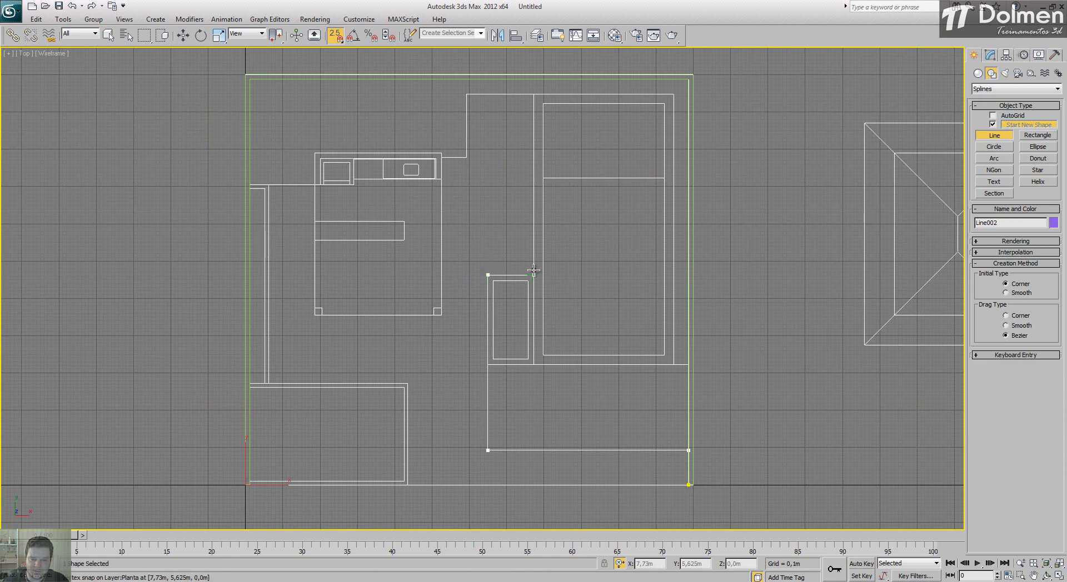
left_click(534, 94)
left_click(467, 94)
left_click(467, 158)
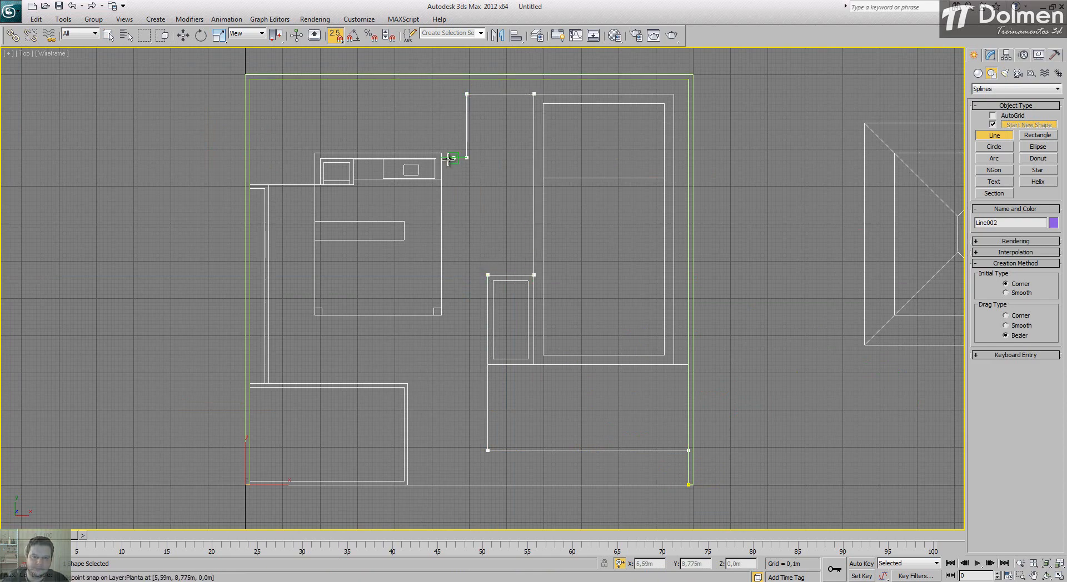
Step: Continue the floor outline around the kitchen block, along the left strip and the front-left room, and close the spline at its starting corner
left_click(441, 158)
left_click(441, 315)
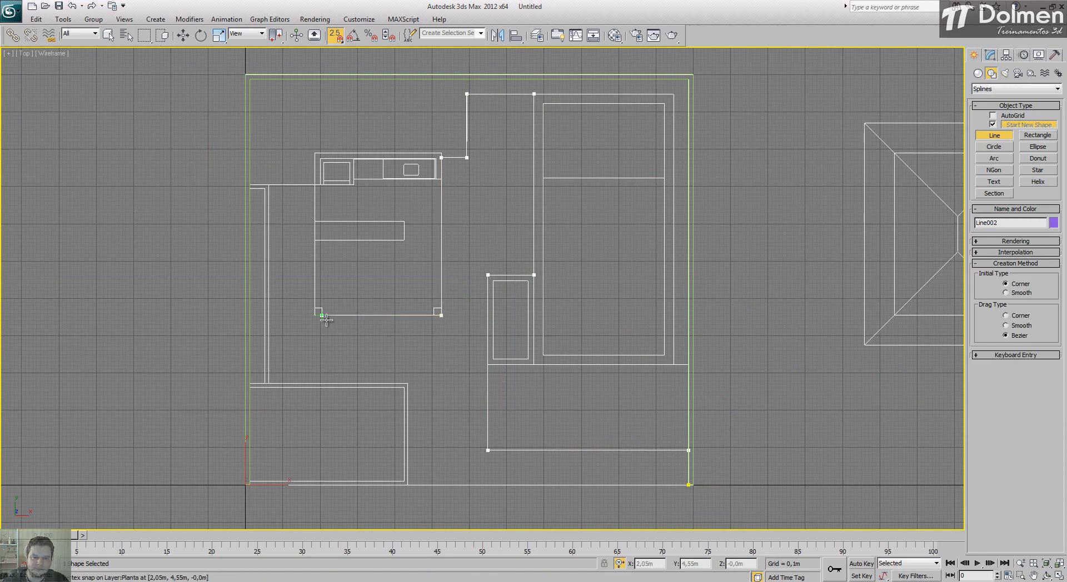
left_click(314, 315)
left_click(315, 185)
left_click(268, 185)
left_click(269, 384)
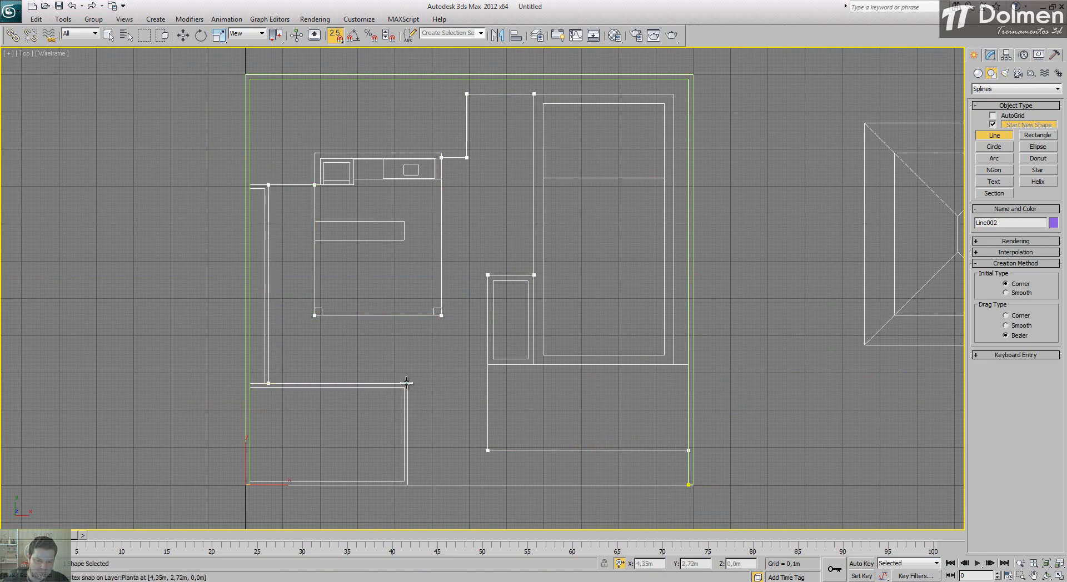
left_click(408, 384)
left_click(408, 485)
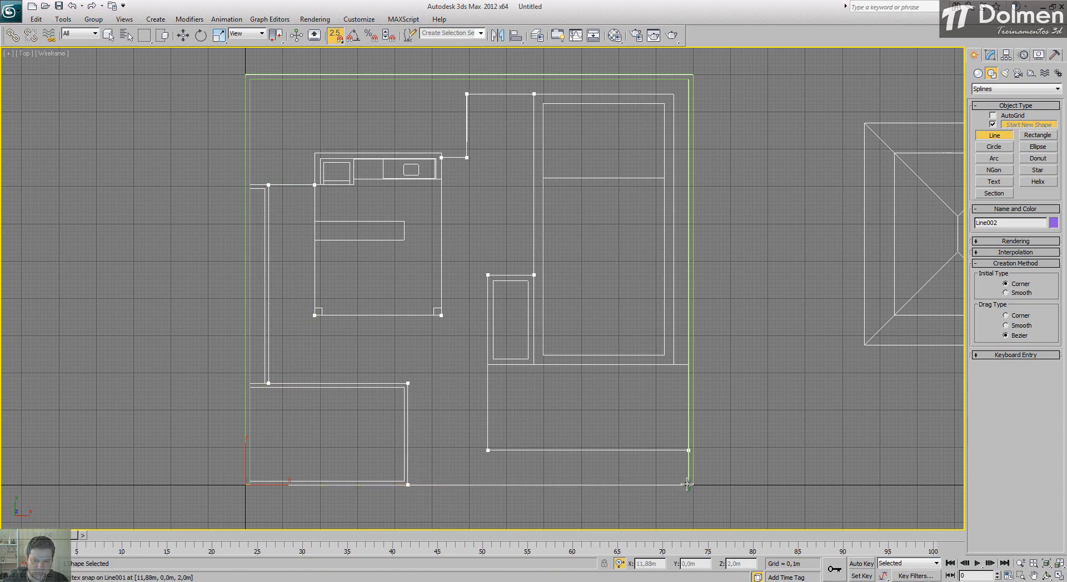
left_click(689, 484)
left_click(503, 328)
left_click(109, 35)
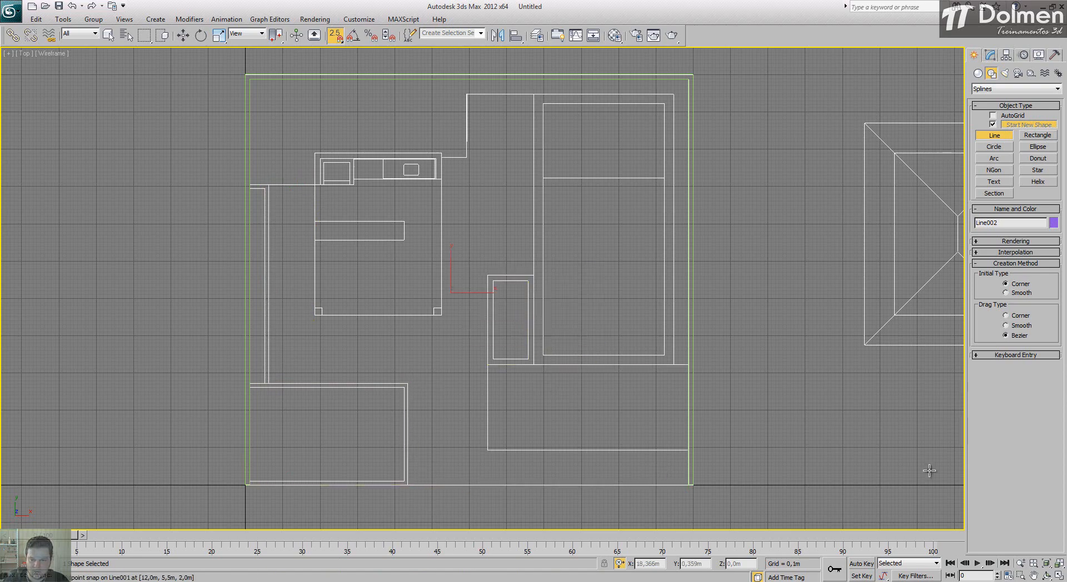
Step: Extrude the closed central floor outline by -0,02 m
key("alt+w")
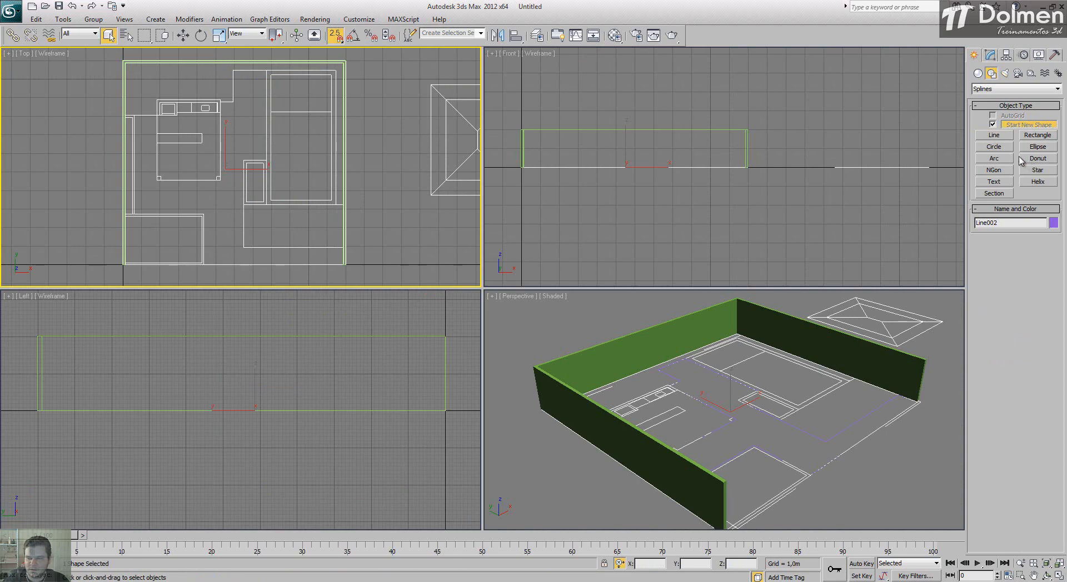
left_click(990, 55)
left_click(1001, 86)
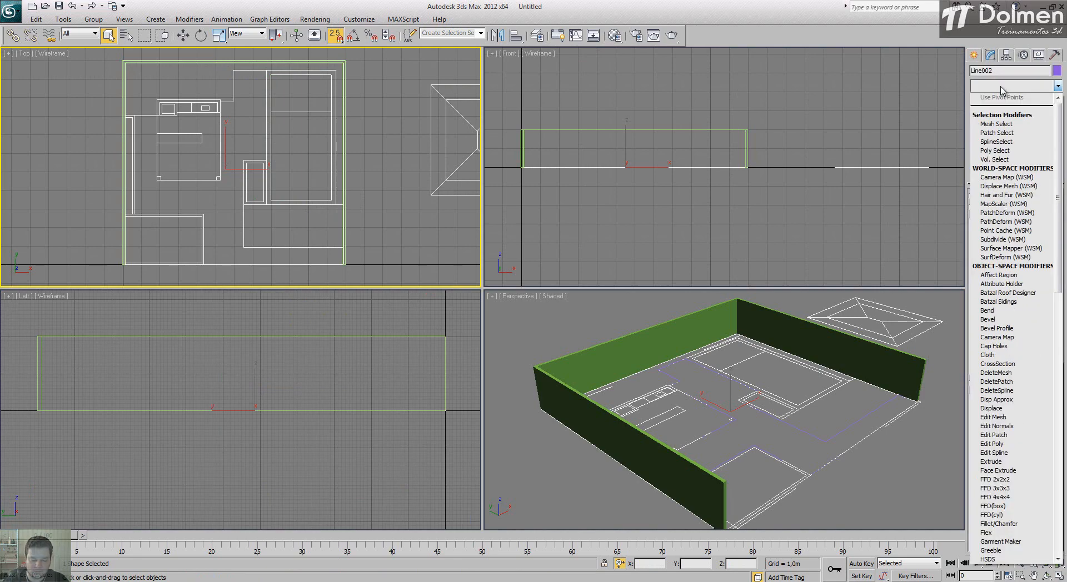
key("e")
left_click(988, 142)
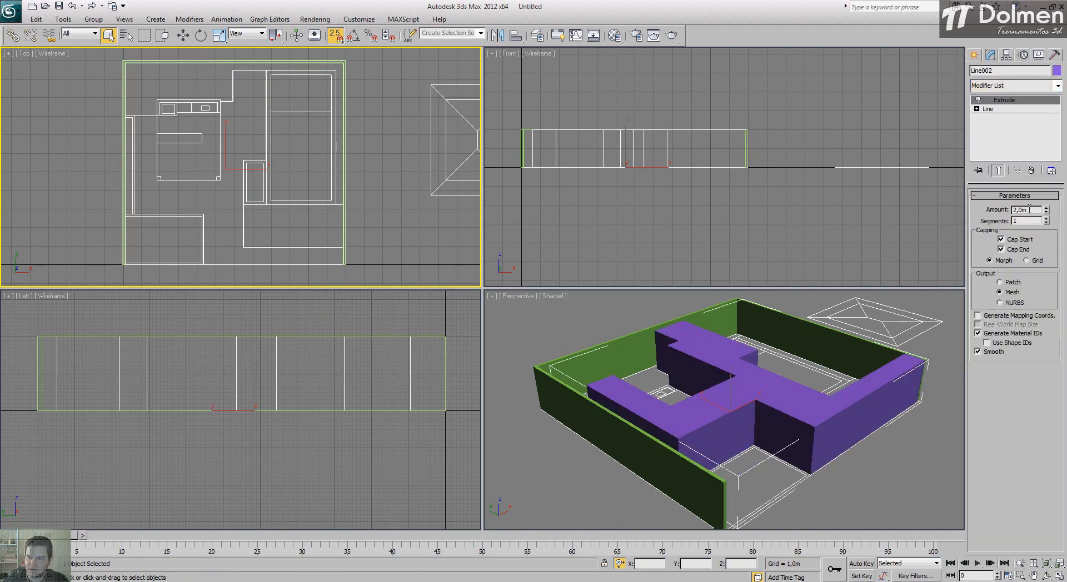
left_click_drag(1029, 209, 992, 213)
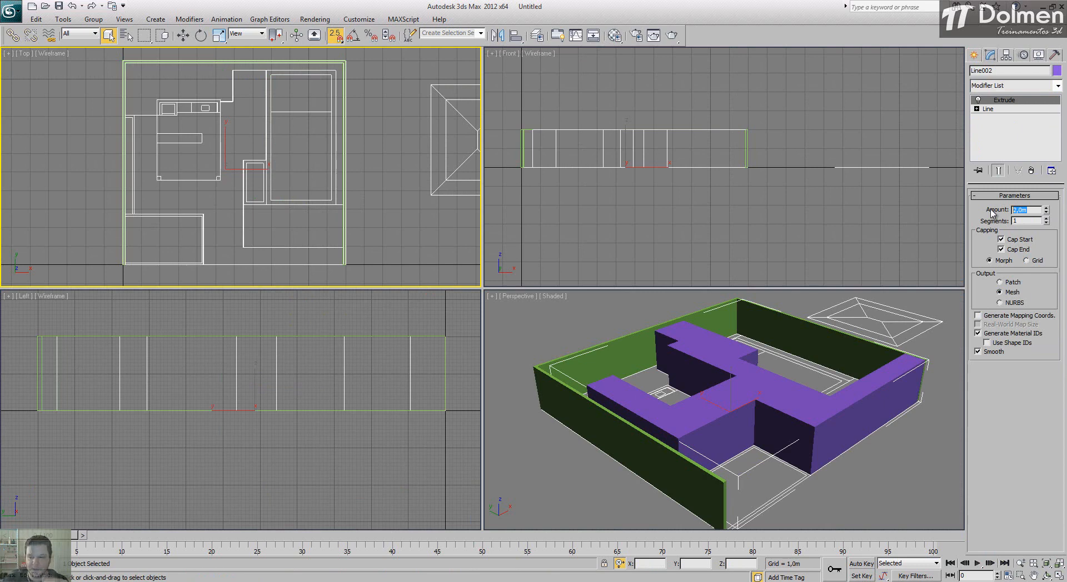
key("BackSpace")
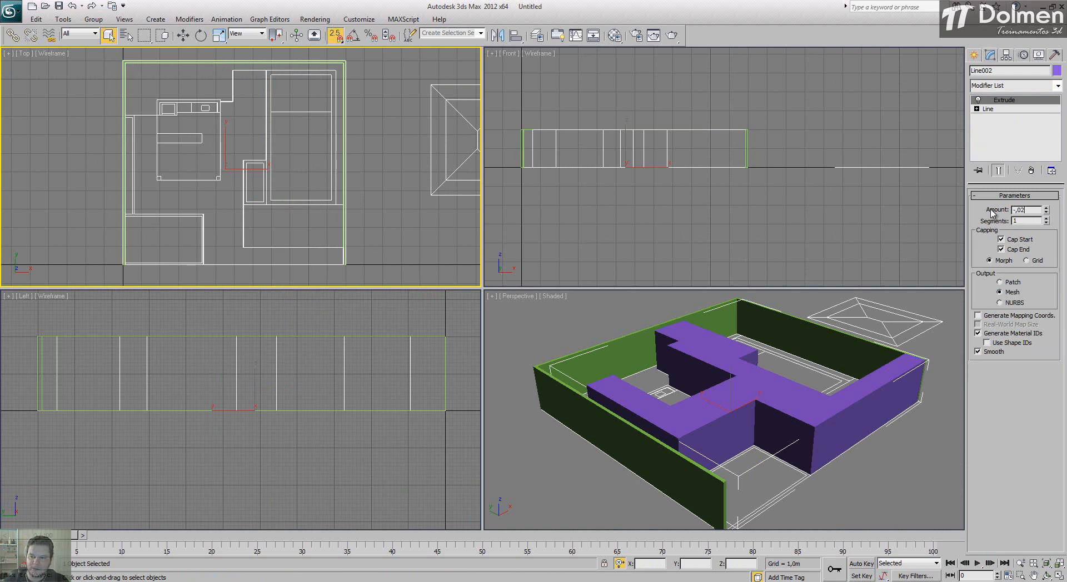
key("Return")
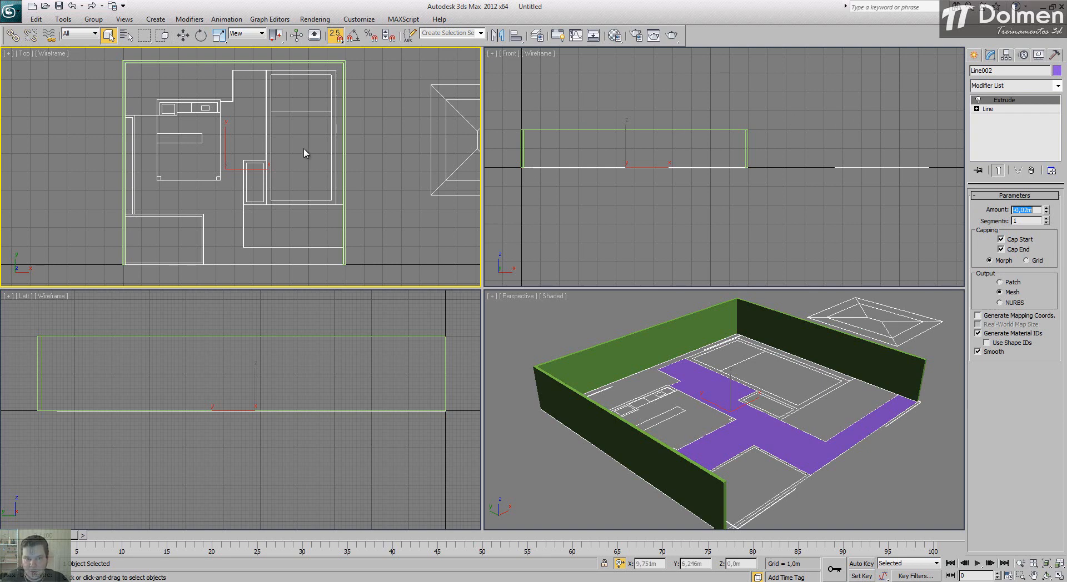
right_click(384, 161)
key("Escape")
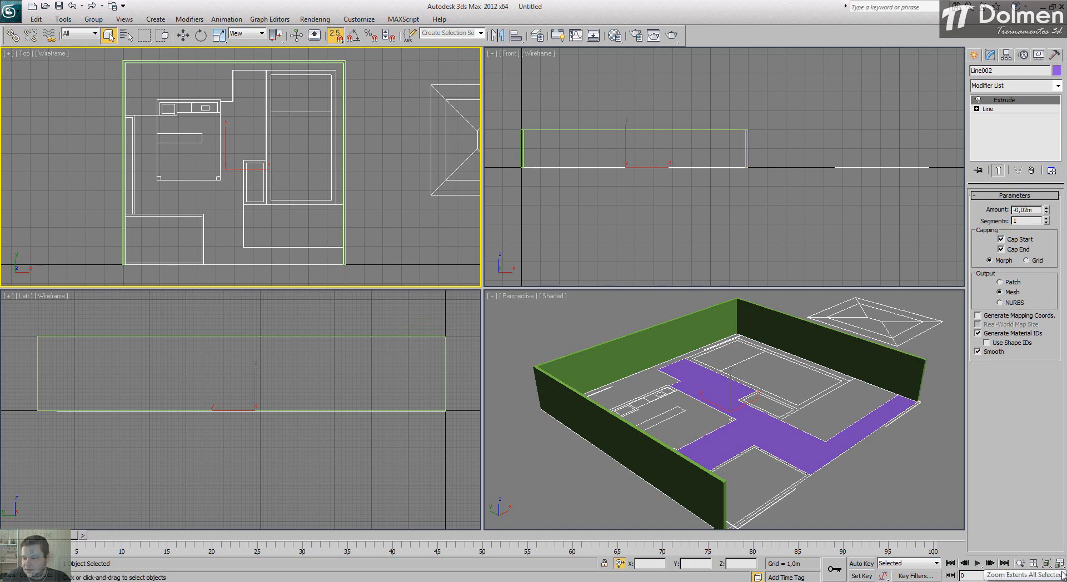
Step: In the Top view, trace a new Line along the building's right and rear edges, around the recess and the kitchen's back wall to its left side
left_click(1059, 576)
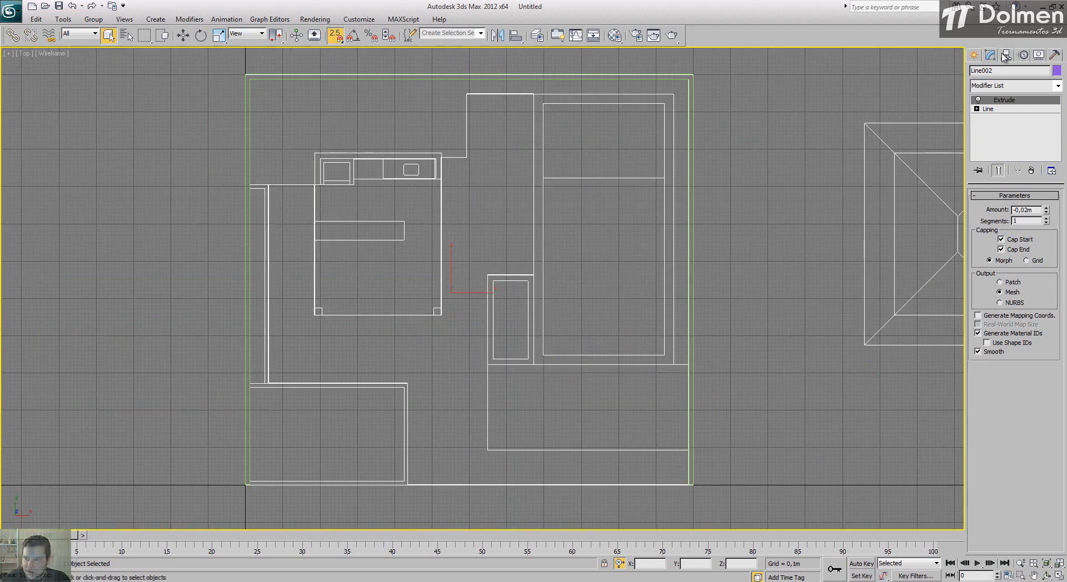
left_click(975, 56)
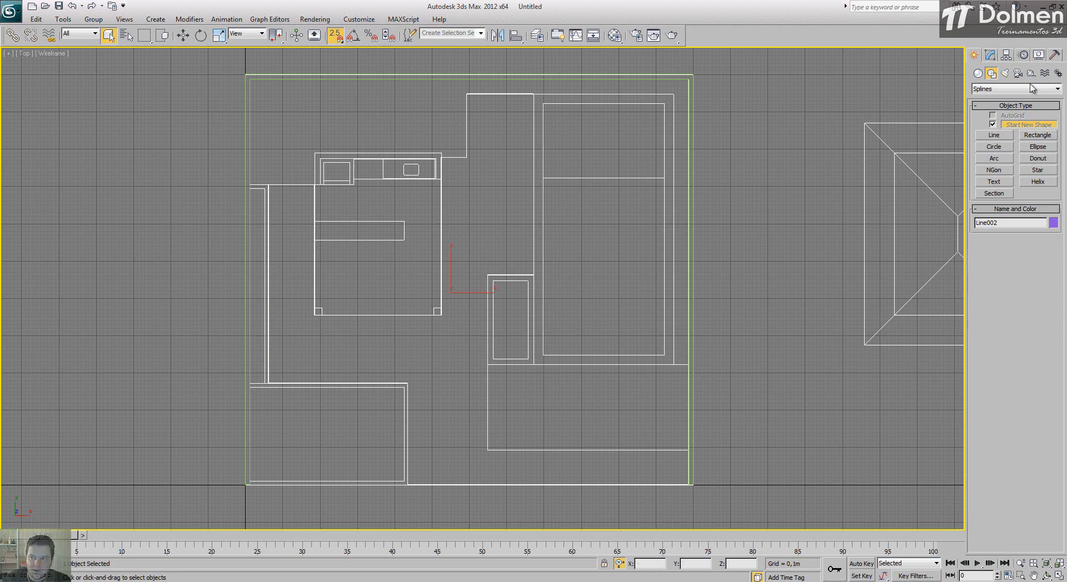
left_click(995, 135)
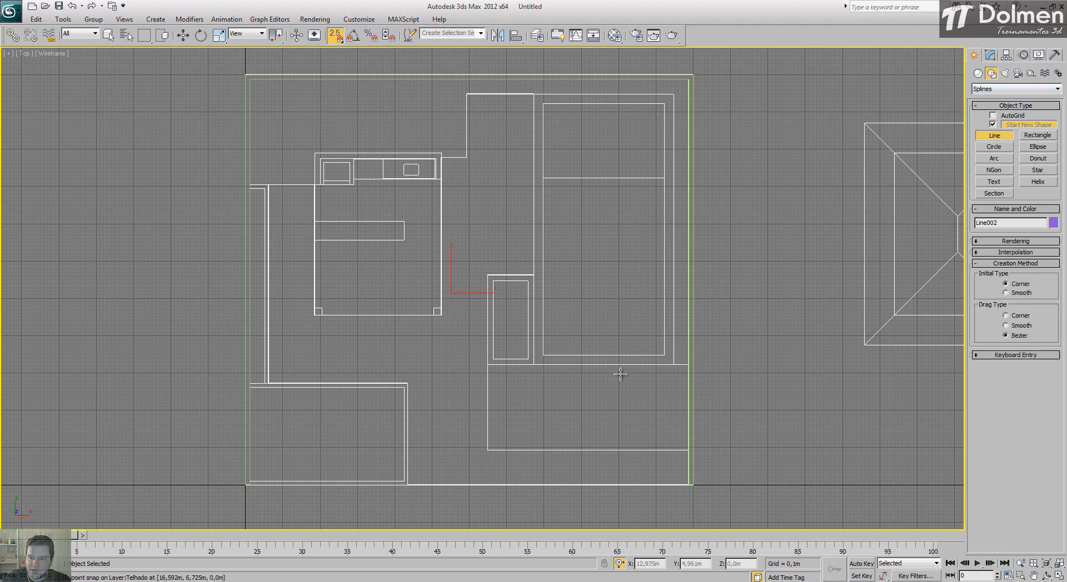
left_click(673, 364)
left_click(674, 94)
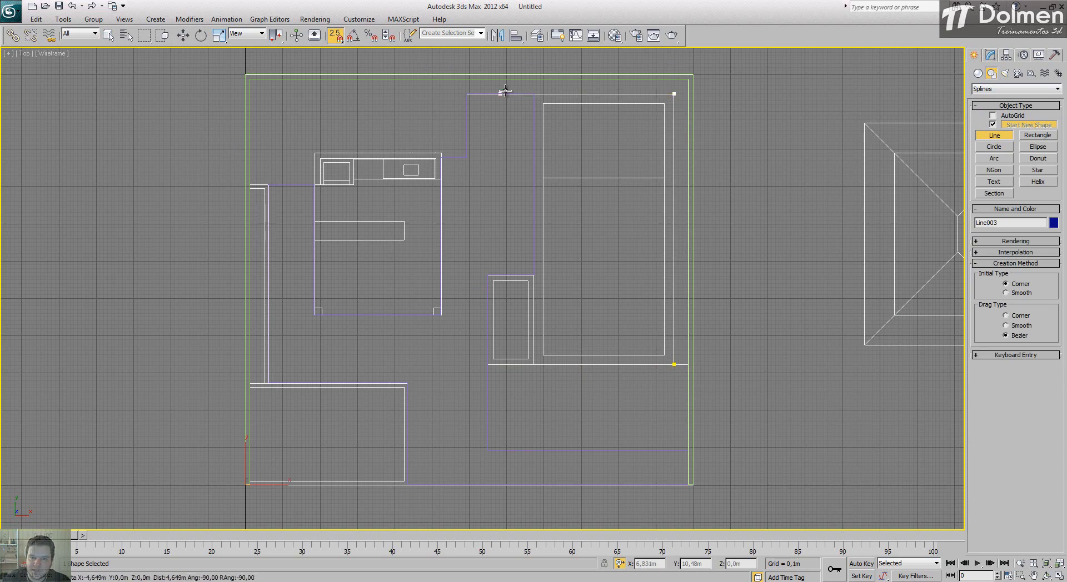
left_click(467, 95)
left_click(466, 158)
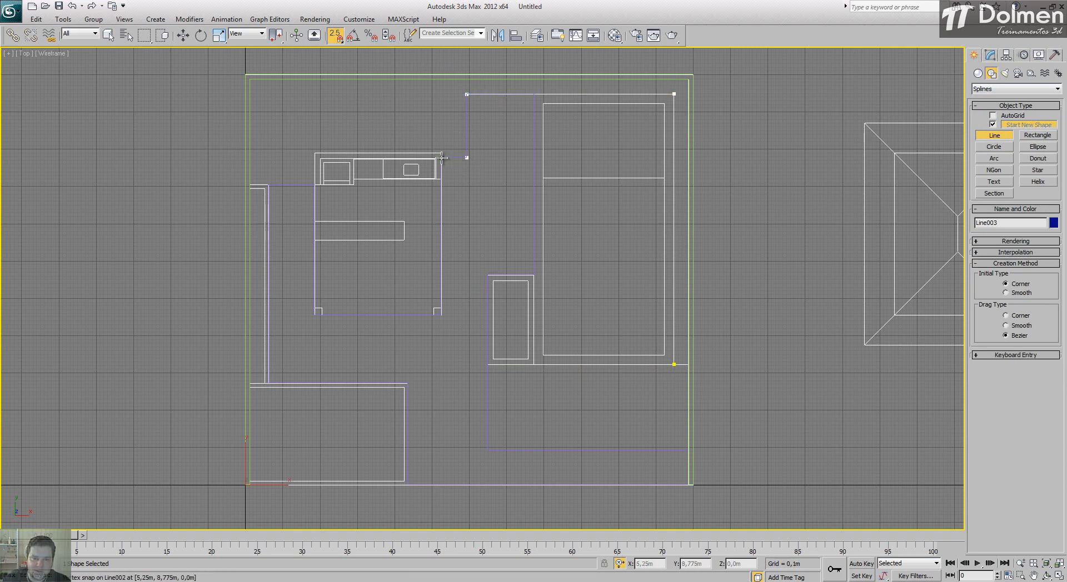
left_click(442, 158)
left_click(442, 152)
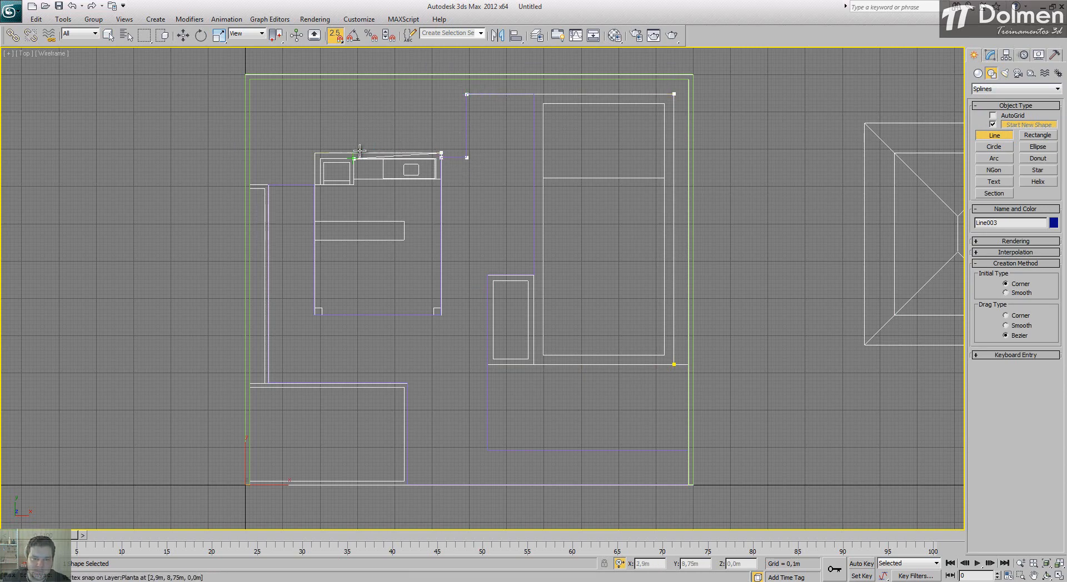
left_click(315, 153)
left_click(315, 185)
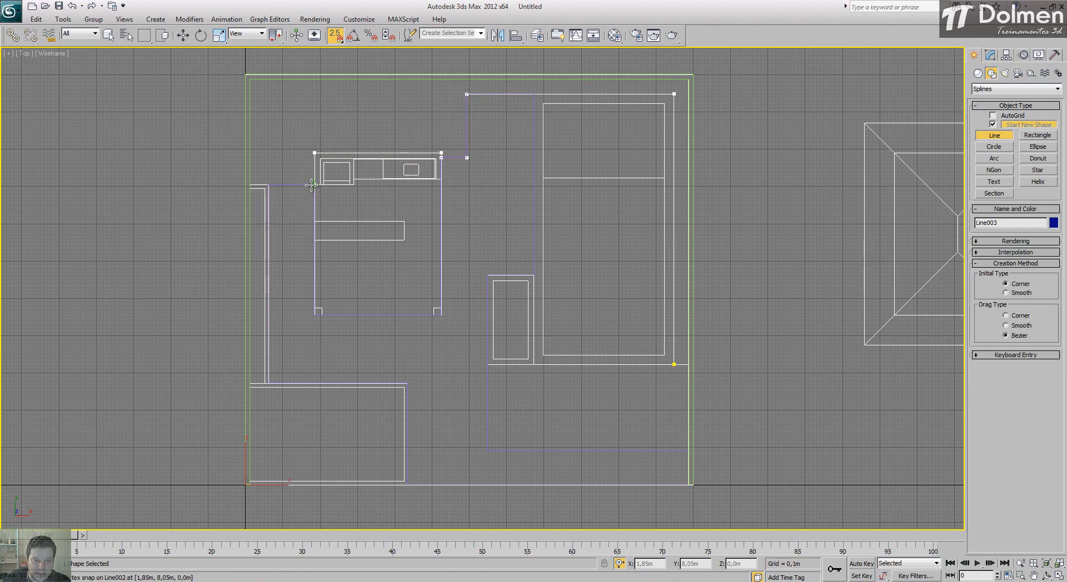
Step: Continue the outline along the boundary wall's inner left, rear and right sides, and close the spline at its starting point
left_click(250, 185)
left_click(250, 80)
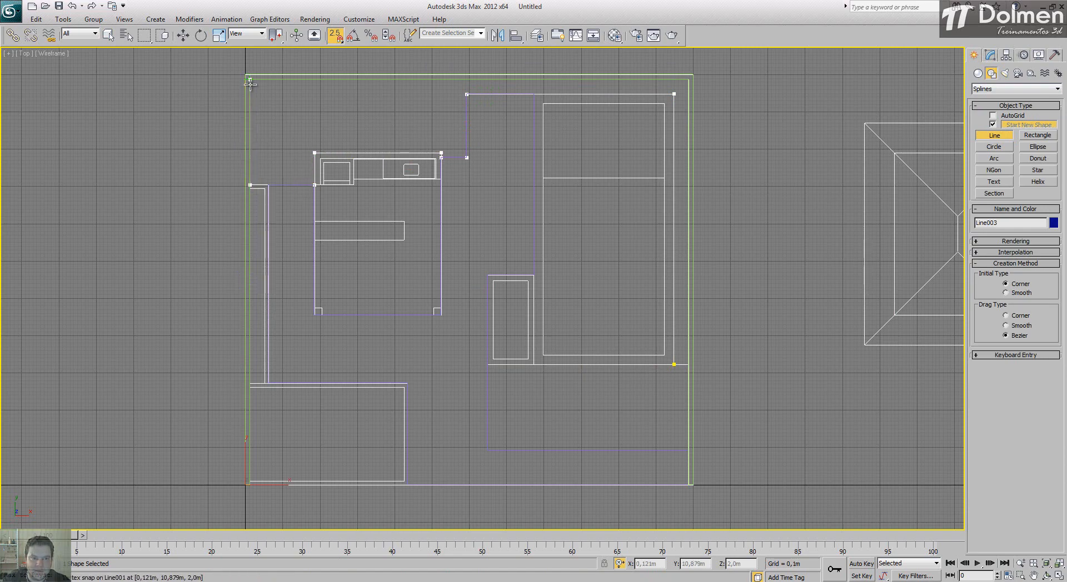
left_click(689, 79)
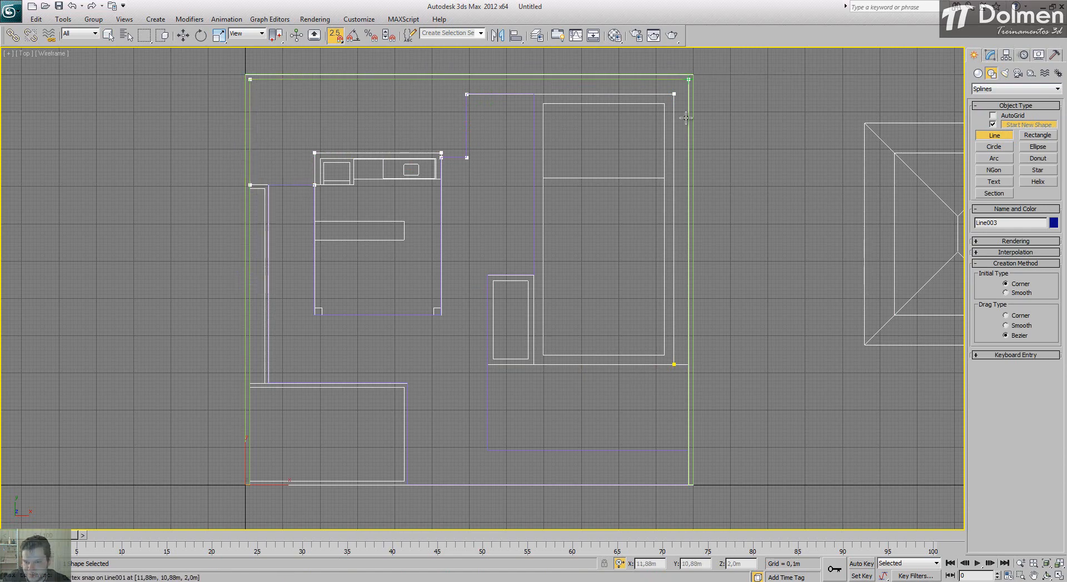
left_click(687, 364)
left_click(676, 364)
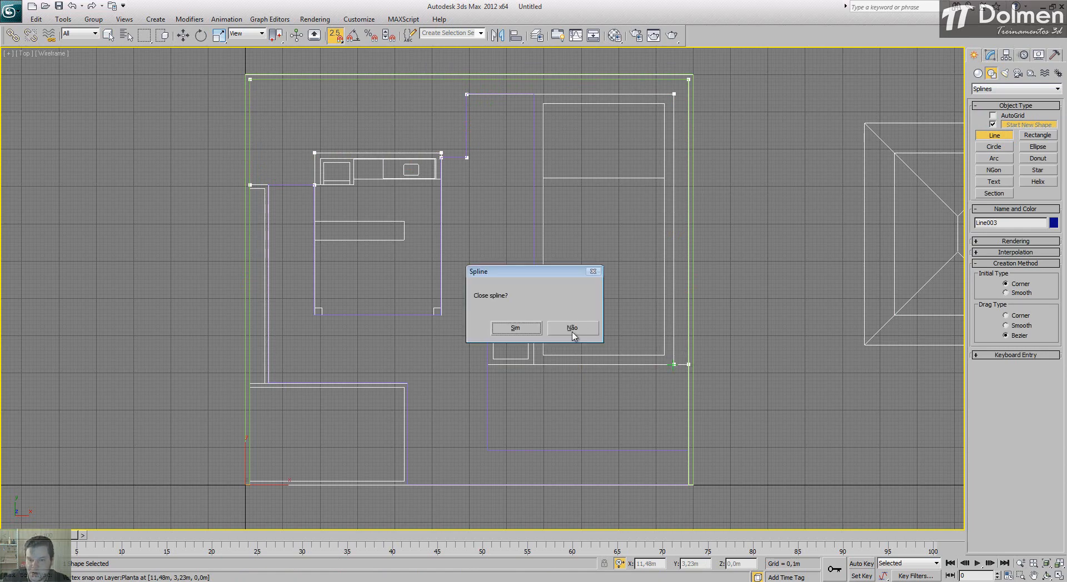
left_click(531, 332)
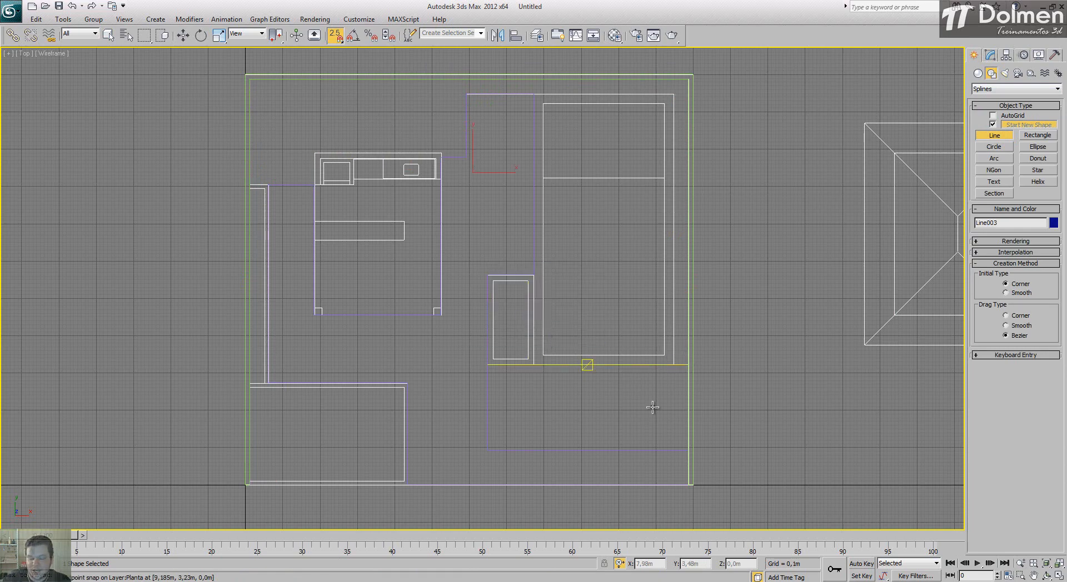
Step: Show the Perspective view full size, extrude the rear strip outline by -0,02 m, and clear the selection
left_click(1060, 577)
right_click(774, 431)
left_click(1061, 577)
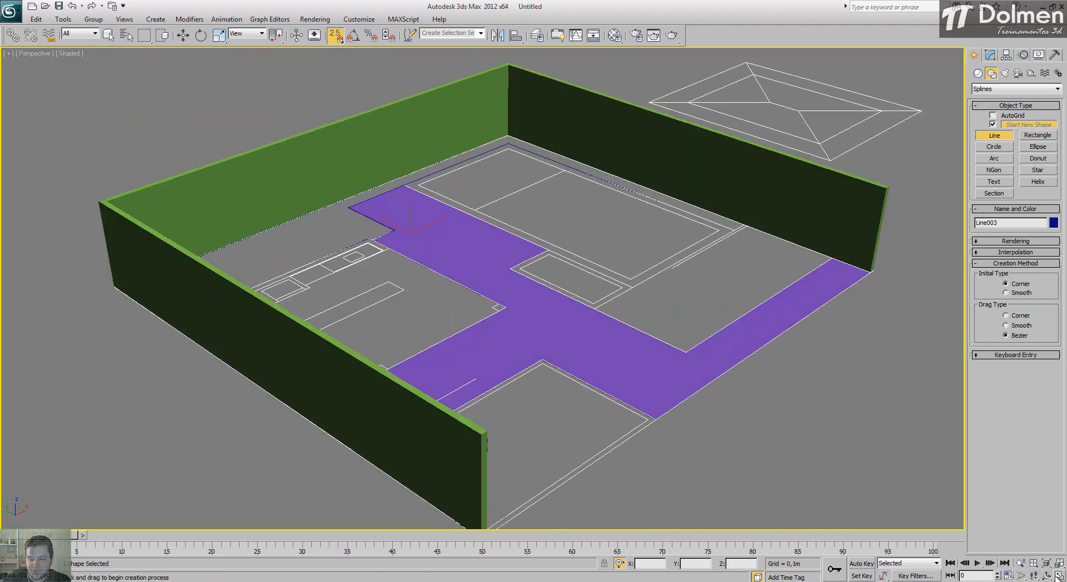
scroll(655, 222, "up", 3)
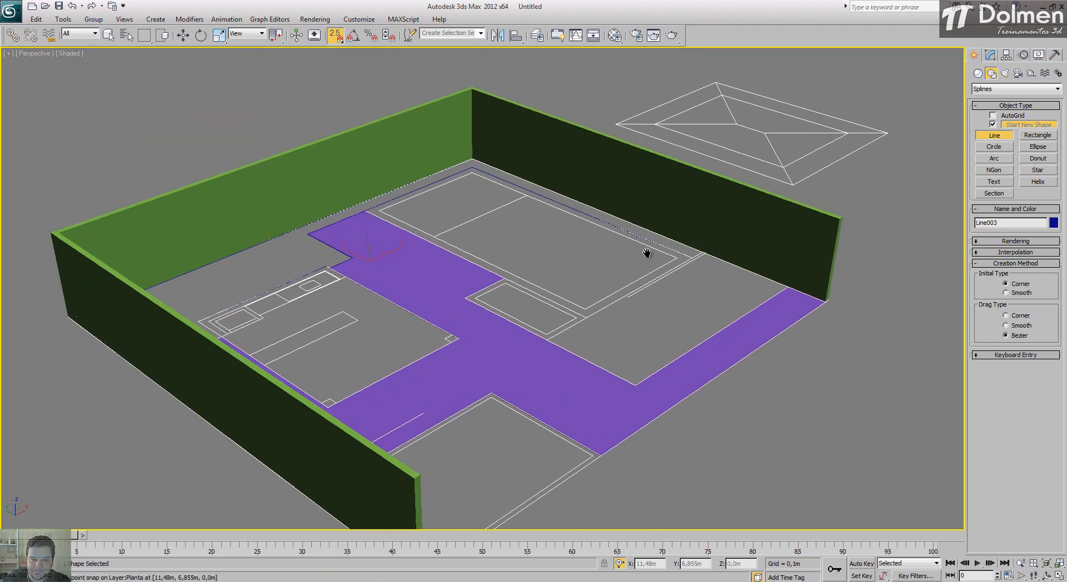
left_click(990, 55)
left_click(1007, 87)
scroll(1008, 167, "down", 5)
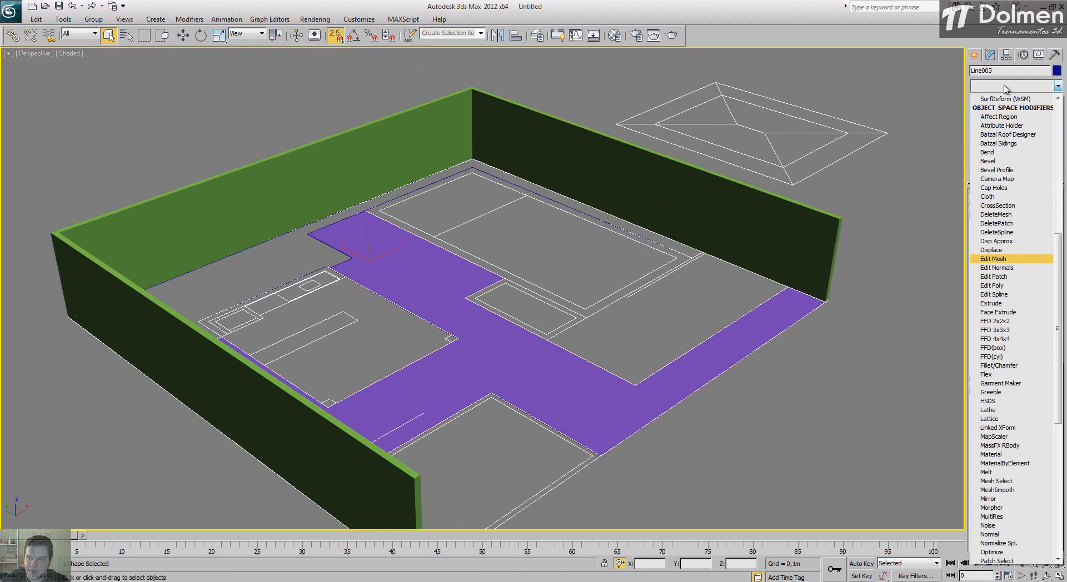
left_click(983, 144)
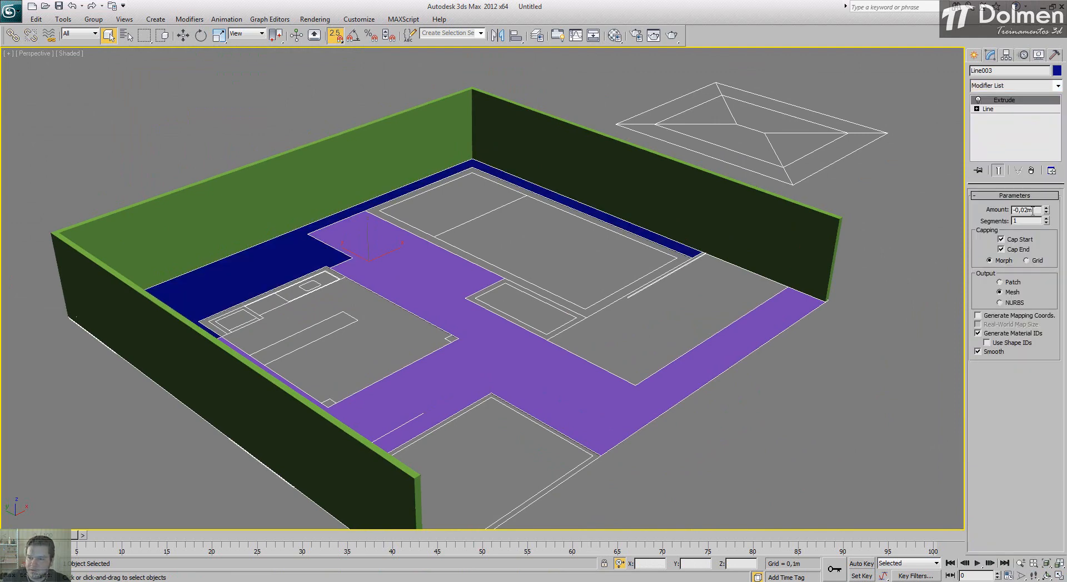
left_click(830, 358)
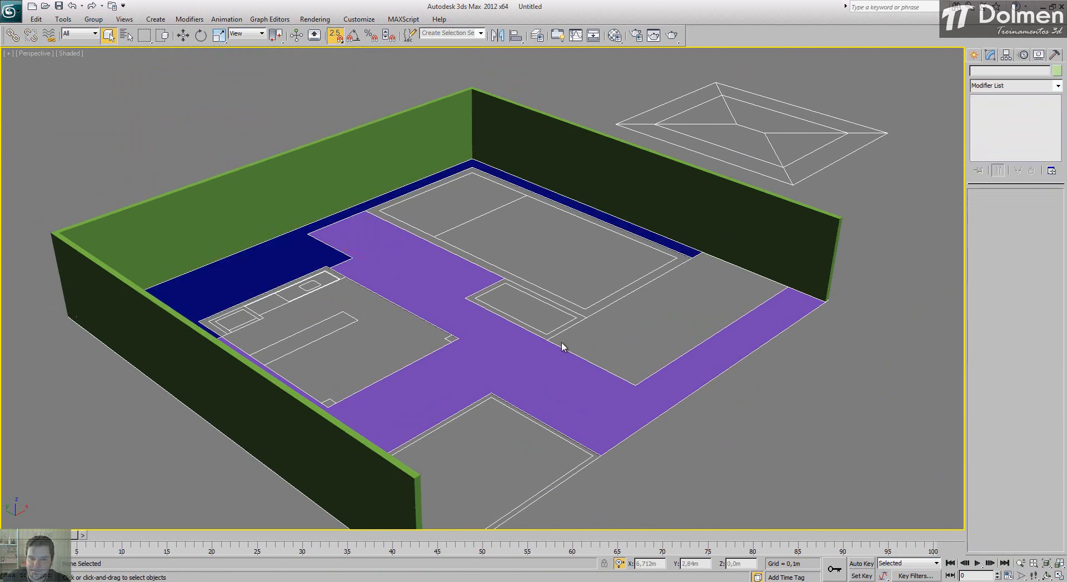
Step: In the Top view, trace a closed Line around the thin L-shaped wall enclosing the narrow strip beside the left boundary wall
middle_click_drag(432, 352, 367, 351, "alt")
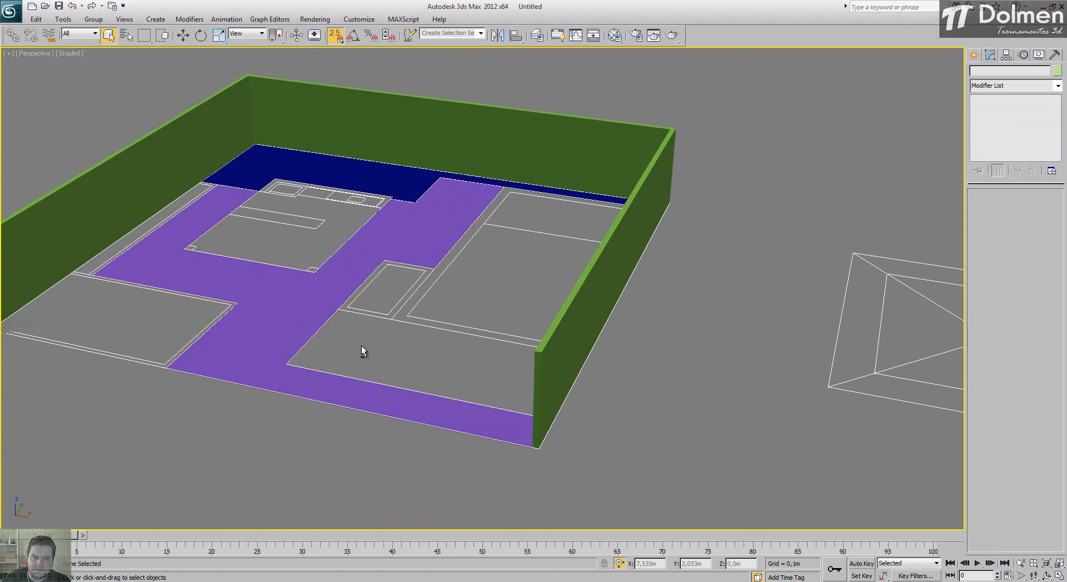
middle_click_drag(361, 346, 442, 315, "alt")
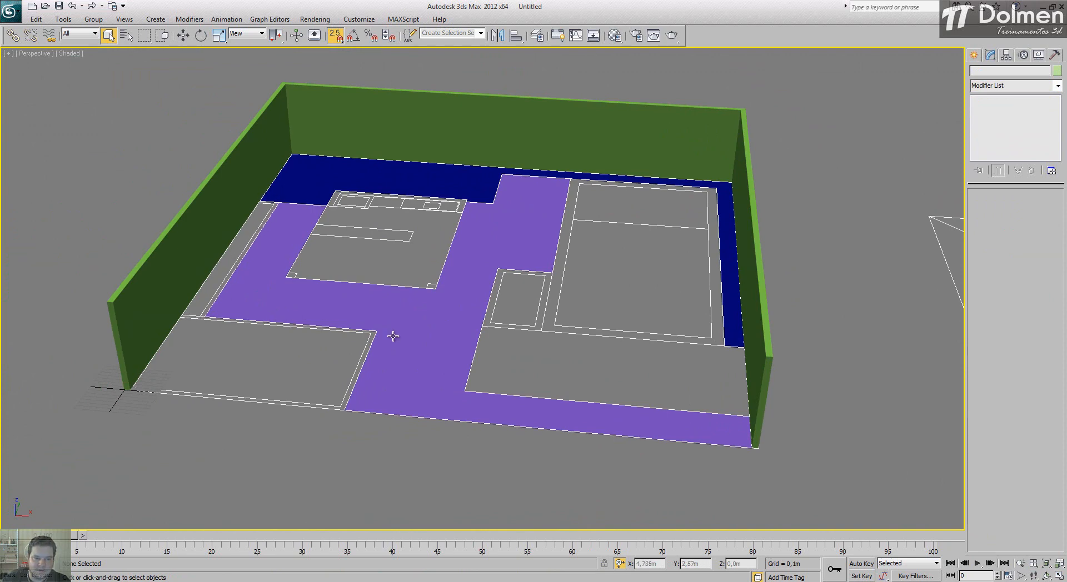
left_click(1059, 576)
left_click(281, 124)
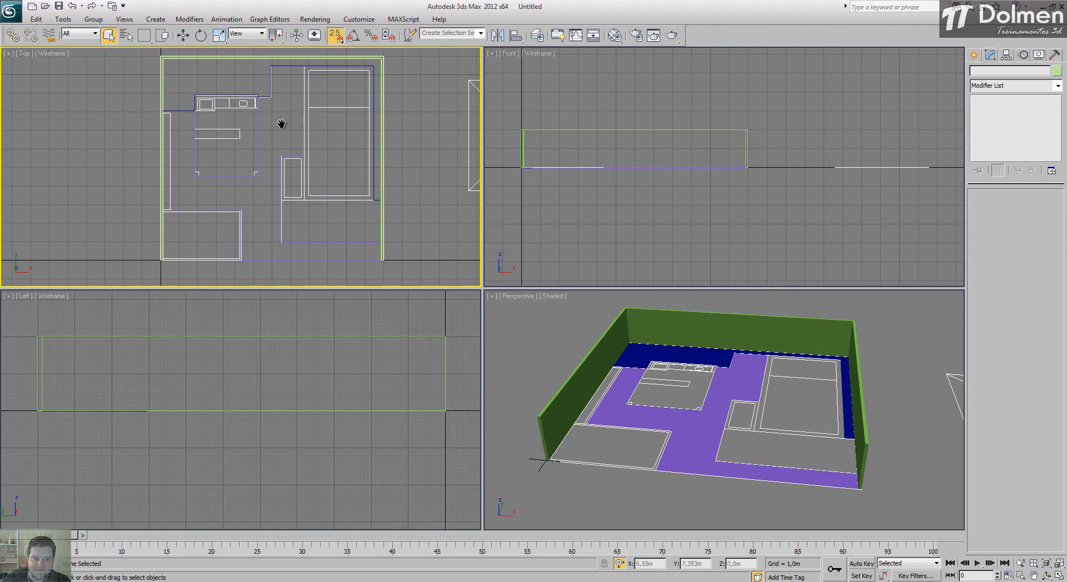
left_click(1059, 576)
scroll(526, 290, "up", 4)
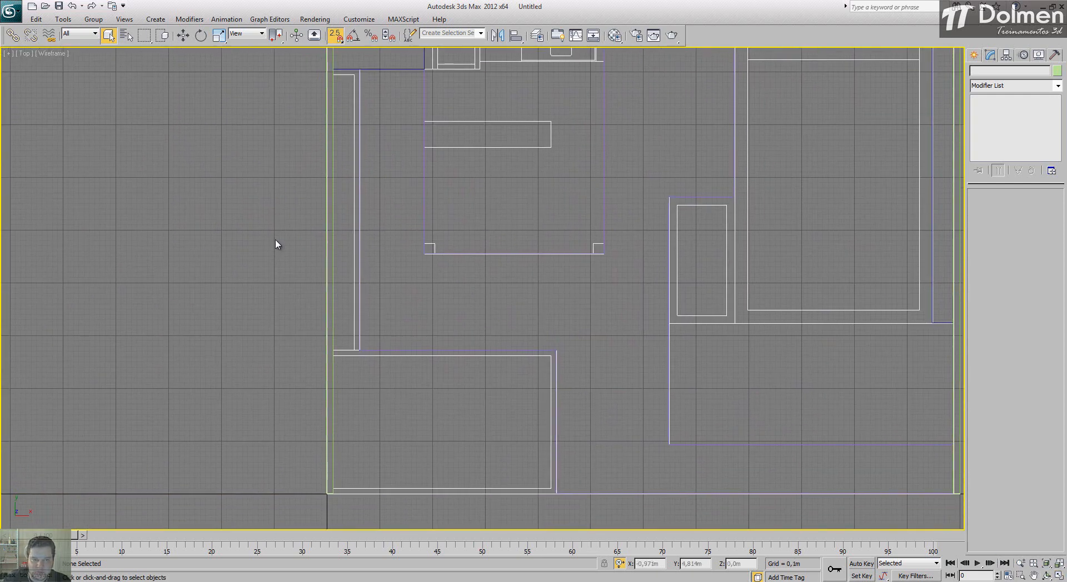
left_click(974, 56)
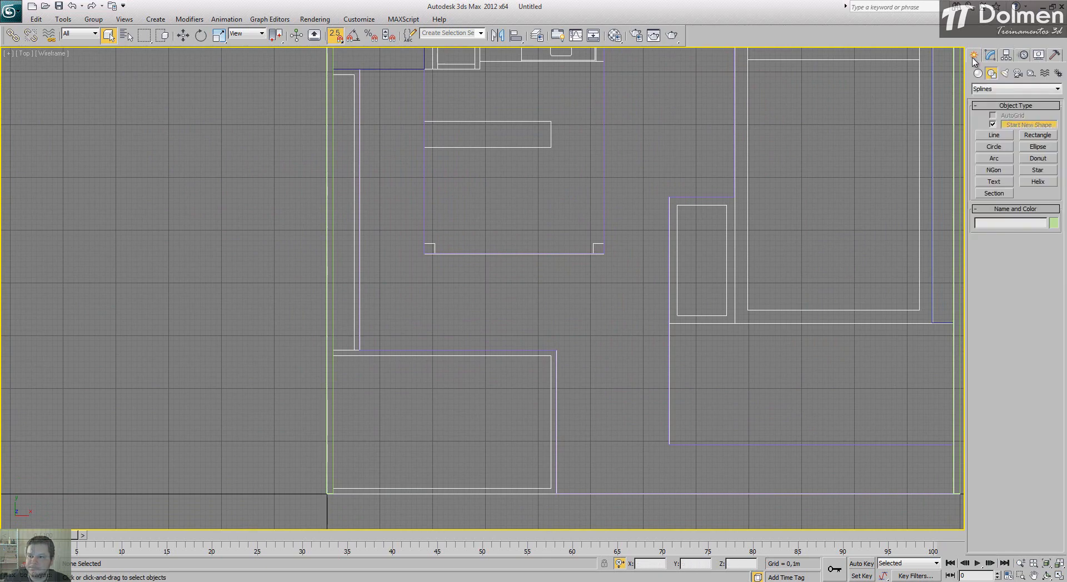
left_click(994, 135)
left_click(333, 74)
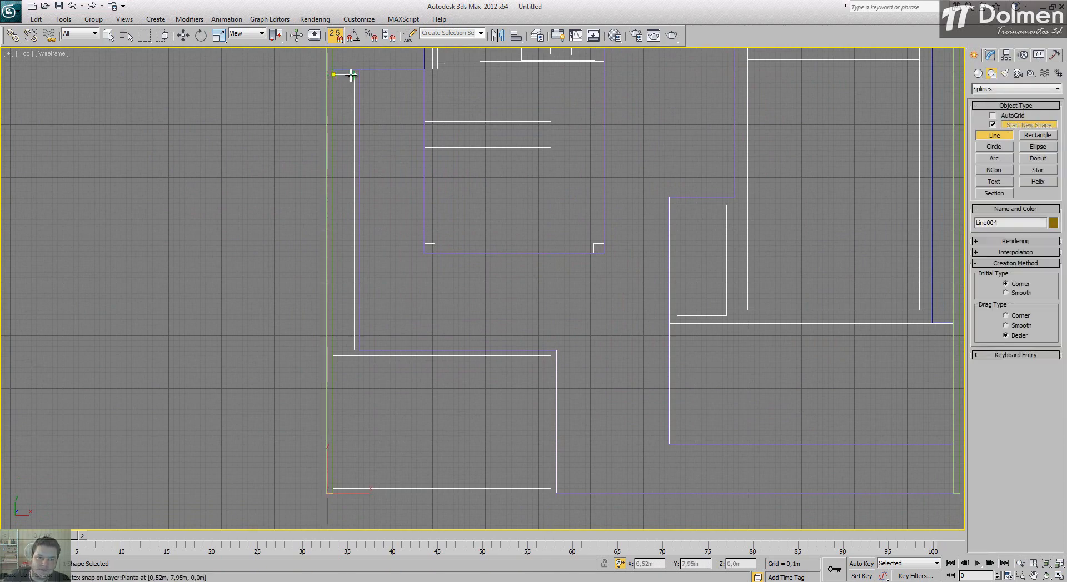
left_click(354, 74)
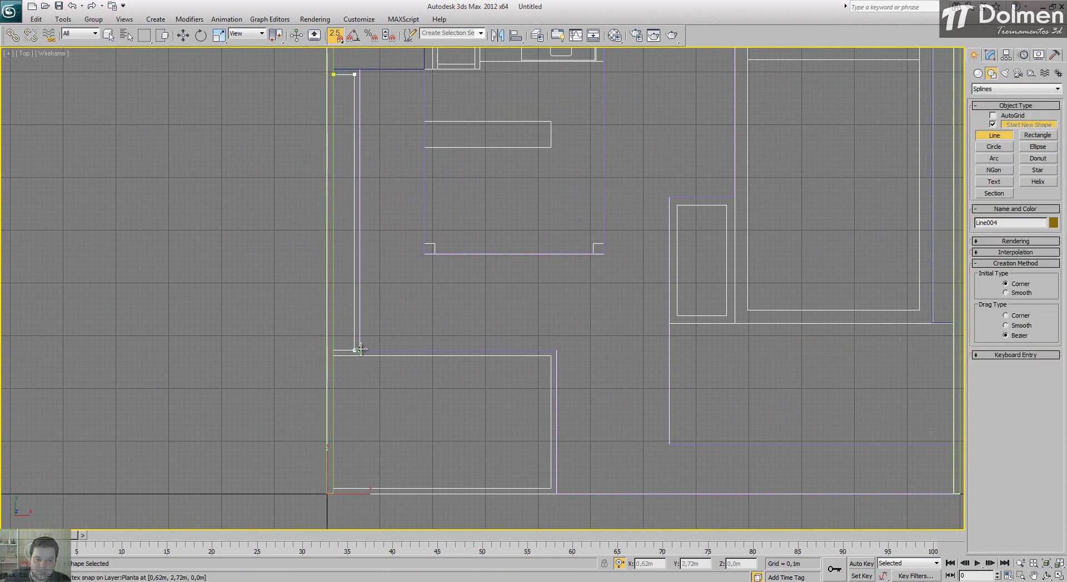
left_click(359, 349)
left_click(360, 69)
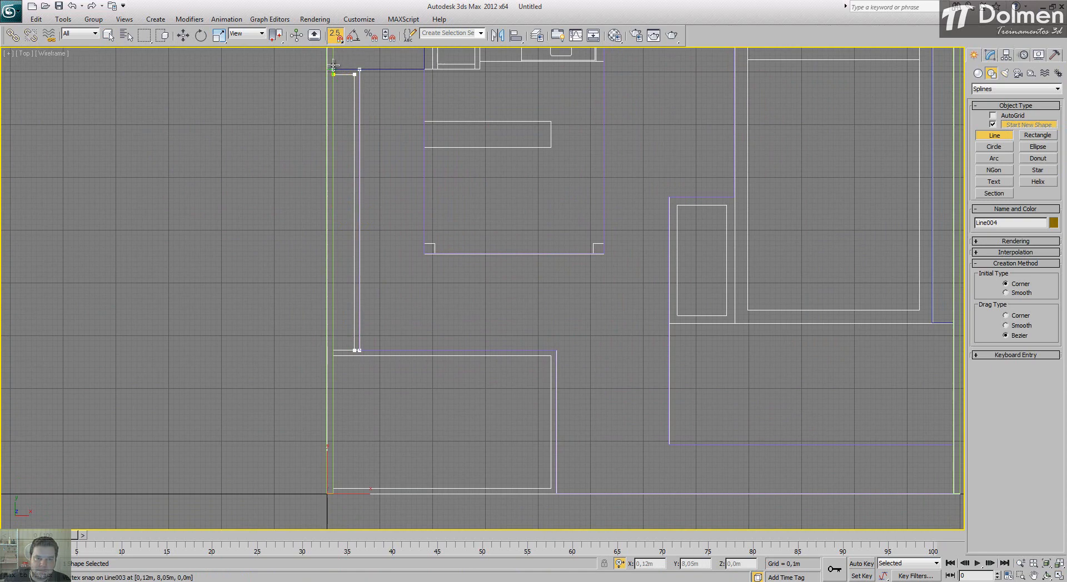
left_click(334, 72)
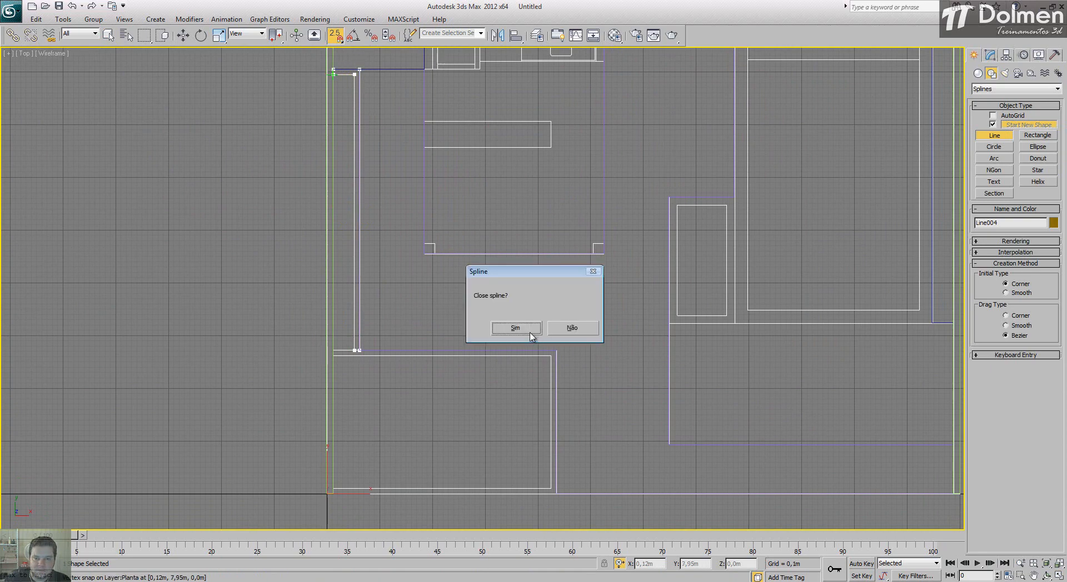
left_click(515, 328)
Step: Extrude the narrow strip's wall outline by 0,35 m
left_click(990, 55)
left_click(1009, 86)
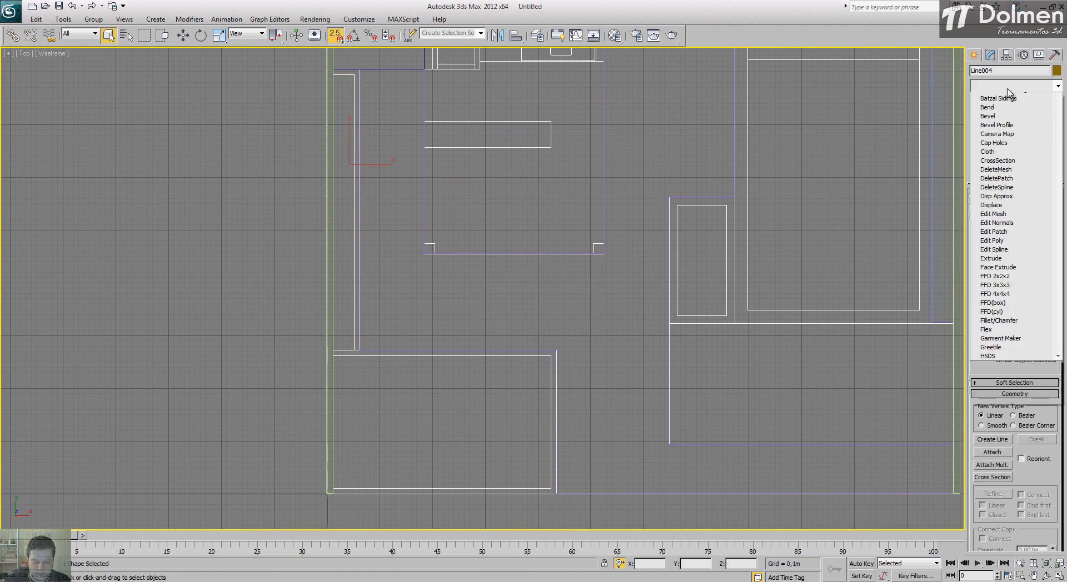
key("e")
left_click(1007, 145)
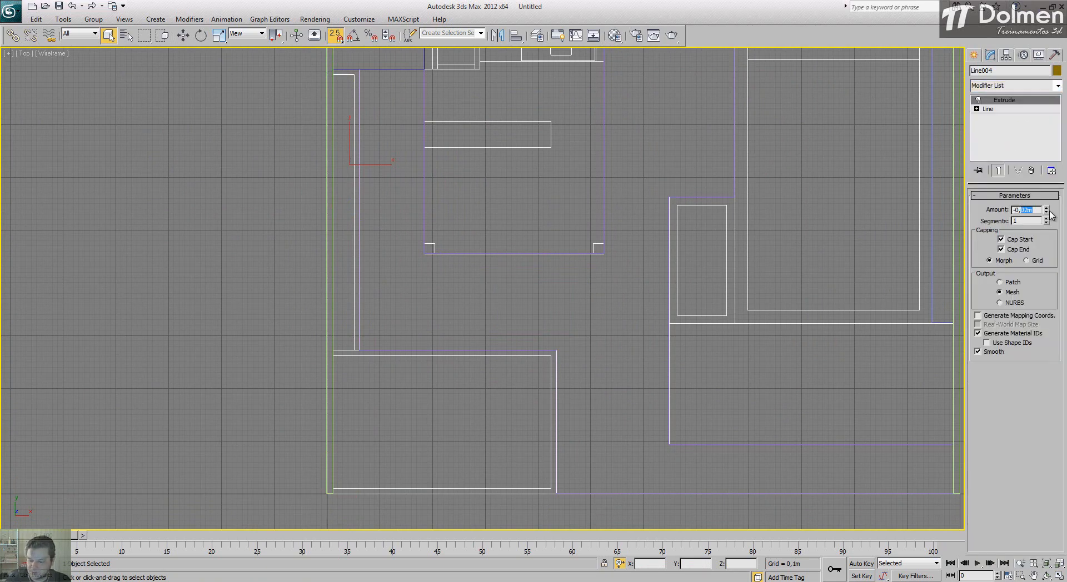
double_click(1027, 210)
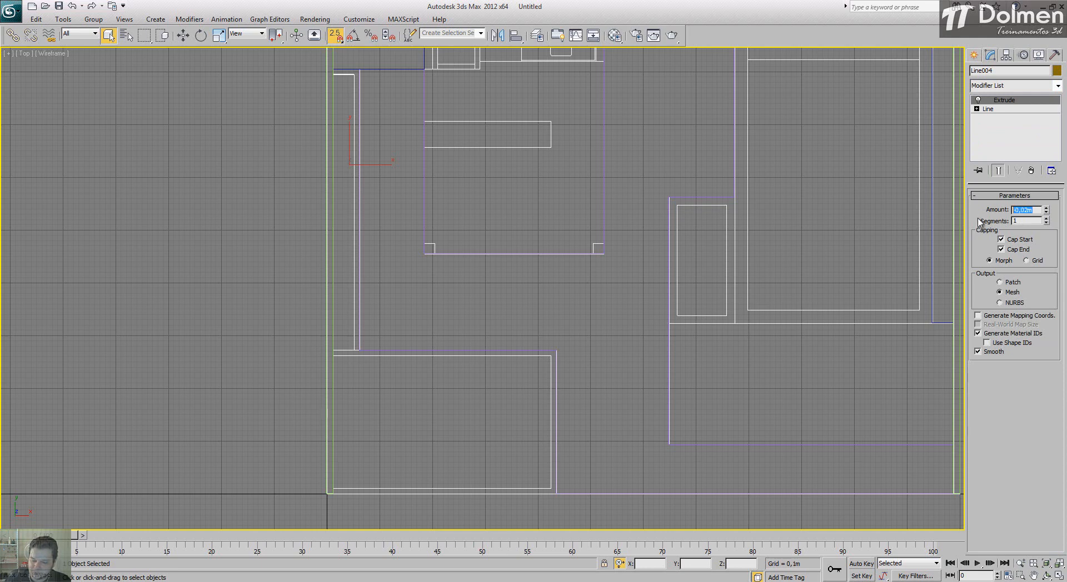
type("0,35")
key("Return")
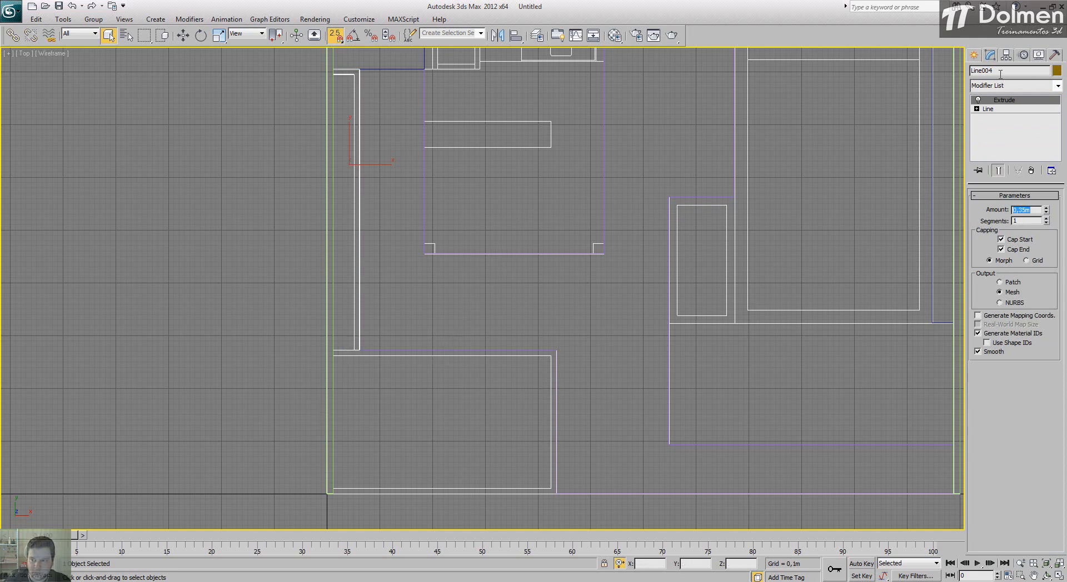
Step: Trace a new closed Line along the outer and inner edges of the wall around the front-left rectangular area
left_click(976, 55)
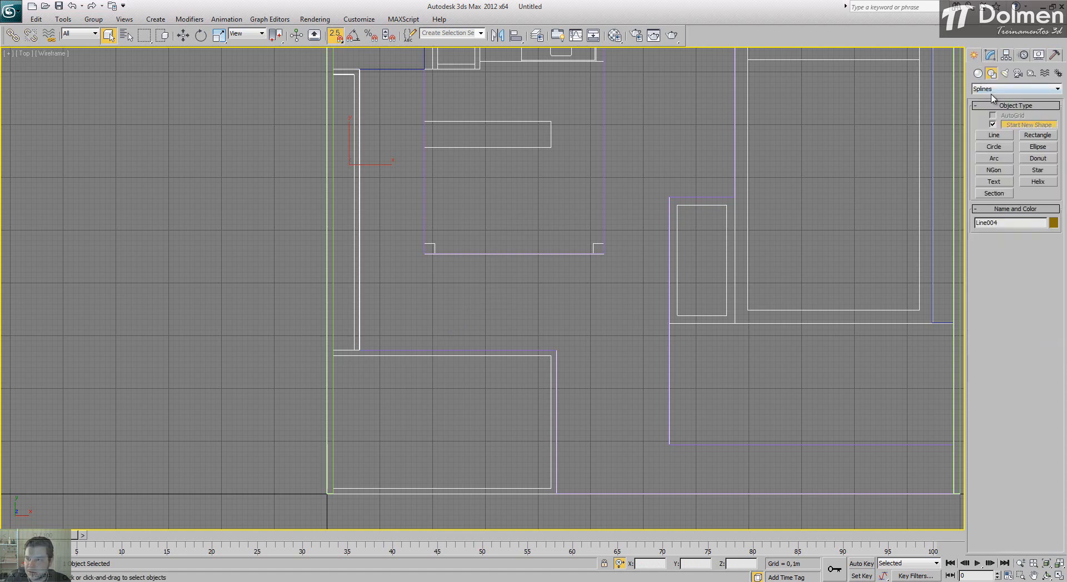
left_click(994, 136)
left_click(334, 351)
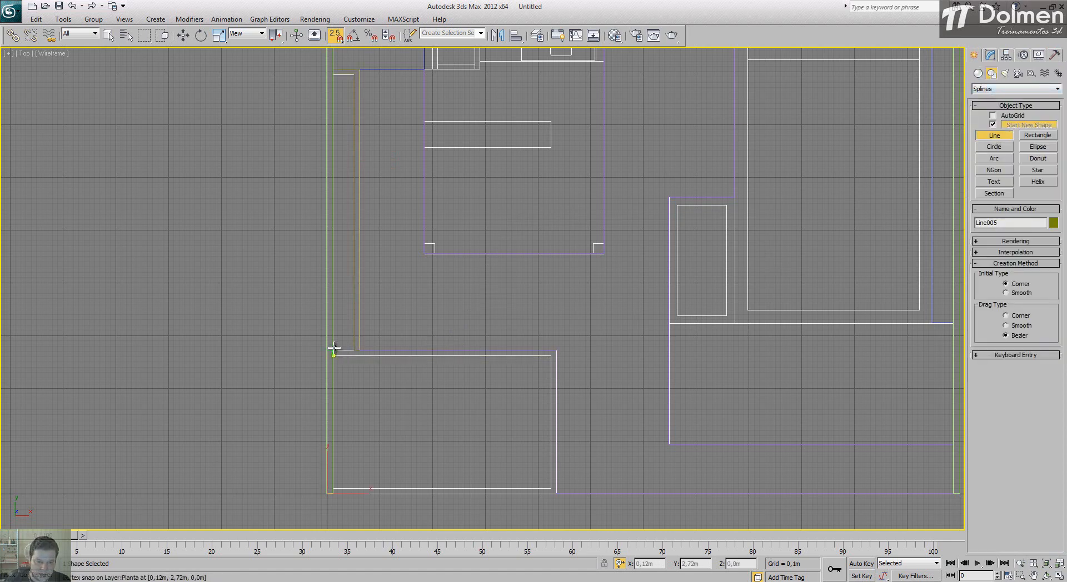
left_click(556, 351)
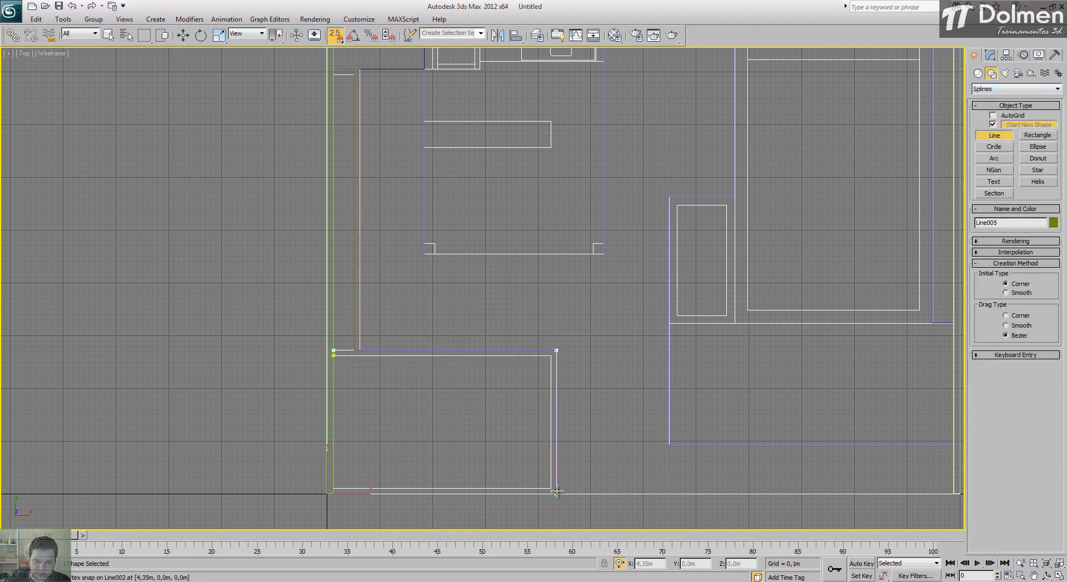
left_click(556, 494)
left_click(332, 493)
left_click(332, 489)
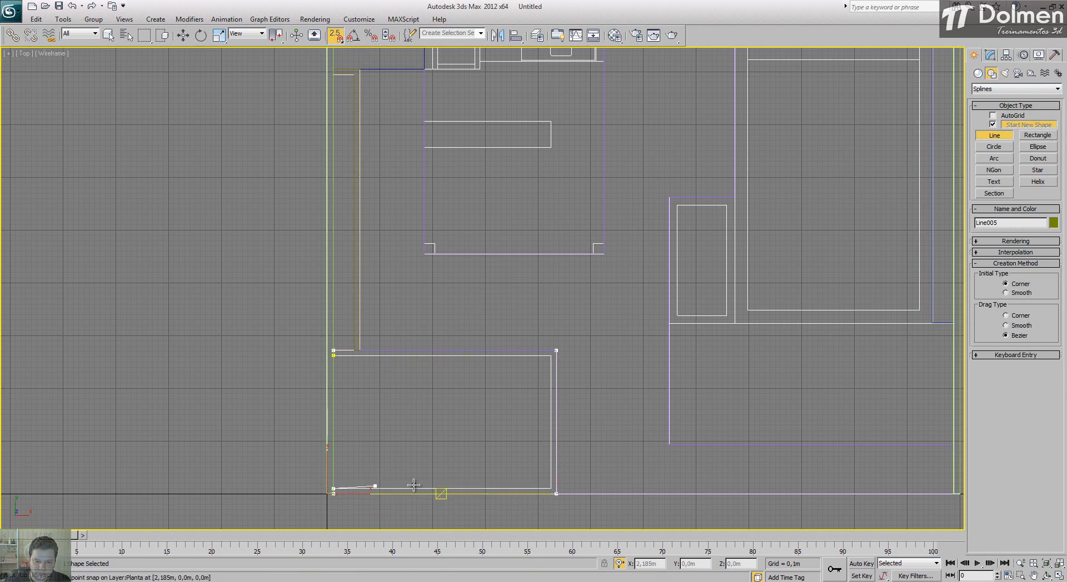
left_click(550, 461)
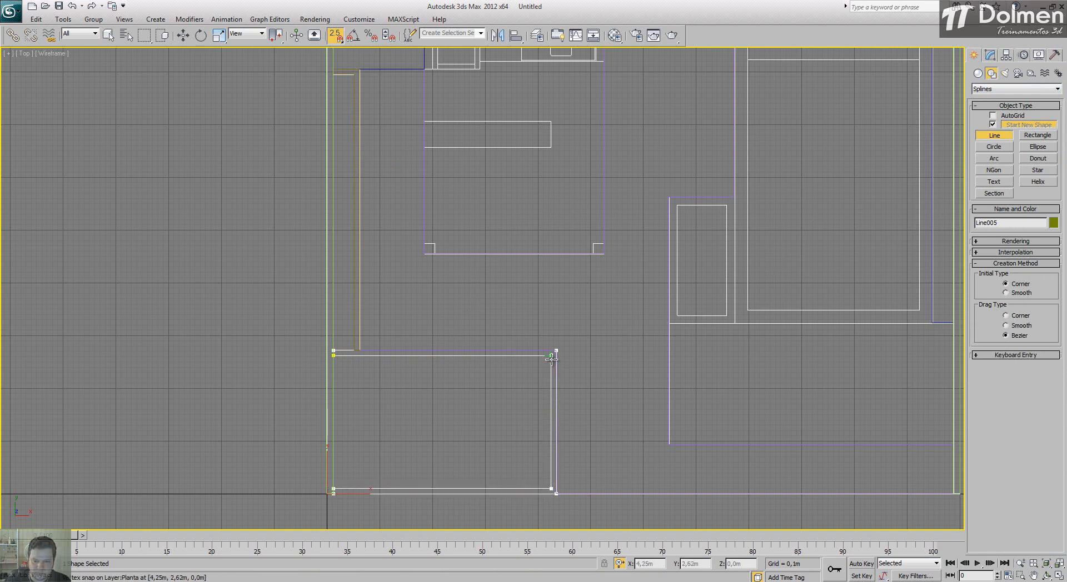
left_click(552, 355)
left_click(334, 355)
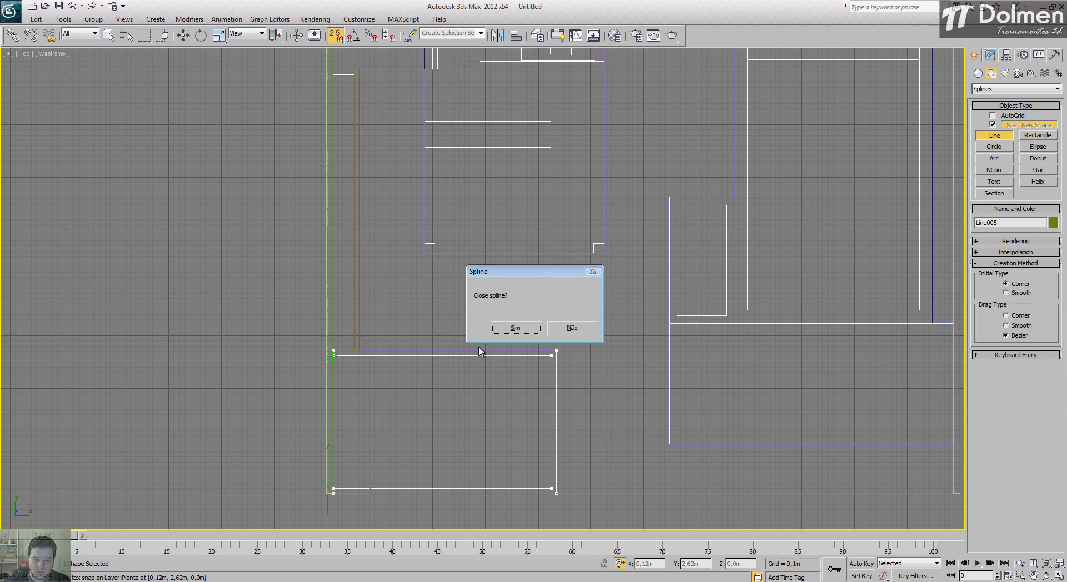
left_click(517, 329)
Step: Extrude the front-left area's wall outline by 0,5 m and check both low walls in the Perspective view
left_click(990, 54)
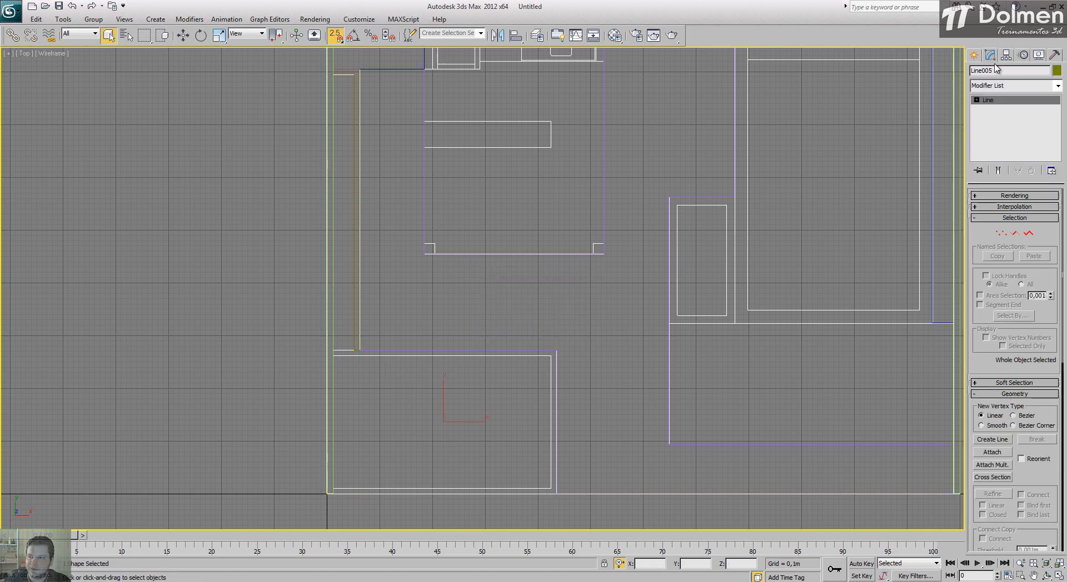
left_click(1010, 89)
type("esh")
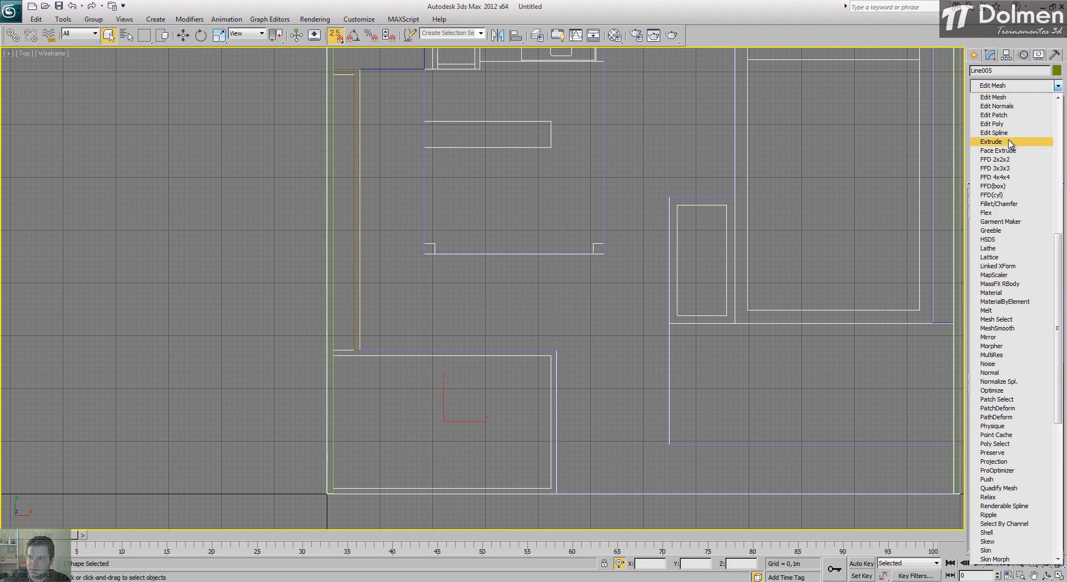
left_click(1010, 142)
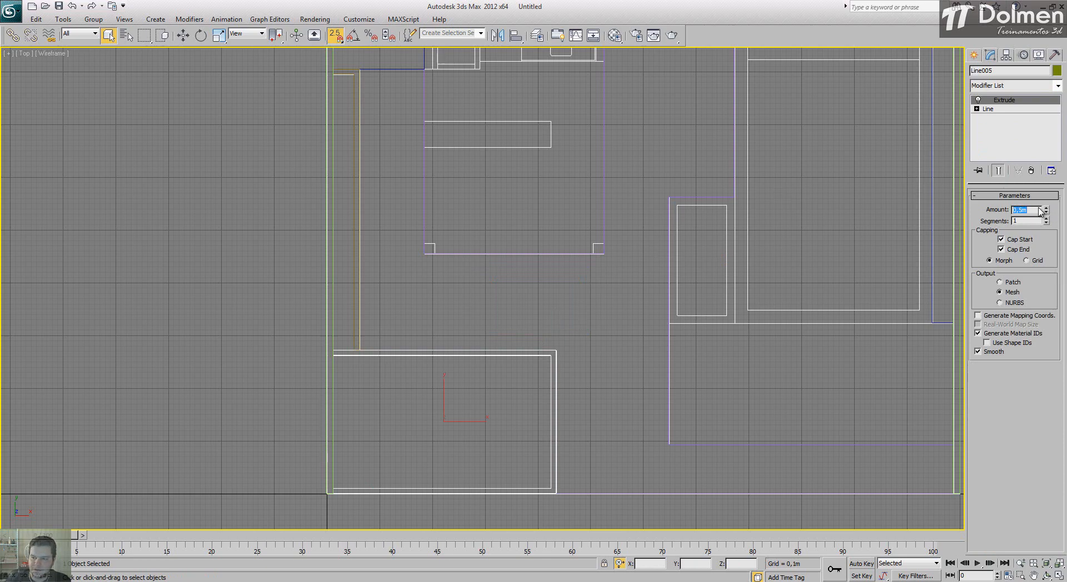
left_click(1058, 577)
scroll(631, 434, "up", 5)
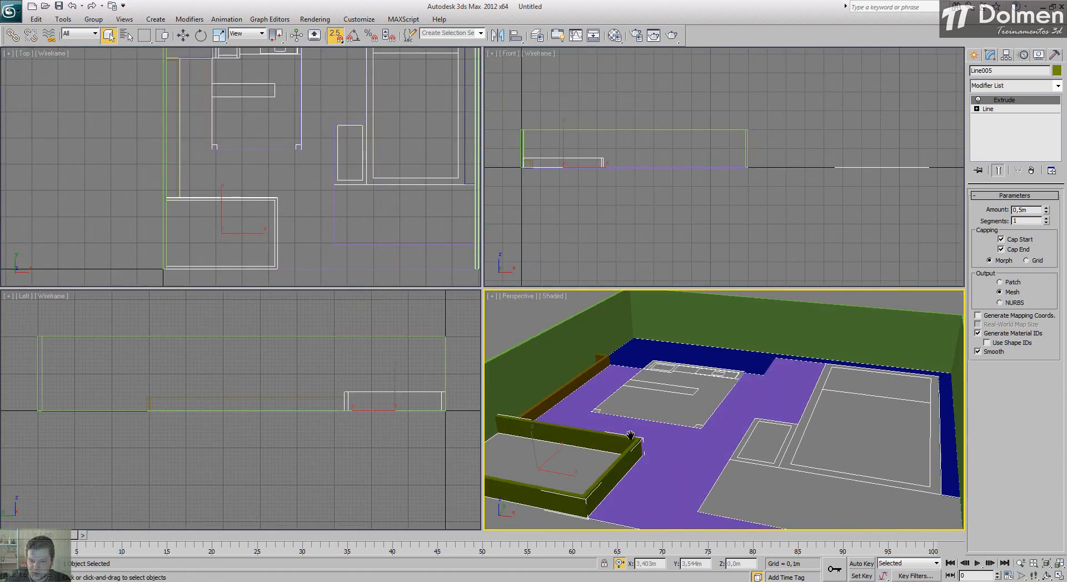
middle_click_drag(630, 434, 677, 435, "alt")
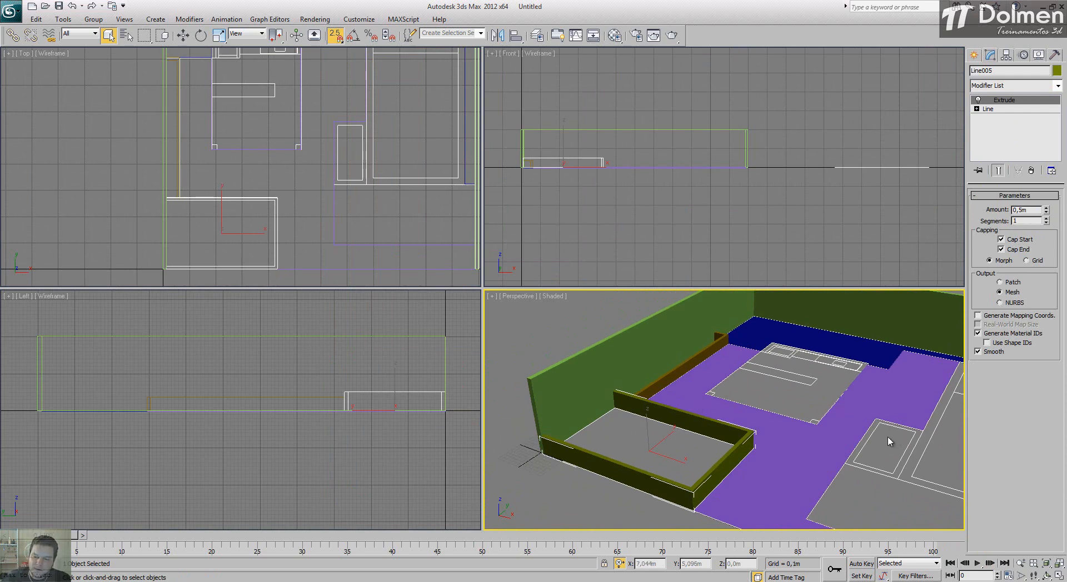
Step: In the Top view, draw a Rectangle about 2,095 m long and 0,94 m wide over the small inner rectangle beside the large room
middle_click_drag(439, 143, 403, 143)
key("alt+w")
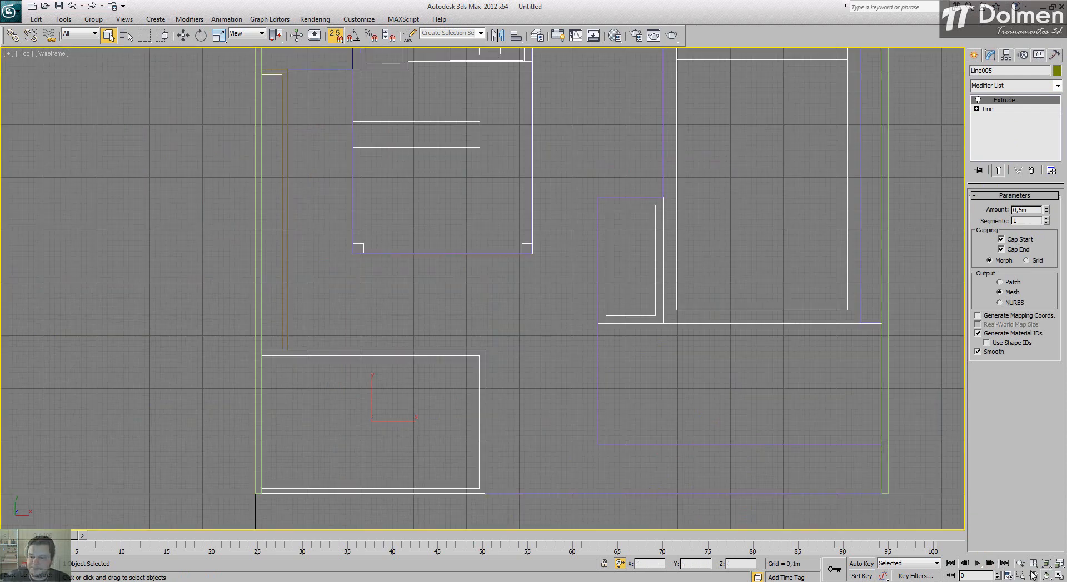
middle_click_drag(624, 333, 465, 340)
scroll(467, 262, "up", 5)
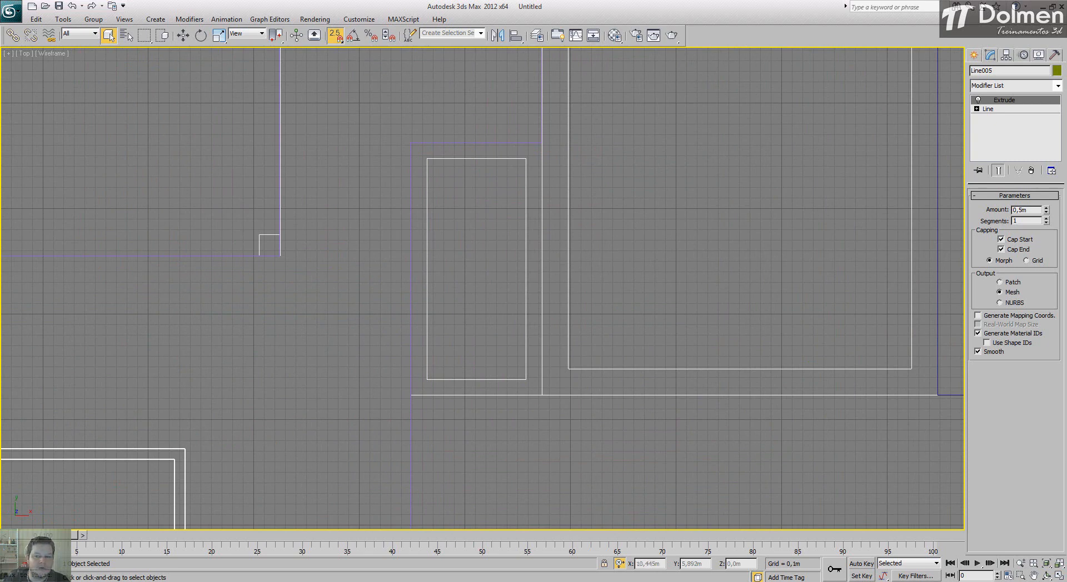
left_click(975, 55)
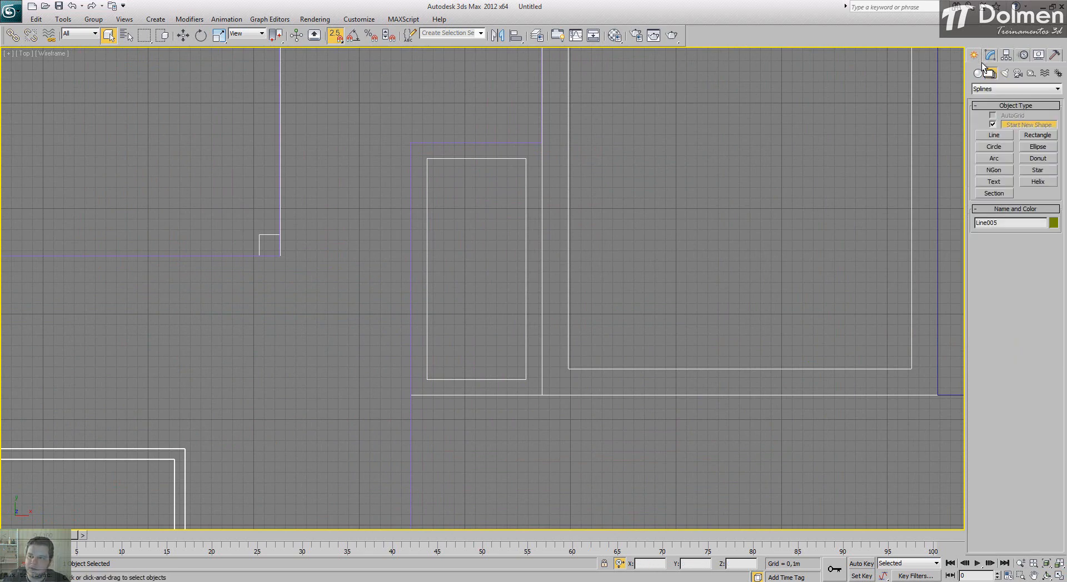
left_click(1038, 135)
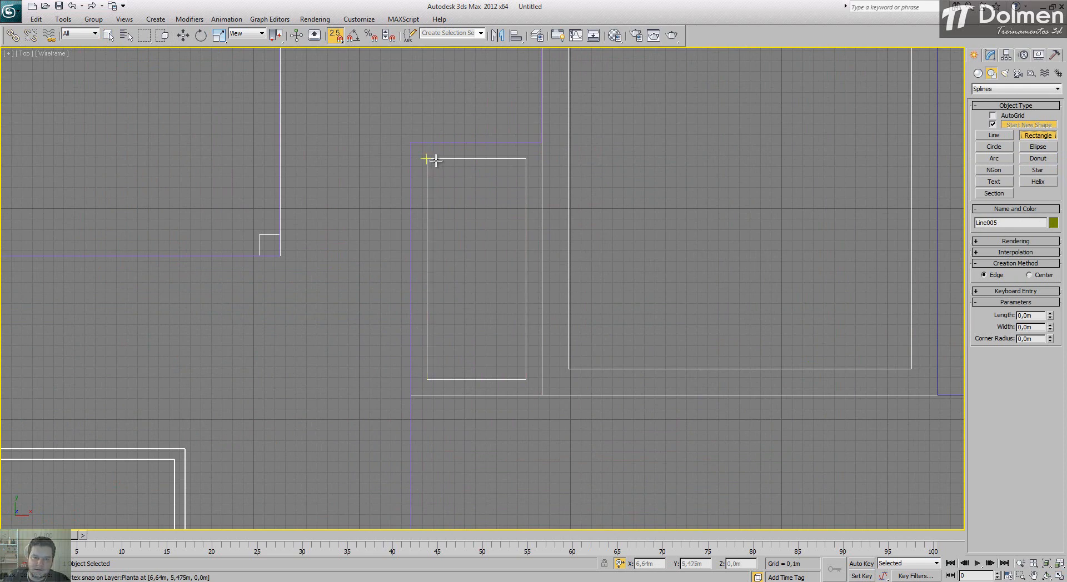
mouse_move(427, 159)
left_mouse_down()
mouse_move(440, 190)
mouse_move(524, 269)
mouse_move(527, 380)
left_mouse_up()
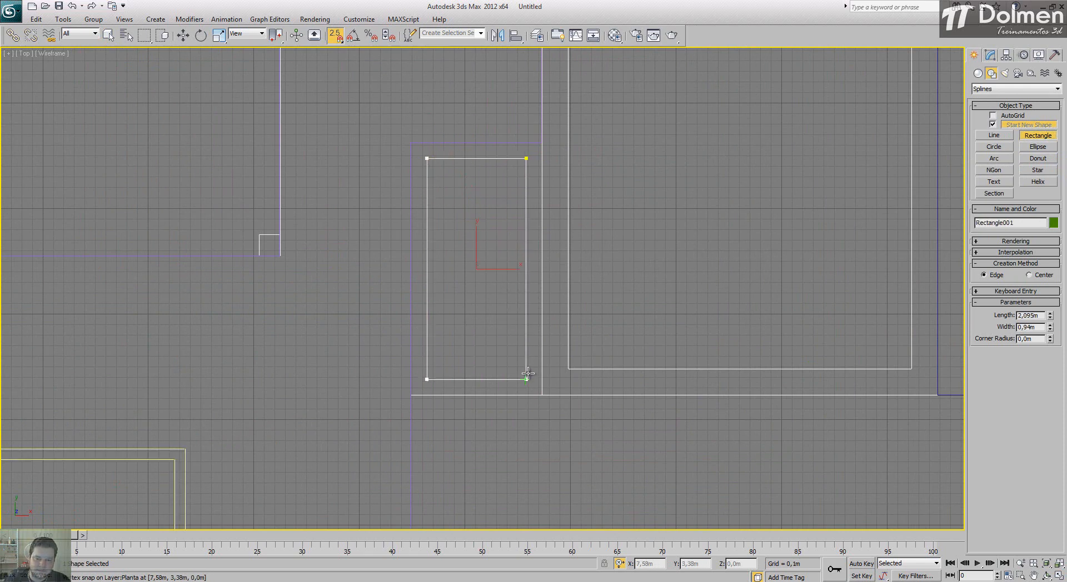
Step: Turn off snapping and convert the small rectangle to an Editable Spline
key("s")
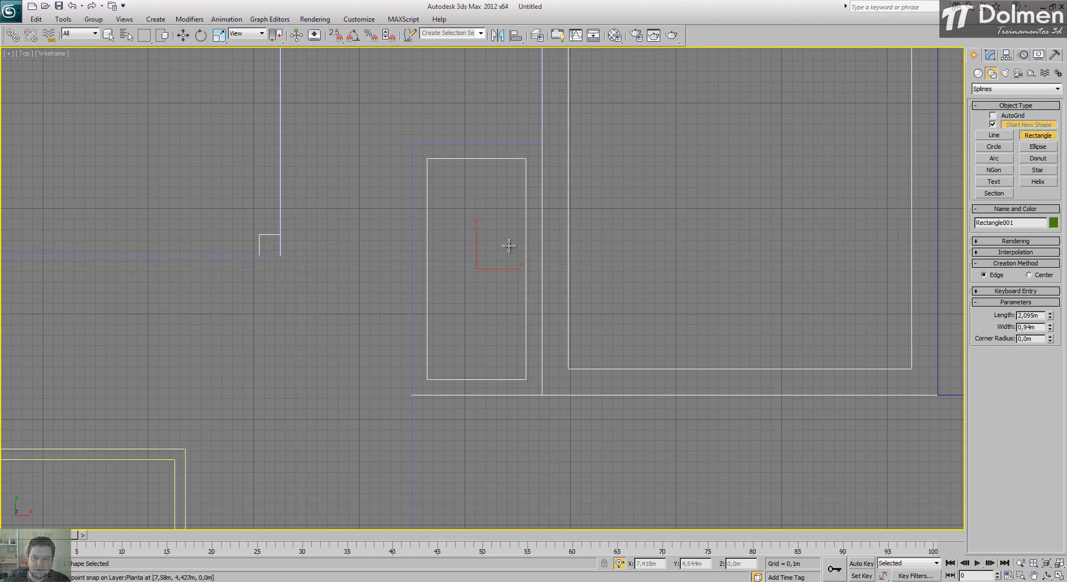
right_click(509, 246)
right_click(515, 240)
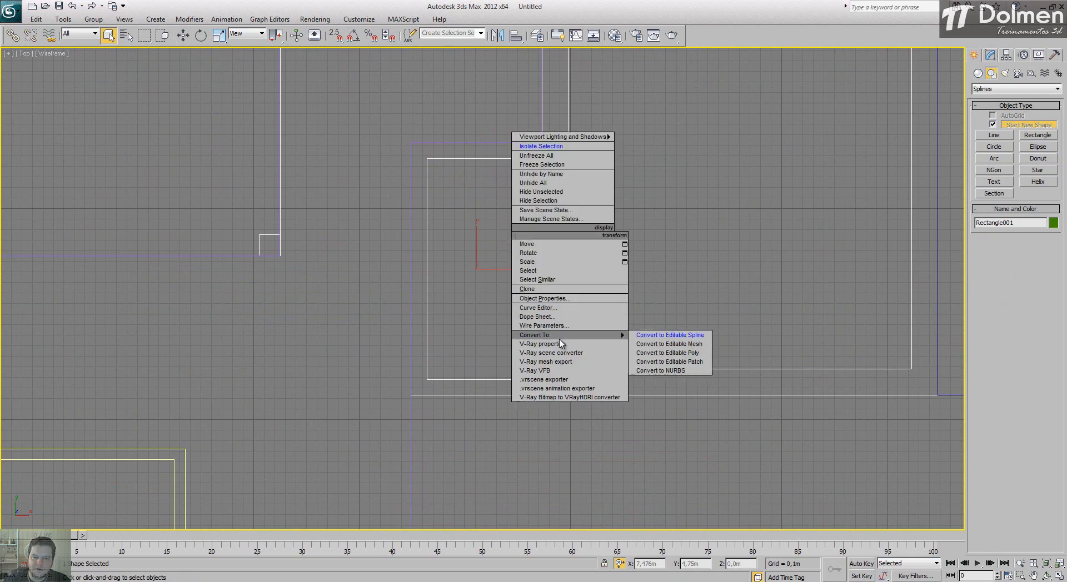
mouse_move(619, 337)
left_click(667, 335)
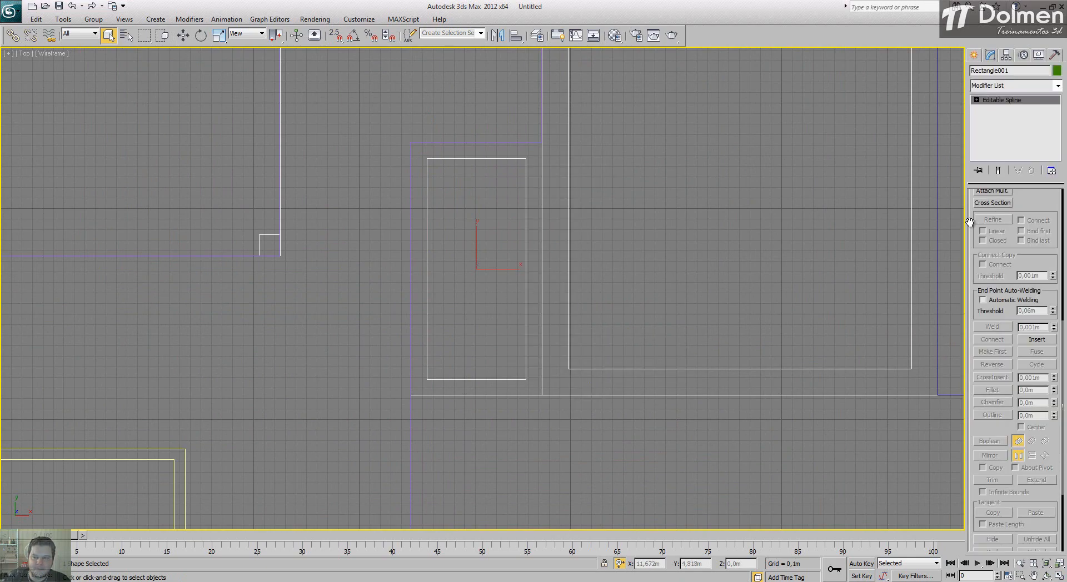
scroll(1023, 433, "down", 3)
scroll(1023, 432, "up", 3)
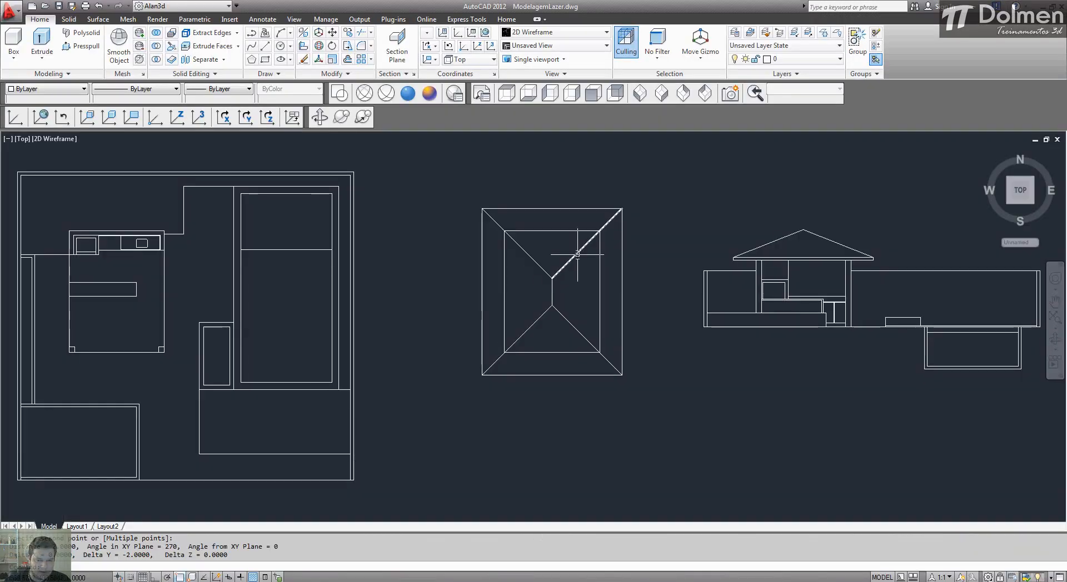
Step: Switch to AutoCAD, measure the thickness of the wall around the small inner rectangle, and return to 3ds Max
scroll(423, 278, "up", 4)
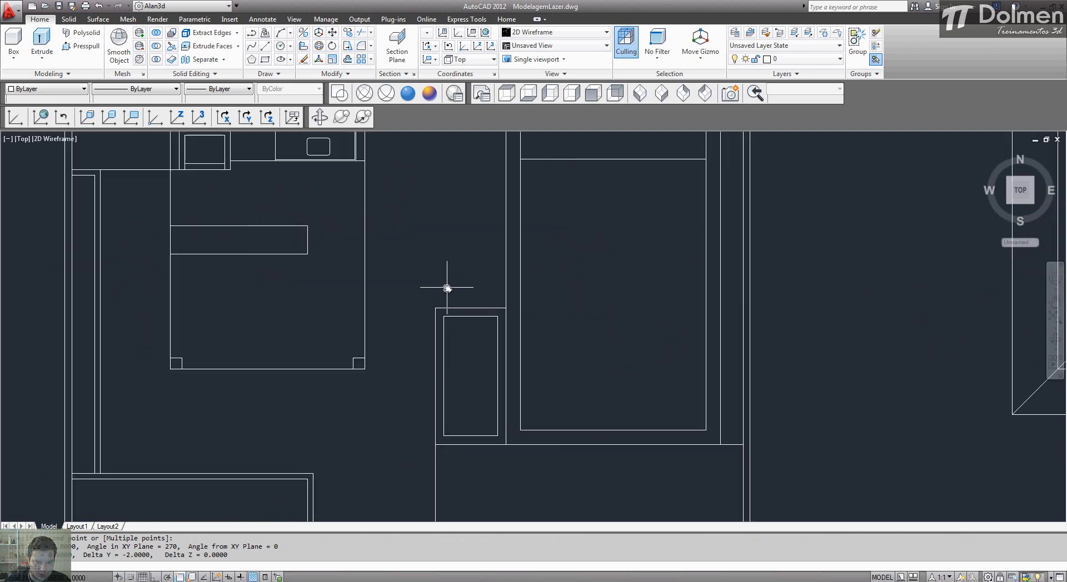
key("Return")
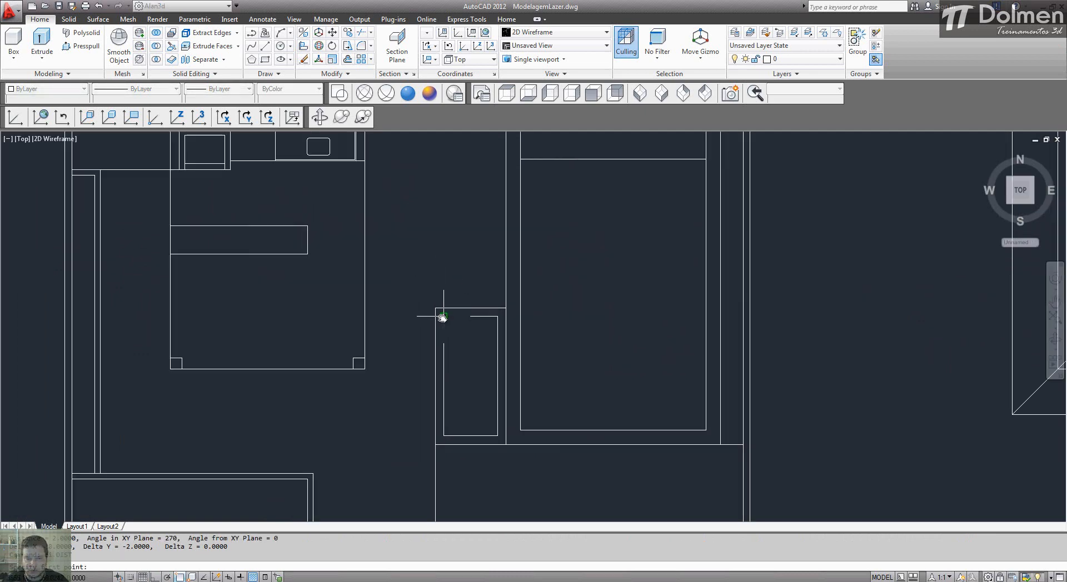
left_click(443, 317)
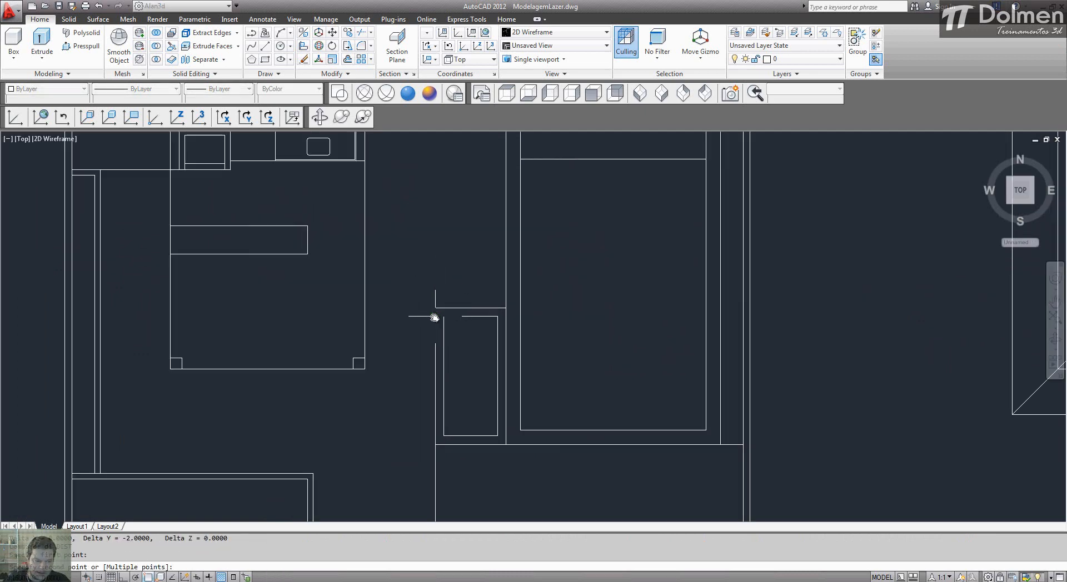
left_click(365, 352)
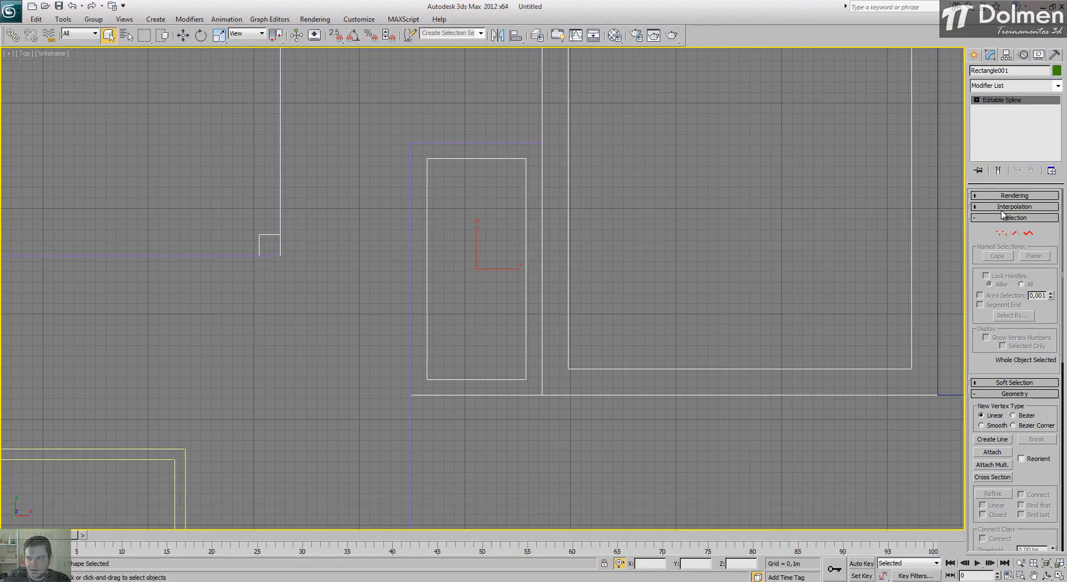
Step: Outline the small rectangle's spline outward by the measured wall thickness, undoing the inward attempt
left_click(1029, 233)
scroll(984, 363, "down", 10)
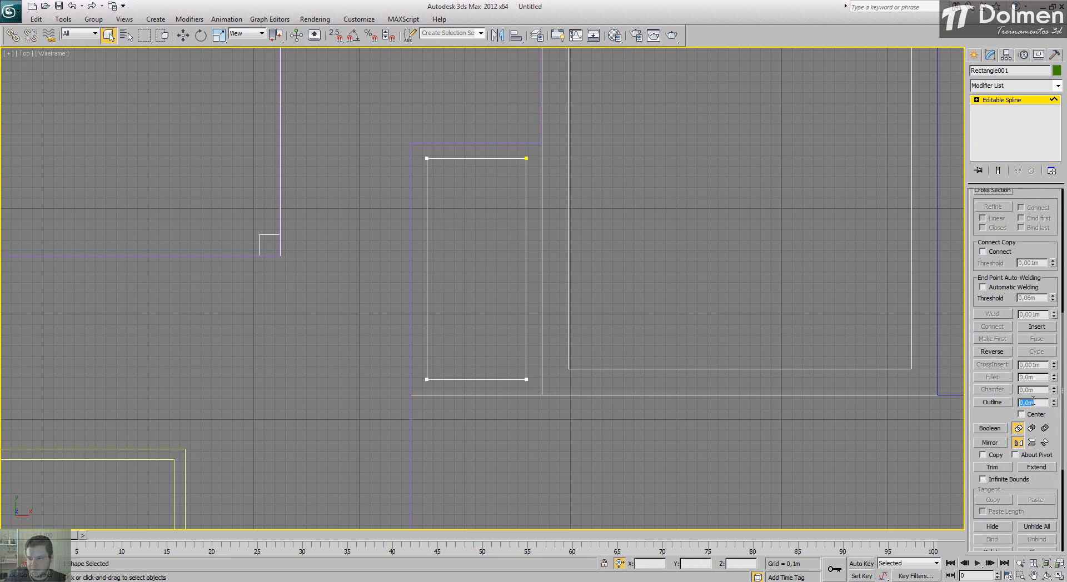
key("Return")
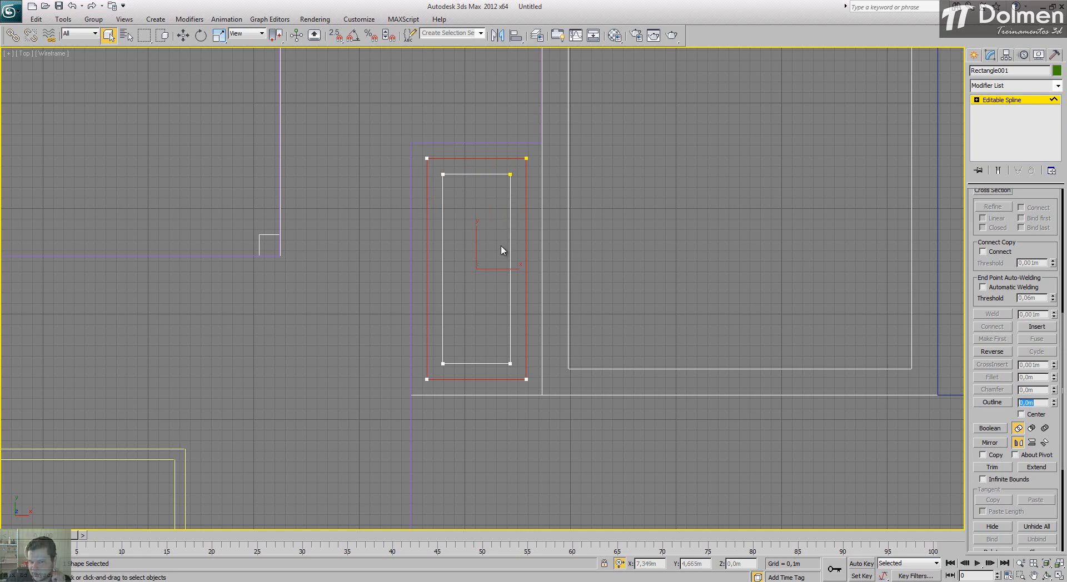
left_click(636, 241)
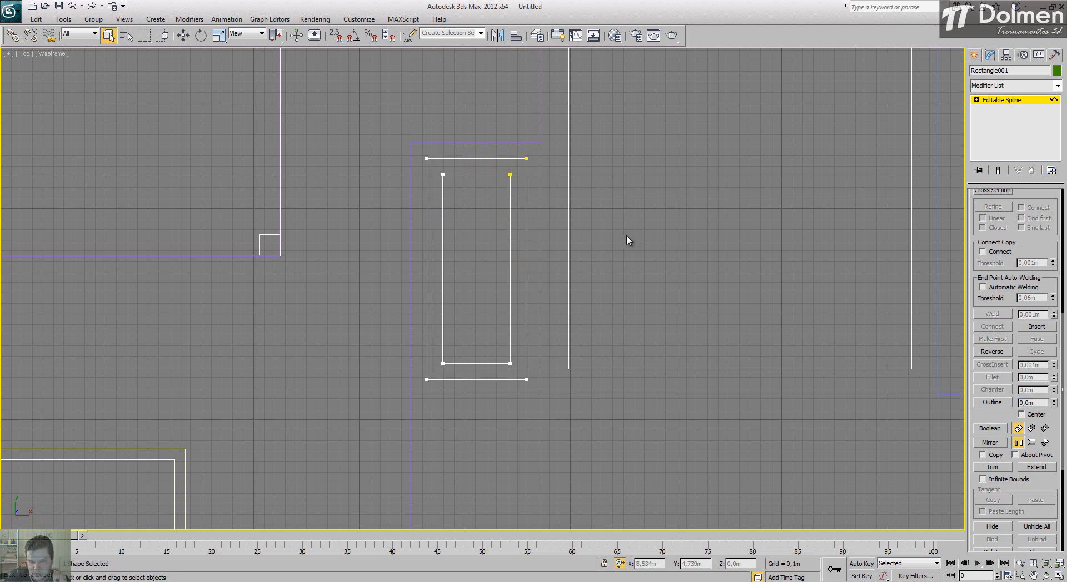
key("ctrl+z")
key("ctrl+z")
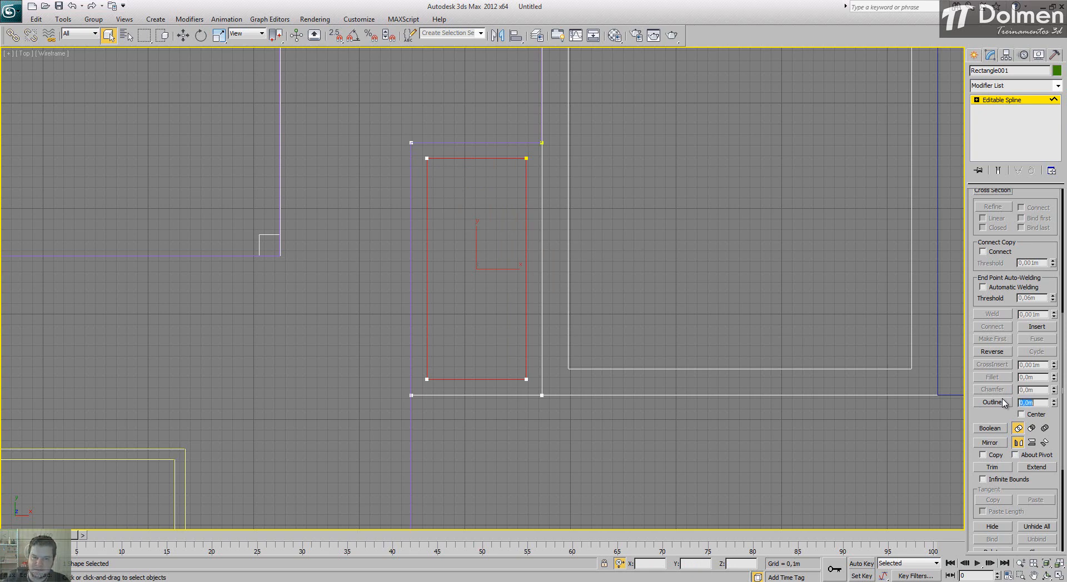
left_click(1010, 101)
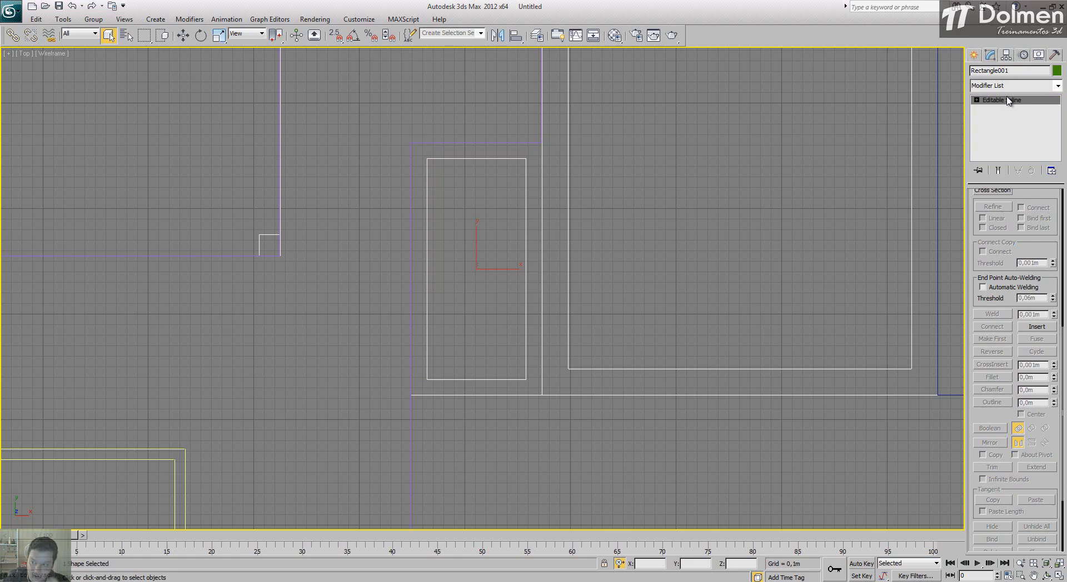
Step: Extrude the small rectangle's wall outline by 0,35 m and check it in the Perspective view
left_click(1008, 87)
key("e")
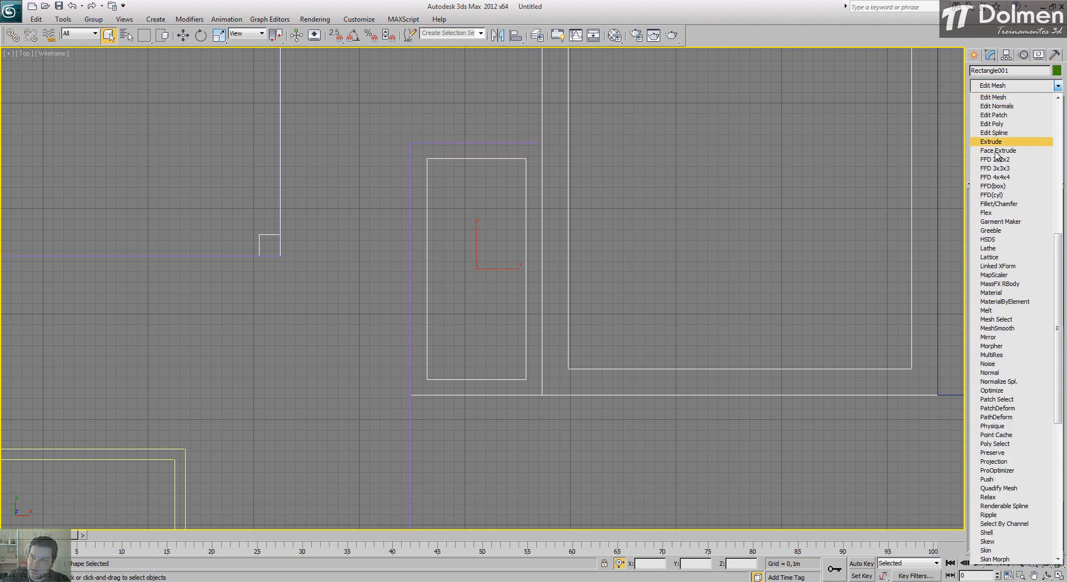
left_click(997, 146)
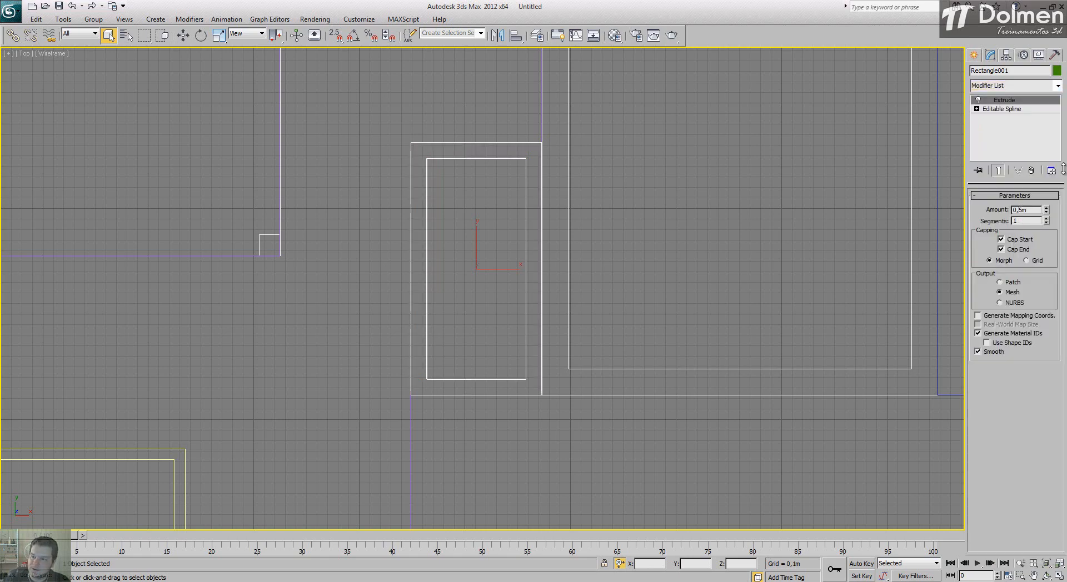
type("3")
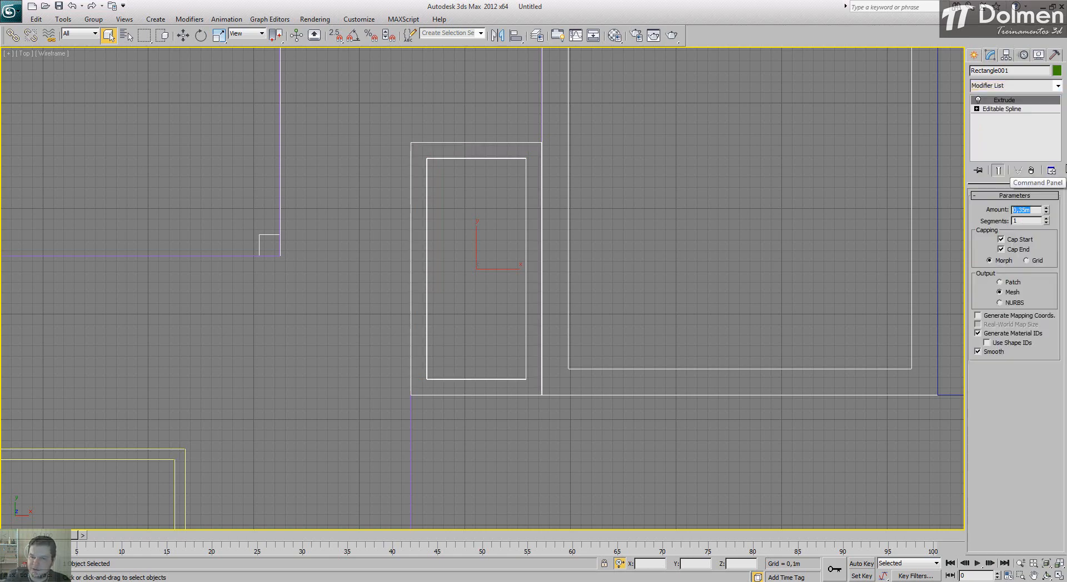
key("alt+w")
right_click(761, 456)
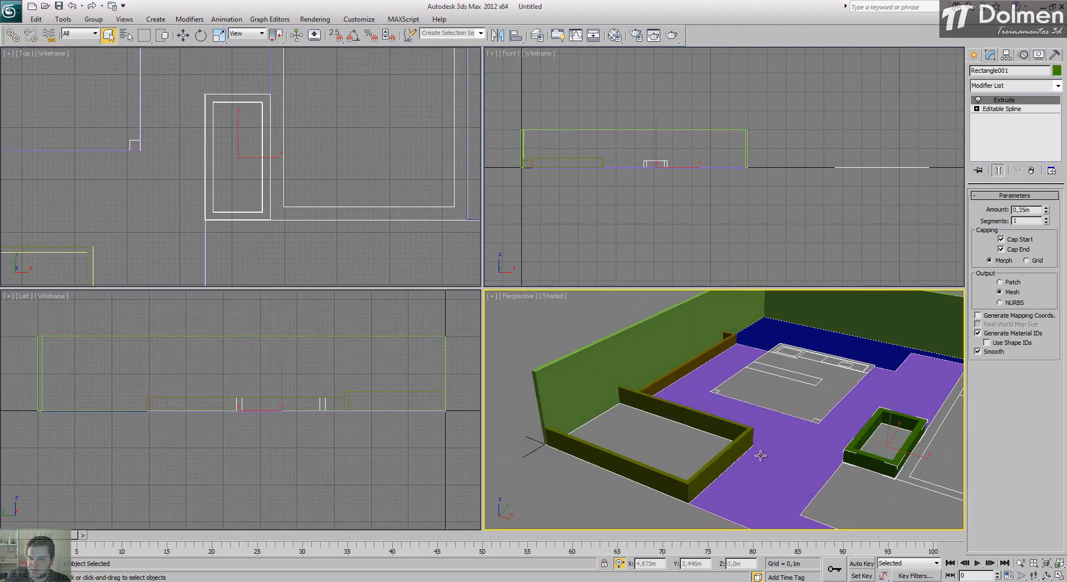
middle_click_drag(760, 455, 741, 449, "alt")
middle_click_drag(868, 431, 787, 422)
Step: In the Top view, draw a snapped Plane about 2,095 m long and 0,94 m wide inside the small rectangular wall
left_click(365, 136)
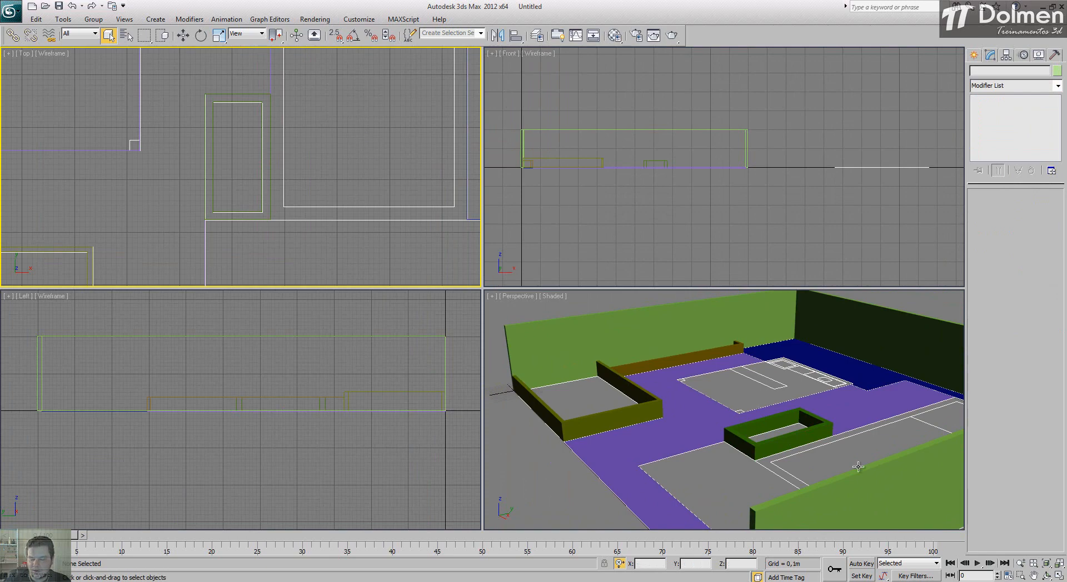
left_click(1061, 576)
middle_click_drag(391, 302, 459, 293)
scroll(490, 304, "down", 5)
scroll(454, 303, "up", 3)
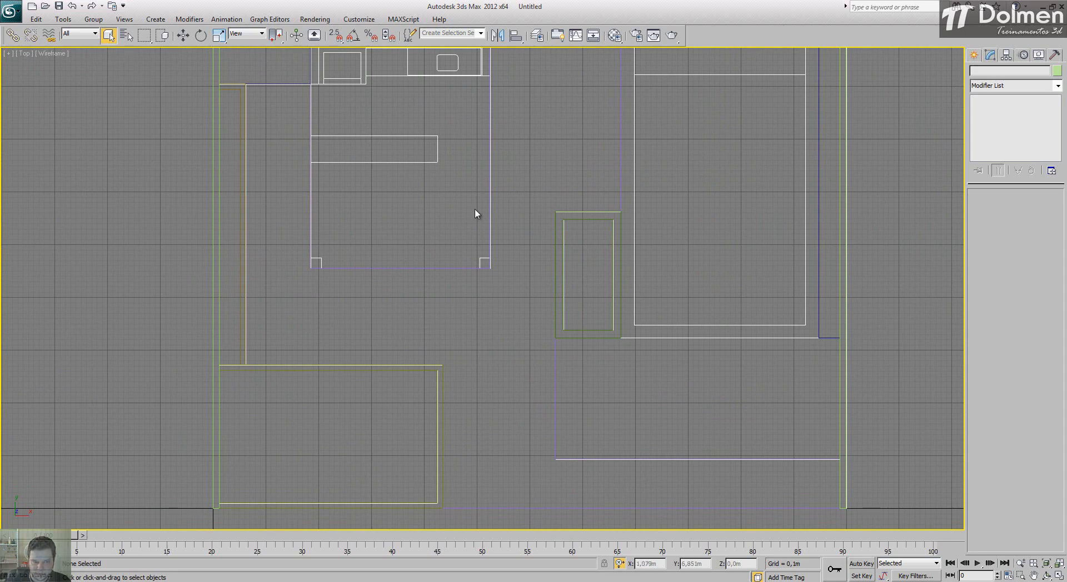
left_click(974, 56)
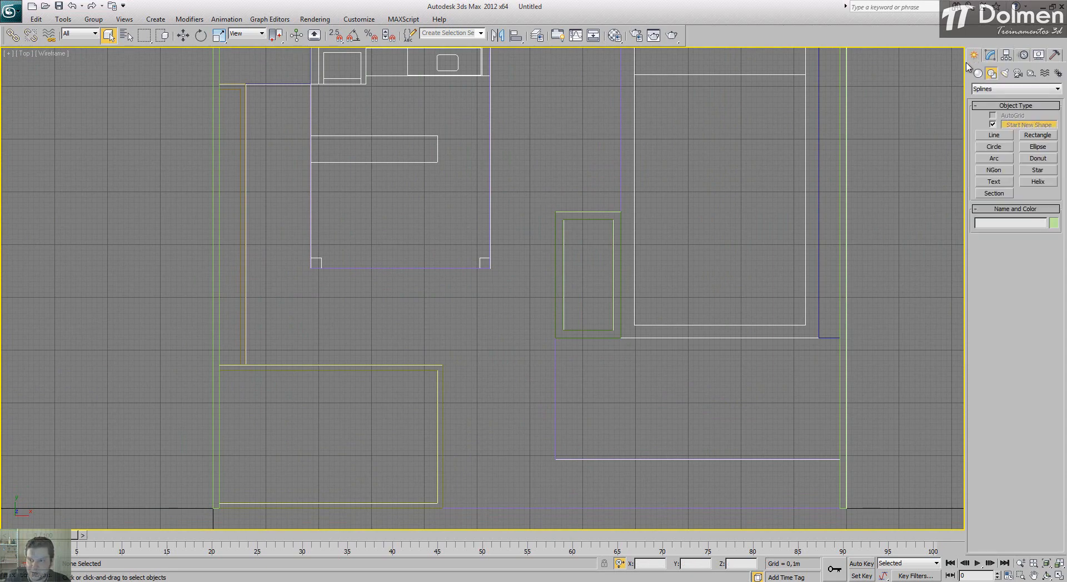
left_click(978, 73)
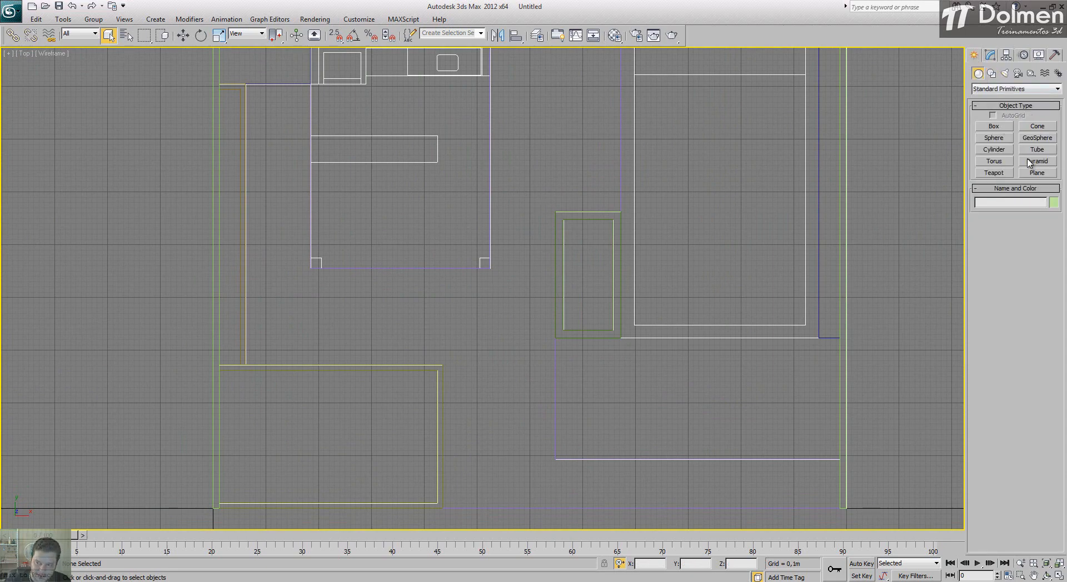
left_click(1037, 173)
key("s")
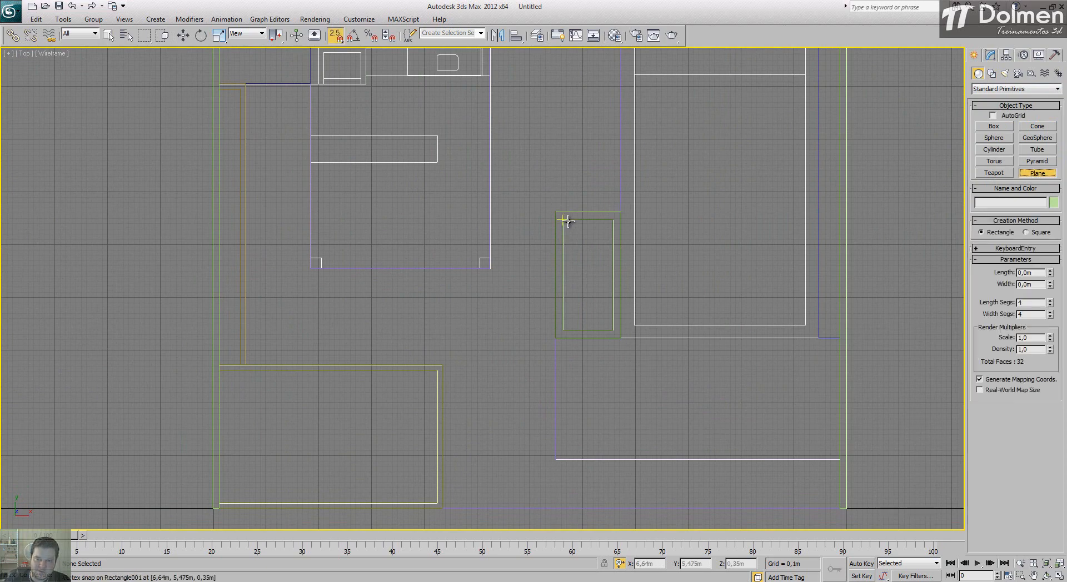
mouse_move(564, 221)
left_mouse_down()
mouse_move(614, 273)
mouse_move(614, 330)
left_mouse_up()
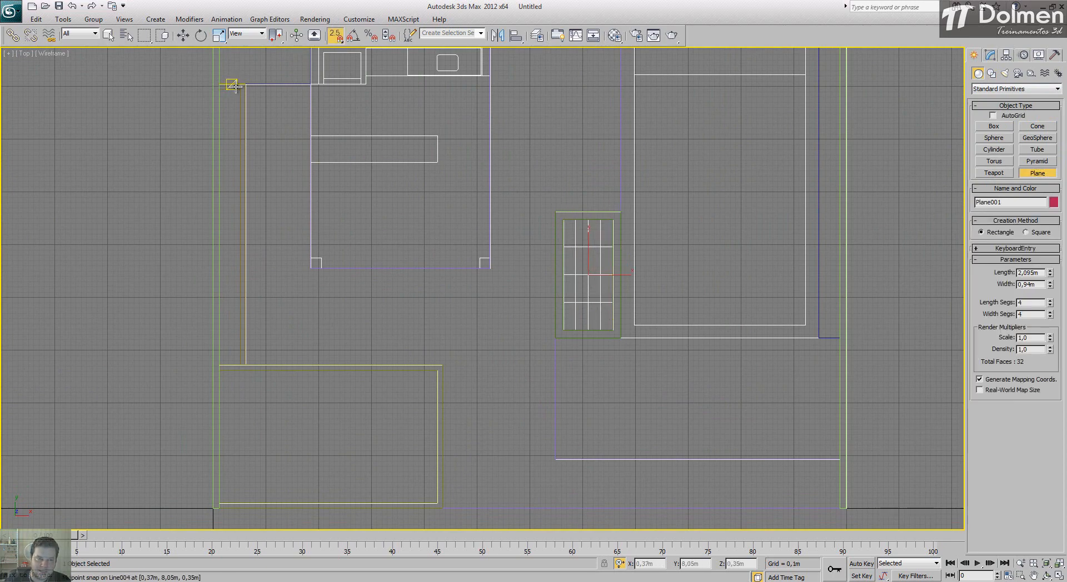
Step: Draw Planes filling the narrow strip behind the low side wall and the front-left walled area, the latter about 2,52 m by 4,13 m
left_click_drag(241, 85, 342, 452)
left_click_drag(383, 481, 437, 503)
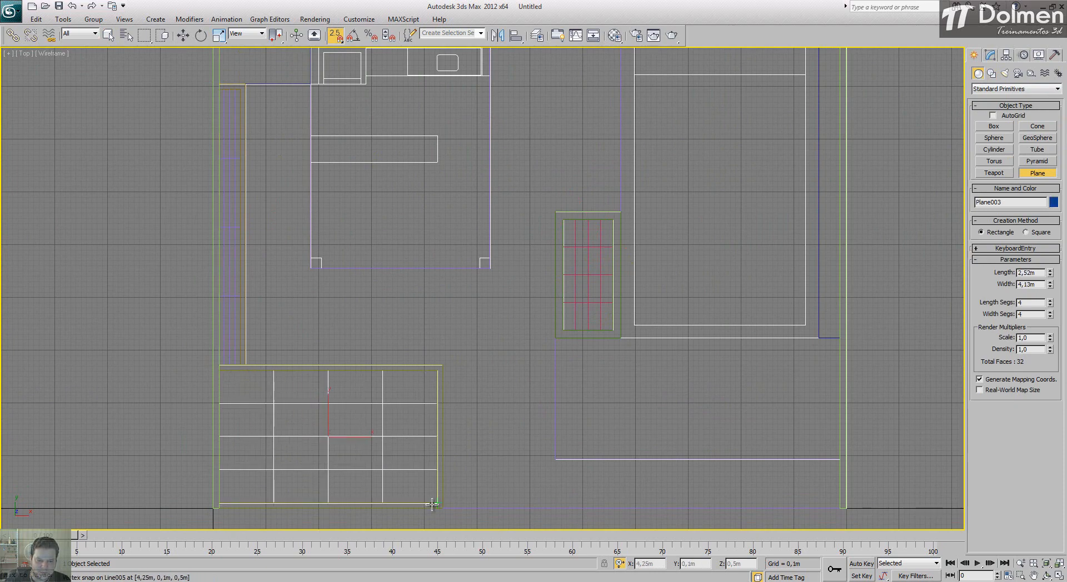
right_click(499, 361)
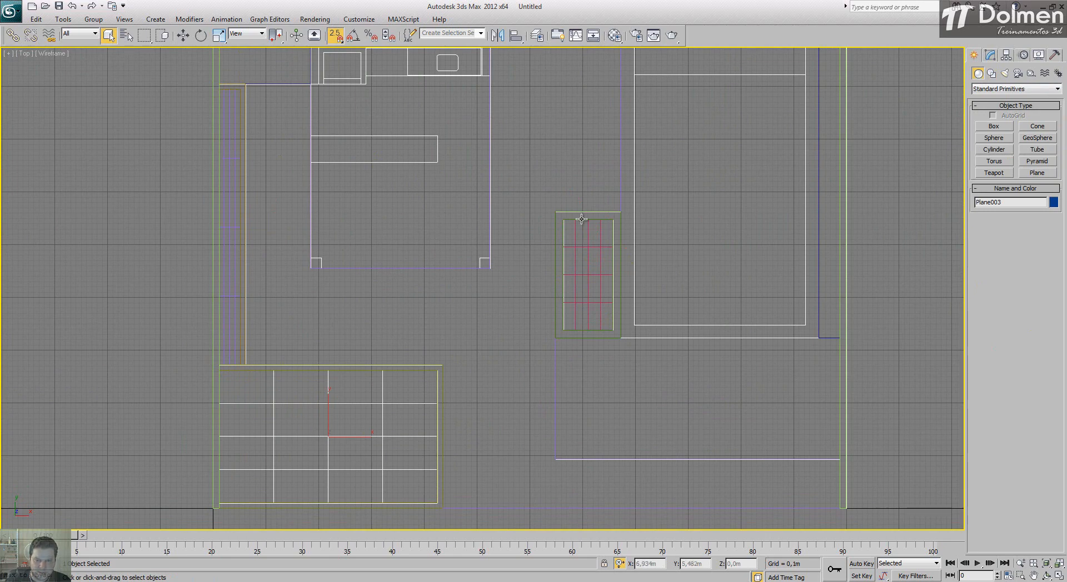
Step: In the Perspective view, turn off snapping and raise the front-left area's plane to a height of about 0,45 m
left_click(1059, 576)
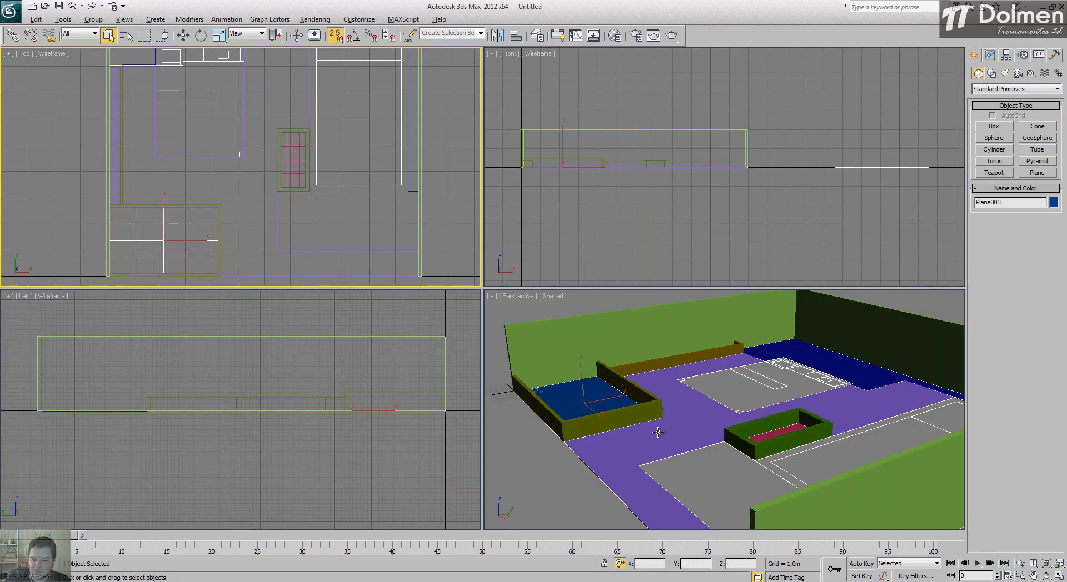
left_click(658, 432)
left_click(1055, 576)
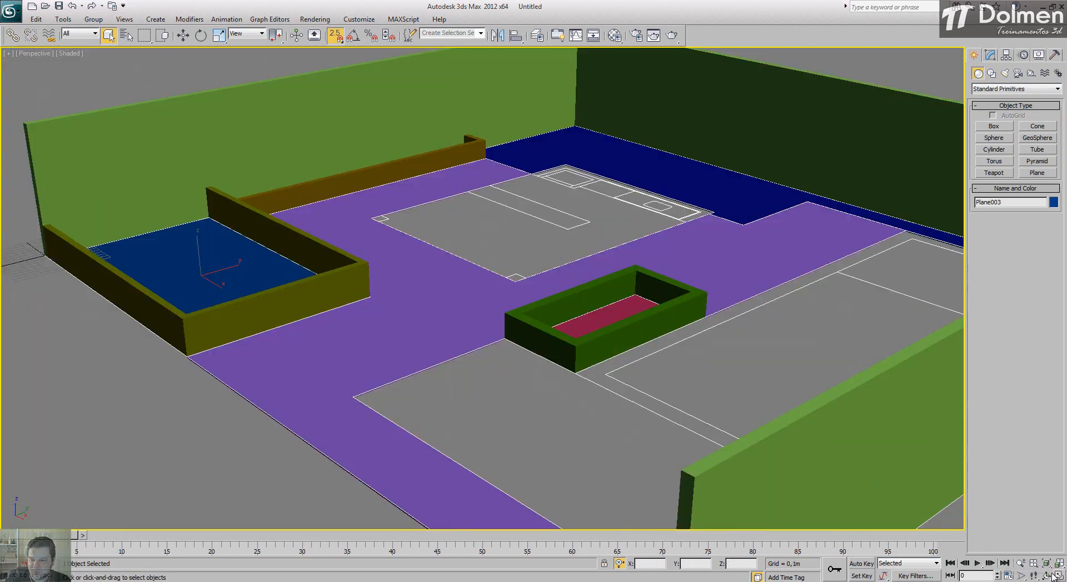
scroll(433, 294, "down", 3)
key("w")
scroll(217, 251, "up", 1)
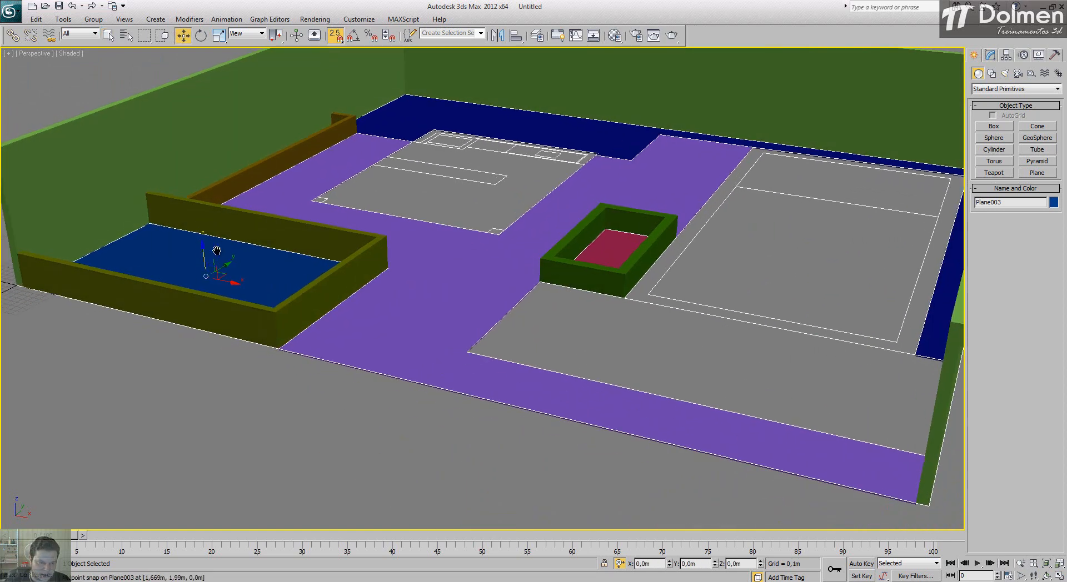
key("s")
middle_click_drag(217, 251, 451, 286)
scroll(232, 241, "up", 3)
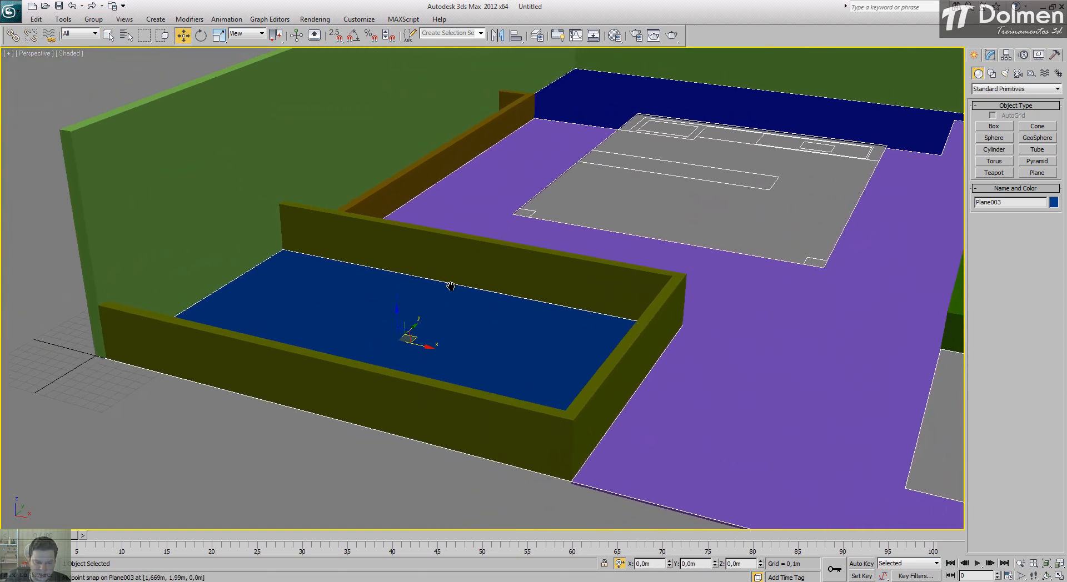
left_click_drag(404, 315, 391, 268)
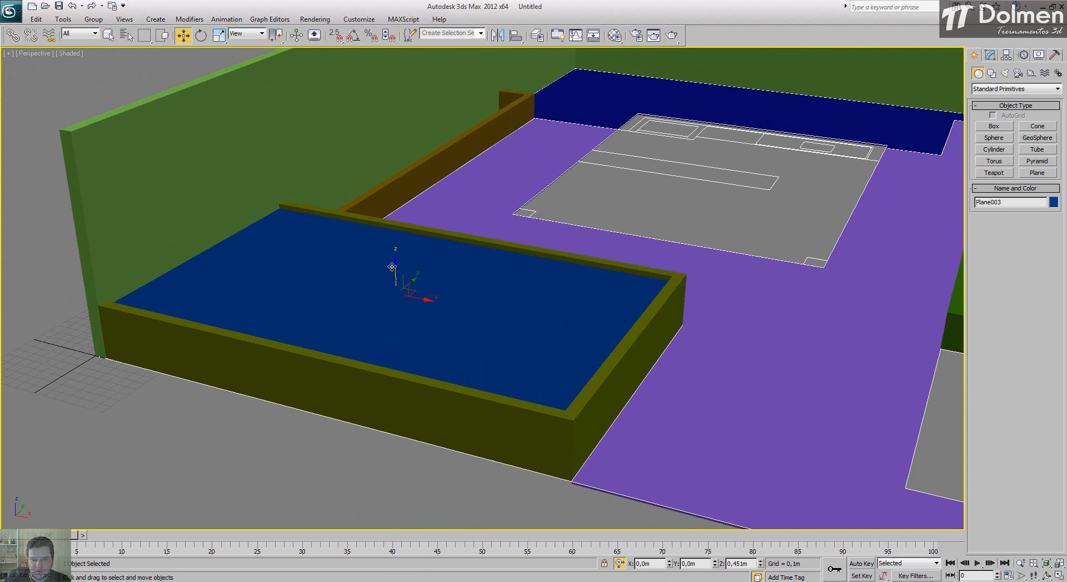
left_click_drag(392, 267, 391, 265)
Step: Raise the narrow strip's plane to just below the top of the low side wall
middle_click_drag(402, 253, 407, 261, "alt")
left_click(350, 159)
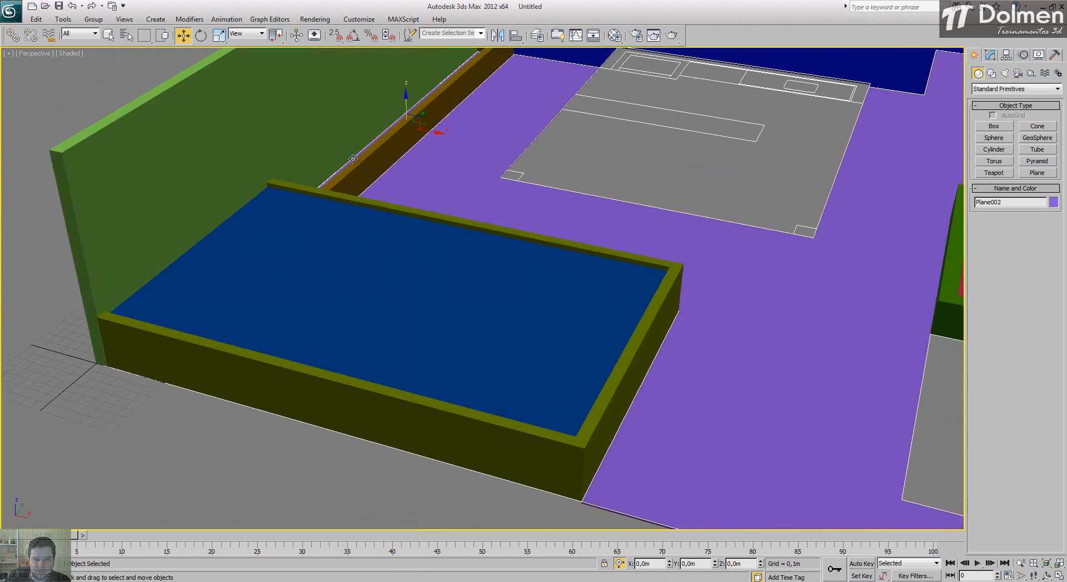
middle_click_drag(358, 160, 396, 289, "alt")
left_click_drag(412, 222, 412, 200)
Step: Raise the plane inside the small rectangular wall to a height of about 0,284 m and check the whole model
middle_click_drag(672, 320, 502, 304)
middle_click_drag(538, 356, 574, 316, "alt")
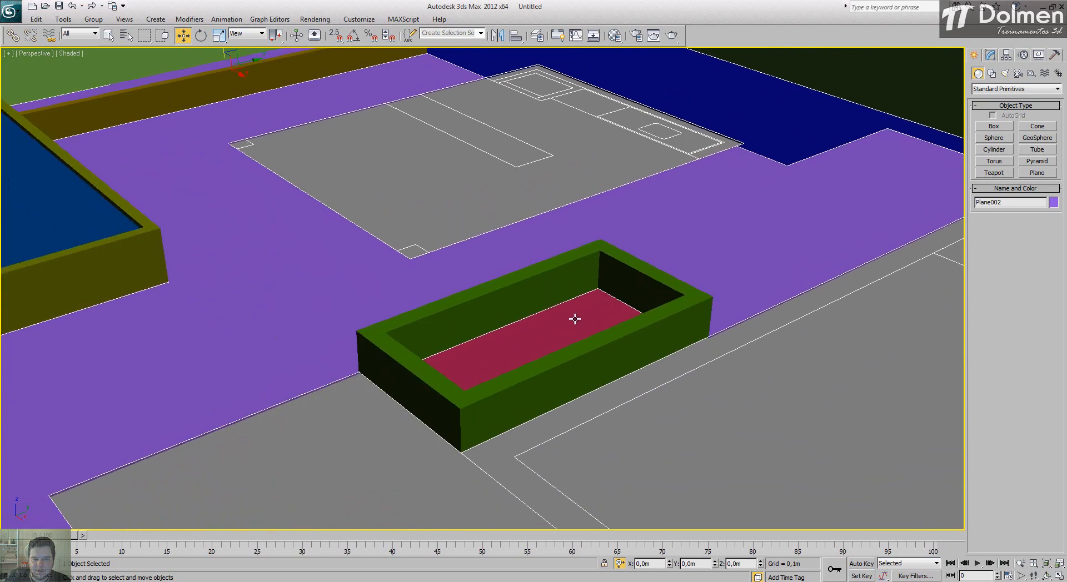
left_click(572, 320)
left_click_drag(535, 332, 537, 299)
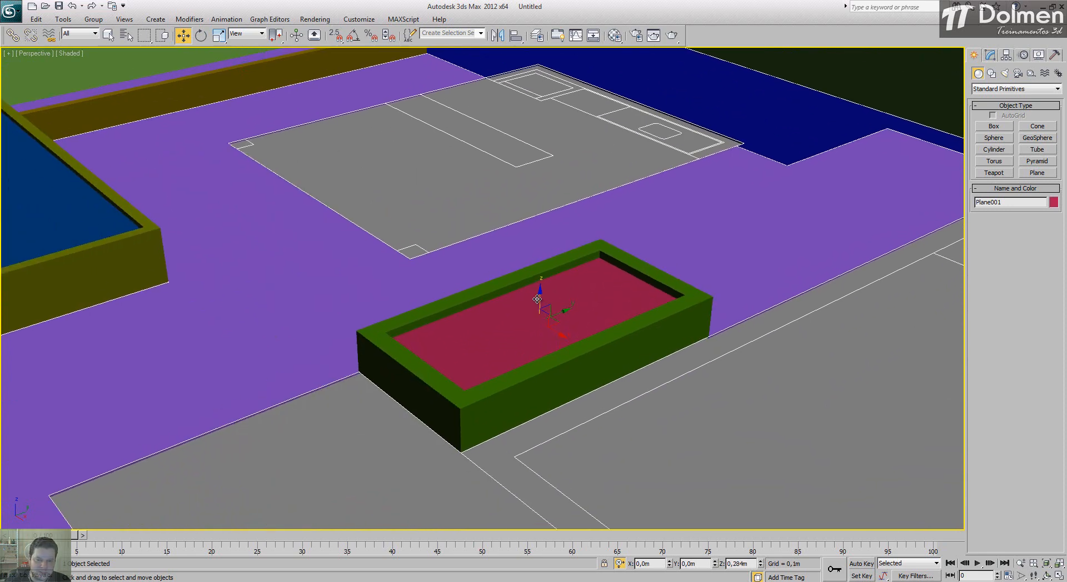
scroll(501, 321, "down", 6)
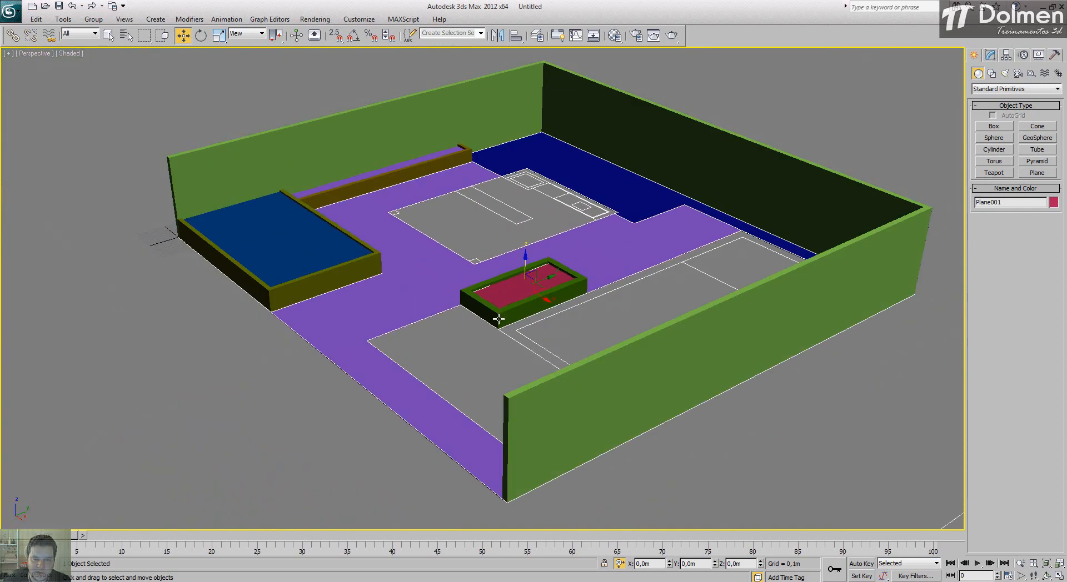
middle_click_drag(486, 339, 493, 333, "alt")
left_click(815, 353)
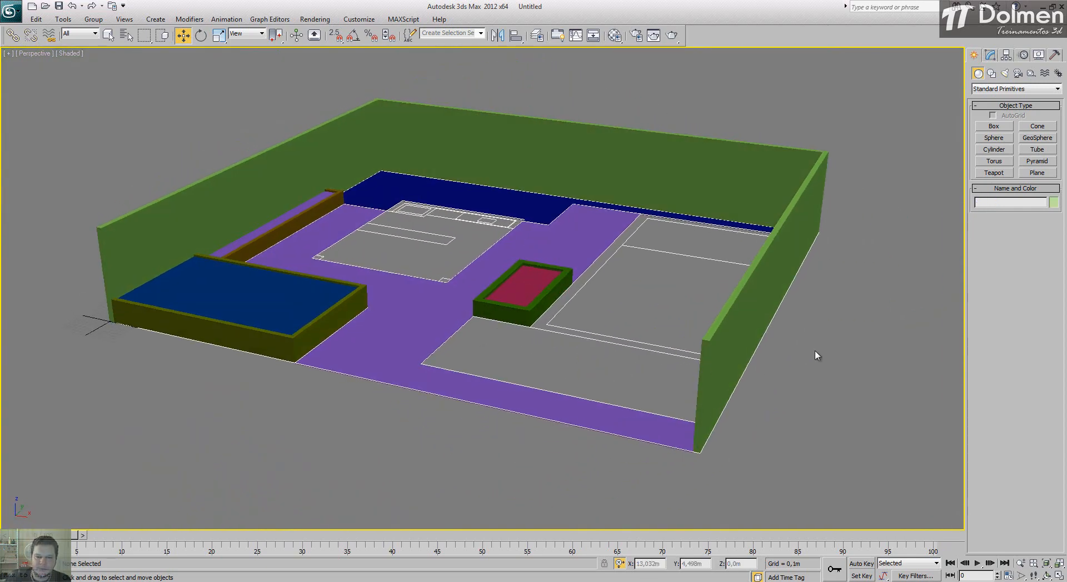
middle_click_drag(517, 306, 475, 309, "alt")
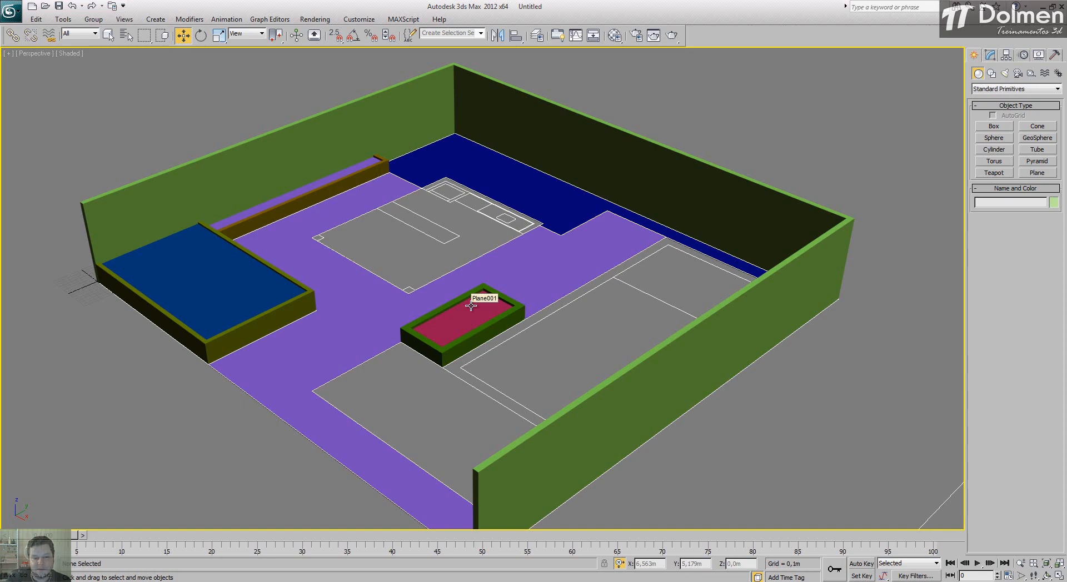
middle_click_drag(452, 363, 513, 345)
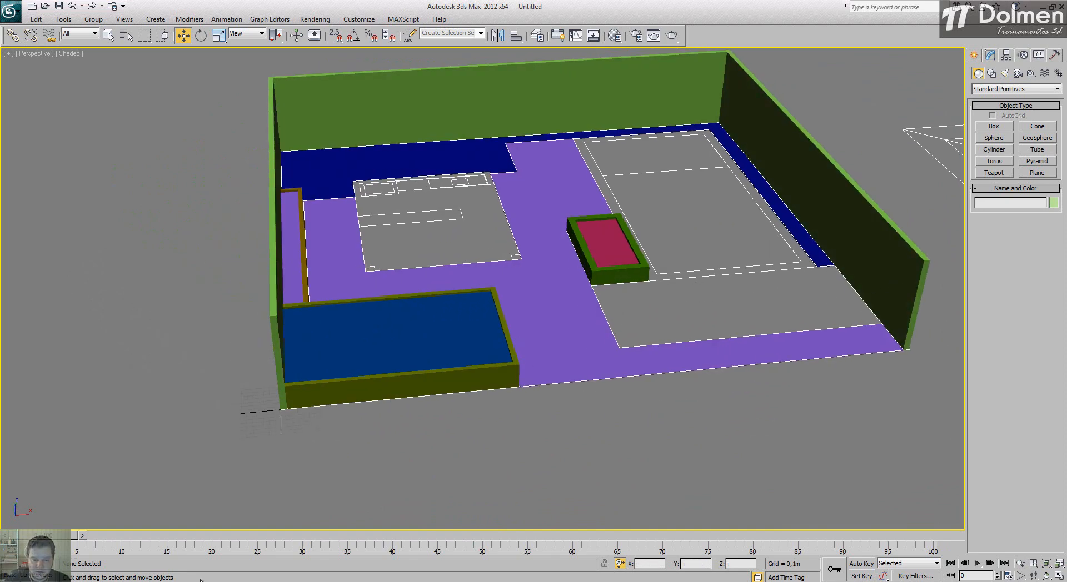
Step: Switch to AutoCAD and measure the thickness of the low slab in the side elevation of ModelagemLazer.dwg
left_click(284, 581)
scroll(656, 355, "down", 5)
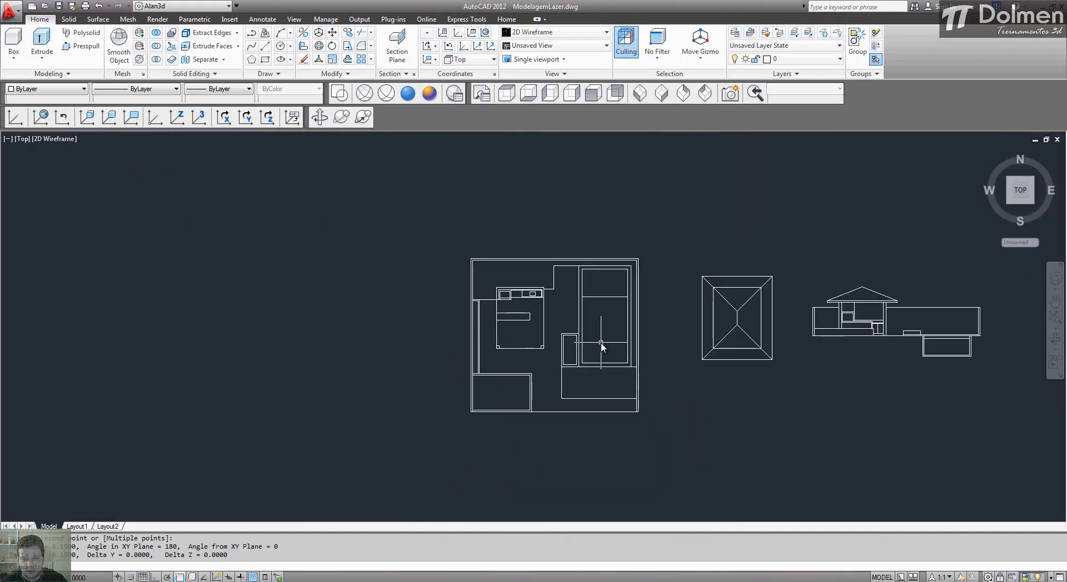
key("Return")
scroll(917, 350, "up", 2)
scroll(948, 342, "up", 8)
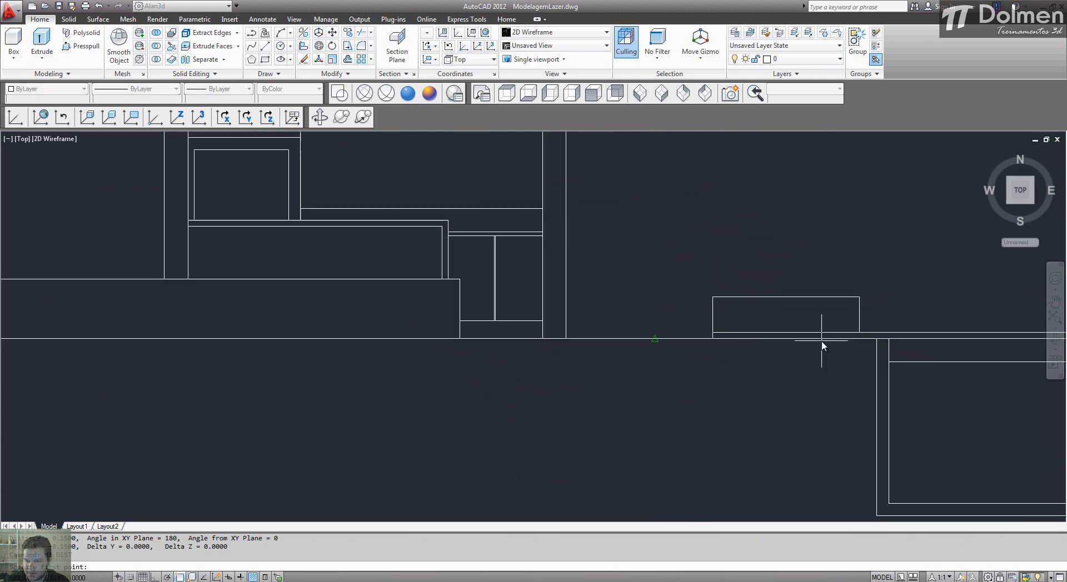
left_click(712, 332)
key("Escape")
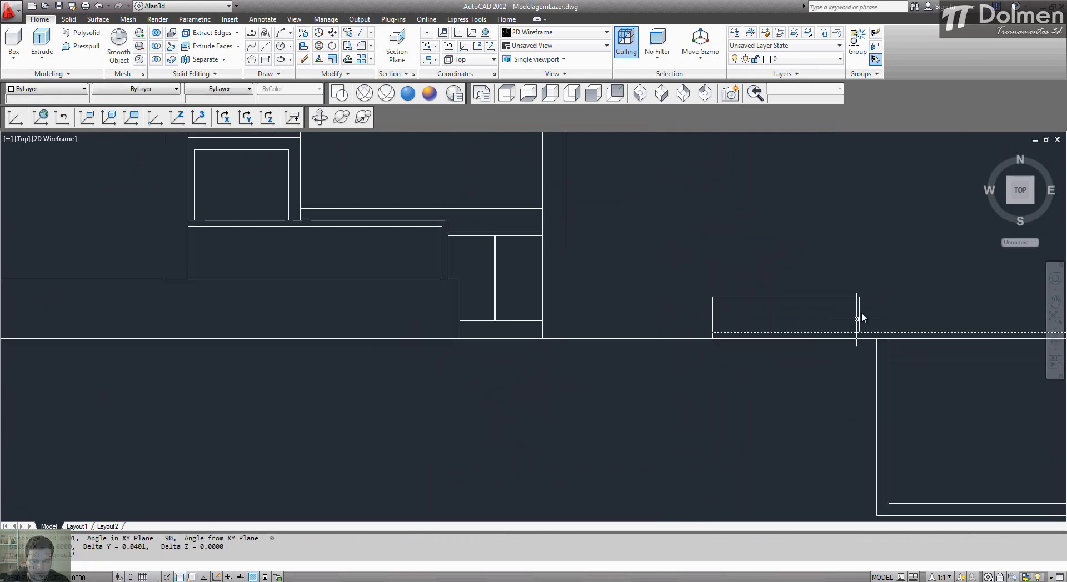
scroll(709, 332, "up", 5)
key("Return")
left_click(717, 354)
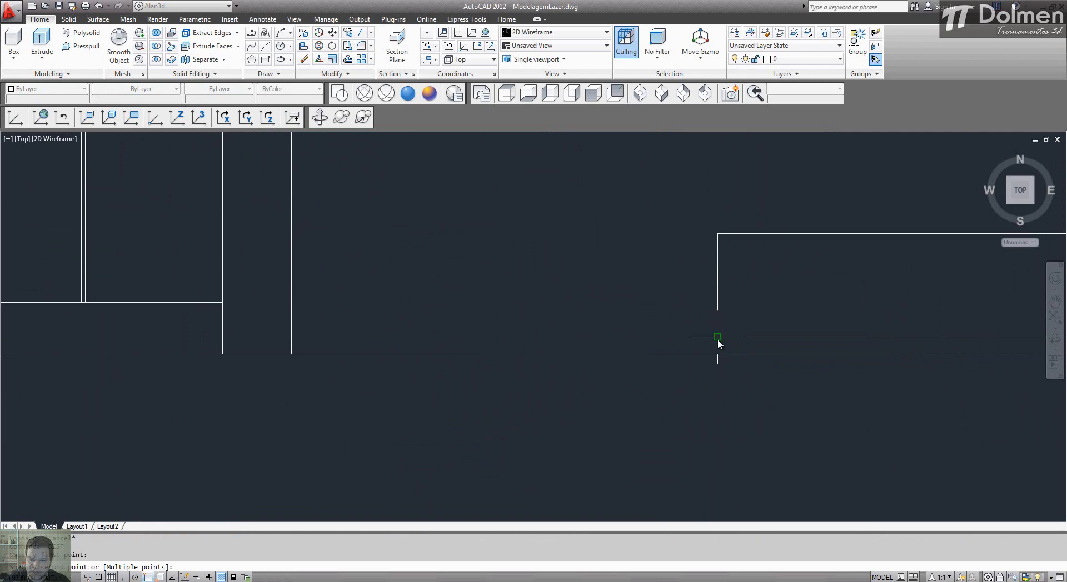
left_click(718, 337)
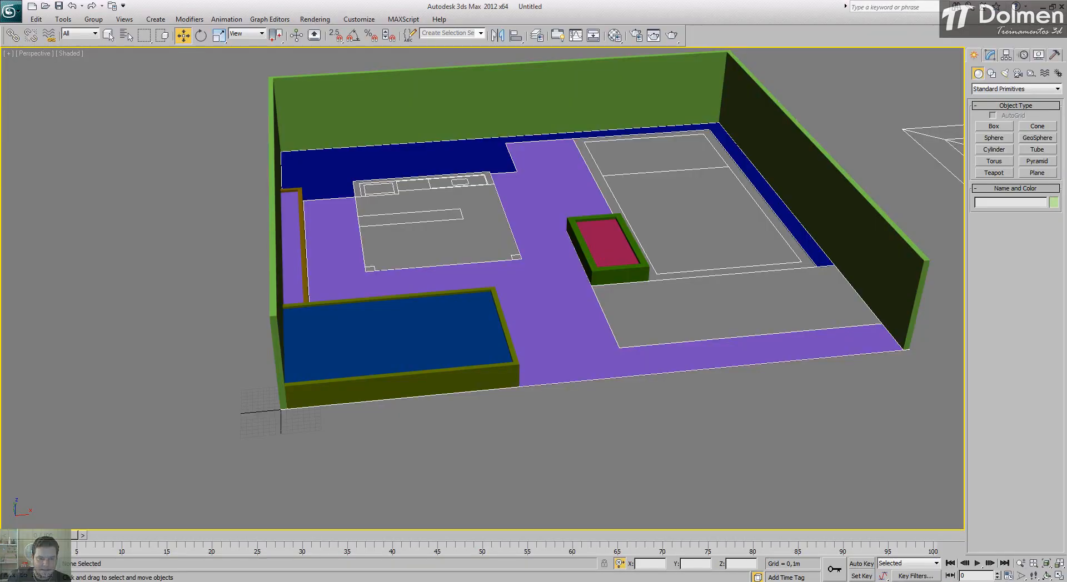
Step: Back in 3ds Max, draw a snapped Box over the deck rectangle in the Top view, about 2,3 m long and 5,39 m wide
middle_click_drag(615, 277, 543, 281, "alt")
scroll(678, 336, "up", 5)
middle_click_drag(678, 337, 589, 355)
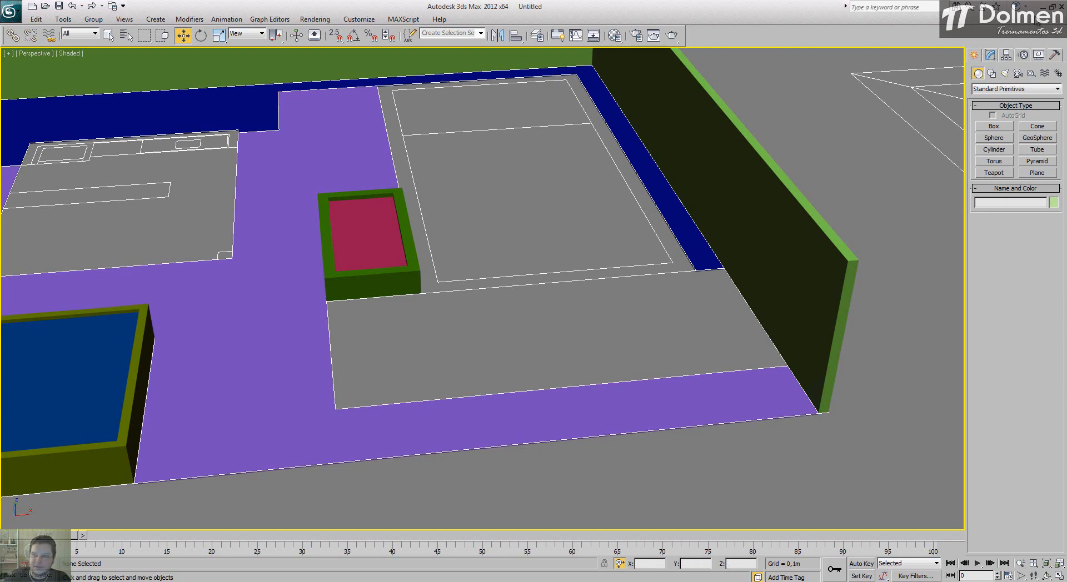
left_click(1059, 576)
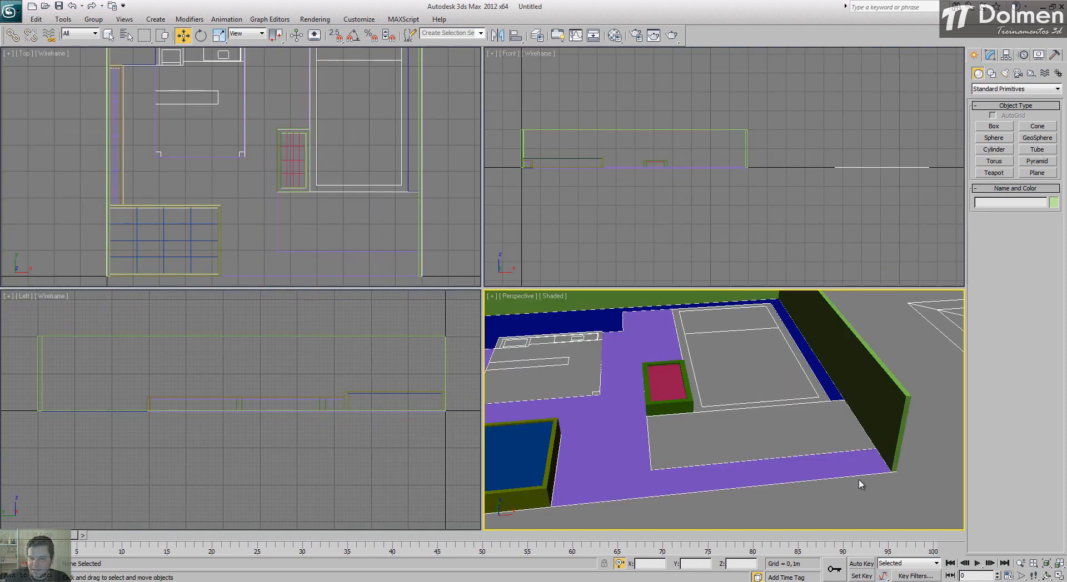
middle_click_drag(237, 167, 185, 115)
scroll(326, 157, "up", 3)
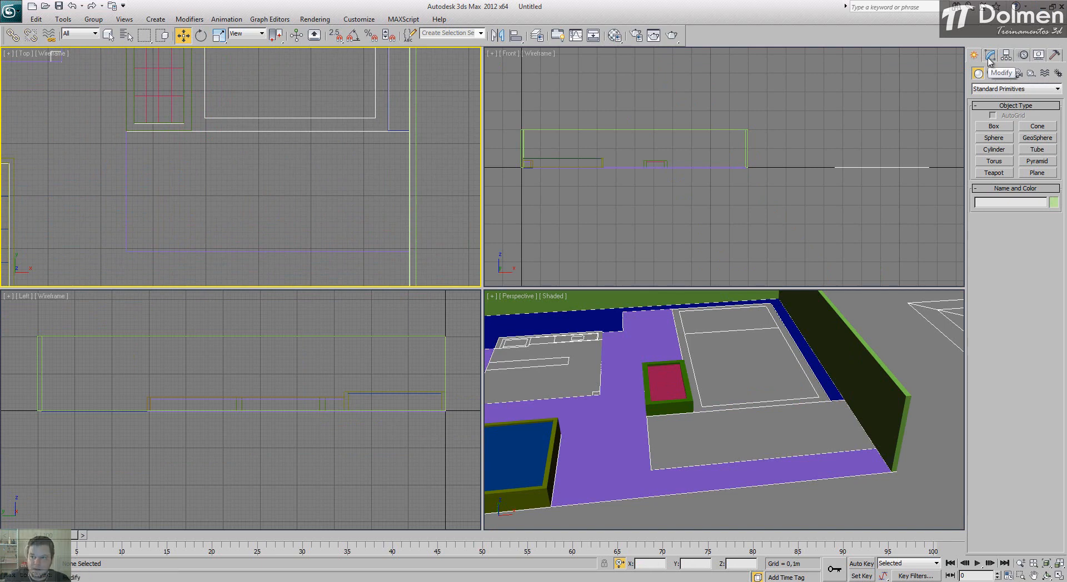
left_click(993, 126)
key("s")
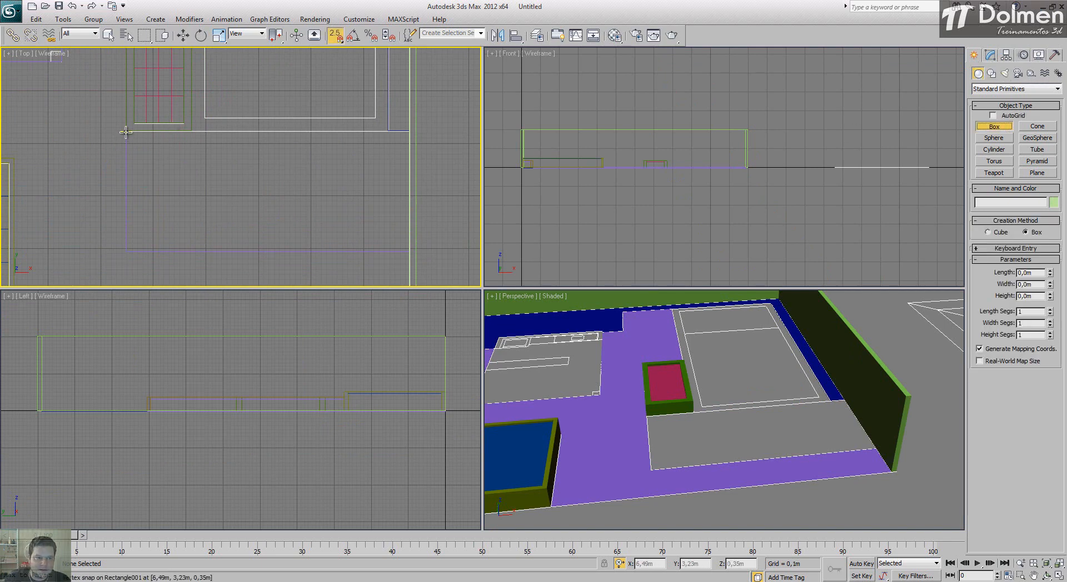
left_click_drag(127, 131, 408, 248)
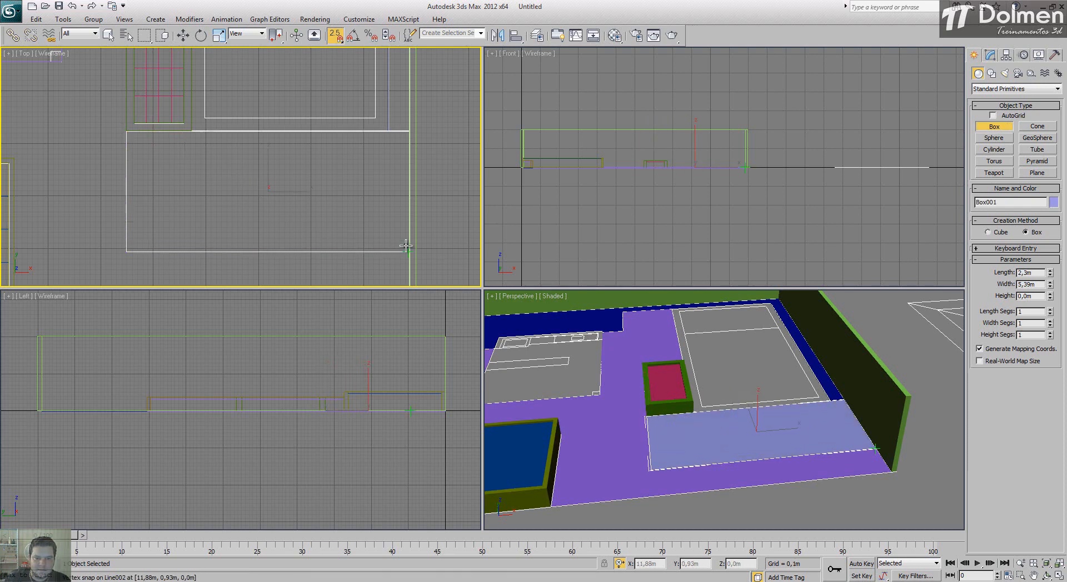
left_click(390, 232)
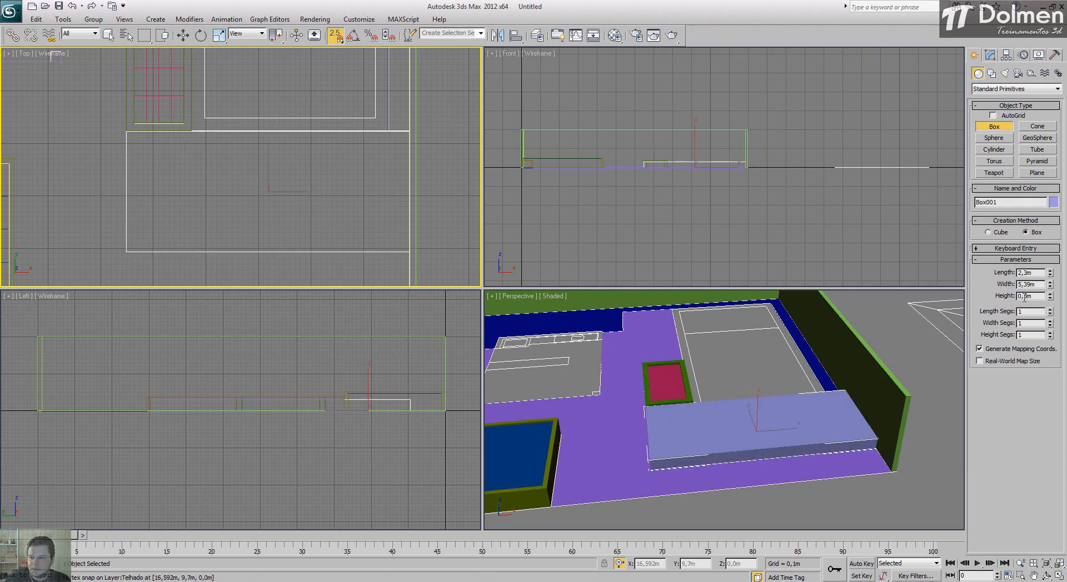
Step: Set the deck box's height to 0,035 m and finish the Box command
left_click_drag(1024, 296, 1063, 298)
type("035")
key("Return")
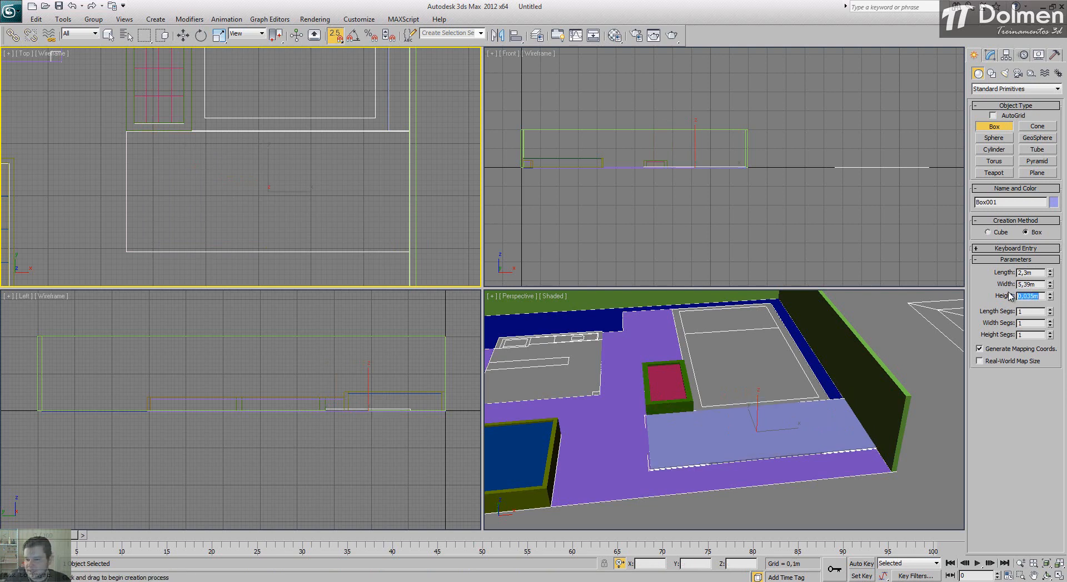
key("w")
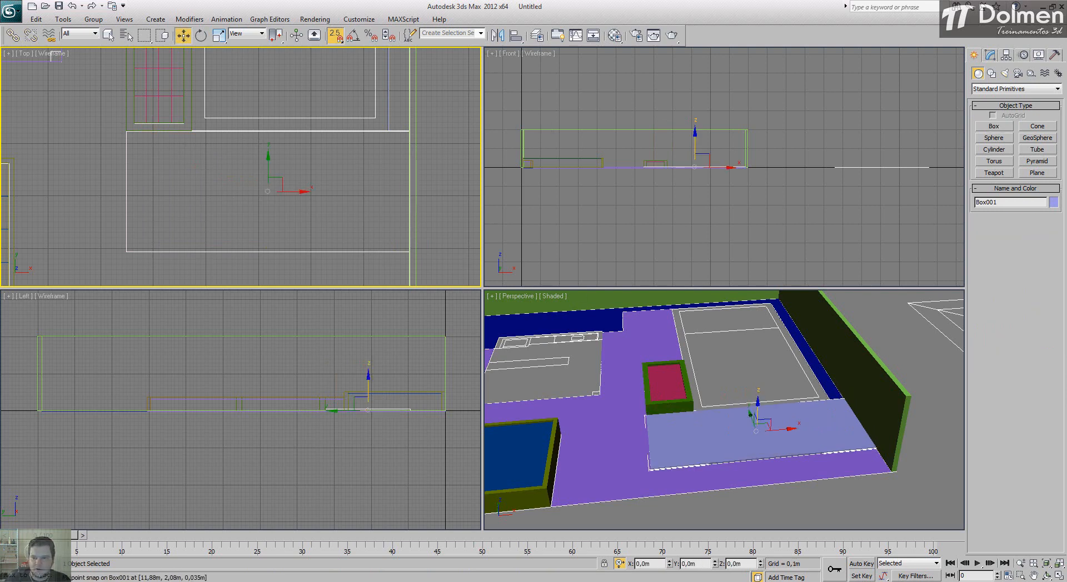
Step: Enlarge the Top view, turn off snapping and convert the deck box to an Editable Poly
left_click(1059, 577)
middle_click_drag(496, 312, 482, 277)
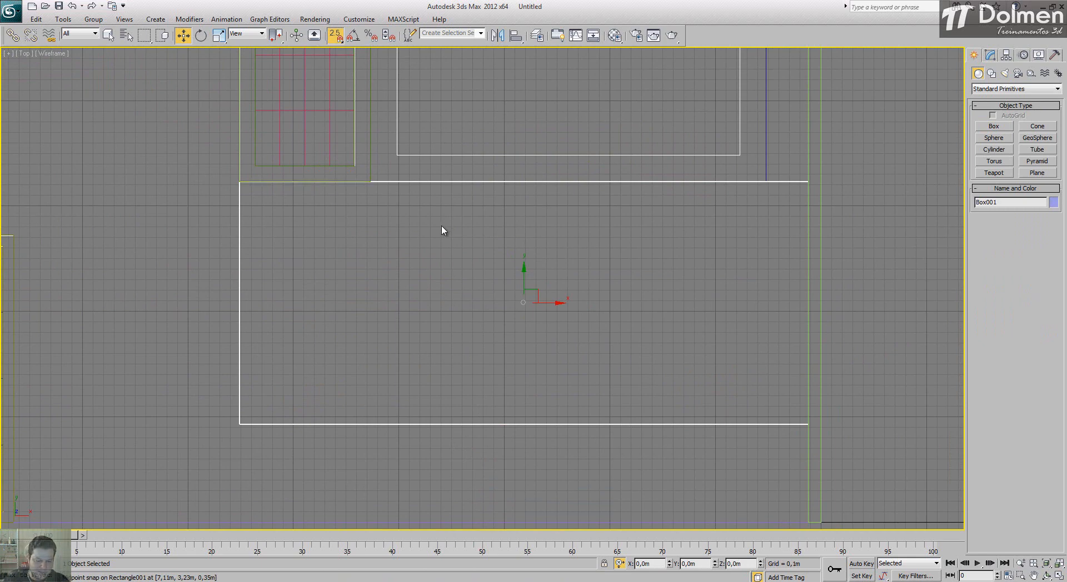
key("s")
right_click(474, 245)
mouse_move(522, 344)
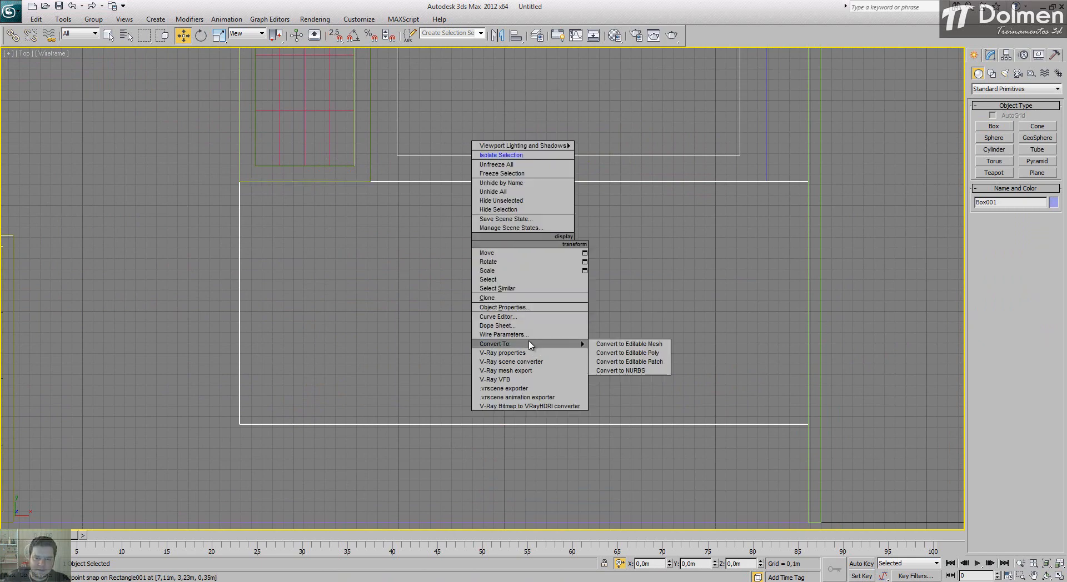
left_click(620, 353)
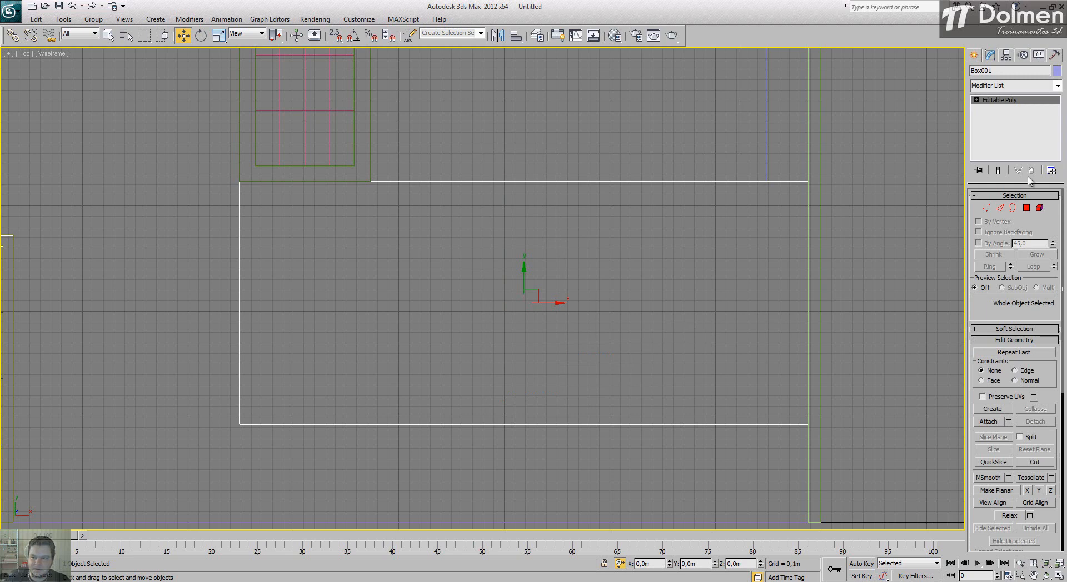
Step: In Edge mode, select the deck's four long edges and Connect them with 27 segments
left_click(1000, 209)
left_click_drag(559, 101, 517, 475)
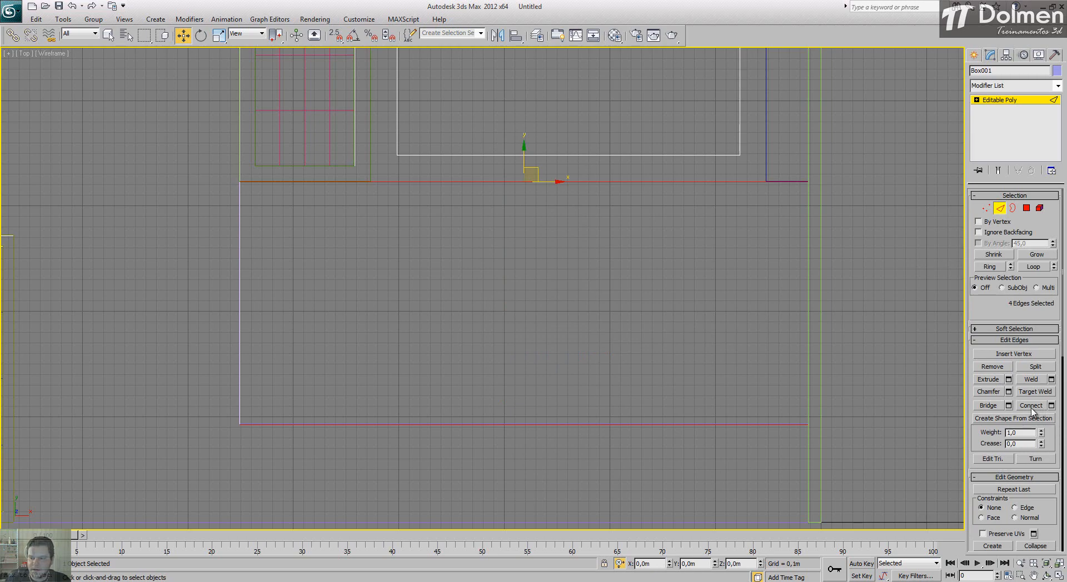
left_click(1052, 410)
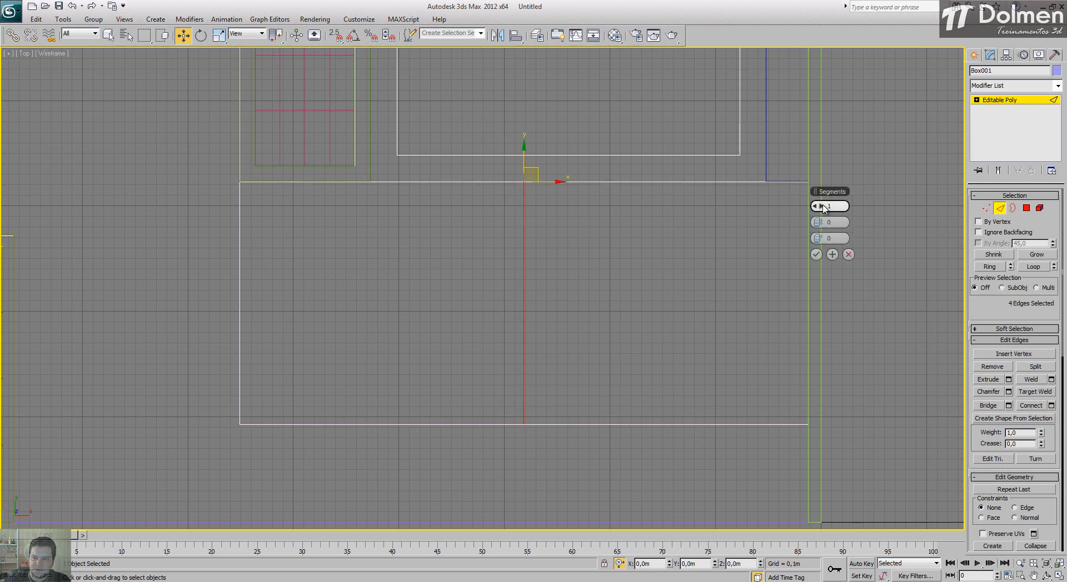
left_click_drag(825, 206, 881, 203)
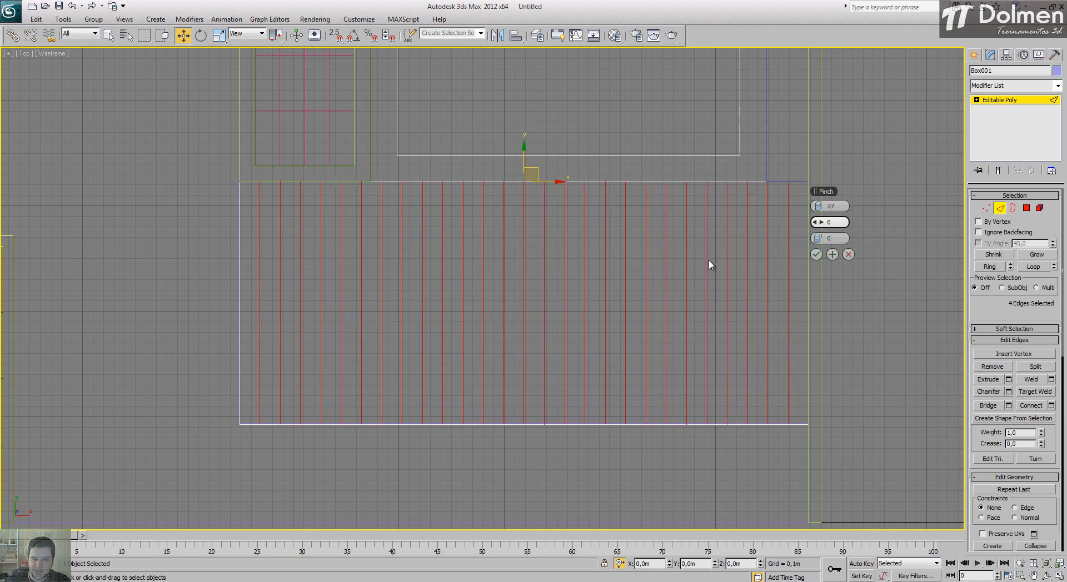
left_click(817, 256)
Step: Chamfer the deck's new crosswise edges by 0,005 m
middle_click_drag(431, 312, 444, 299)
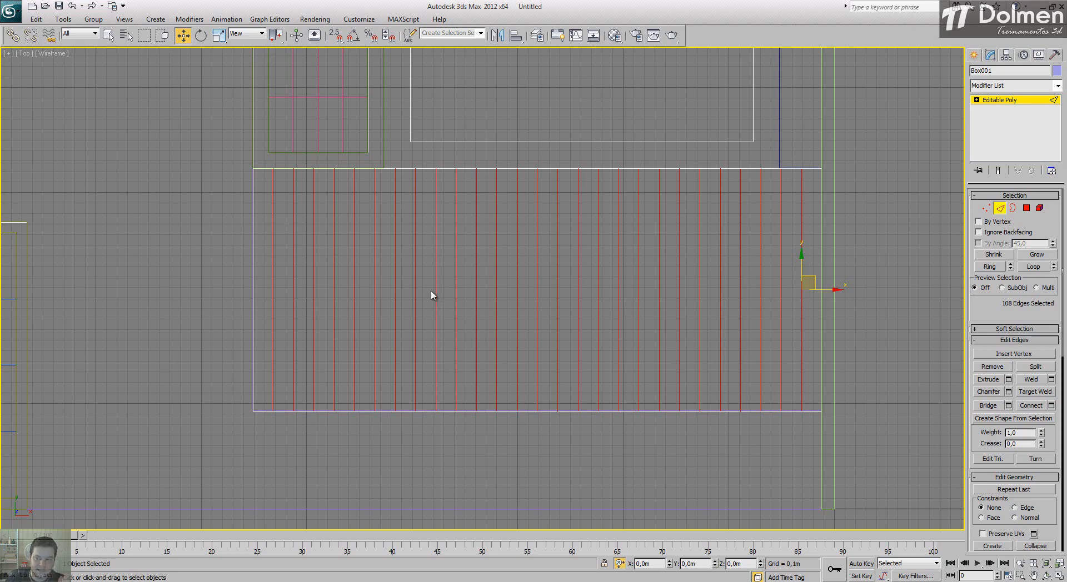
left_click(1008, 392)
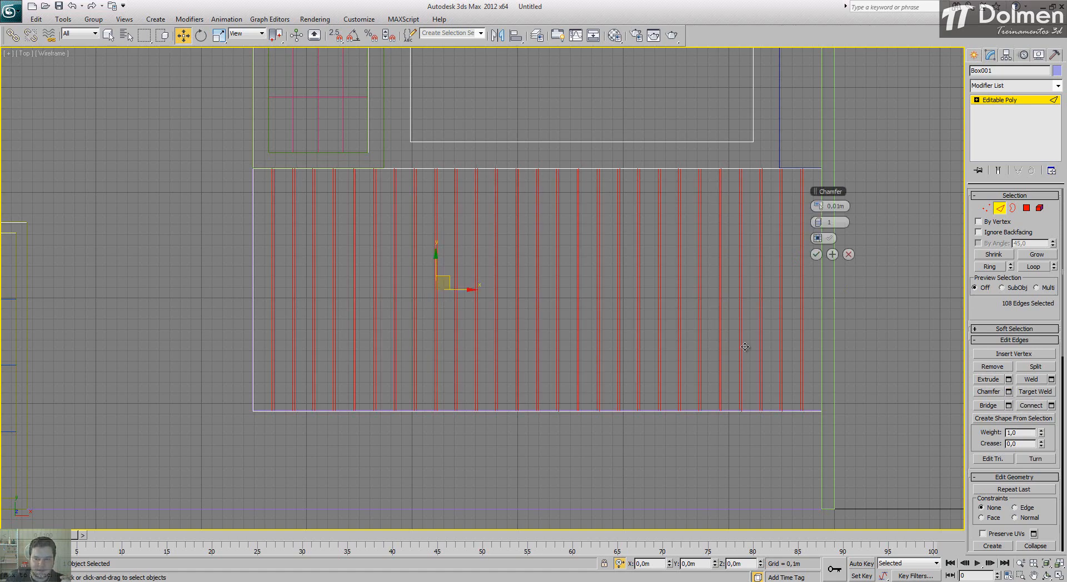
left_click_drag(837, 206, 845, 203)
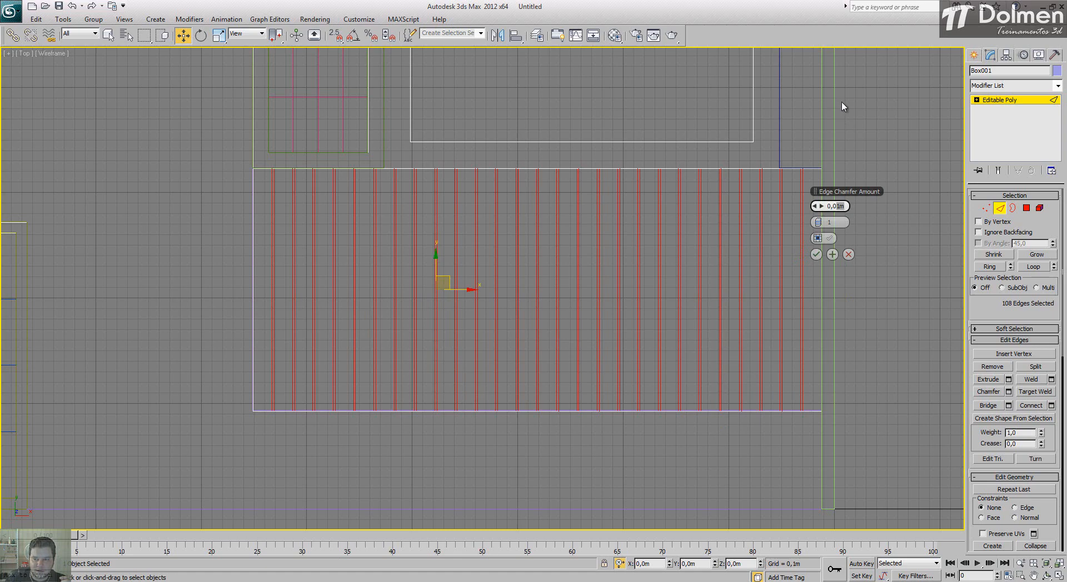
key("Return")
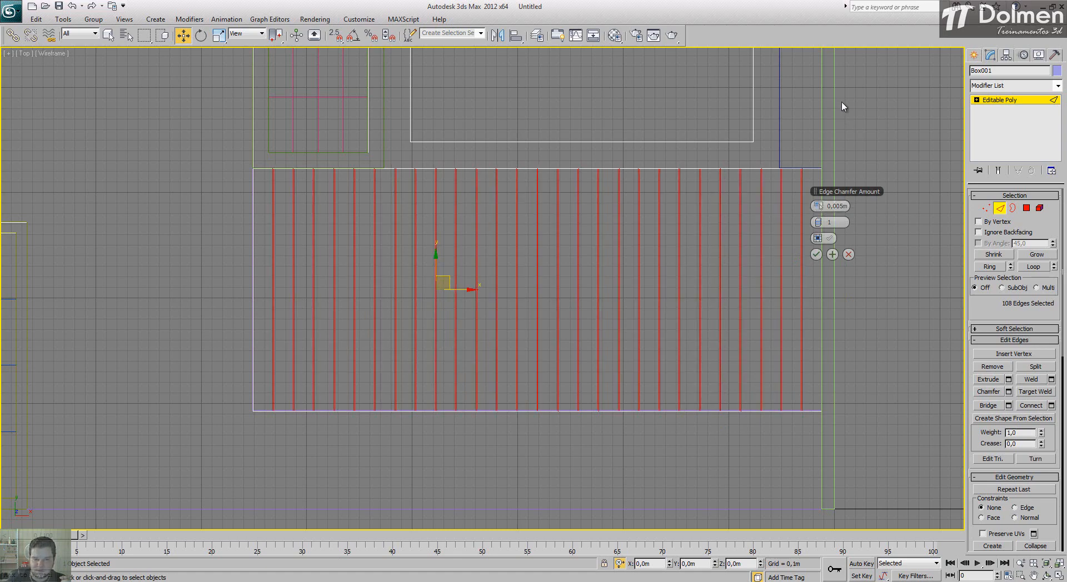
left_click(815, 254)
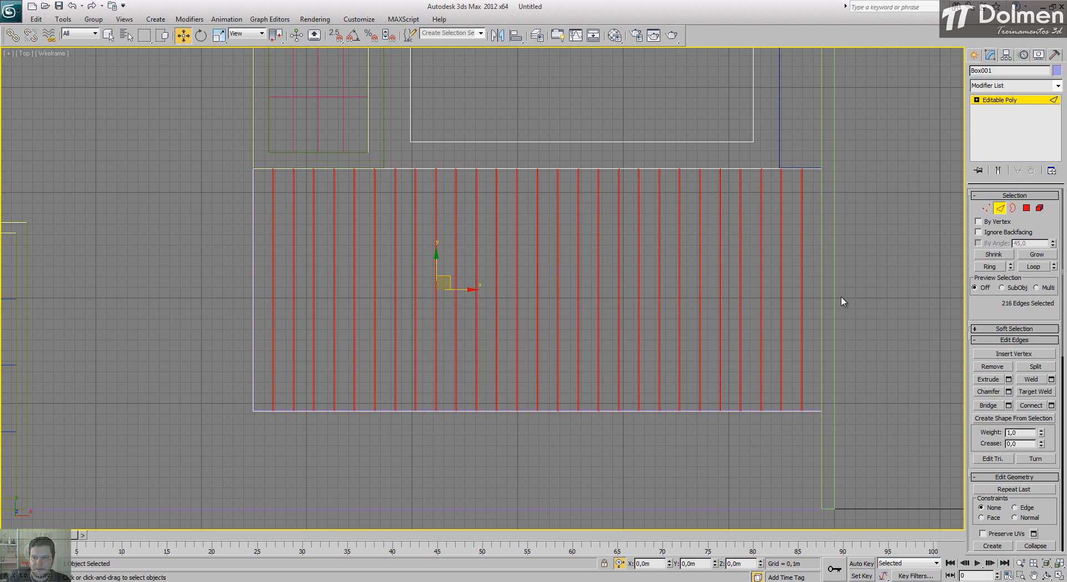
Step: Display the Perspective view with edged faces, clear the edge selection and examine the deck's chamfered plank divisions up close
left_click(1060, 576)
right_click(943, 526)
left_click(1059, 575)
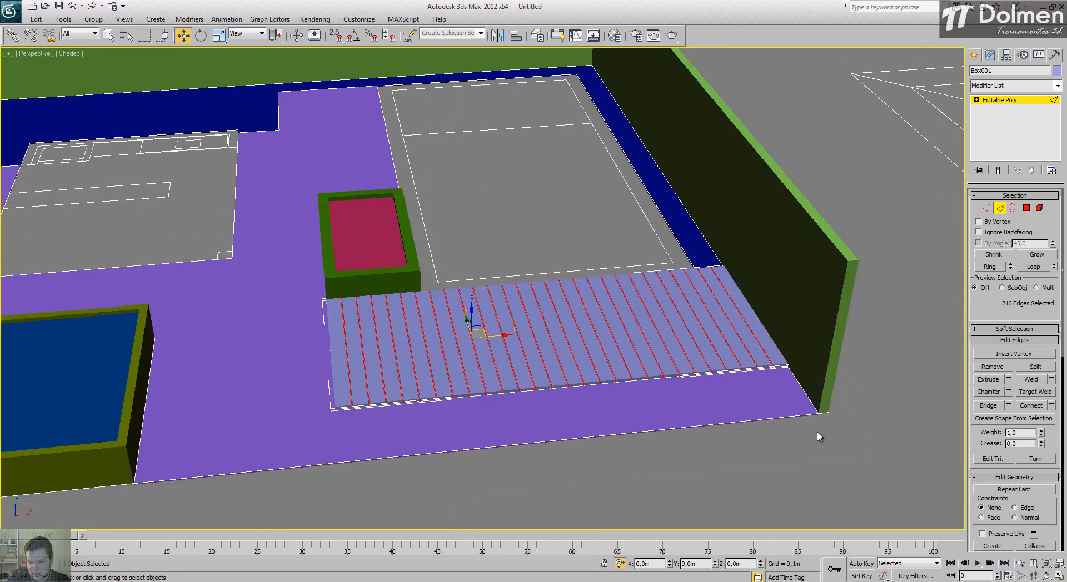
key("F4")
mouse_move(598, 290)
middle_mouse_down("alt")
mouse_move(476, 339)
mouse_move(493, 385)
middle_mouse_up("alt")
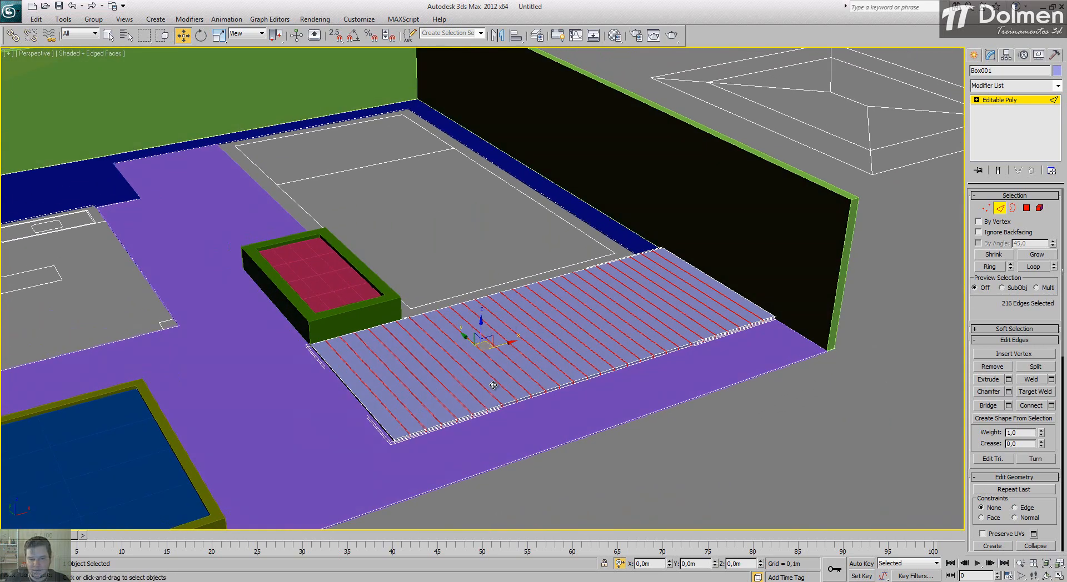
scroll(493, 385, "up", 6)
left_click(717, 421)
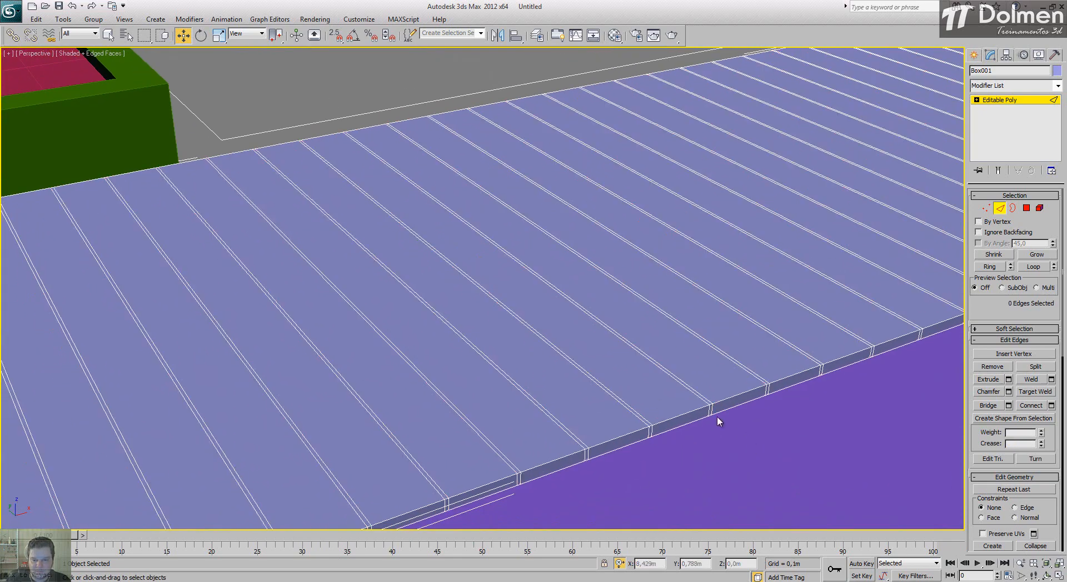
scroll(717, 415, "down", 5)
scroll(579, 369, "up", 2)
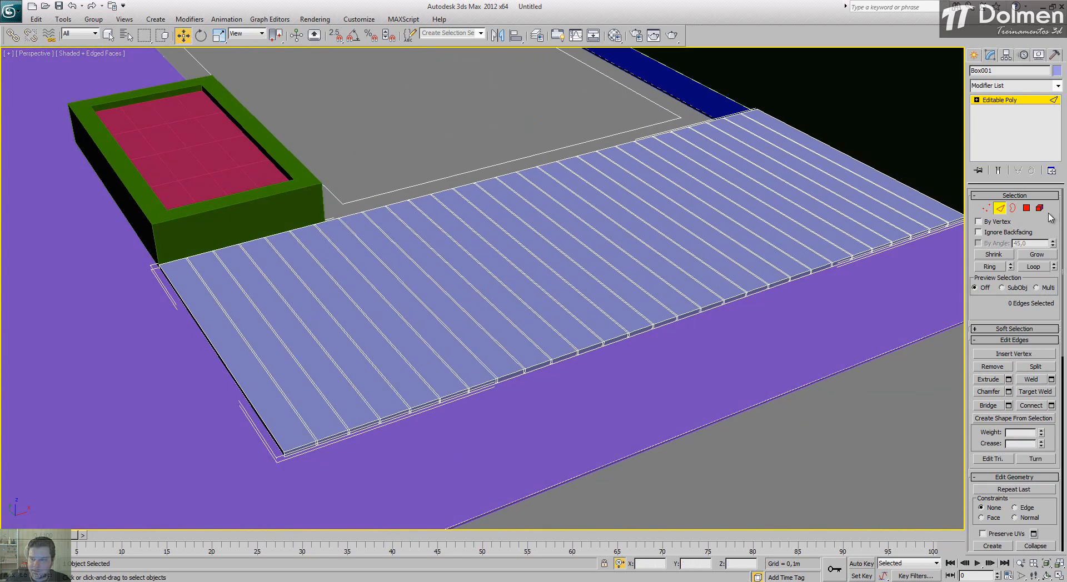
Step: In Polygon mode, select the top faces of the deck's first nine planks, starting from the planter end
left_click(1027, 208)
left_click(252, 357)
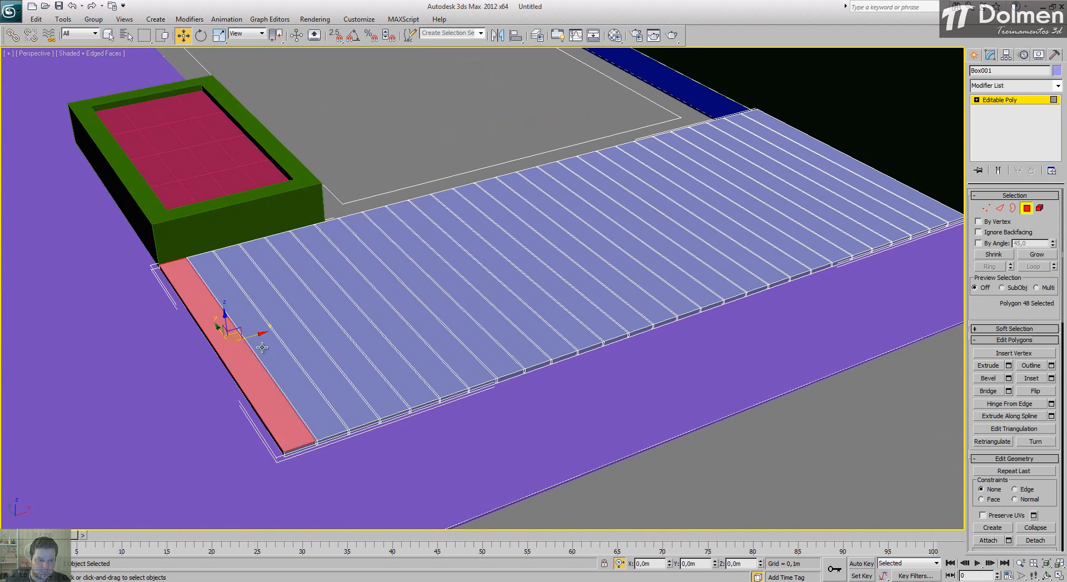
left_click(262, 347, "ctrl")
left_click(285, 337, "ctrl")
left_click(318, 325, "ctrl")
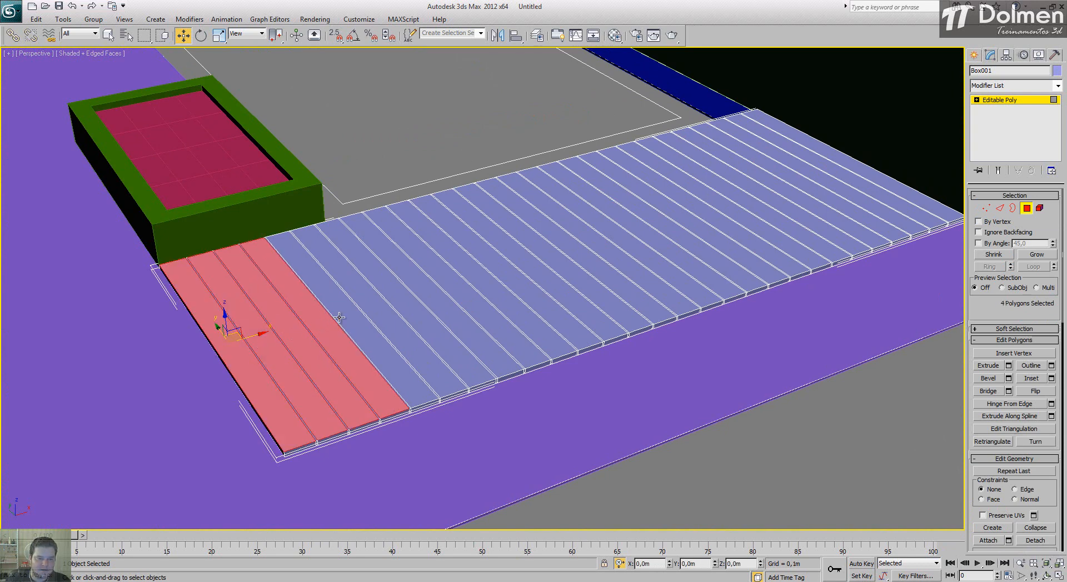
left_click(347, 316, "ctrl")
left_click(394, 301, "ctrl")
left_click(403, 298, "ctrl")
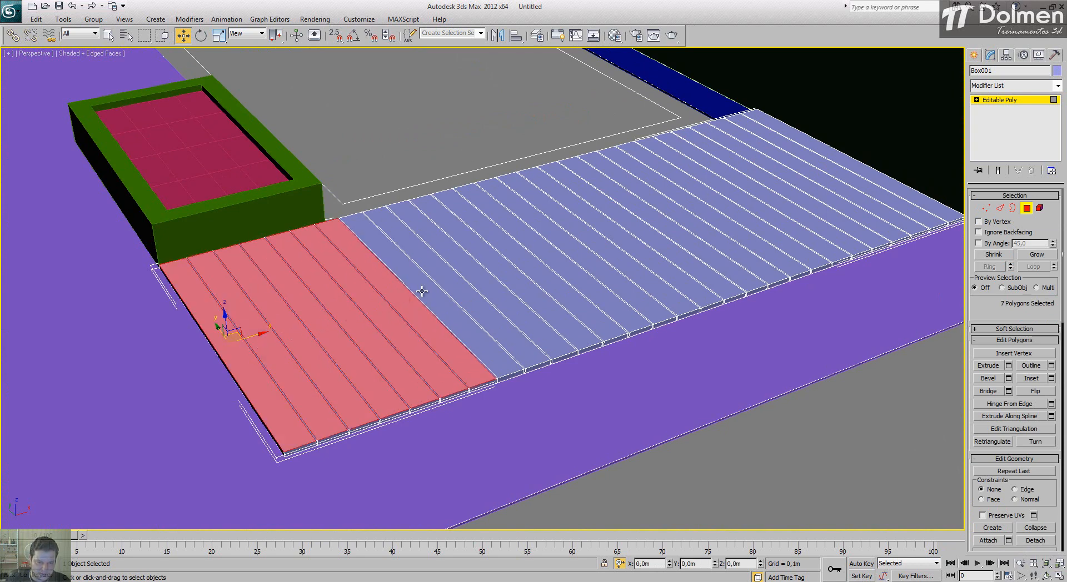
left_click(424, 290, "ctrl")
left_click(451, 286, "ctrl")
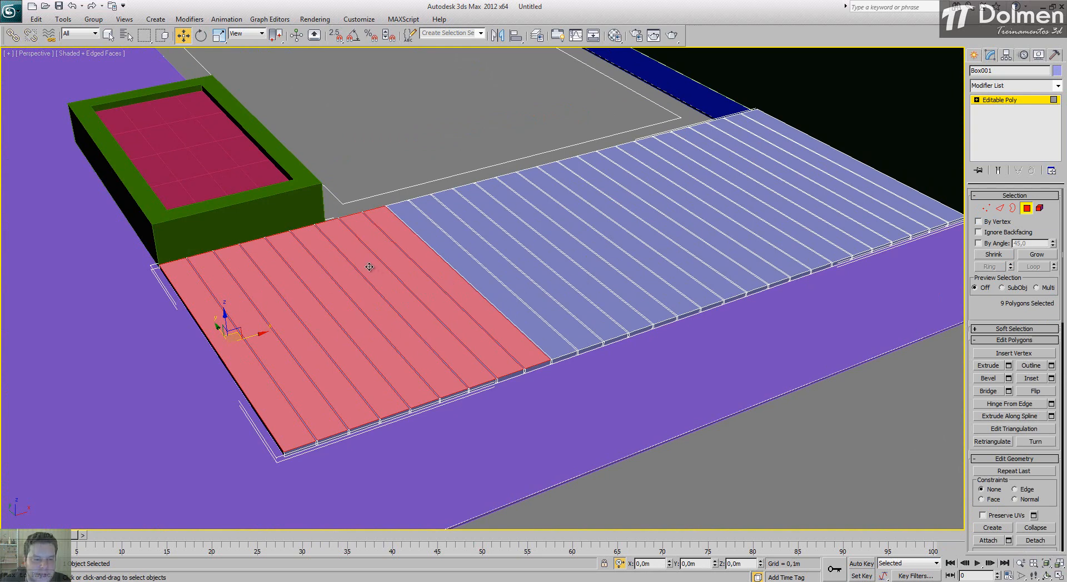
Step: Add the tenth plank's top face to the selection, undo the accidental shift of the selected faces and inspect the deck's front edge
left_click(181, 37)
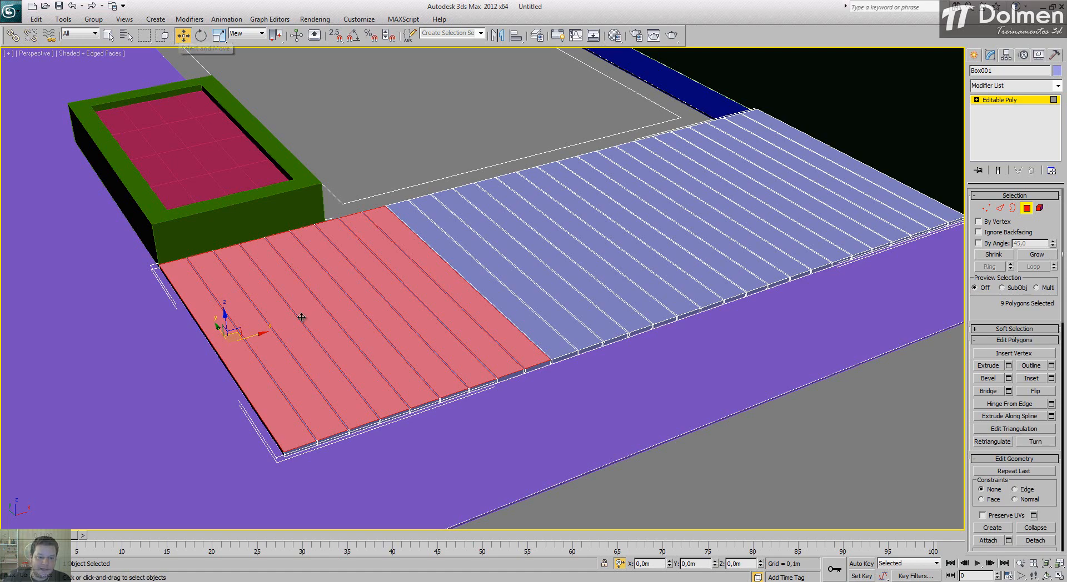
left_click(505, 298, "ctrl")
left_click_drag(505, 298, 506, 297)
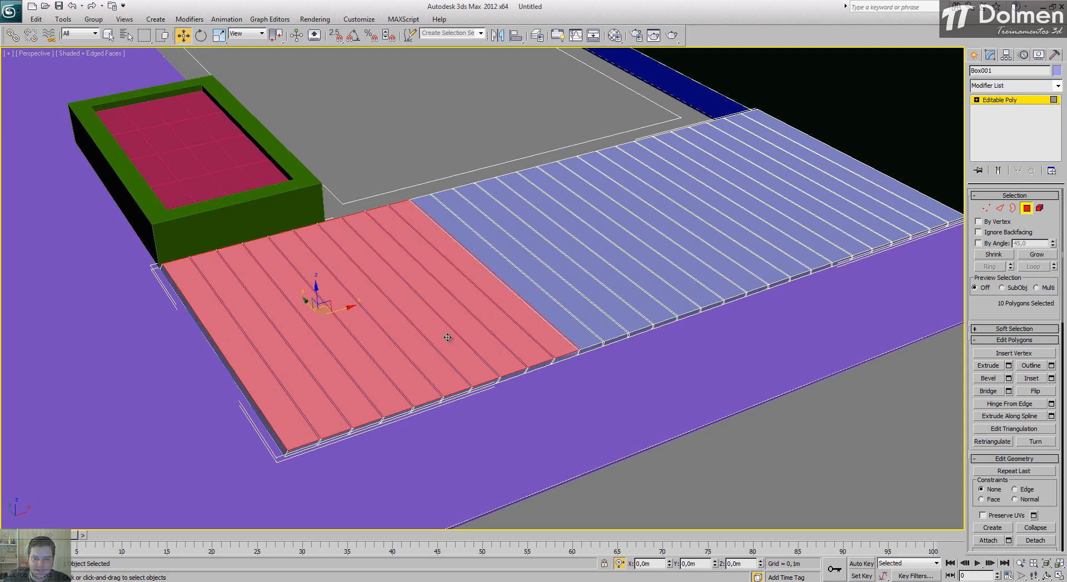
middle_click_drag(410, 346, 412, 323, "alt")
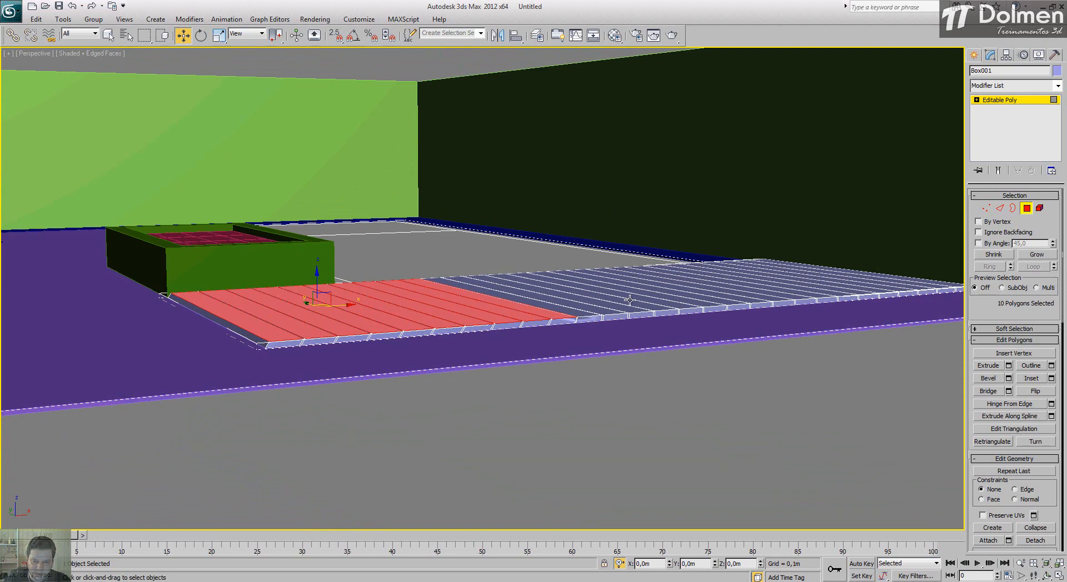
scroll(611, 308, "up", 5)
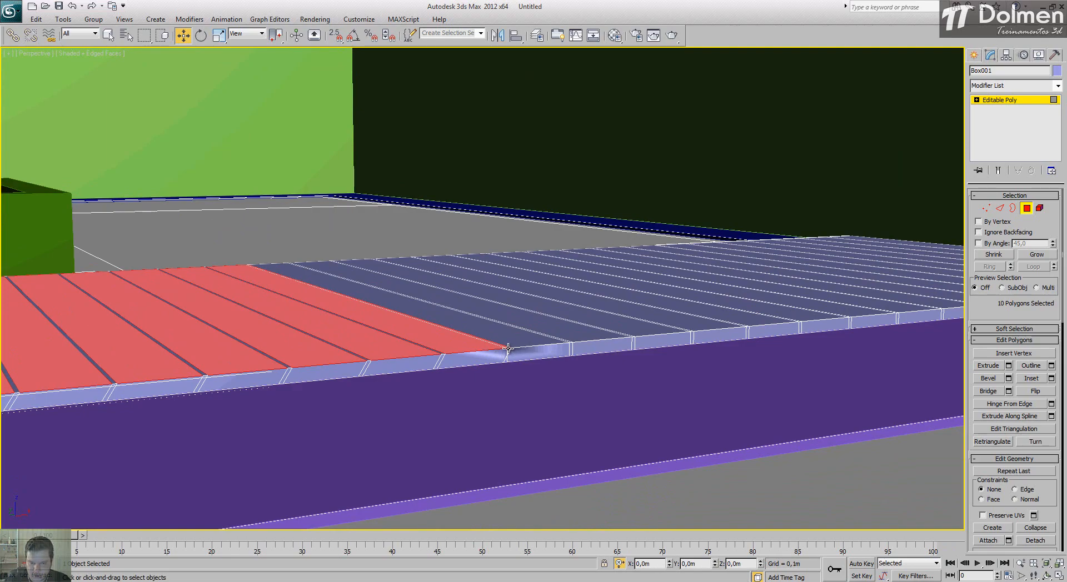
middle_click_drag(435, 310, 444, 335, "alt")
scroll(444, 335, "down", 8)
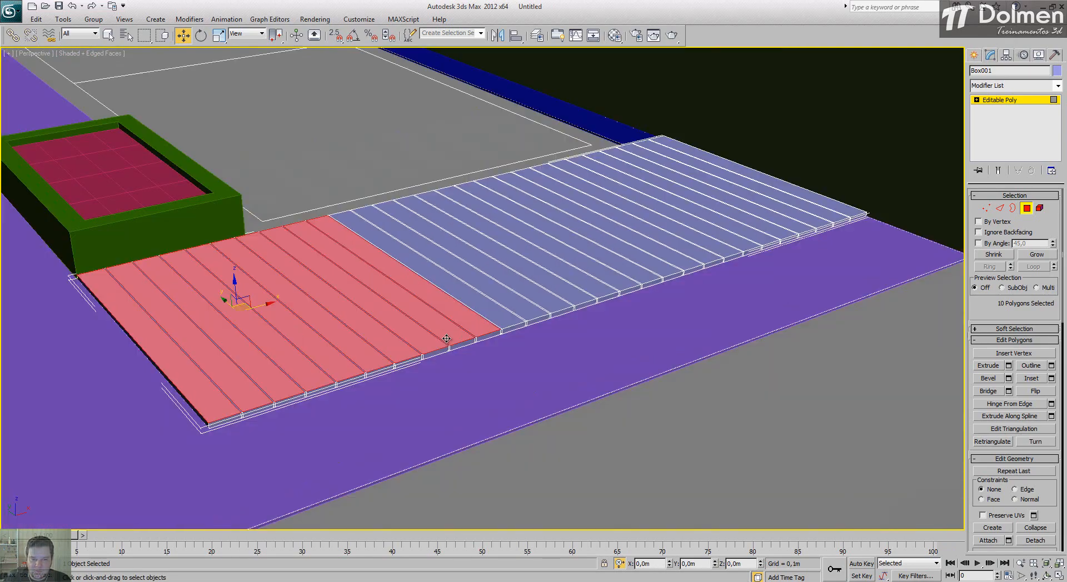
scroll(426, 336, "up", 6)
scroll(431, 305, "up", 3)
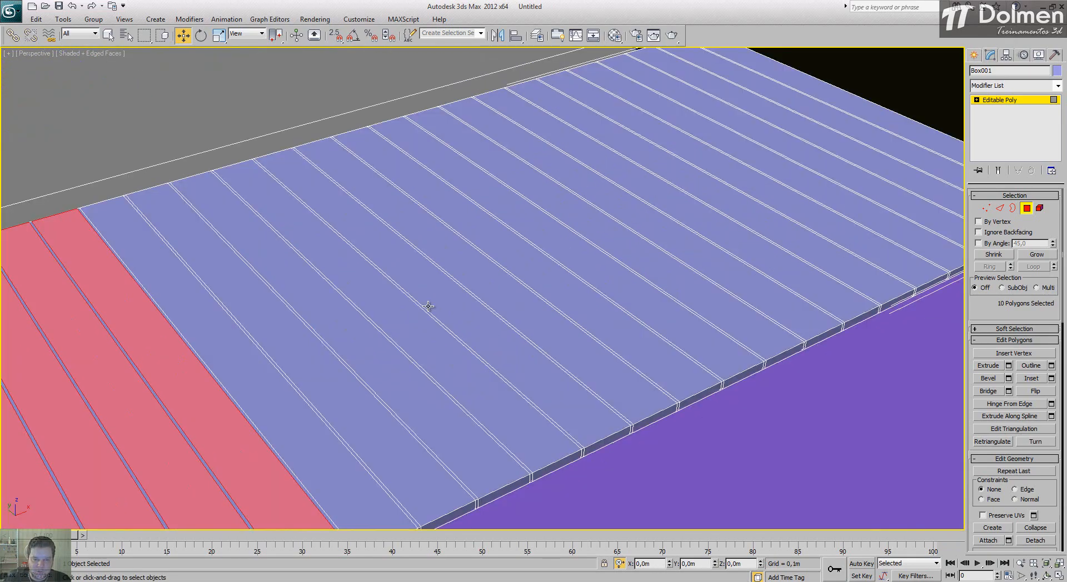
scroll(431, 305, "down", 3)
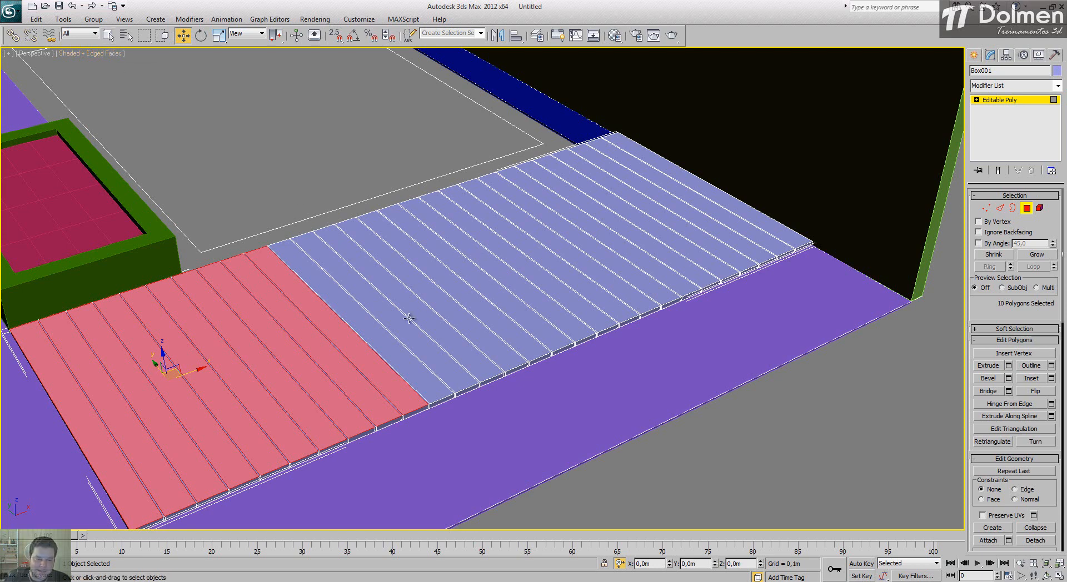
Step: Add the top faces of the remaining planks to the selection so that all 28 planks are included
left_click(393, 349, "ctrl")
left_click(409, 337, "ctrl")
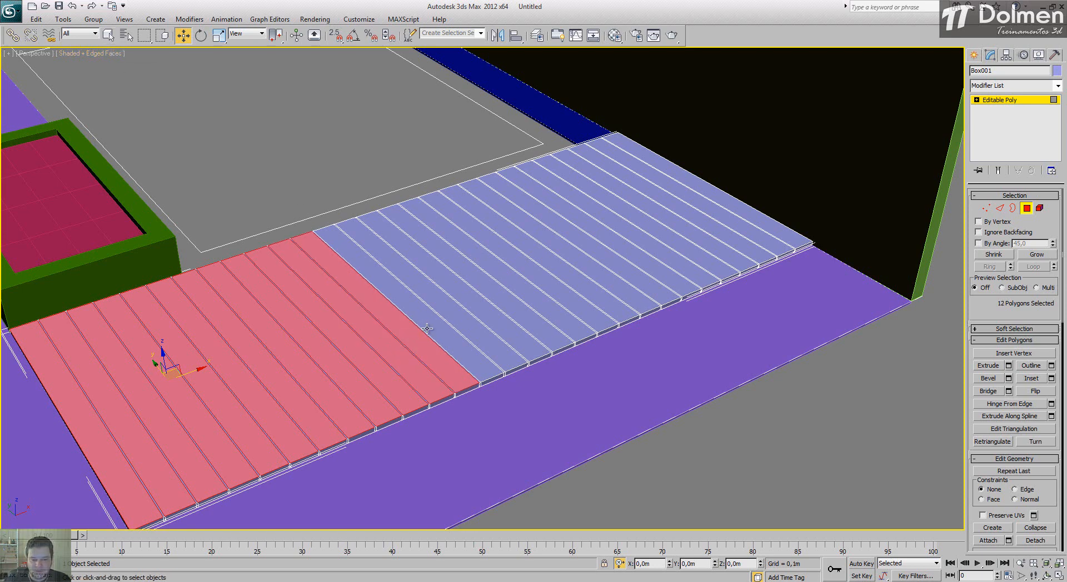
left_click(437, 326, "ctrl")
left_click(464, 318, "ctrl")
left_click(487, 309, "ctrl")
left_click(502, 304, "ctrl")
left_click(544, 295, "ctrl")
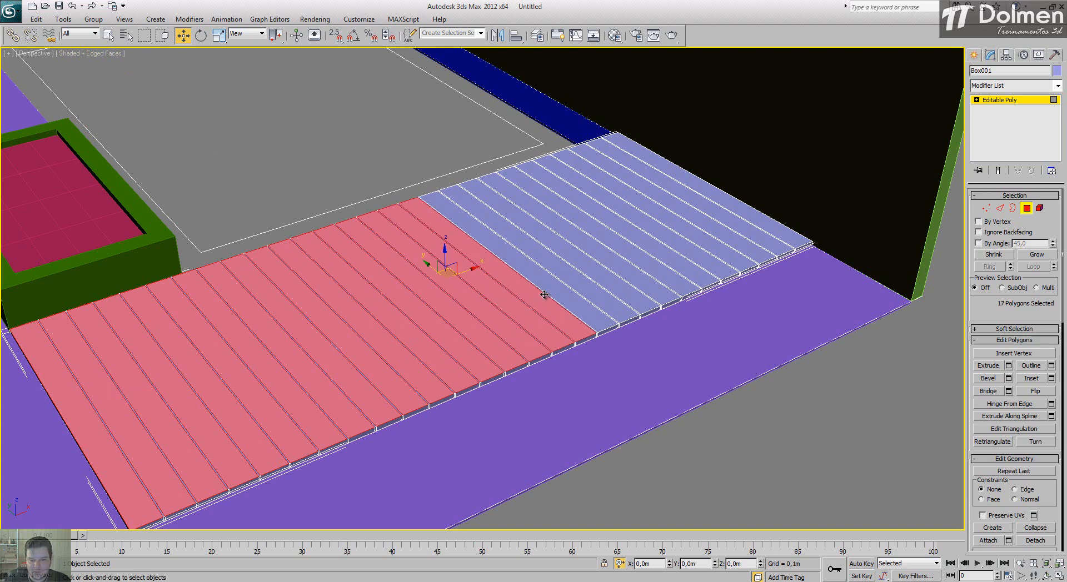
left_click(572, 288, "ctrl")
left_click(587, 284, "ctrl")
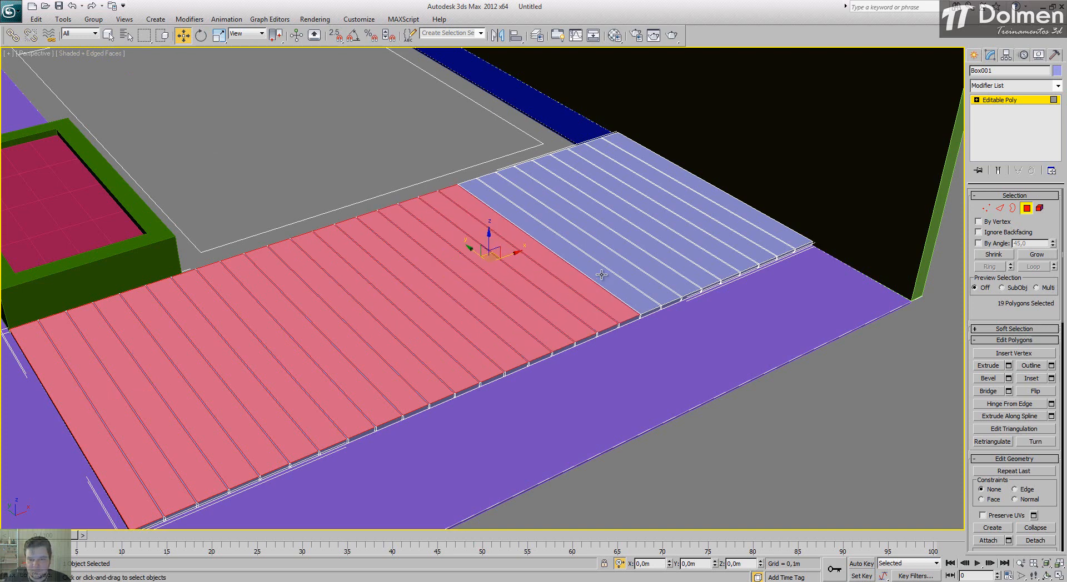
left_click(599, 244, "ctrl")
left_click(602, 242, "ctrl")
left_click(609, 235, "ctrl")
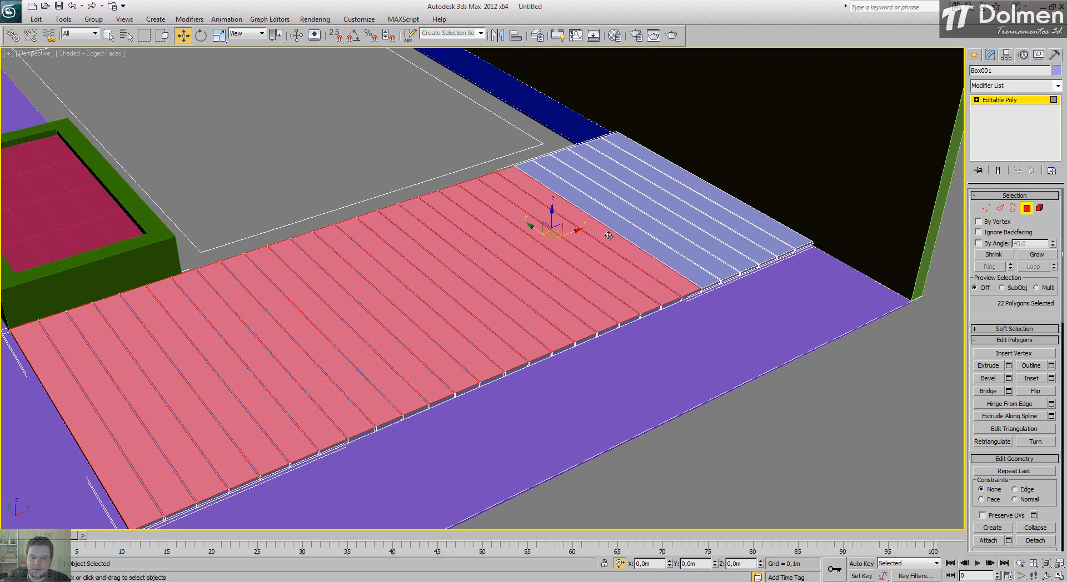
left_click(623, 229, "ctrl")
left_click(643, 219, "ctrl")
left_click(662, 212, "ctrl")
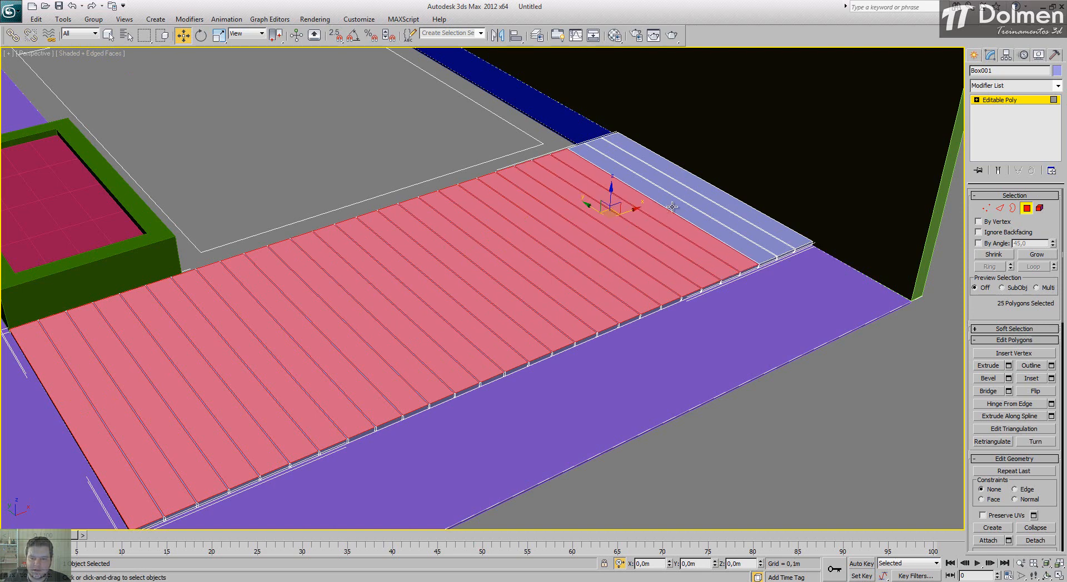
left_click(670, 208, "ctrl")
left_click(692, 199, "ctrl")
left_click(707, 191, "ctrl")
middle_click_drag(552, 301, 578, 297)
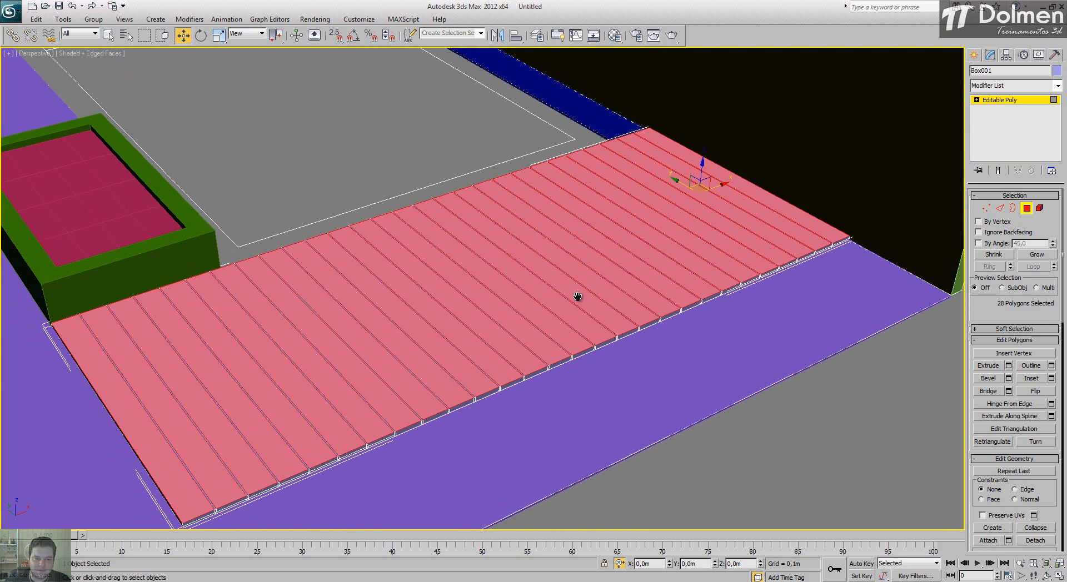
Step: Extrude the selected plank faces by 0,015 m, then leave Polygon mode and deselect the deck
left_click(1009, 366)
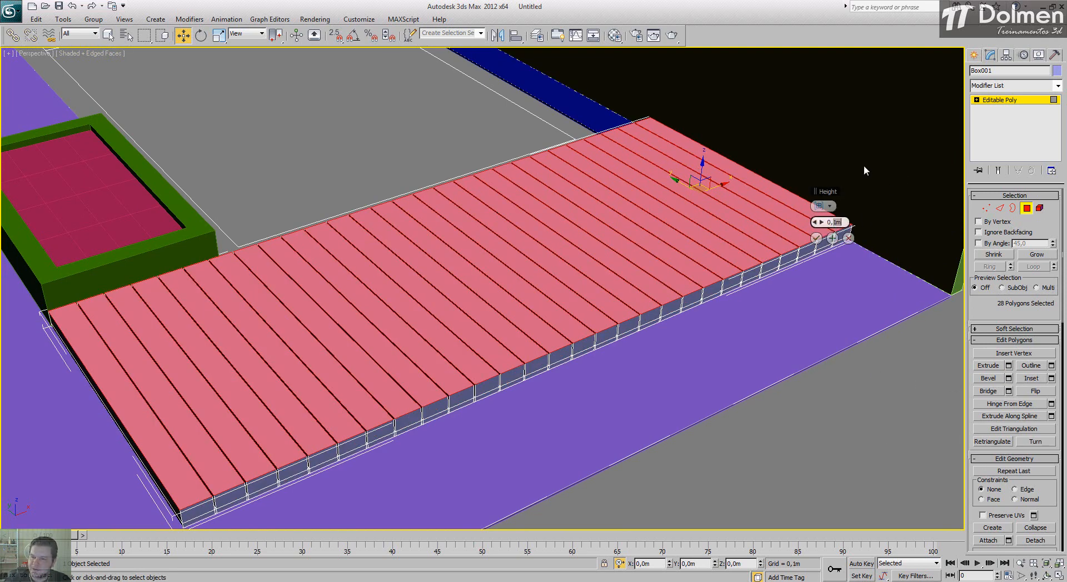
type("0,015")
key("Return")
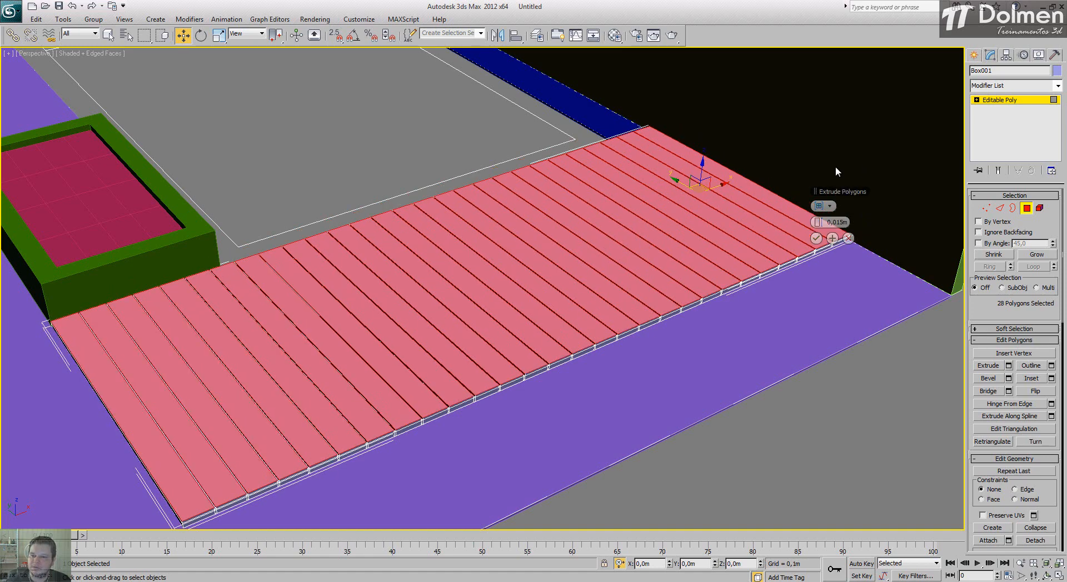
left_click(816, 238)
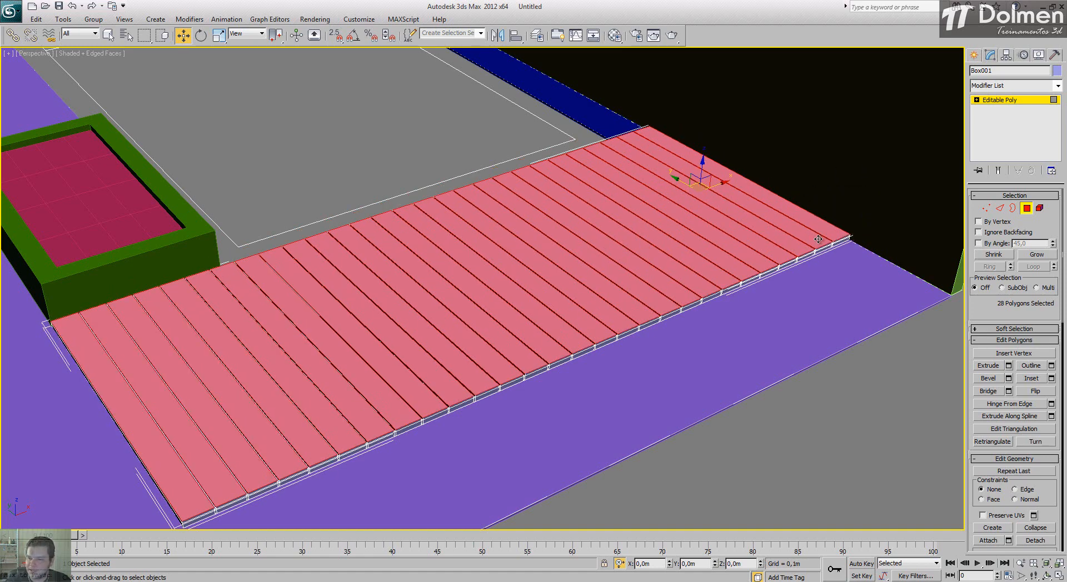
left_click(1028, 209)
left_click(862, 404)
Step: Review the whole site in Perspective and enlarge the Top view around the large rectangular outline behind the deck
middle_click_drag(364, 374, 449, 336)
scroll(448, 336, "down", 6)
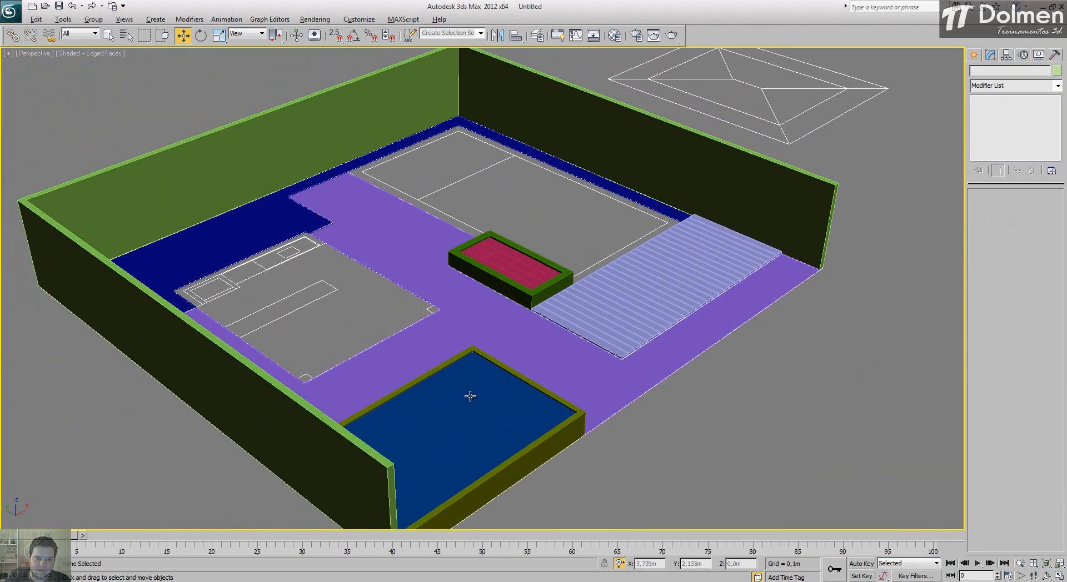
mouse_move(470, 396)
middle_mouse_down("alt")
mouse_move(433, 398)
mouse_move(454, 402)
middle_mouse_up("alt")
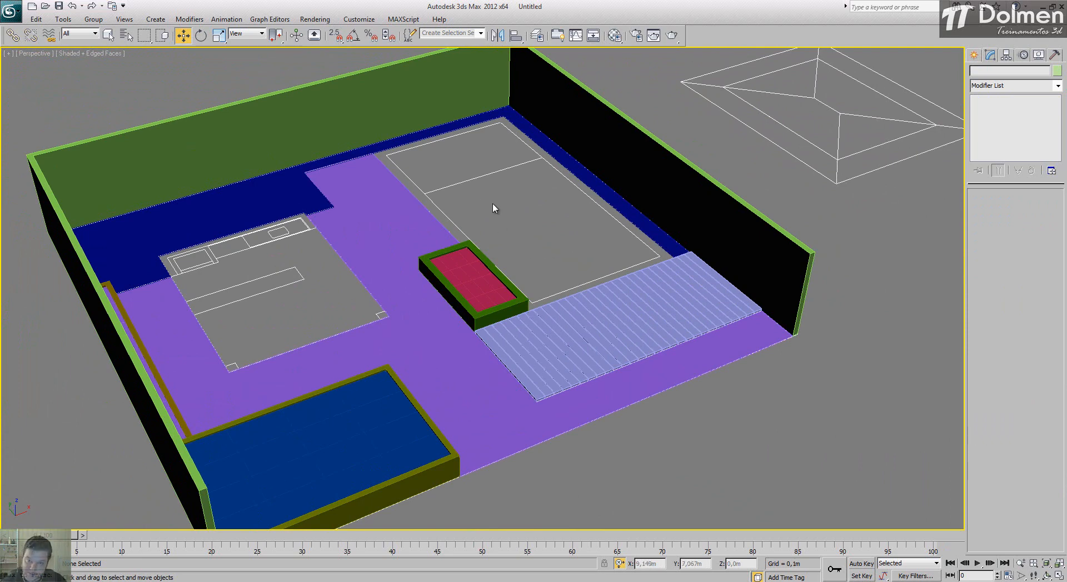
left_click(1059, 576)
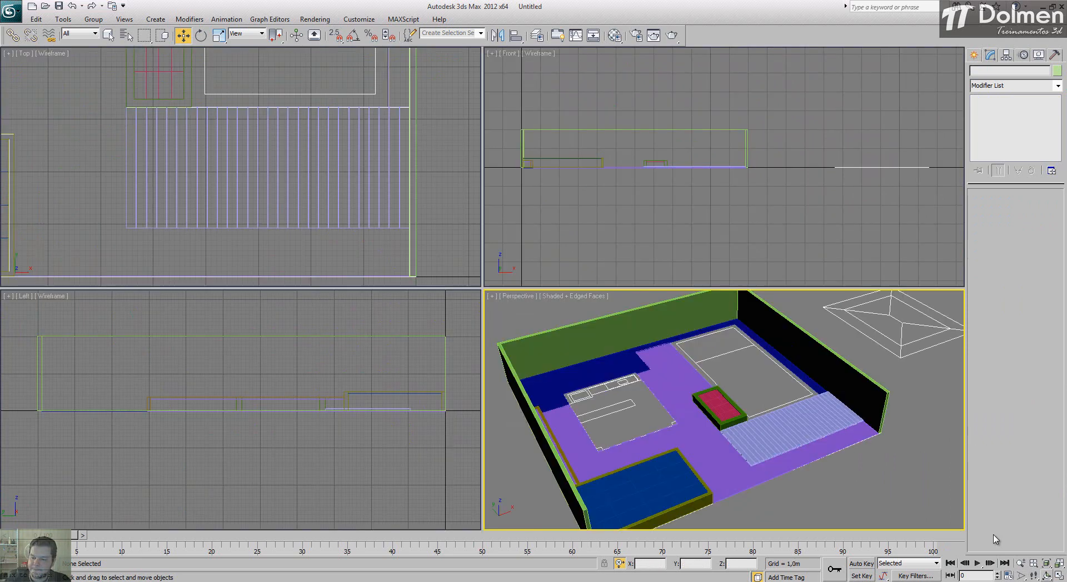
middle_click_drag(287, 117, 250, 207)
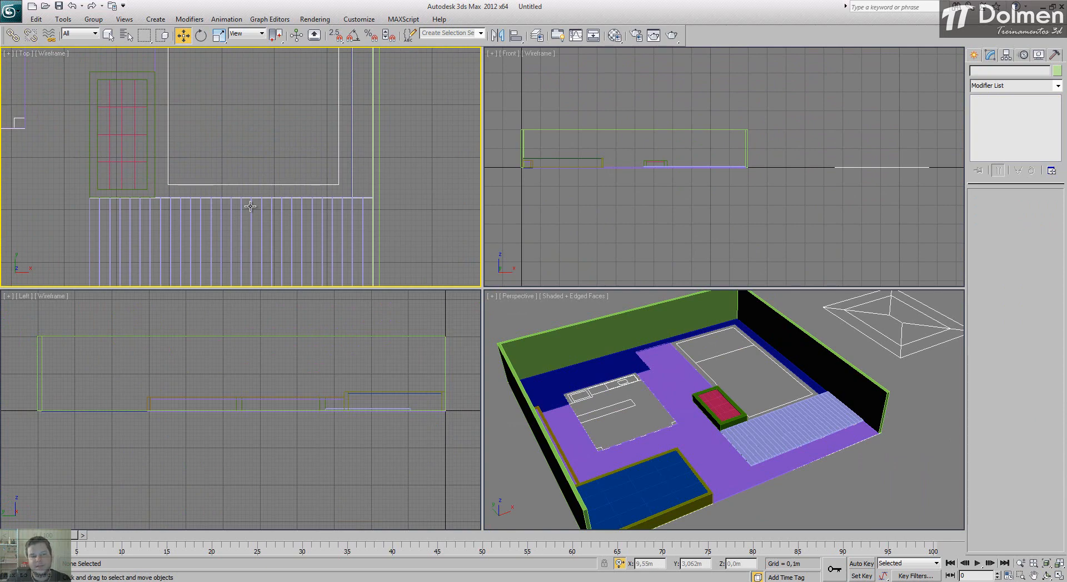
middle_click_drag(321, 166, 326, 203)
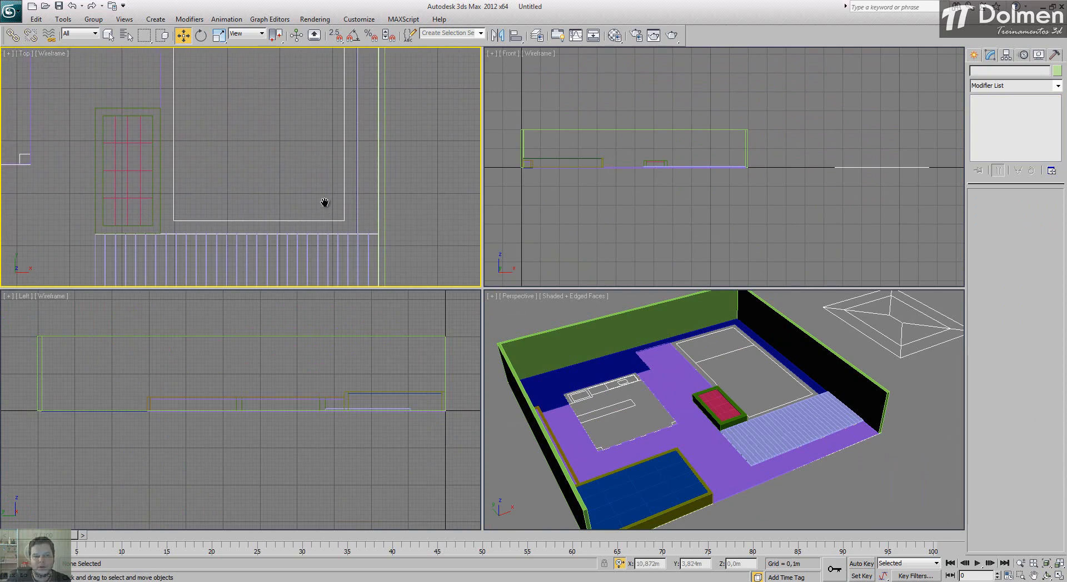
left_click(1059, 575)
scroll(532, 211, "down", 3)
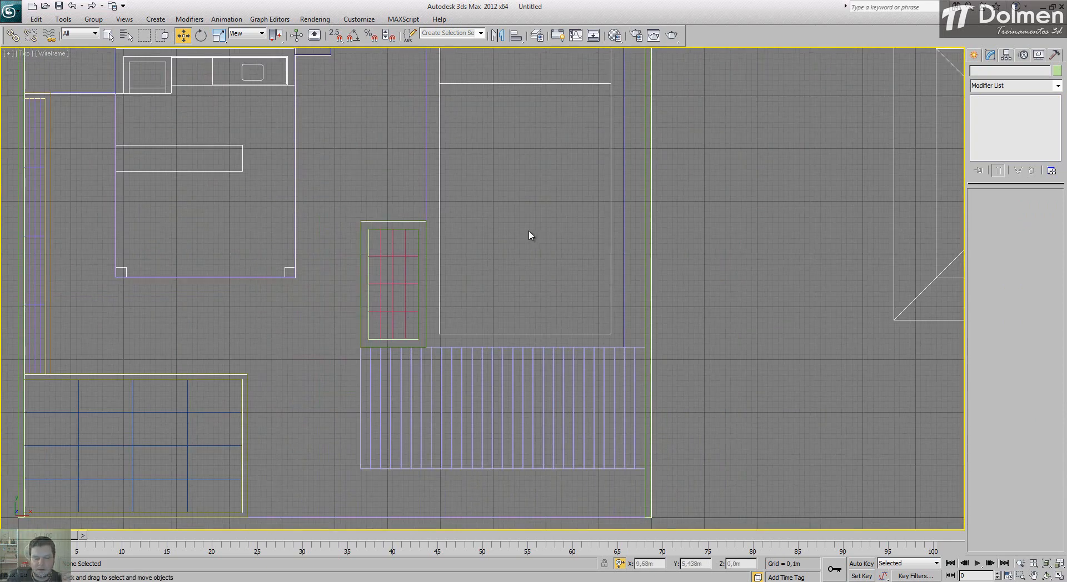
middle_click_drag(531, 234, 489, 305)
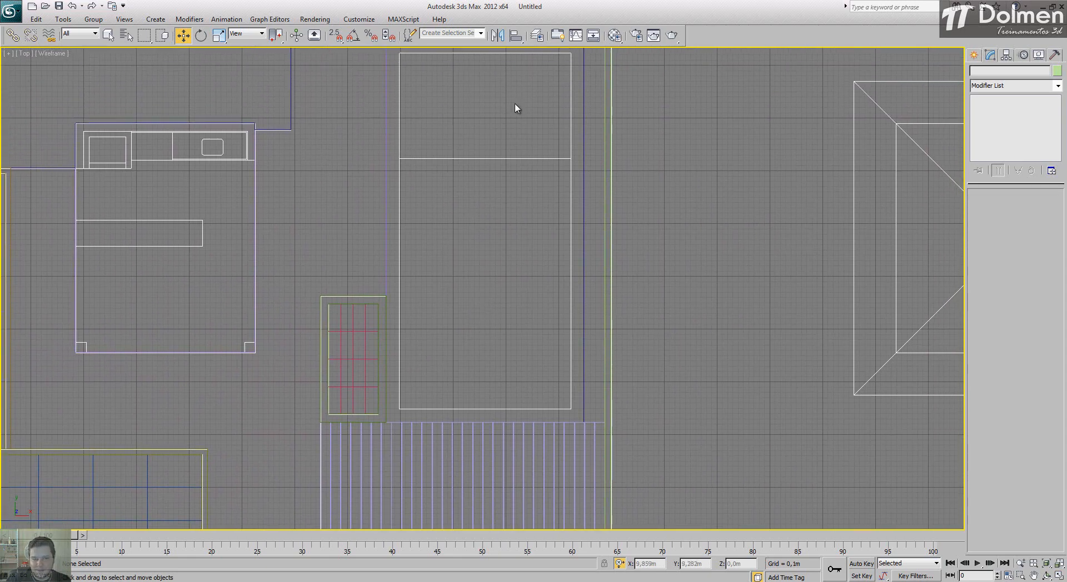
middle_click_drag(432, 115, 420, 138)
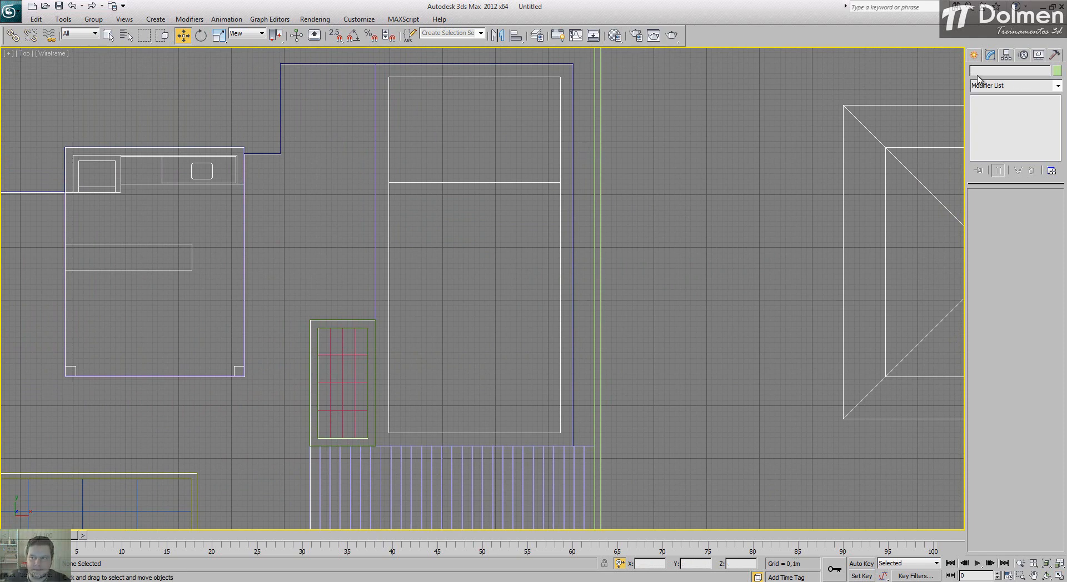
Step: With snapping on, draw a Rectangle spline about 6,75 m long and 3,25 m wide over the large outline behind the deck, then turn snapping off
left_click(974, 55)
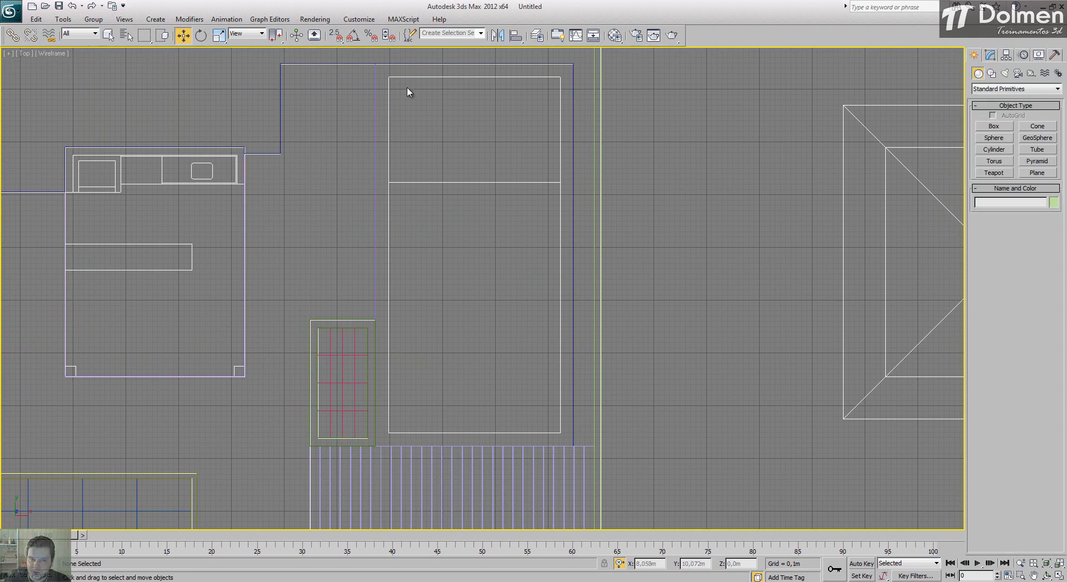
left_click(992, 74)
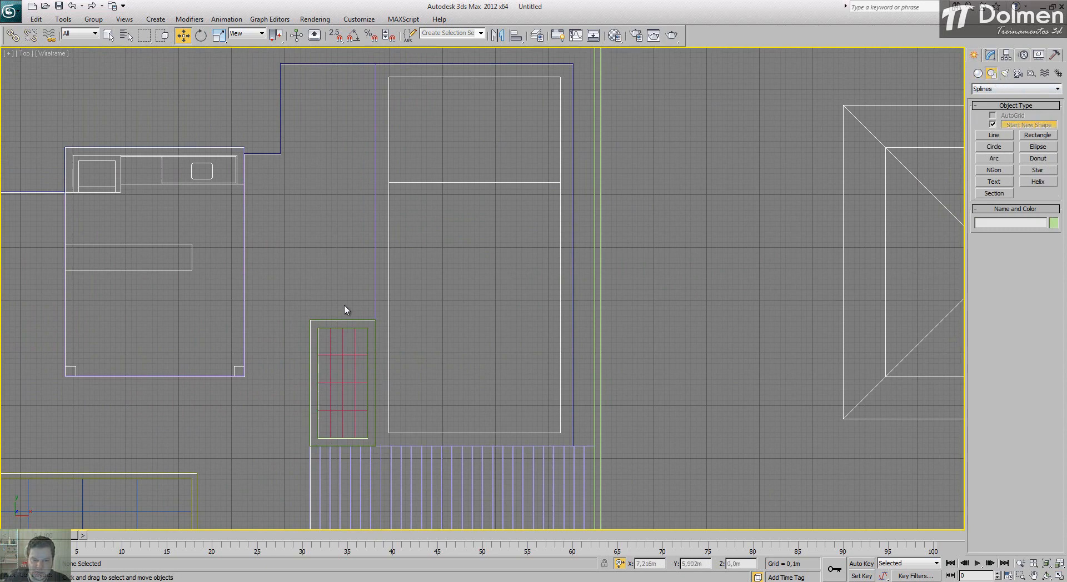
left_click(1035, 135)
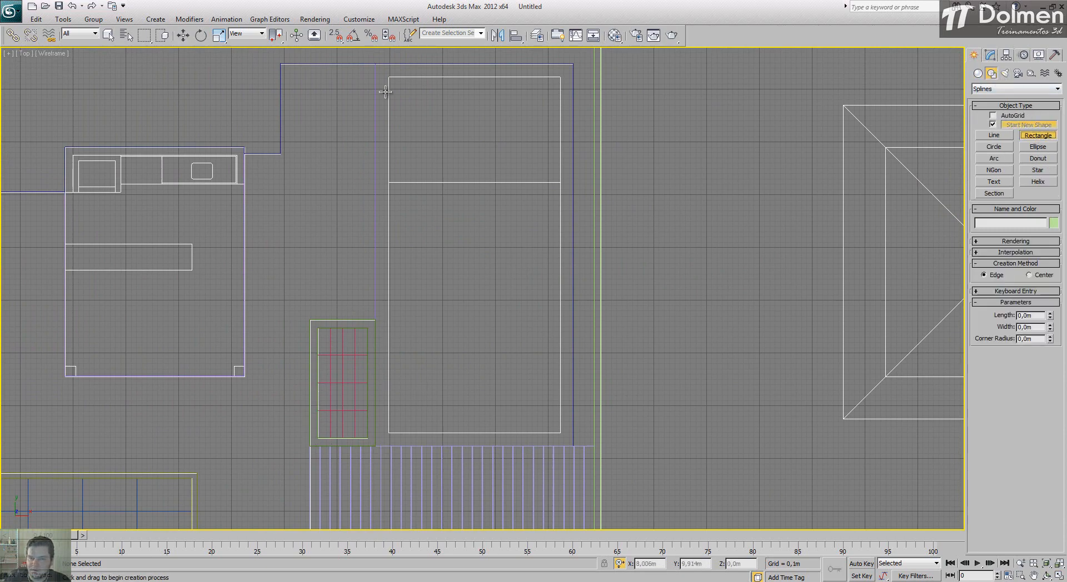
key("s")
left_click_drag(391, 77, 560, 433)
key("s")
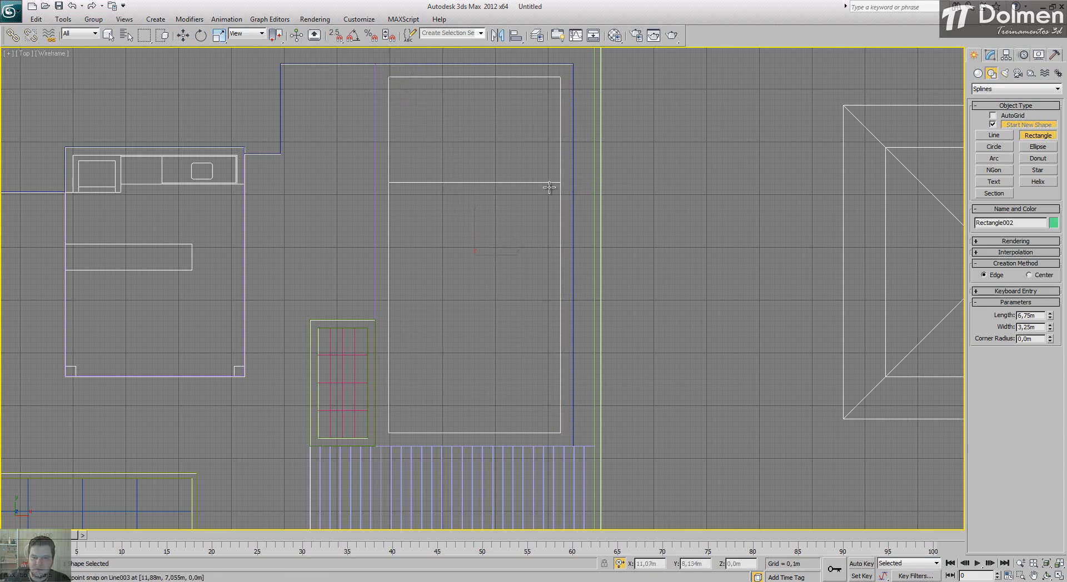
Step: End rectangle creation and convert the new rectangle to an Editable Spline
right_click(553, 191)
right_click(550, 189)
mouse_move(607, 295)
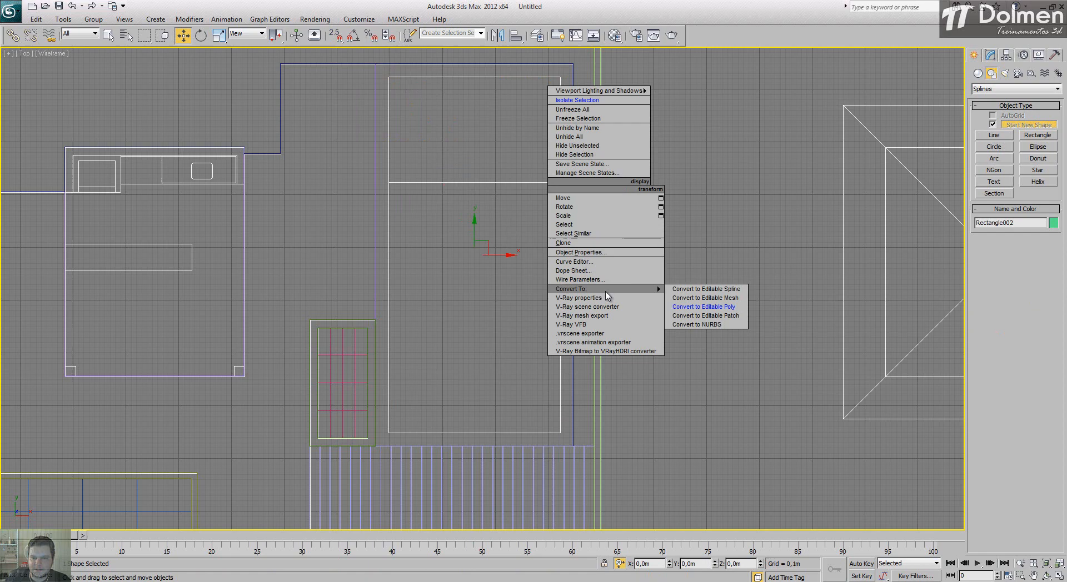
left_click(715, 289)
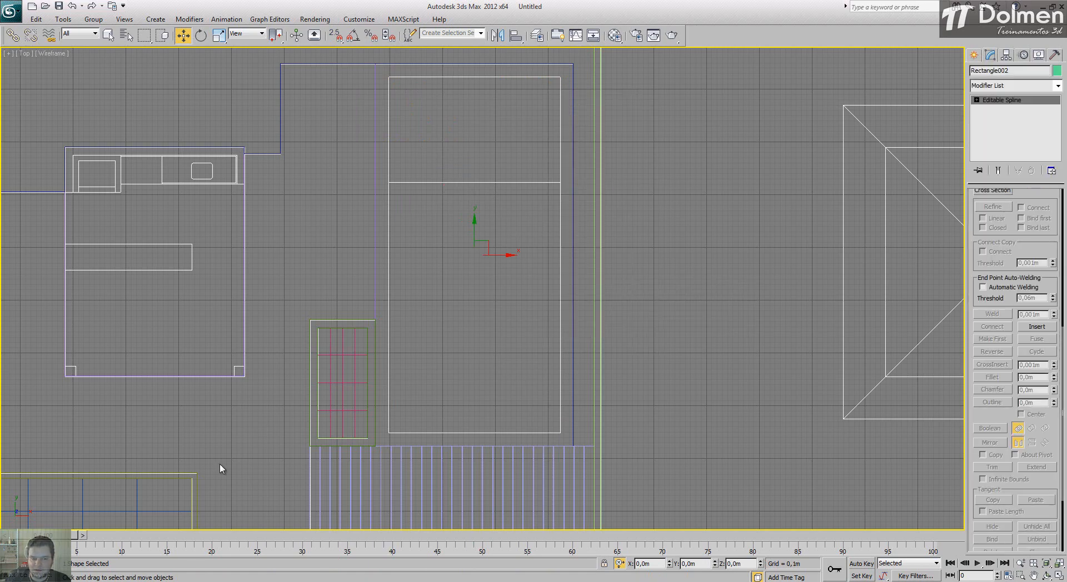
Step: Switch to the AutoCAD plan ModelagemLazer.dwg and measure the border width between the large inner rectangle and its surrounding outline
key("alt+Tab")
scroll(573, 317, "down", 10)
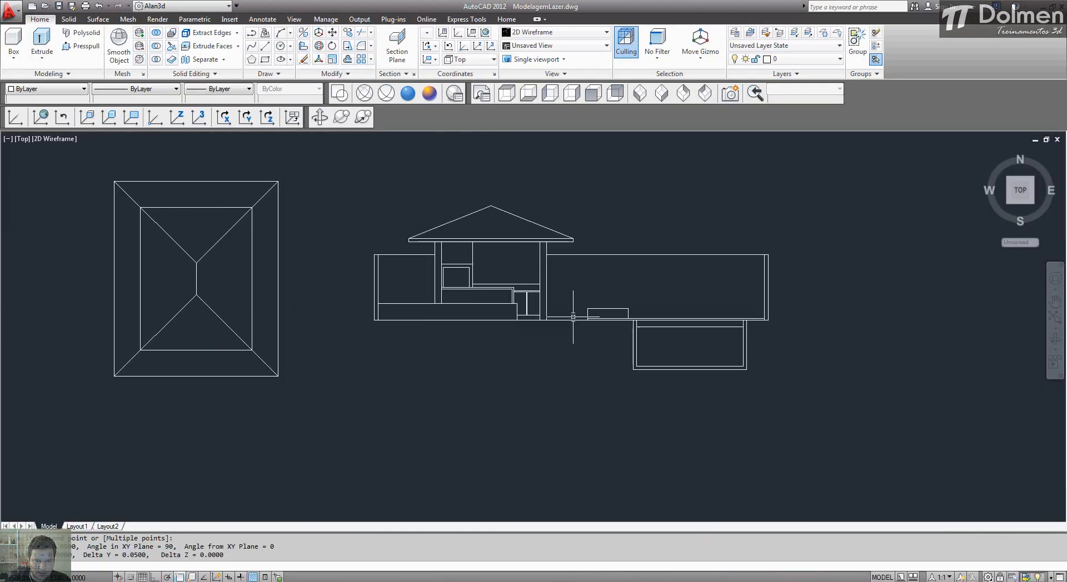
middle_click_drag(272, 281, 749, 307)
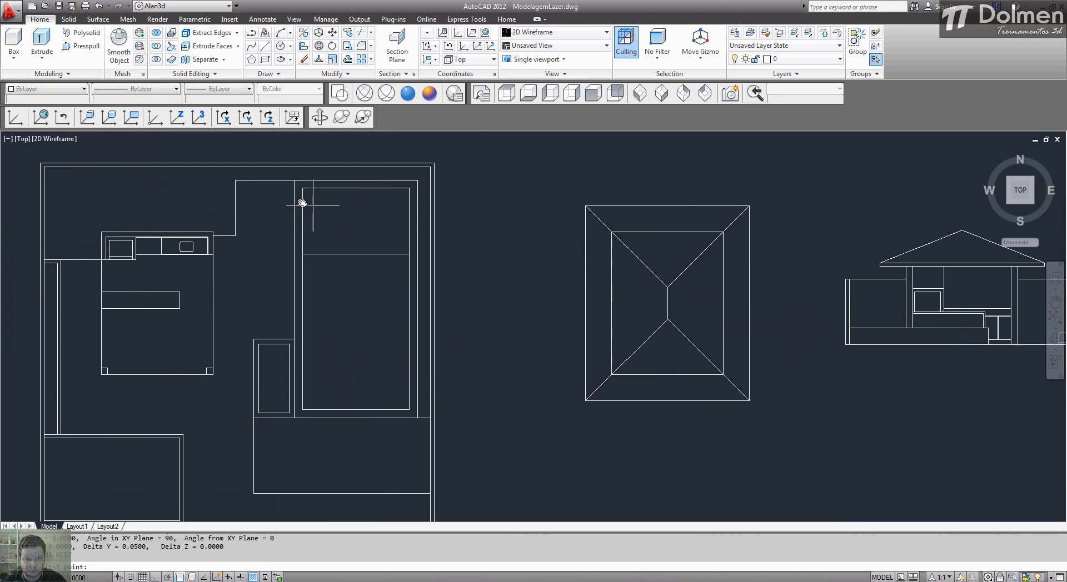
scroll(301, 198, "up", 5)
left_click(296, 205)
left_click(278, 203)
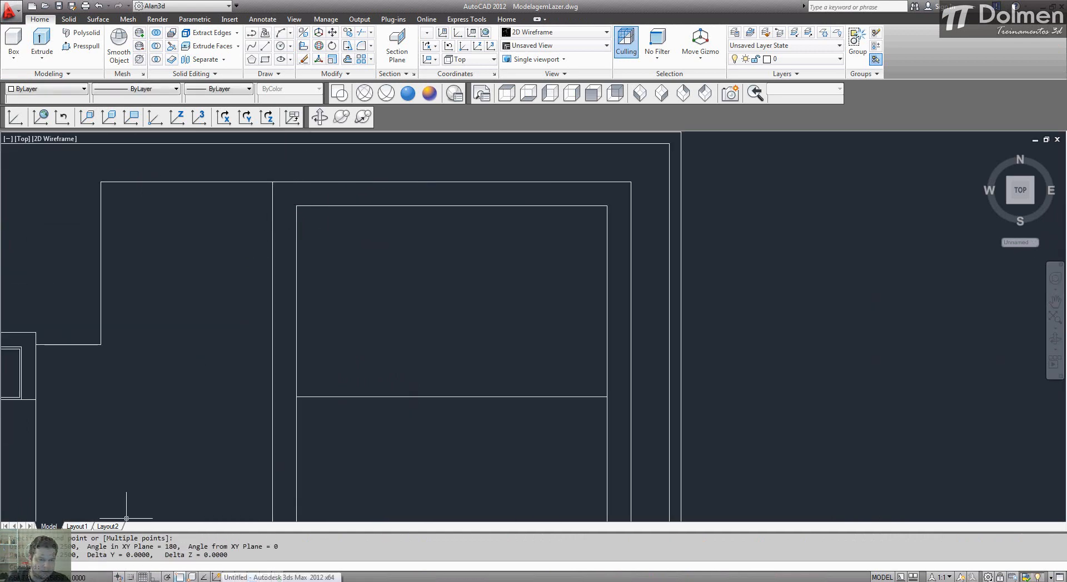
Step: Back in 3ds Max, outline the large rectangle's spline outward by 0,25 m at Spline level
key("alt+Tab")
left_click_drag(1046, 196, 1032, 368)
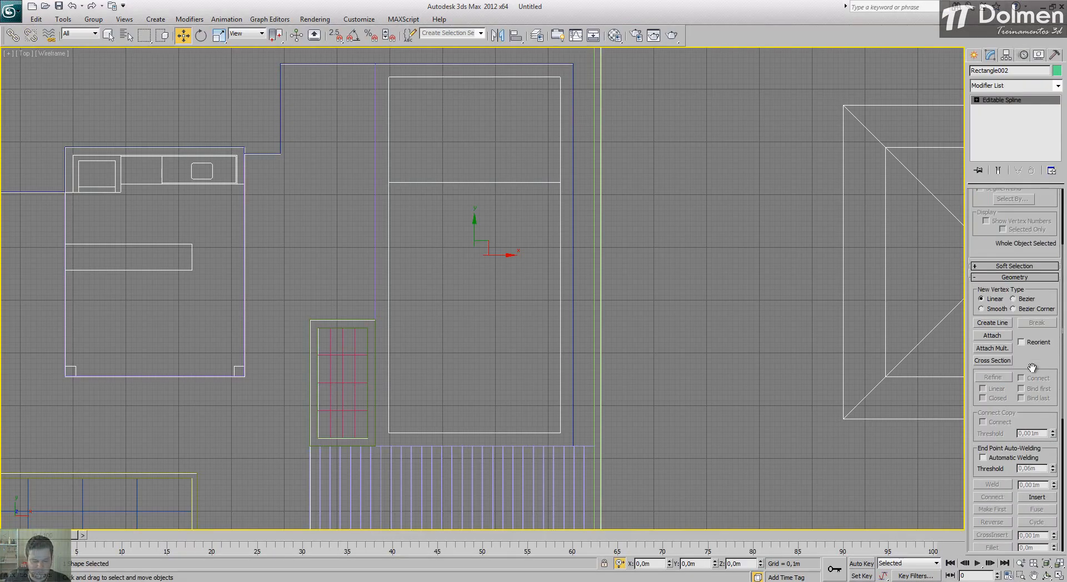
key("3")
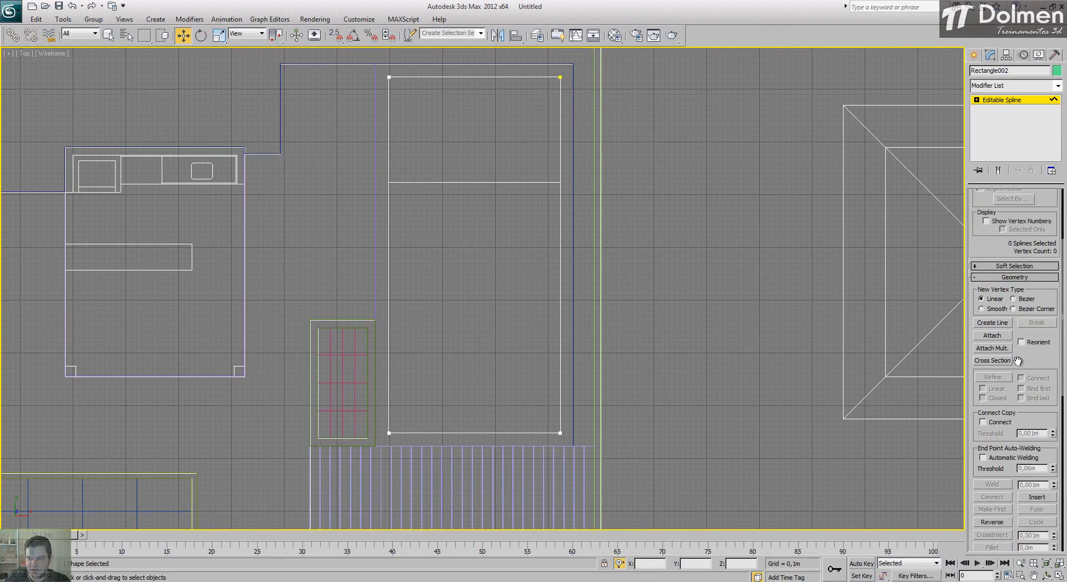
scroll(1047, 377, "down", 8)
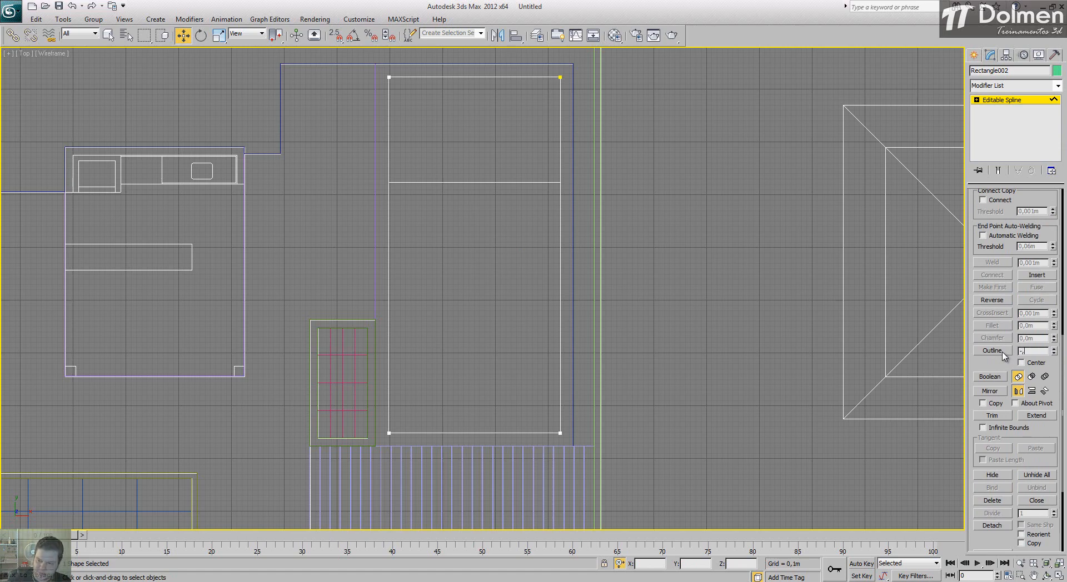
type("25")
key("Return")
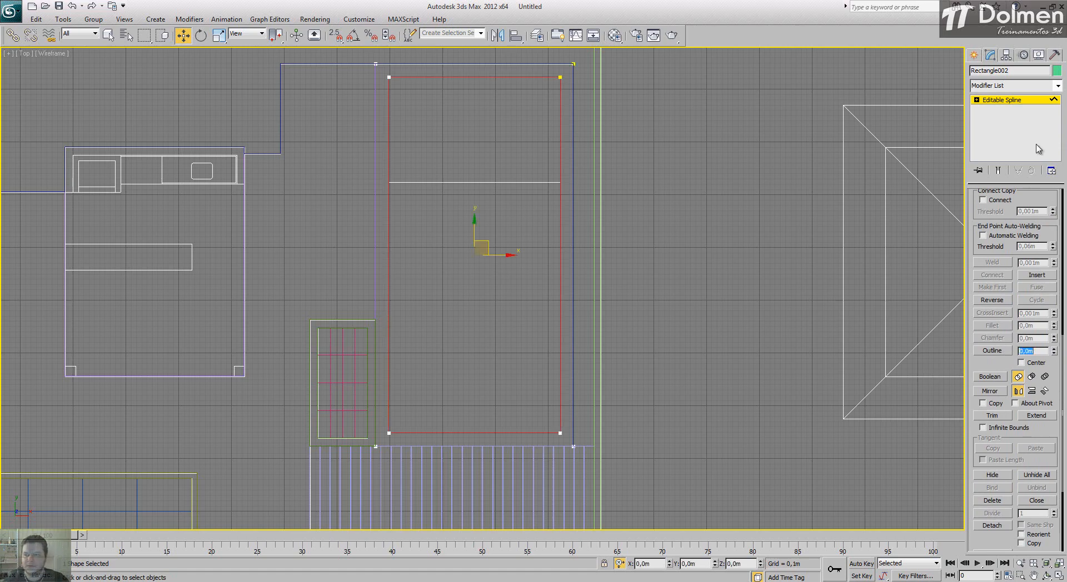
Step: Leave Spline level and apply an Extrude modifier to the outlined border with an amount of 0,02 m
left_click(1013, 101)
left_click(1015, 89)
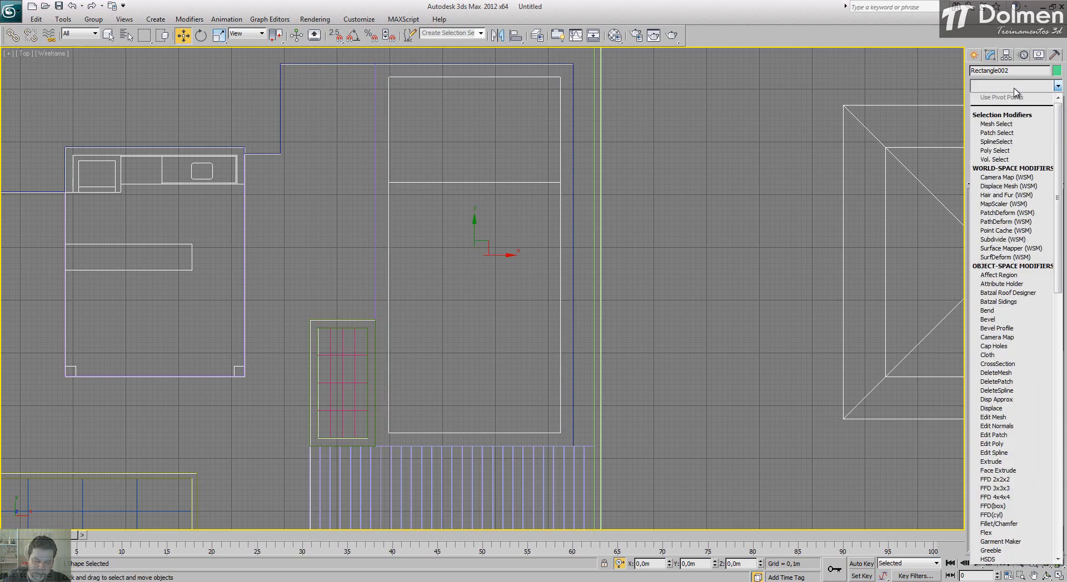
key("e")
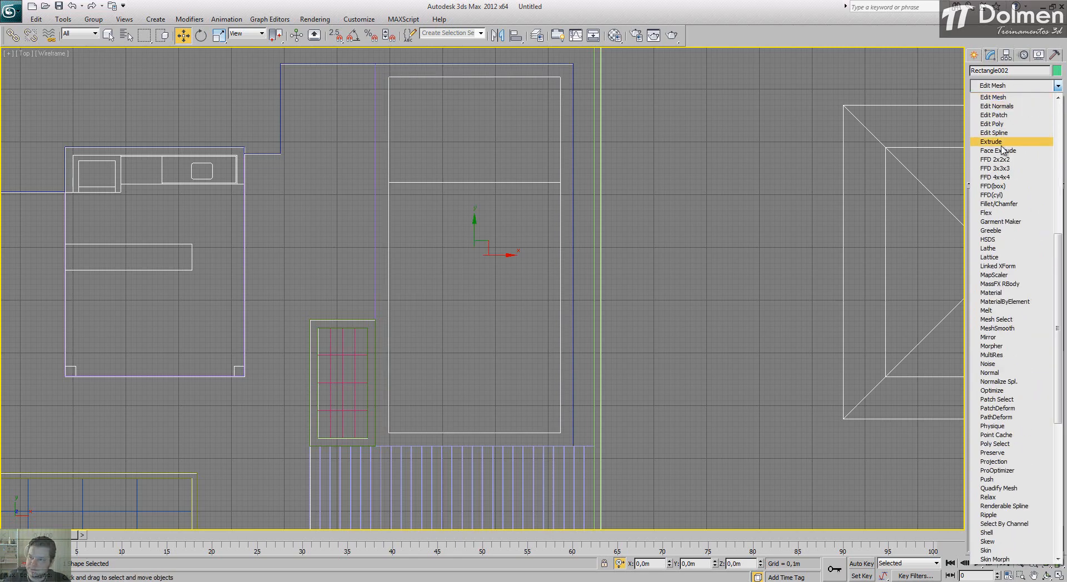
left_click(990, 142)
left_click_drag(1022, 210, 1058, 210)
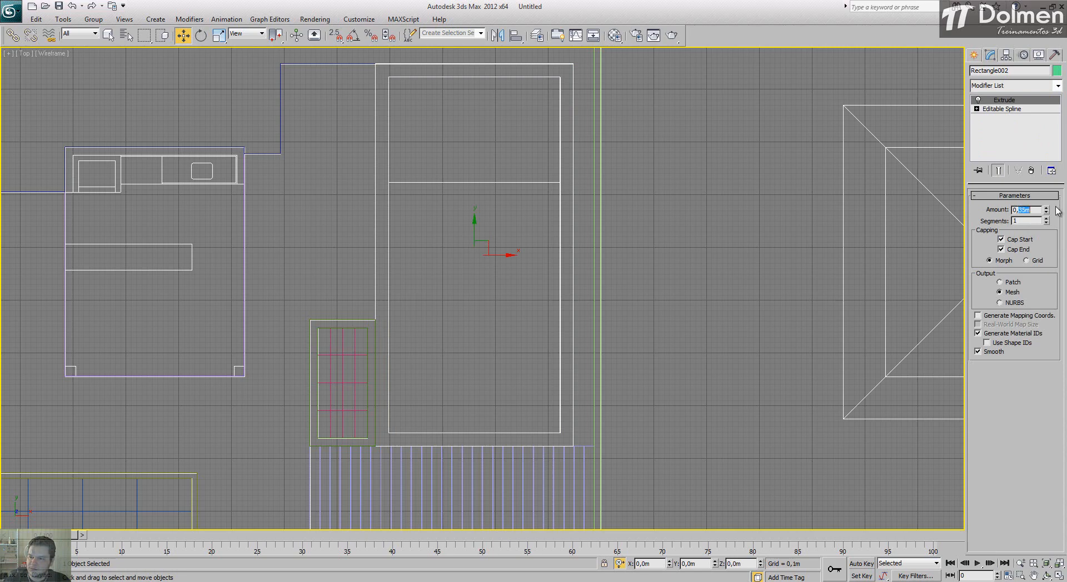
type("0,02")
key("Return")
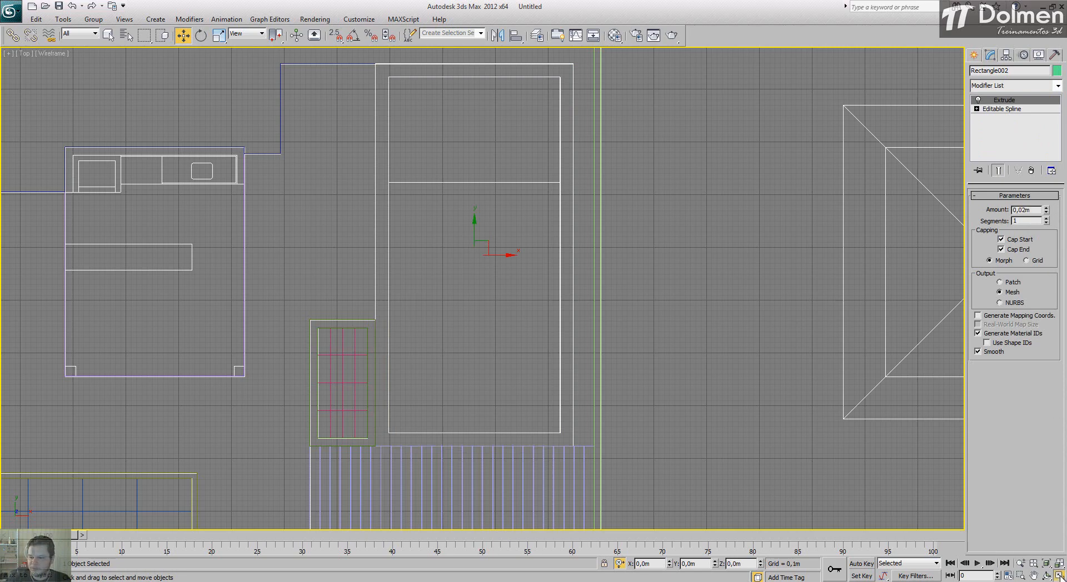
Step: Examine the extruded border and whole site in Perspective, and enlarge the Top view around the large rectangle
left_click(1059, 575)
scroll(712, 369, "up", 10)
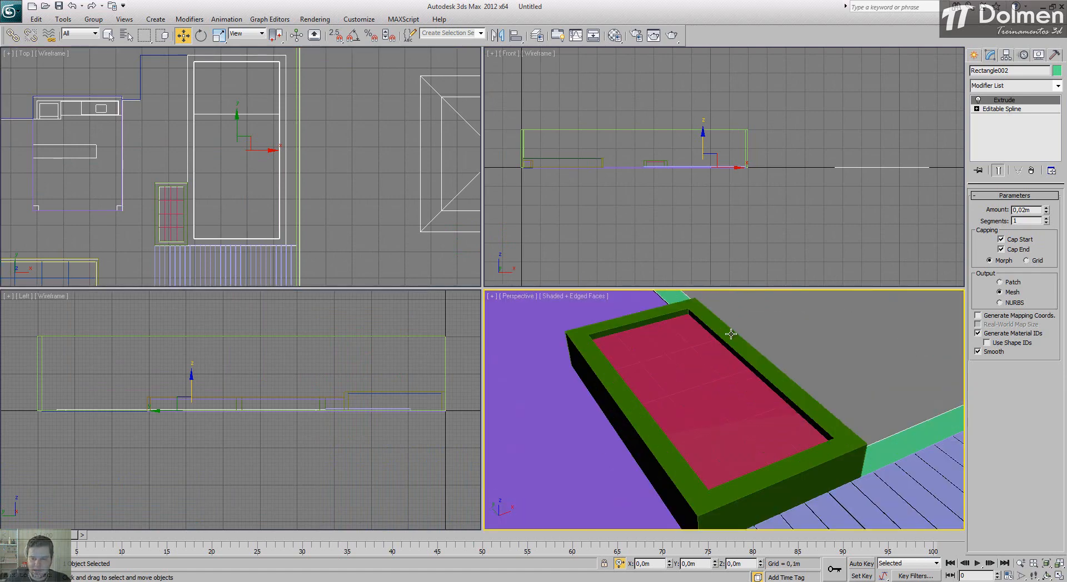
scroll(740, 459, "up", 10)
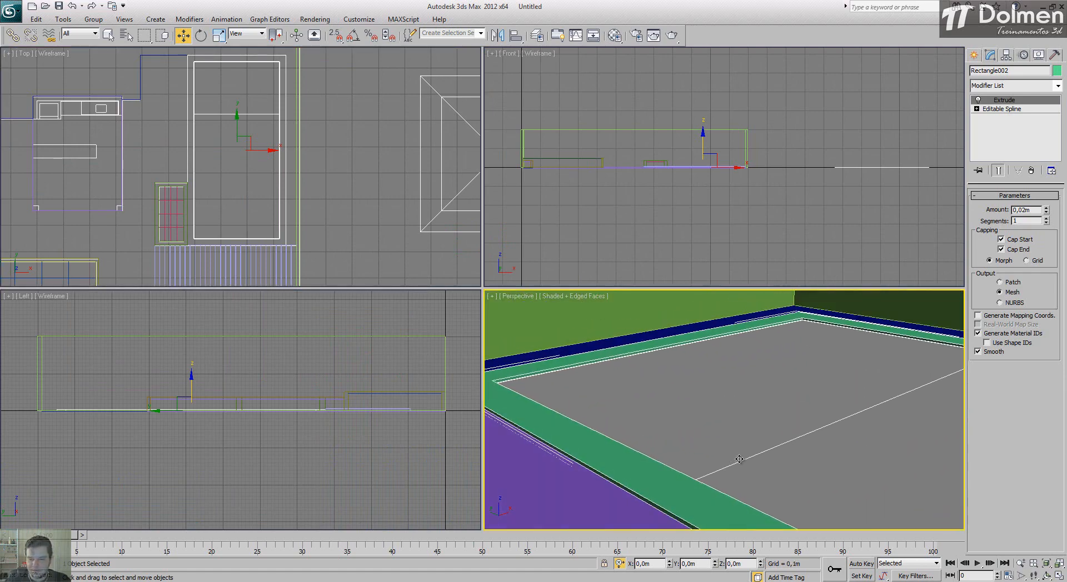
scroll(728, 423, "up", 5)
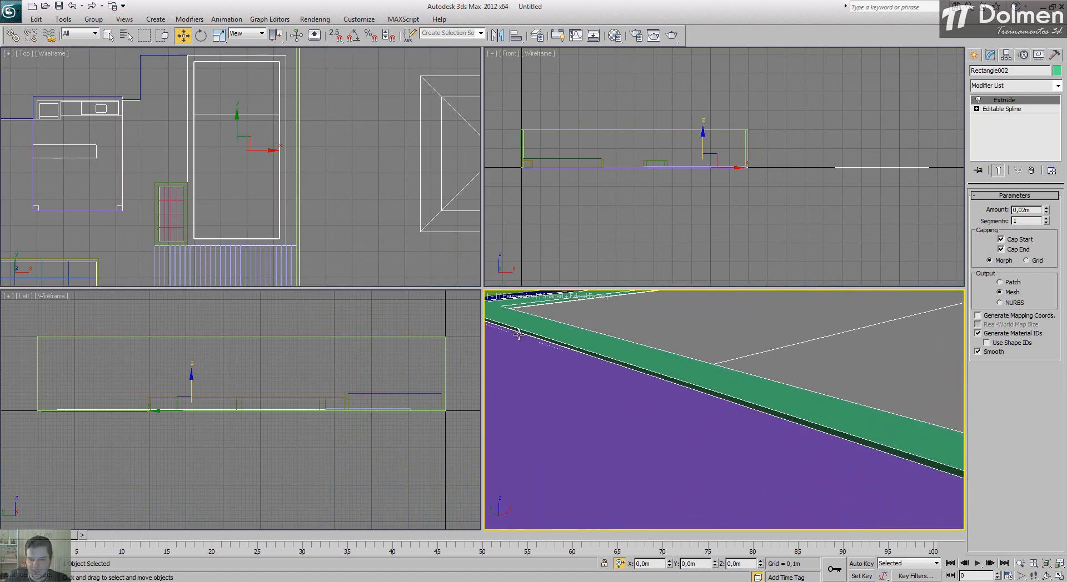
middle_click_drag(518, 334, 631, 407)
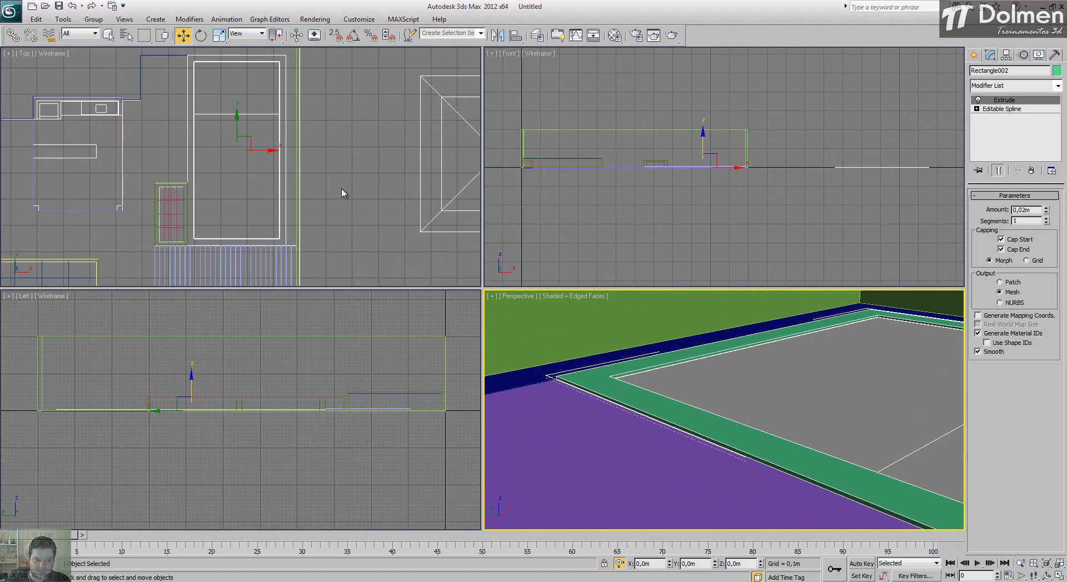
middle_click_drag(342, 189, 395, 193)
middle_click_drag(868, 396, 782, 374)
scroll(782, 374, "down", 10)
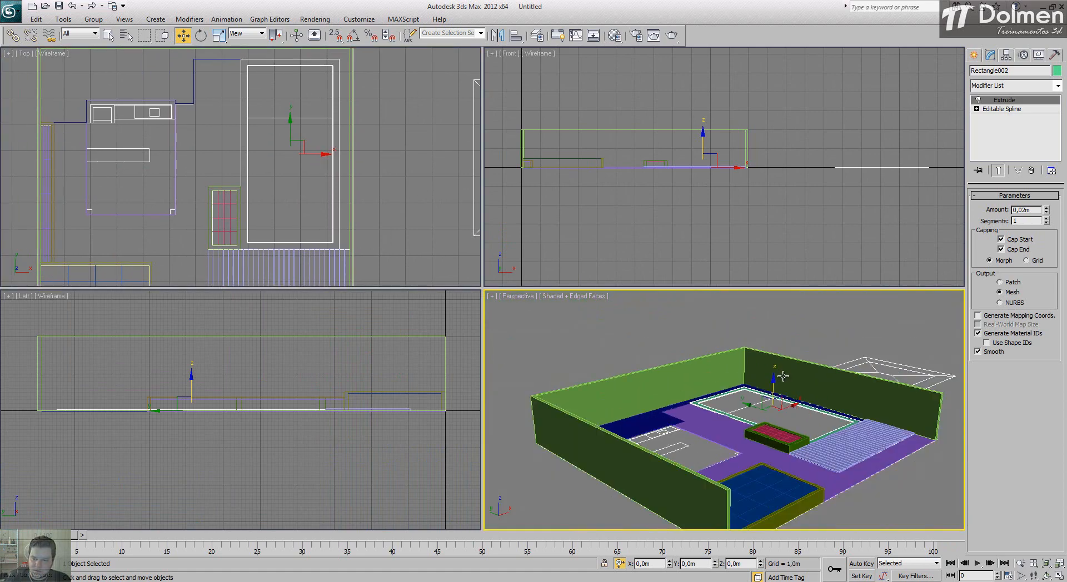
mouse_move(803, 438)
middle_mouse_down("alt")
mouse_move(753, 445)
mouse_move(810, 447)
middle_mouse_up("alt")
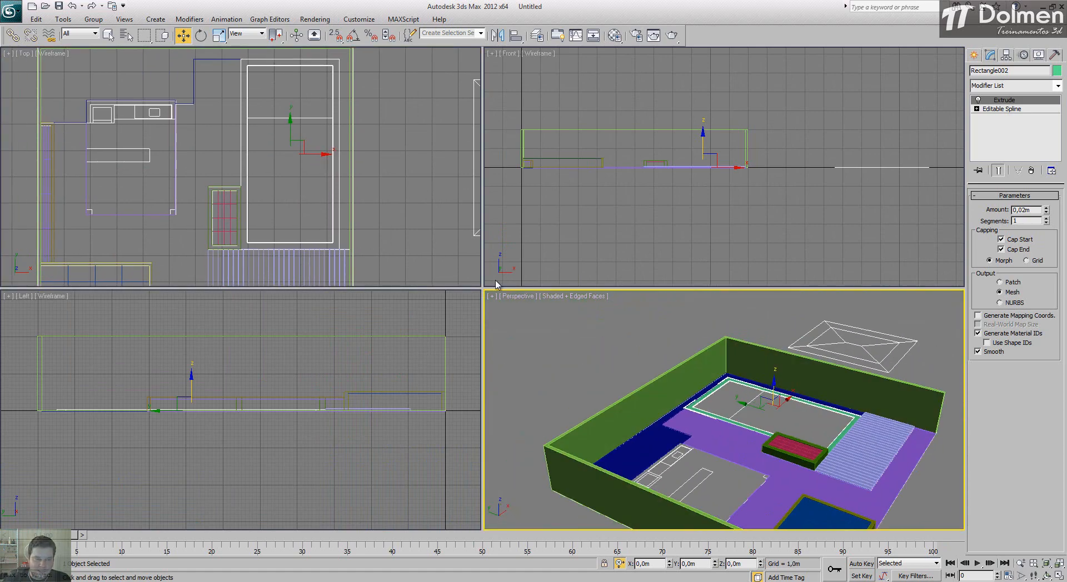
middle_click_drag(384, 184, 382, 187)
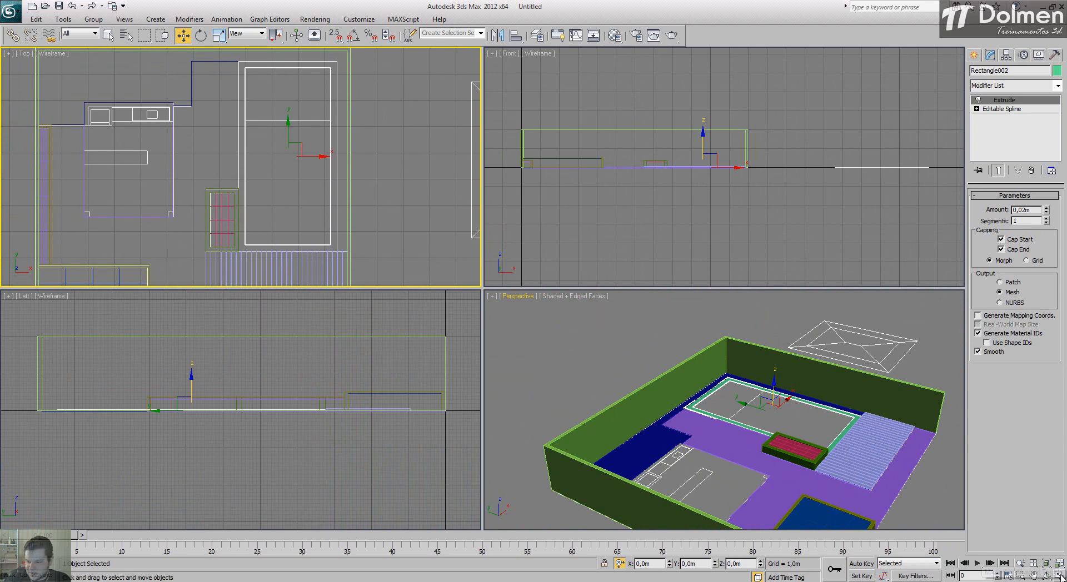
key("alt+w")
middle_click_drag(540, 243, 475, 284)
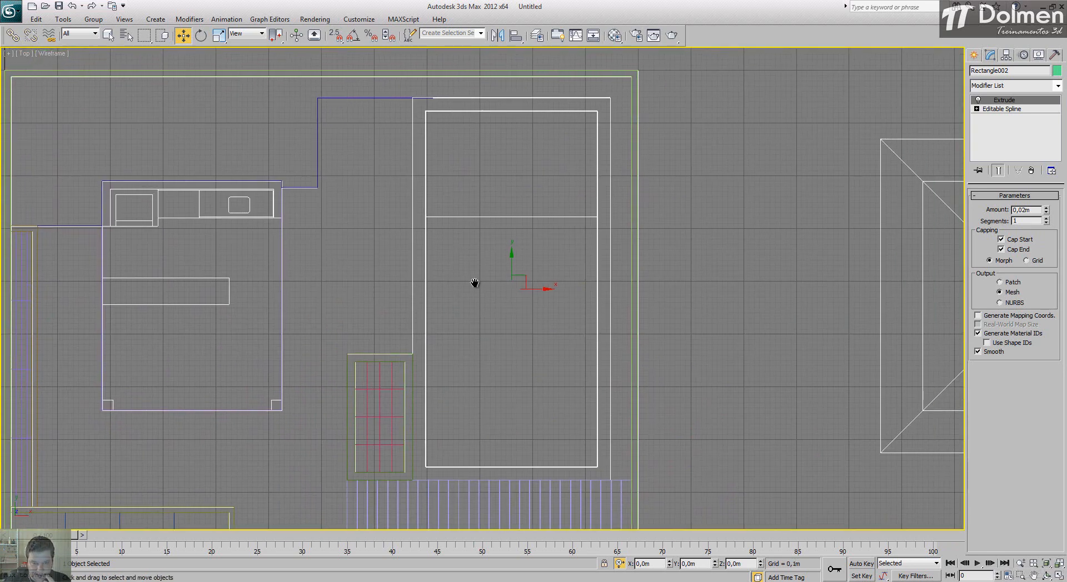
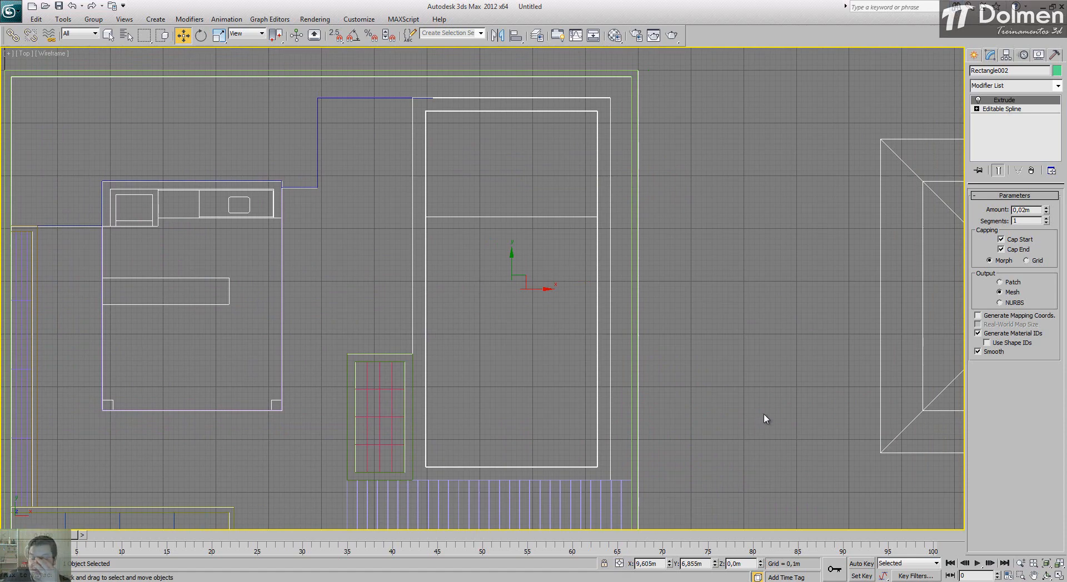
Step: Draw a 6,75 m by 3,25 m rectangle with snapping on, from corner to corner of the border's inner opening
left_click(975, 55)
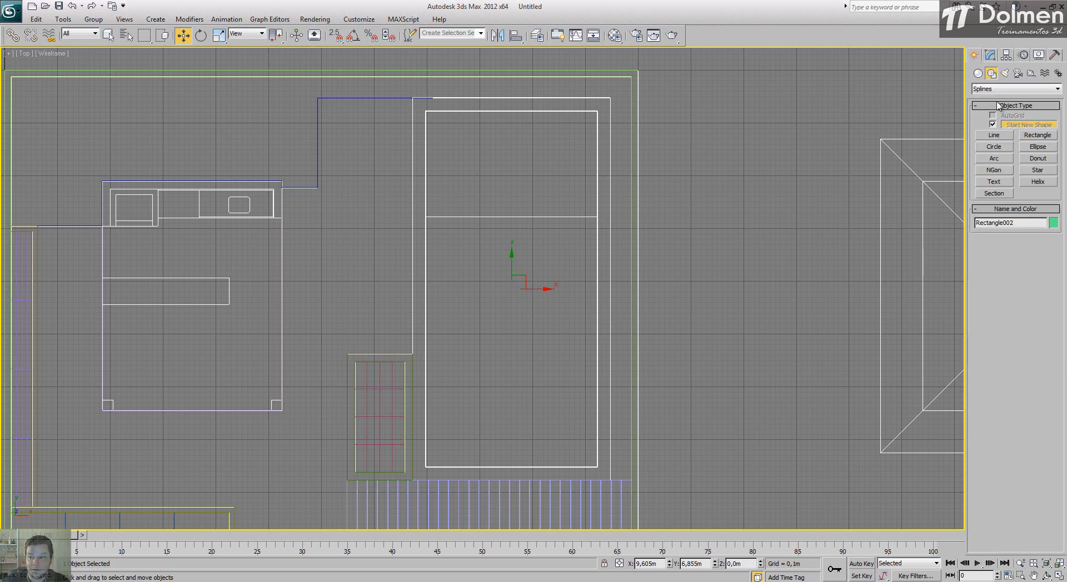
left_click(1037, 136)
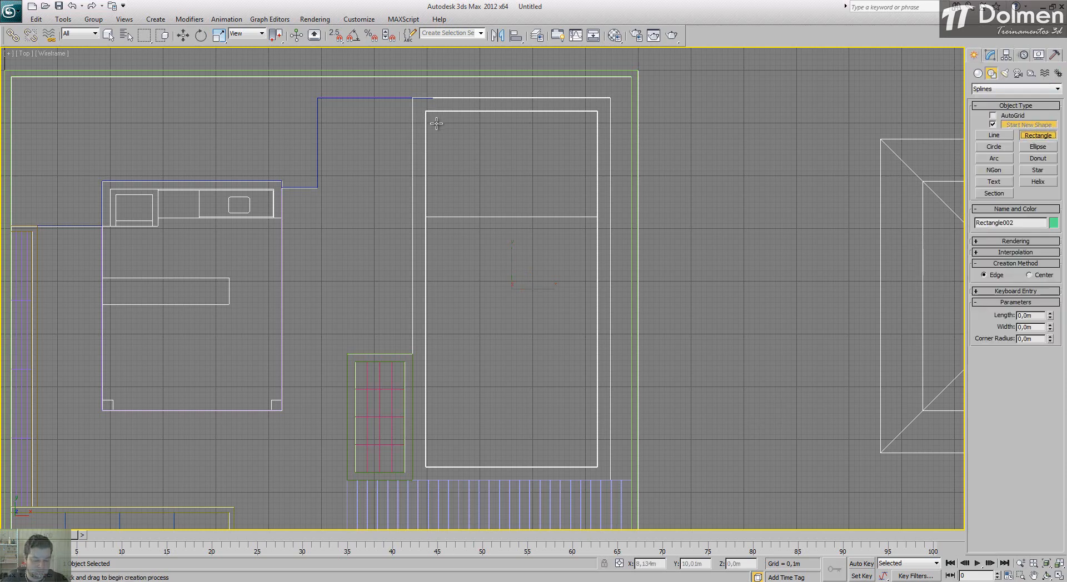
key("s")
left_click_drag(428, 112, 598, 467)
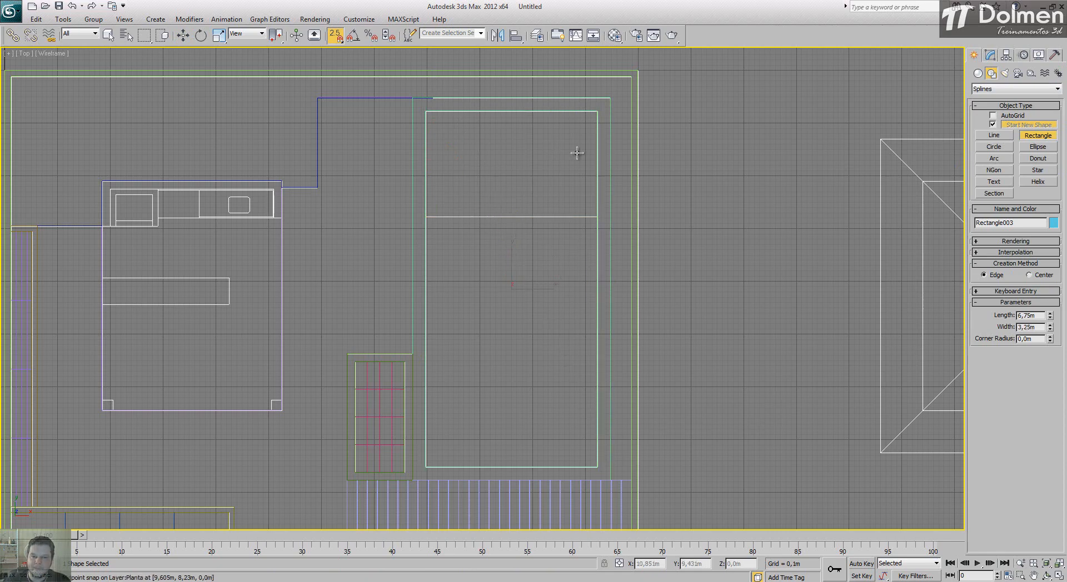
Step: Convert the new rectangle to an Editable Spline and, with snapping off, set all four vertices to Corner type
key("w")
right_click(584, 136)
mouse_move(625, 233)
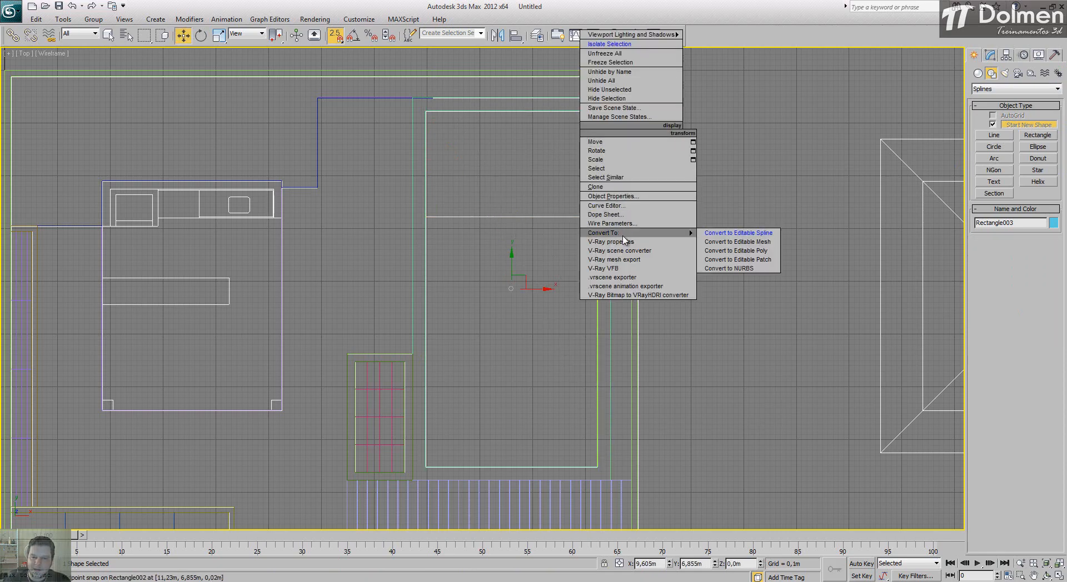
left_click(755, 234)
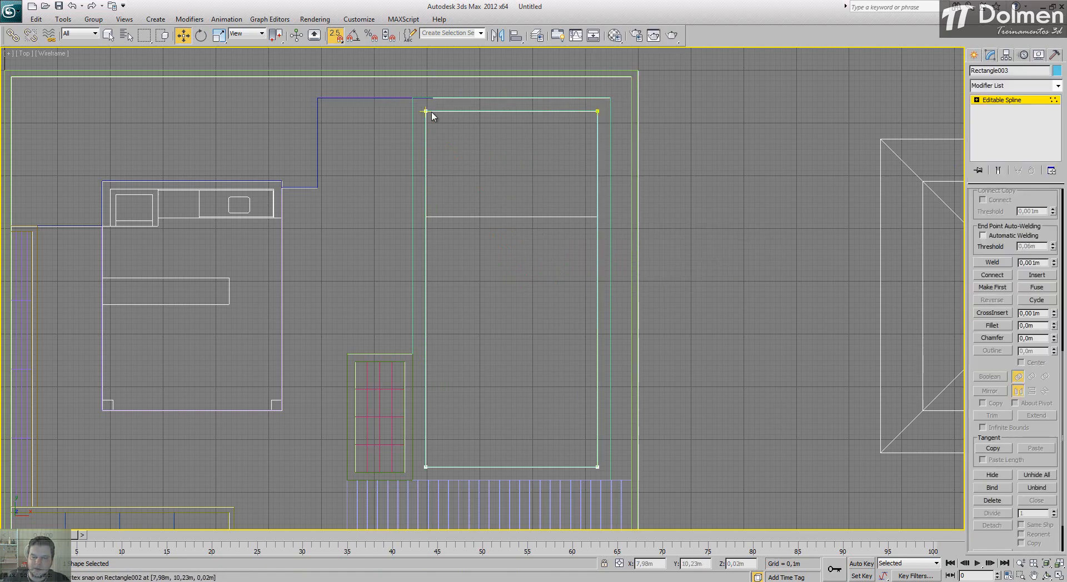
key("s")
left_click_drag(392, 92, 652, 515)
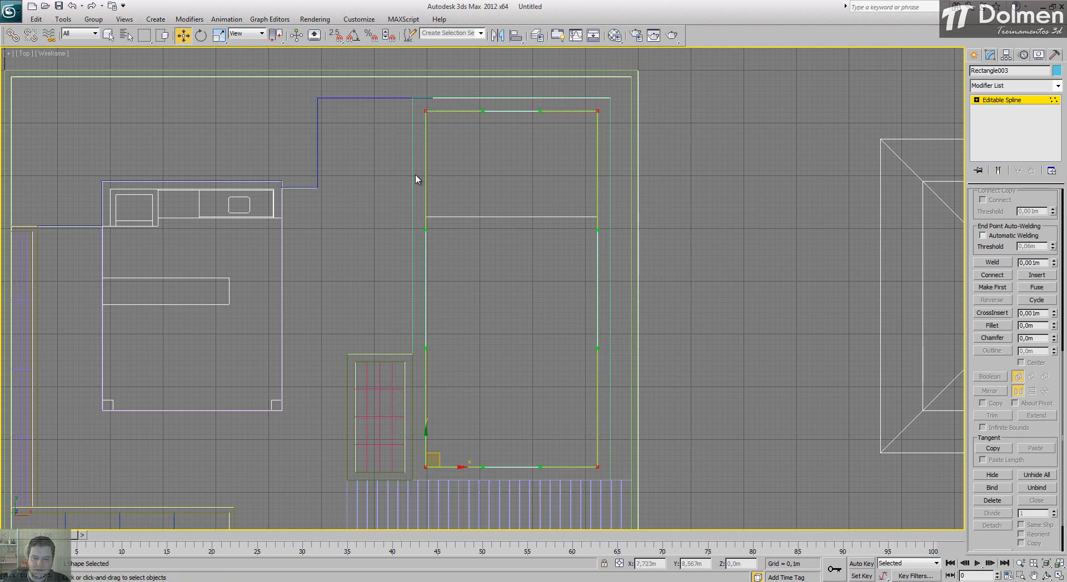
right_click(418, 139)
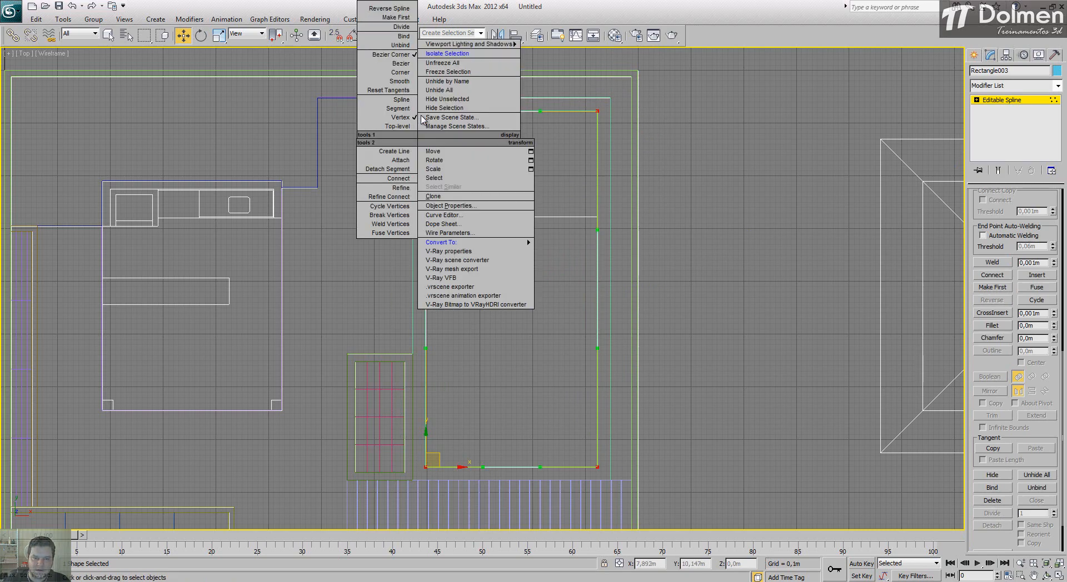
left_click(394, 73)
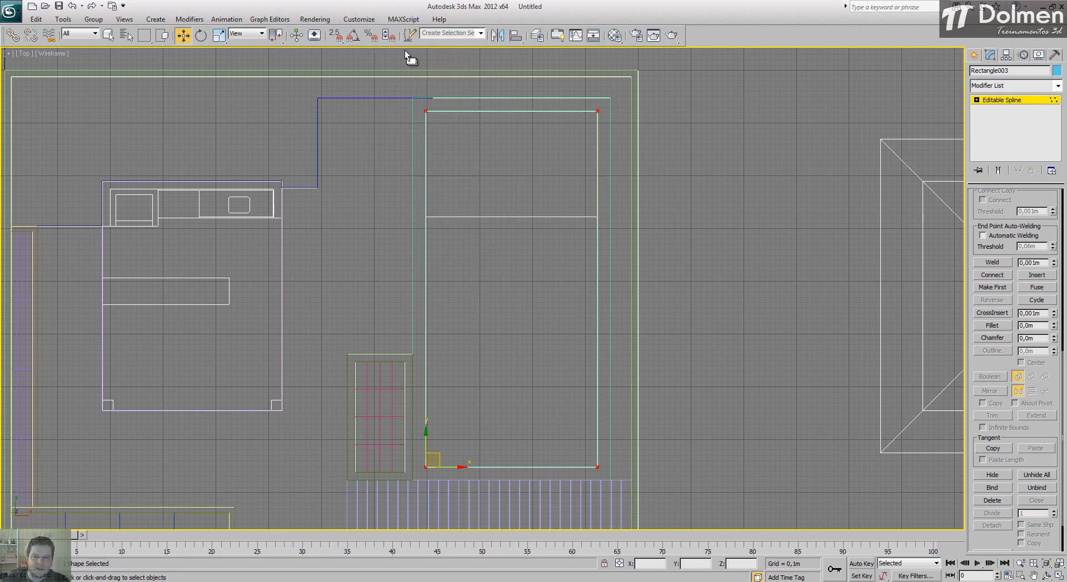
Step: Select the spline's two upper vertices and nudge them slightly outward along Y with an offset transform value
left_click(754, 142)
left_click_drag(668, 83, 401, 159)
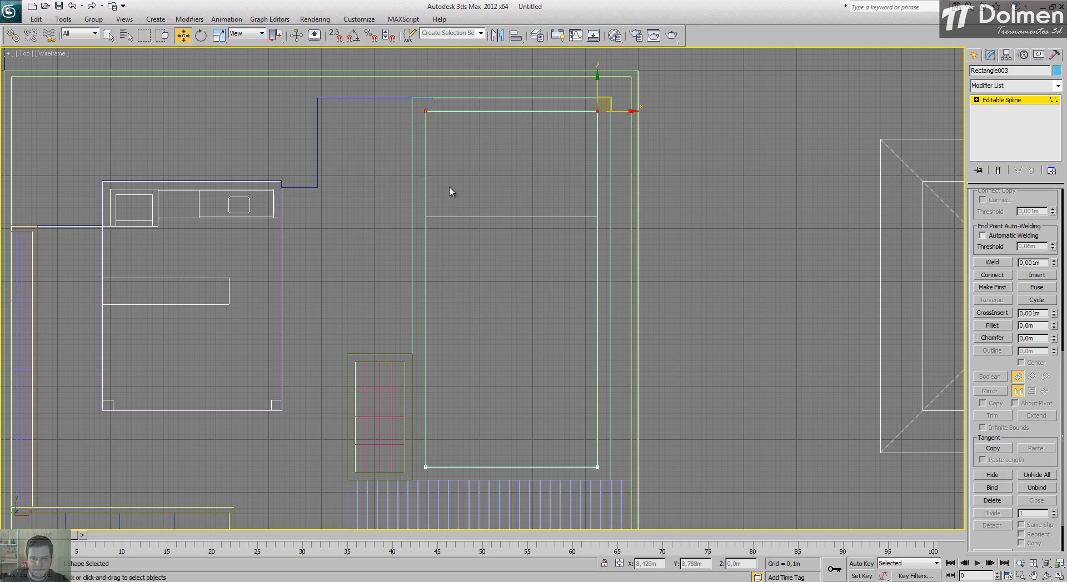
left_click(424, 111)
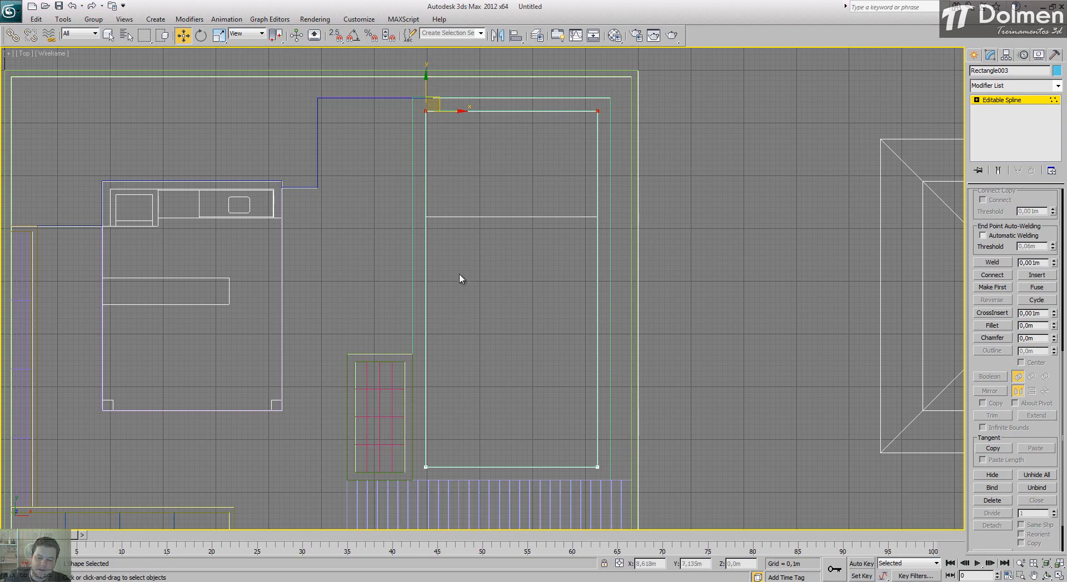
left_click(619, 564)
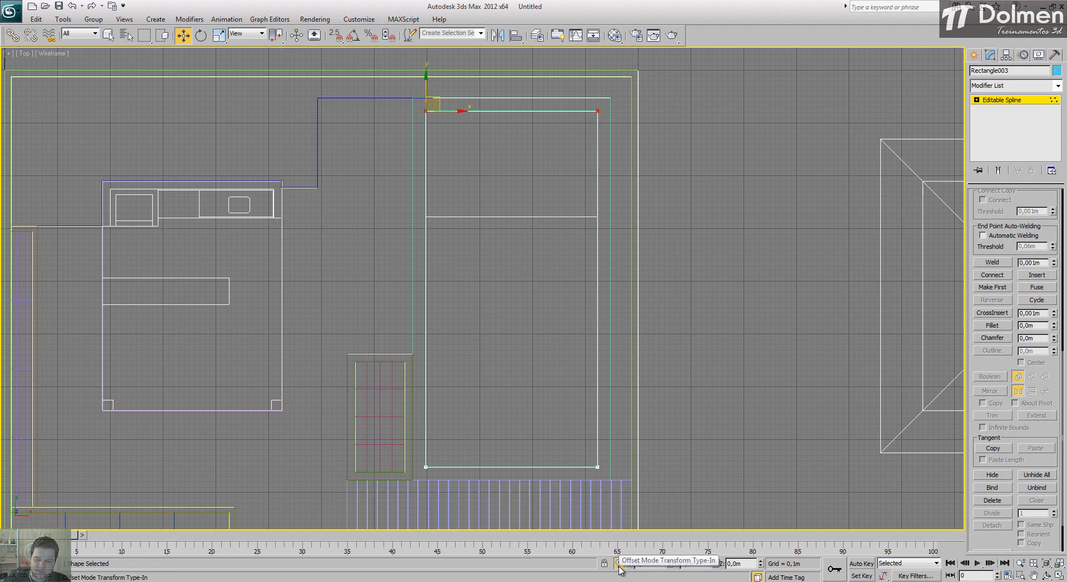
left_click(619, 564)
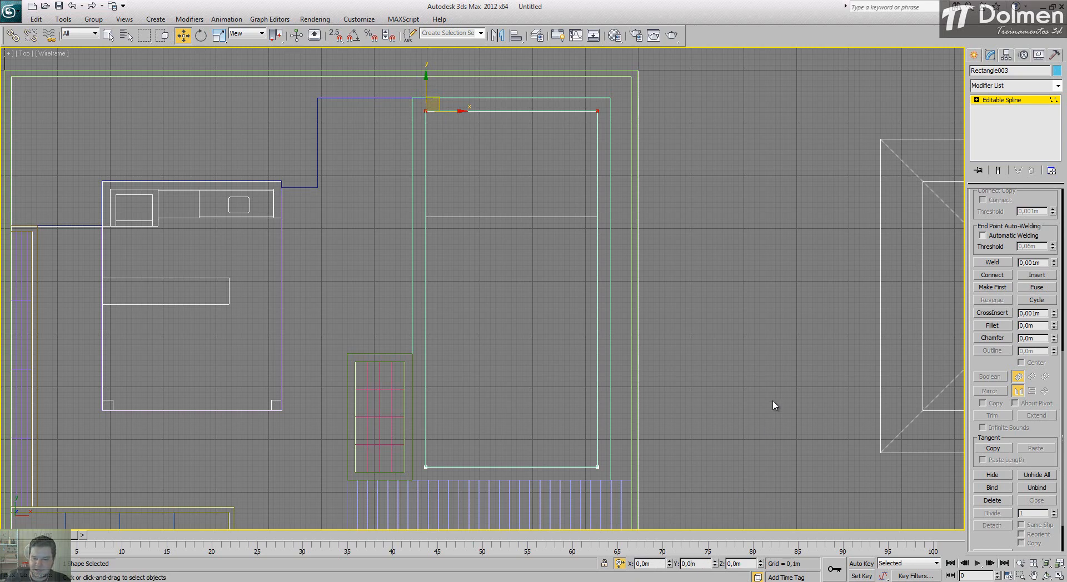
key("Return")
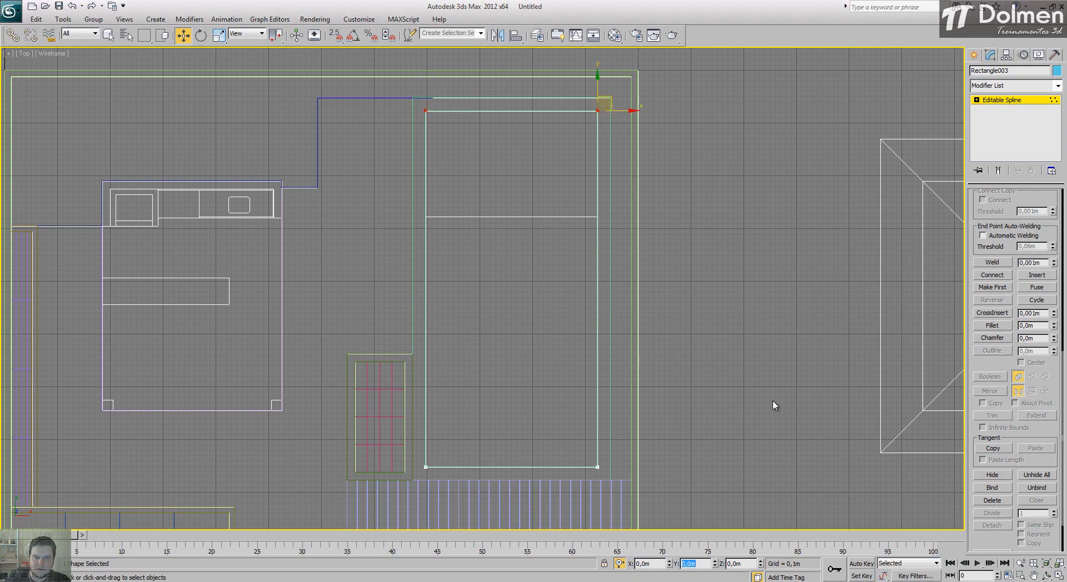
scroll(603, 100, "up", 8)
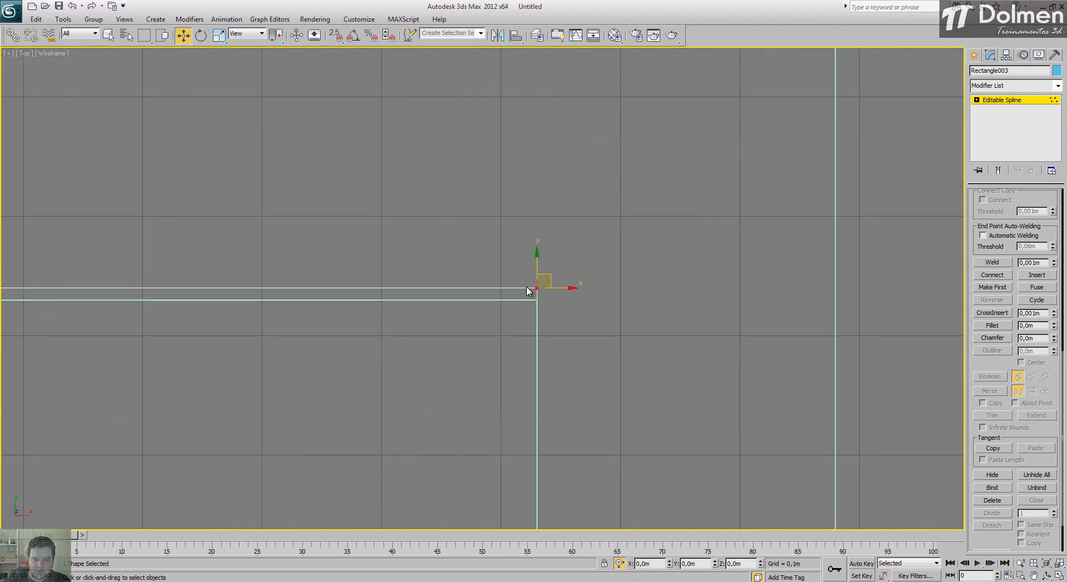
scroll(587, 184, "down", 8)
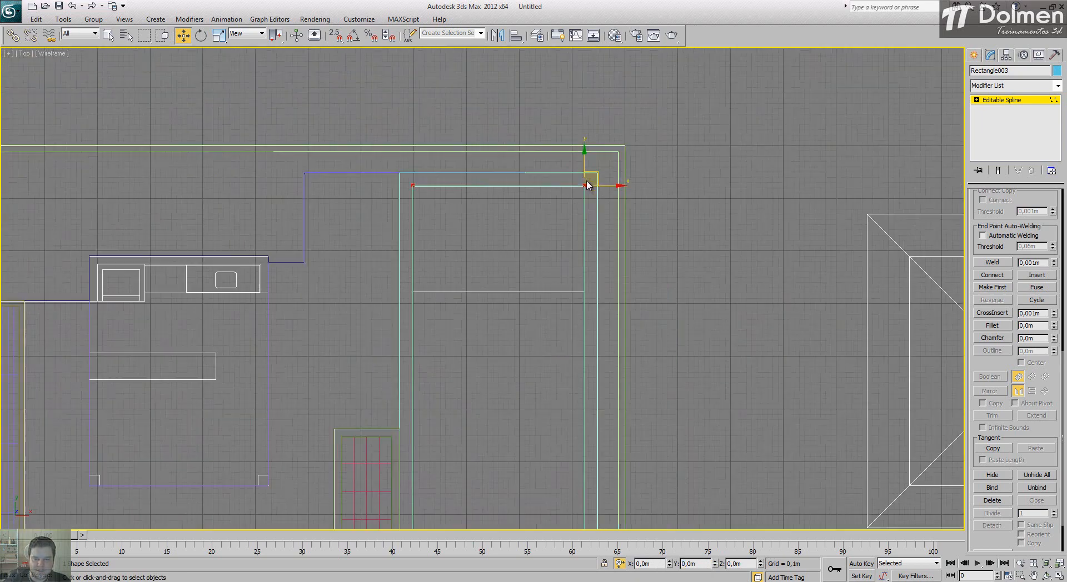
Step: Select the spline's two right-hand vertices and nudge them slightly outward along X by an offset value
left_click_drag(569, 128, 632, 428)
scroll(632, 302, "up", 2)
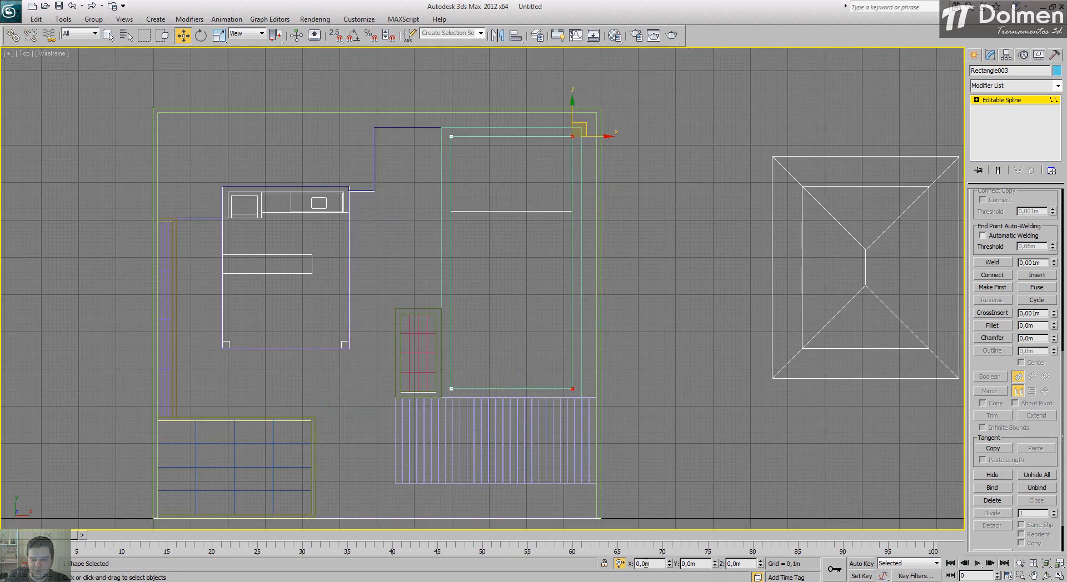
type("1")
key("Return")
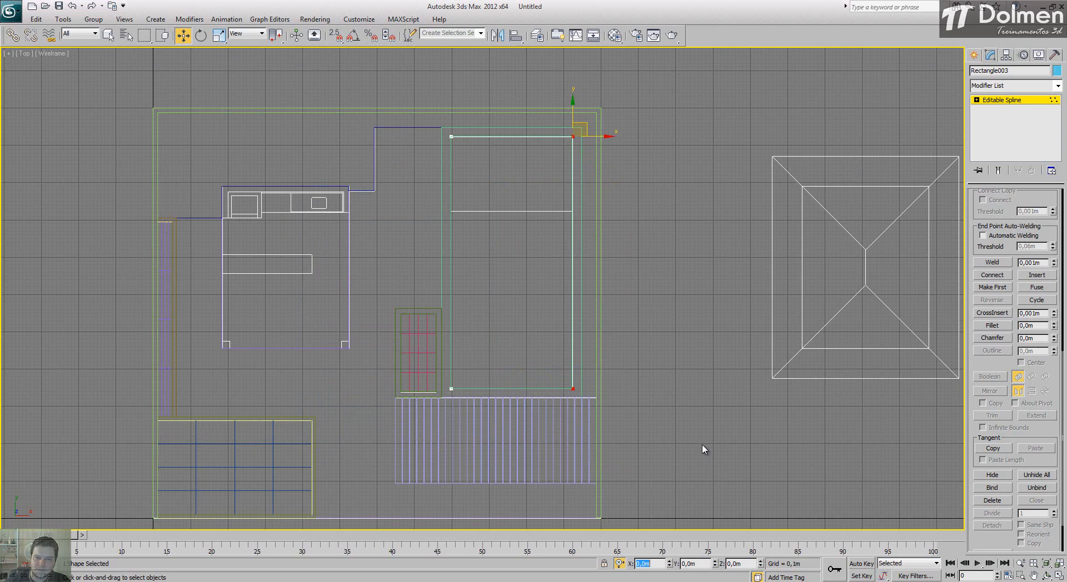
Step: Nudge the spline's two lower vertices outward along Y and its two left-hand vertices outward along X, and leave Vertex level
left_click_drag(692, 361, 422, 432)
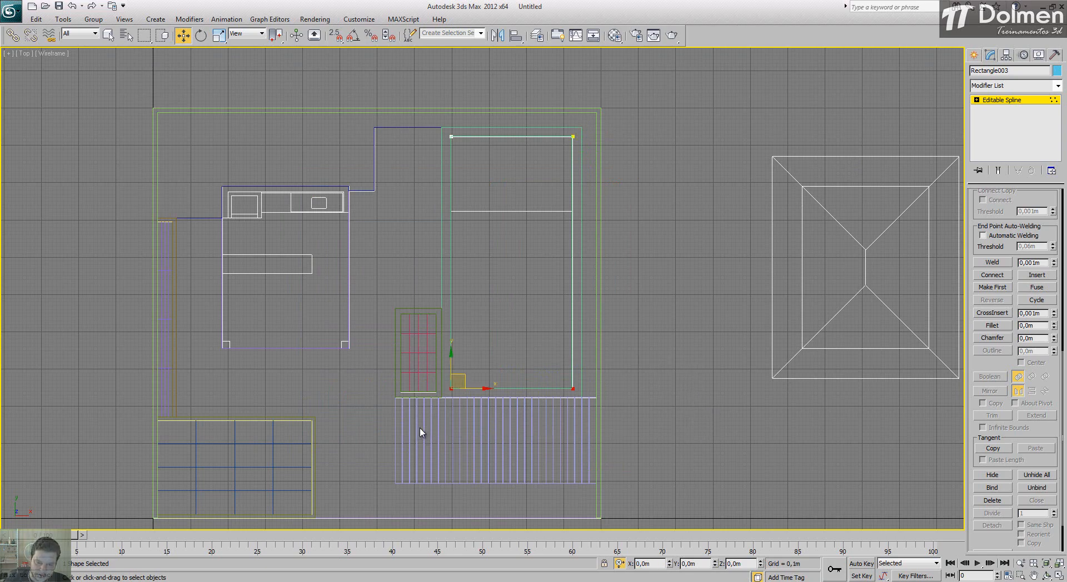
scroll(506, 428, "up", 2)
middle_click_drag(489, 398, 482, 358)
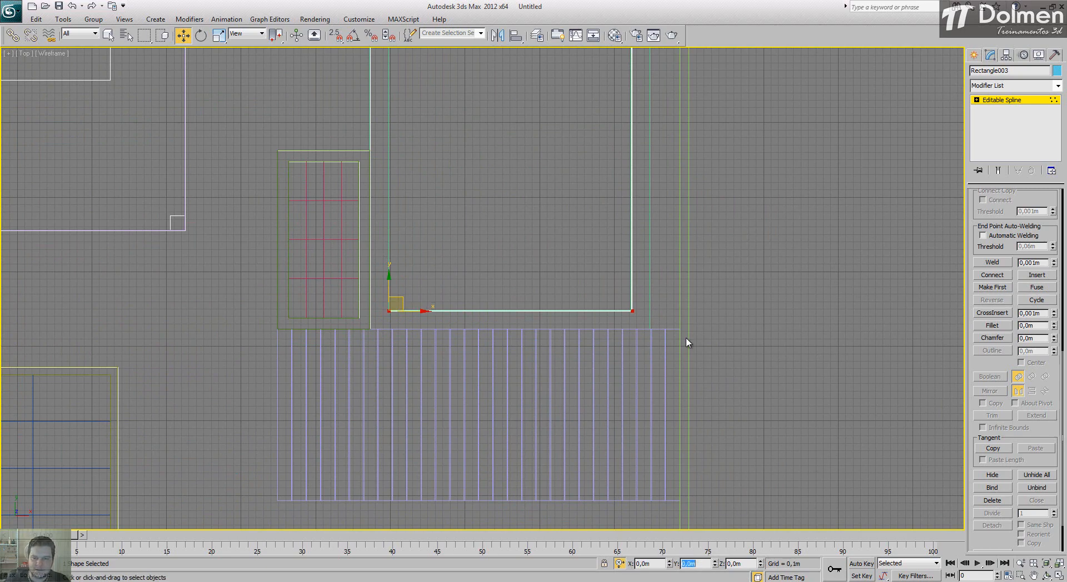
middle_click_drag(474, 233, 548, 324)
scroll(549, 323, "down", 3)
left_click_drag(489, 74, 544, 425)
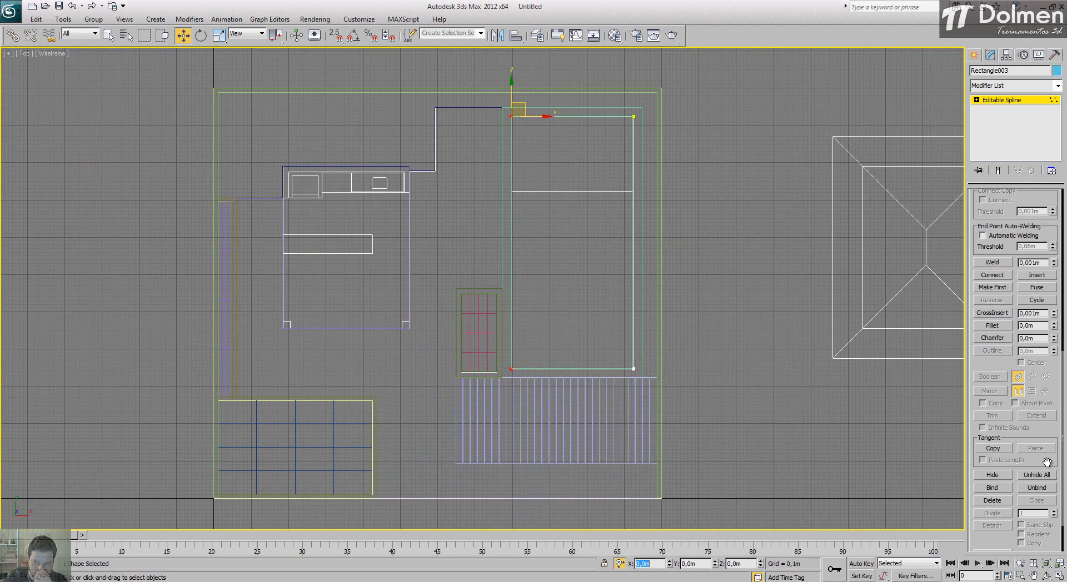
left_click(1008, 101)
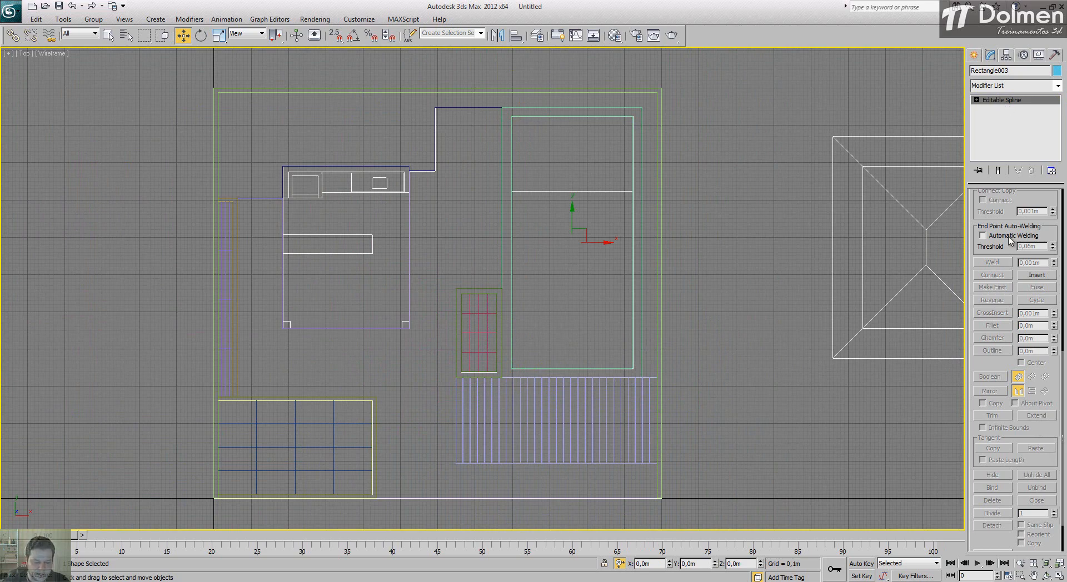
Step: At Spline level, outline the adjusted rectangle outward with an Outline value of -0,1 m
key("3")
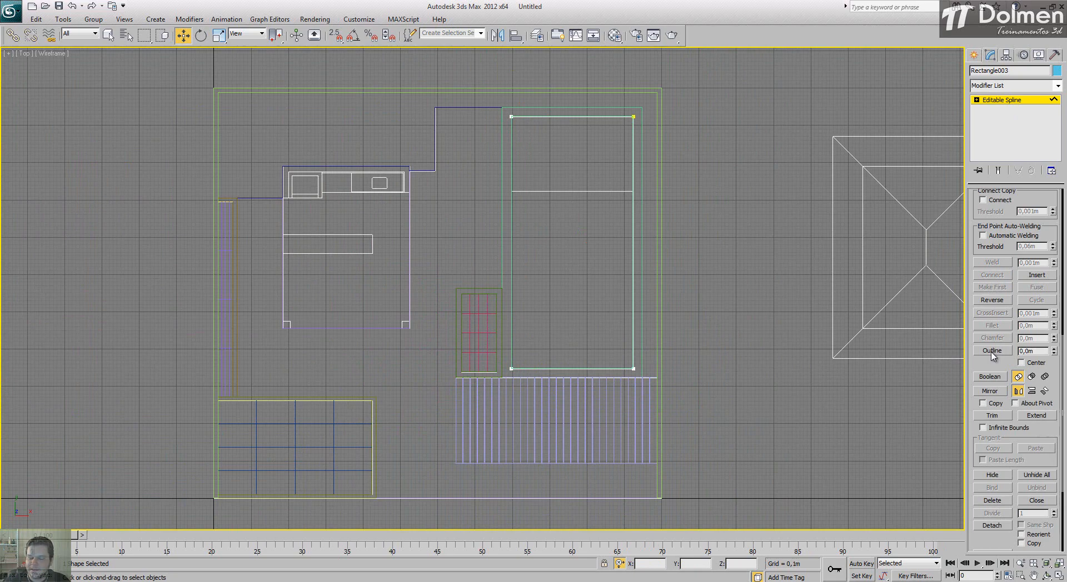
scroll(488, 145, "up", 2)
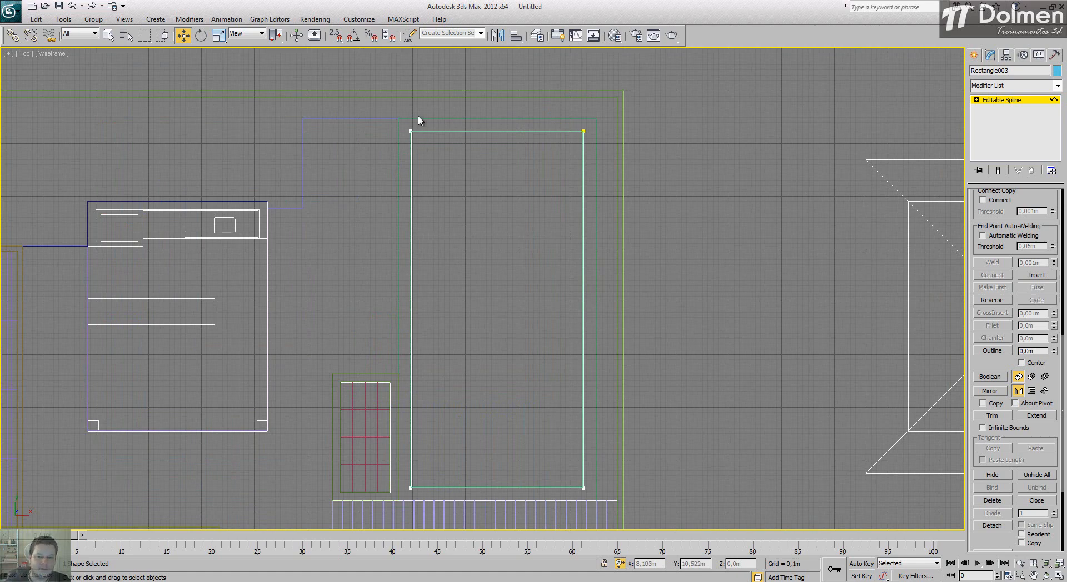
left_click(1038, 352)
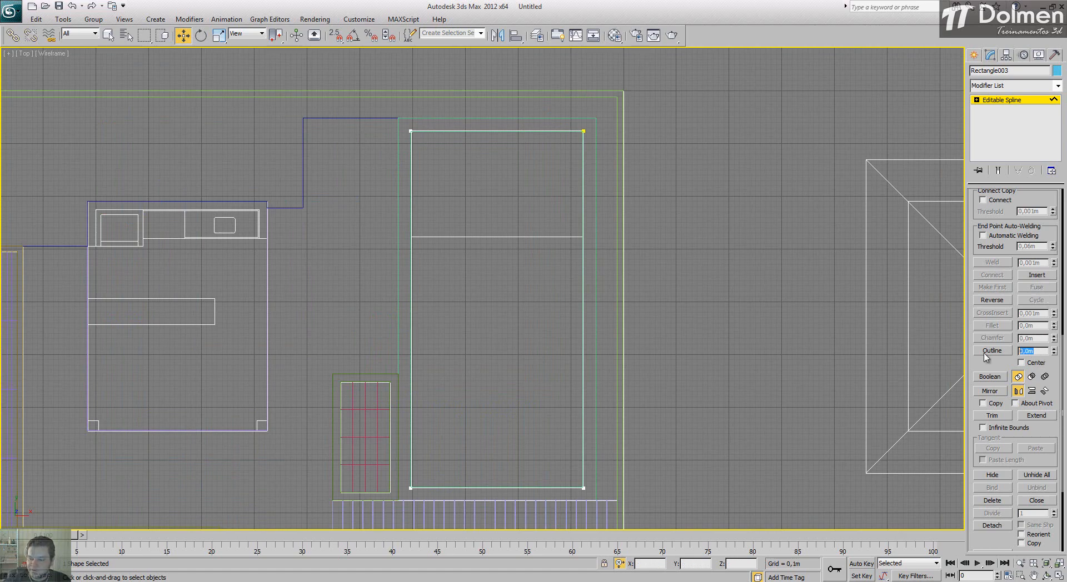
type("-,")
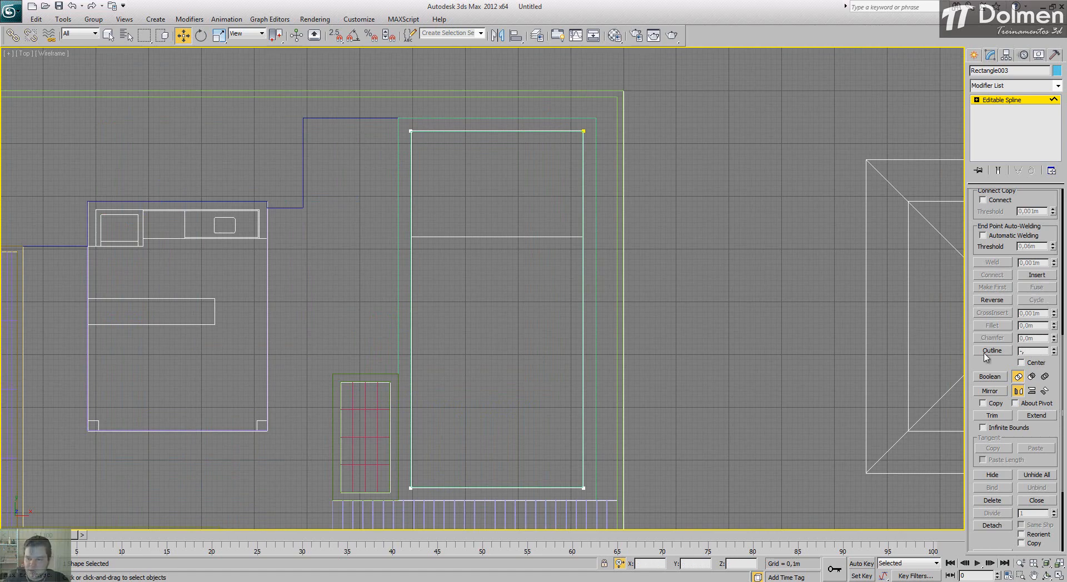
type("1")
key("Return")
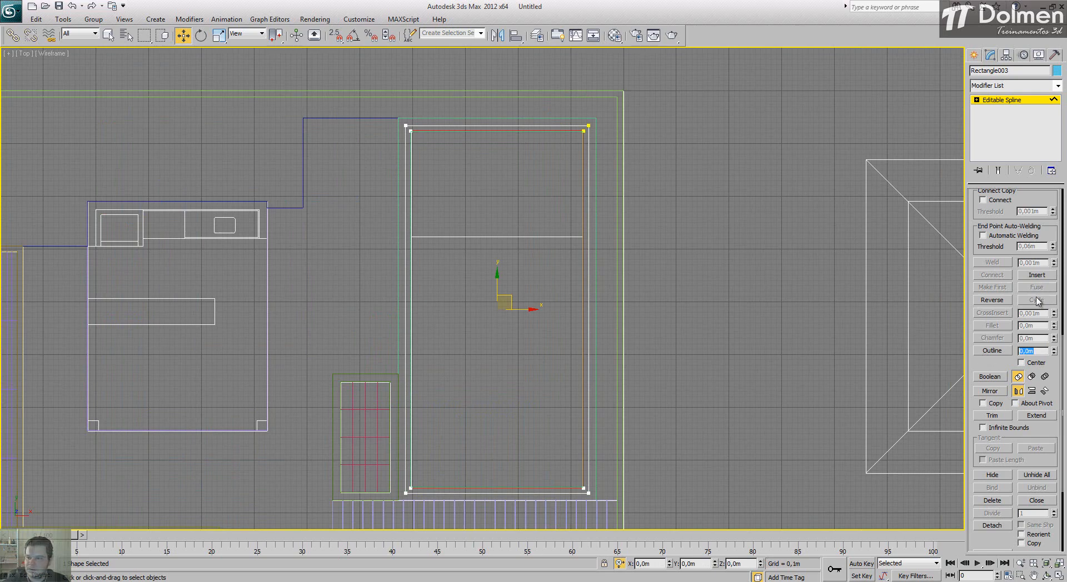
Step: Leave Spline level and apply an Extrude modifier to the outlined rectangle with an amount of -1,4 m
left_click(1007, 102)
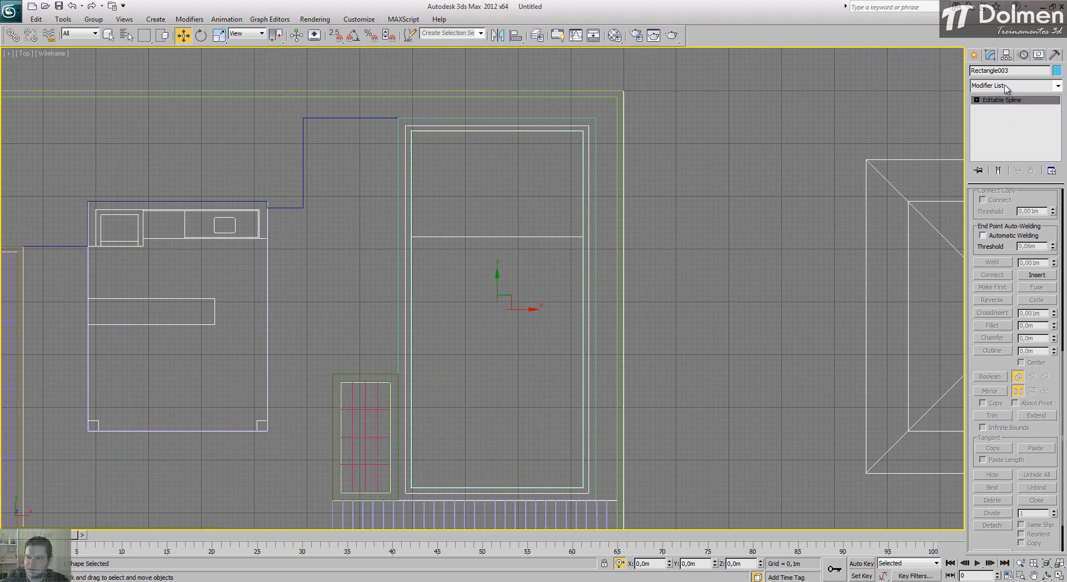
left_click(1005, 86)
key("e")
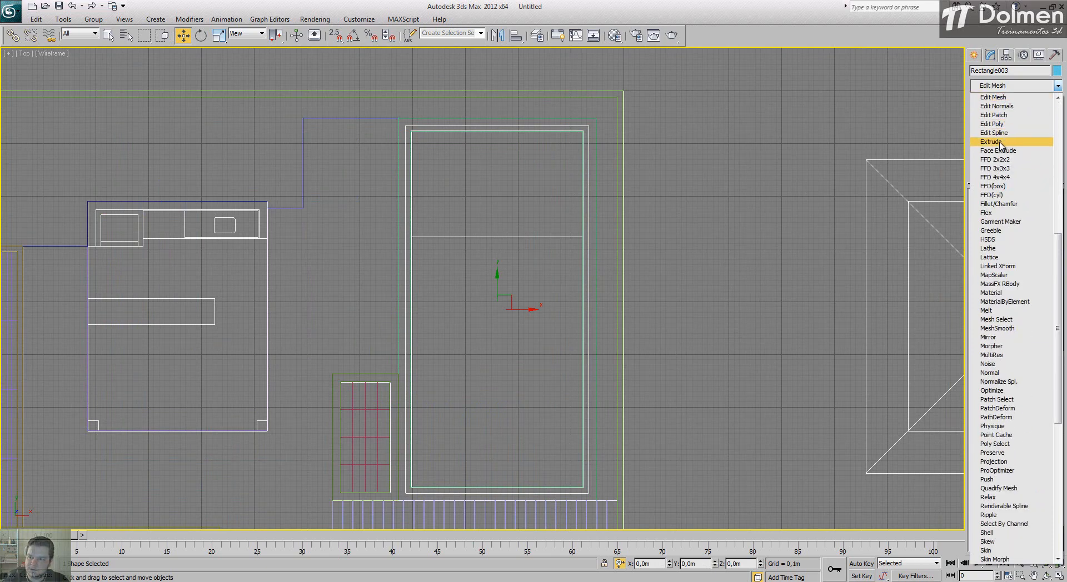
left_click(1004, 143)
left_click_drag(1004, 212, 965, 217)
type("-")
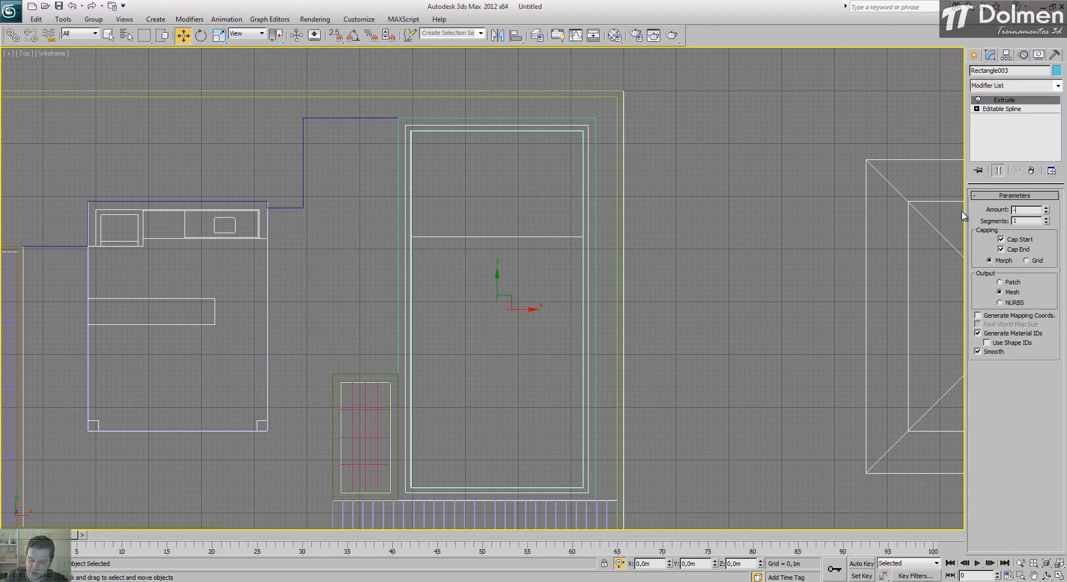
type("1,4")
key("Return")
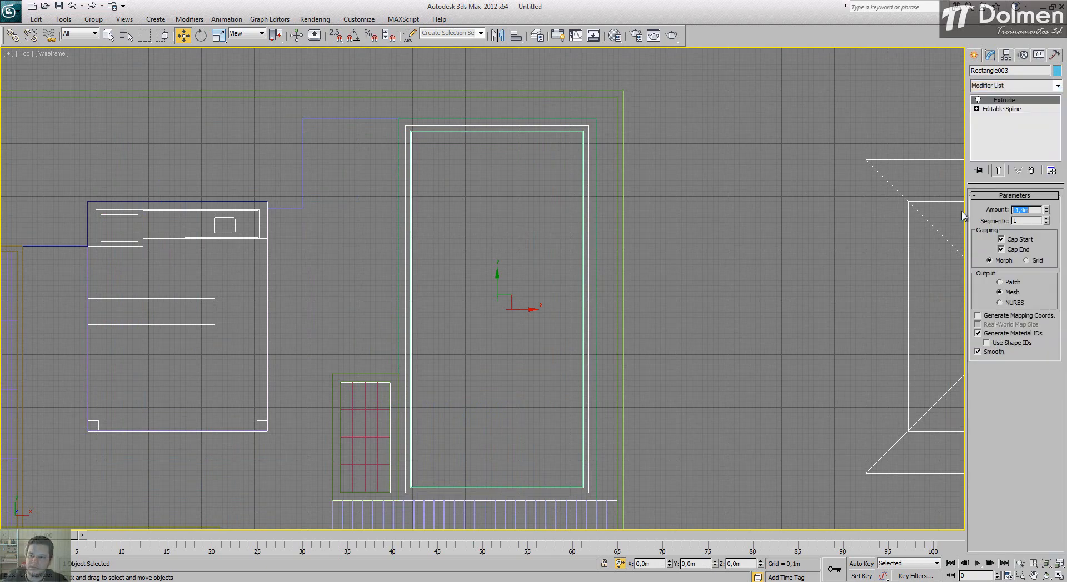
Step: Examine the downward-extruded walls inside the border in Perspective, and return to the enlarged Top view
left_click(1059, 577)
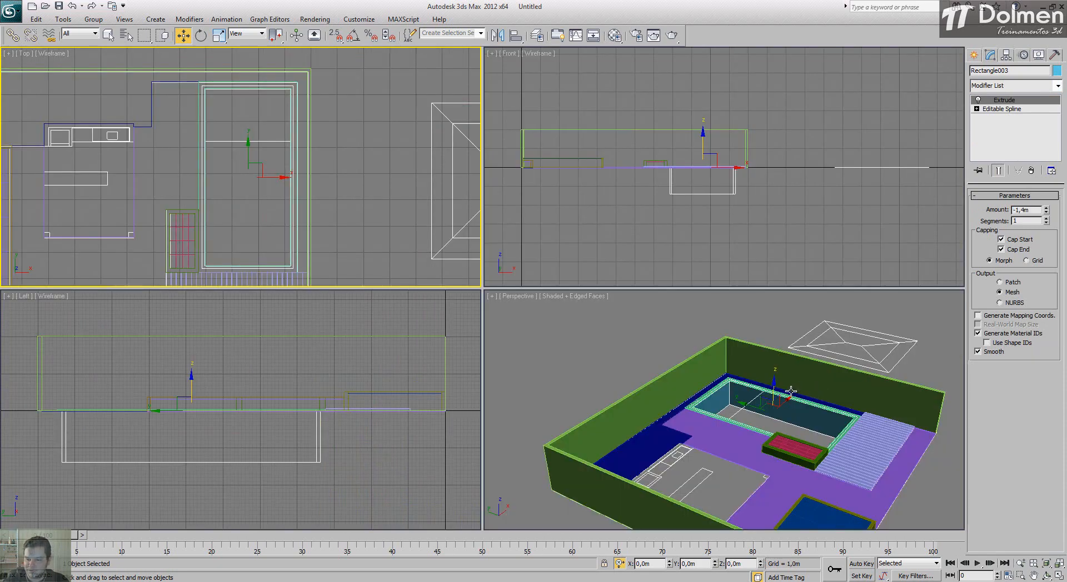
left_click(754, 428)
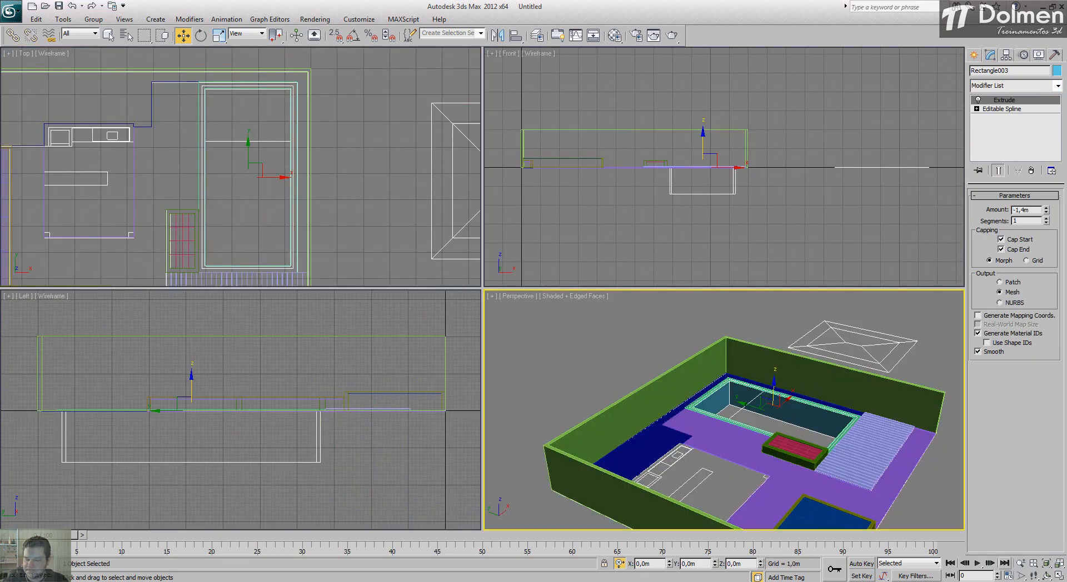
left_click(1059, 577)
middle_click_drag(571, 342, 558, 374, "alt")
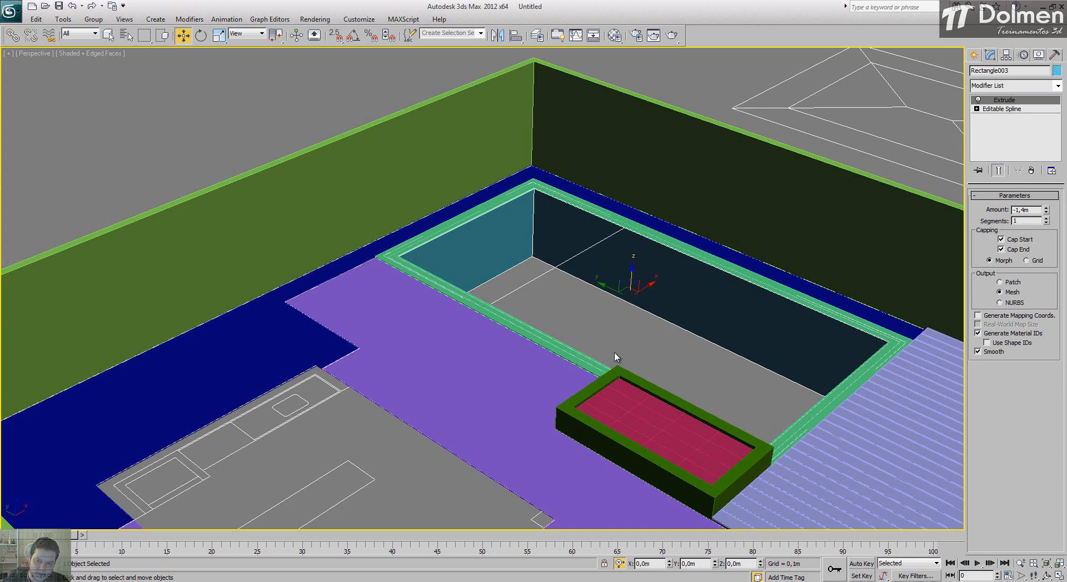
key("alt+w")
middle_click_drag(353, 173, 289, 165)
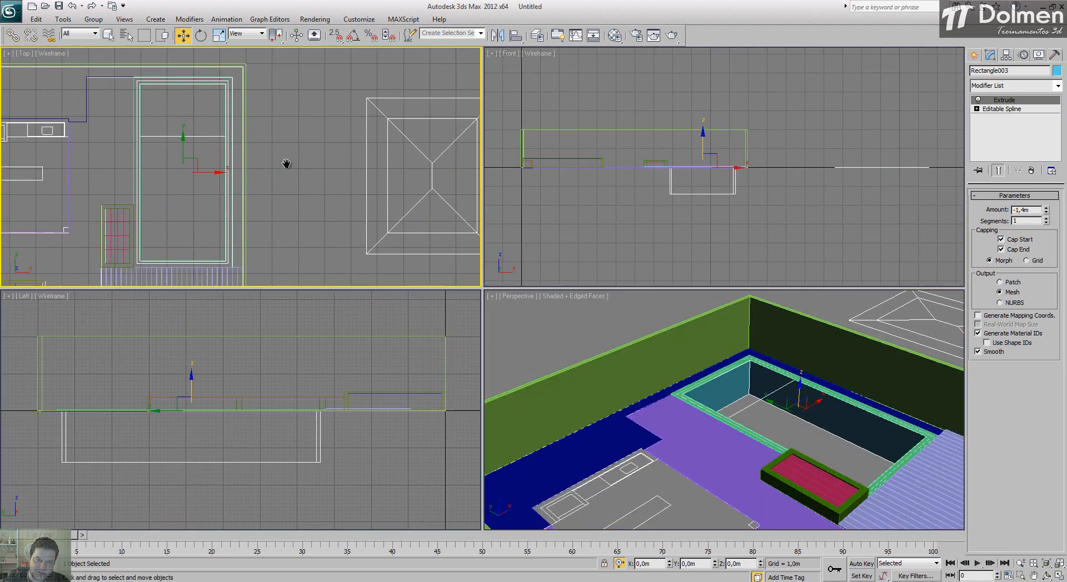
left_click(1059, 576)
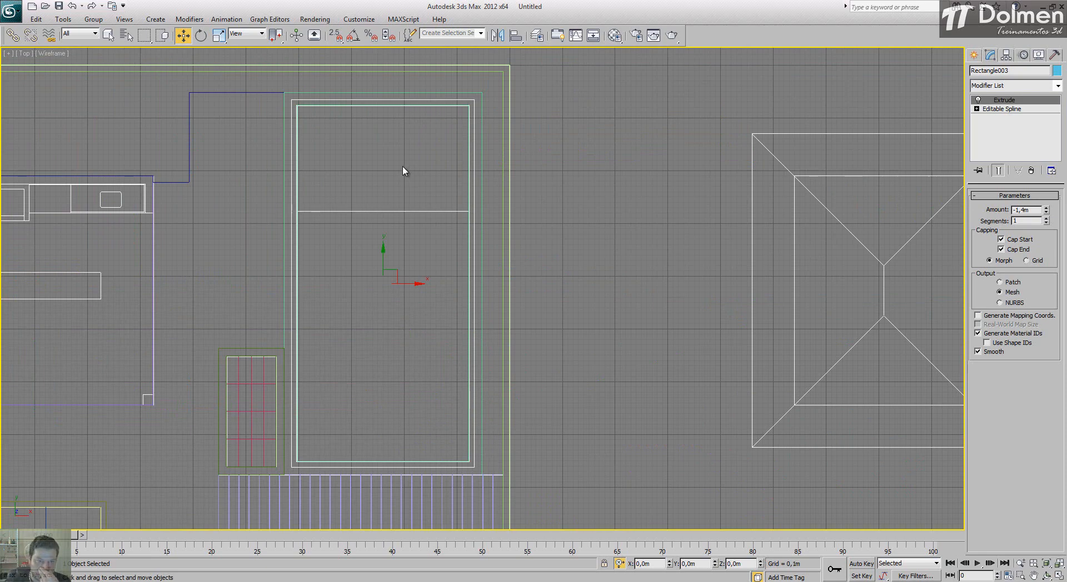
Step: Select the Layer:Planta plan drawing near the basin's upper-left corner and hide it
middle_click_drag(439, 198, 491, 200)
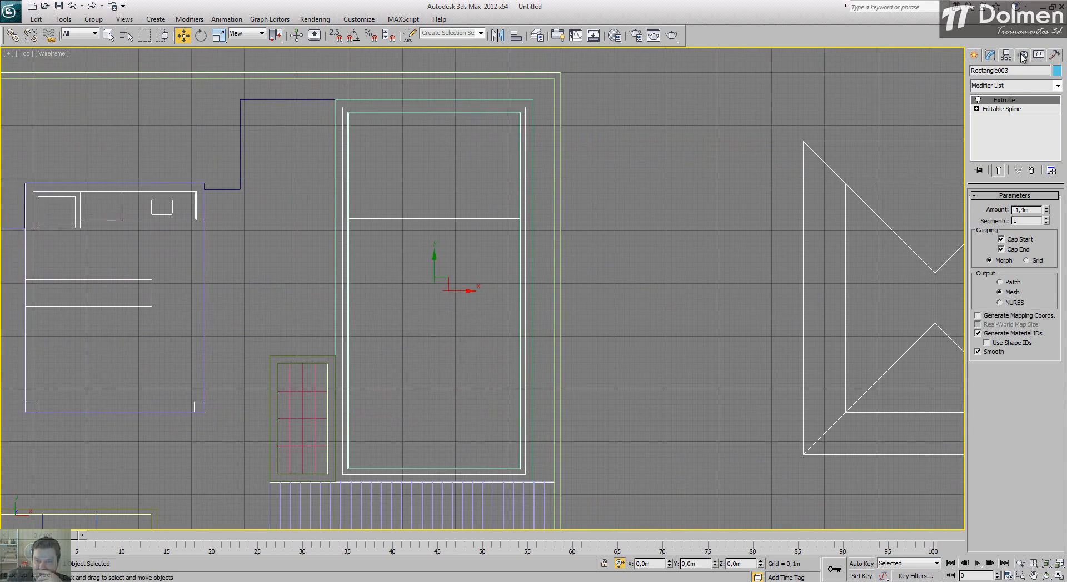
left_click(975, 55)
scroll(345, 100, "up", 8)
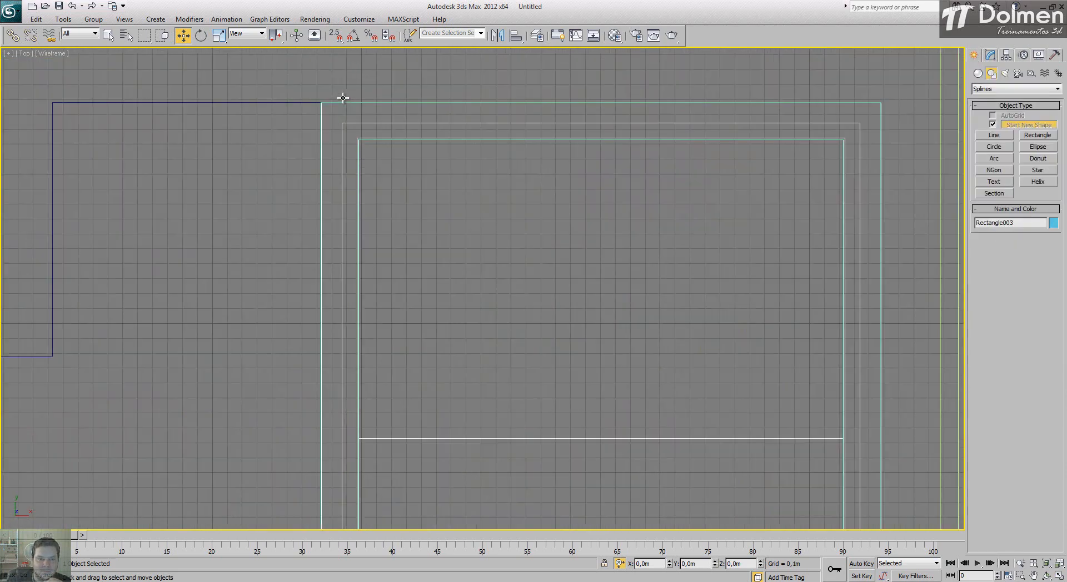
scroll(354, 165, "up", 3)
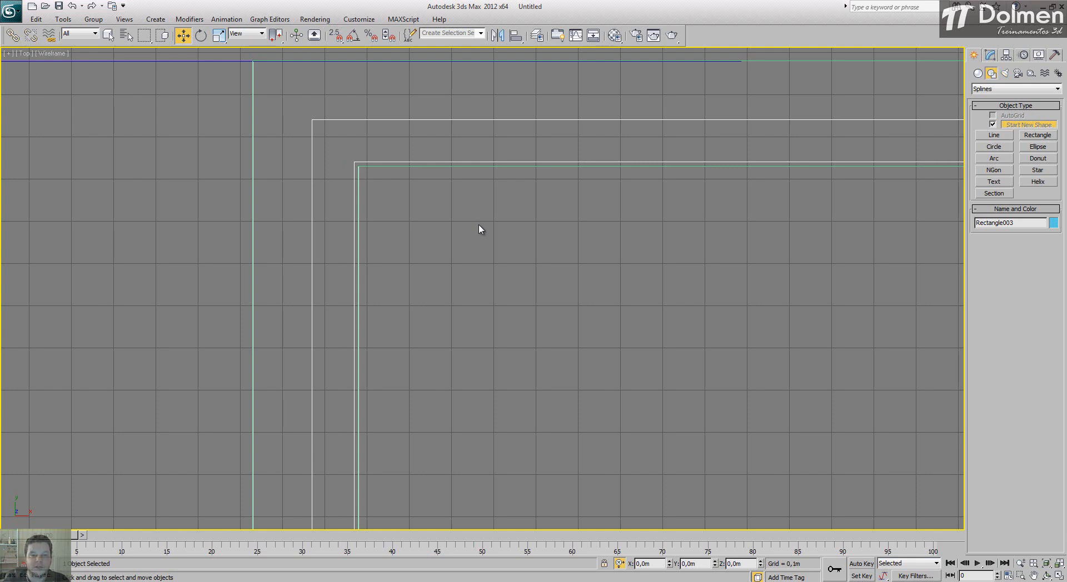
left_click(464, 202)
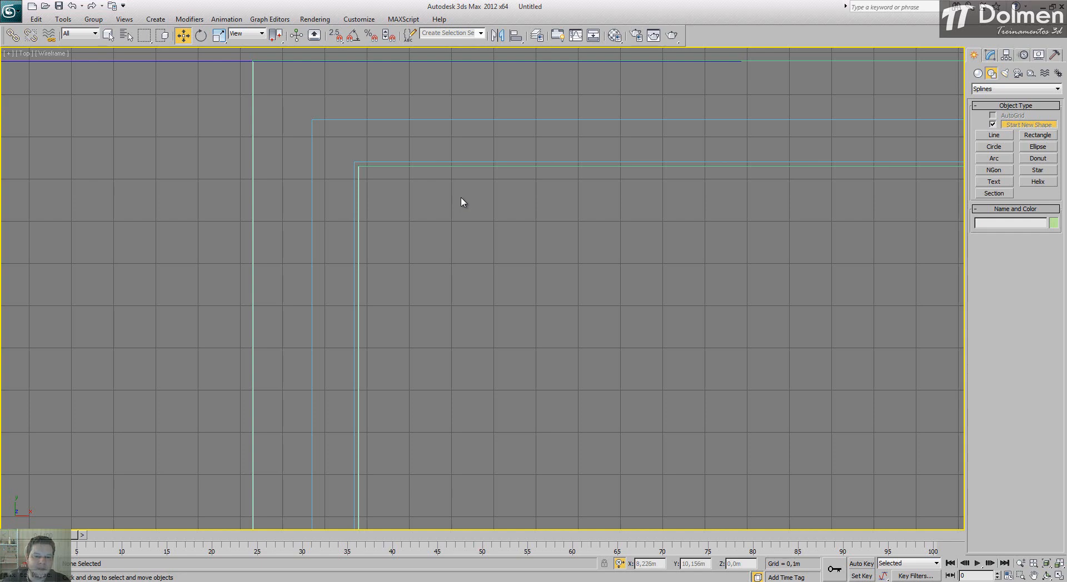
left_click(429, 167)
scroll(503, 211, "down", 4)
scroll(505, 212, "down", 3)
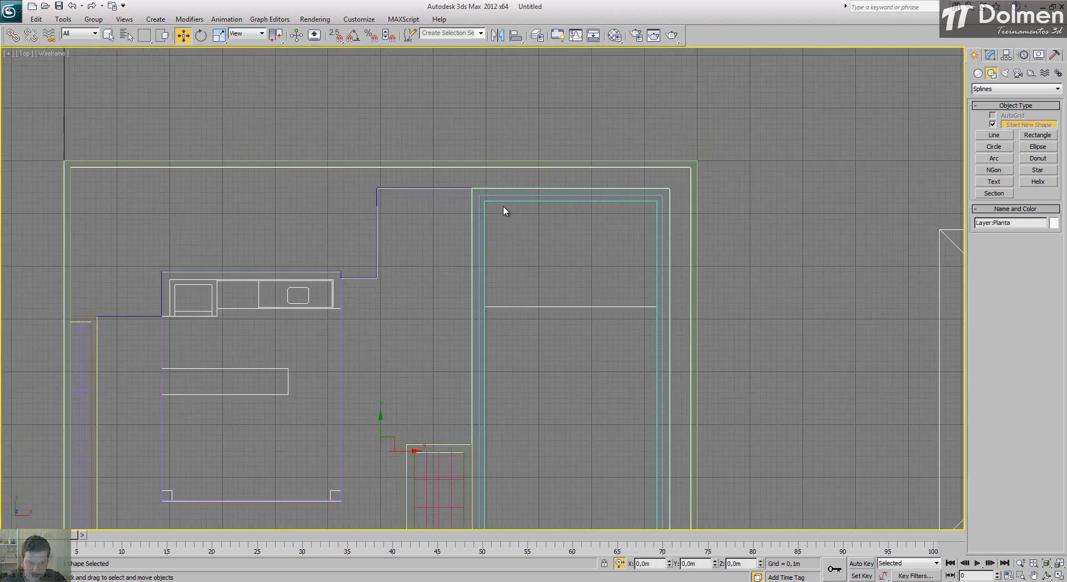
right_click(498, 266)
left_click(528, 238)
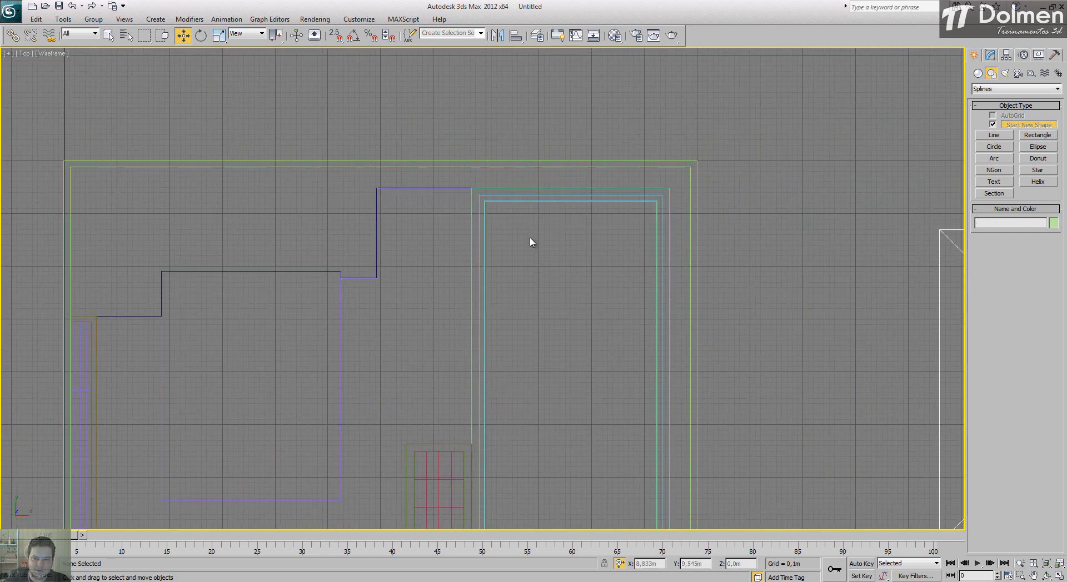
Step: Hide the green border frame around the basin, leaving the sunken wall outlines clear in the Top view
scroll(491, 209, "up", 4)
scroll(474, 186, "up", 4)
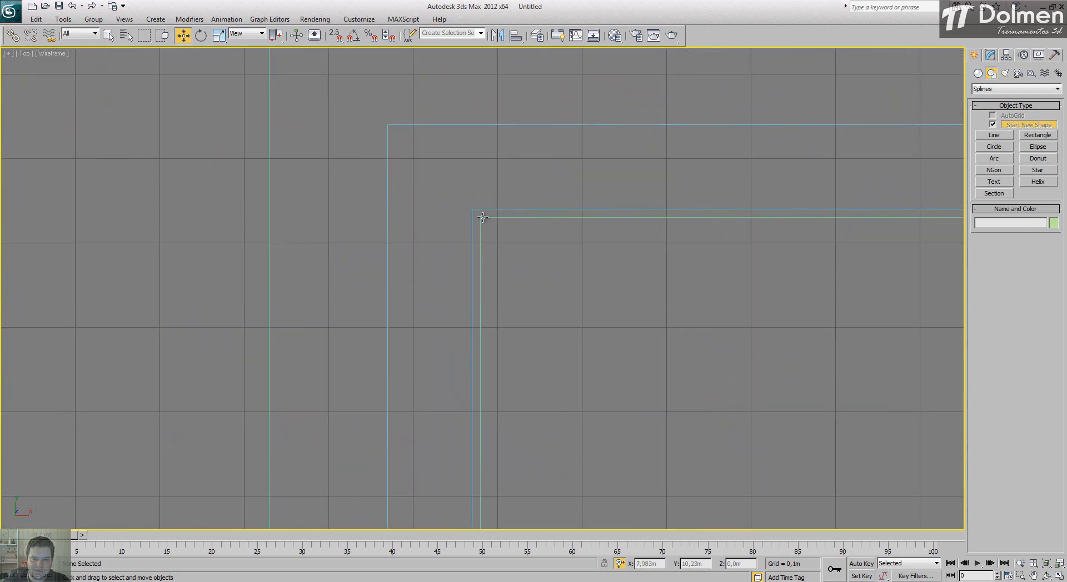
right_click(482, 218)
left_click(506, 191)
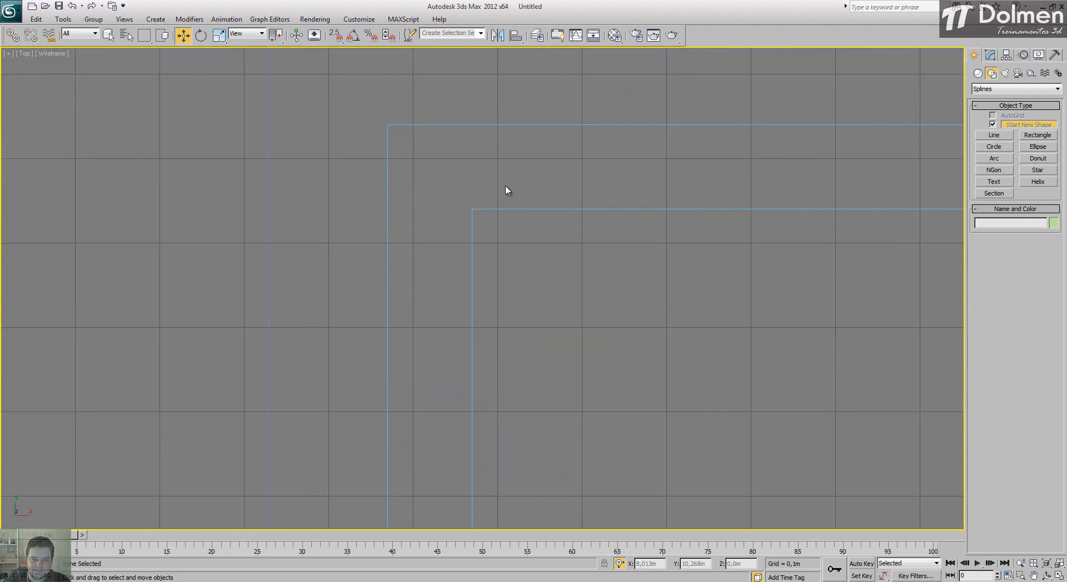
scroll(505, 194, "down", 8)
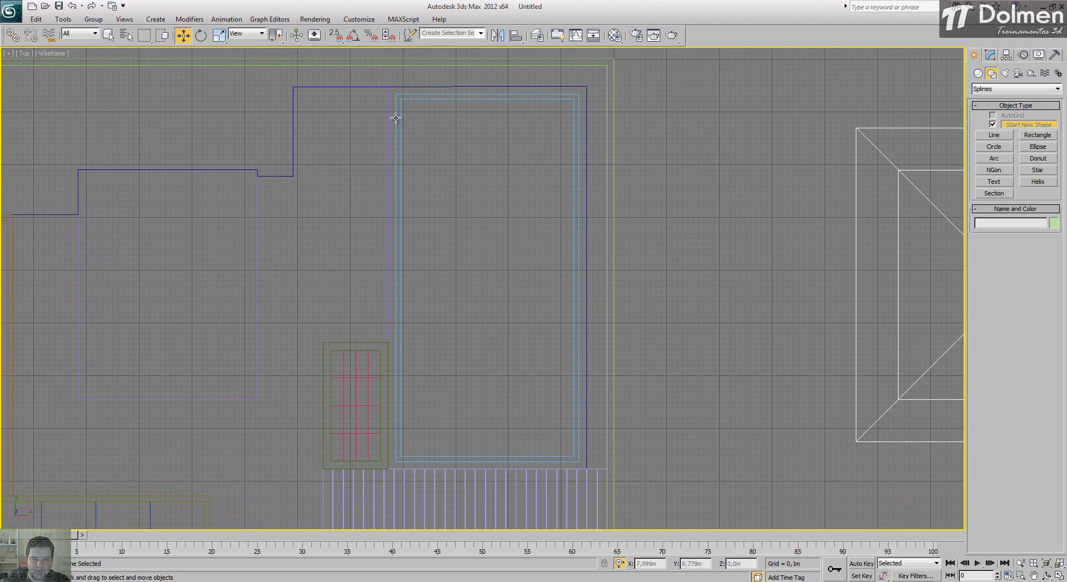
scroll(461, 77, "up", 4)
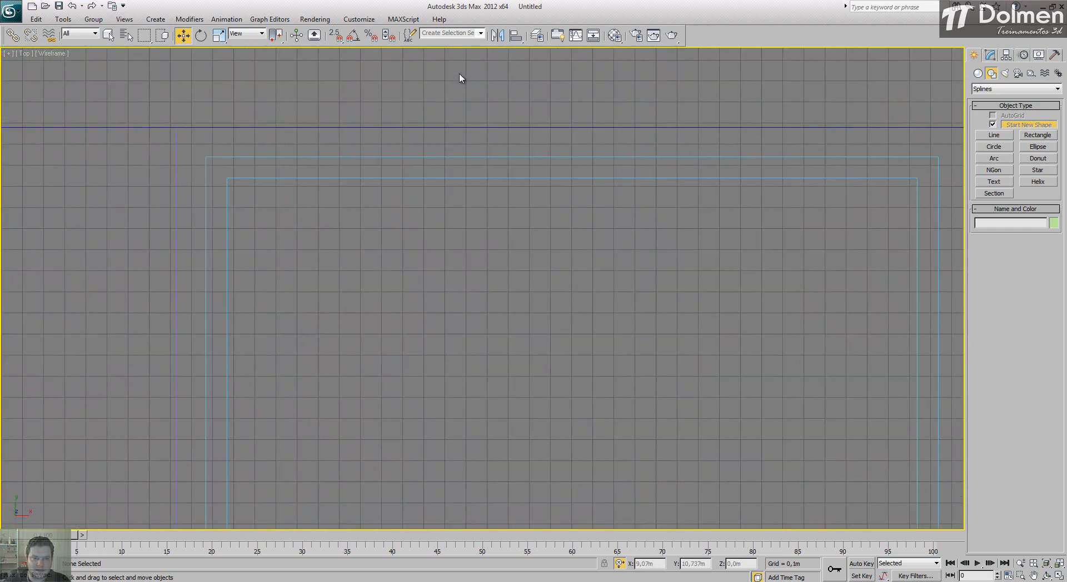
scroll(459, 78, "down", 5)
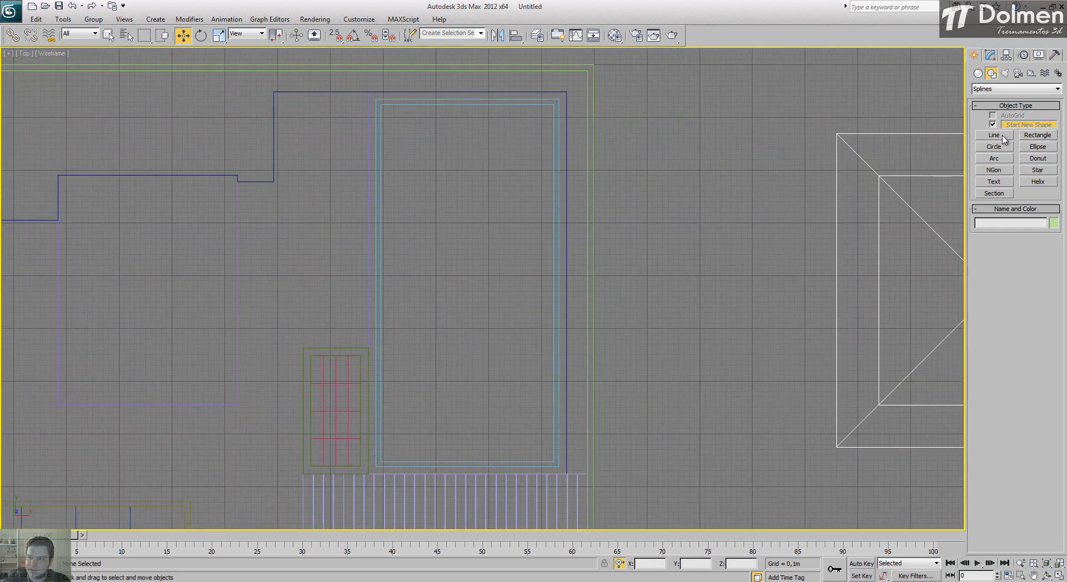
Step: With snapping on, create a box between opposite inner corners of the basin walls and set its height to 0,02 m
left_click(978, 73)
left_click(992, 127)
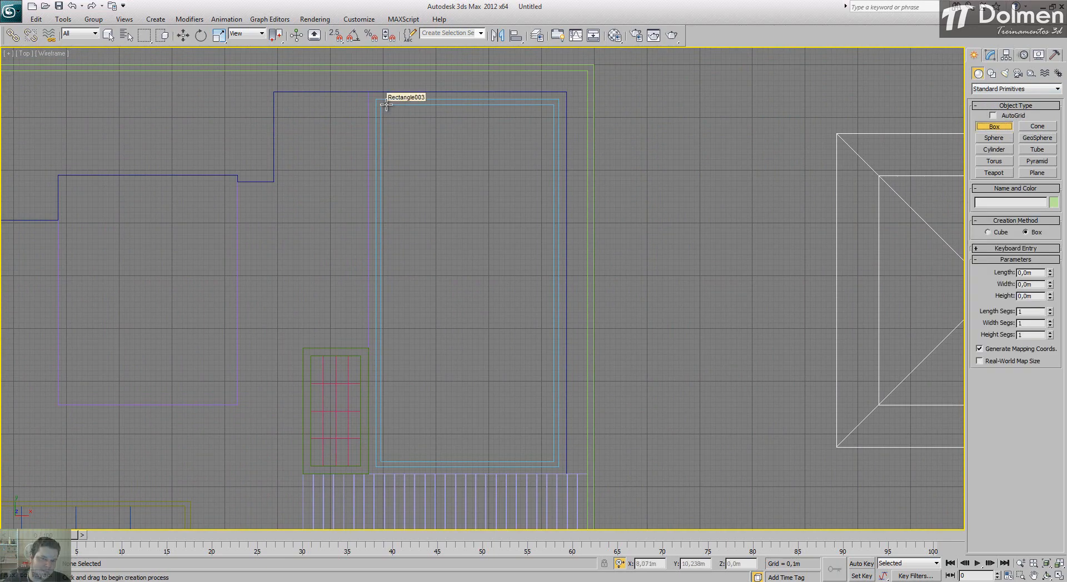
key("s")
left_click_drag(382, 104, 397, 128)
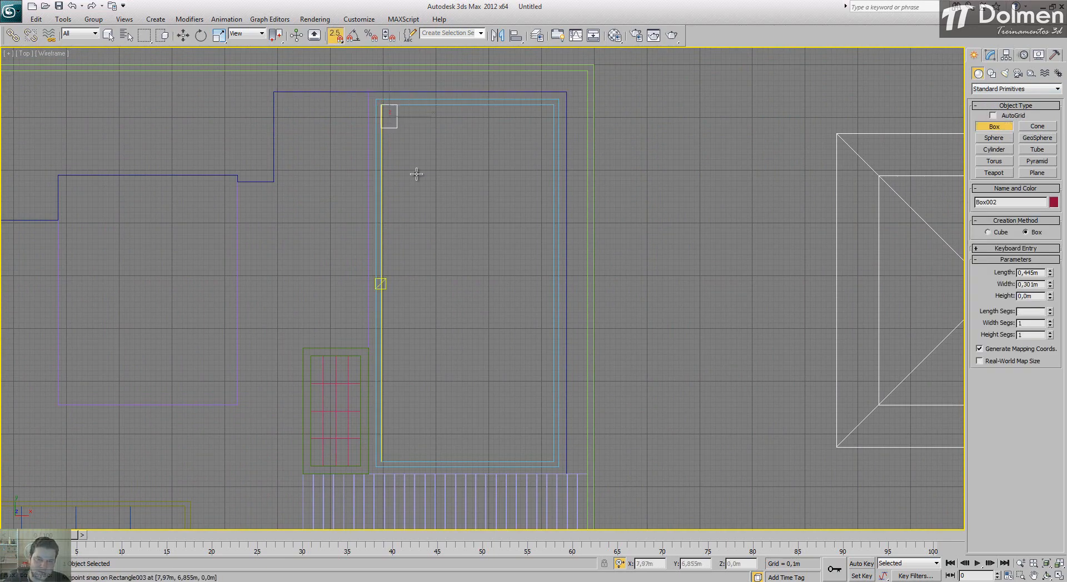
left_click_drag(416, 174, 554, 461)
left_click(542, 443)
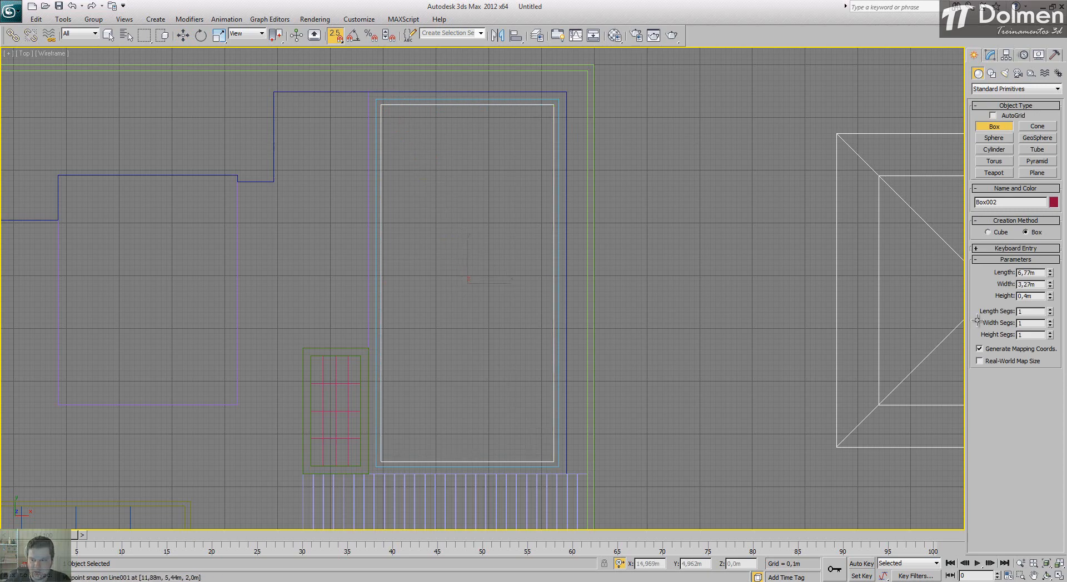
left_click_drag(1040, 298, 1003, 296)
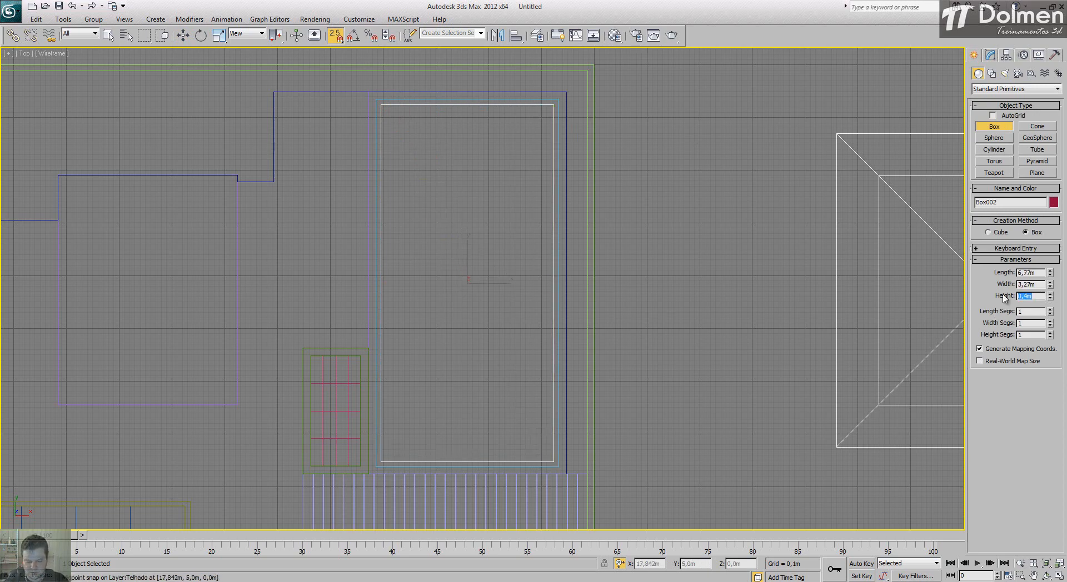
type(",02")
key("Return")
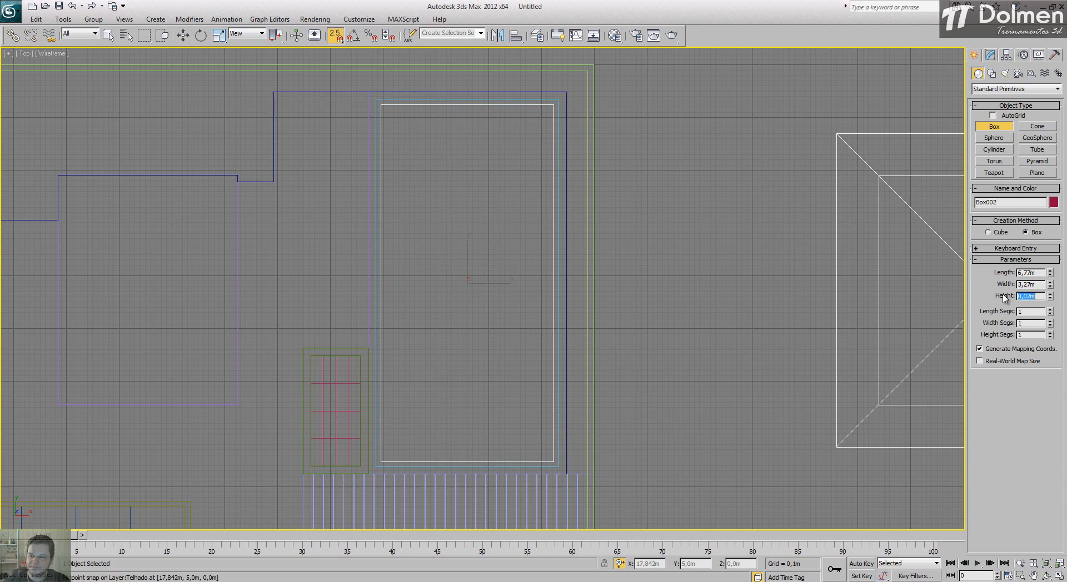
Step: In the Front view, lower the thin box along the vertical axis and snap its top to the basin walls' bottom edge
key("w")
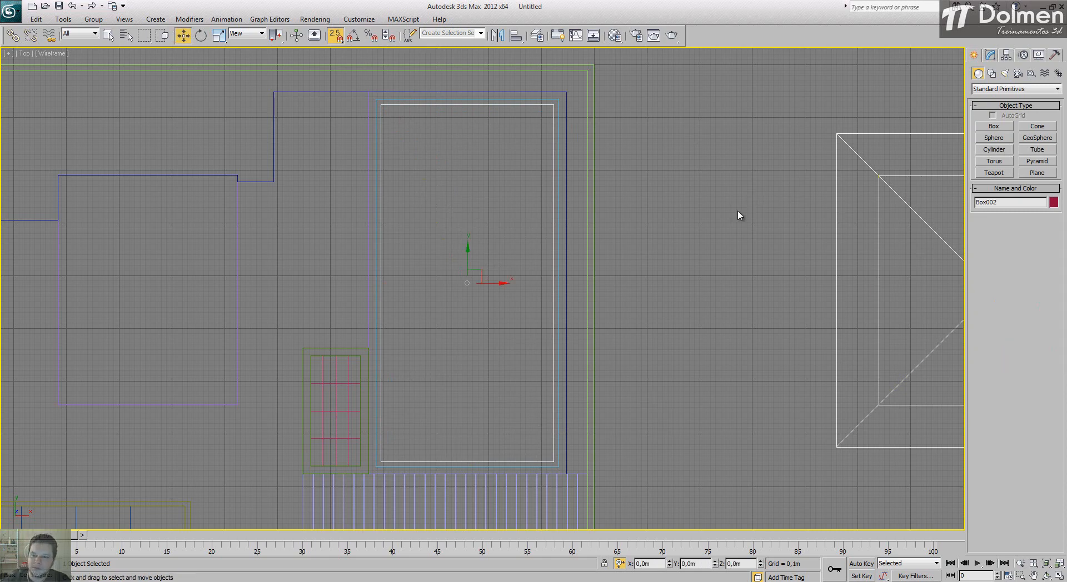
left_click(1059, 577)
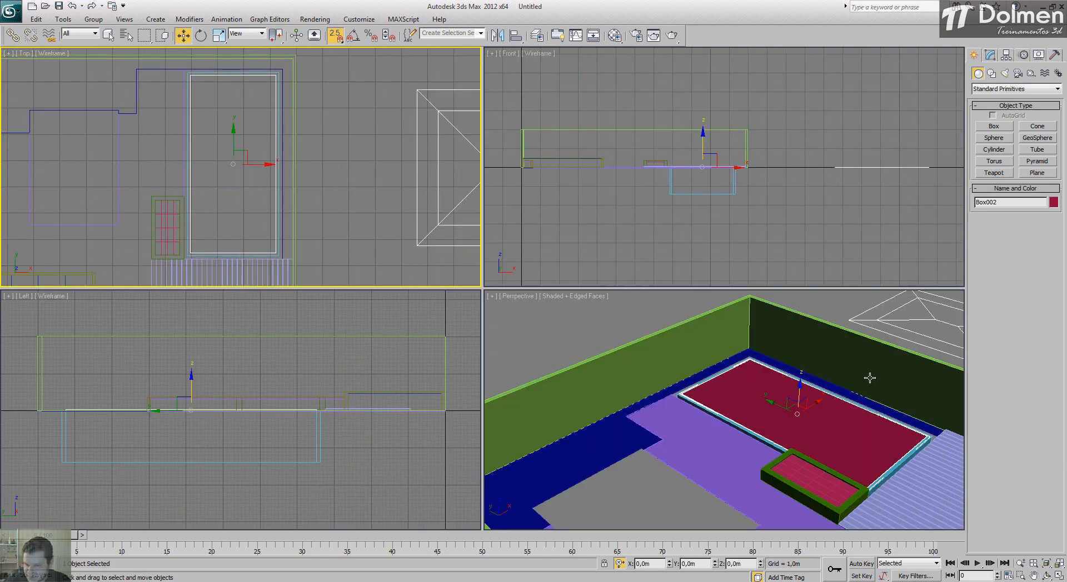
key("s")
scroll(701, 167, "up", 5)
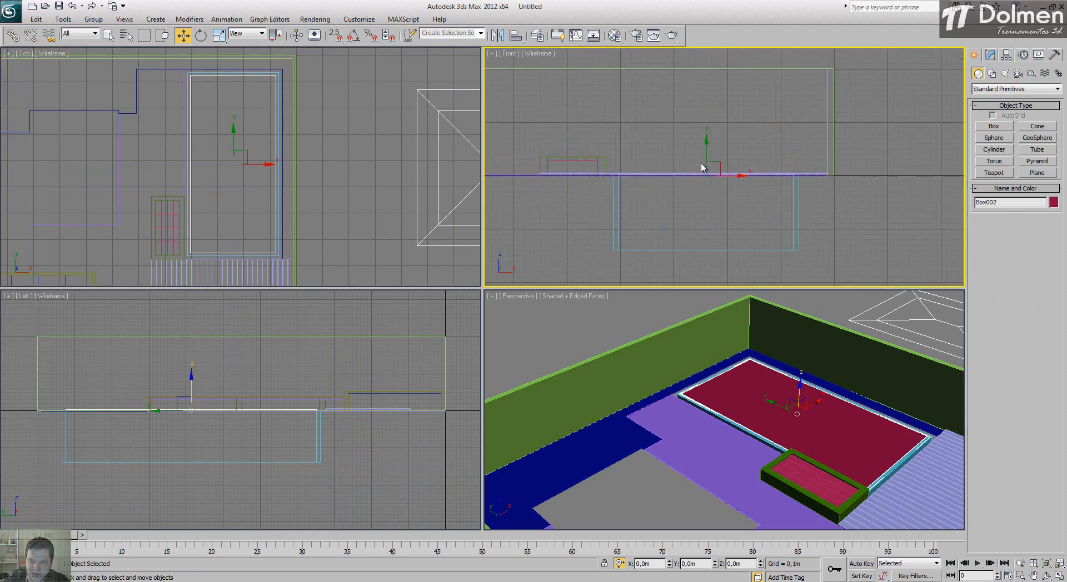
left_click_drag(705, 144, 656, 218)
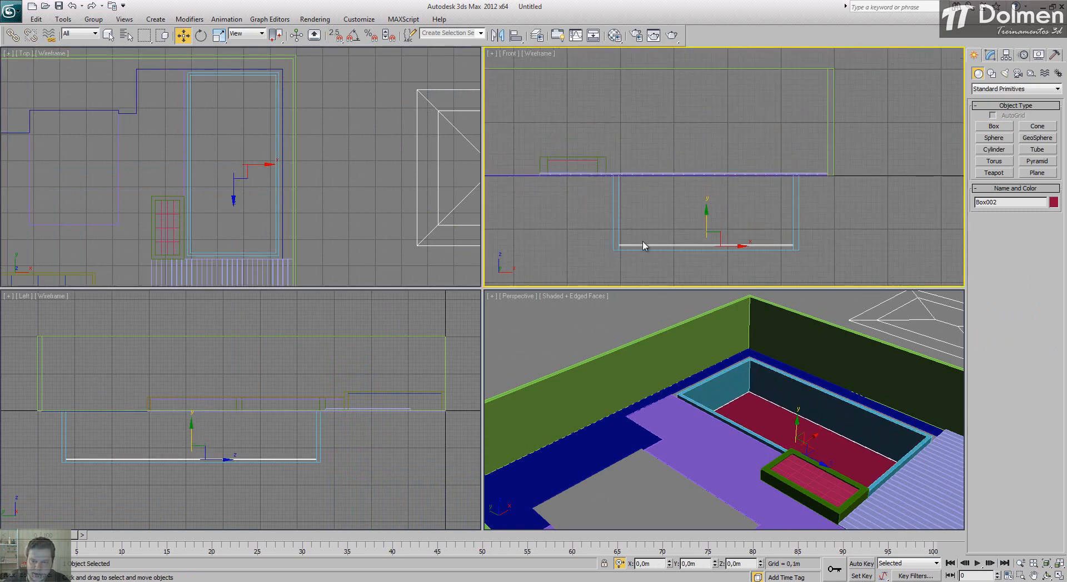
scroll(630, 261, "up", 4)
scroll(628, 264, "up", 5)
key("s")
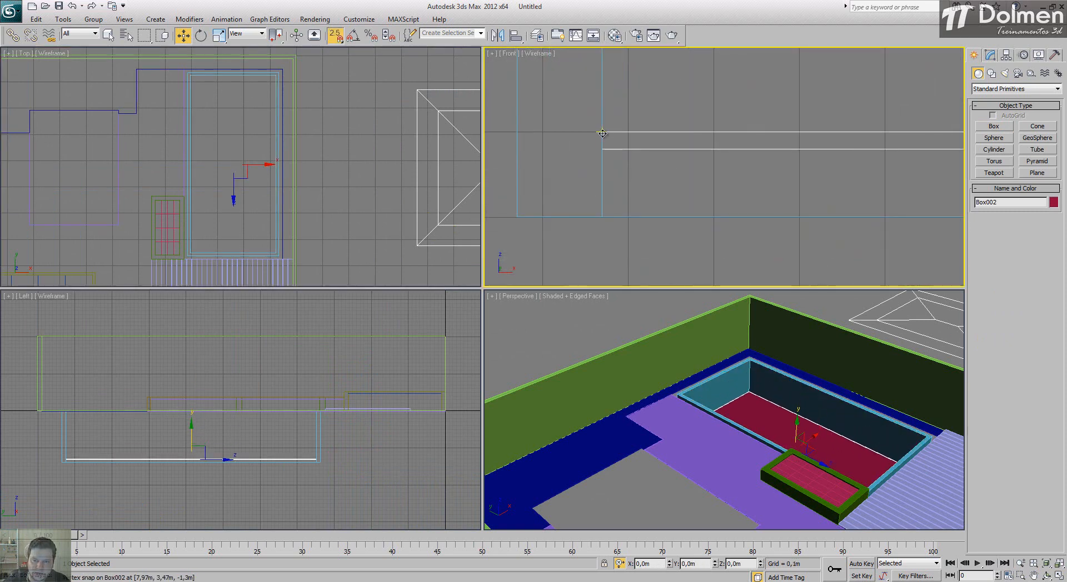
left_click_drag(602, 133, 602, 217)
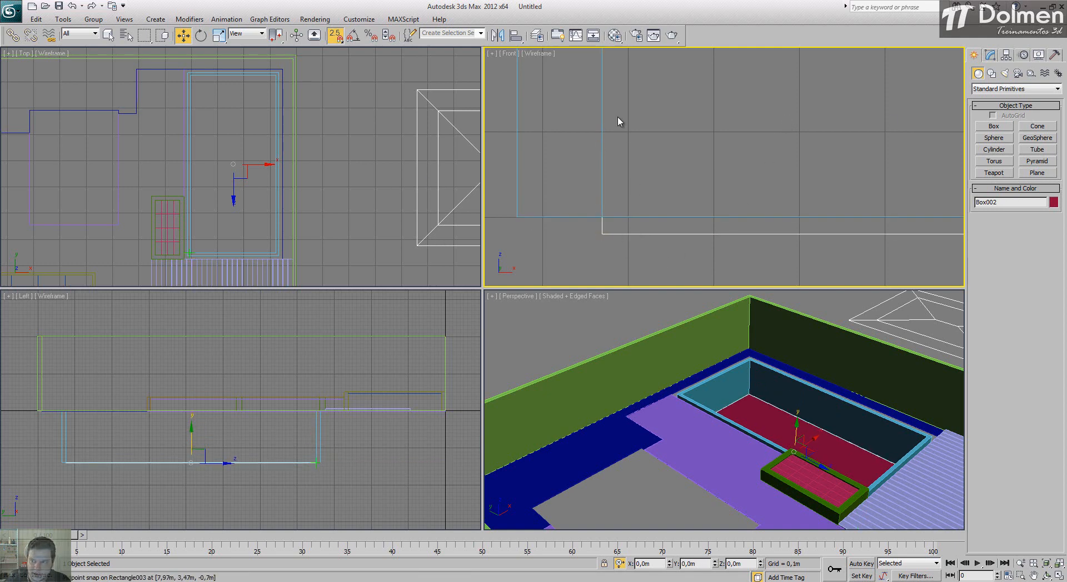
Step: Unhide all hidden objects in the scene
right_click(391, 88)
right_click(378, 107)
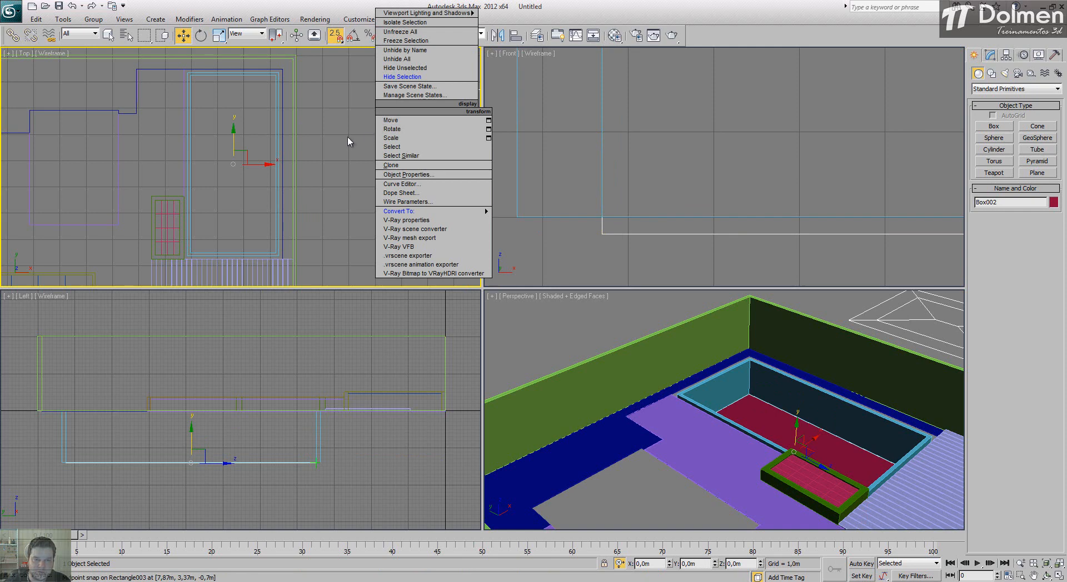
left_click(397, 59)
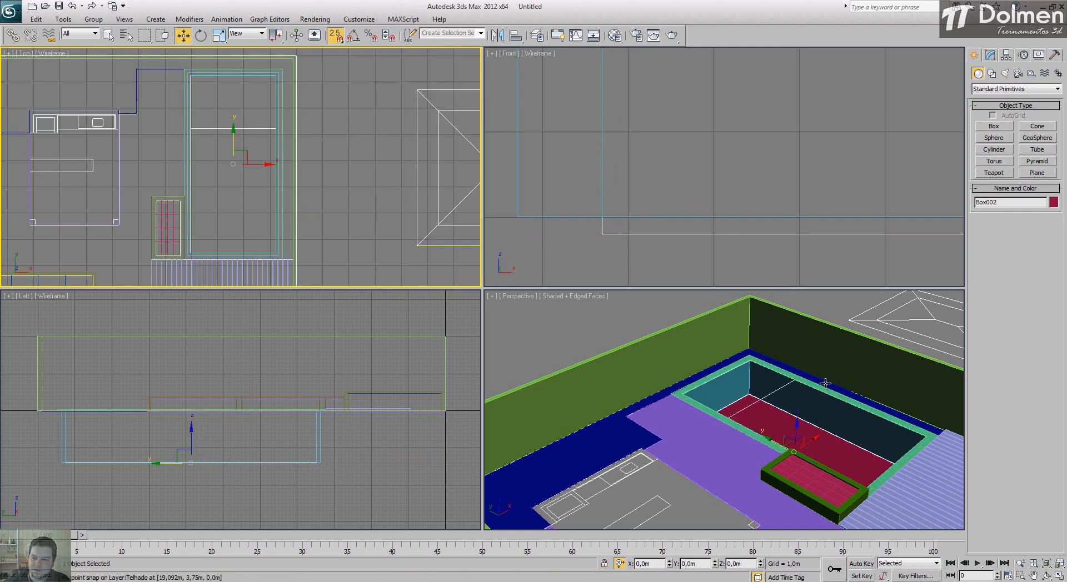
Step: Convert the basin floor box to Editable Poly and connect its four lengthwise edges across the middle in the Top view
key("s")
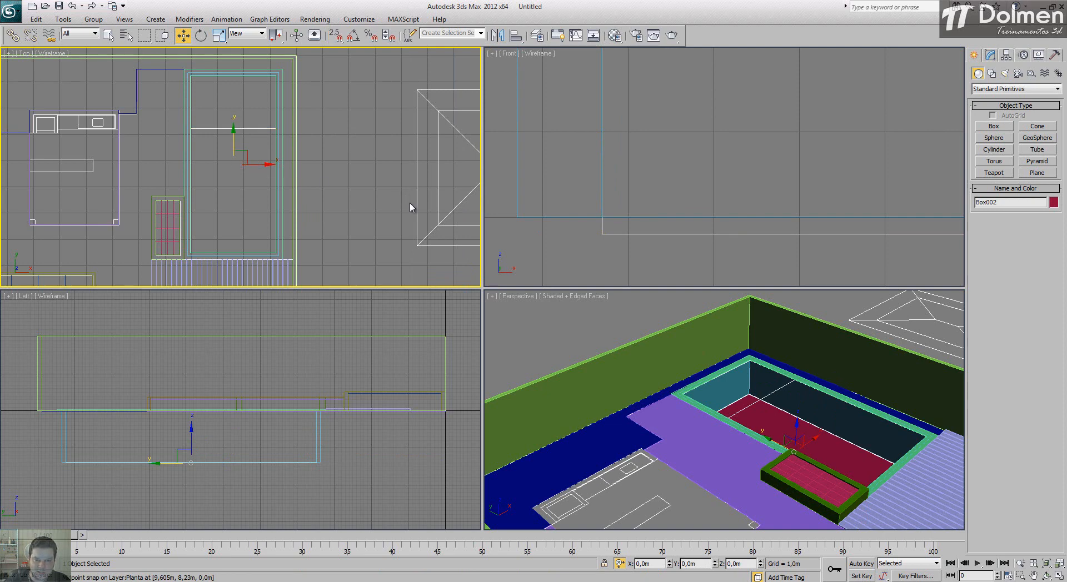
left_click(1059, 576)
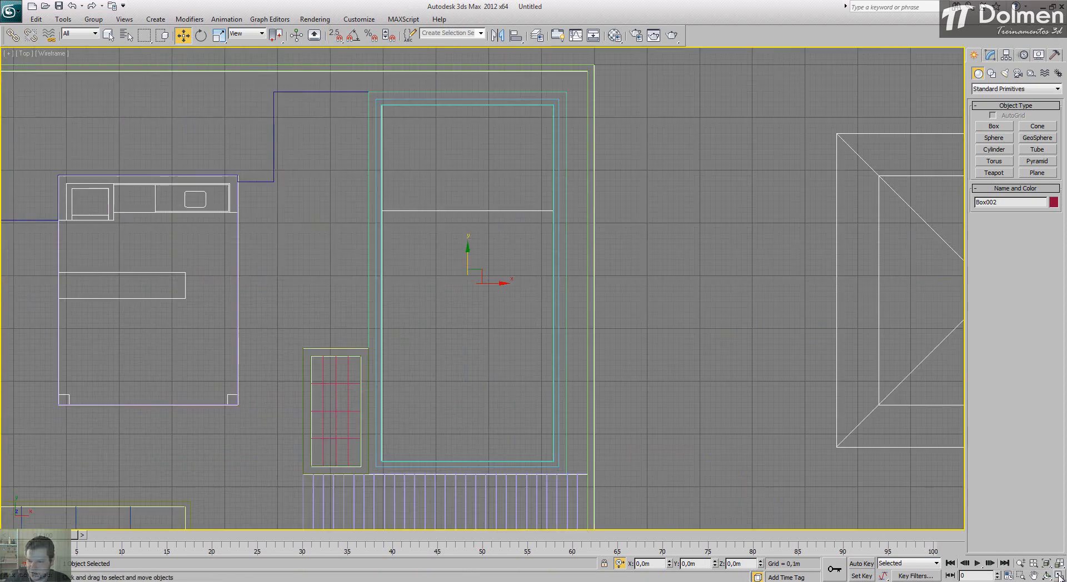
right_click(469, 201)
mouse_move(520, 302)
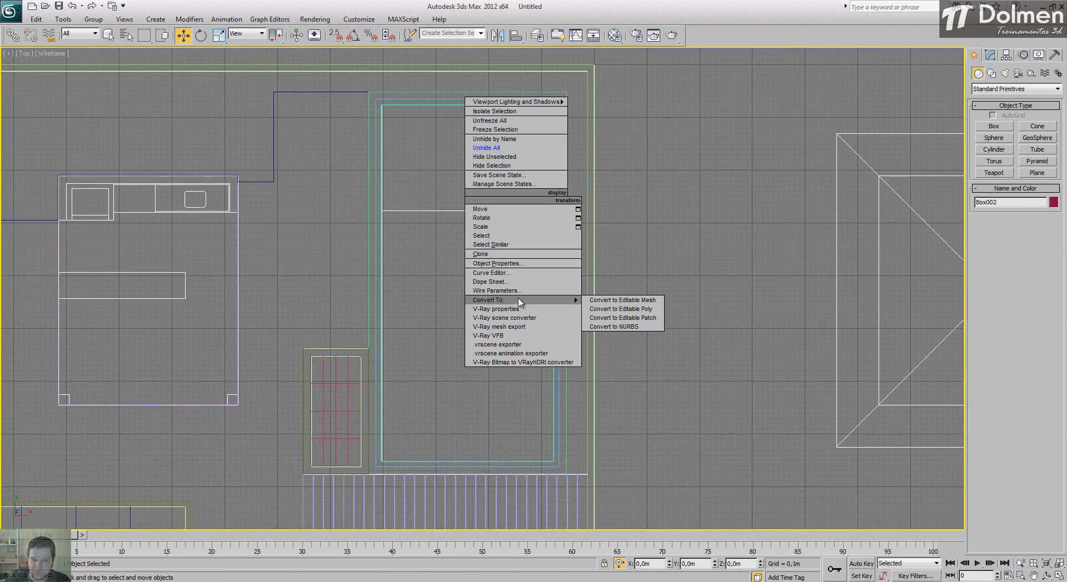
left_click(616, 311)
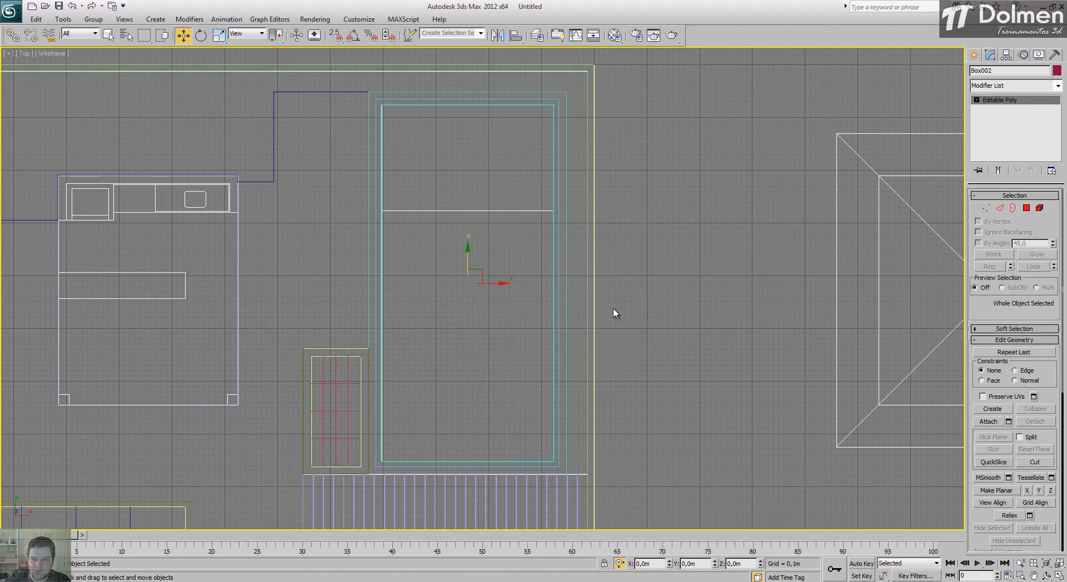
key("2")
left_click_drag(708, 232, 149, 270)
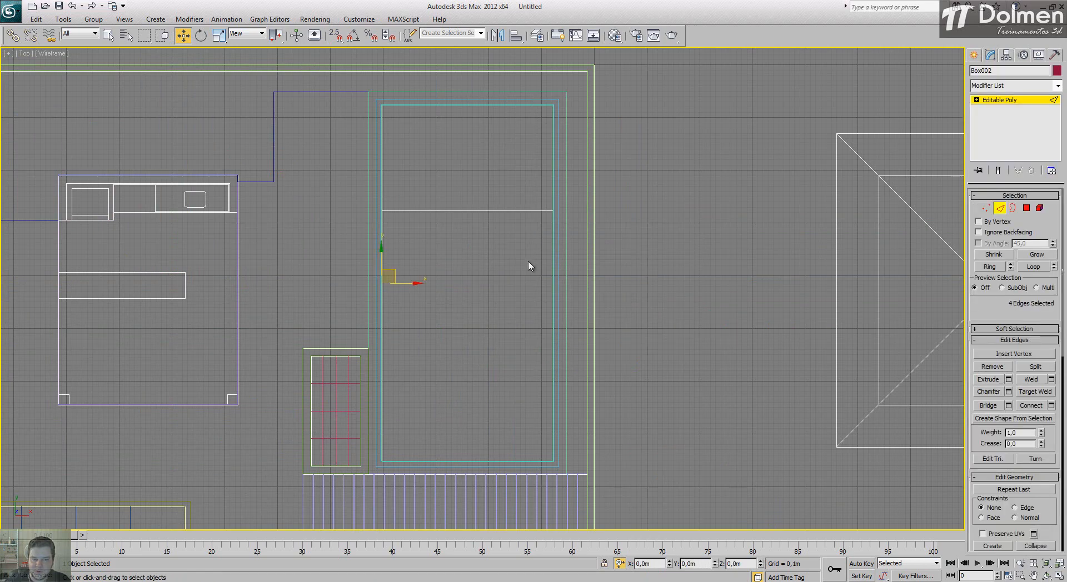
left_click(1032, 406)
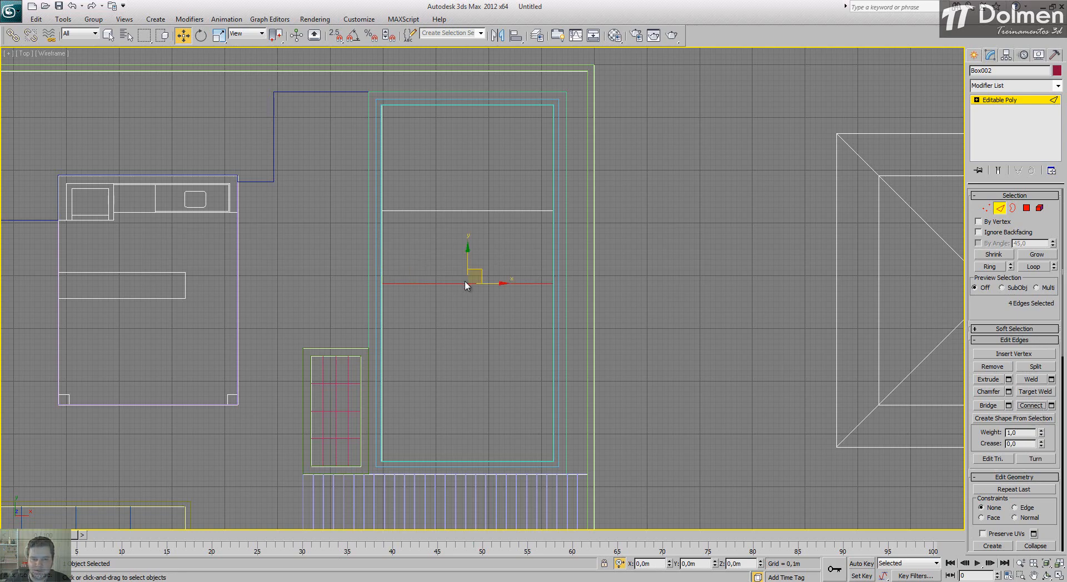
Step: Move the new cross edges along Y and snap them to the plan's dividing line across the basin
left_click_drag(467, 259, 464, 206)
scroll(467, 253, "up", 5)
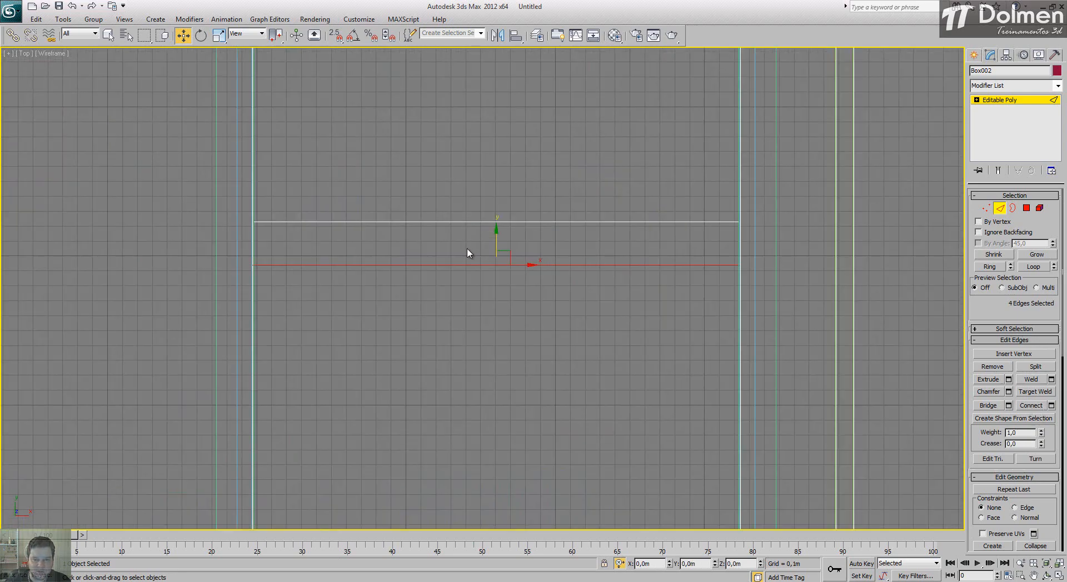
key("s")
left_click_drag(496, 263, 492, 222)
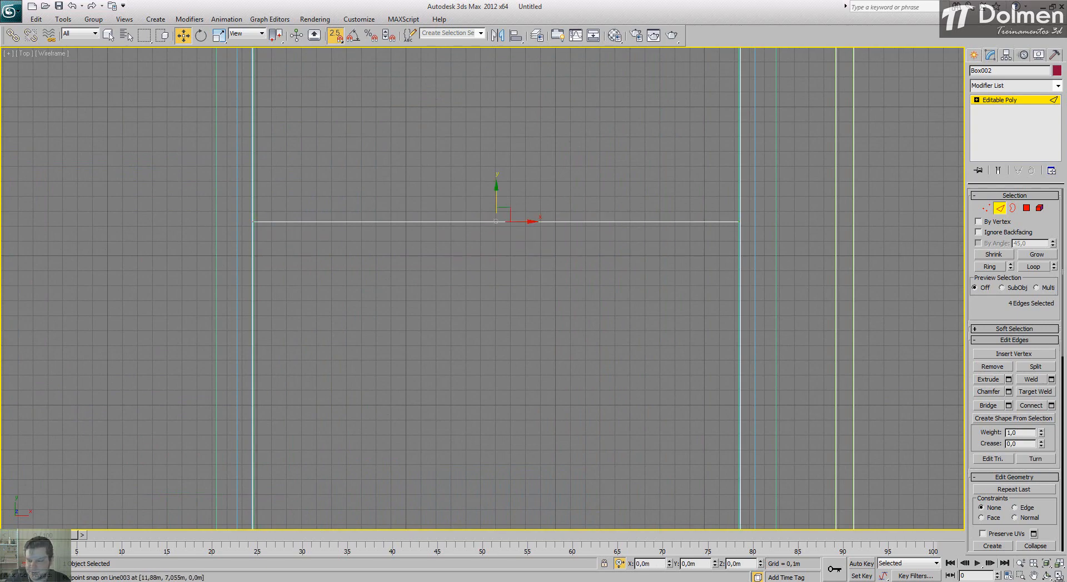
Step: Examine the divided basin floor in the enlarged Perspective view
key("alt+w")
middle_click(817, 445)
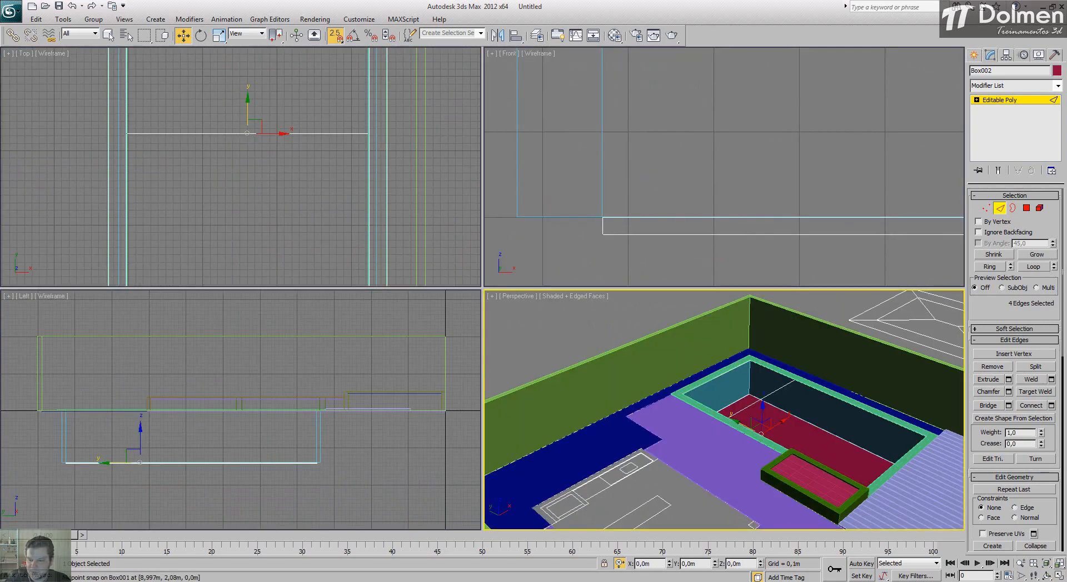
key("F3")
key("F3")
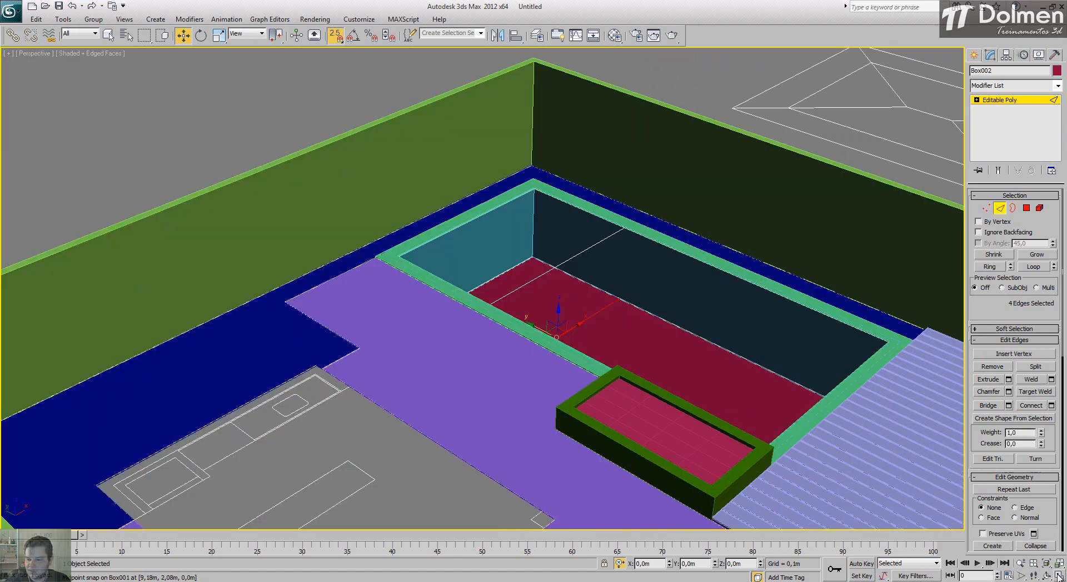
left_click(1059, 577)
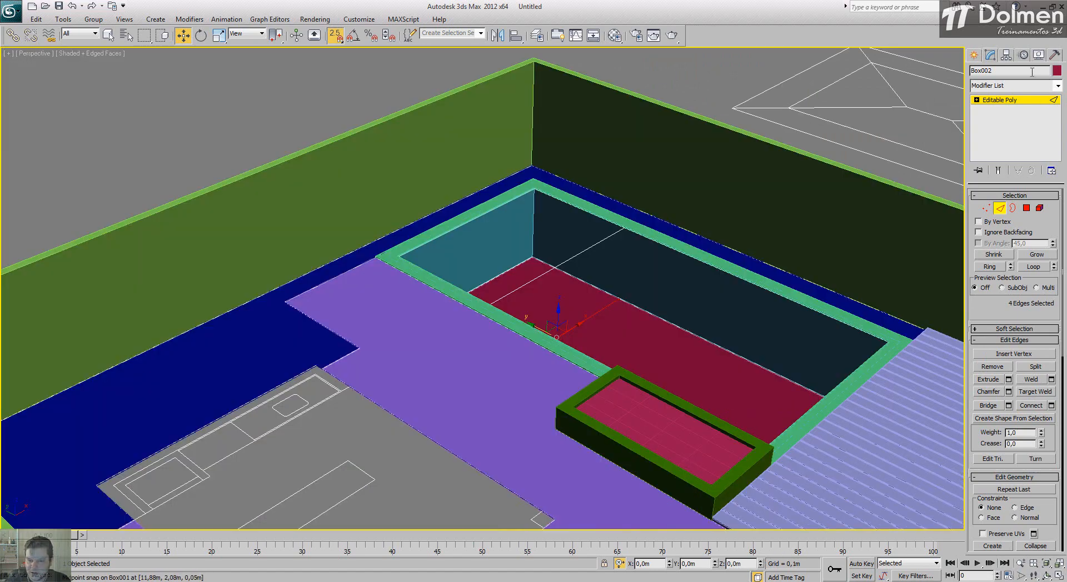
Step: Select the smaller top polygon of the divided basin floor and extrude it by 1.2 m
left_click(1026, 208)
left_click(569, 299)
middle_click_drag(569, 299, 548, 329, "alt")
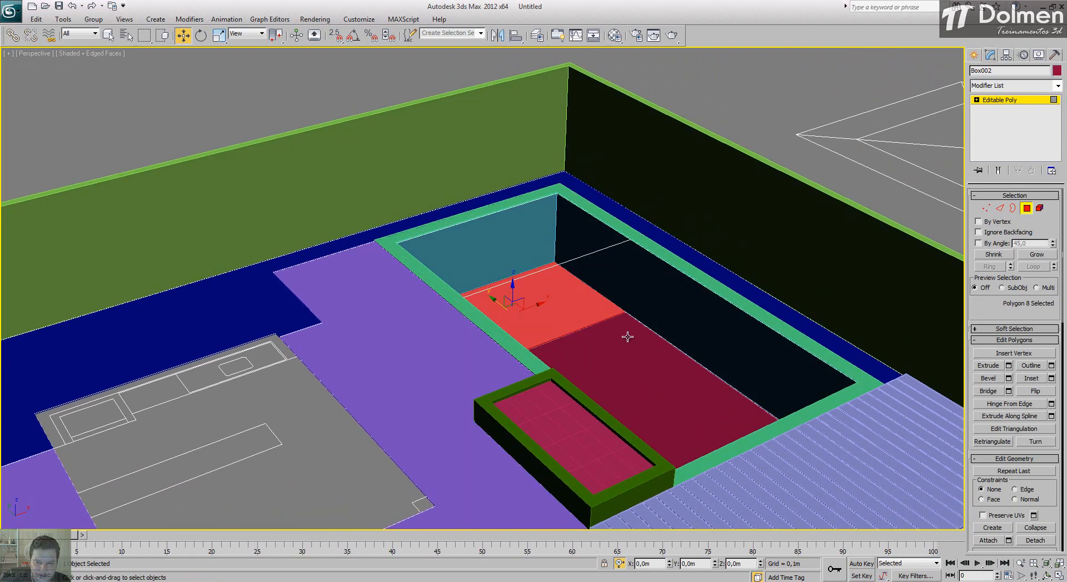
scroll(631, 328, "up", 4)
middle_click_drag(659, 340, 478, 269)
scroll(478, 269, "down", 3)
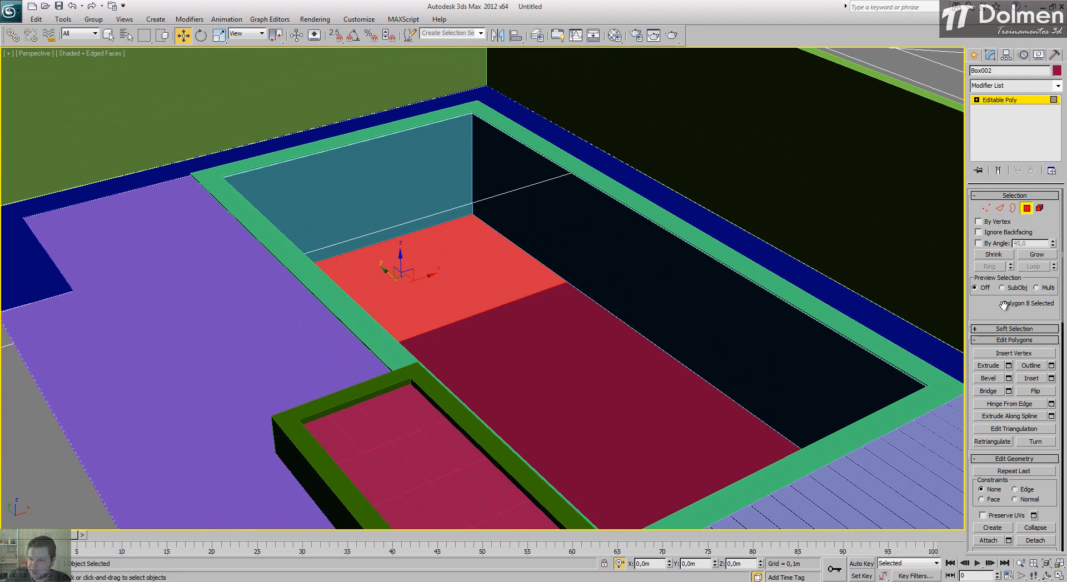
scroll(1004, 306, "down", 2)
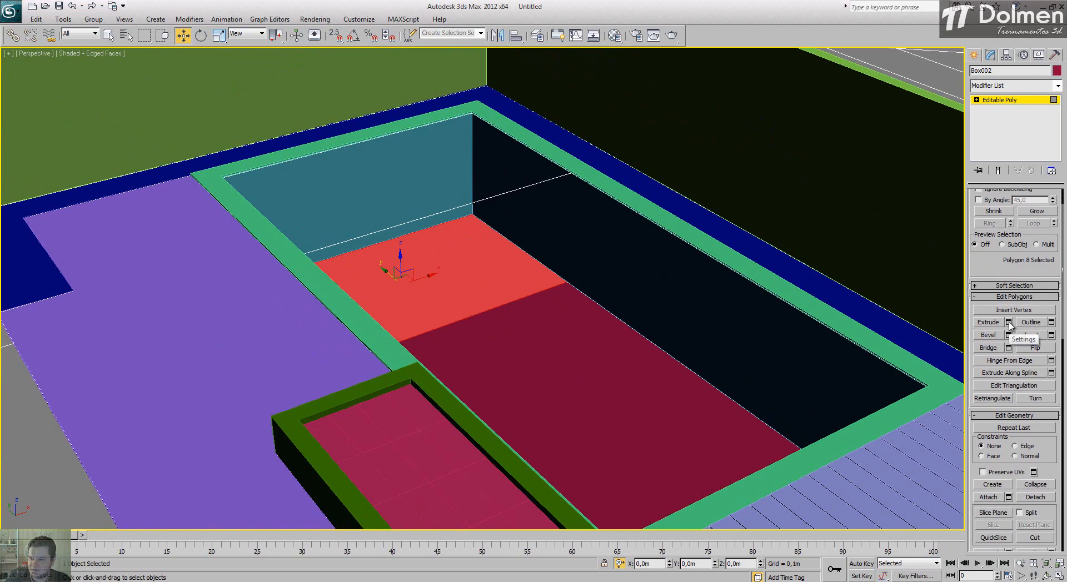
left_click(1008, 322)
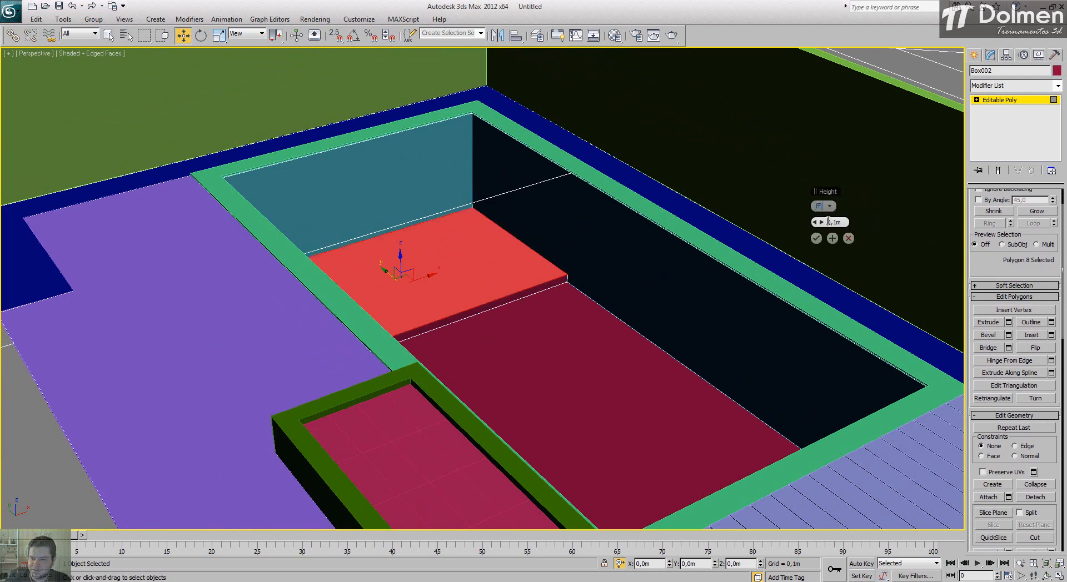
type("1,2")
key("Return")
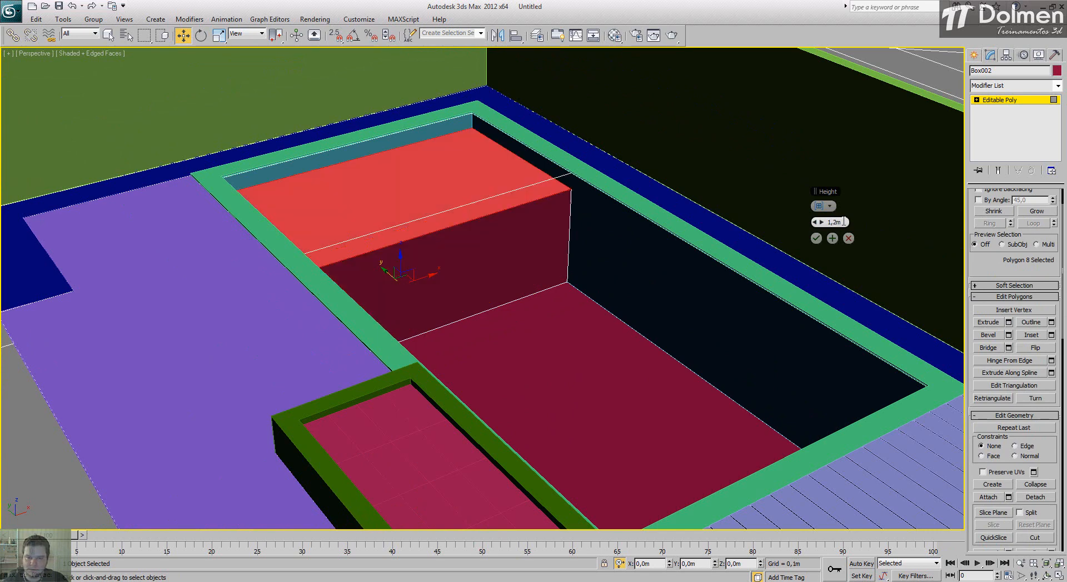
left_click(816, 238)
left_click(1009, 100)
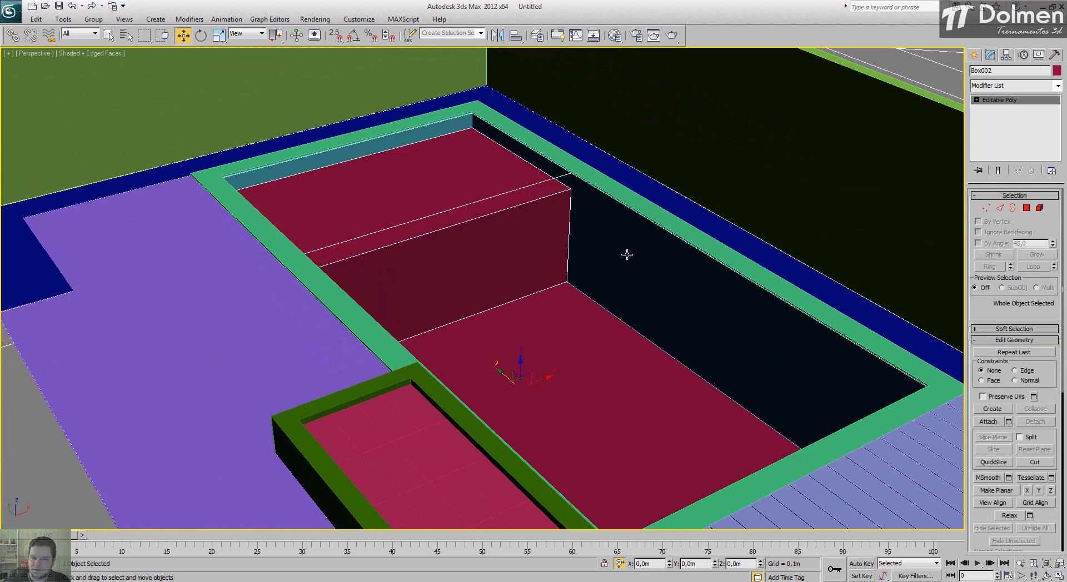
Step: Examine the raised basin section and the plan's kitchen area in the Perspective view with nothing selected
scroll(627, 251, "down", 8)
middle_click_drag(548, 286, 490, 304, "alt")
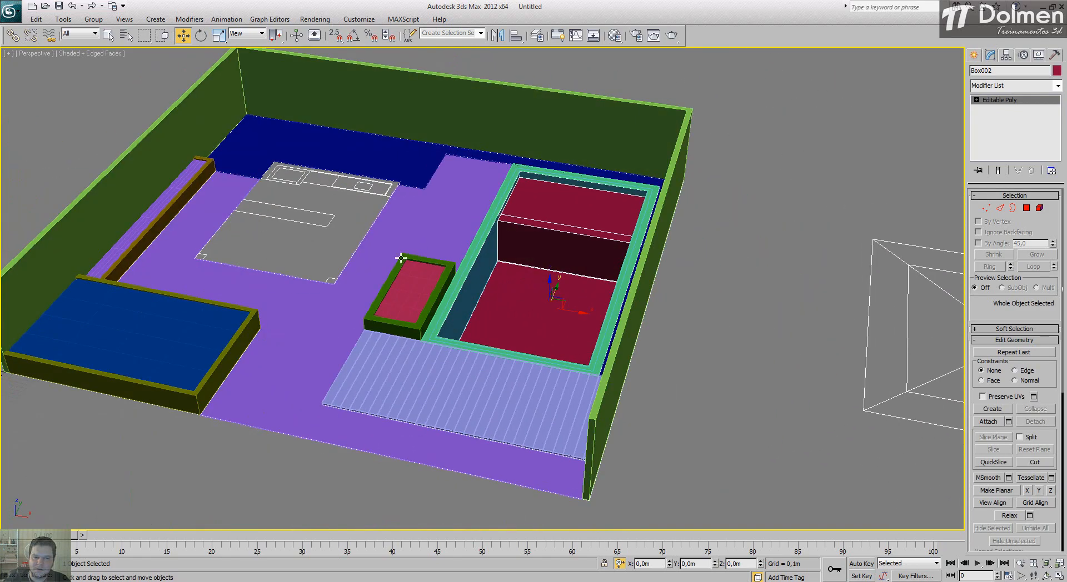
middle_click_drag(401, 259, 524, 272)
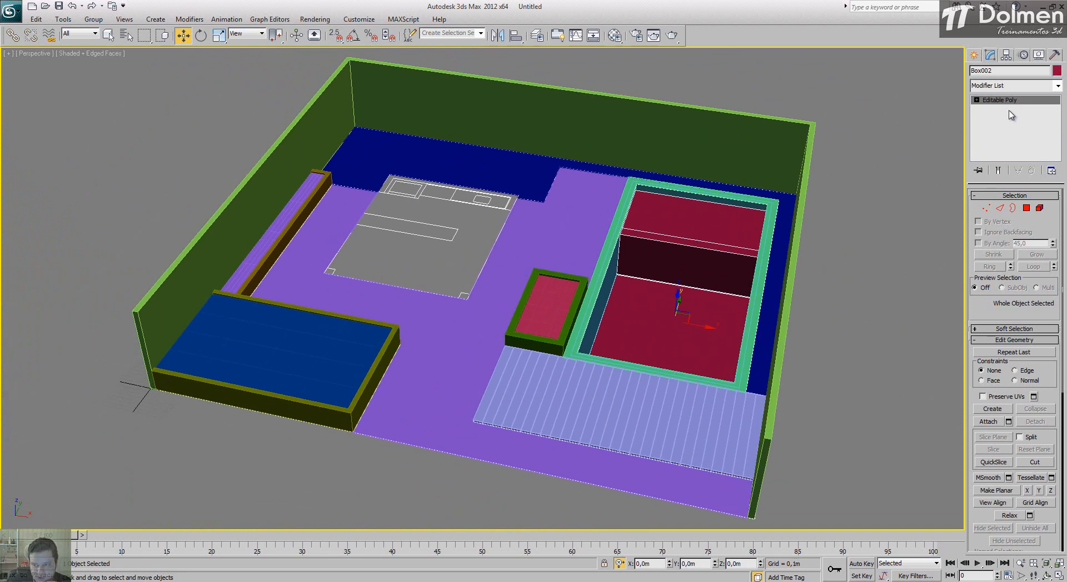
left_click(973, 58)
left_click(850, 263)
middle_click_drag(512, 258, 521, 278)
scroll(407, 278, "up", 3)
scroll(431, 231, "up", 3)
middle_click_drag(398, 278, 403, 289)
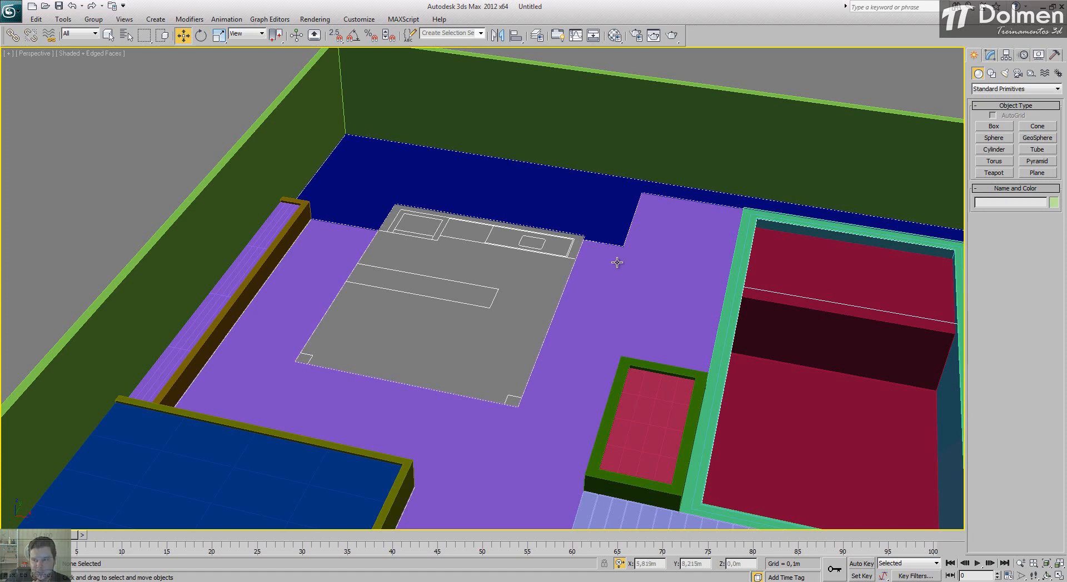
Step: Snap a box 0.2 m by 0.2 m and about 0.8 m high over the plan's lower-left column square in the Top view
left_click(1059, 577)
left_click(315, 188)
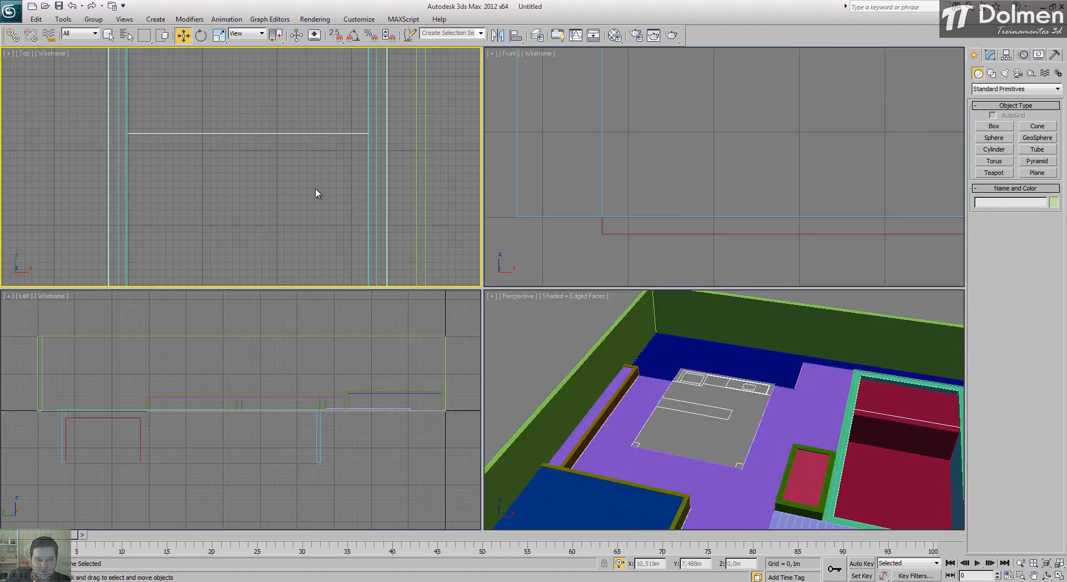
scroll(315, 188, "down", 5)
left_click(1056, 577)
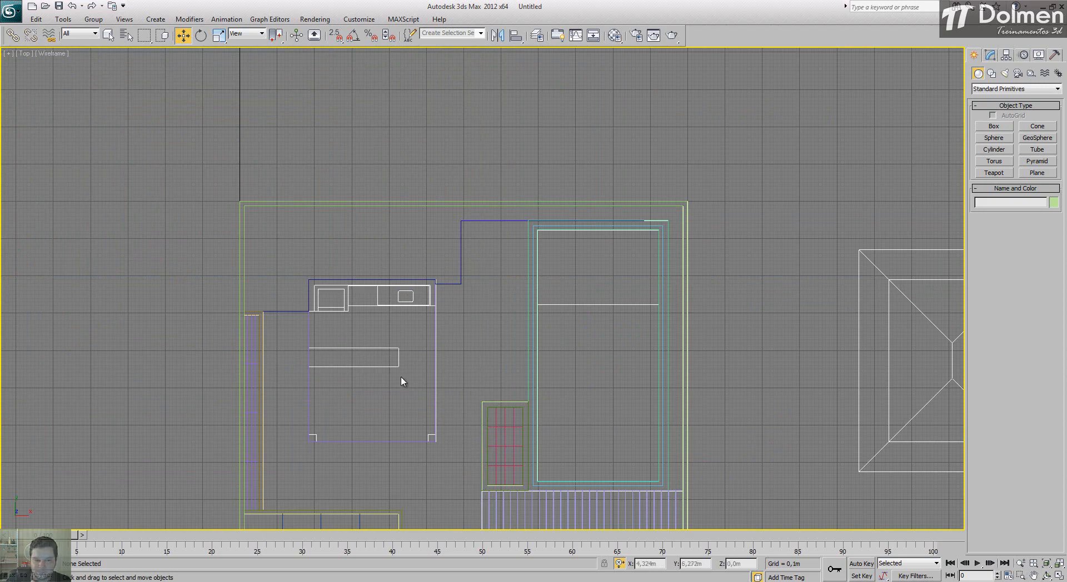
scroll(326, 336, "up", 6)
middle_click_drag(423, 329, 397, 347)
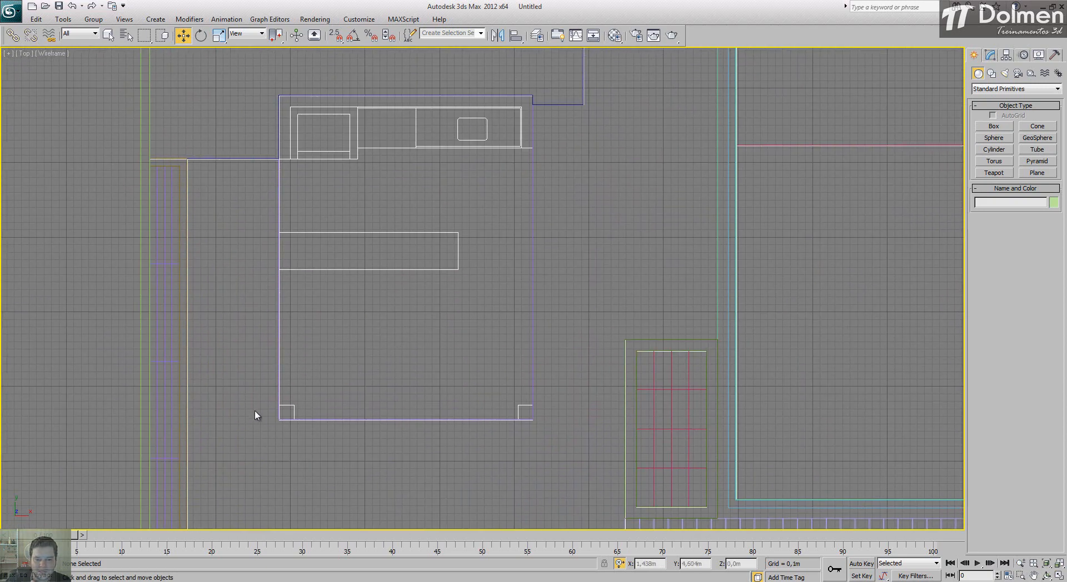
left_click(994, 127)
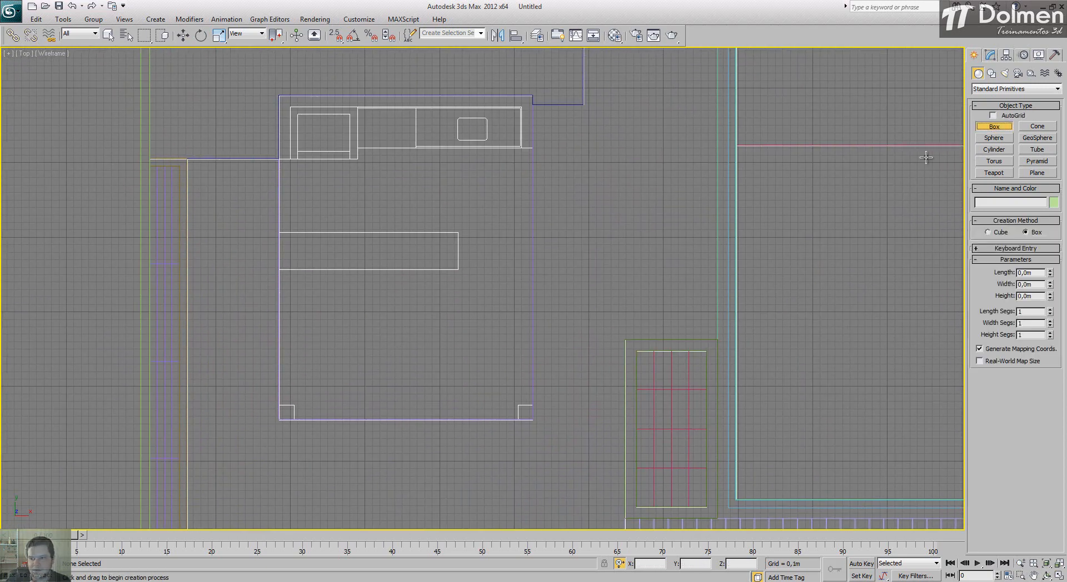
key("s")
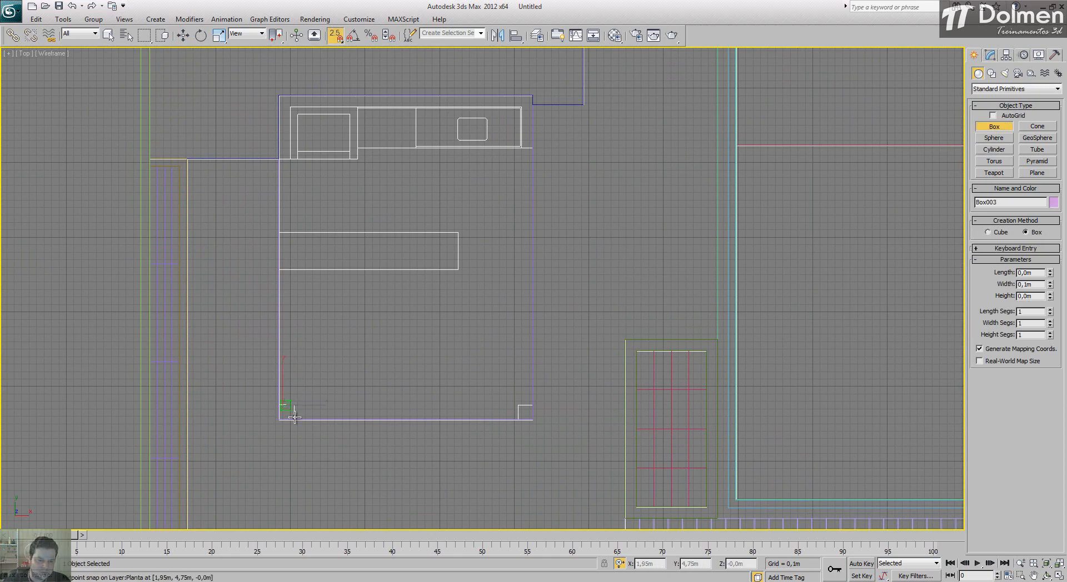
left_click_drag(279, 406, 302, 424)
left_click(363, 372)
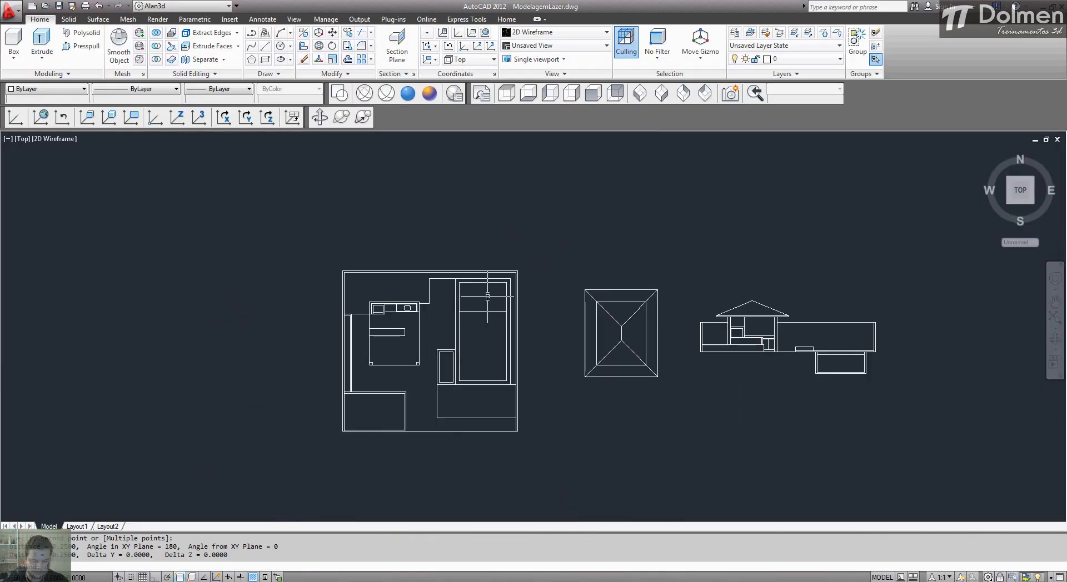
Step: Switch to AutoCAD and measure the column's height in the section, from the underside of the roof to the ground line
type("di")
key("Return")
scroll(723, 328, "up", 6)
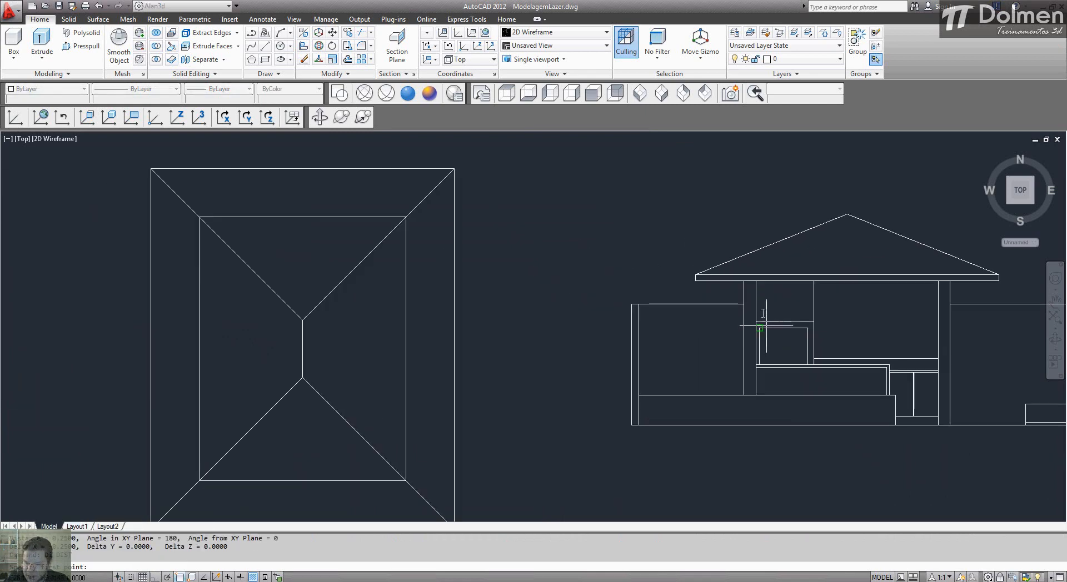
left_click(755, 280)
left_click(754, 425)
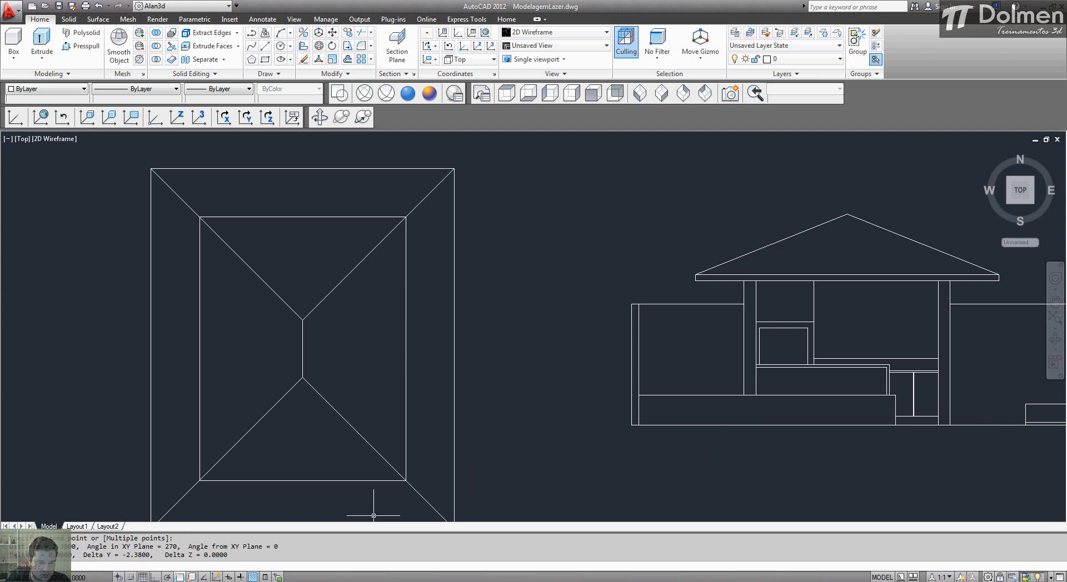
Step: Switch back to 3ds Max and set the column box's height to 2.4 m
key("alt+Tab")
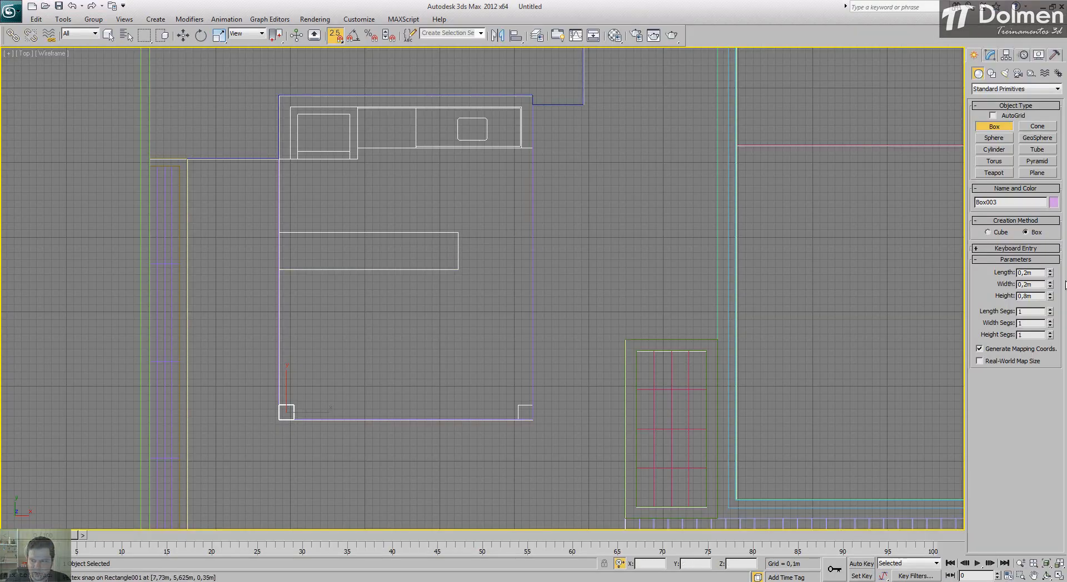
left_click(1038, 296)
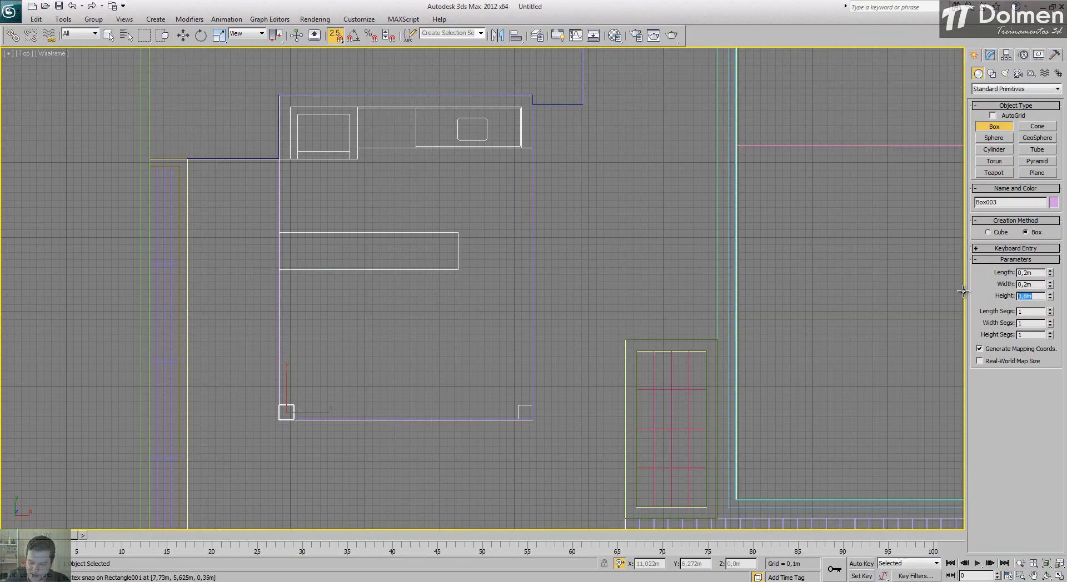
type("2m")
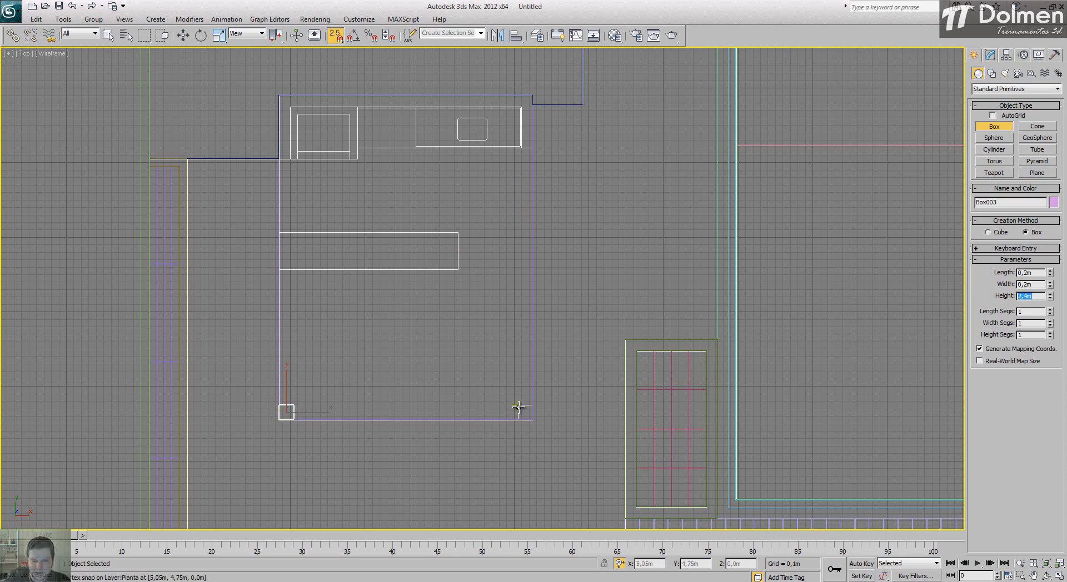
Step: Snap a second 0.2 m by 0.2 m column box over the plan's lower-right column square and match the first column's height
left_click_drag(519, 407, 532, 420)
left_click(532, 420)
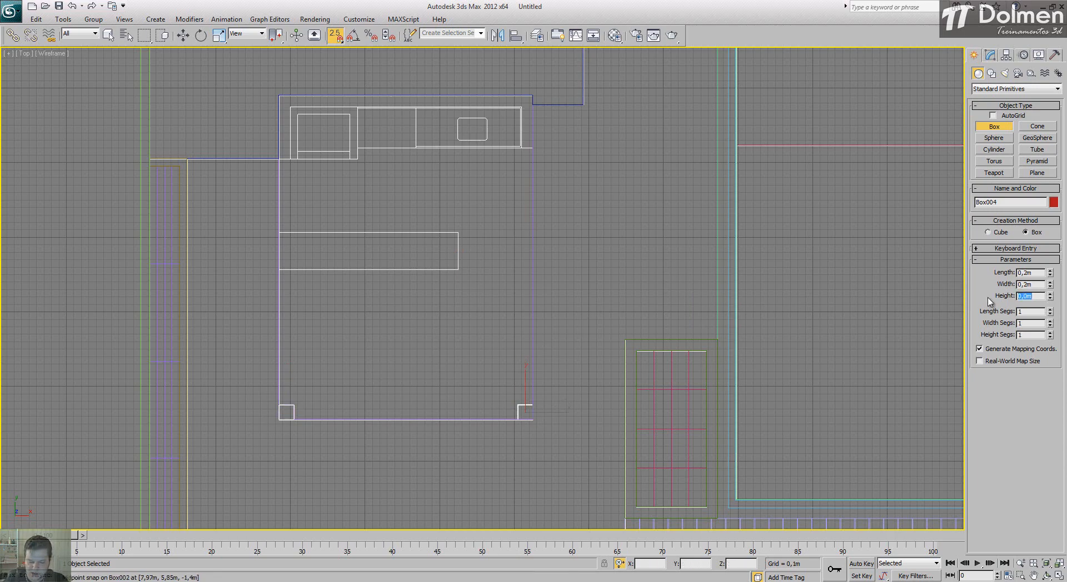
type("2,5")
key("Return")
right_click(839, 260)
right_click(839, 259)
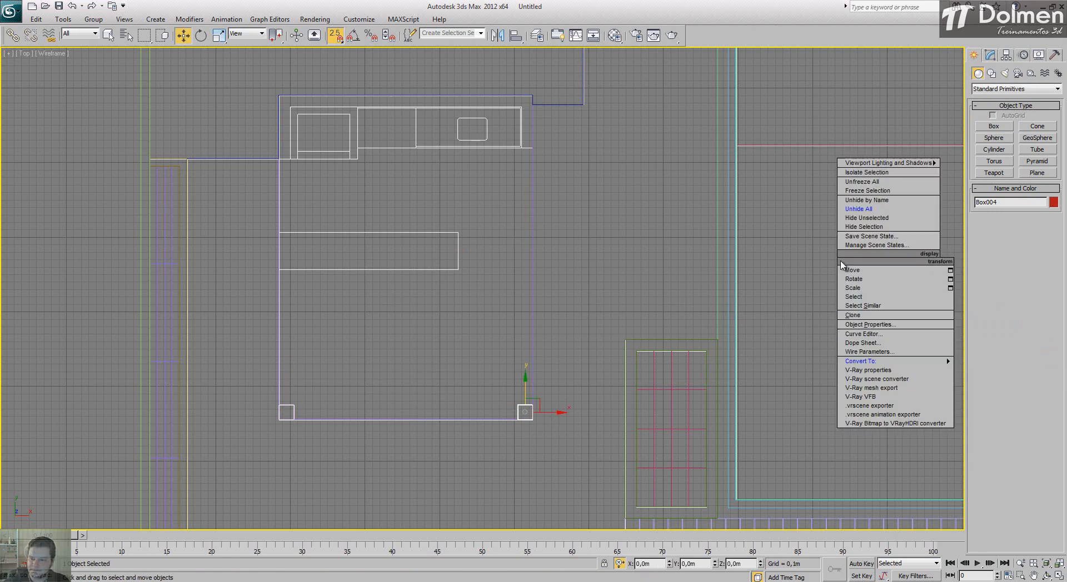
left_click(811, 300)
Step: Examine the two columns in the Perspective view of the four-viewport layout
left_click(1059, 565)
left_click(1059, 576)
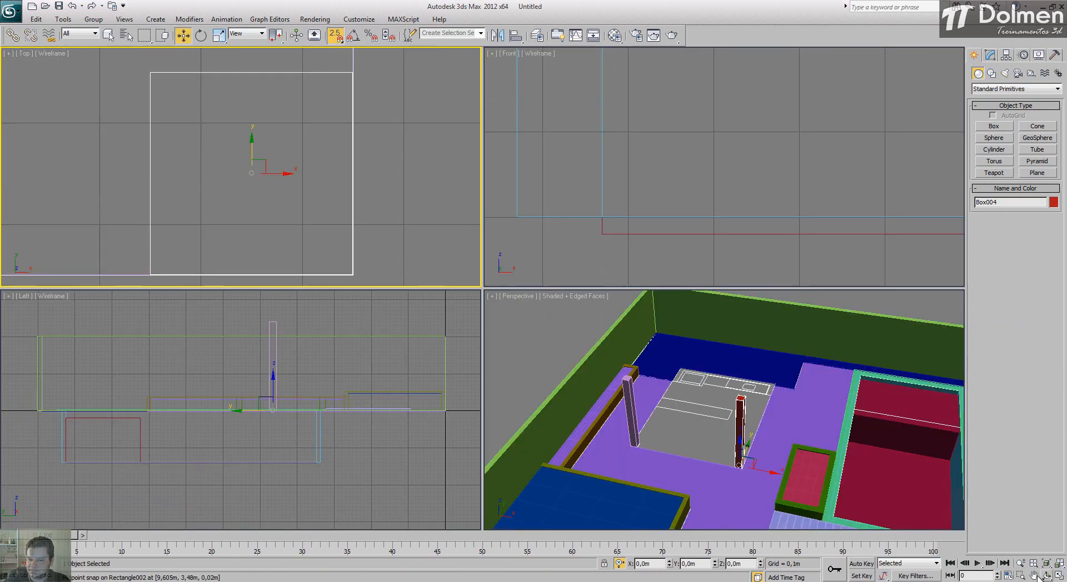
scroll(667, 373, "up", 2)
middle_click(668, 373)
scroll(667, 373, "down", 3)
scroll(668, 374, "down", 5)
scroll(713, 424, "up", 5)
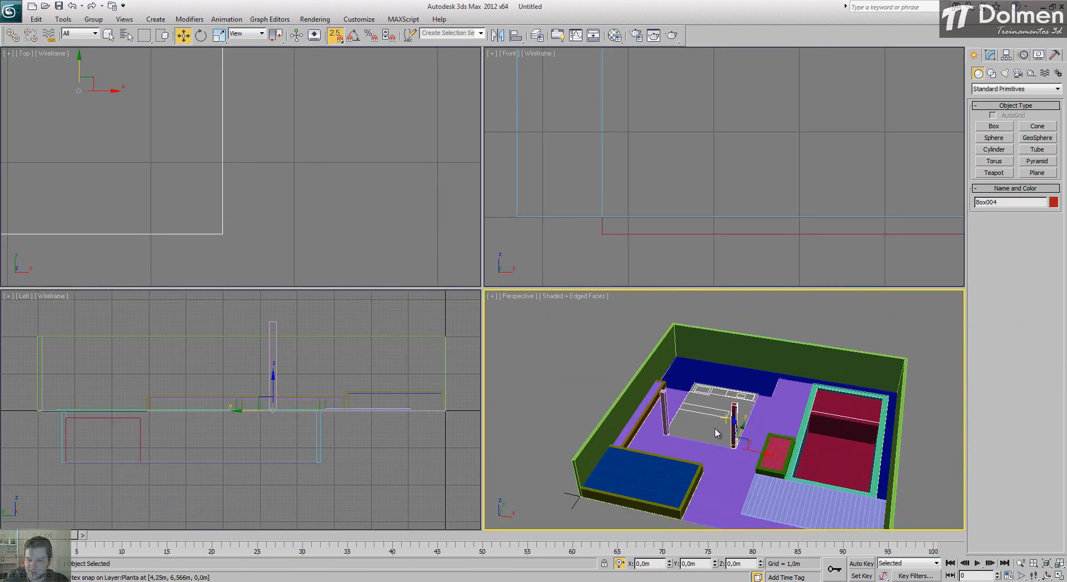
middle_click_drag(715, 429, 687, 422, "alt")
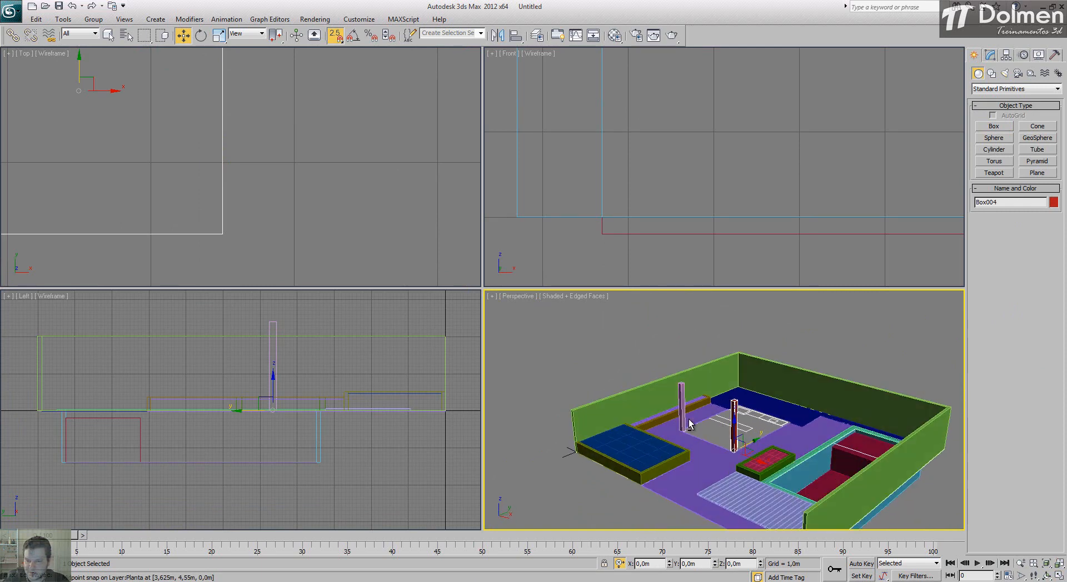
Step: Start a snapped line in the Top view along the inner edge of the kitchen wall, around the counter to the wall's far left end
scroll(256, 188, "down", 4)
scroll(217, 140, "up", 5)
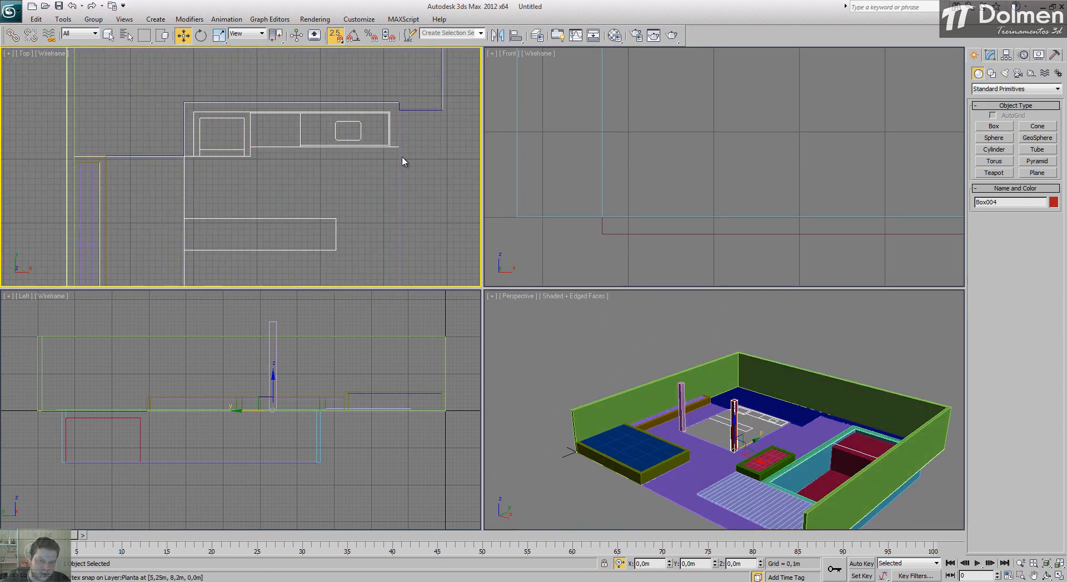
left_click(991, 74)
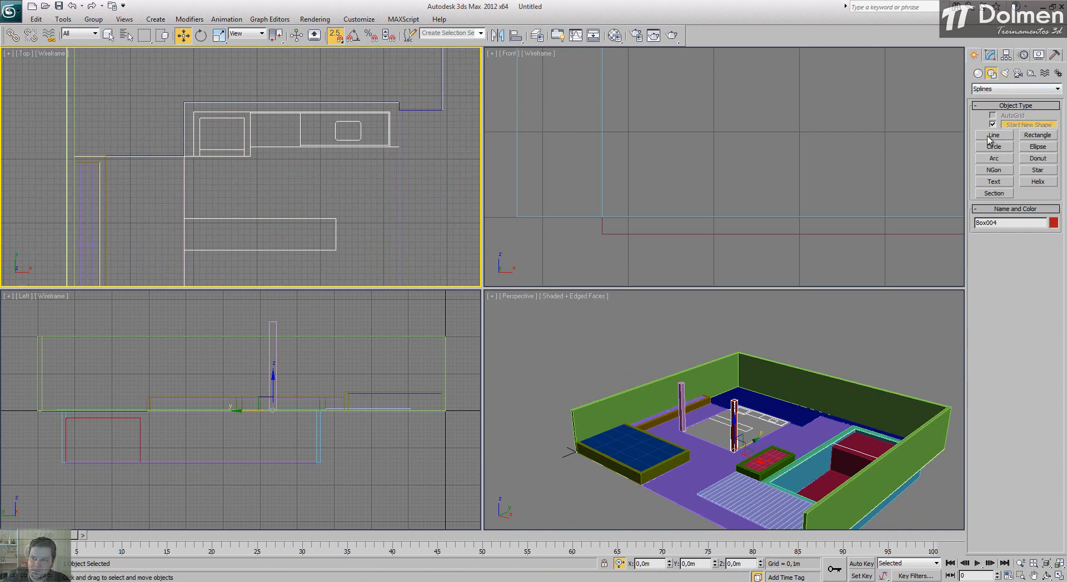
left_click(992, 135)
scroll(431, 116, "up", 2)
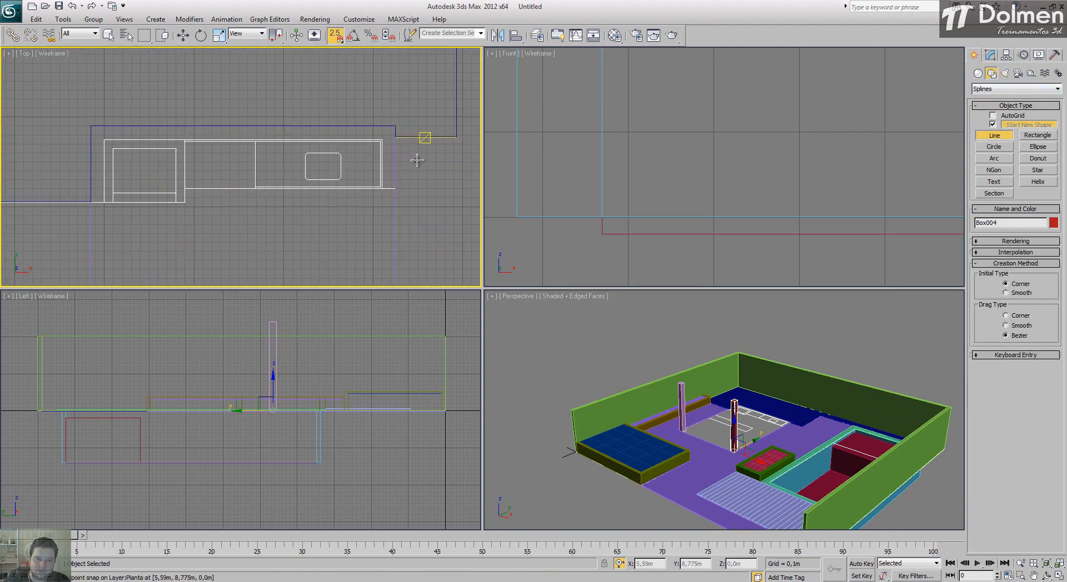
left_click(382, 189)
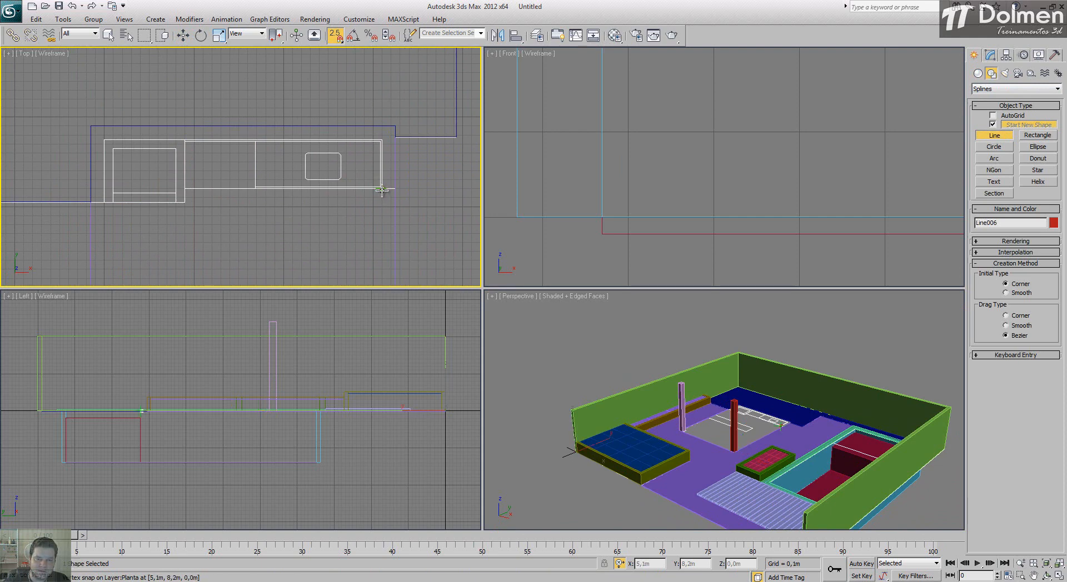
left_click(382, 140)
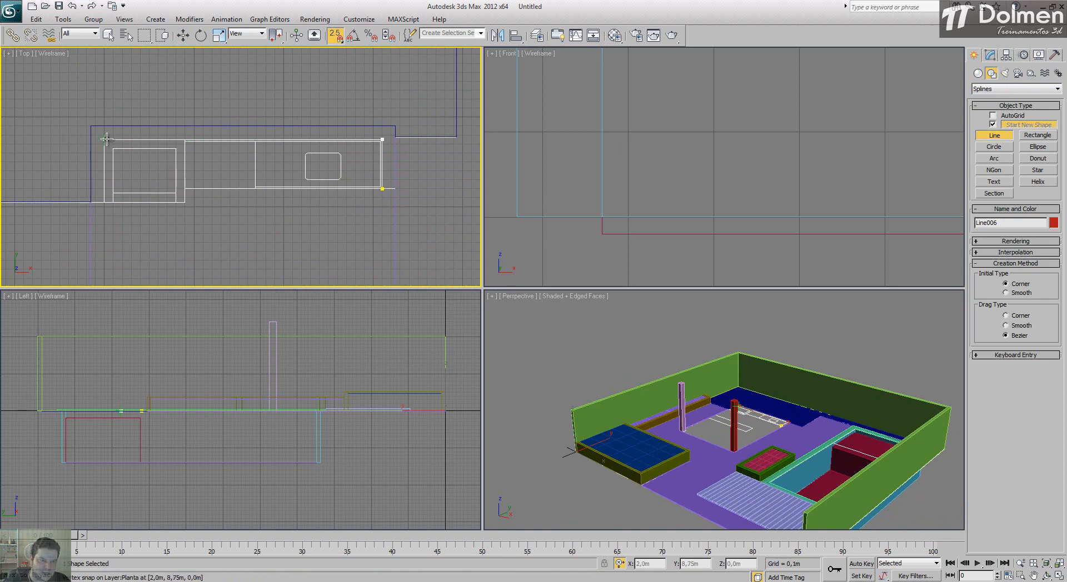
left_click(105, 139)
left_click(105, 202)
left_click(92, 202)
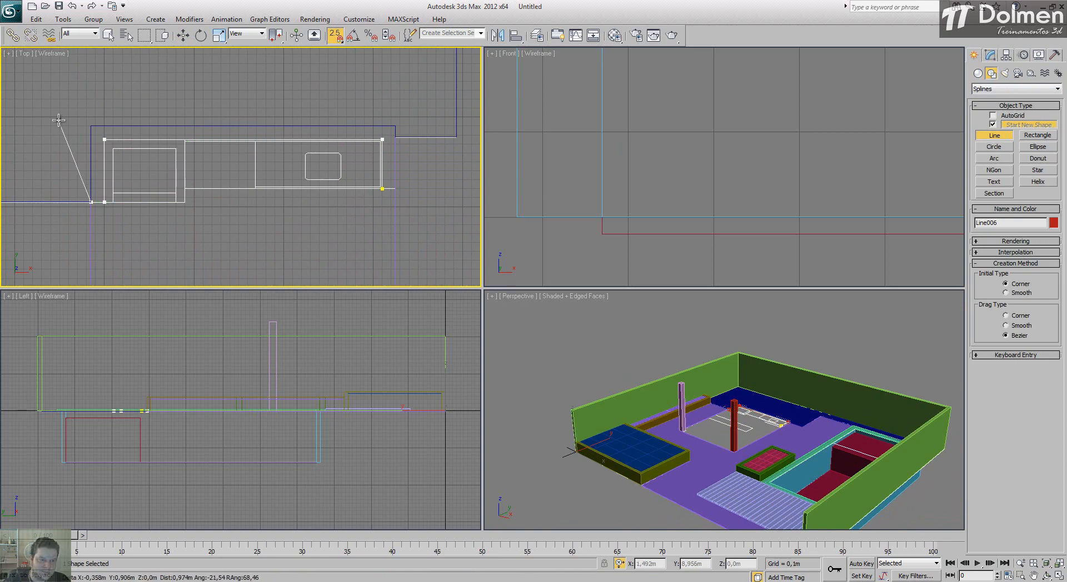
Step: Remove the stray vertex and snap the line around the kitchen wall's outer corners, closing the spline at its starting point
left_click(59, 120)
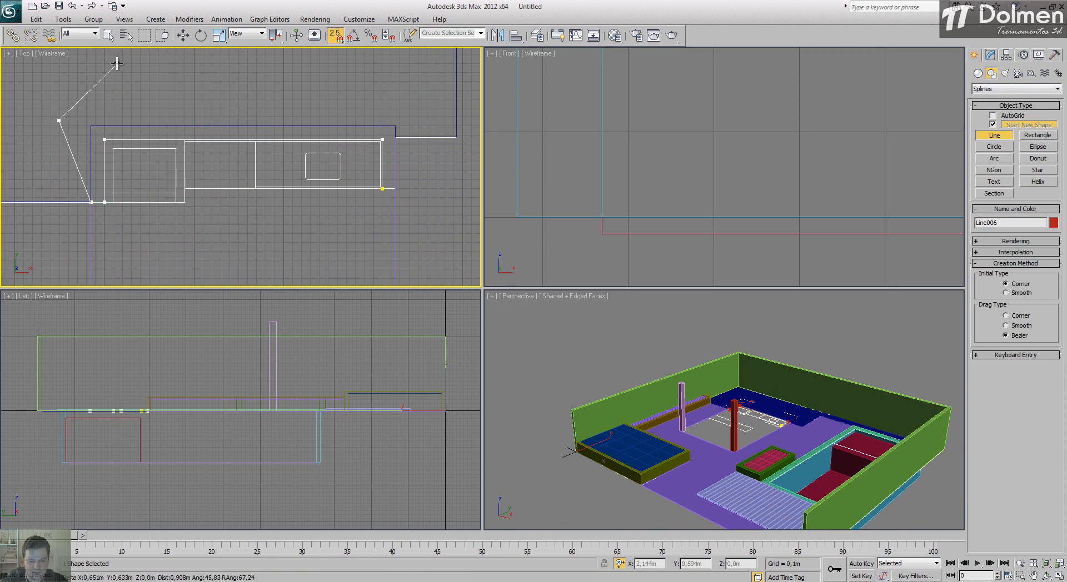
key("BackSpace")
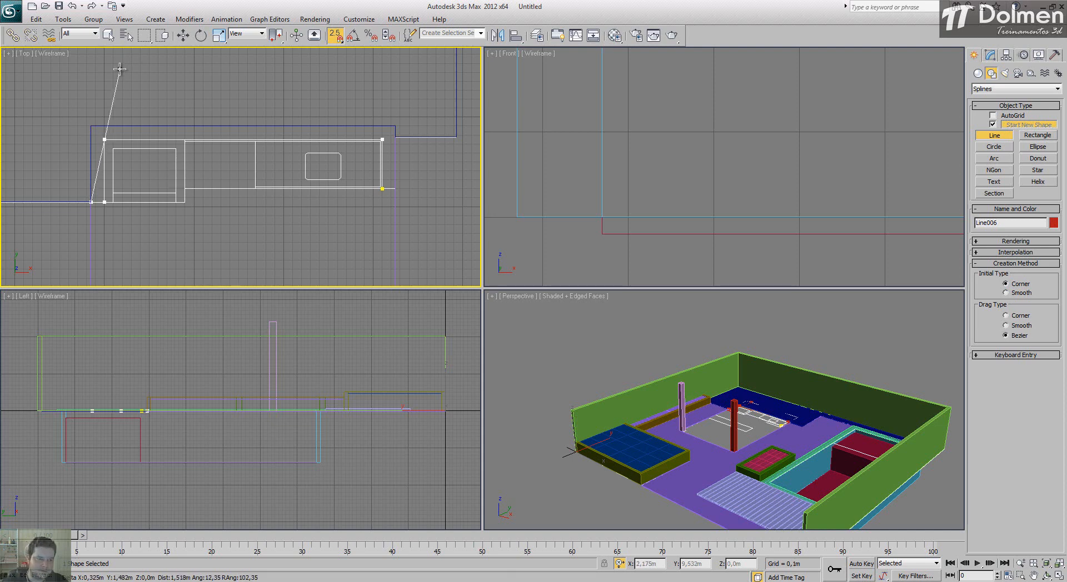
left_click(90, 126)
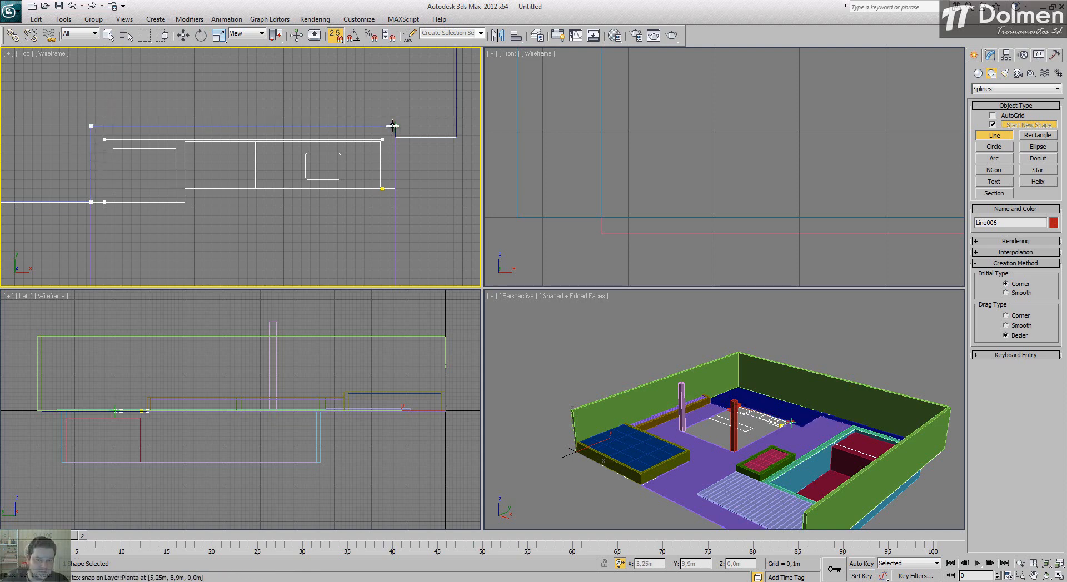
left_click(395, 126)
left_click(395, 188)
left_click(383, 189)
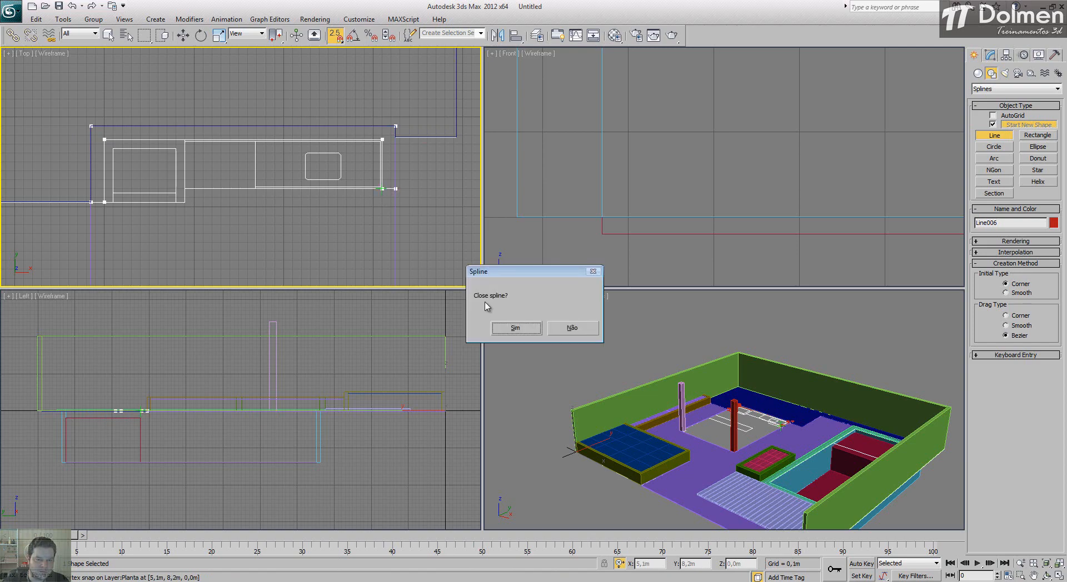
left_click(516, 328)
Step: Extrude the closed kitchen wall outline to an amount of 2.4 m
left_click(990, 54)
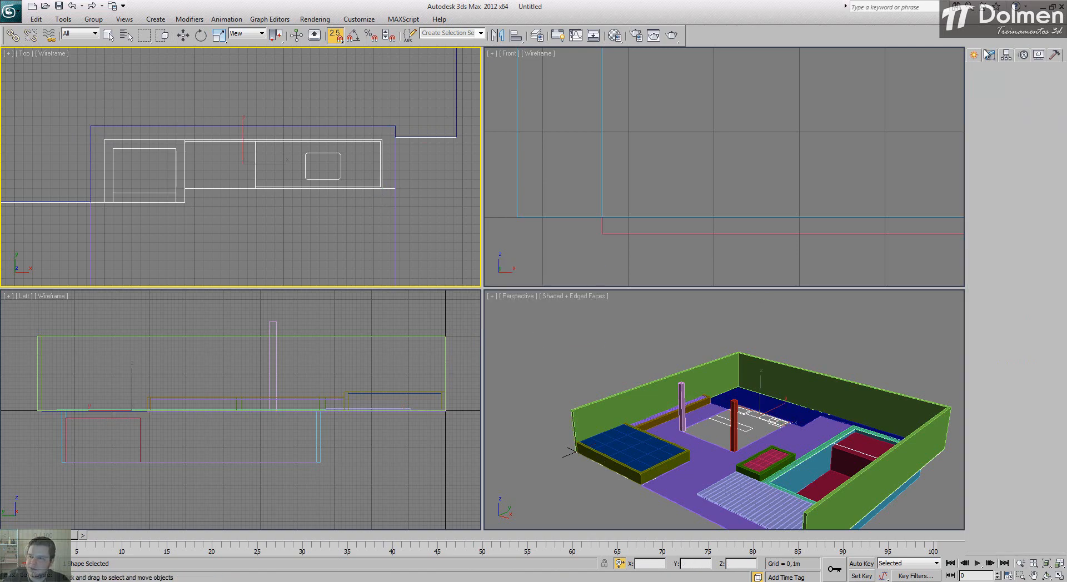
left_click(1007, 86)
key("e")
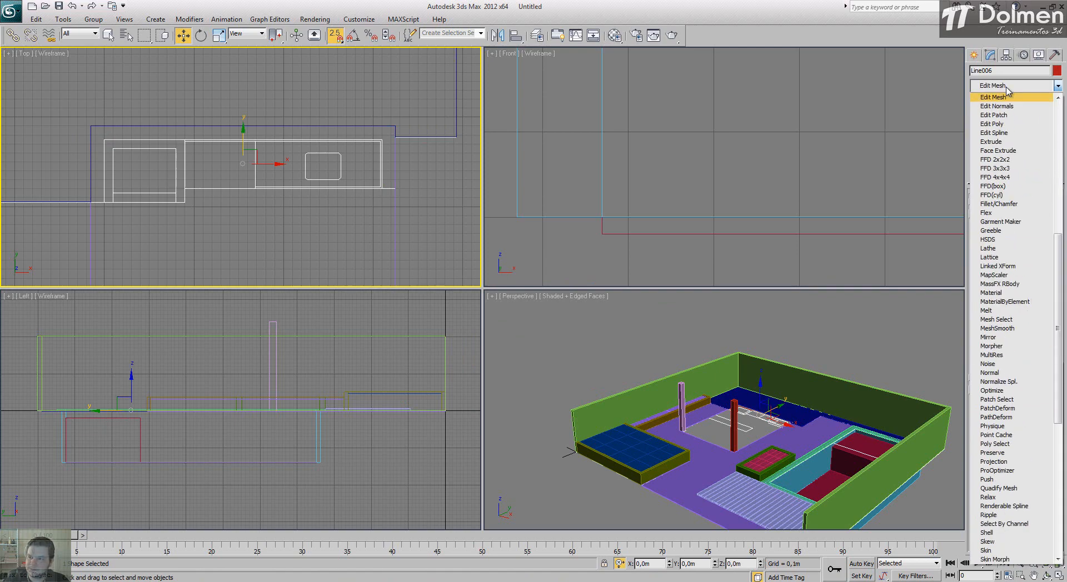
left_click(1001, 143)
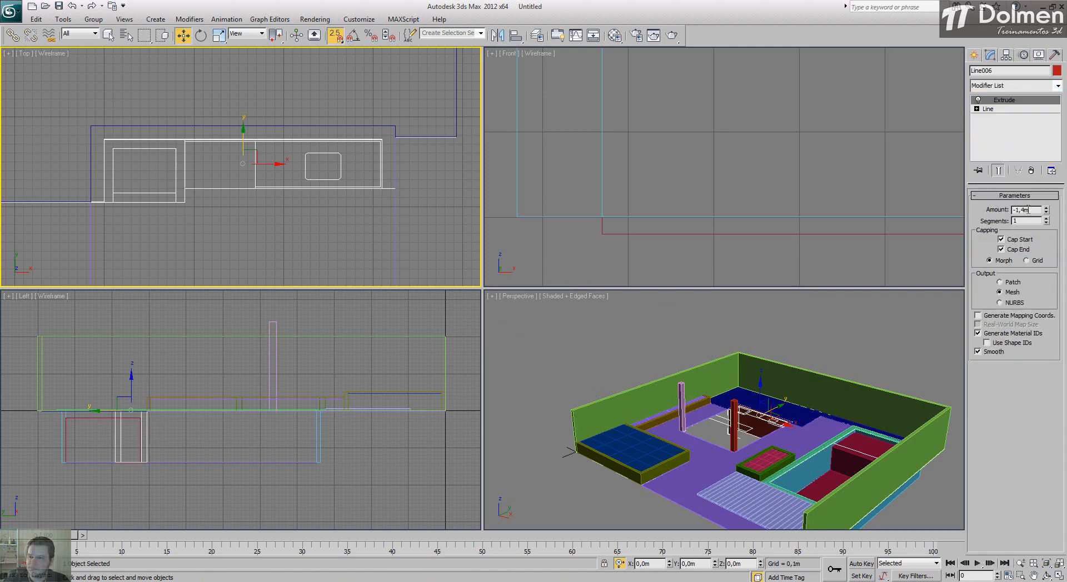
type("2,4")
key("Return")
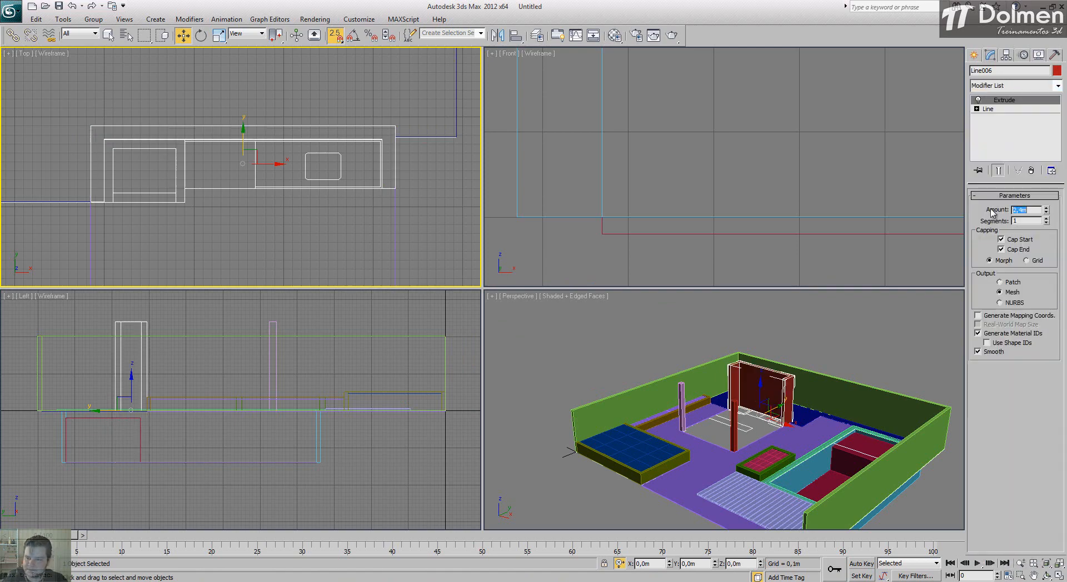
Step: Examine the extruded kitchen wall together with the columns in the enlarged Perspective view
left_click(979, 55)
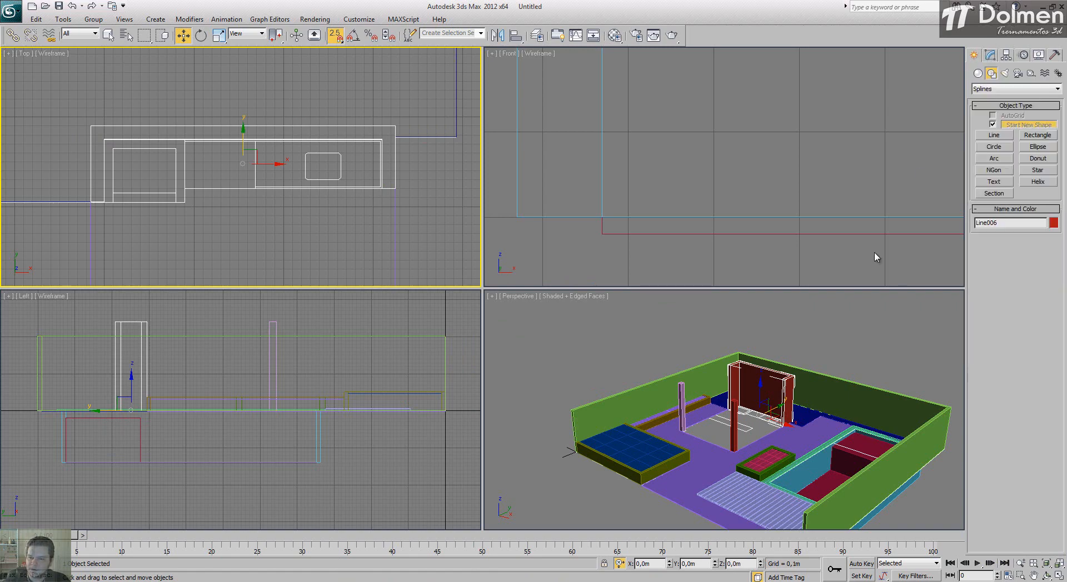
left_click(849, 355)
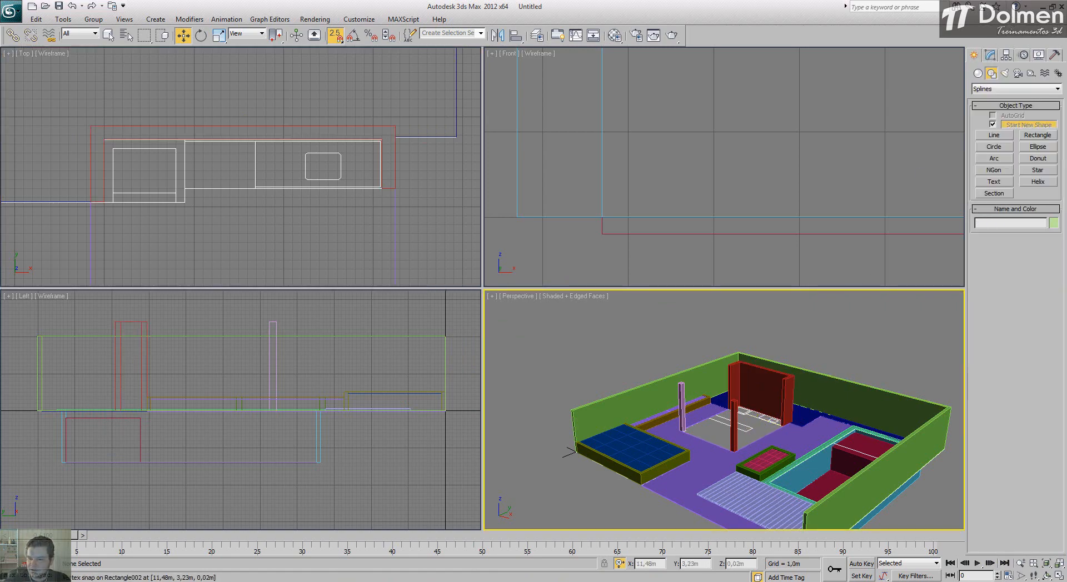
left_click(1058, 576)
scroll(433, 241, "up", 3)
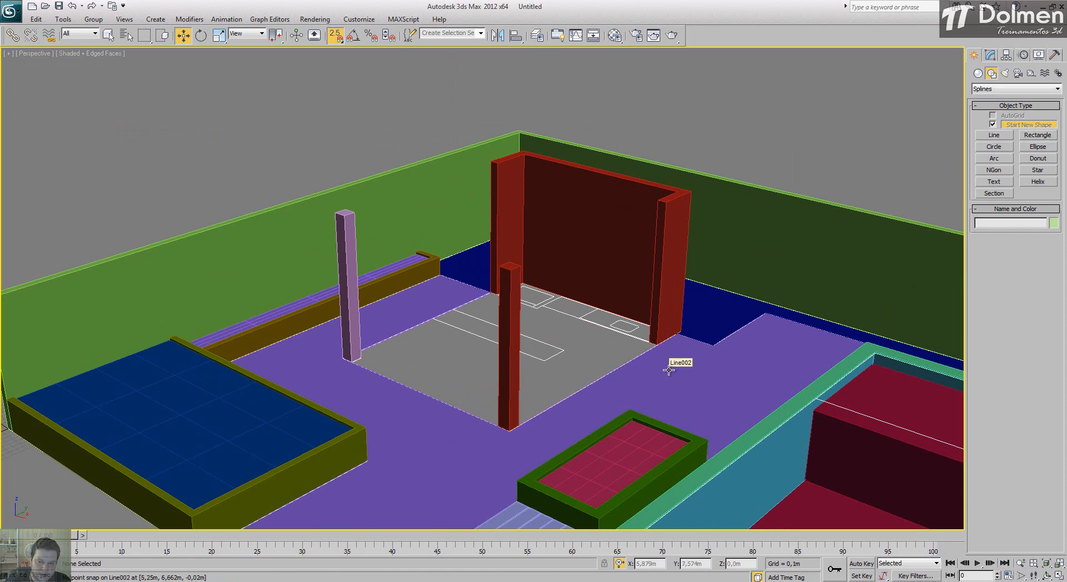
middle_click_drag(509, 325, 459, 328)
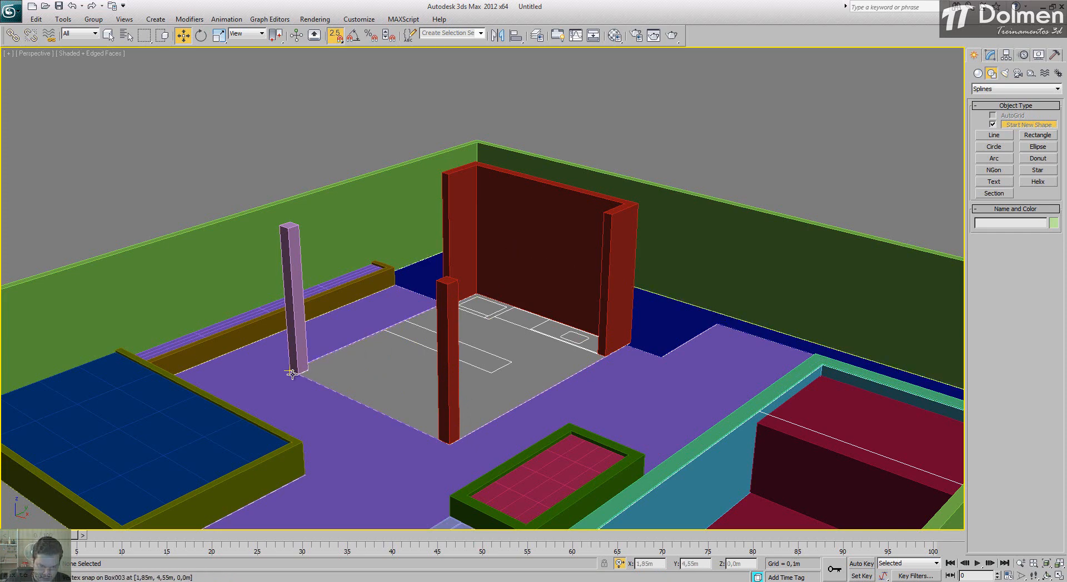
left_click(1059, 576)
Step: Start a snapped floor line in the Top view from the lower-left column, along the wall end and counter, to the wall's right end
middle_click_drag(406, 160, 398, 128)
scroll(398, 128, "down", 4)
left_click(1059, 577)
middle_click_drag(594, 337, 405, 268)
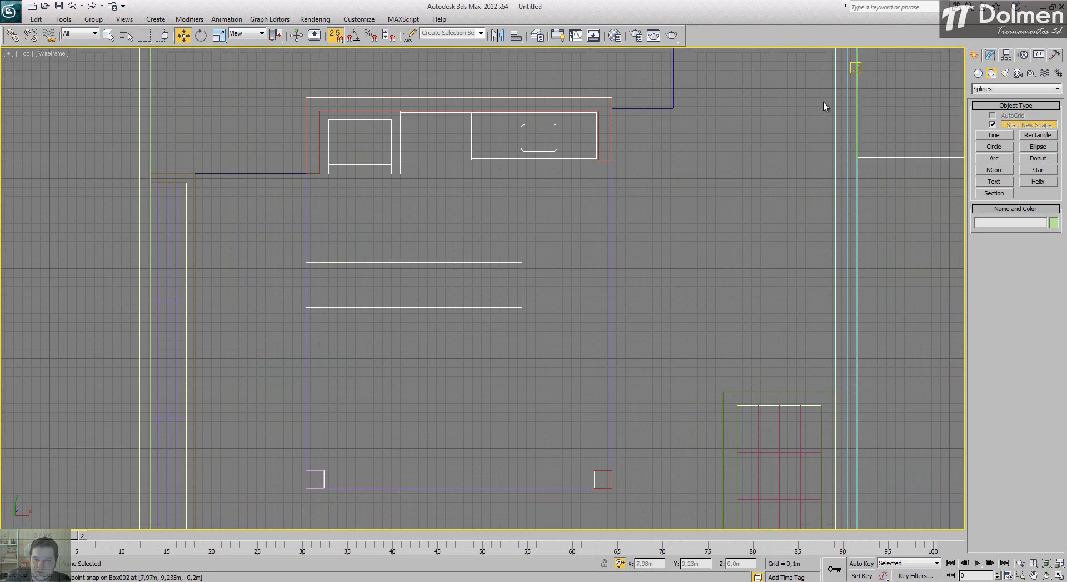
left_click(995, 137)
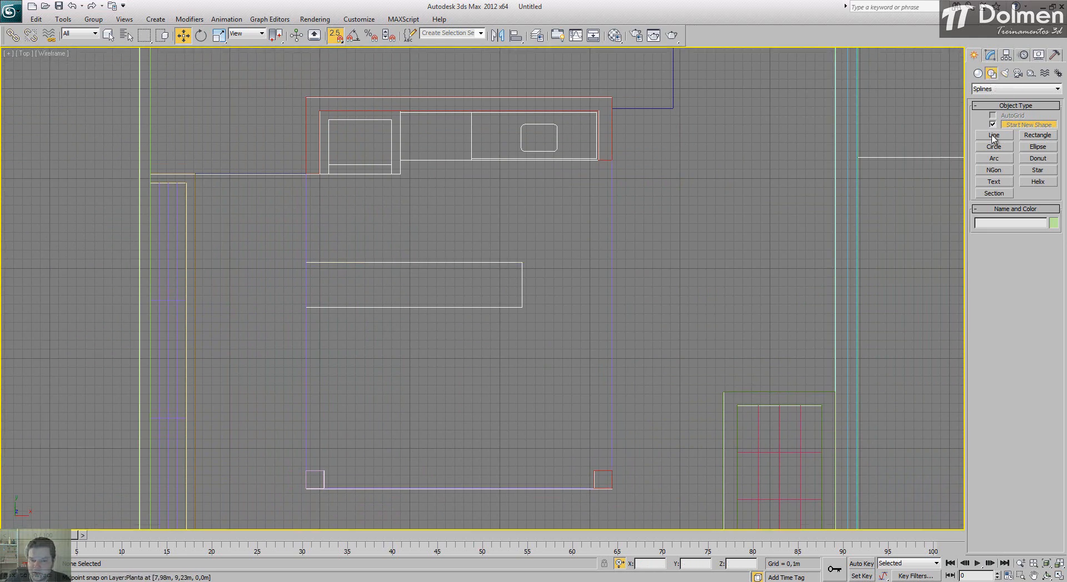
left_click(305, 466)
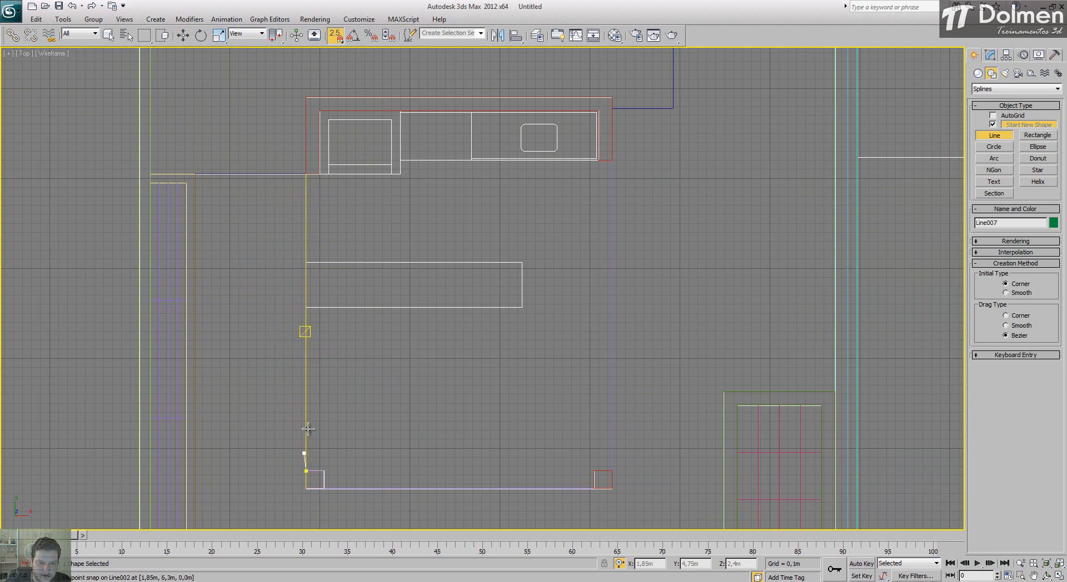
left_click(320, 175)
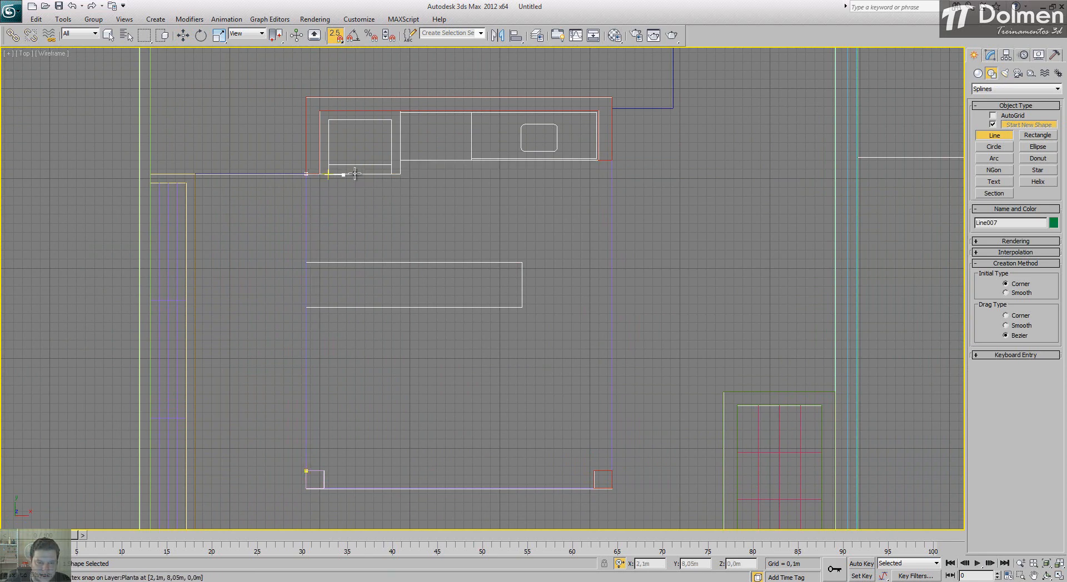
left_click(401, 174)
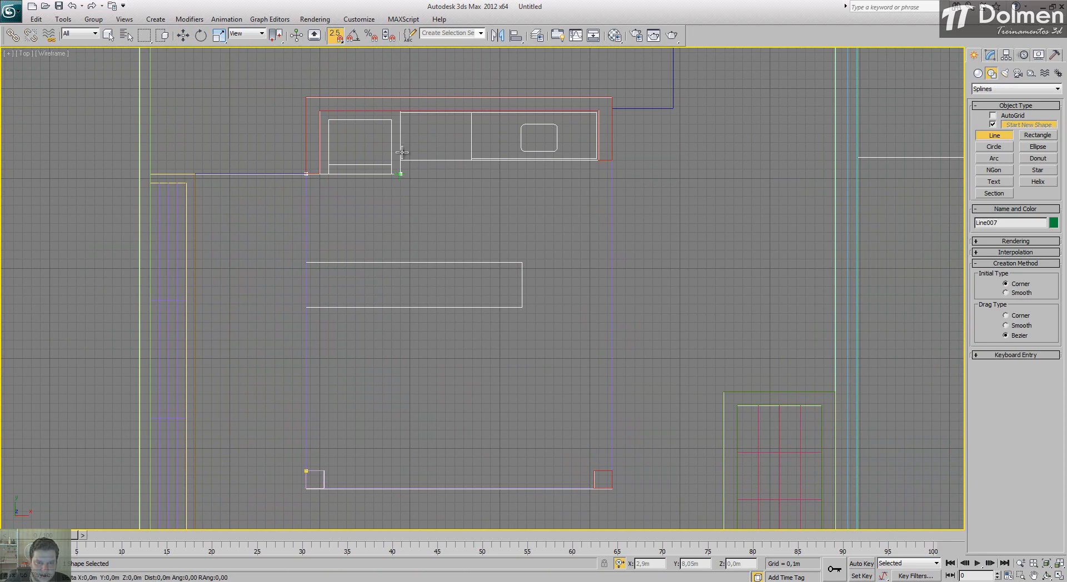
left_click(401, 108)
left_click(599, 111)
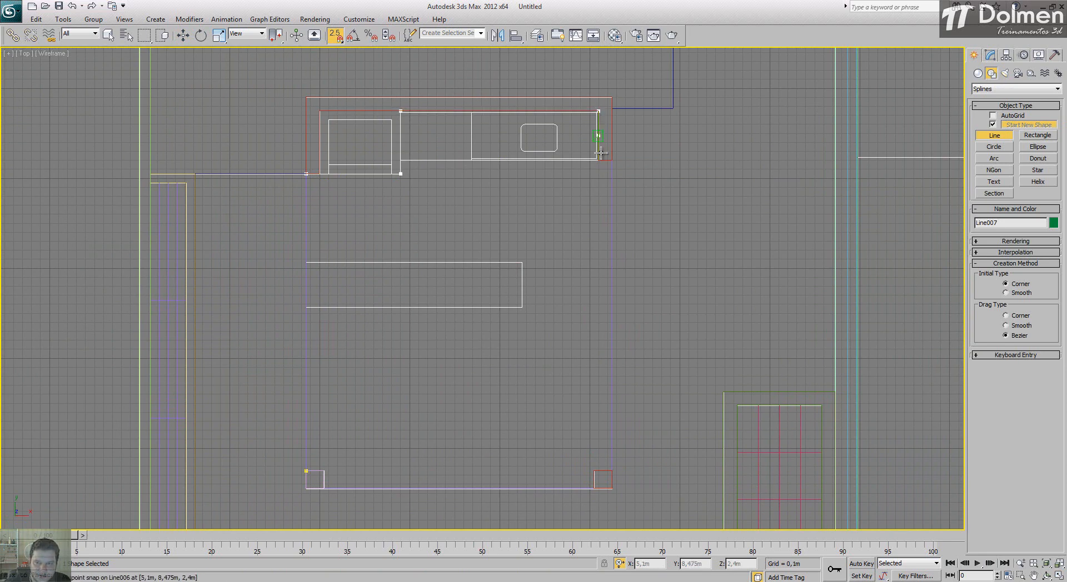
left_click(599, 160)
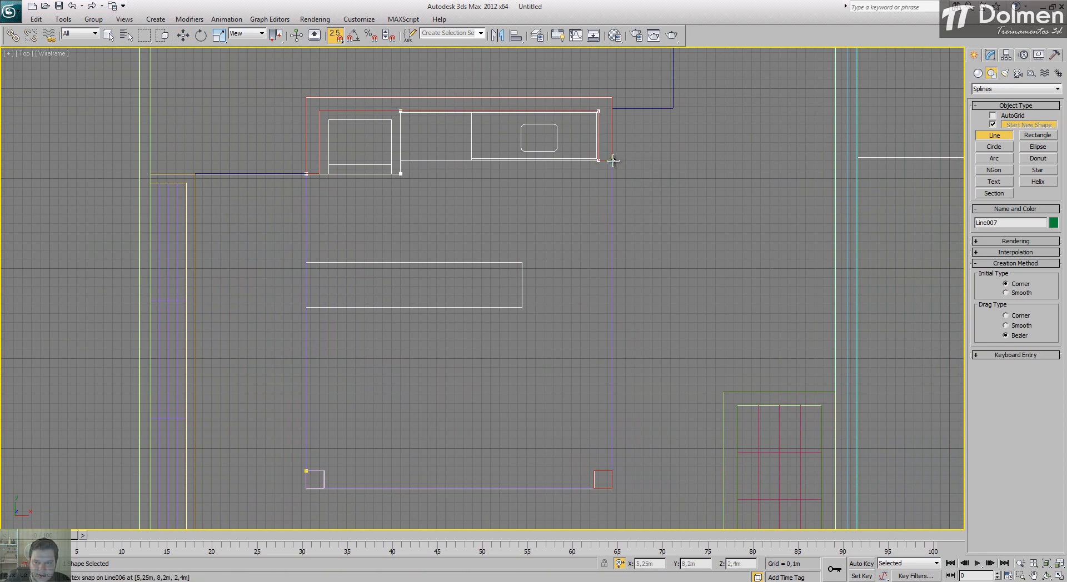
left_click(613, 161)
Step: Continue the floor line around the inner sides of both lower columns and close the spline at its starting corner
left_click(594, 471)
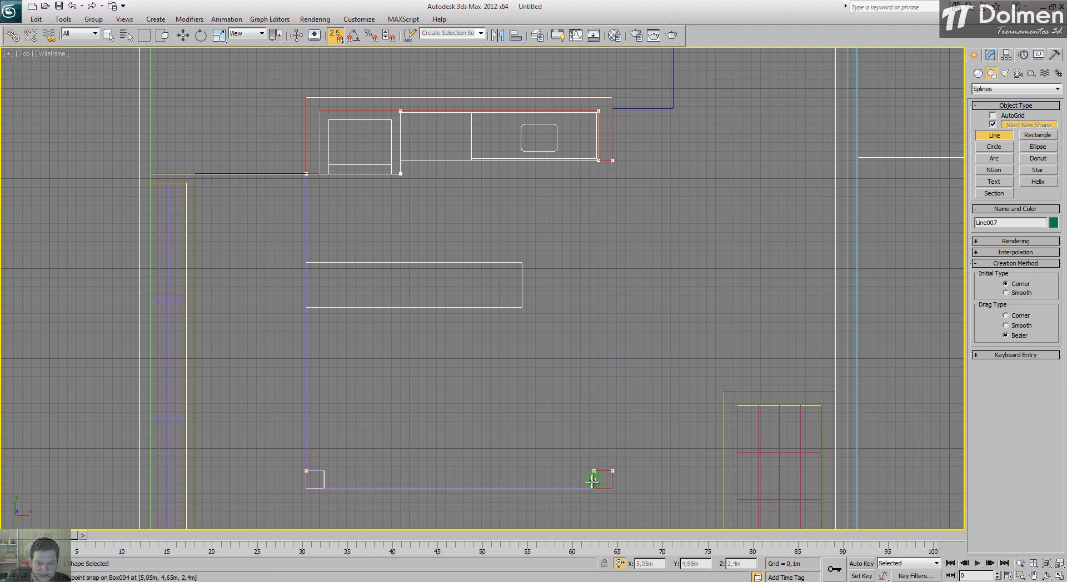
left_click(595, 489)
left_click(324, 489)
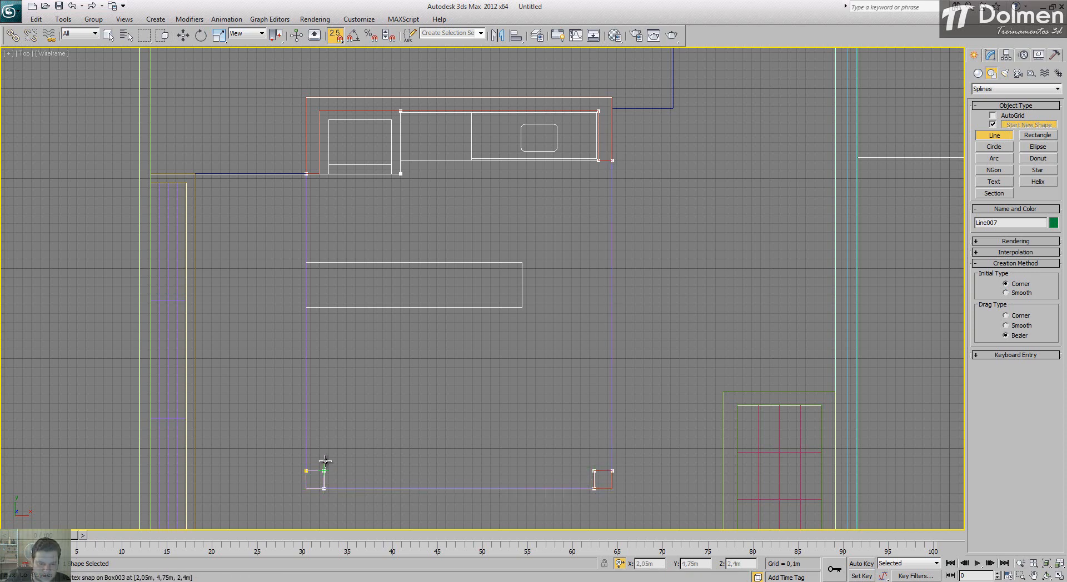
left_click(306, 472)
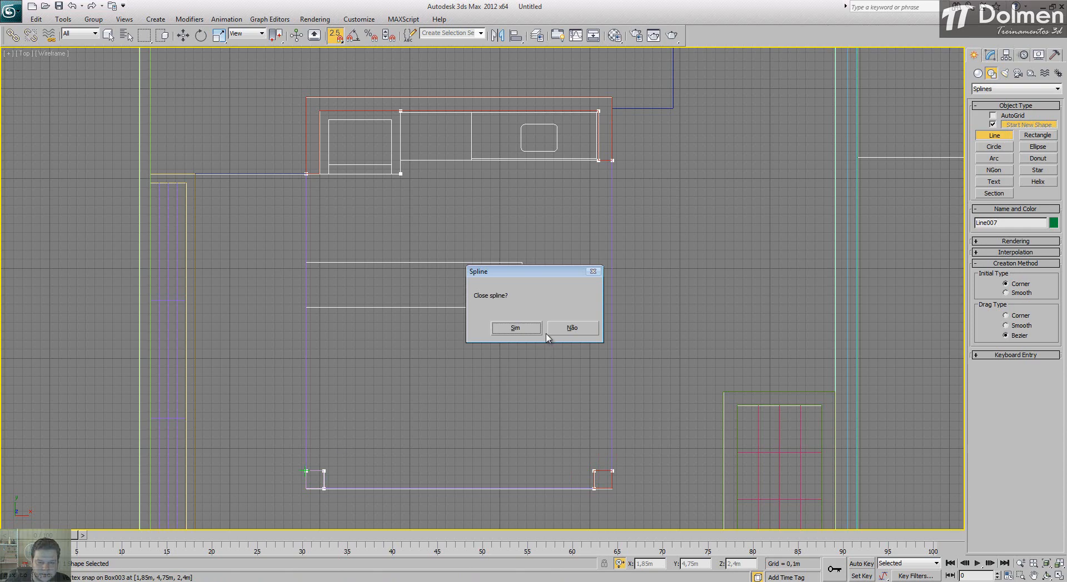
left_click(523, 332)
Step: Extrude the closed kitchen floor outline to an amount of 0.03 m
left_click(990, 54)
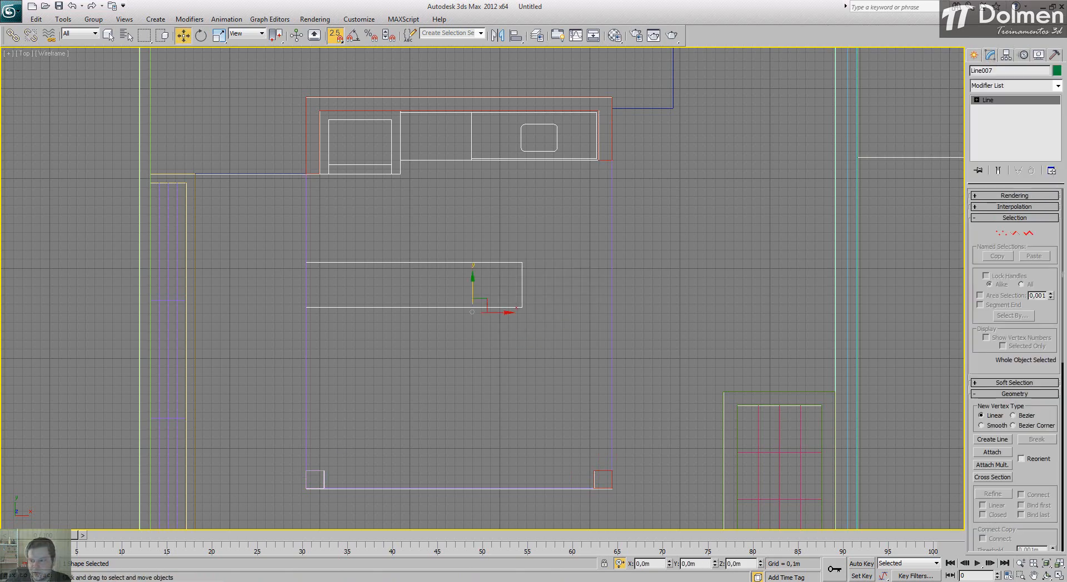
left_click(1058, 577)
left_click(1009, 86)
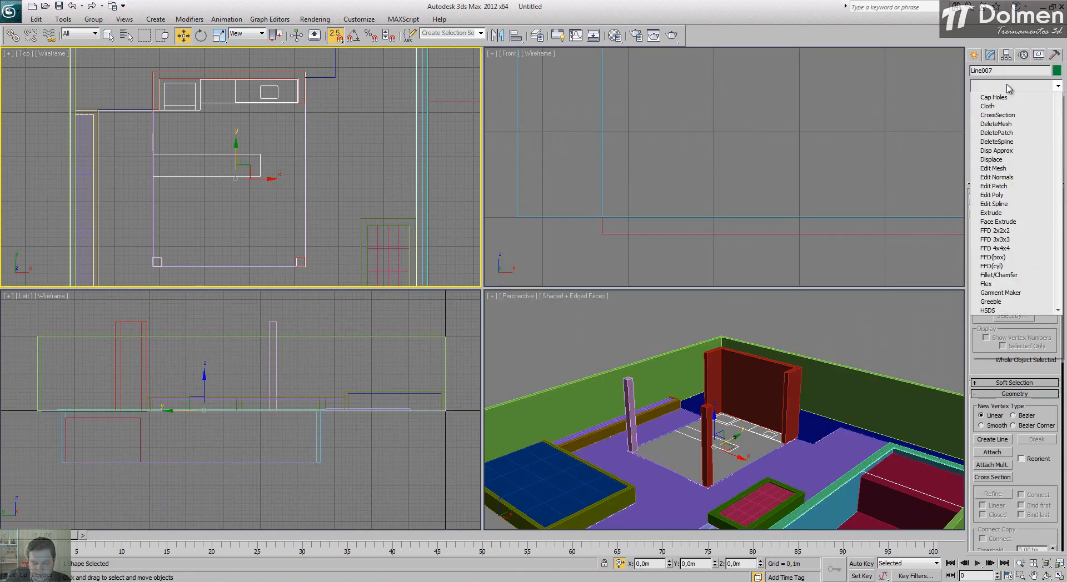
key("e")
left_click(1009, 142)
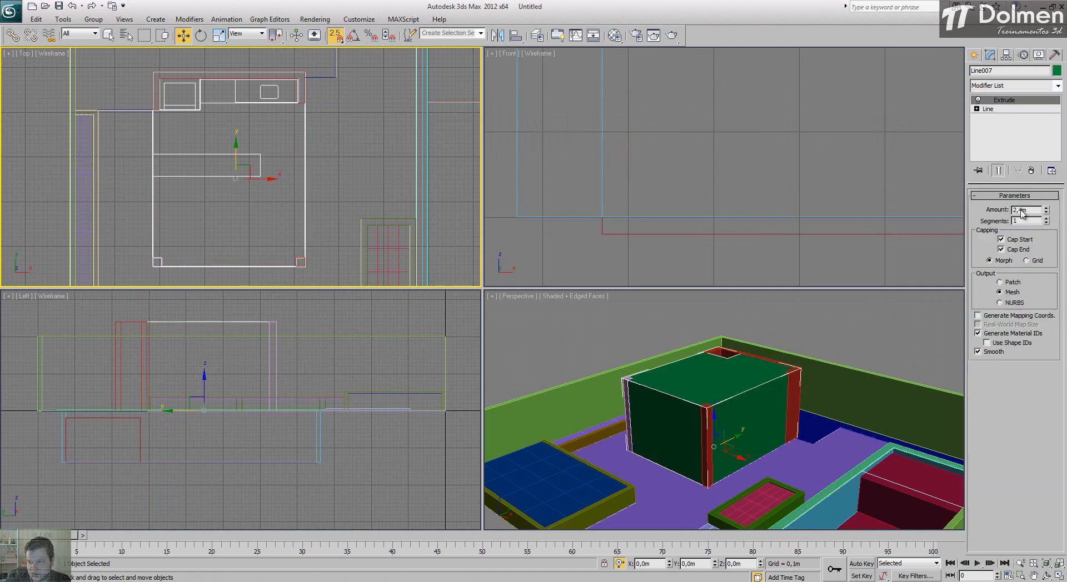
left_click_drag(1029, 211, 993, 212)
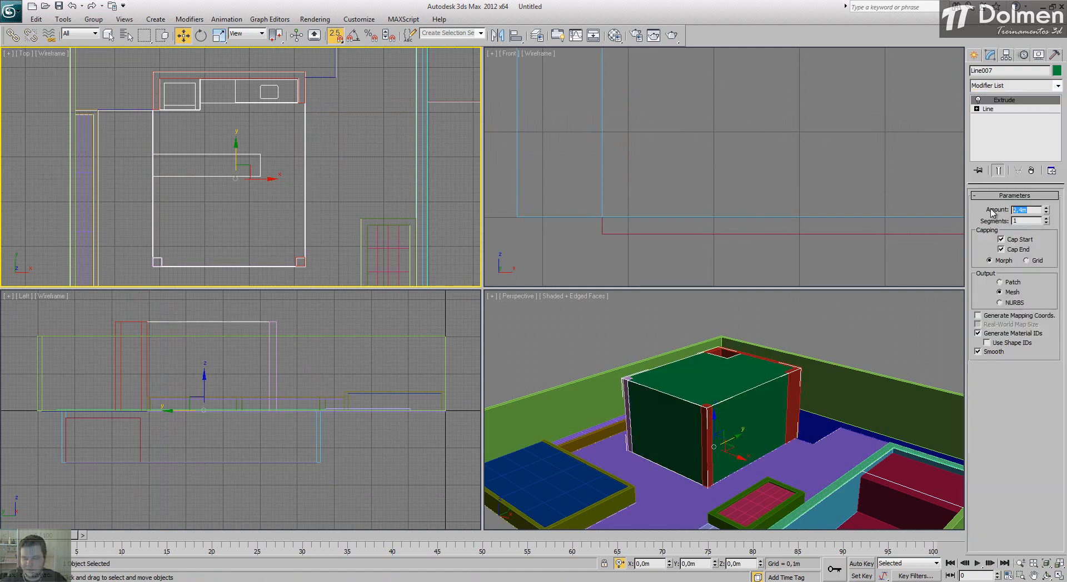
type(",03")
key("Return")
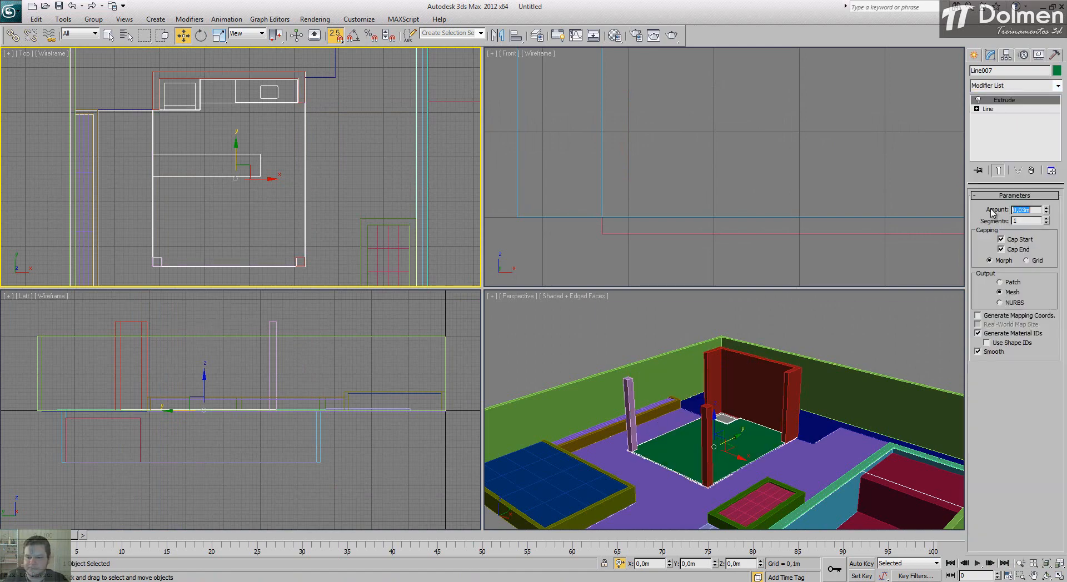
Step: Examine the kitchen floor slab's edges at the columns and wall in the enlarged Perspective view
right_click(706, 393)
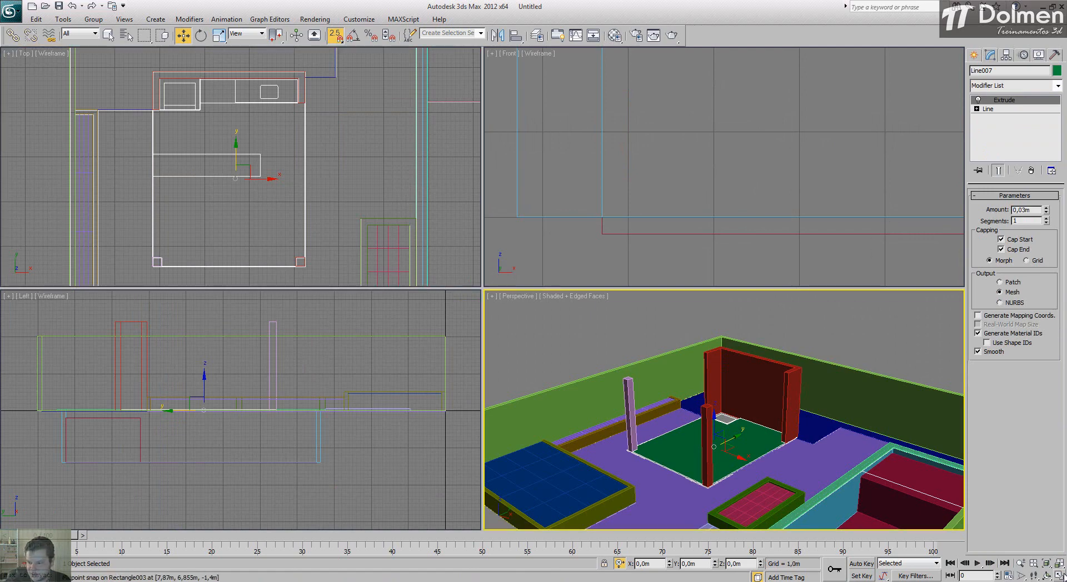
key("alt+w")
middle_click_drag(587, 392, 565, 376, "alt")
scroll(565, 377, "up", 4)
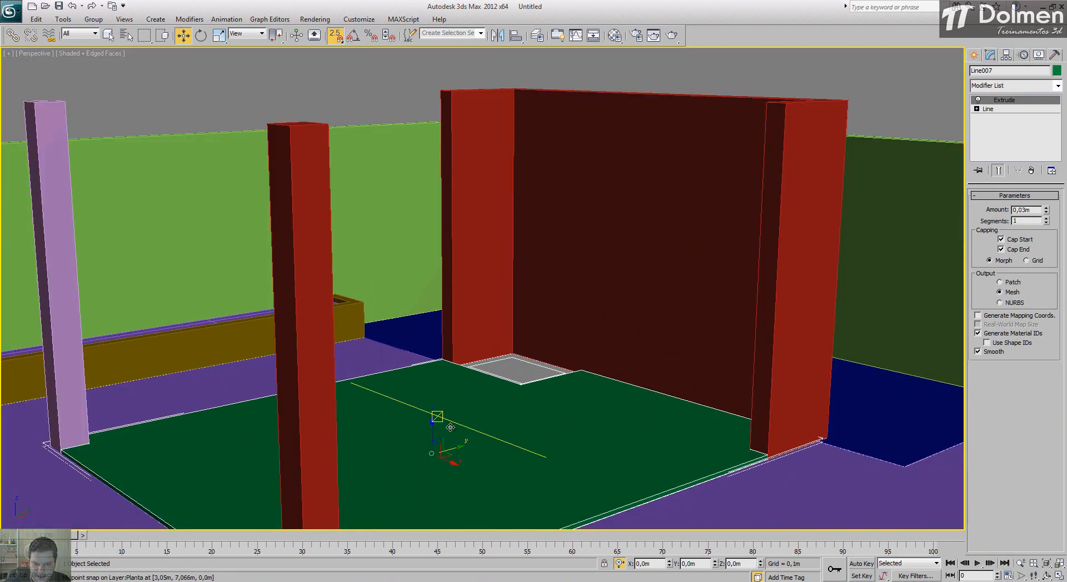
scroll(730, 450, "down", 5)
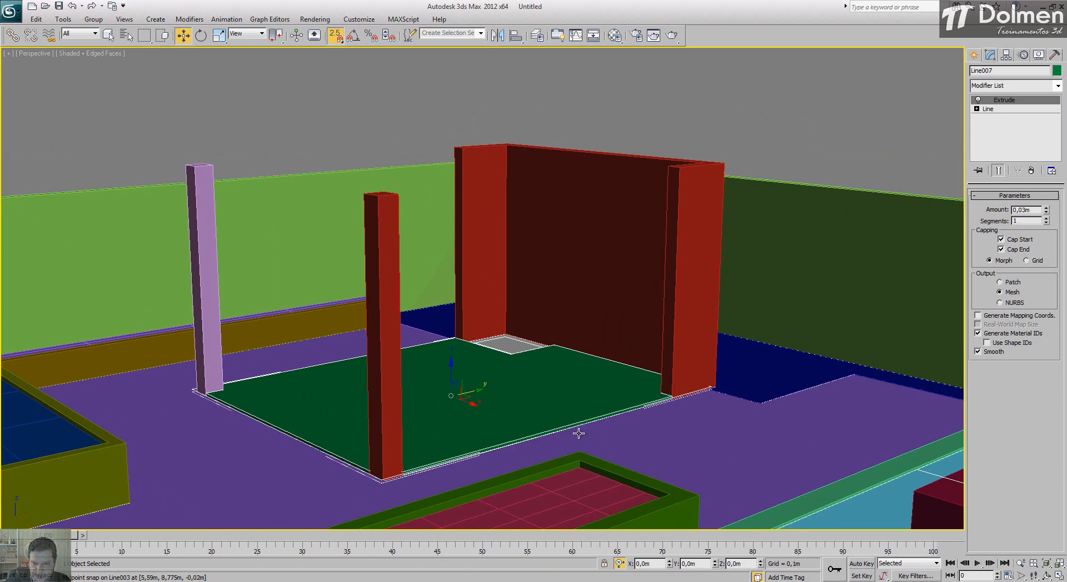
scroll(545, 433, "up", 2)
scroll(467, 350, "down", 2)
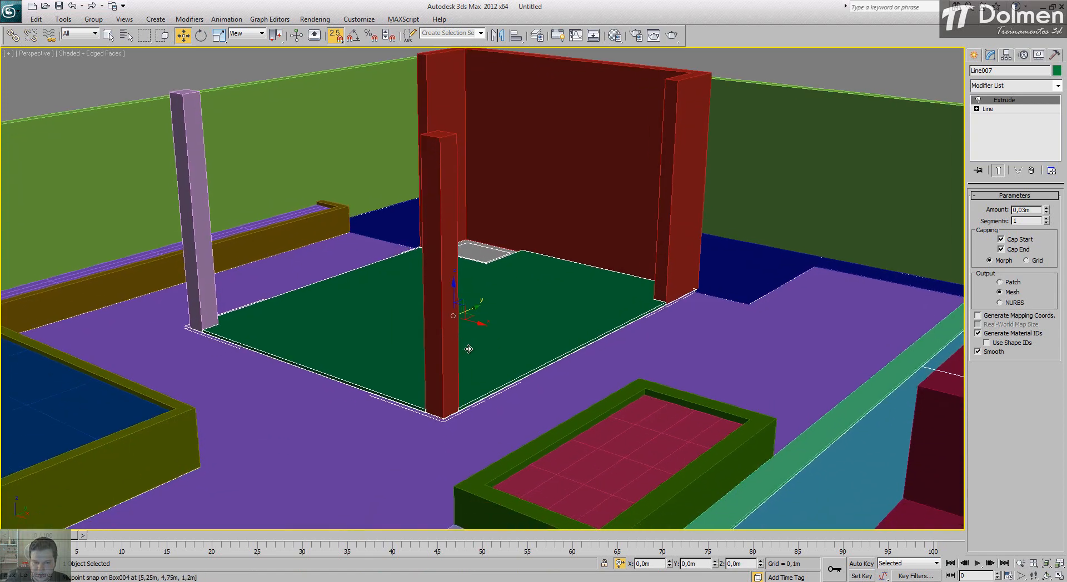
scroll(467, 334, "up", 6)
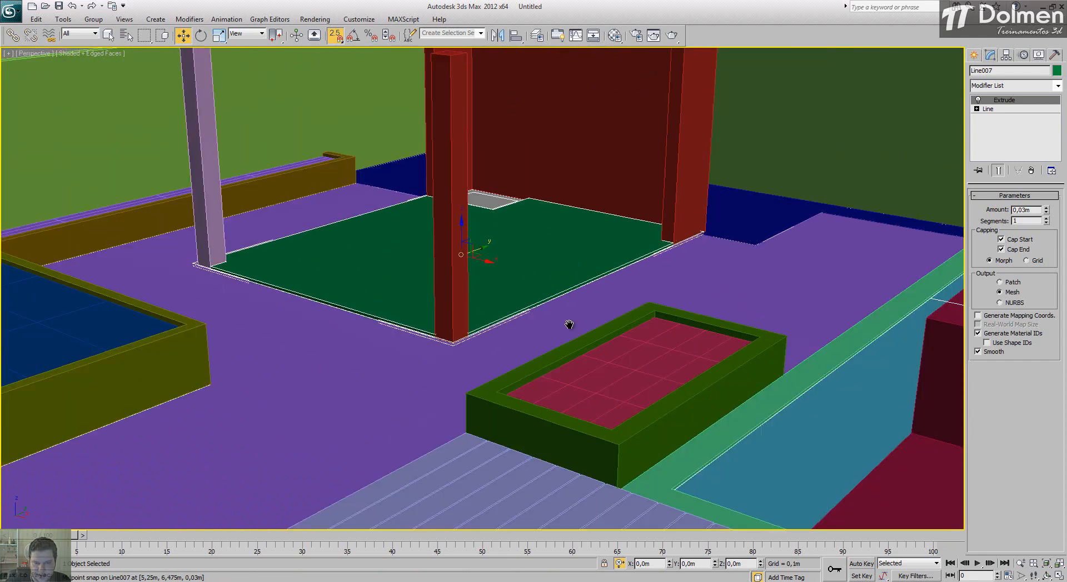
scroll(382, 424, "down", 3)
middle_click_drag(498, 324, 494, 350)
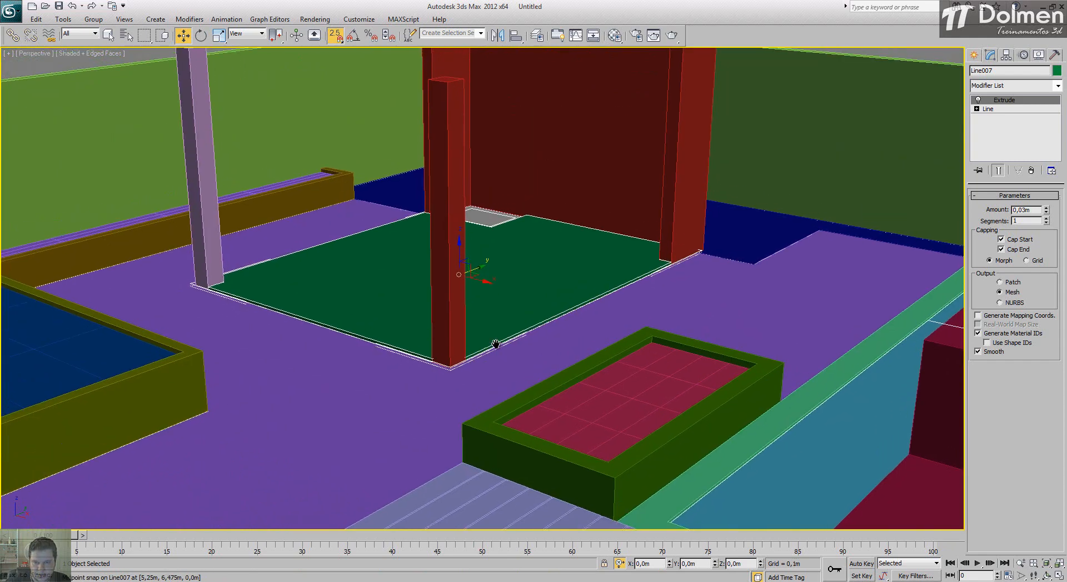
left_click(1059, 576)
Step: Create a box beam 3.3 m long, 0.15 m wide and 0.2 m high along the kitchen's left side in the Top view
scroll(258, 105, "up", 3)
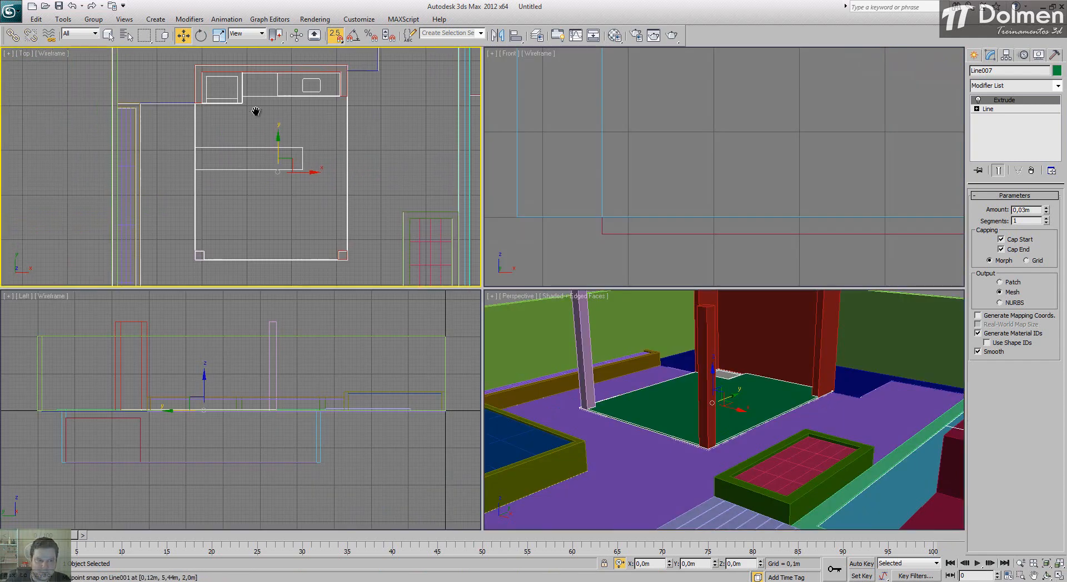
left_click(1059, 575)
middle_click_drag(402, 247, 350, 281)
left_click(973, 56)
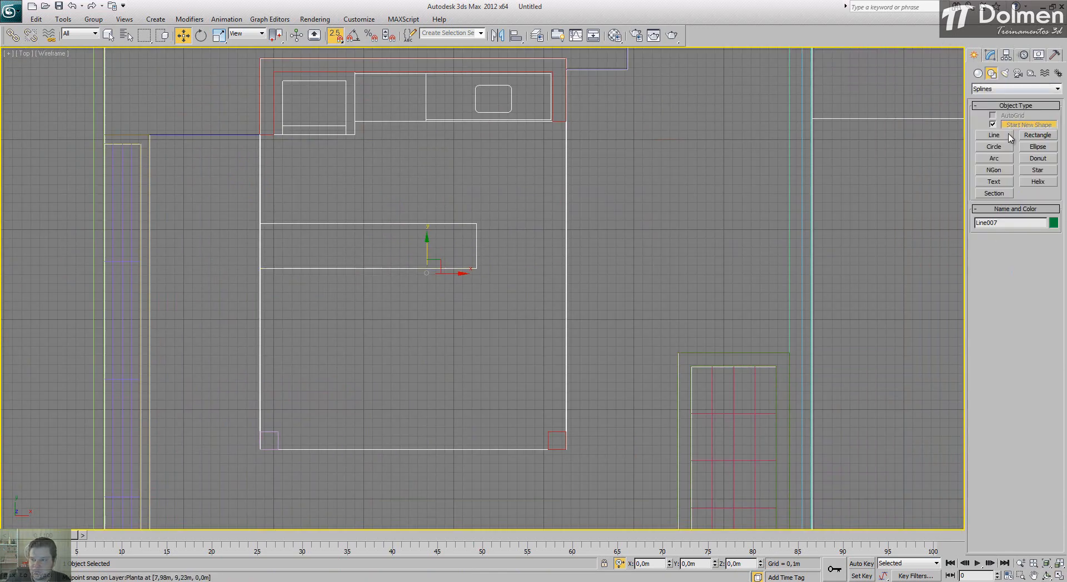
left_click(978, 73)
left_click(994, 126)
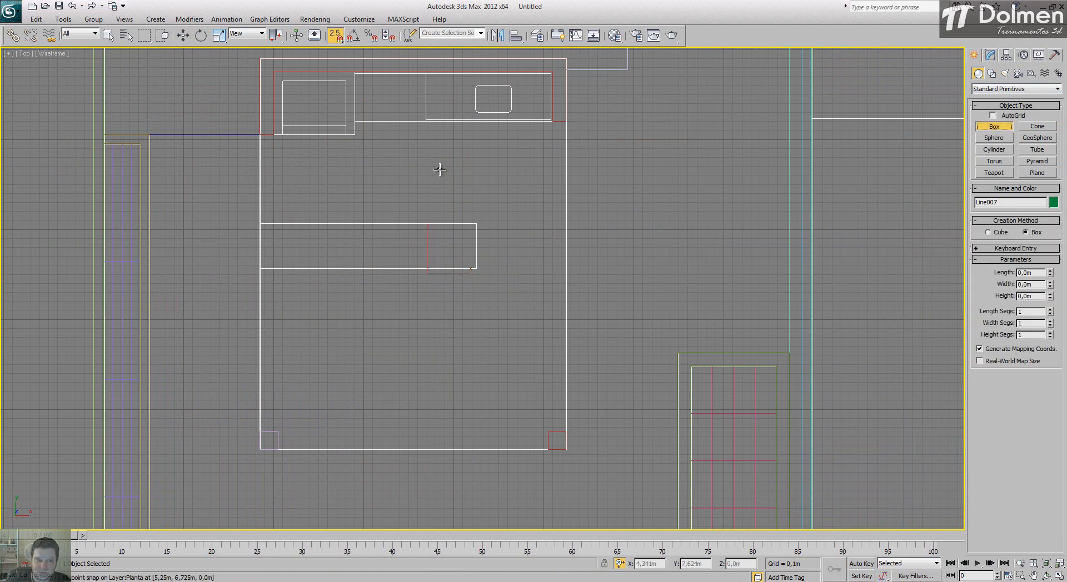
left_click_drag(274, 134, 259, 436)
left_click(241, 389)
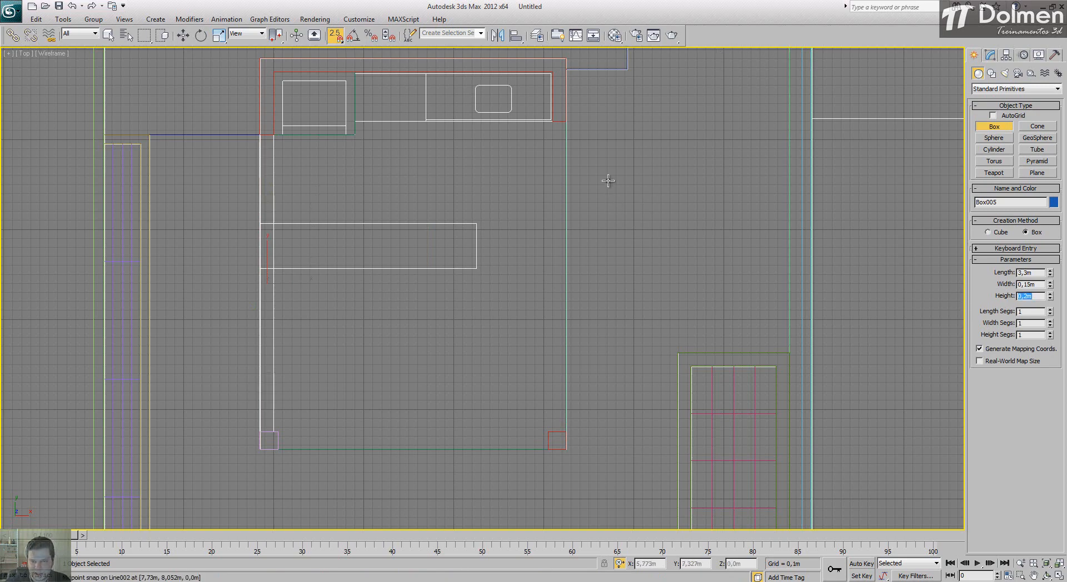
Step: Create 0.2 m high box beams along the kitchen's right side, 3.45 by 0.15 m, and between the lower columns, 0.1 by 3.0 m
left_click_drag(553, 125, 566, 432)
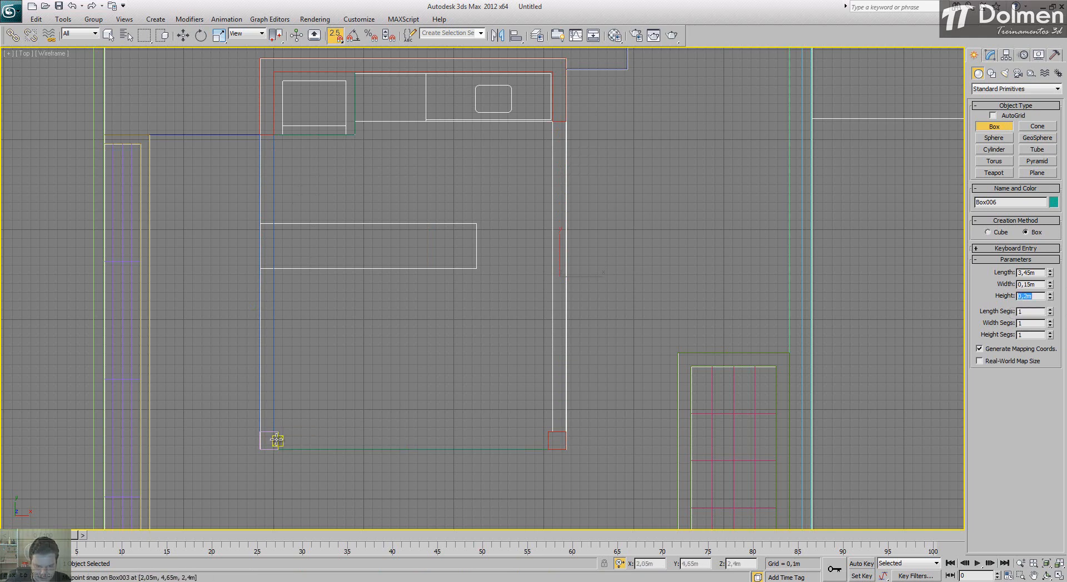
left_click_drag(276, 440, 548, 450)
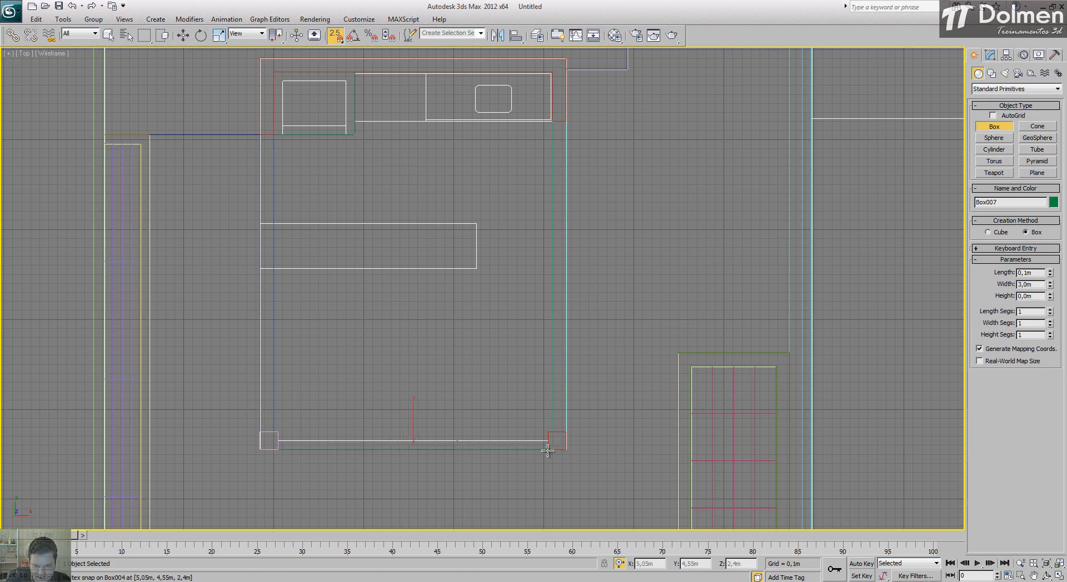
left_click(508, 405)
left_click_drag(1036, 296, 994, 300)
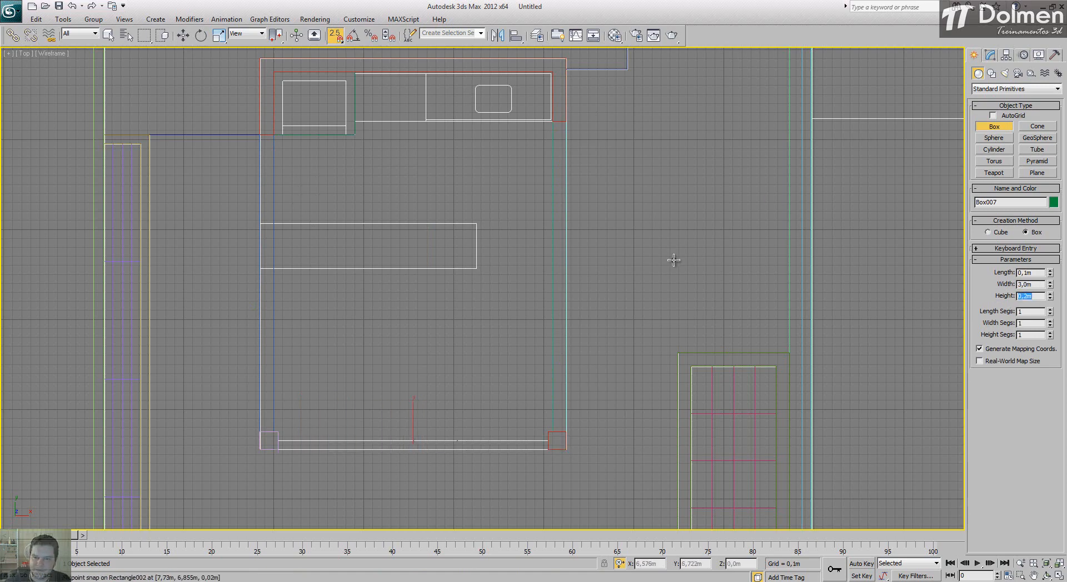
key("w")
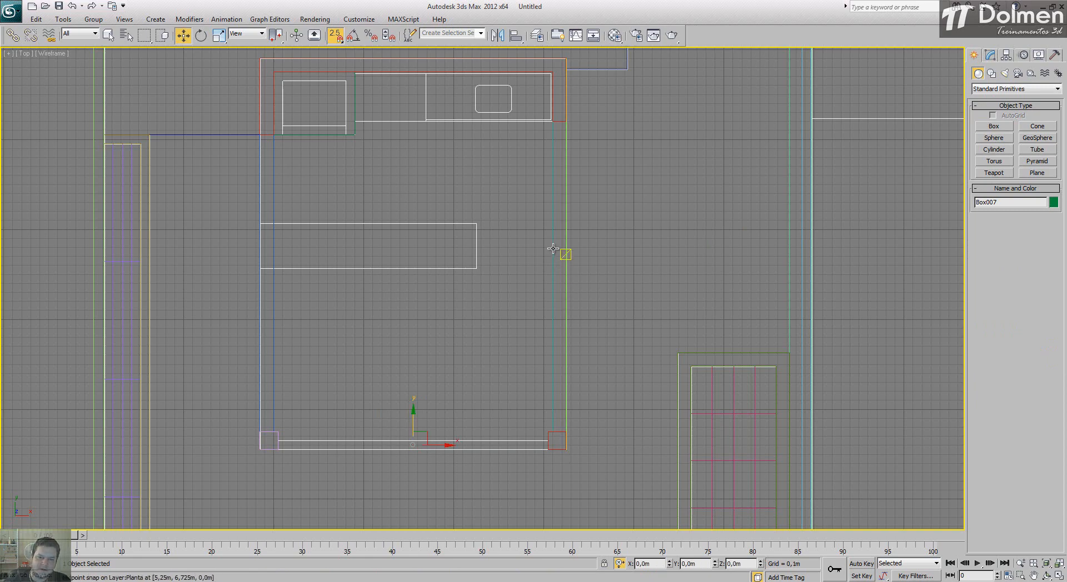
Step: Select the three kitchen beams together and raise them in the Left view to just below the column tops
left_click(1059, 576)
left_click(610, 389, "ctrl")
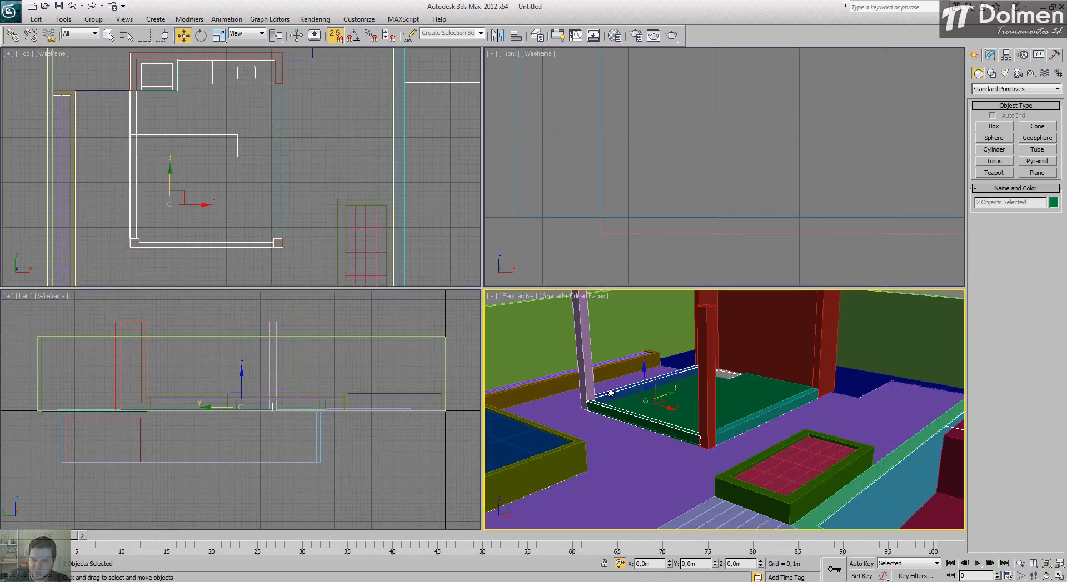
left_click(742, 426, "ctrl")
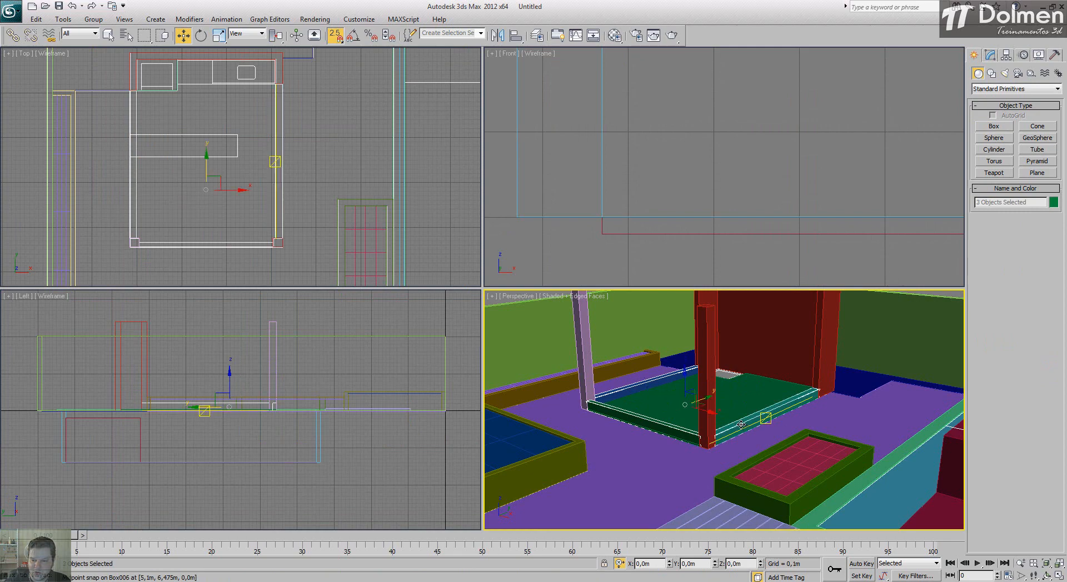
key("s")
left_click_drag(222, 396, 232, 302)
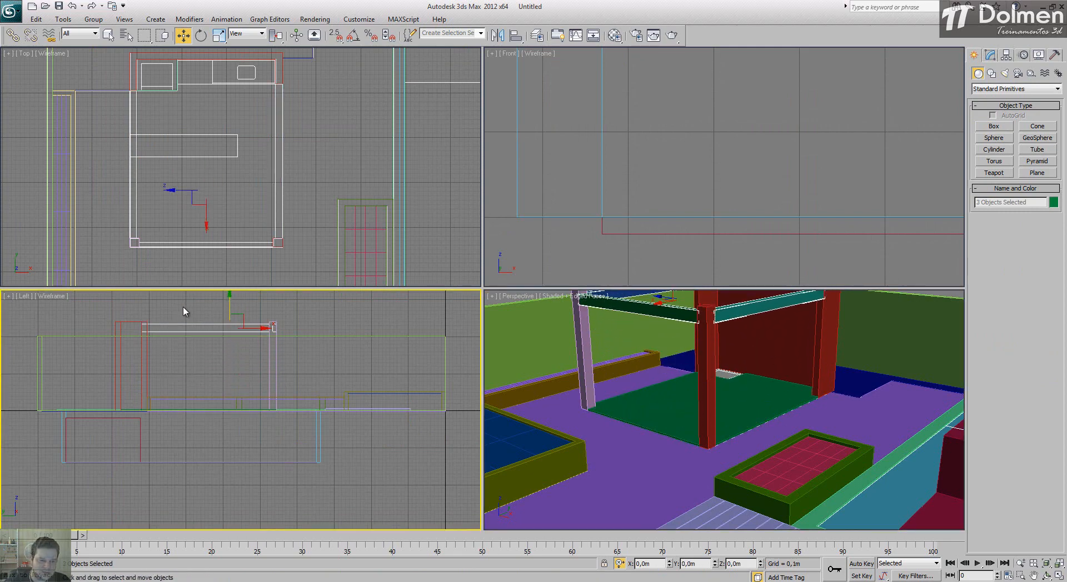
Step: Move the three beams up with vertex snap so their upper edges align with the column tops
scroll(238, 356, "up", 6)
key("s")
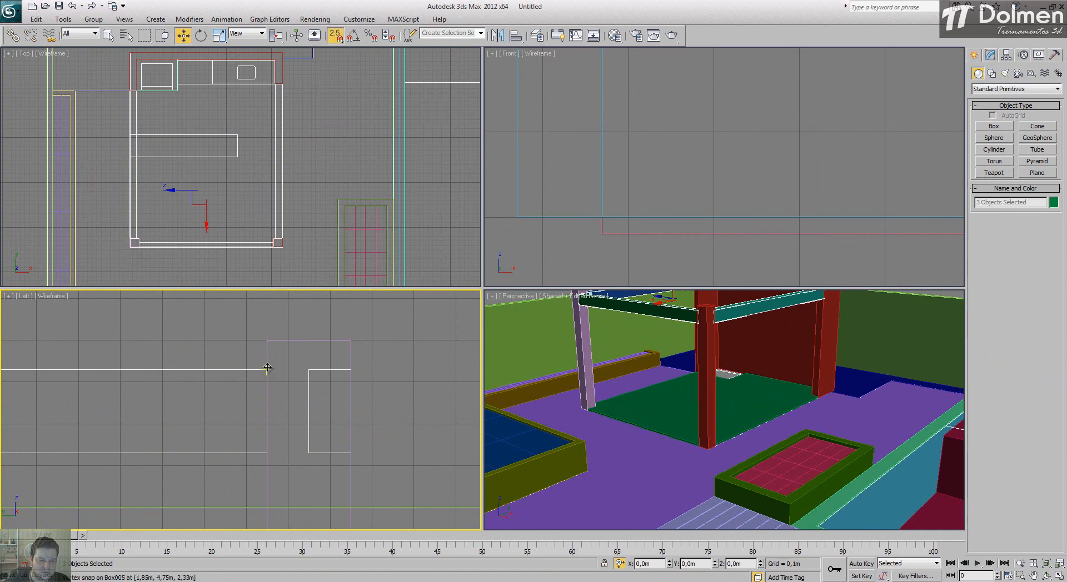
left_click_drag(267, 368, 268, 339)
scroll(727, 428, "down", 4)
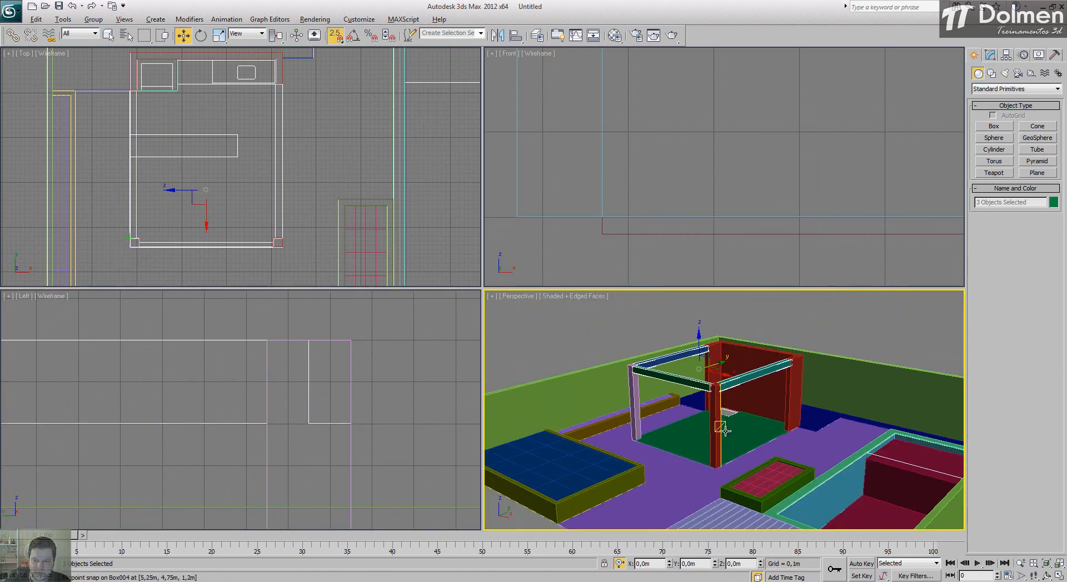
mouse_move(725, 431)
middle_mouse_down("alt")
mouse_move(790, 445)
mouse_move(726, 441)
middle_mouse_up("alt")
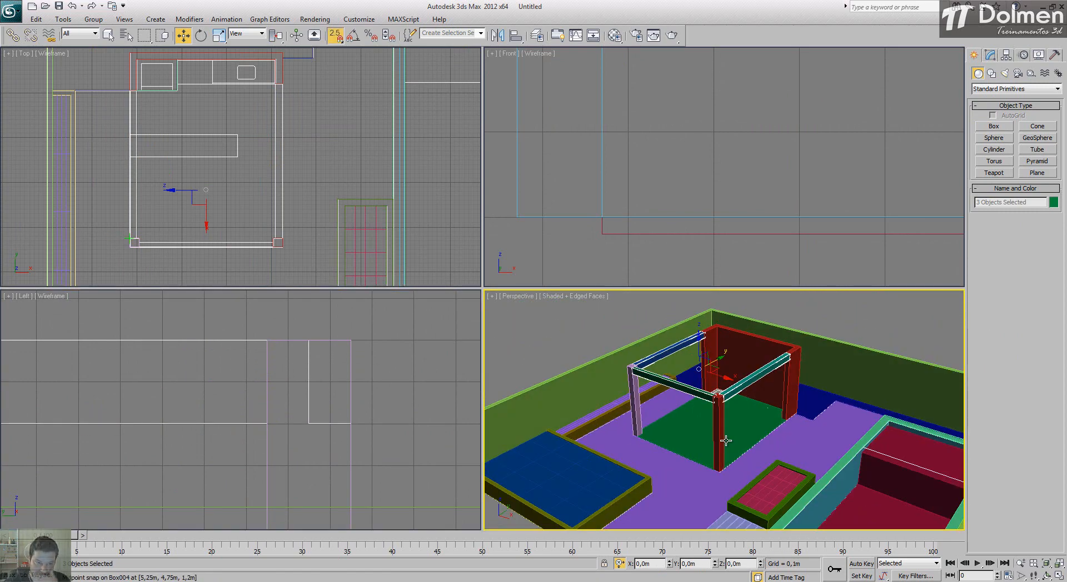
middle_click_drag(231, 140, 242, 146)
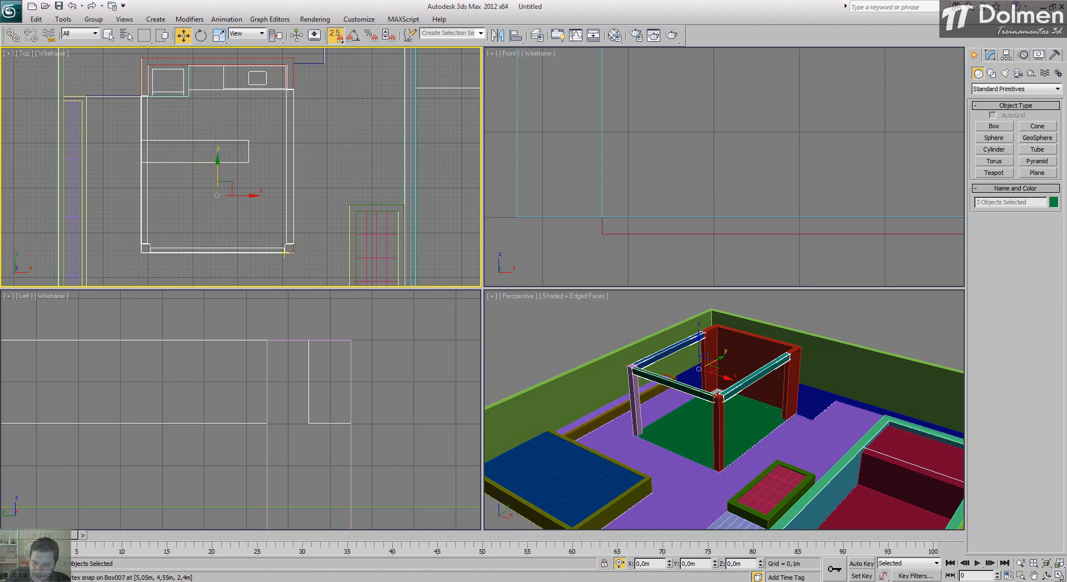
Step: Switch to AutoCAD and measure the end panel thickness and the height below the top slab of the counter in the section drawing
key("alt+w")
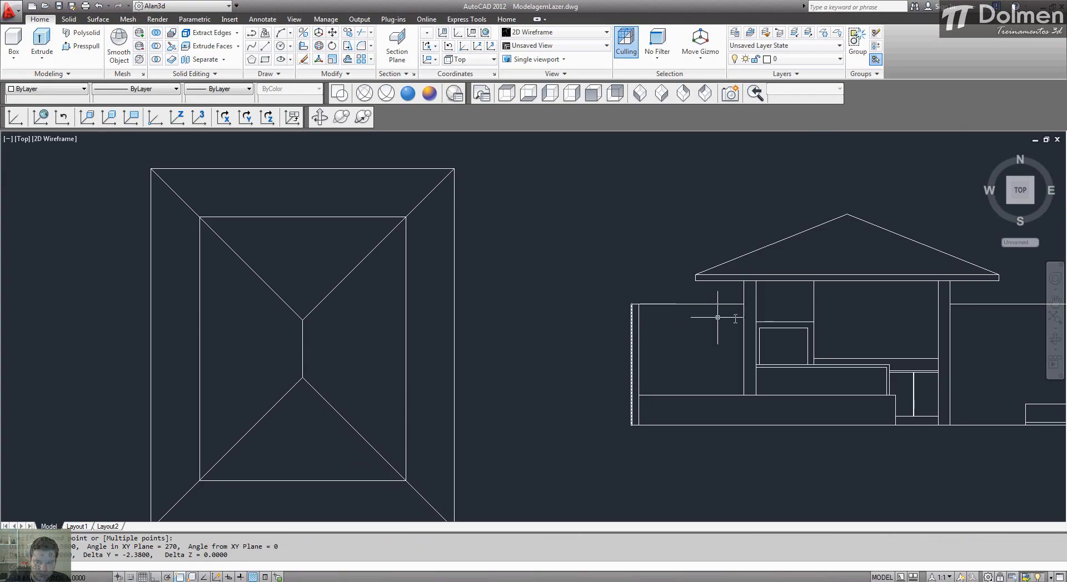
middle_click_drag(715, 309, 500, 269)
scroll(589, 273, "up", 5)
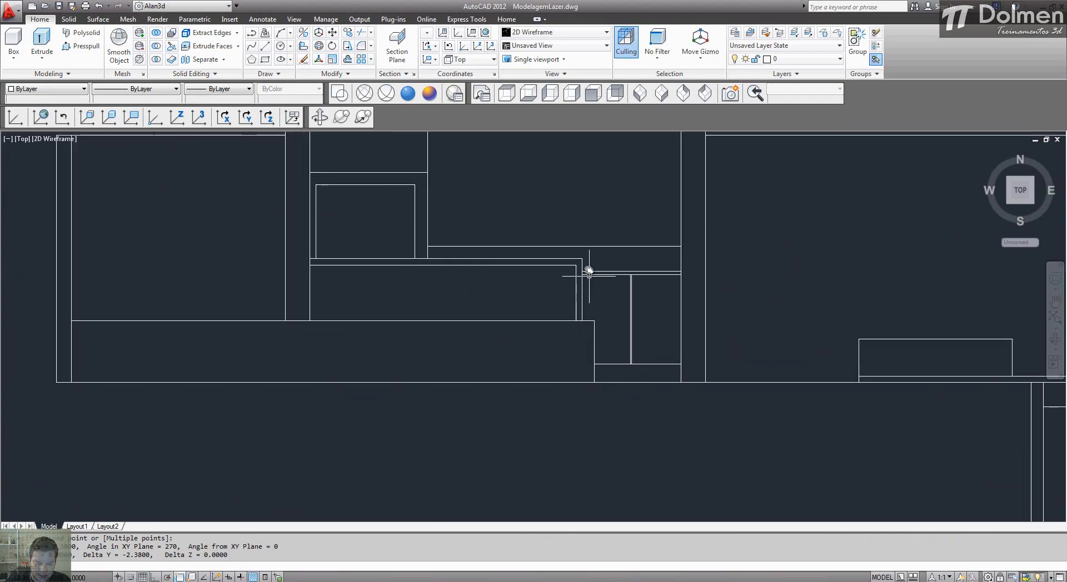
key("Return")
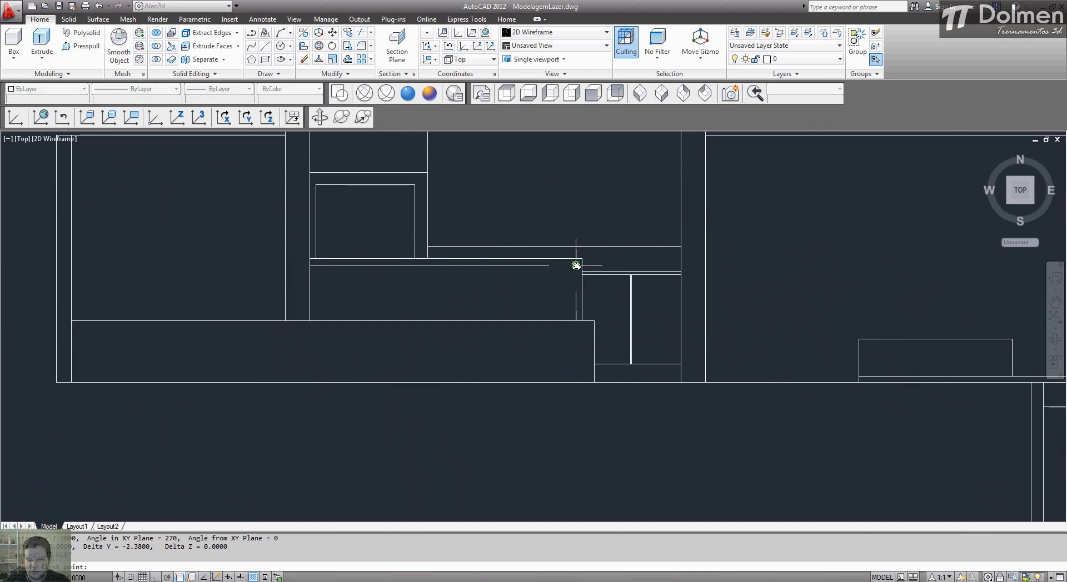
left_click(576, 265)
left_click(582, 265)
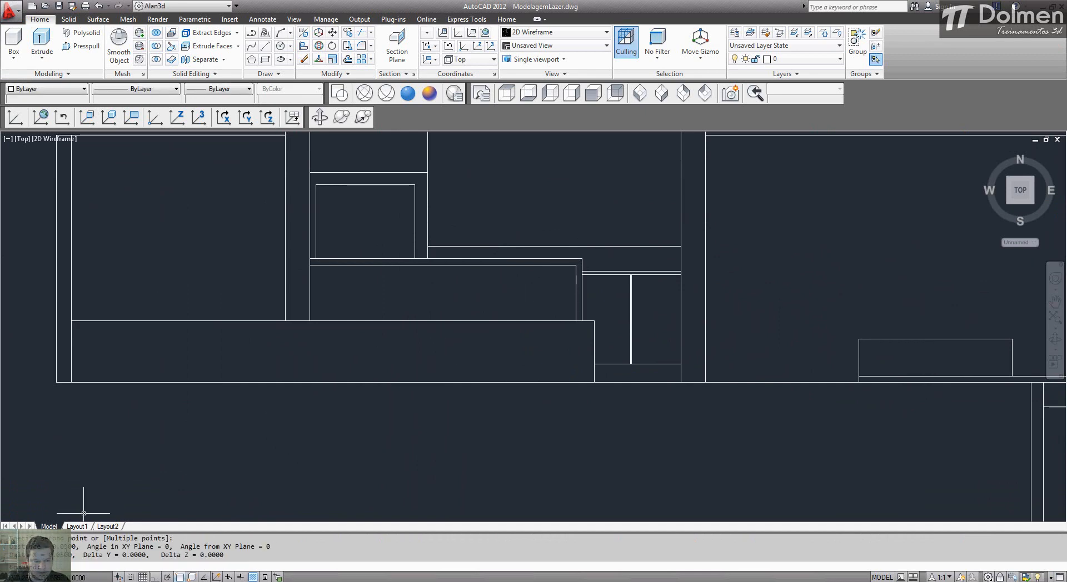
key("Return")
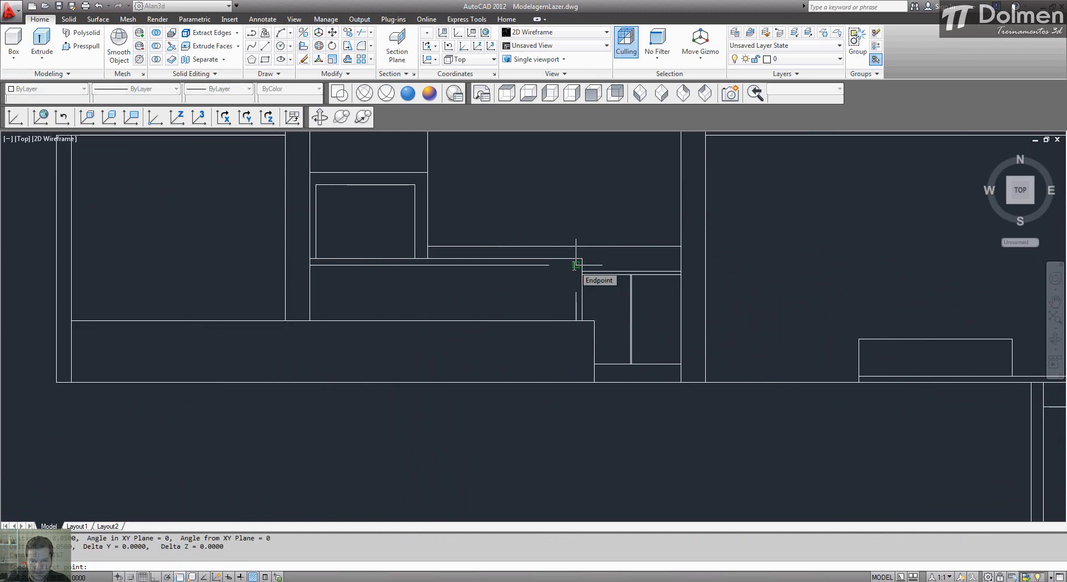
left_click(576, 265)
left_click(576, 382)
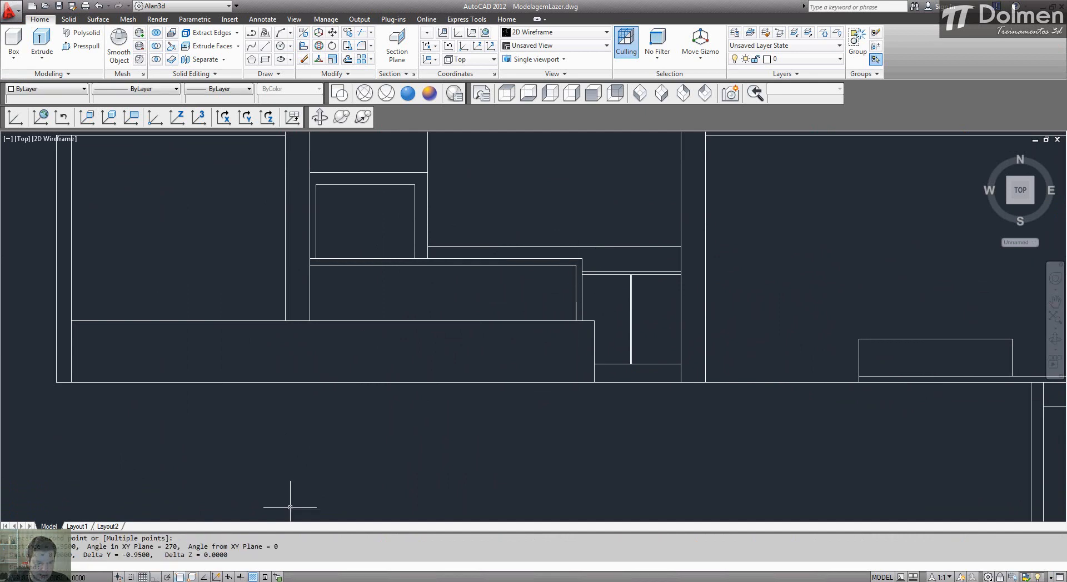
Step: Switch back to 3ds Max and draw a 0.5 by 1.2 m box, 0.8 m high, from the counter outline's right end
key("alt+Tab")
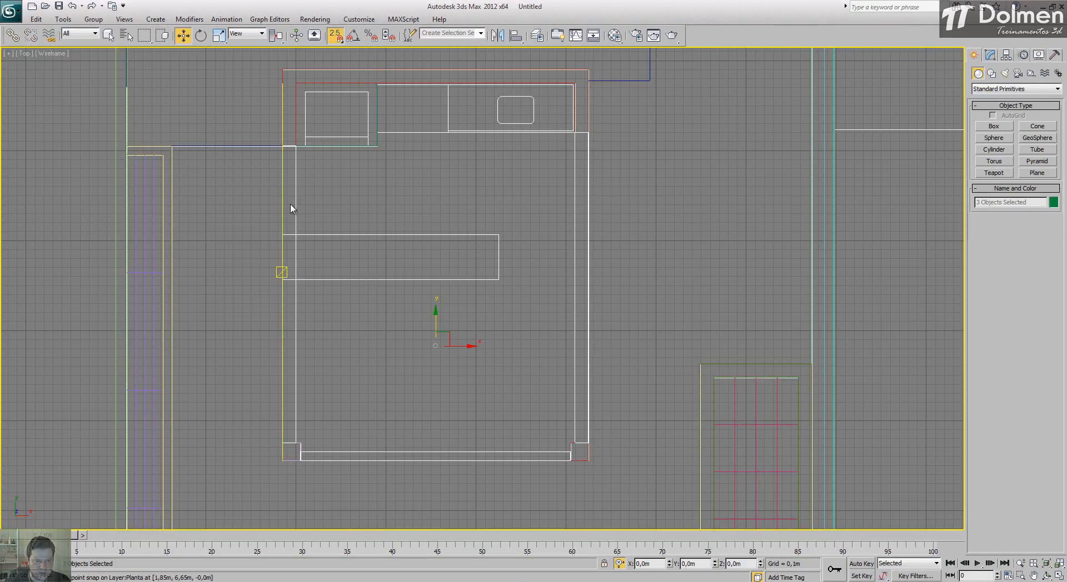
left_click(995, 127)
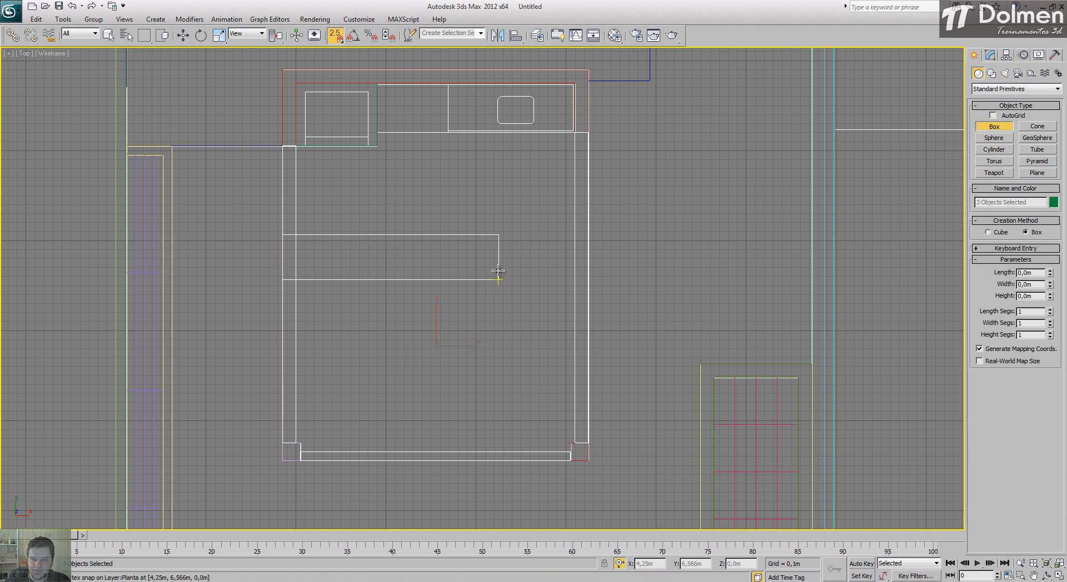
scroll(498, 278, "up", 2)
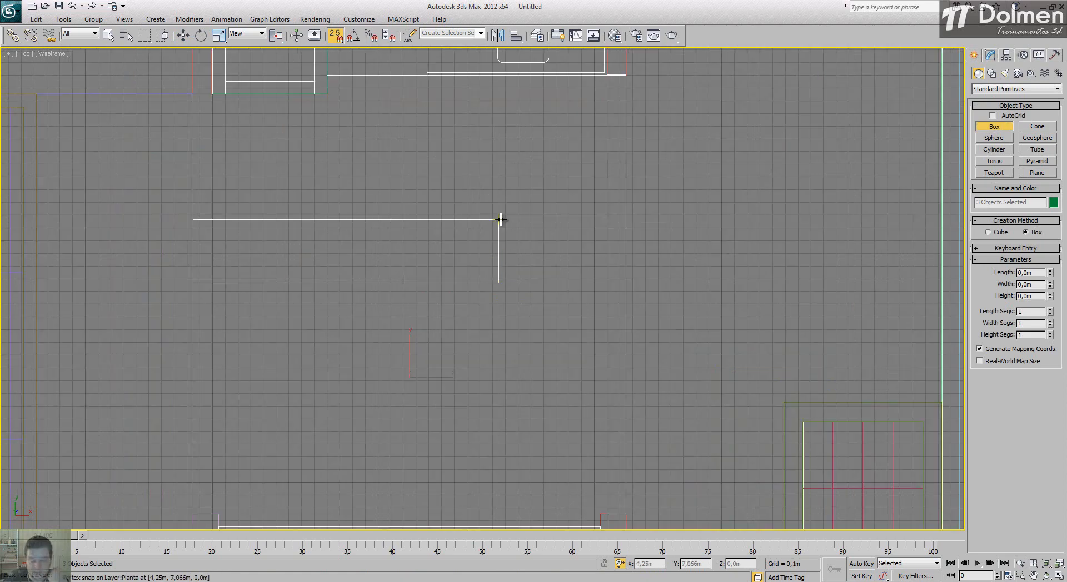
left_click_drag(500, 220, 492, 282)
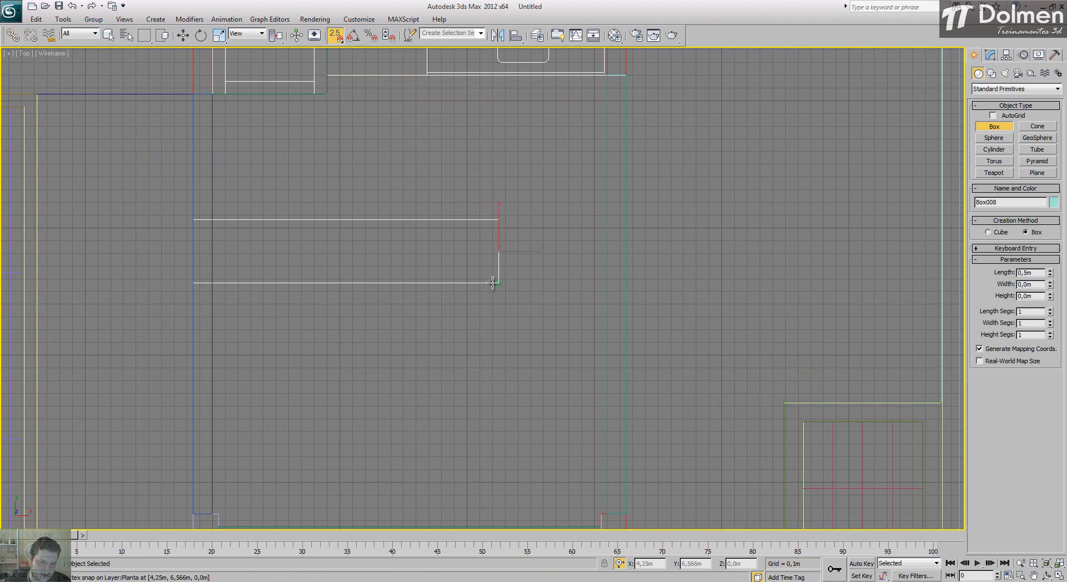
left_click_drag(493, 283, 347, 285)
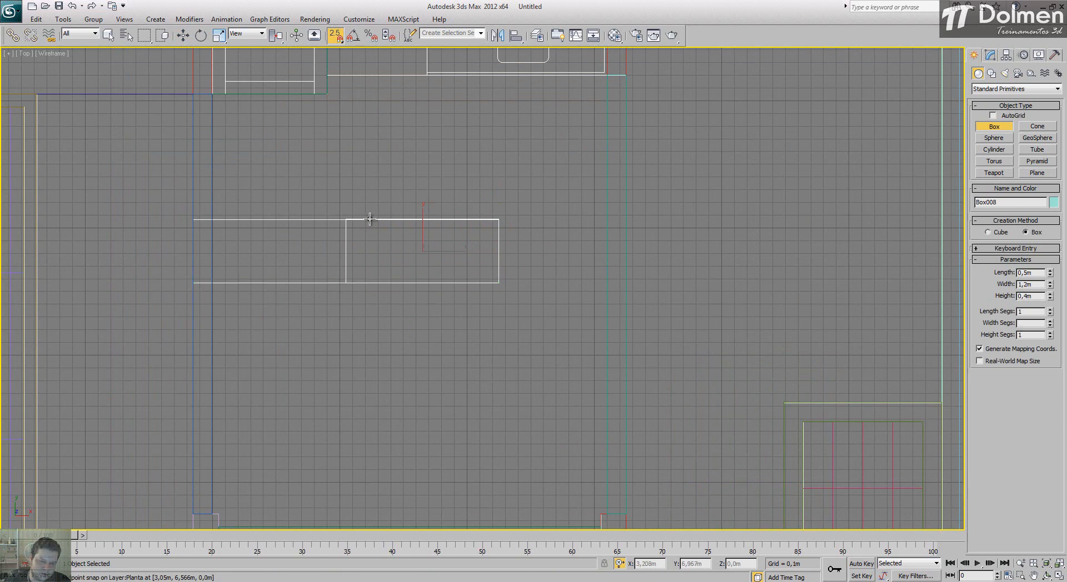
left_click(383, 181)
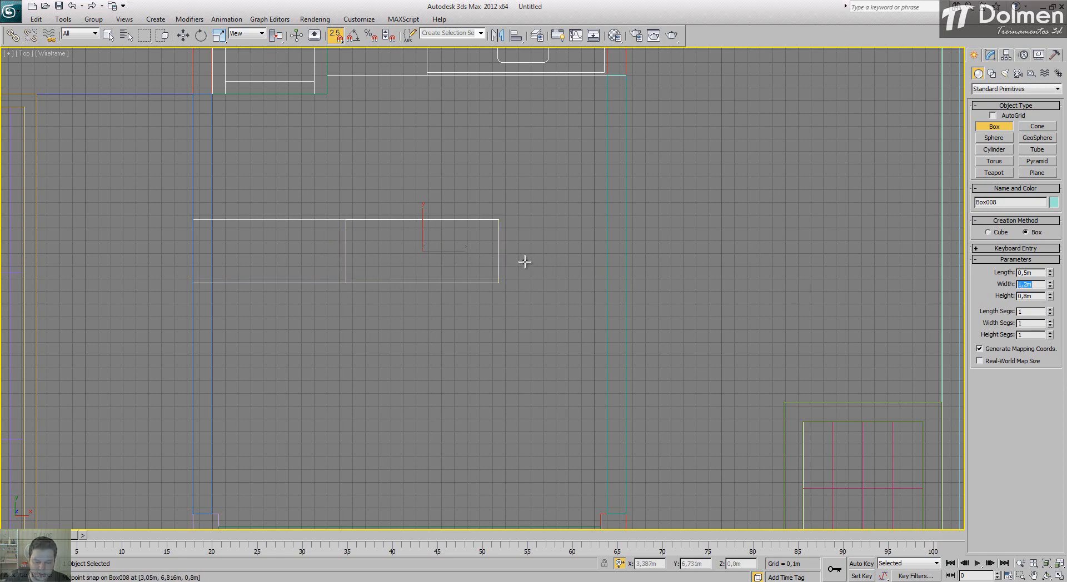
Step: Set the new counter box's width to 0.05 m and its height to 0.95 m
type("0,05")
key("Return")
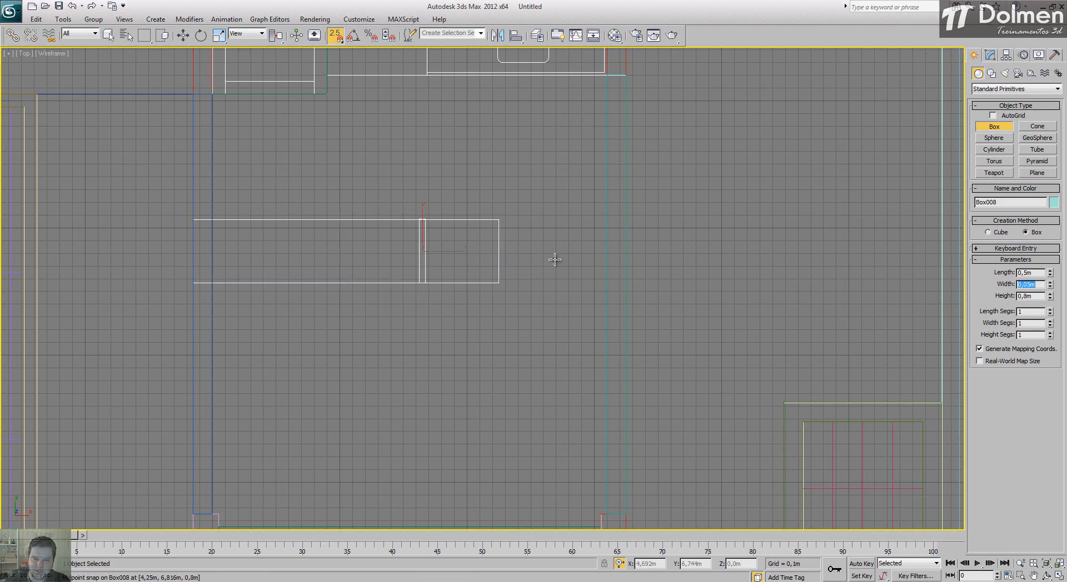
double_click(1039, 296)
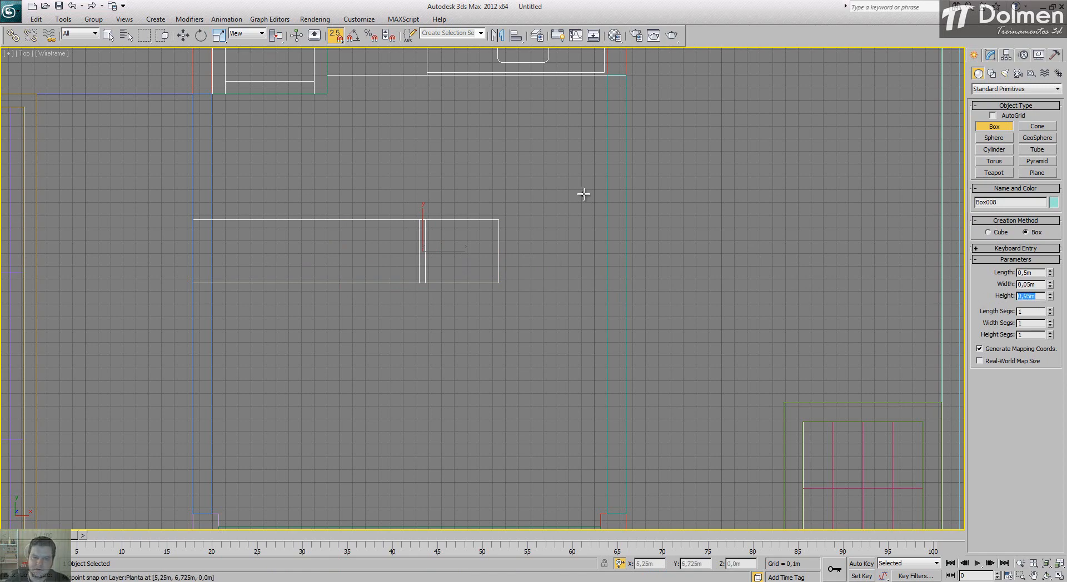
Step: Move the counter panel with vertex snap so its lower-right corner meets the counter outline's lower-right corner
key("w")
scroll(447, 275, "up", 3)
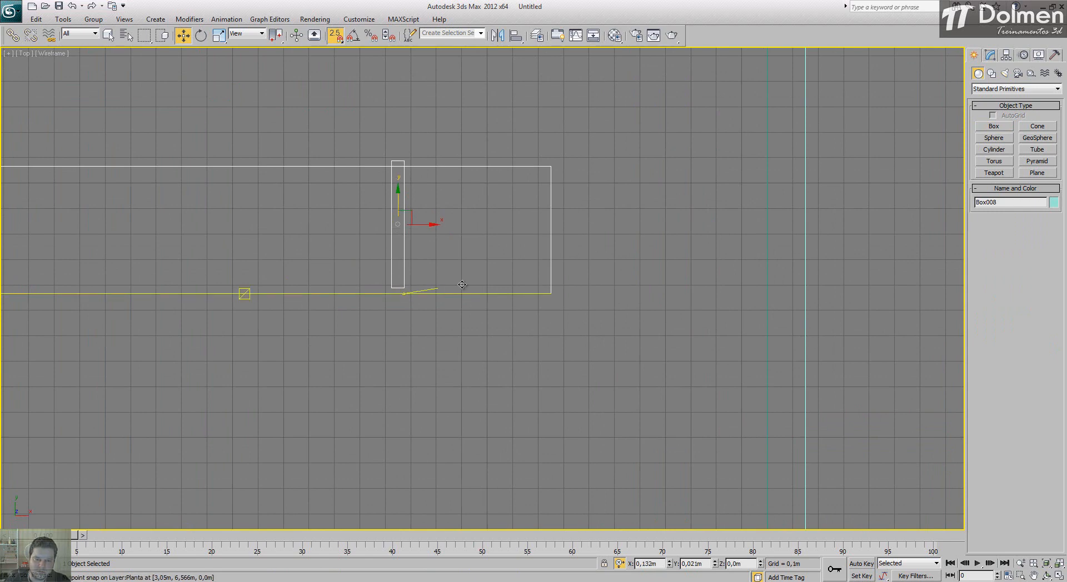
left_click_drag(398, 229, 473, 208)
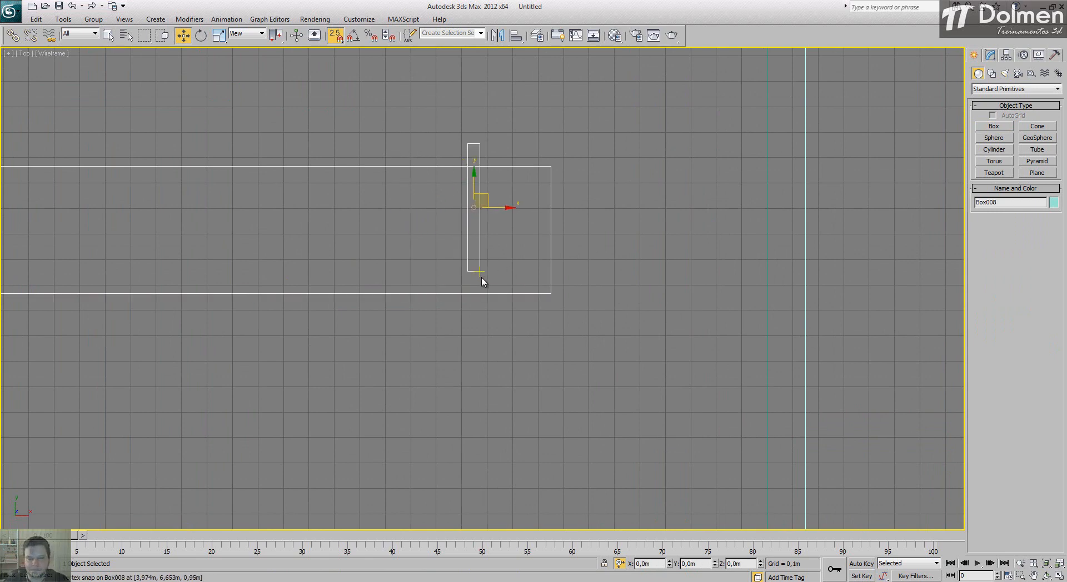
left_click_drag(479, 271, 550, 293)
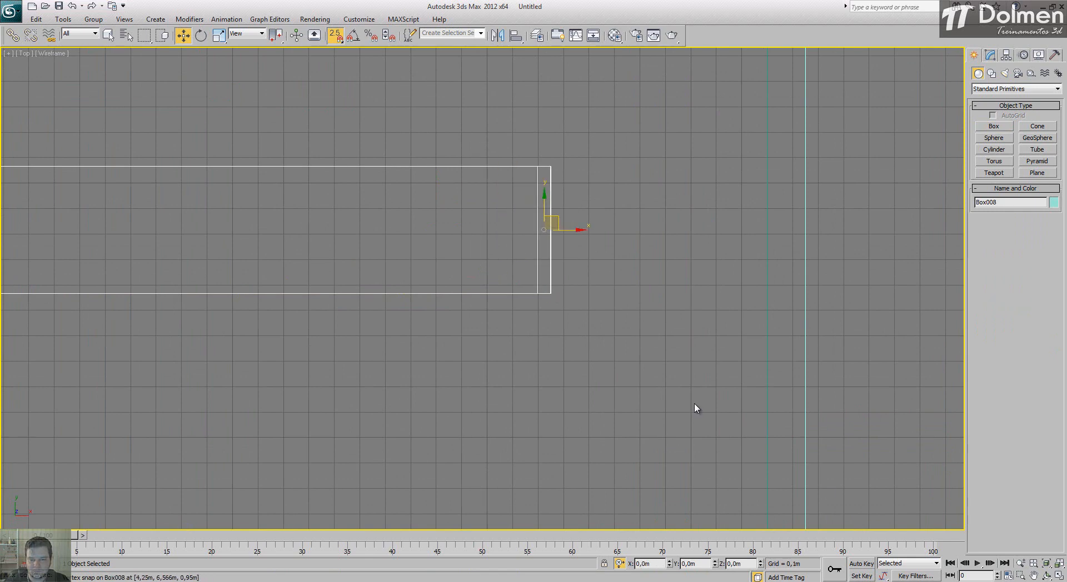
Step: Raise the counter panel 0.03 m so its base rests on the kitchen floor's top surface
left_click(1059, 576)
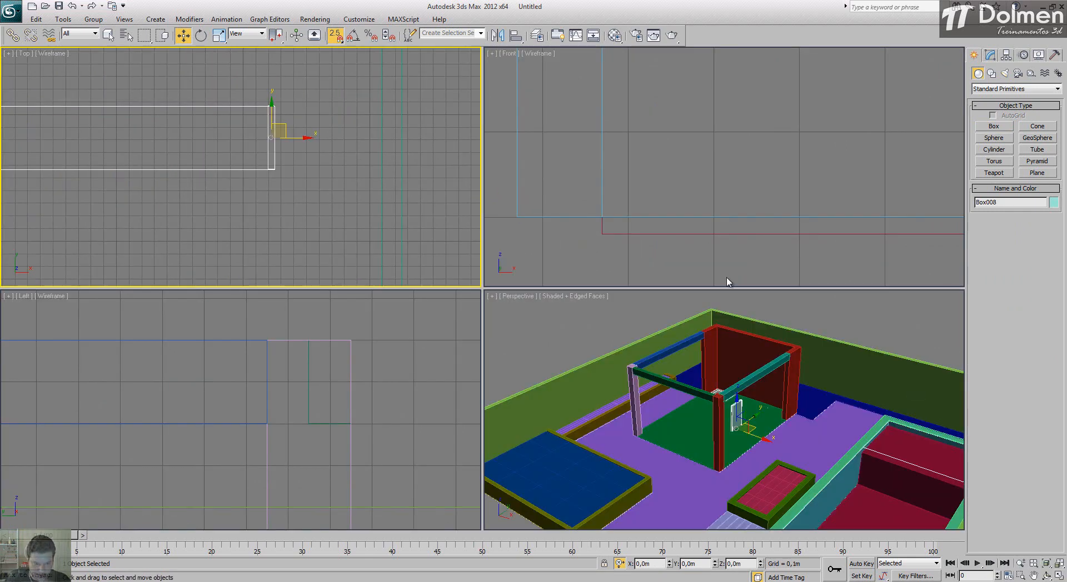
key("z")
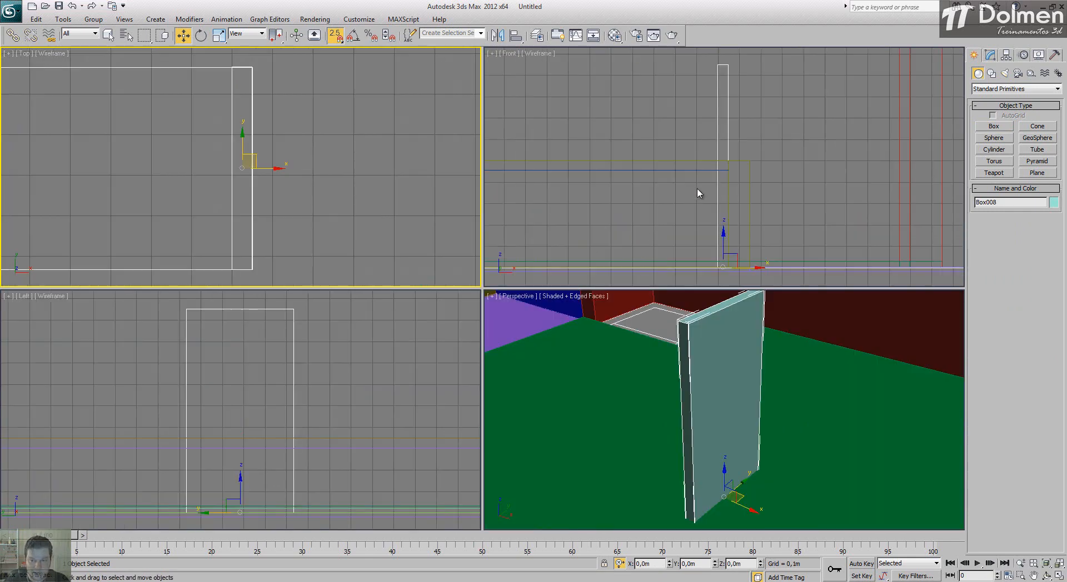
middle_click_drag(673, 184, 637, 132)
scroll(680, 210, "up", 5)
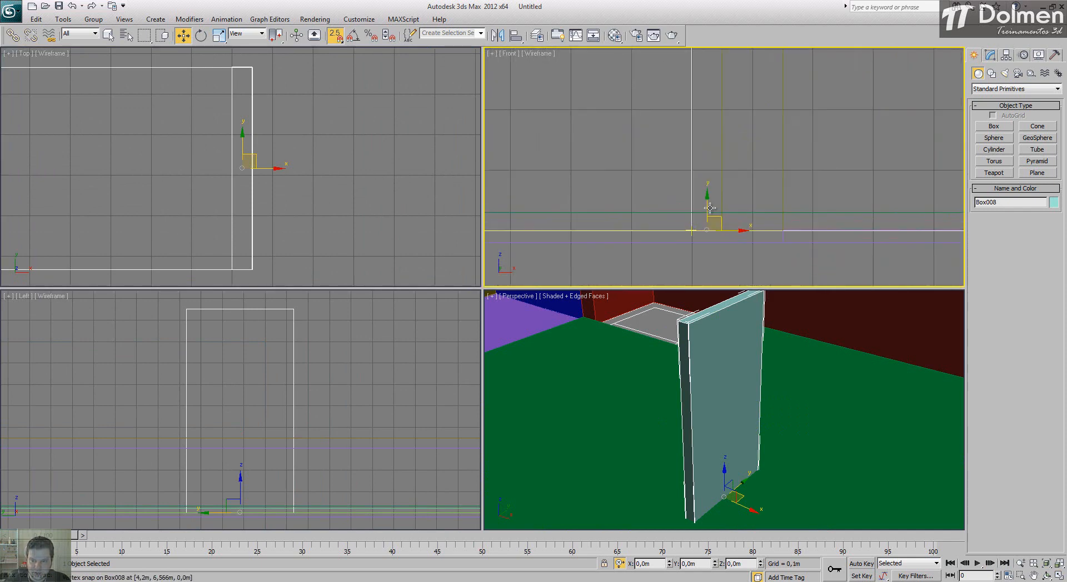
key("s")
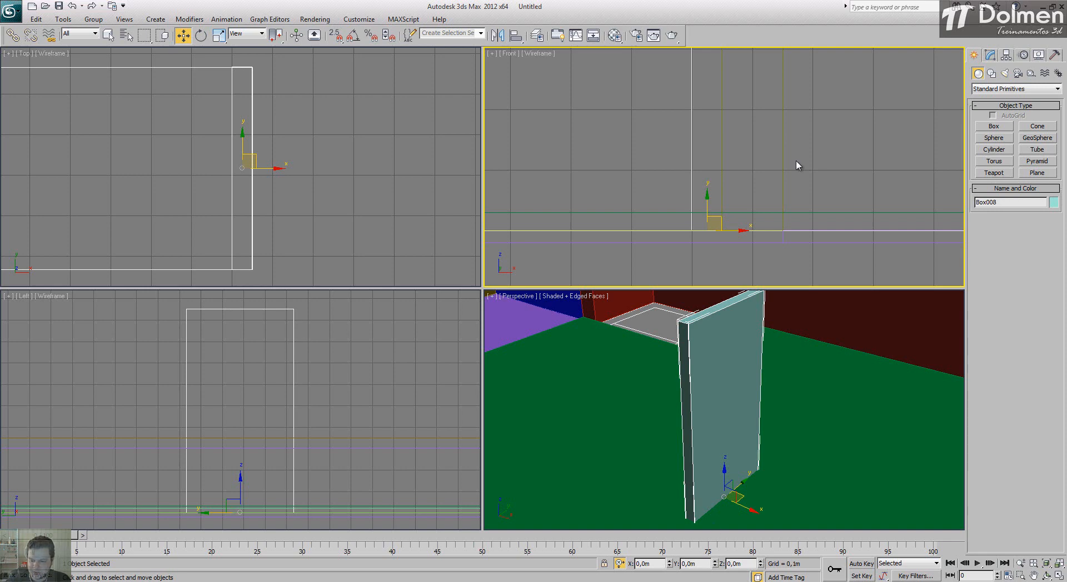
key("Return")
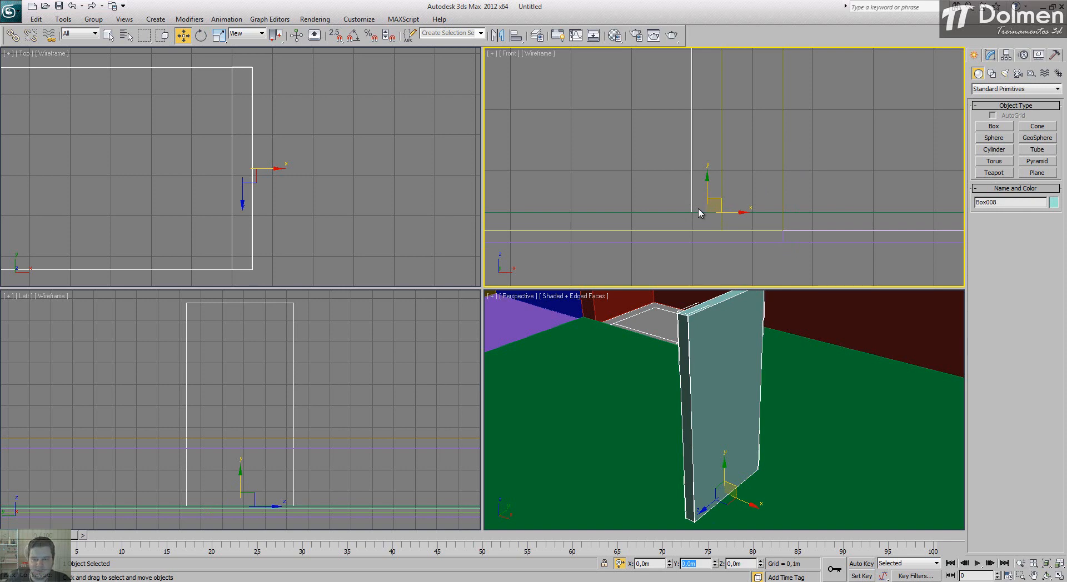
Step: Convert the counter panel to an Editable Poly
right_click(743, 464)
scroll(747, 465, "down", 5)
middle_click_drag(791, 455, 817, 444, "alt")
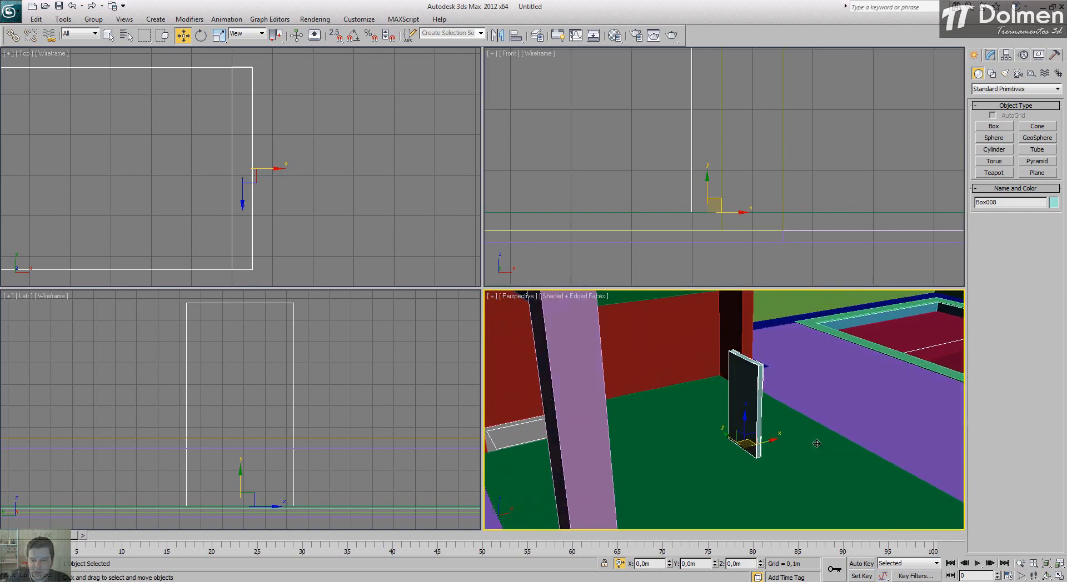
scroll(750, 363, "up", 5)
middle_click_drag(784, 364, 756, 387)
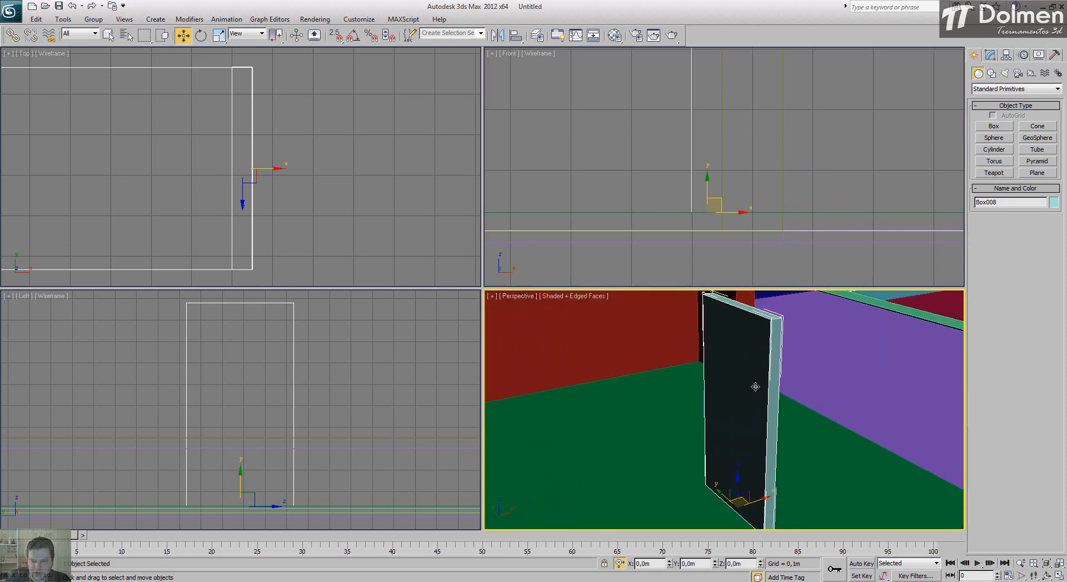
scroll(765, 352, "down", 3)
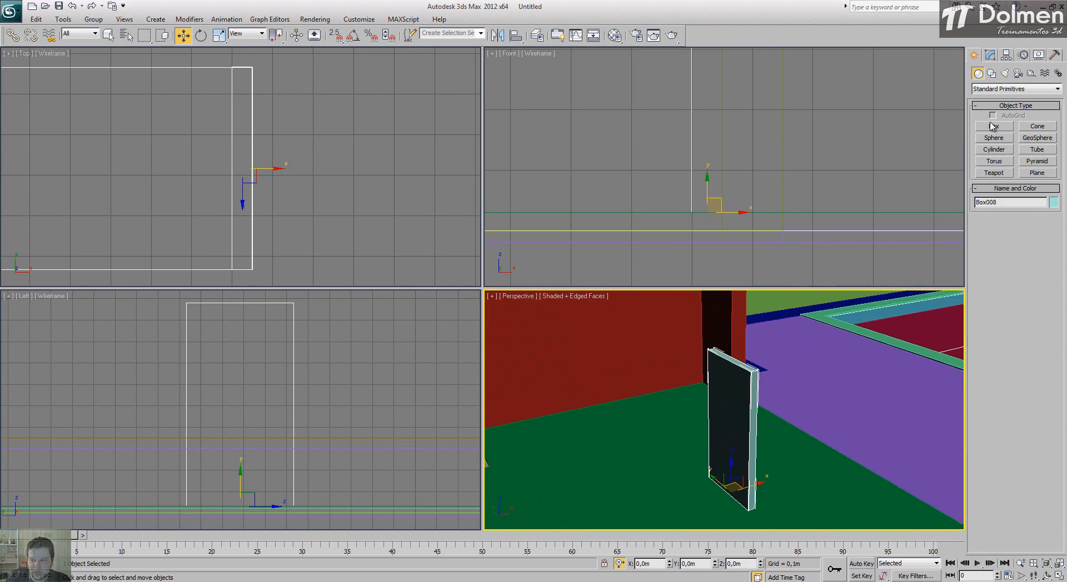
right_click(727, 383)
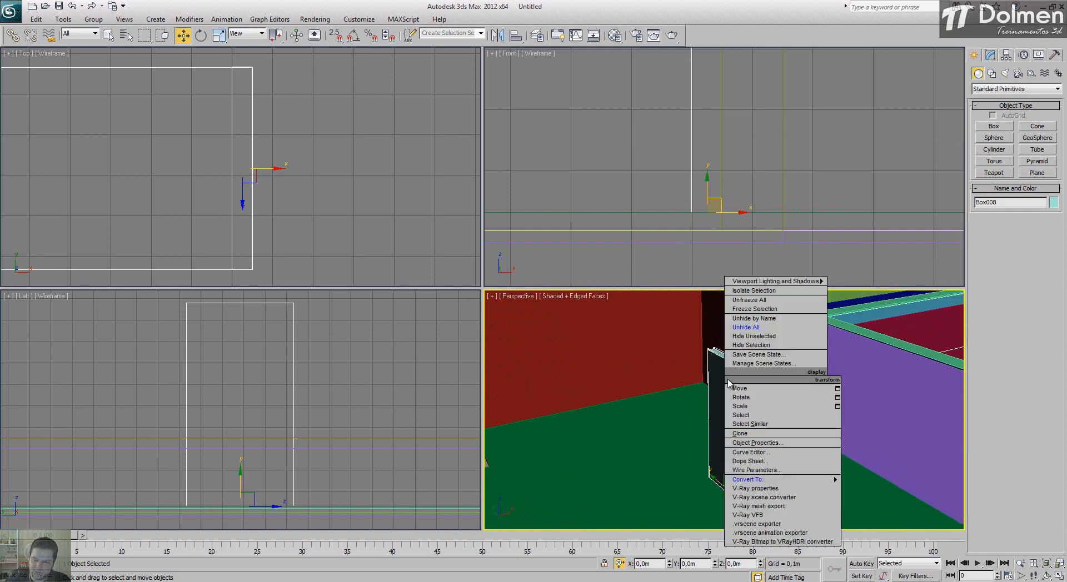
mouse_move(826, 481)
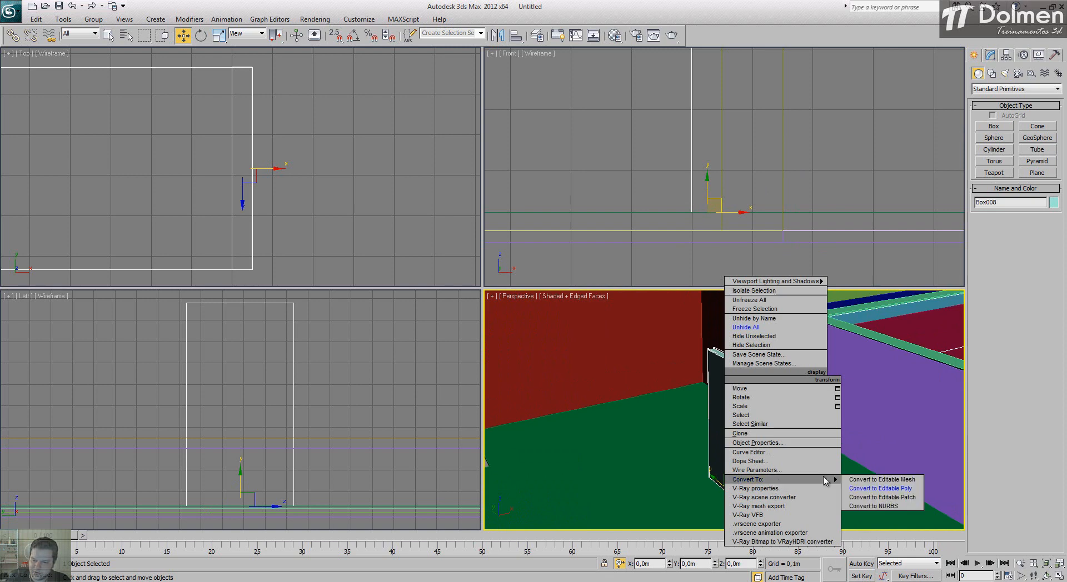
left_click(900, 489)
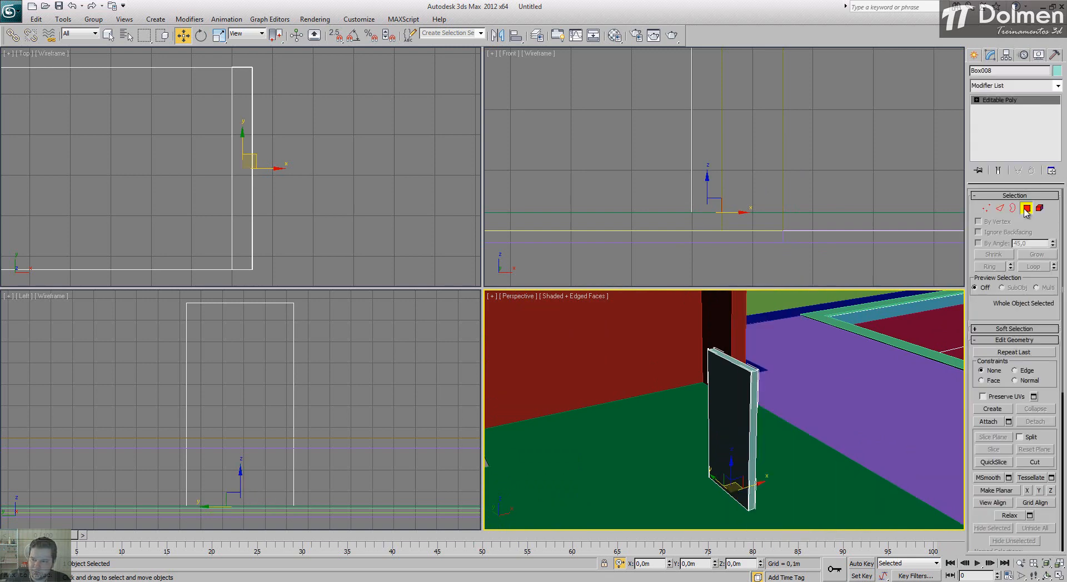
Step: Extrude the counter panel's top polygon by 0.05 m
left_click(734, 362)
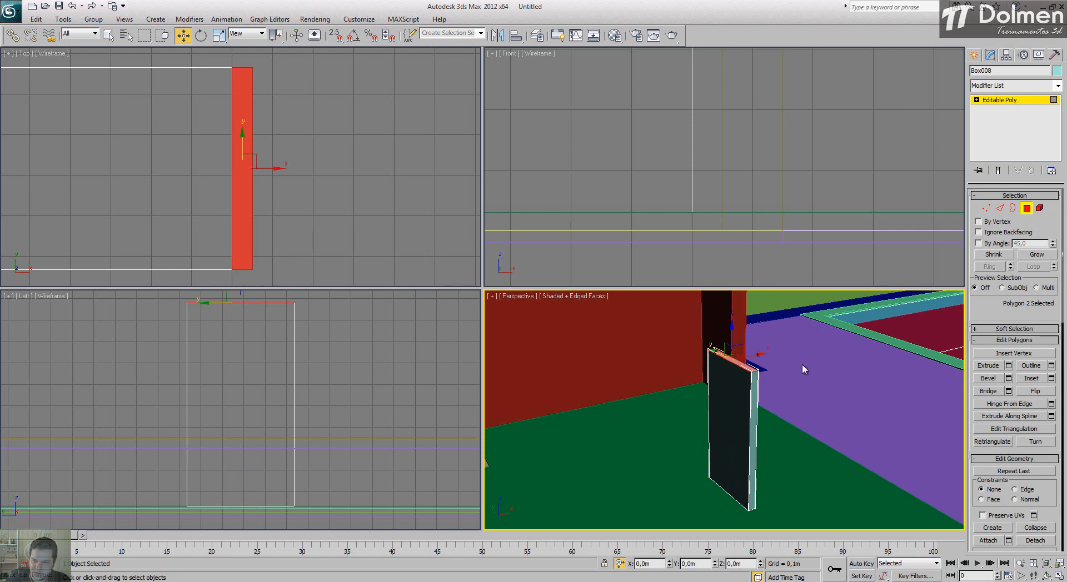
left_click(1008, 366)
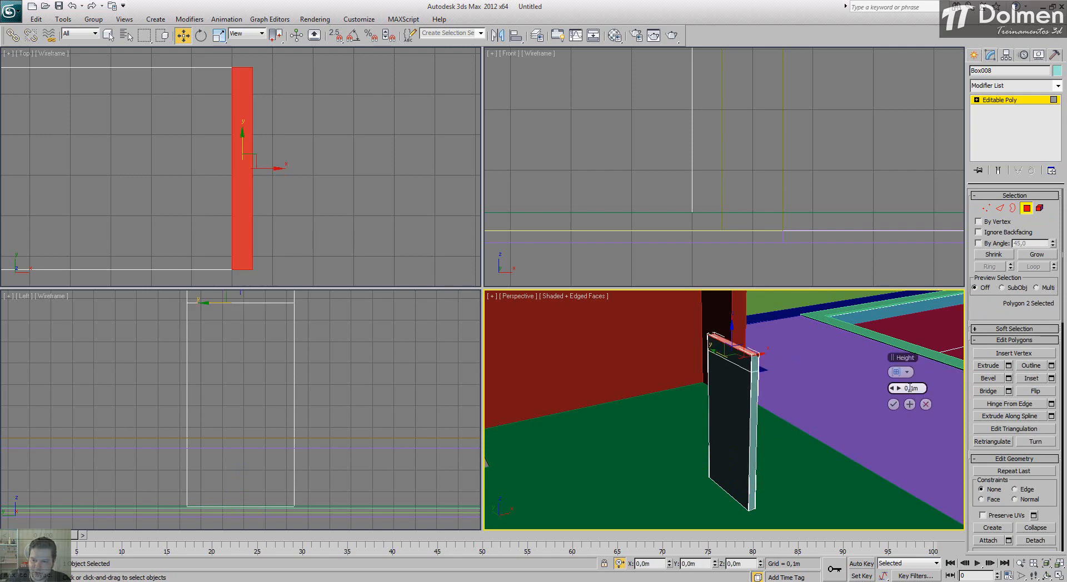
type("05")
key("Return")
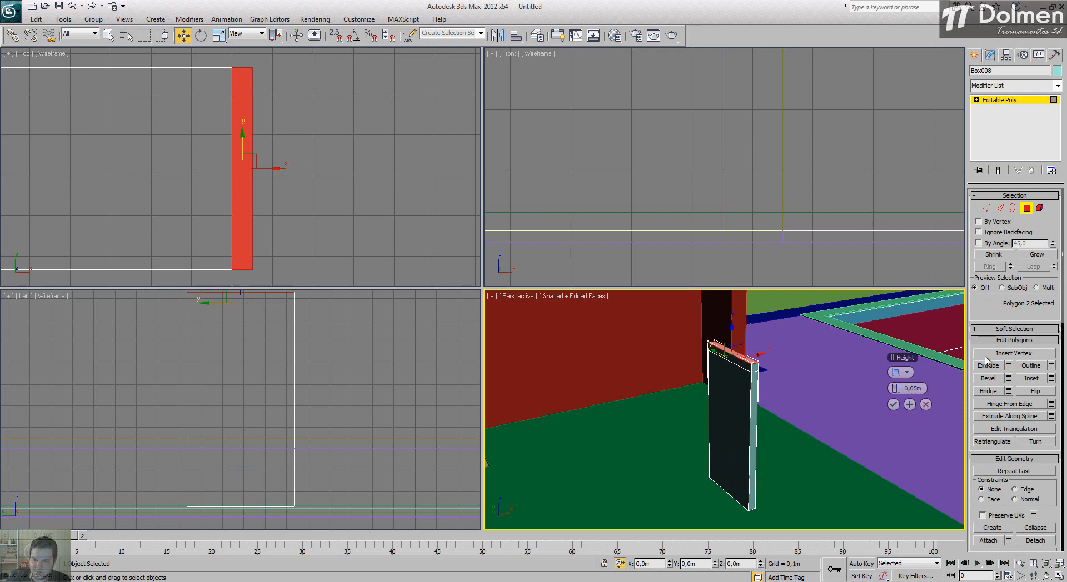
left_click(893, 405)
Step: Extrude the inner side polygon of the panel's new top section about 0.936 m to form the countertop
left_click(727, 358)
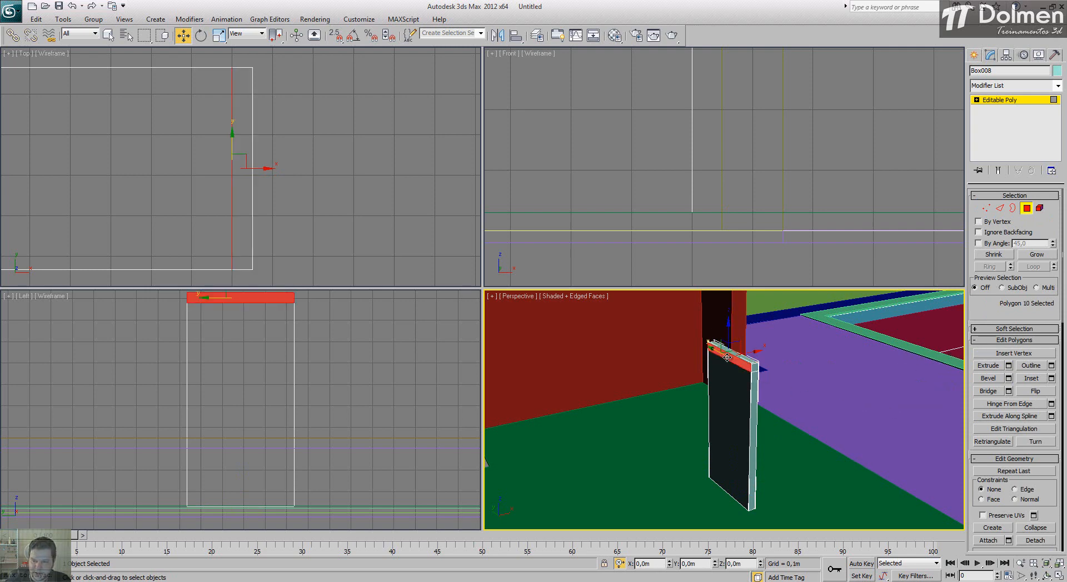
left_click(1008, 365)
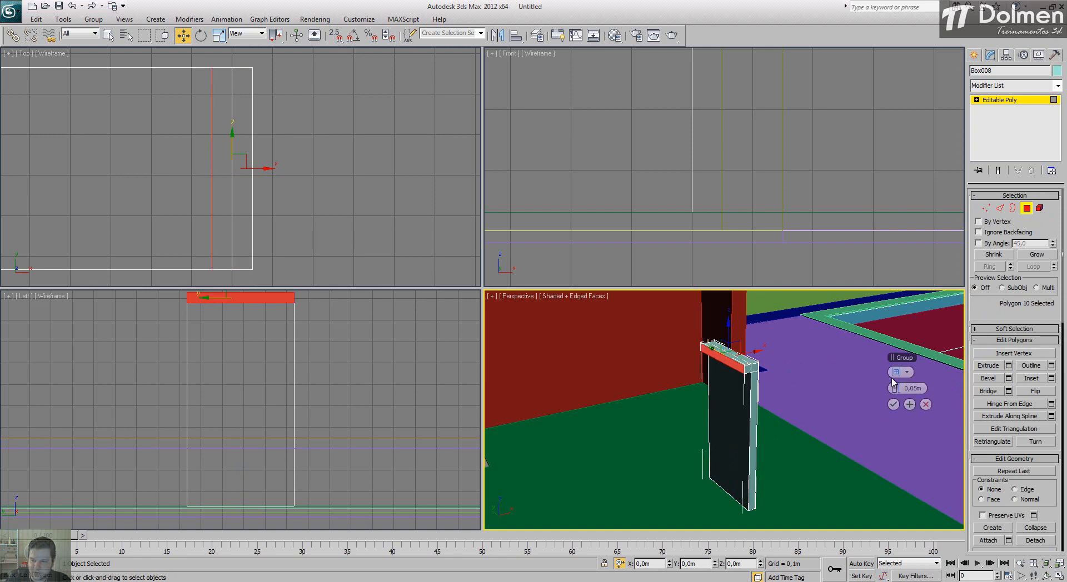
left_click_drag(897, 388, 86, 354)
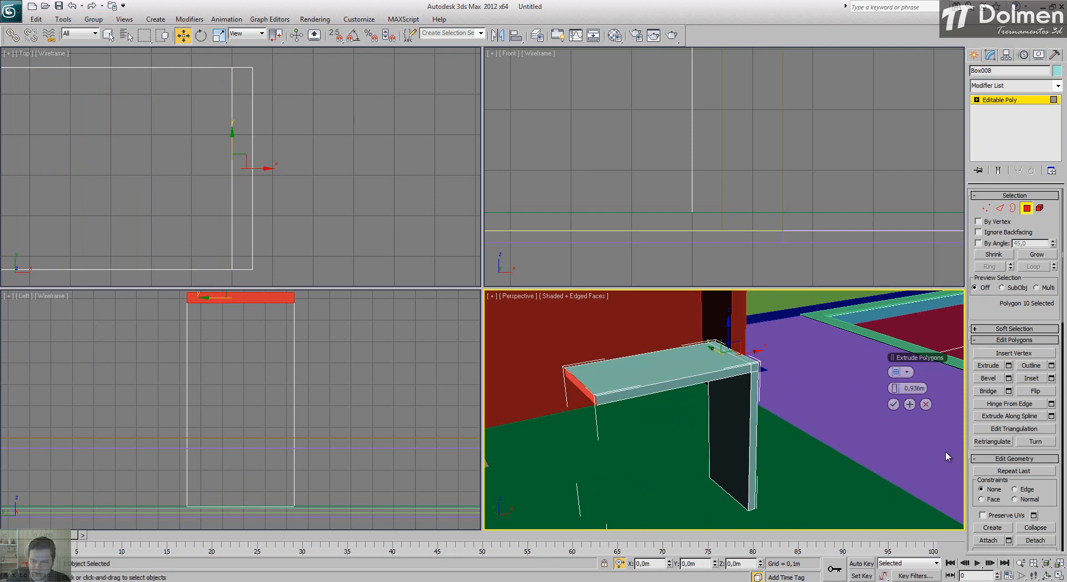
left_click(893, 404)
Step: Extend the countertop by moving its end polygon along X with vertex snap to the left end of the counter outline
middle_click_drag(273, 138, 327, 138)
scroll(326, 138, "down", 6)
scroll(211, 130, "up", 3)
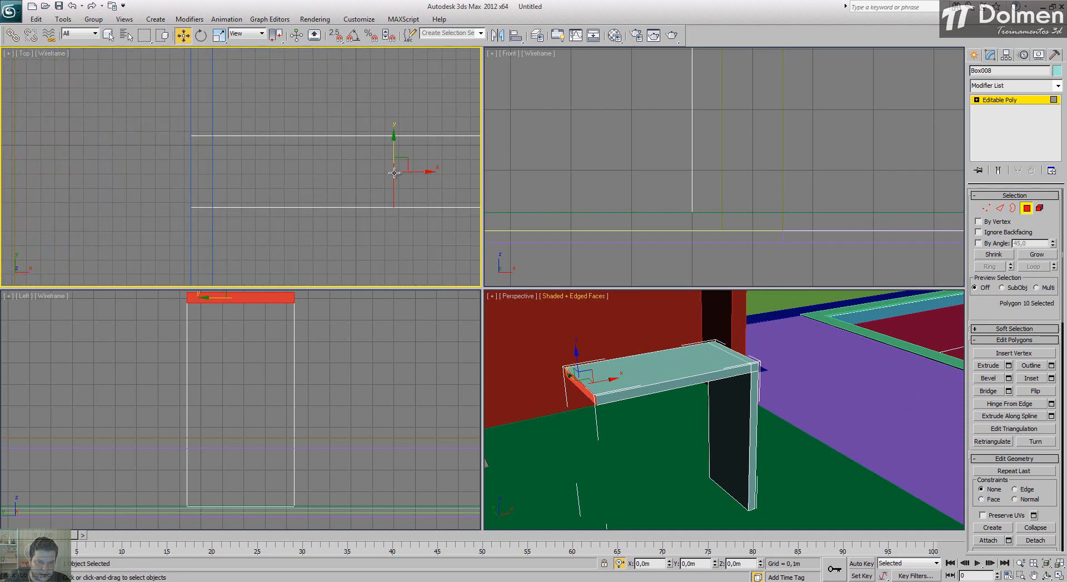
key("s")
left_click_drag(361, 173, 190, 185)
key("ctrl+z")
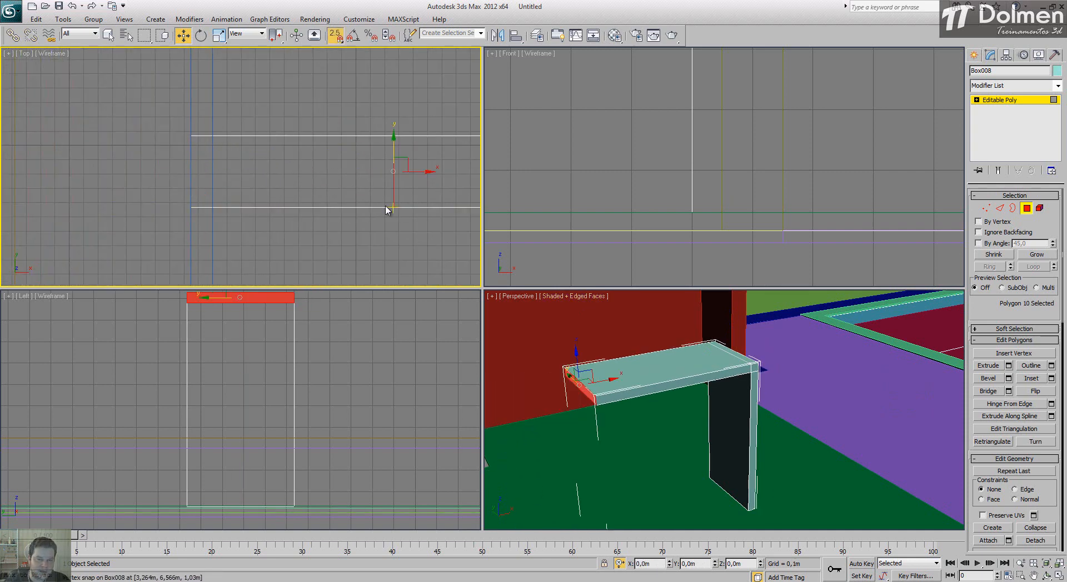
left_click_drag(386, 207, 190, 206)
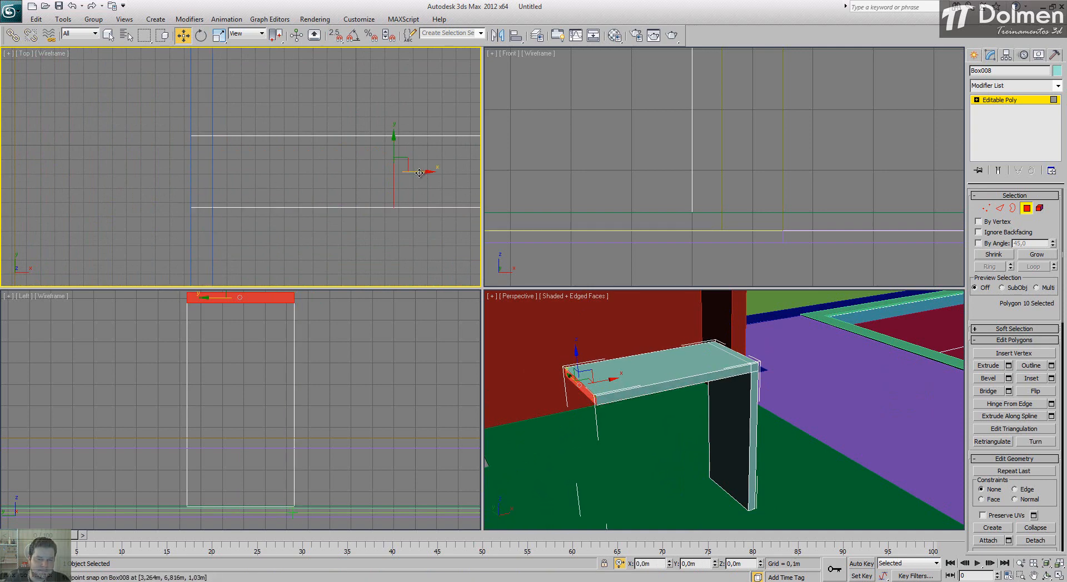
left_click_drag(423, 174, 246, 211)
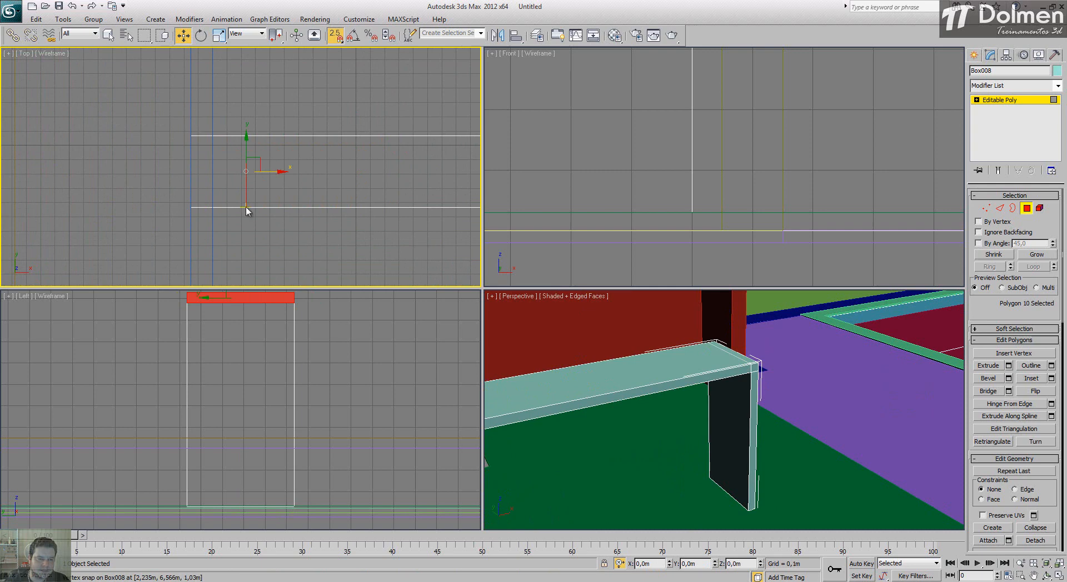
left_click_drag(243, 207, 194, 206)
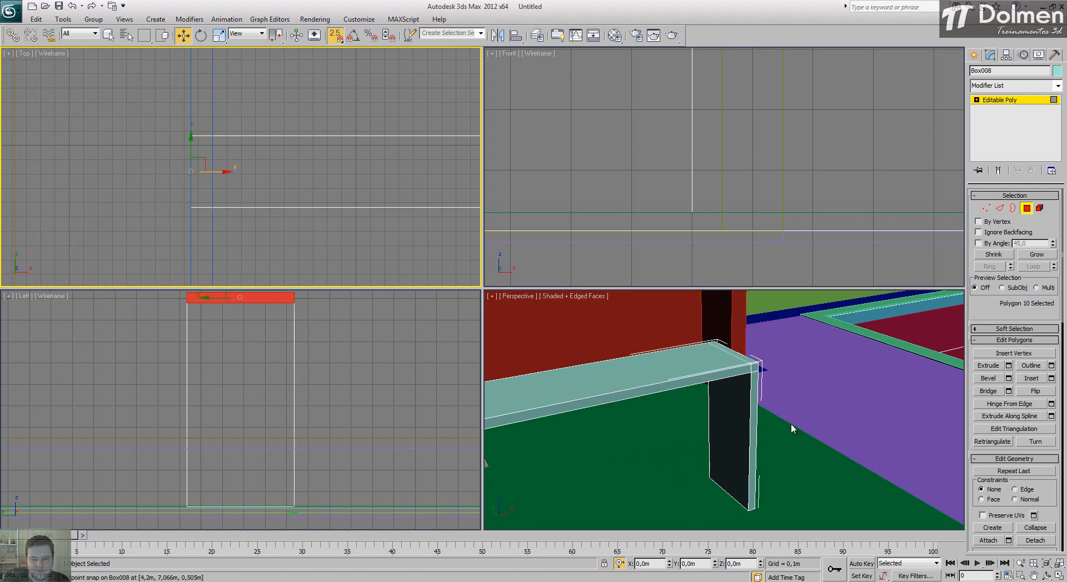
Step: Clone the vertical panel's five polygons as an element under the opposite end of the countertop
scroll(800, 411, "down", 3)
mouse_move(670, 435)
middle_mouse_down("alt")
mouse_move(705, 428)
mouse_move(669, 428)
middle_mouse_up("alt")
middle_click_drag(648, 348, 675, 340)
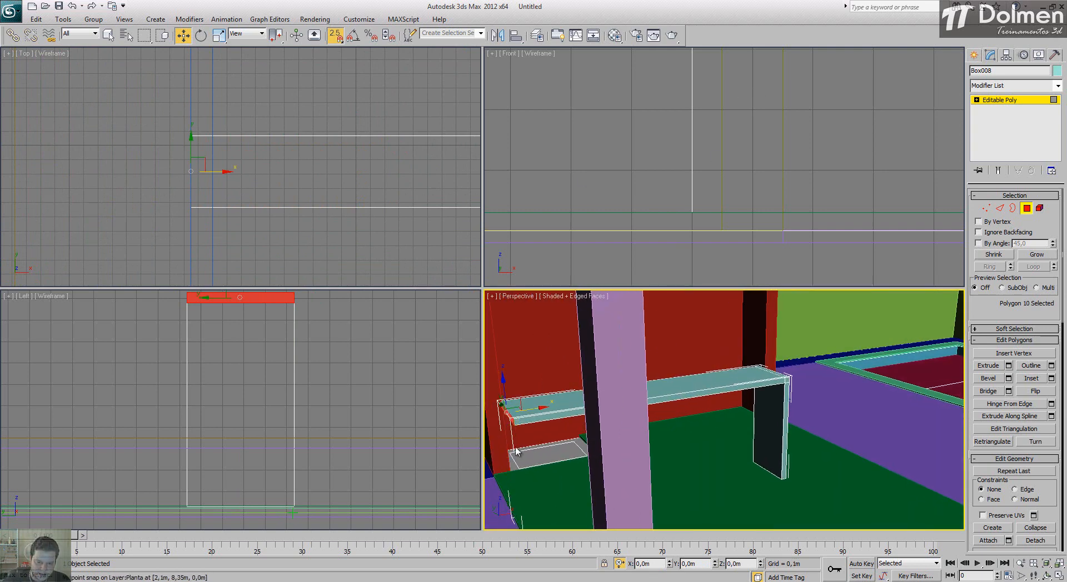
middle_click_drag(506, 430, 592, 417)
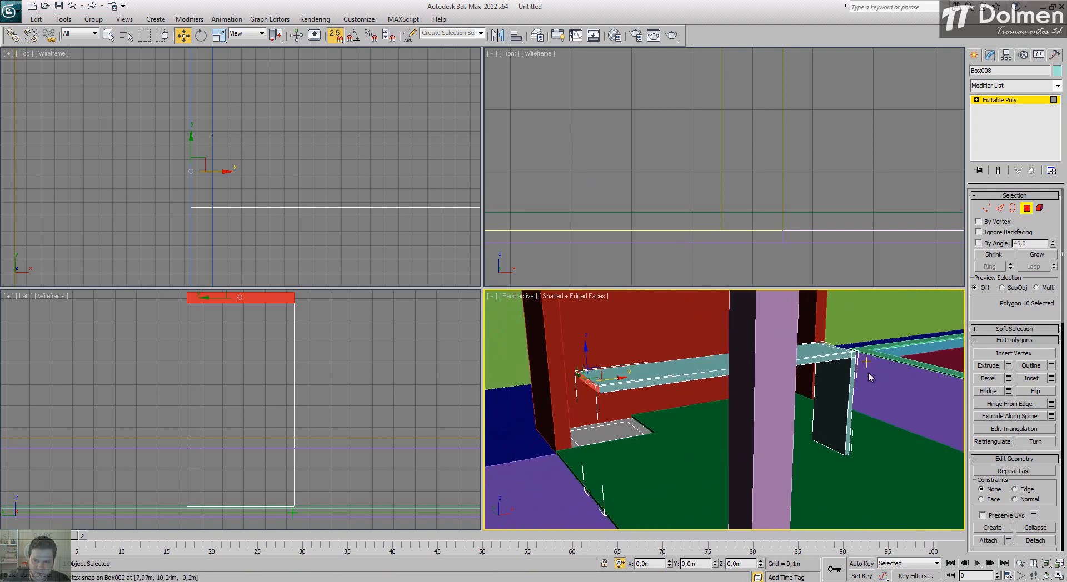
key("s")
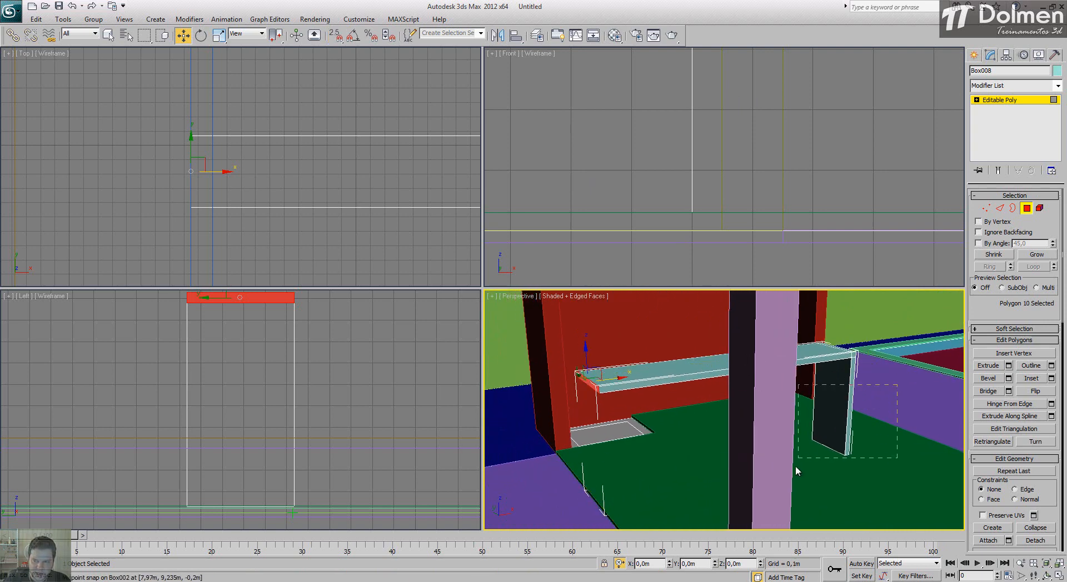
left_click_drag(795, 467, 795, 469)
scroll(732, 189, "down", 8)
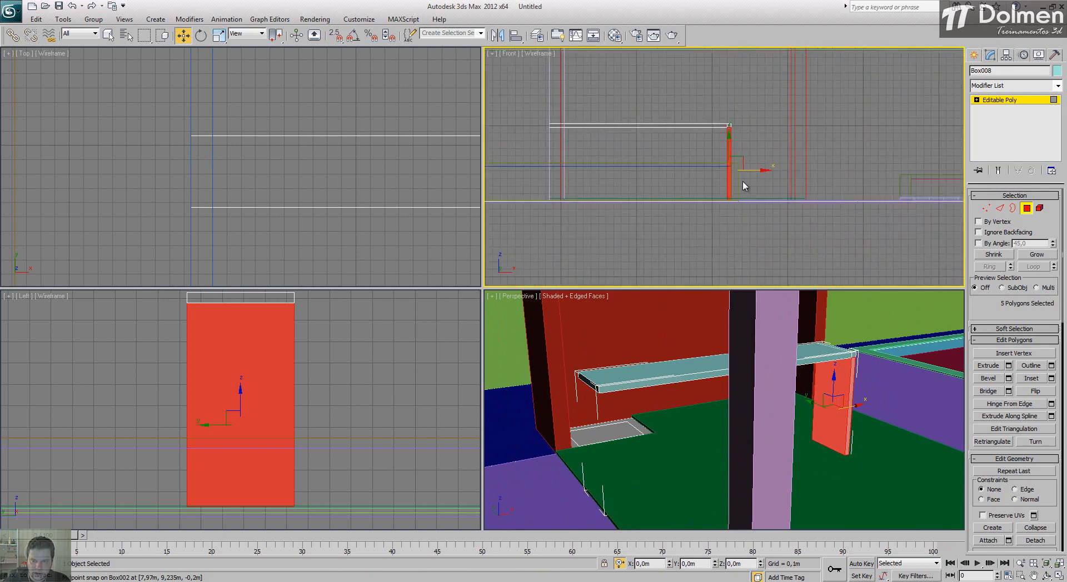
left_click_drag(760, 171, 587, 165)
left_click_drag(494, 137, 401, 98)
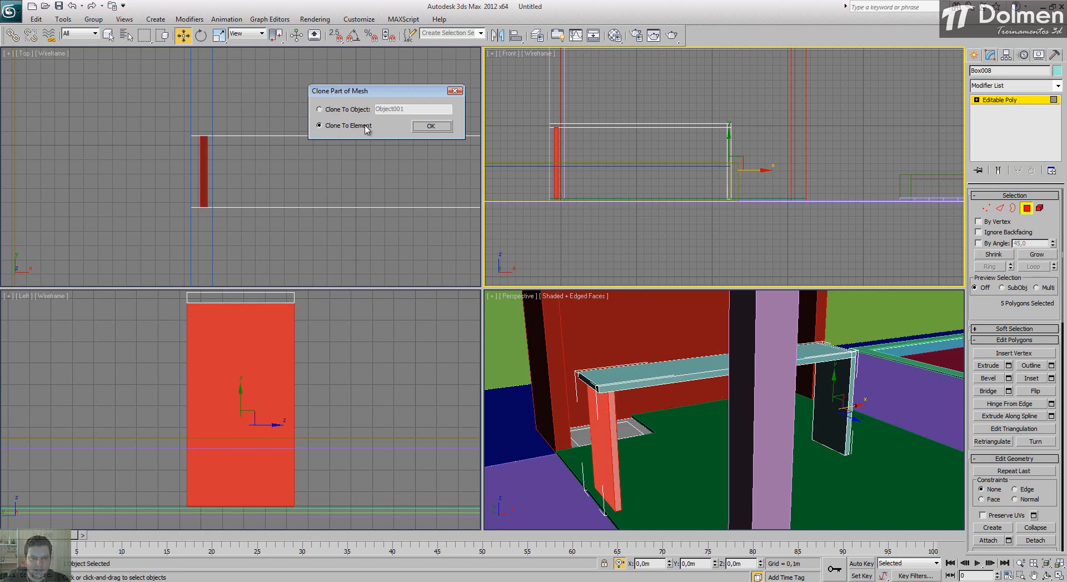
left_click(437, 127)
Step: Snap the cloned panel's upper-left corner to the countertop's lower-left corner and finish polygon editing
scroll(578, 138, "up", 8)
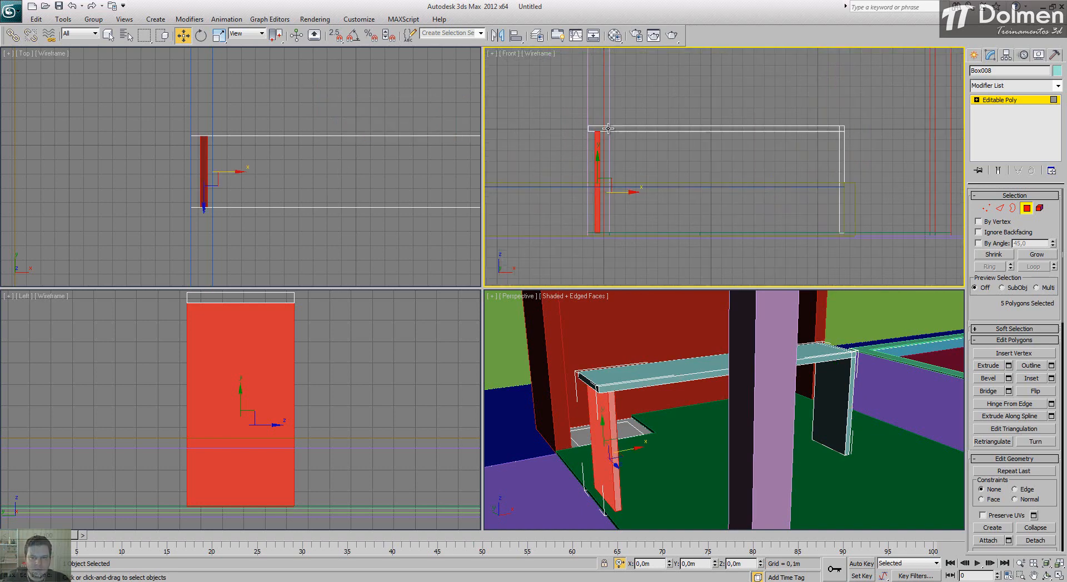
key("s")
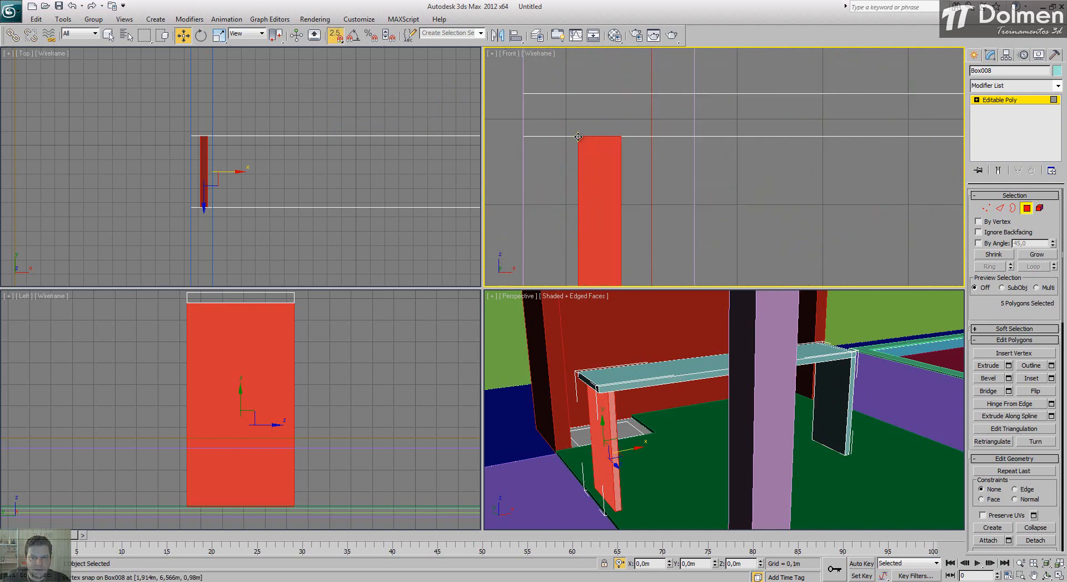
left_click_drag(578, 137, 524, 138)
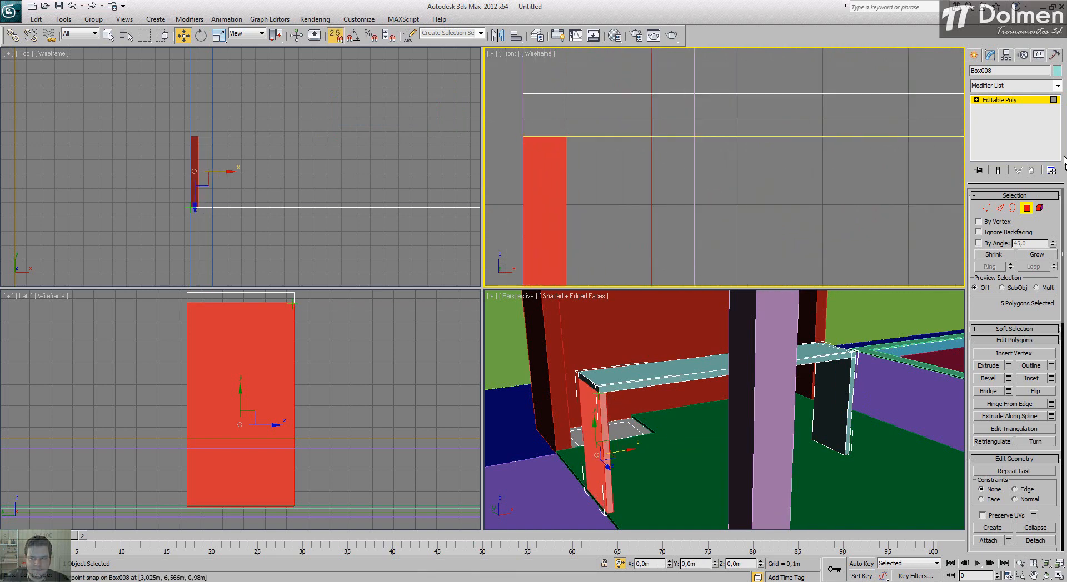
left_click(1027, 207)
left_click(841, 213)
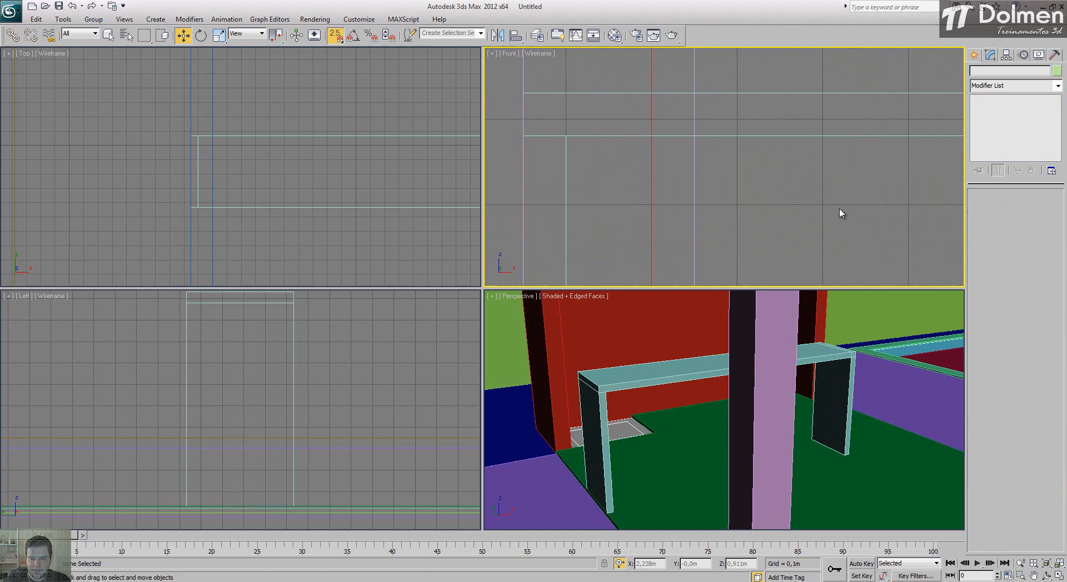
Step: Examine the counter from several angles and check how it sits within the kitchen
left_click(628, 384)
key("s")
mouse_move(851, 442)
left_mouse_down()
mouse_move(889, 439)
mouse_move(859, 428)
left_mouse_up()
right_click(861, 428)
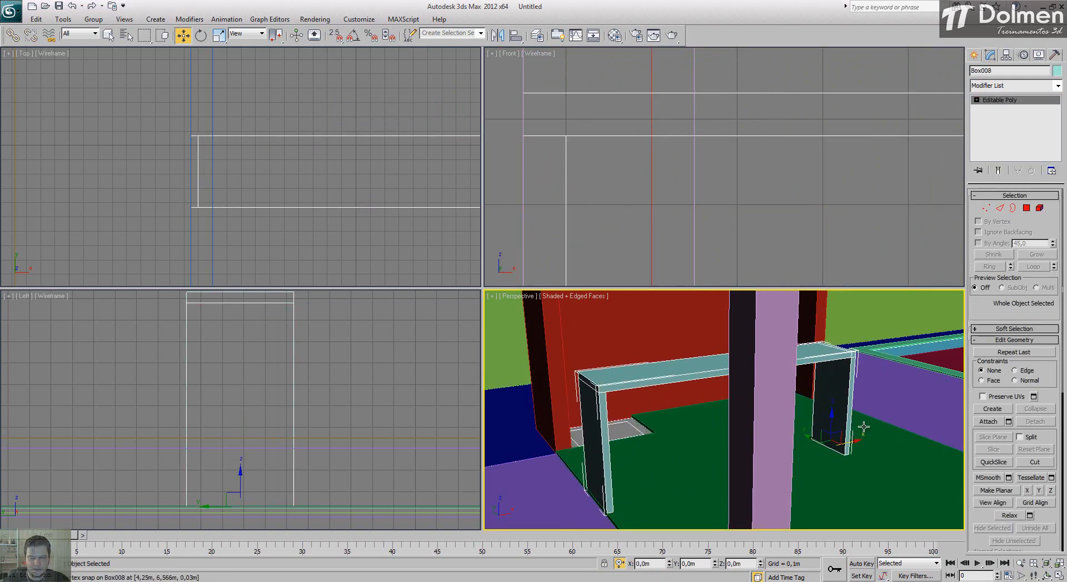
scroll(850, 445, "down", 5)
middle_click_drag(843, 476, 757, 477, "alt")
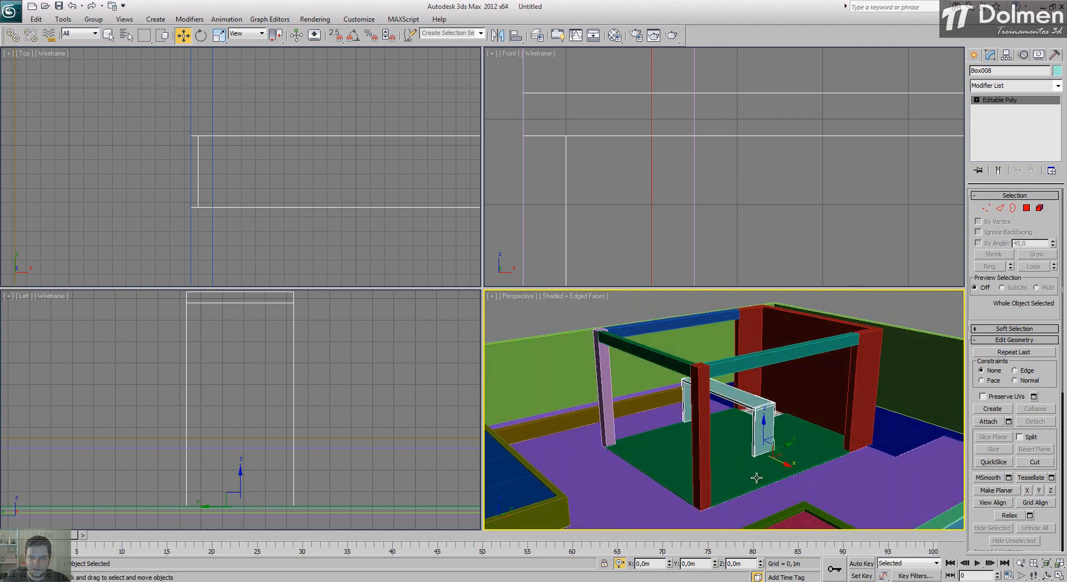
mouse_move(723, 424)
middle_mouse_down("alt")
mouse_move(732, 412)
mouse_move(727, 421)
middle_mouse_up("alt")
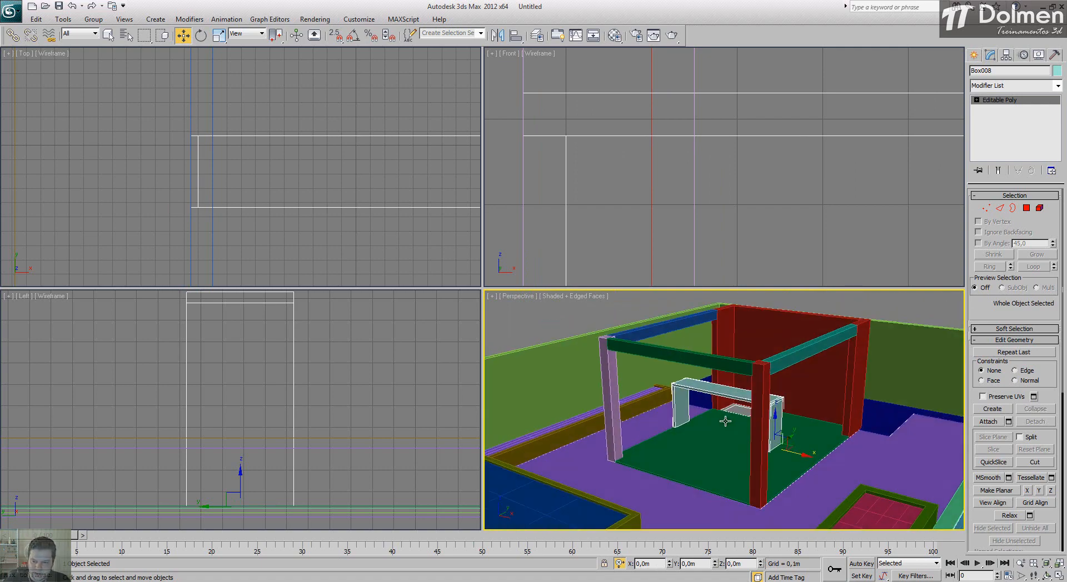
left_click(640, 320)
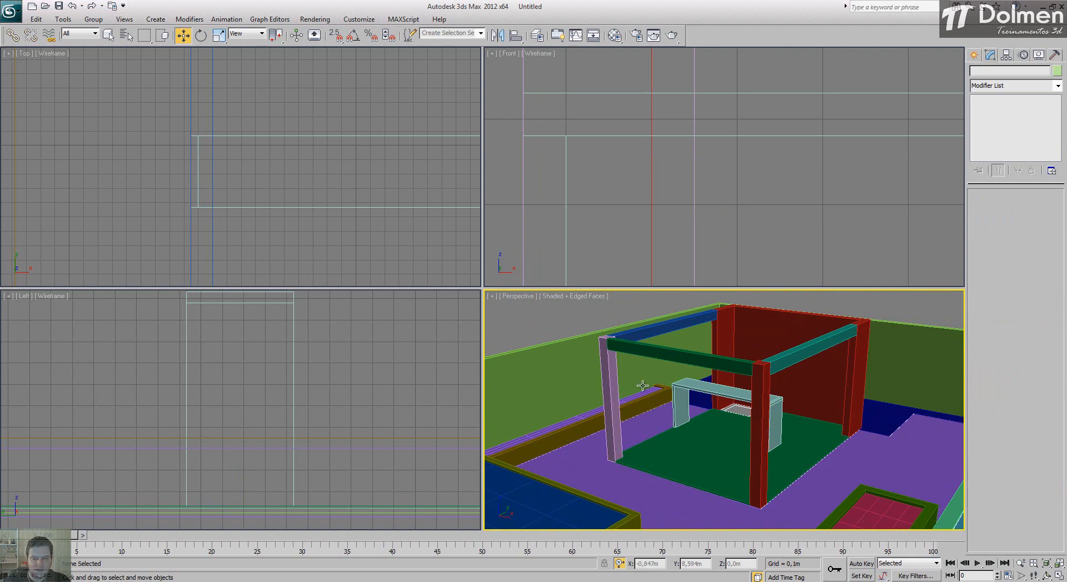
Step: Bring the rectangular outline beside the kitchen counter into plan view and check its elevation in the ModelagemLazer drawing in AutoCAD
scroll(298, 185, "down", 5)
scroll(298, 116, "up", 3)
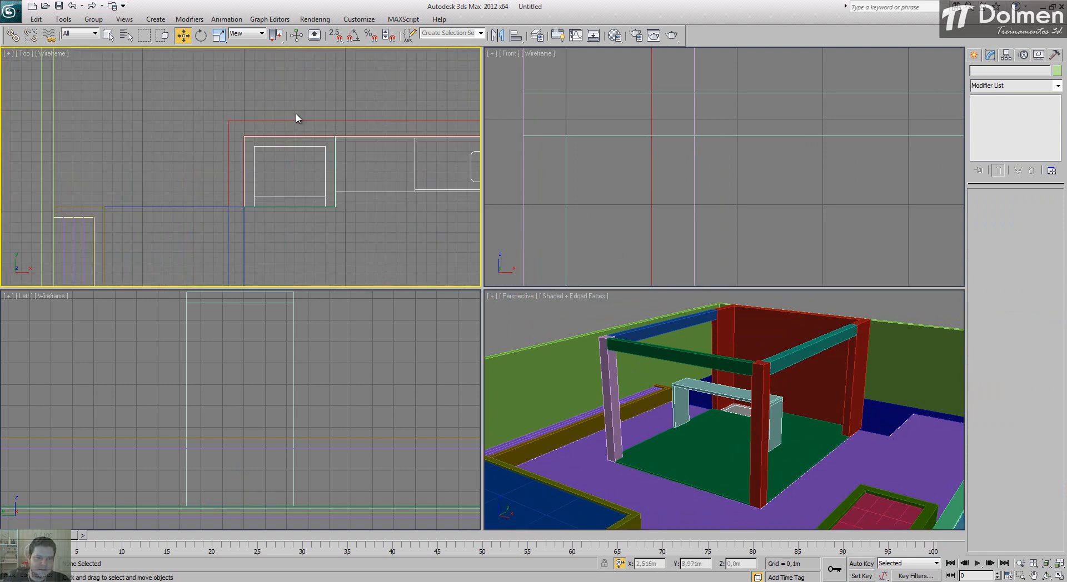
middle_click_drag(347, 152, 325, 147)
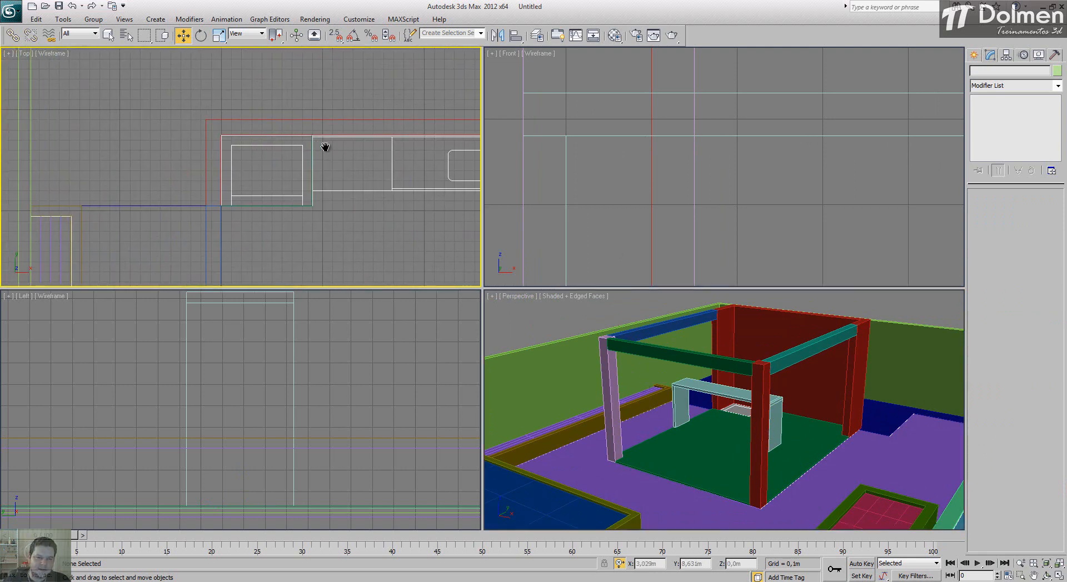
left_click(974, 55)
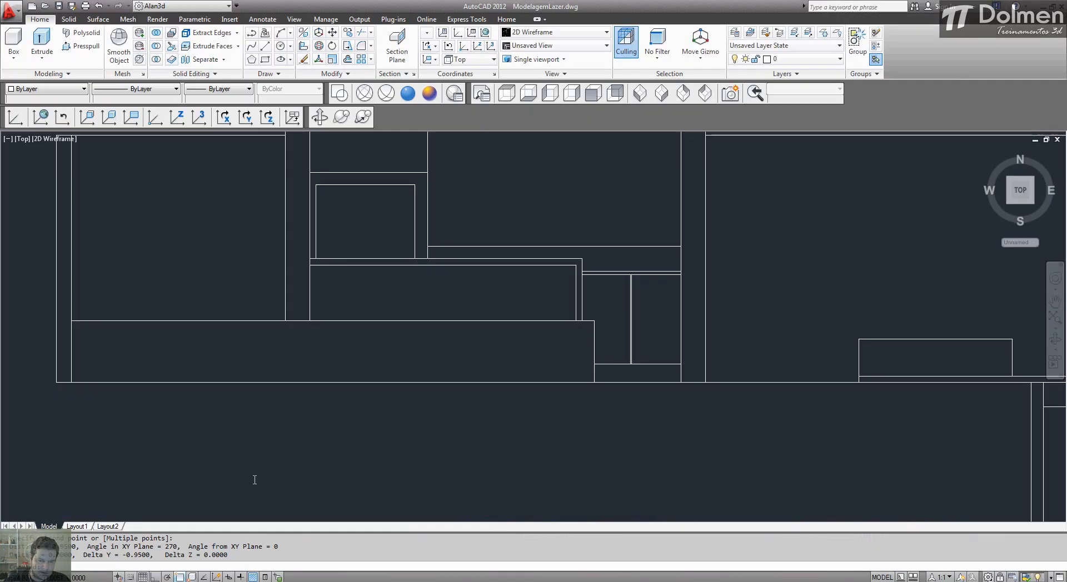
scroll(533, 311, "down", 3)
scroll(612, 312, "up", 4)
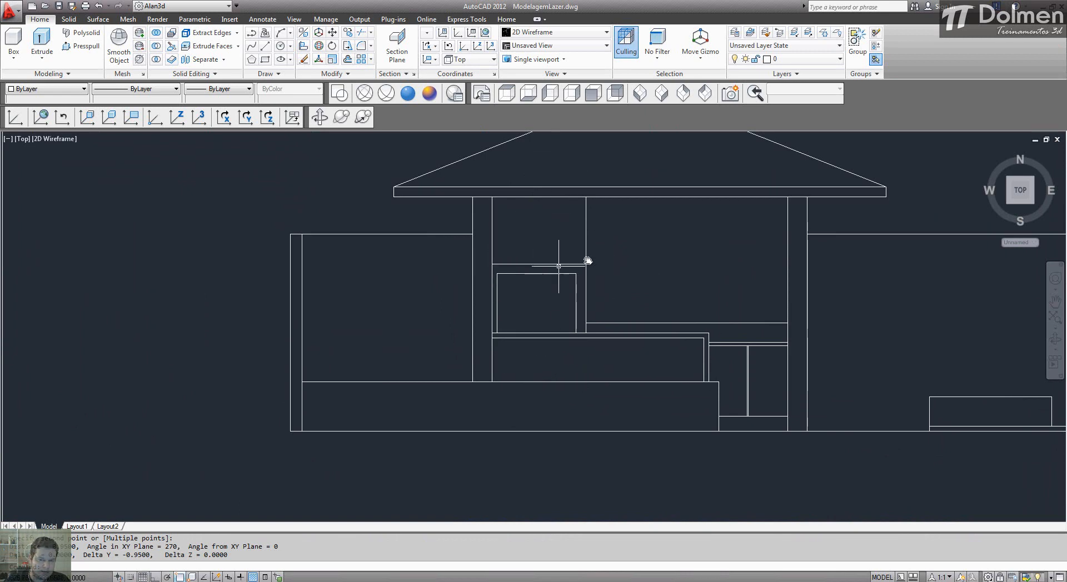
left_click(270, 581)
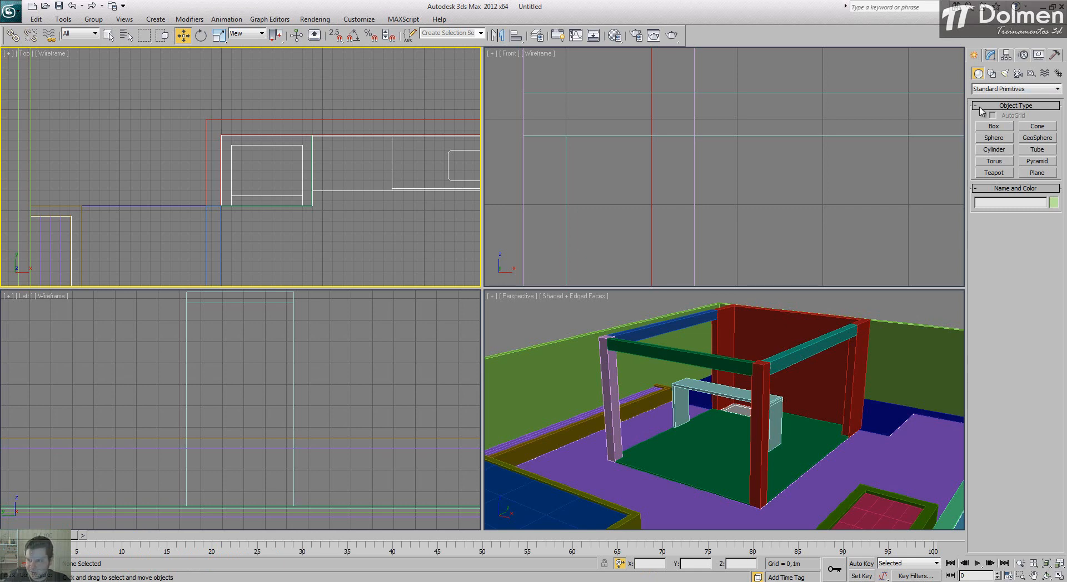
Step: In 3ds Max, create a box snapped to opposite corners of the outline beside the counter, 0,7 m by 0,9 m and 2,4 m high
left_click(994, 126)
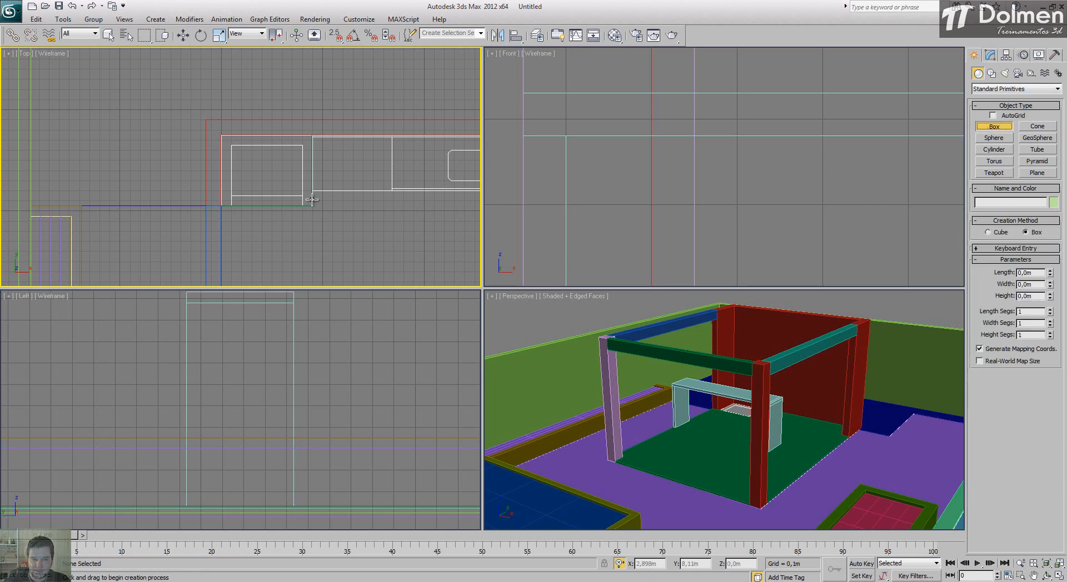
key("s")
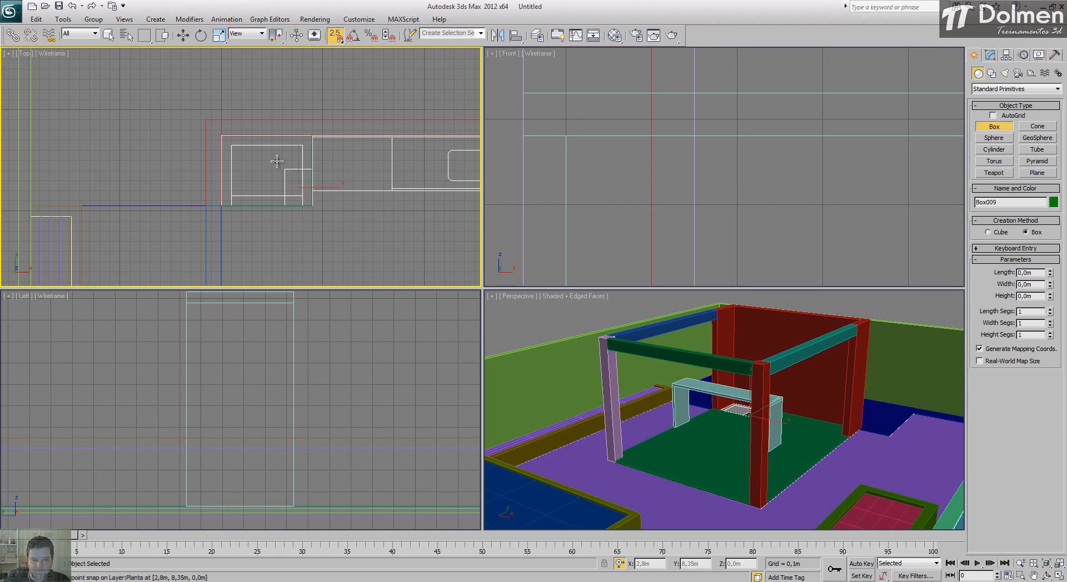
left_click_drag(311, 205, 221, 135)
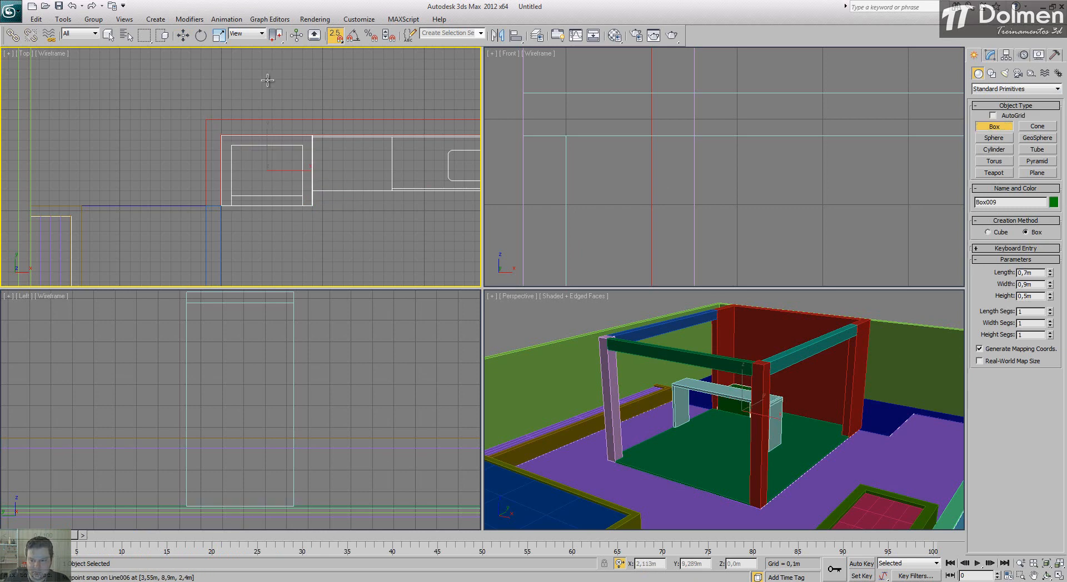
left_click_drag(1038, 297, 989, 300)
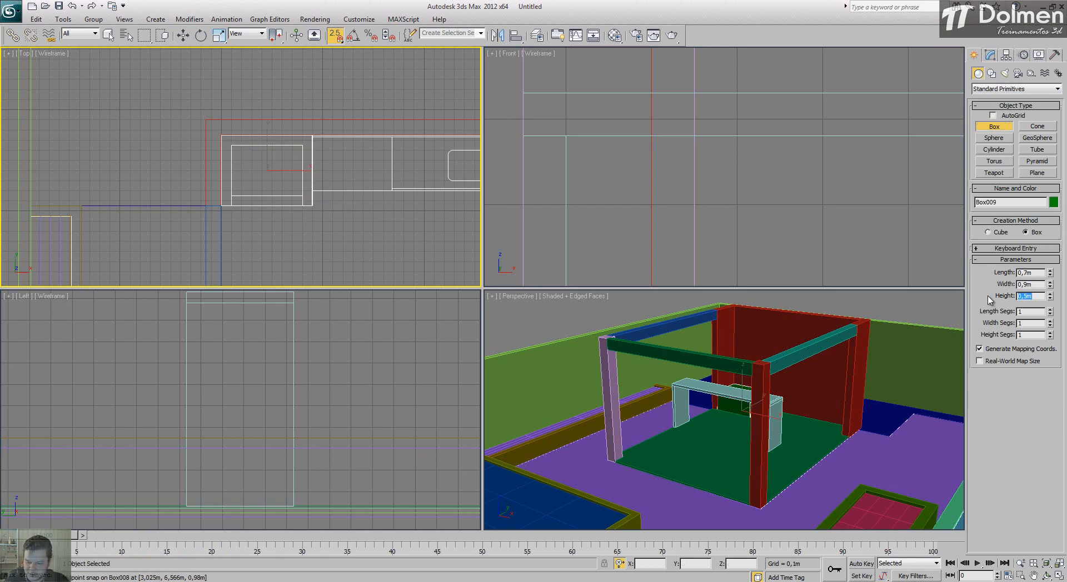
type("2,4")
key("Return")
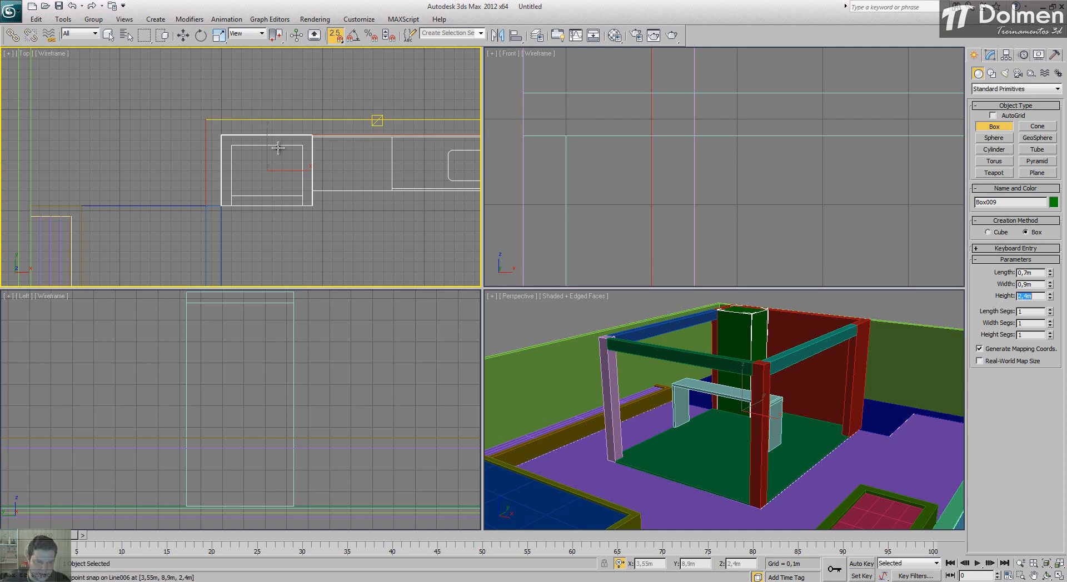
Step: Isolate the new tall box and convert it to an Editable Poly
right_click(269, 182)
right_click(286, 173)
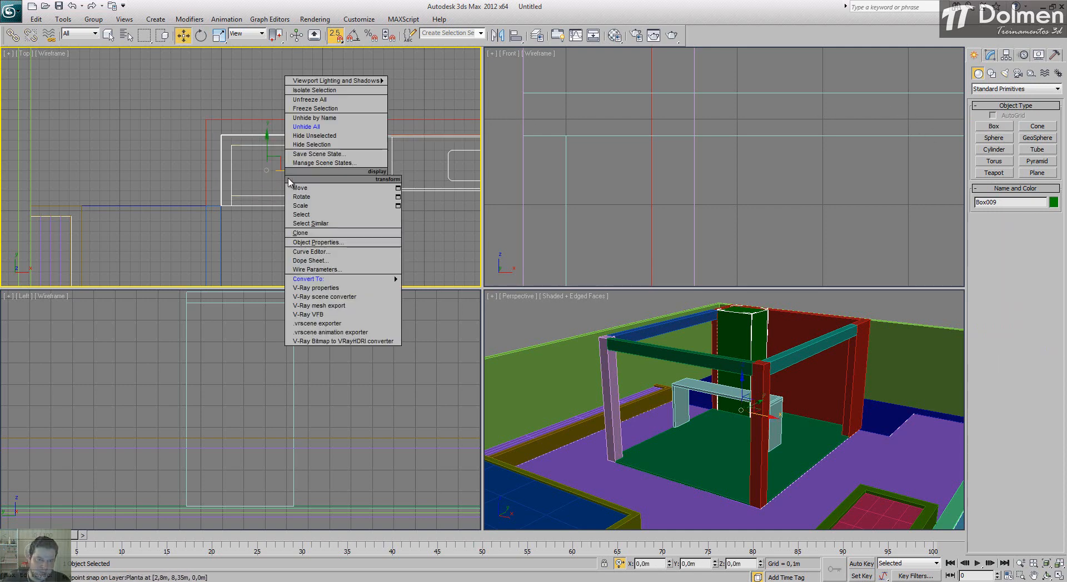
left_click(335, 96)
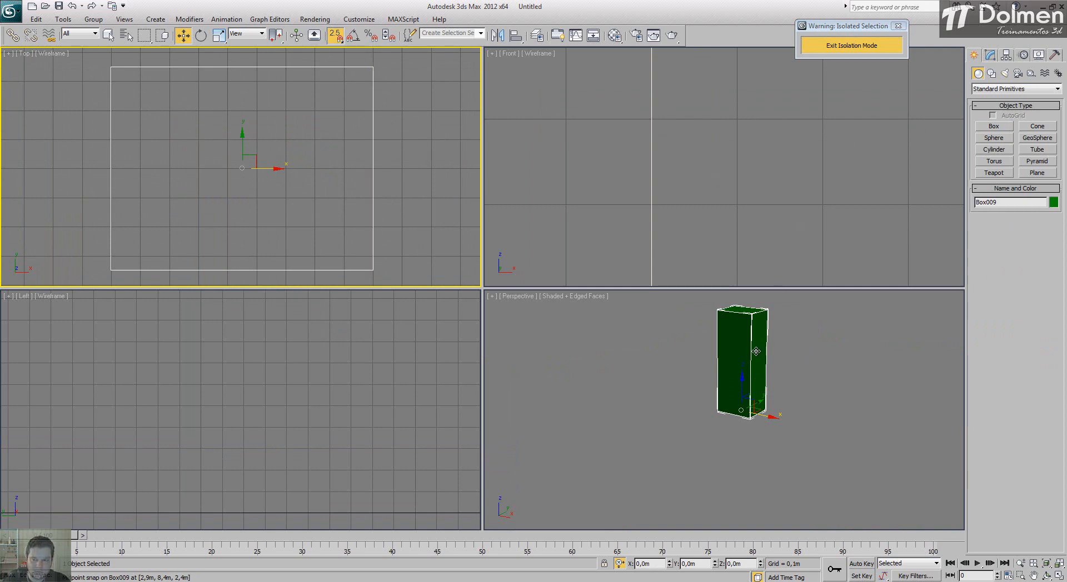
middle_click_drag(728, 347, 728, 381)
scroll(741, 173, "down", 10)
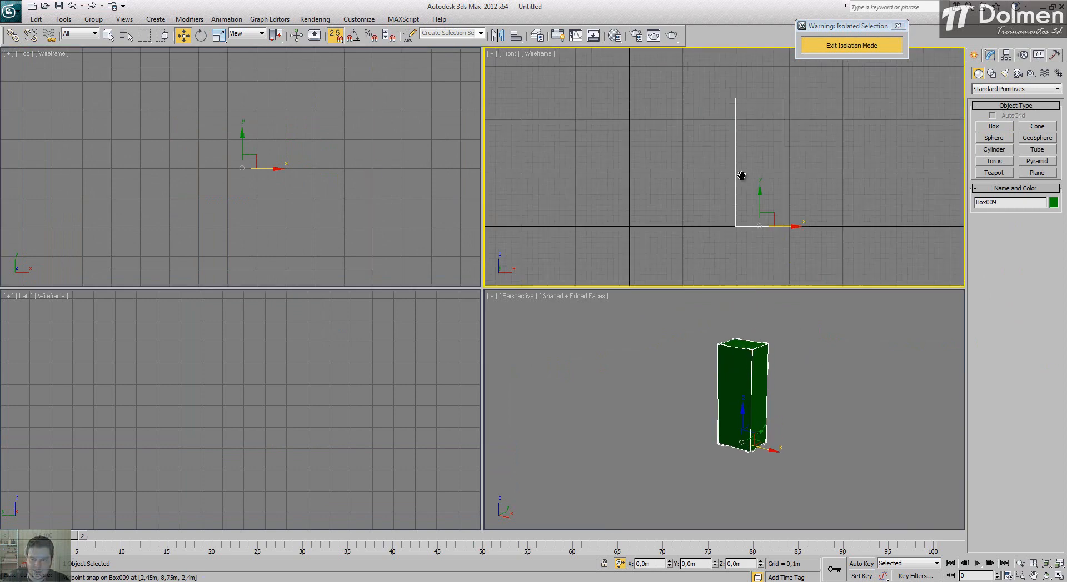
middle_click_drag(750, 181, 687, 173)
key("s")
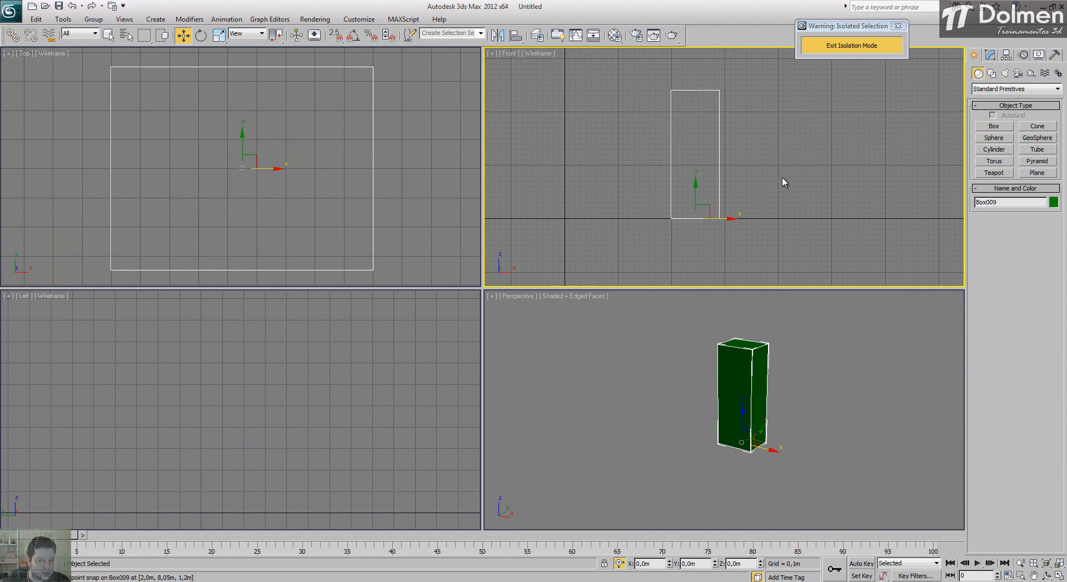
right_click(706, 158)
mouse_move(746, 254)
left_click(889, 266)
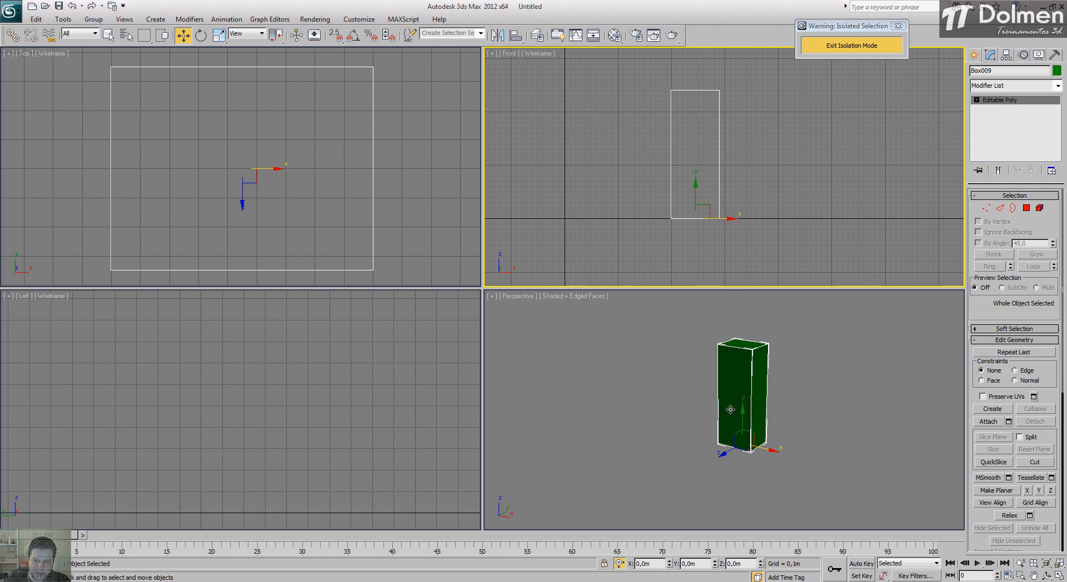
Step: Connect the box's four vertical edges, snap the new edge loop down to the base and raise it 0,9 m
left_click(1000, 208)
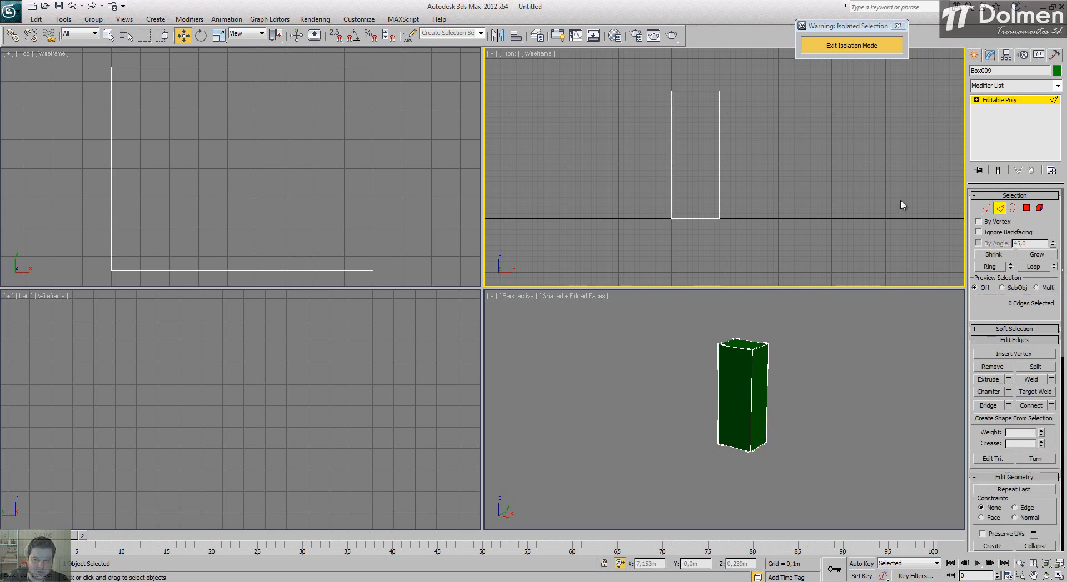
left_click_drag(755, 164, 589, 172)
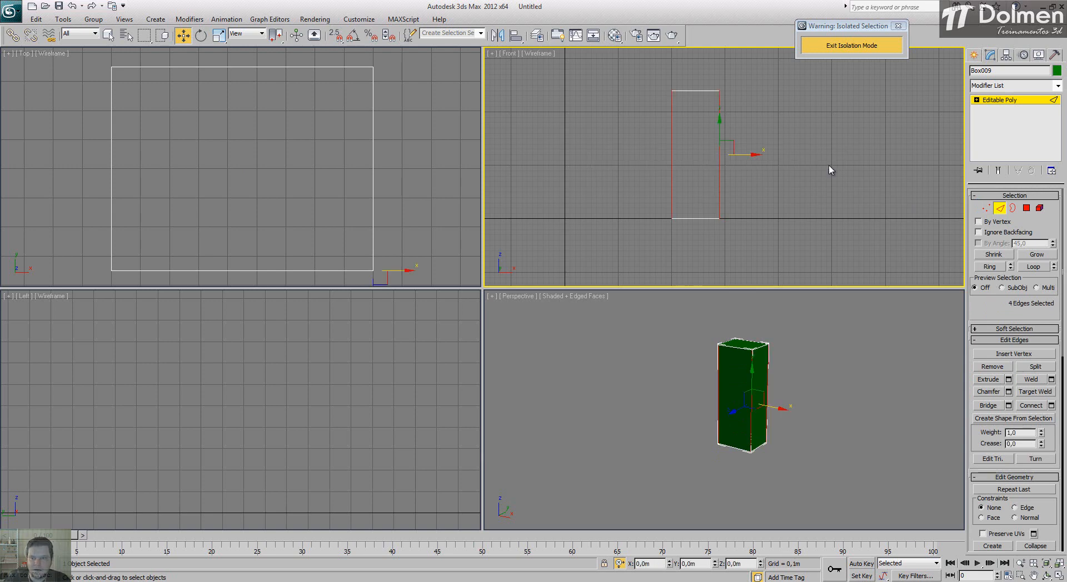
left_click(1031, 406)
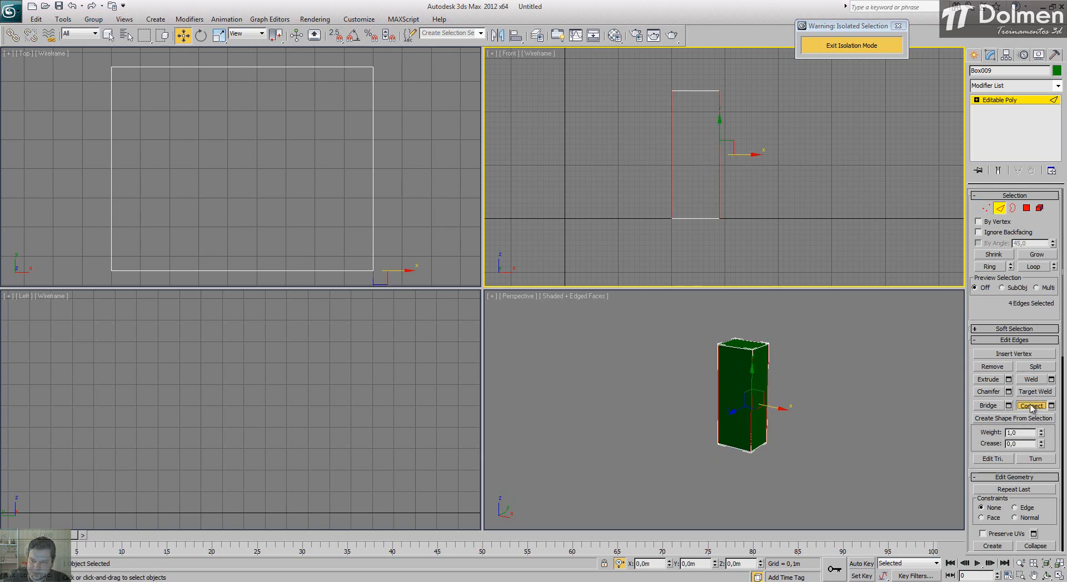
scroll(684, 177, "up", 4)
key("s")
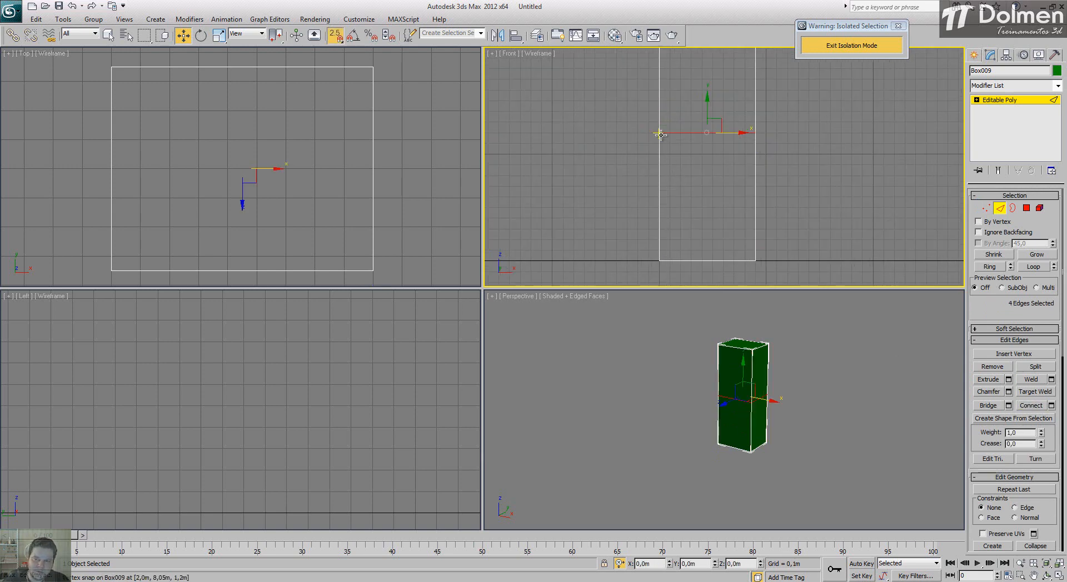
left_click_drag(659, 133, 660, 260)
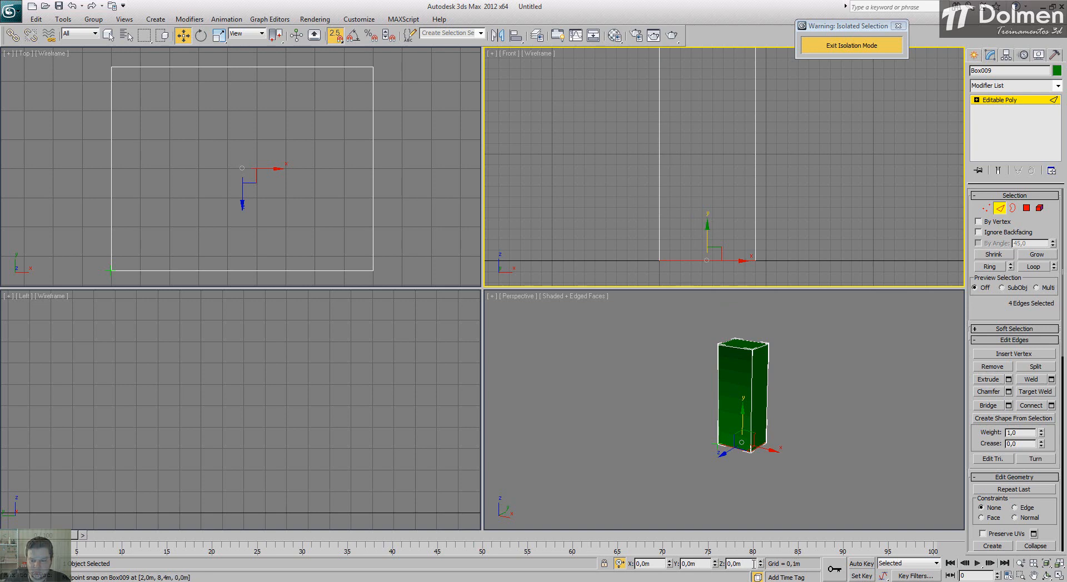
double_click(694, 566)
type(",9")
key("Return")
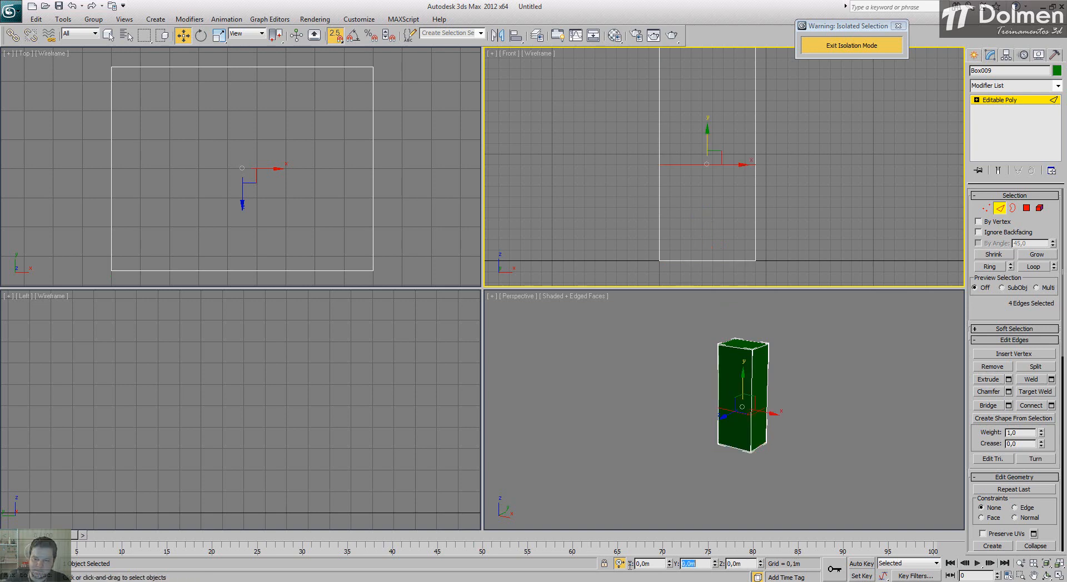
Step: Connect the vertical edges of the upper section, snap the new edge loop to the 0,9 m loop and raise it 0,7 m
middle_click_drag(749, 165, 747, 229)
left_click_drag(838, 133, 590, 177)
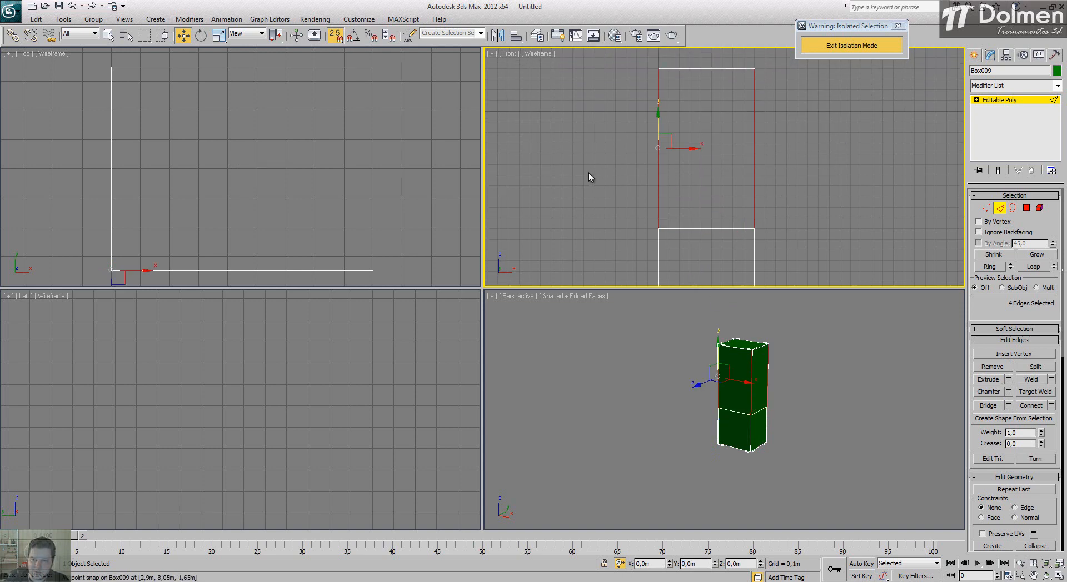
left_click(1032, 408)
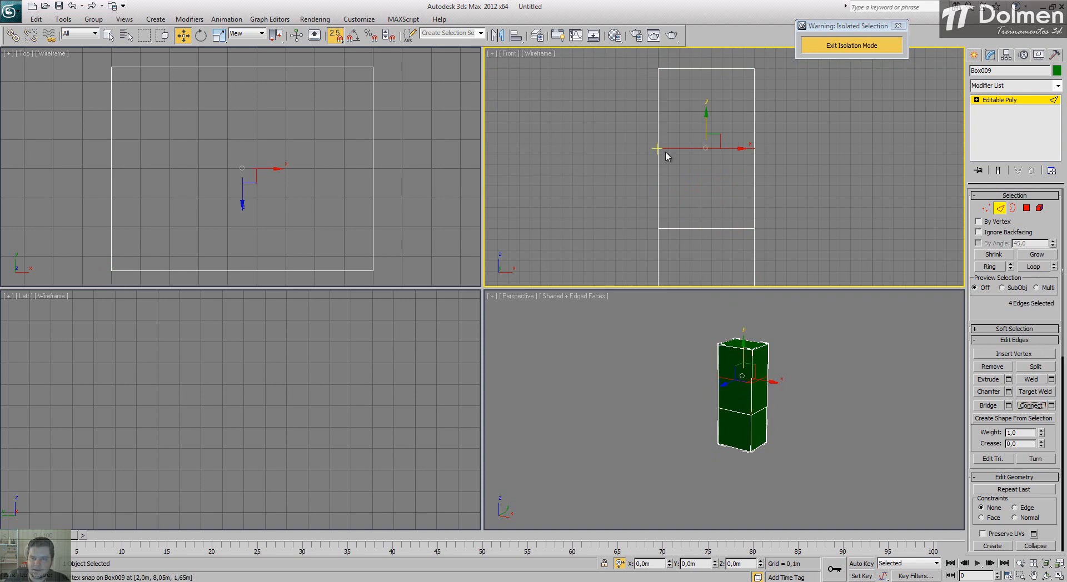
left_click_drag(658, 150, 658, 225)
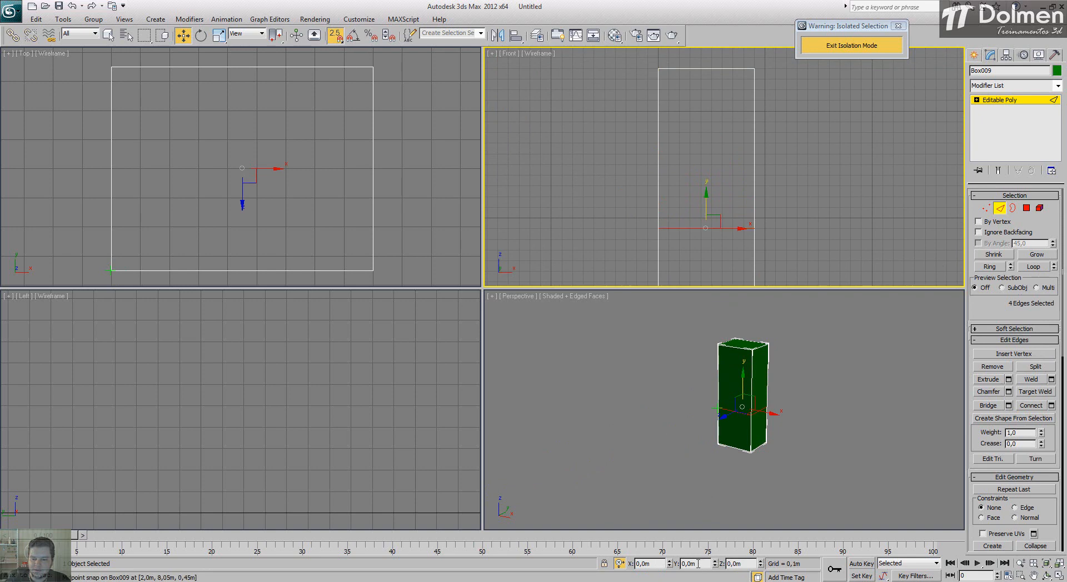
left_click_drag(698, 565, 677, 563)
type(",7")
key("Return")
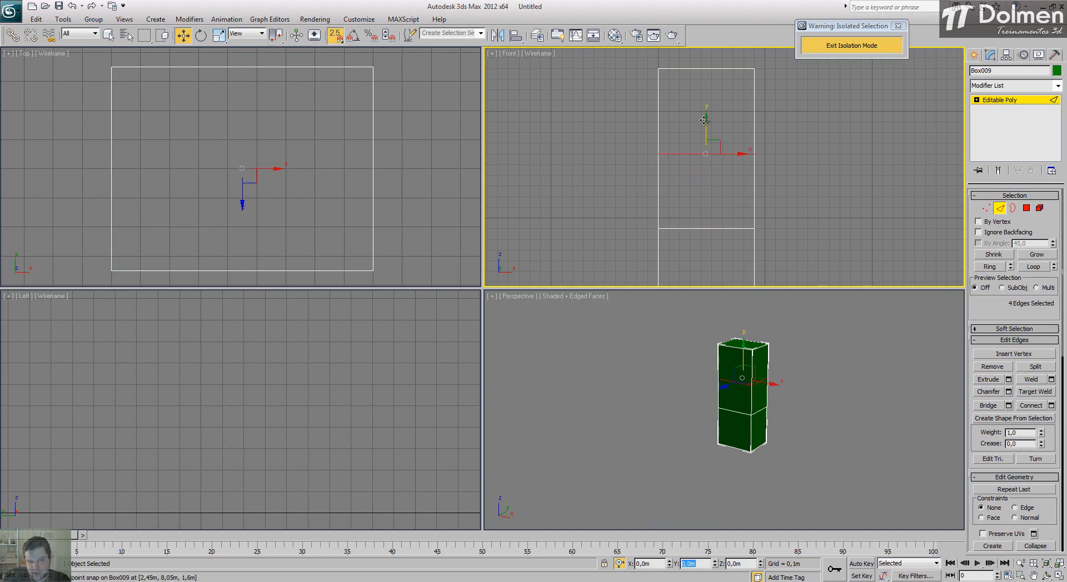
Step: Inspect the divided box in perspective, then switch to AutoCAD to measure the margin around the opening in the elevation
right_click(836, 377)
left_click(1059, 576)
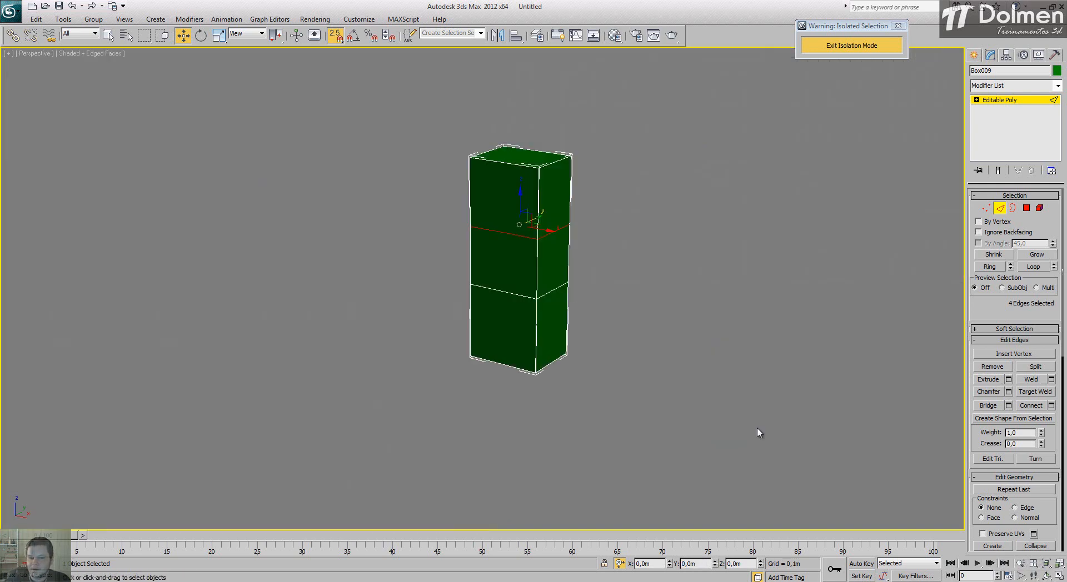
scroll(562, 310, "up", 6)
middle_click_drag(630, 311, 627, 307, "alt")
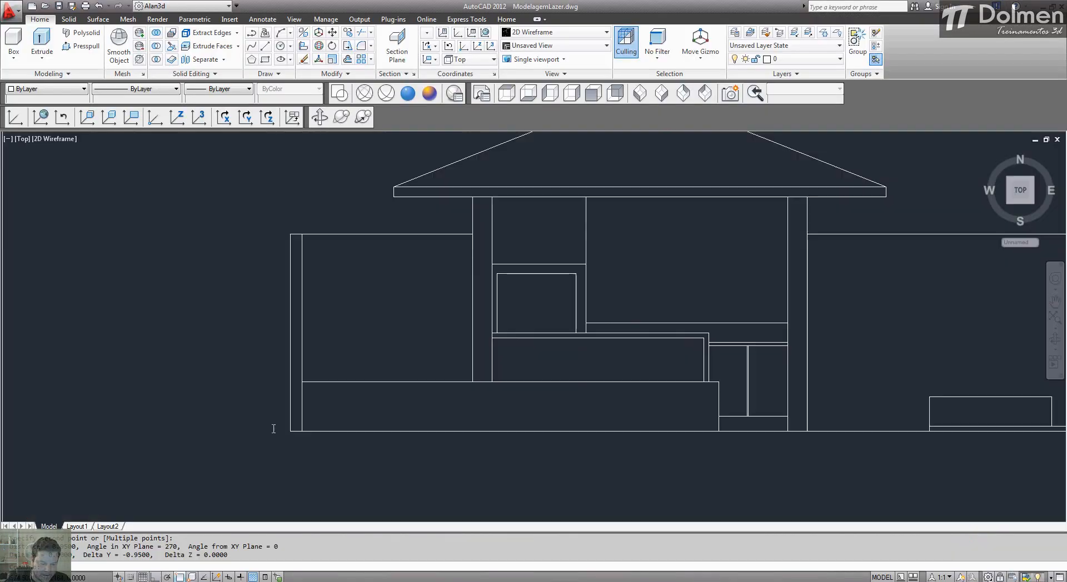
scroll(587, 261, "up", 2)
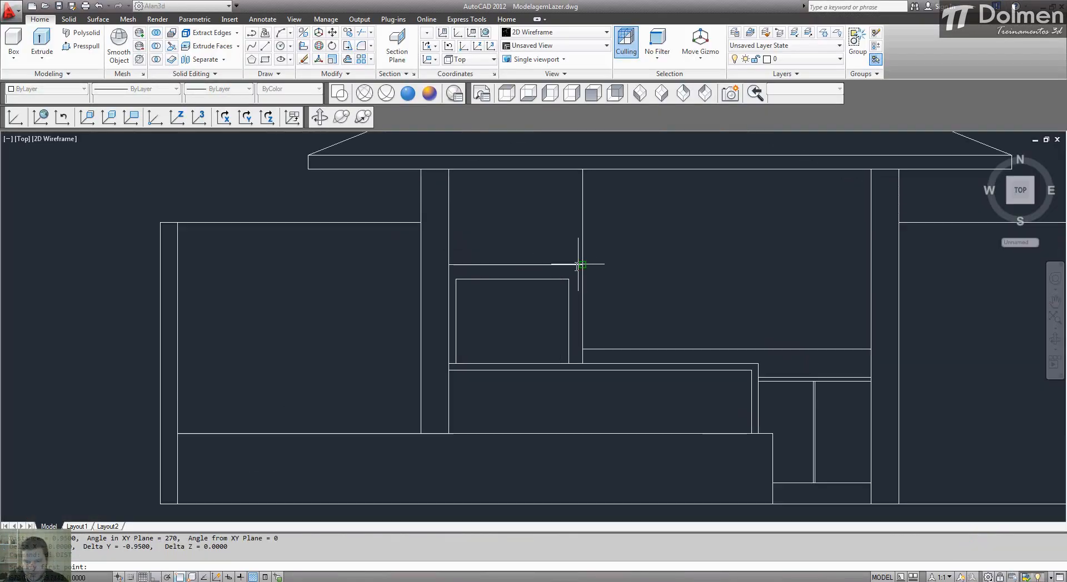
left_click(580, 279)
left_click(580, 279)
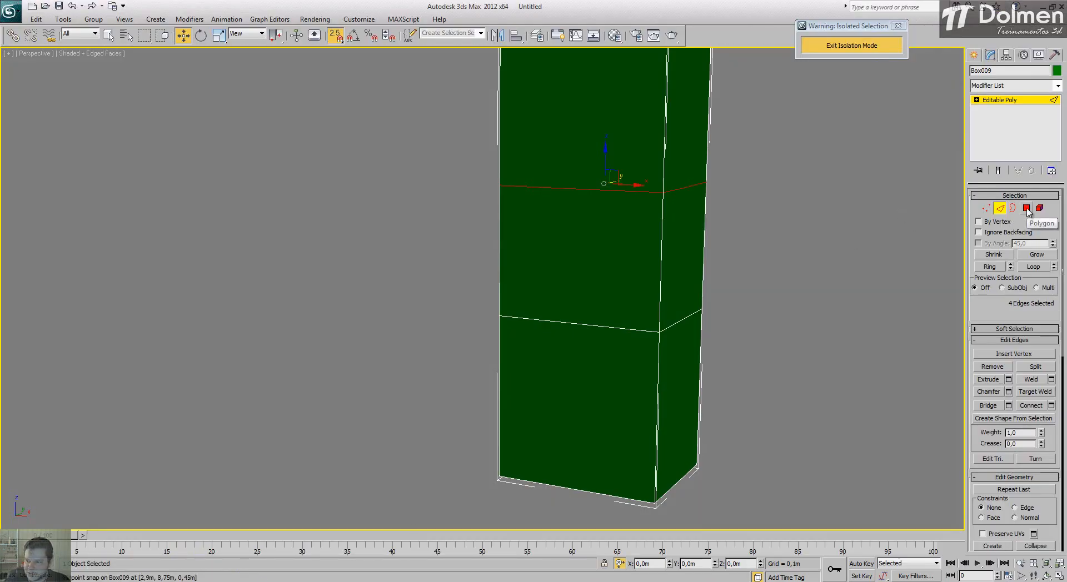
Step: In 3ds Max, inset the front polygon of the box's middle section by 0,1 m
left_click(1026, 209)
left_click(595, 212)
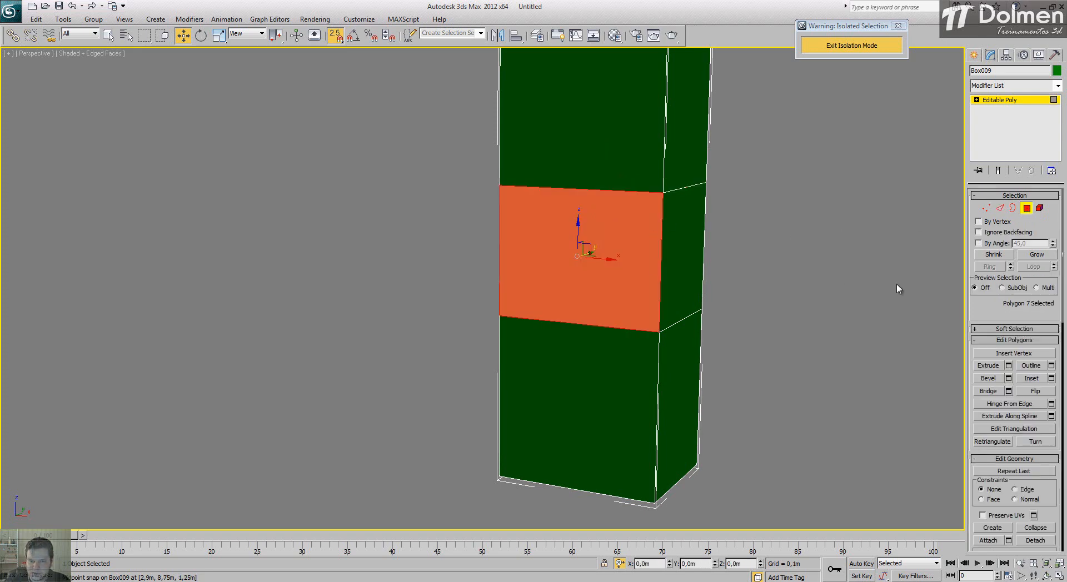
key("s")
left_click(1052, 380)
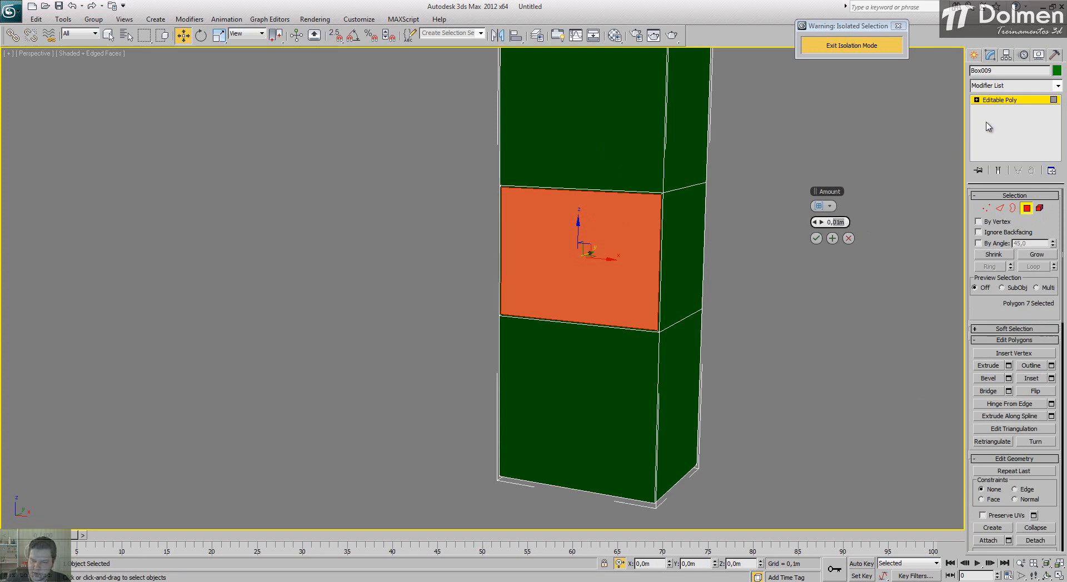
type("0,1")
key("Return")
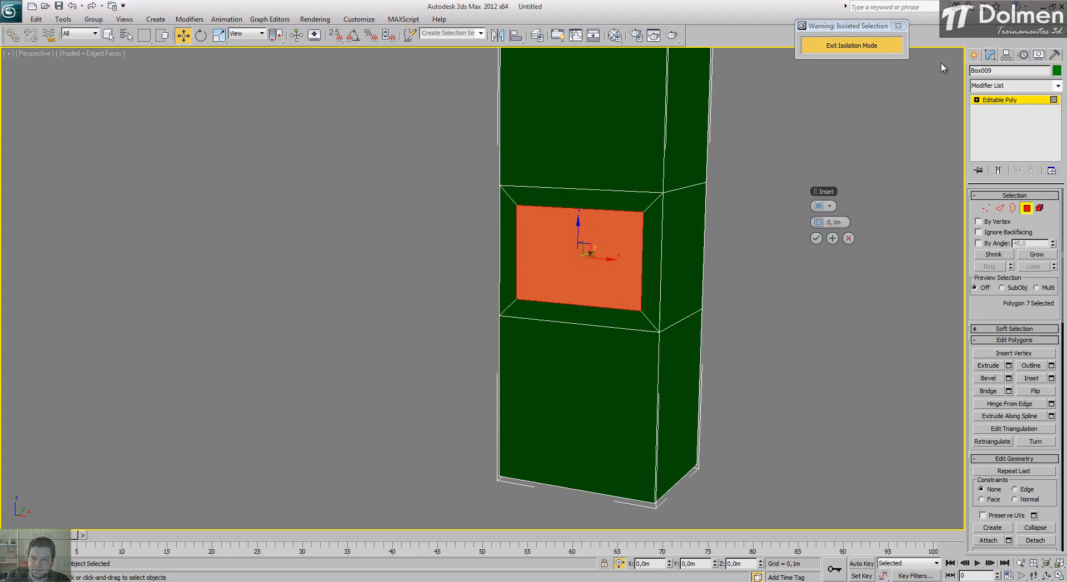
left_click(816, 239)
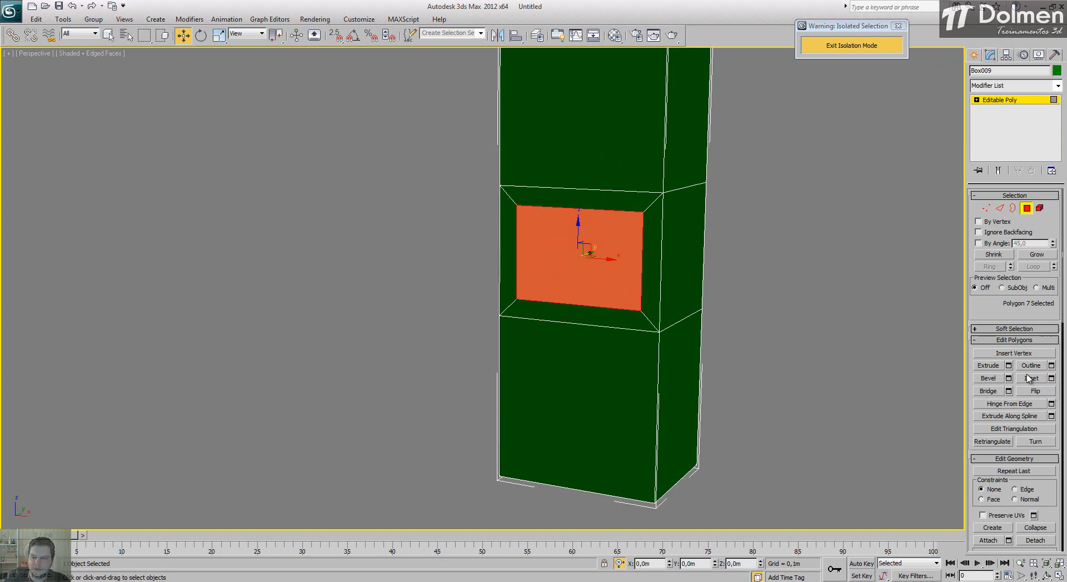
Step: Extrude the inset front polygon of the middle section inward by -0,609 m to hollow out the opening
left_click(1009, 367)
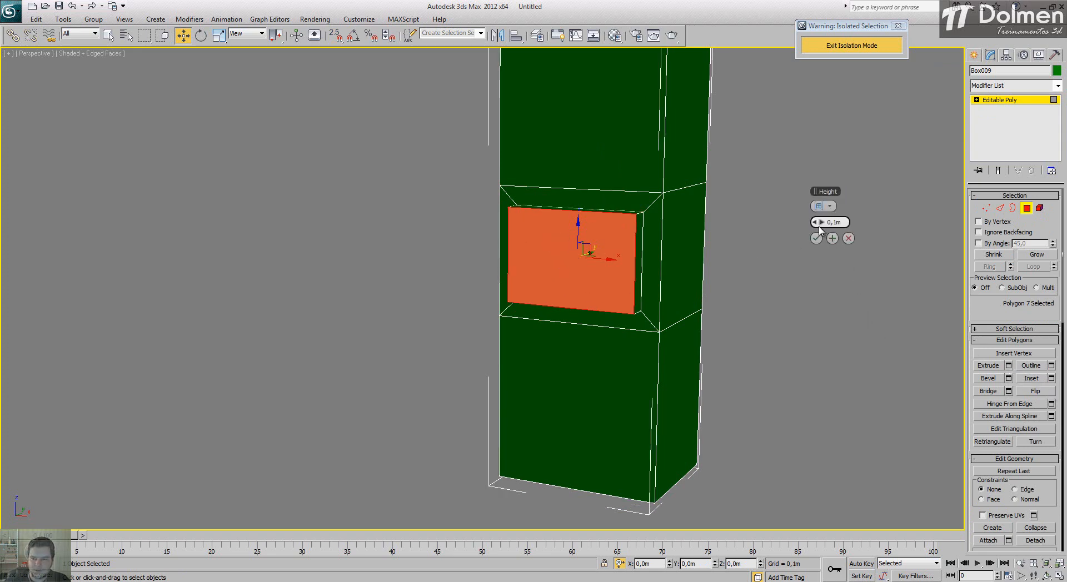
left_click_drag(809, 222, 629, 223)
left_click(1059, 577)
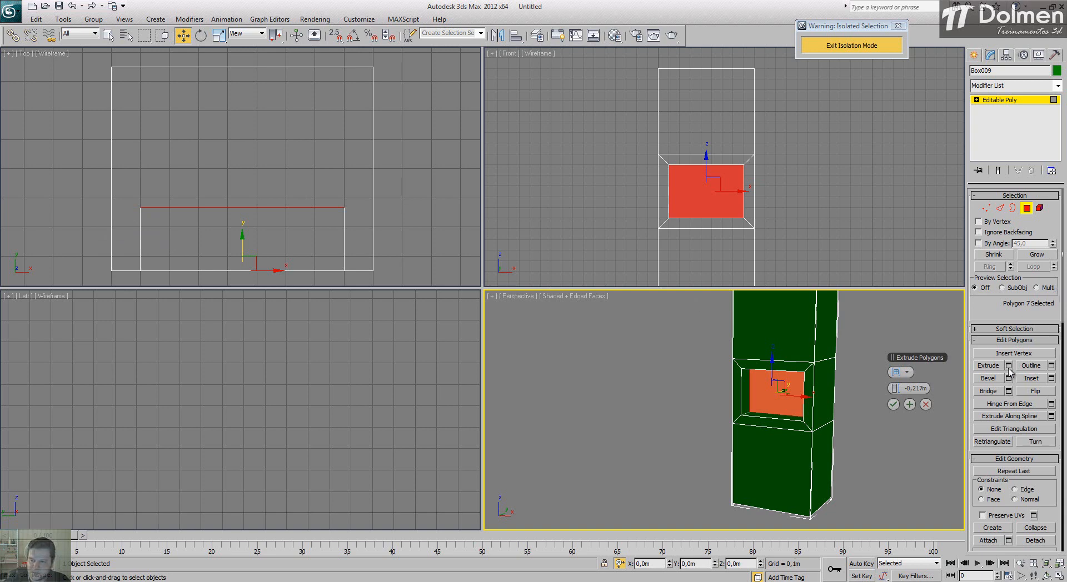
left_click_drag(900, 388, 786, 384)
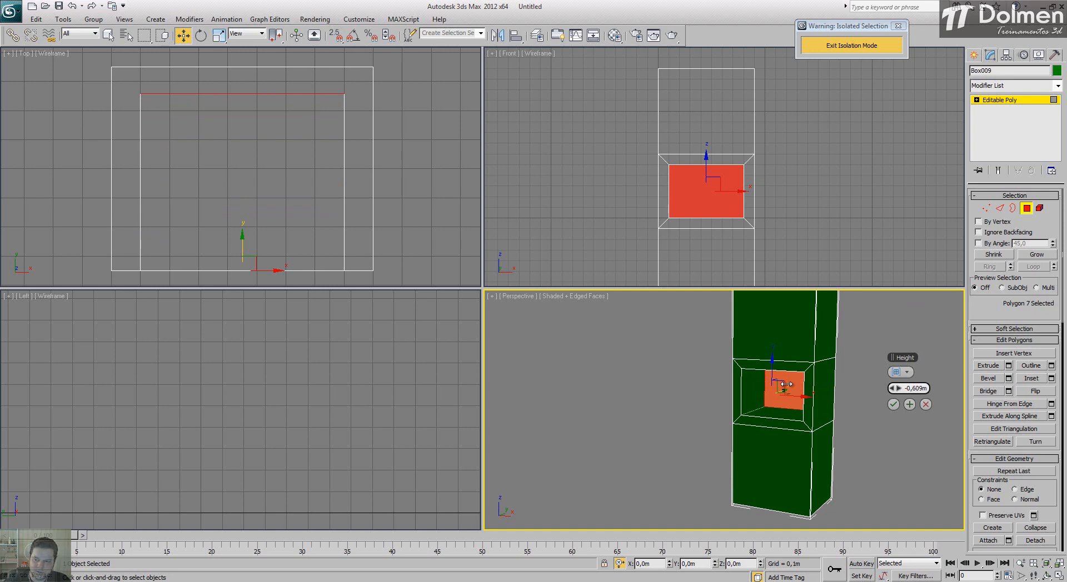
left_click(893, 405)
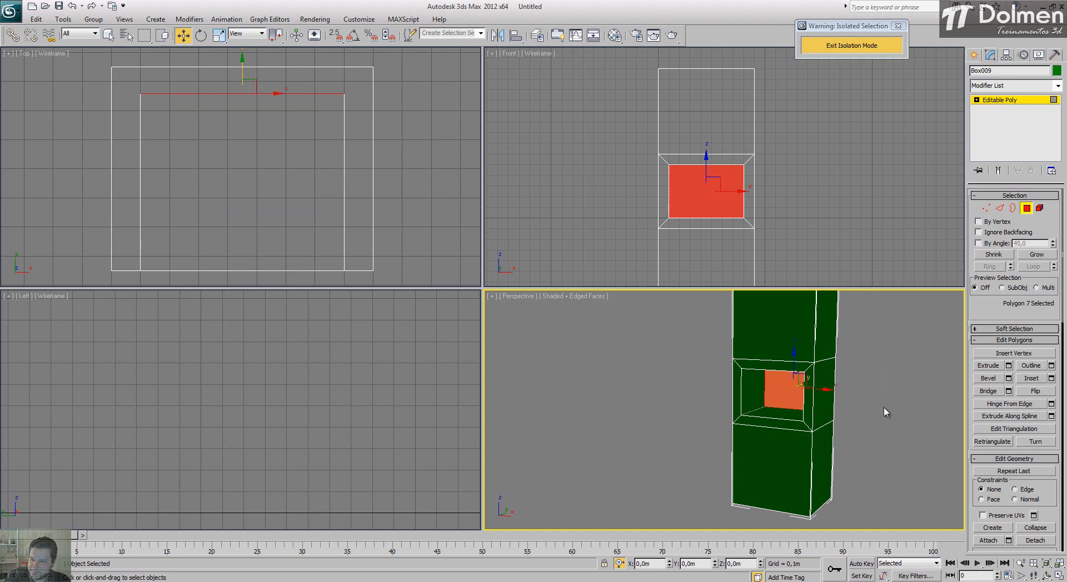
left_click(879, 422)
key("alt+w")
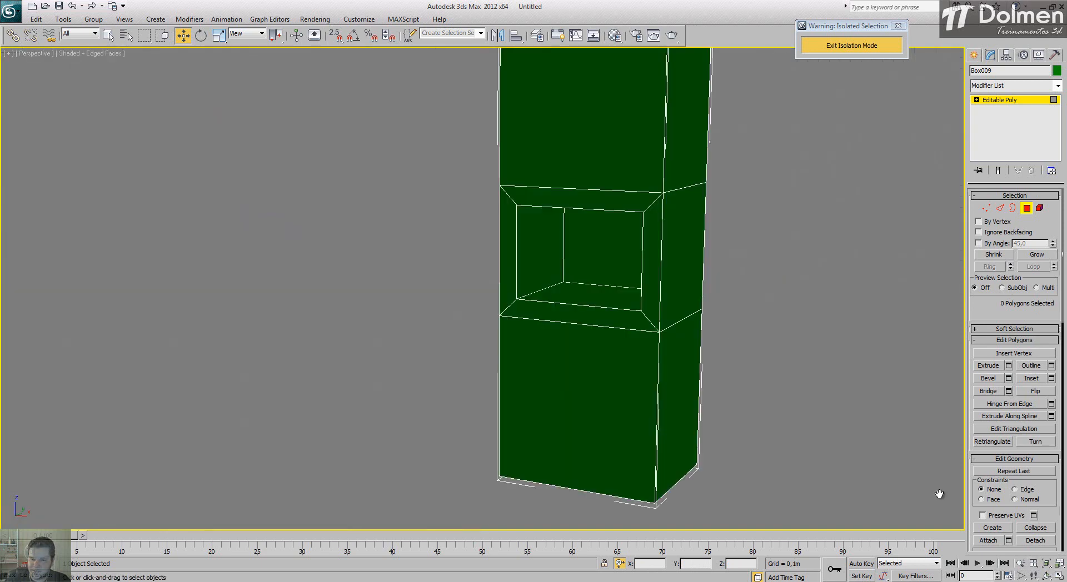
Step: Inset the bottom polygon inside the opening by 0,025 m
middle_click_drag(472, 314, 578, 306, "alt")
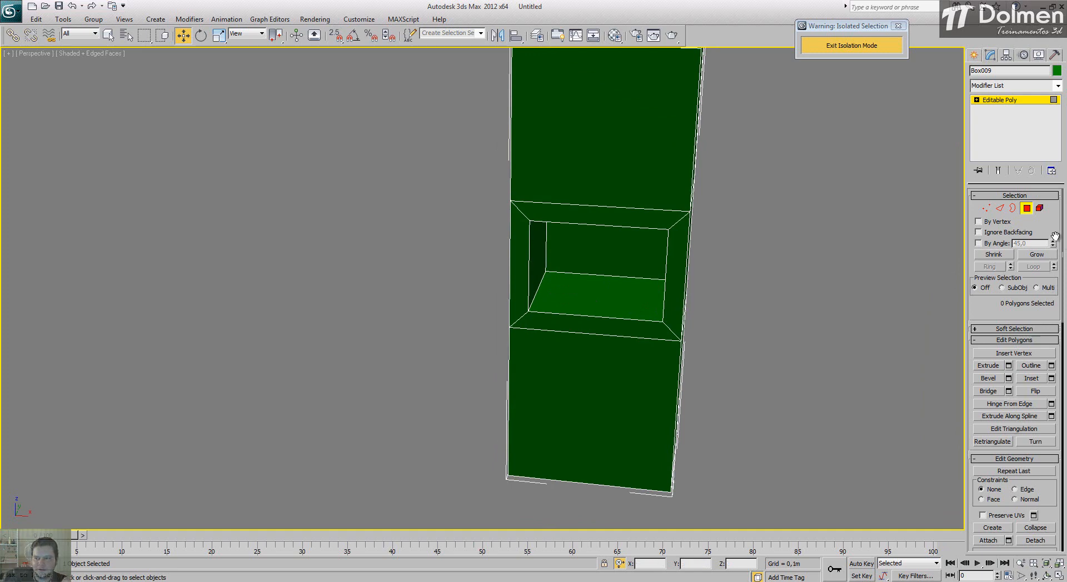
left_click(578, 300)
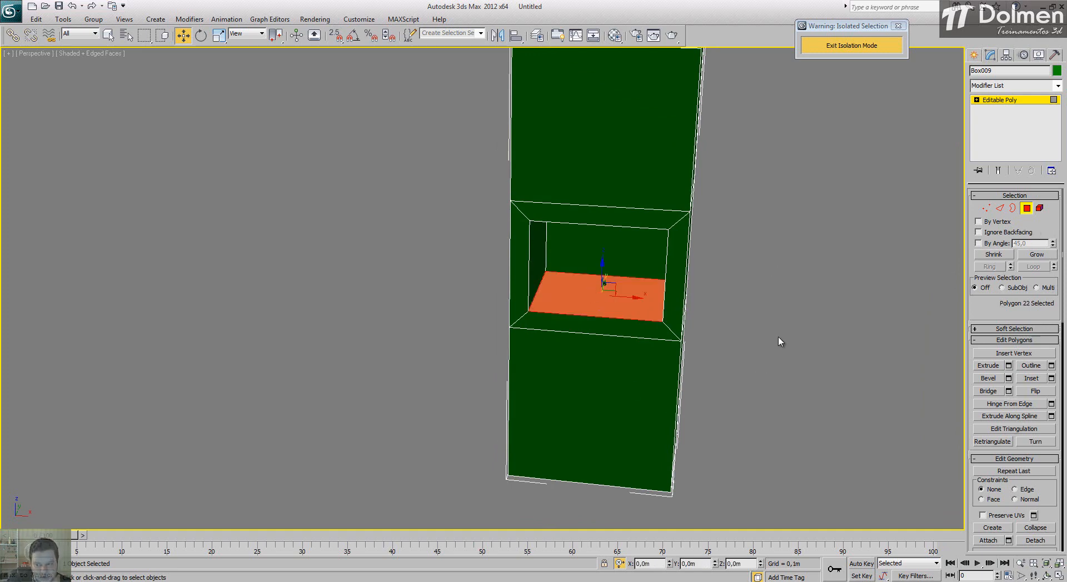
left_click(1051, 378)
scroll(614, 264, "up", 5)
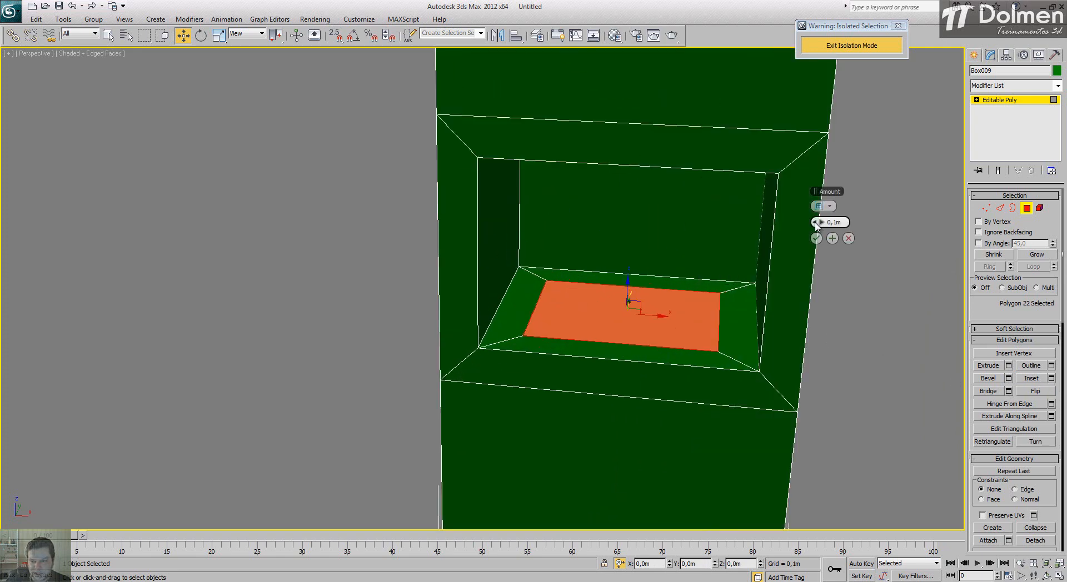
left_click_drag(816, 222, 769, 224)
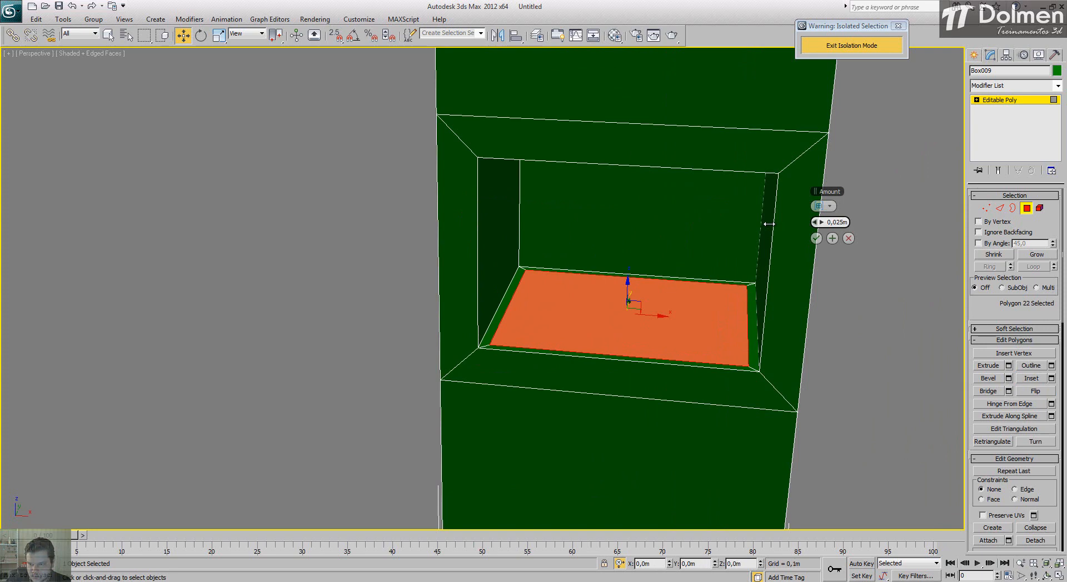
left_click(817, 239)
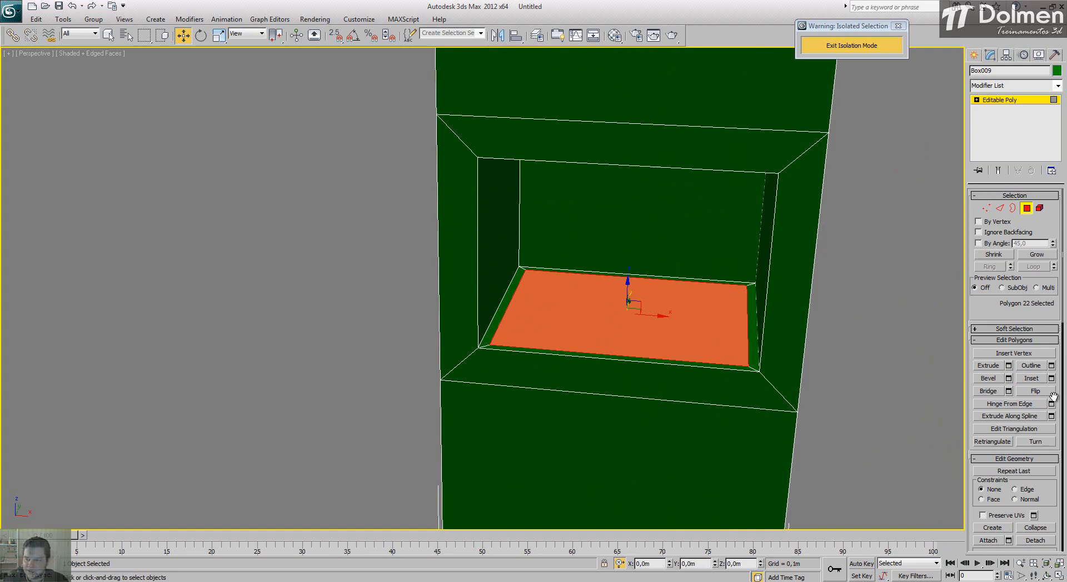
Step: Extrude the inset bottom polygon of the opening downward with a height of -0,15 m
left_click(1009, 366)
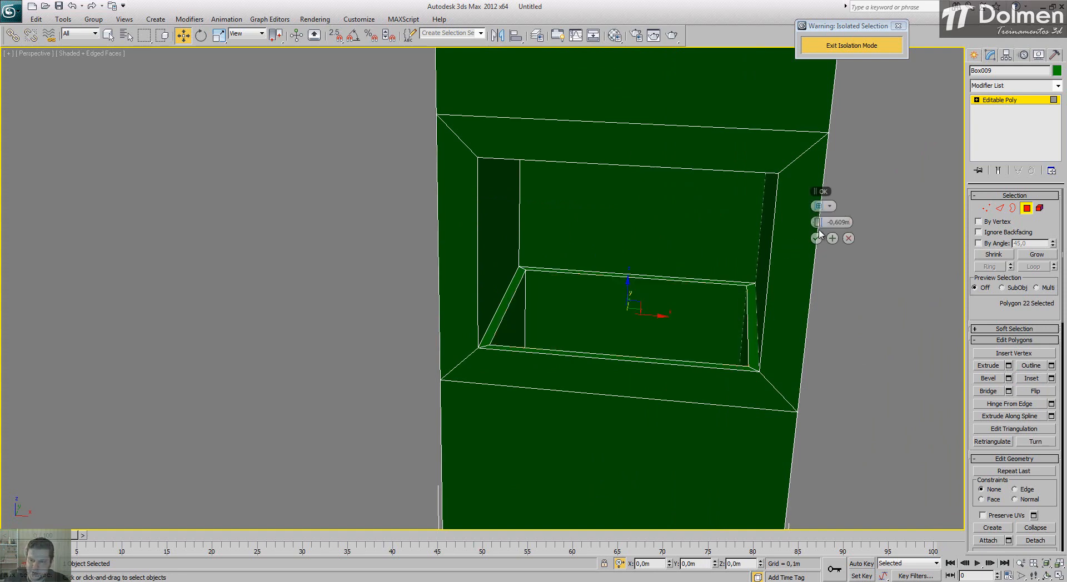
left_click_drag(819, 223, 34, 221)
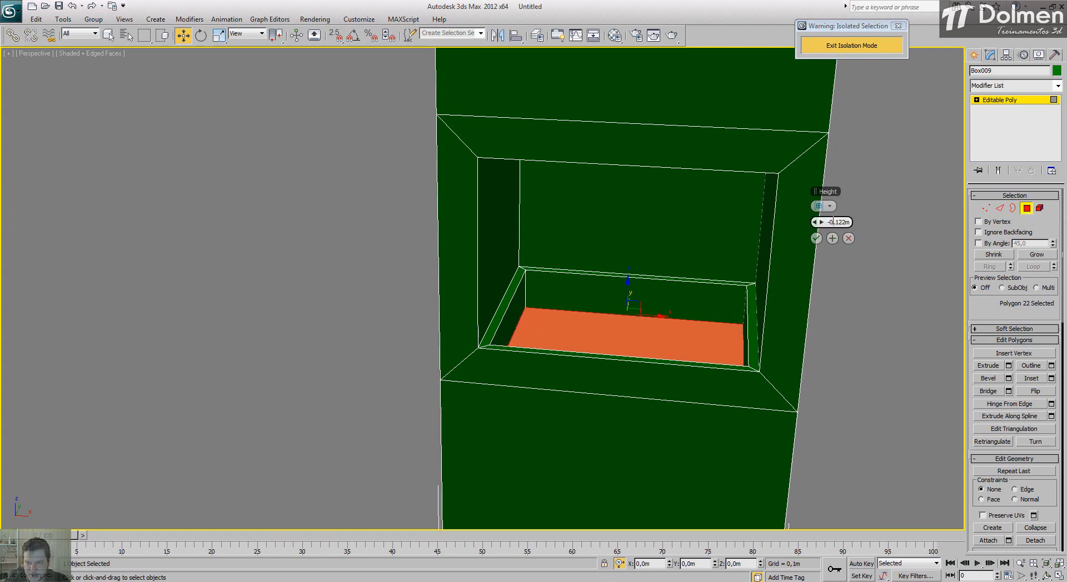
double_click(836, 222)
type("15")
key("Return")
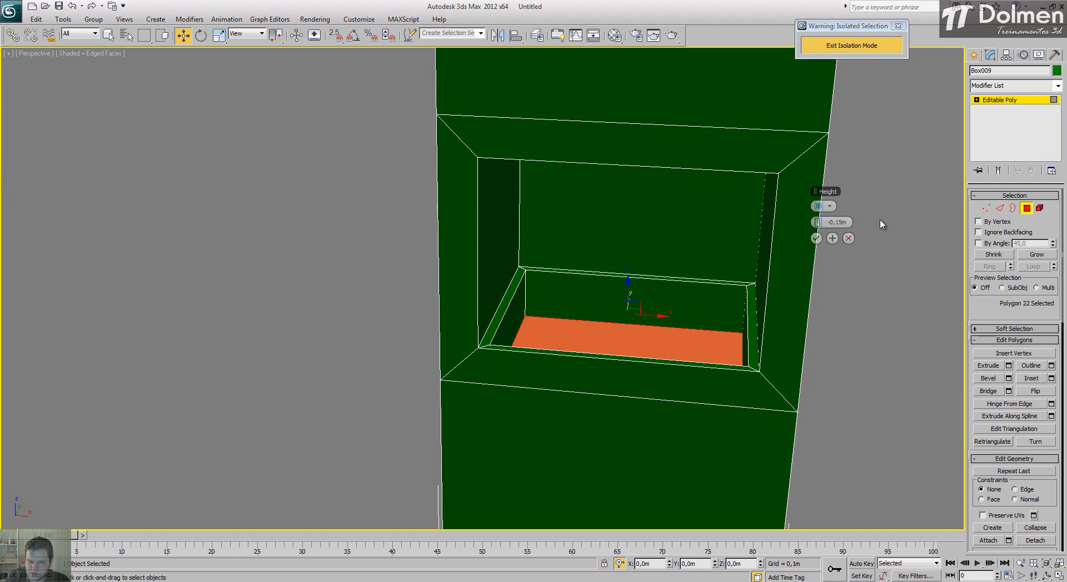
middle_click_drag(650, 336, 690, 350, "alt")
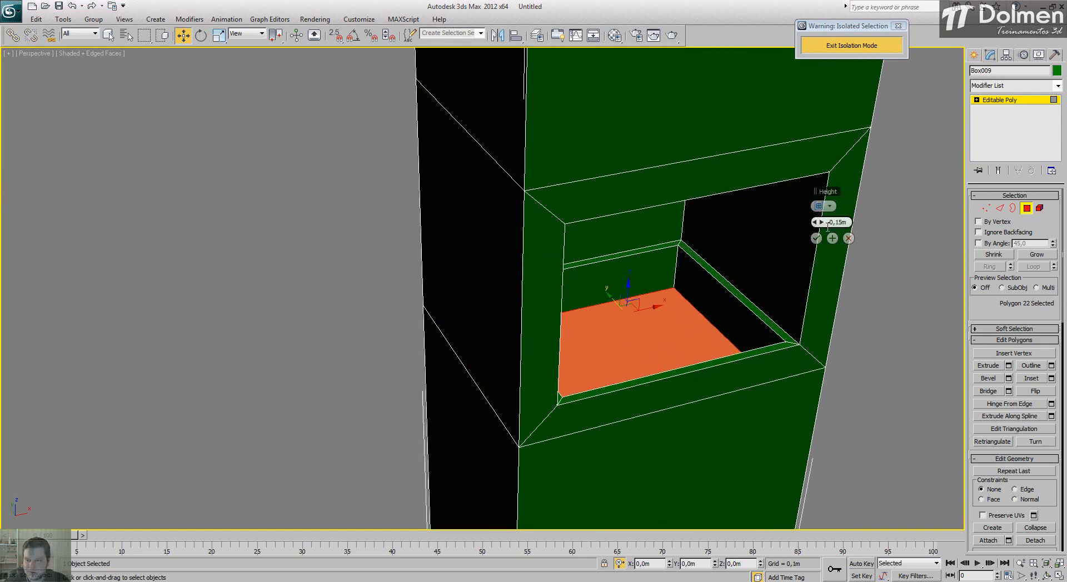
left_click(816, 238)
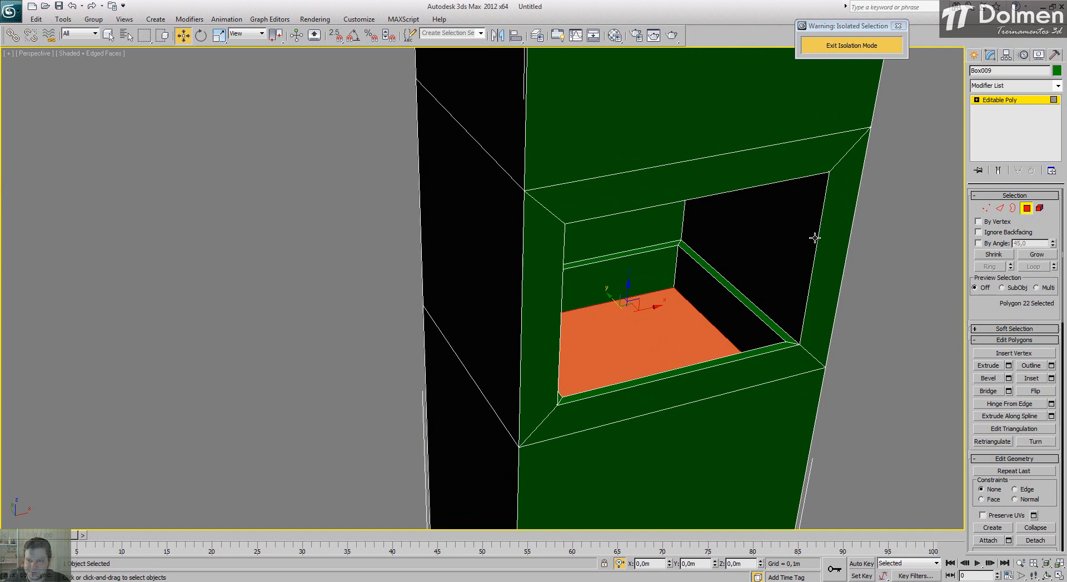
middle_click_drag(667, 311, 613, 153, "alt")
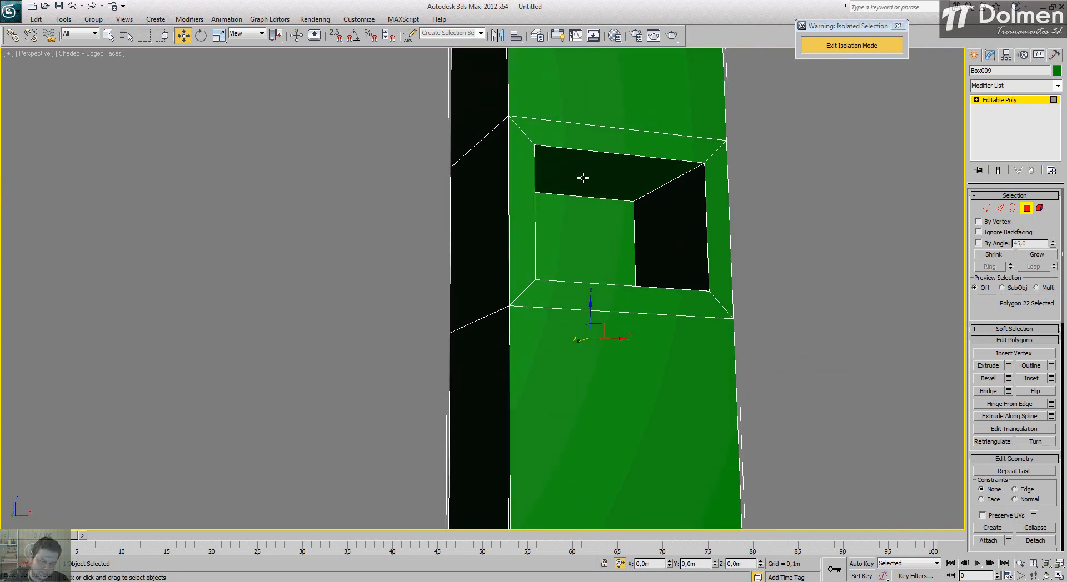
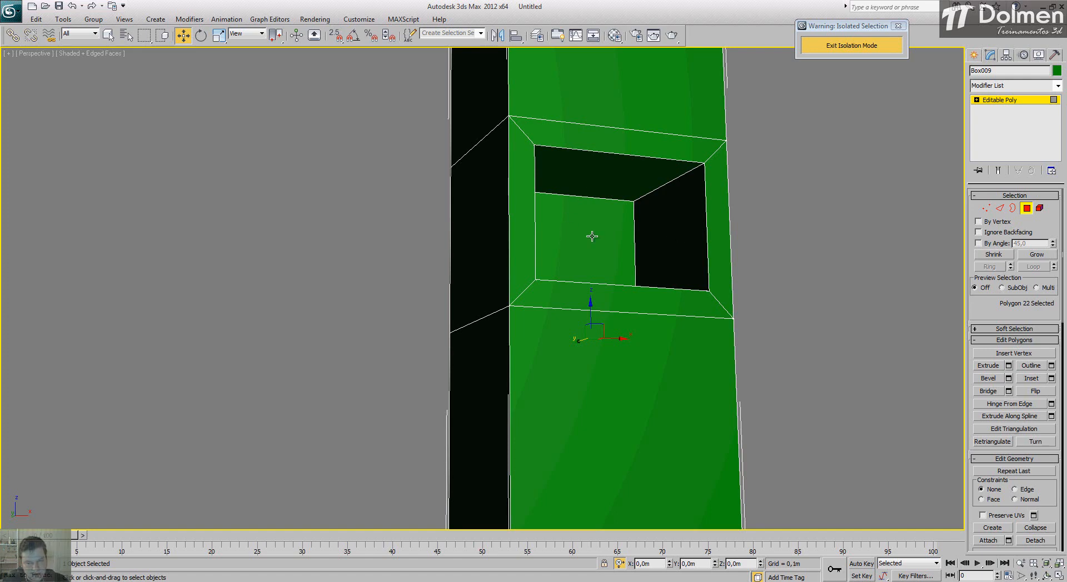
Step: Inset the top polygon inside the opening by 0,002 m
middle_click_drag(600, 238, 558, 232, "alt")
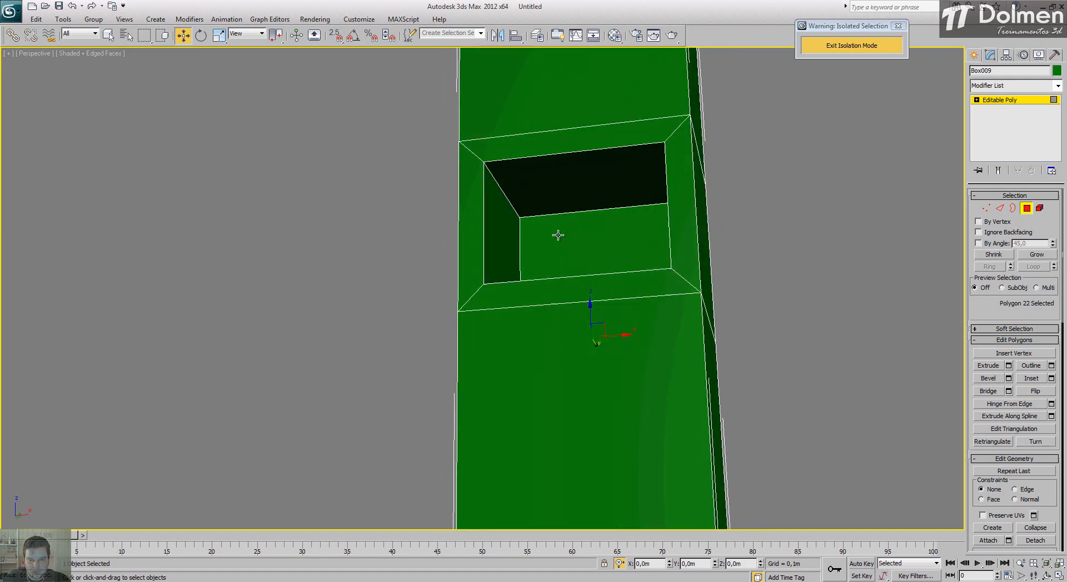
left_click(1032, 379)
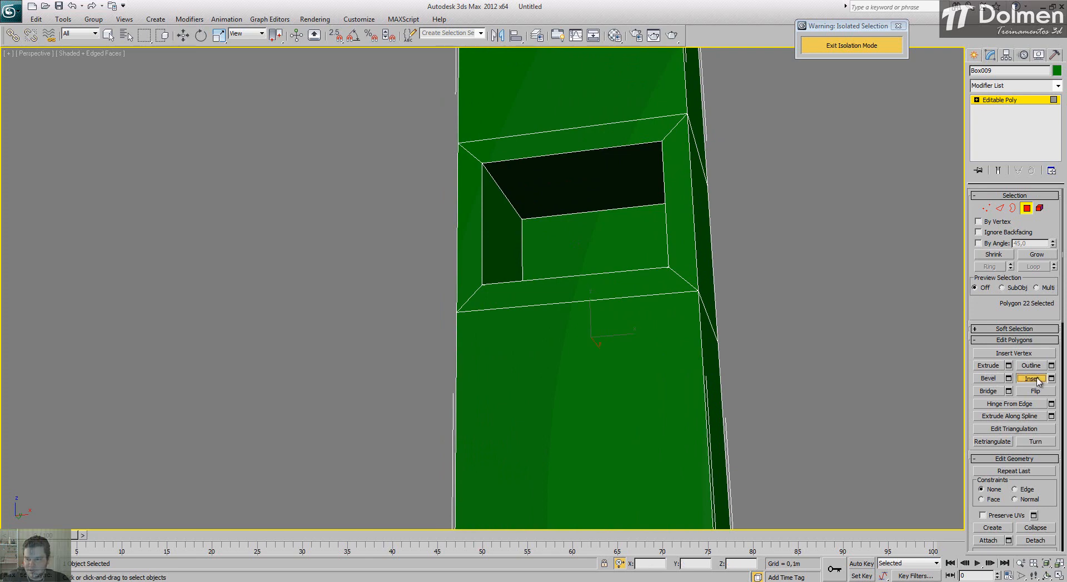
left_click(1026, 209)
left_click(1027, 209)
left_click(593, 188)
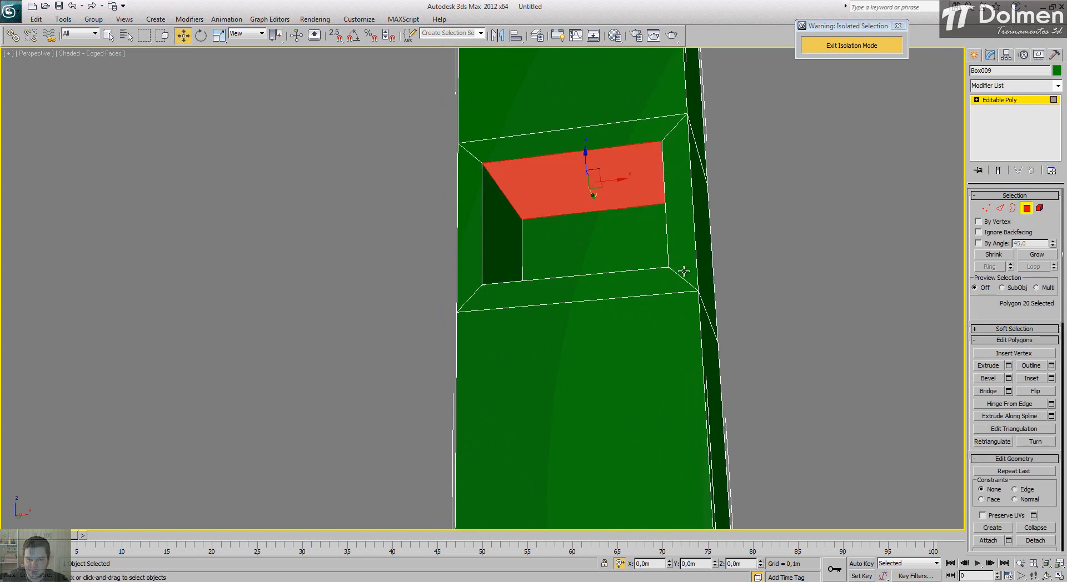
left_click(1051, 378)
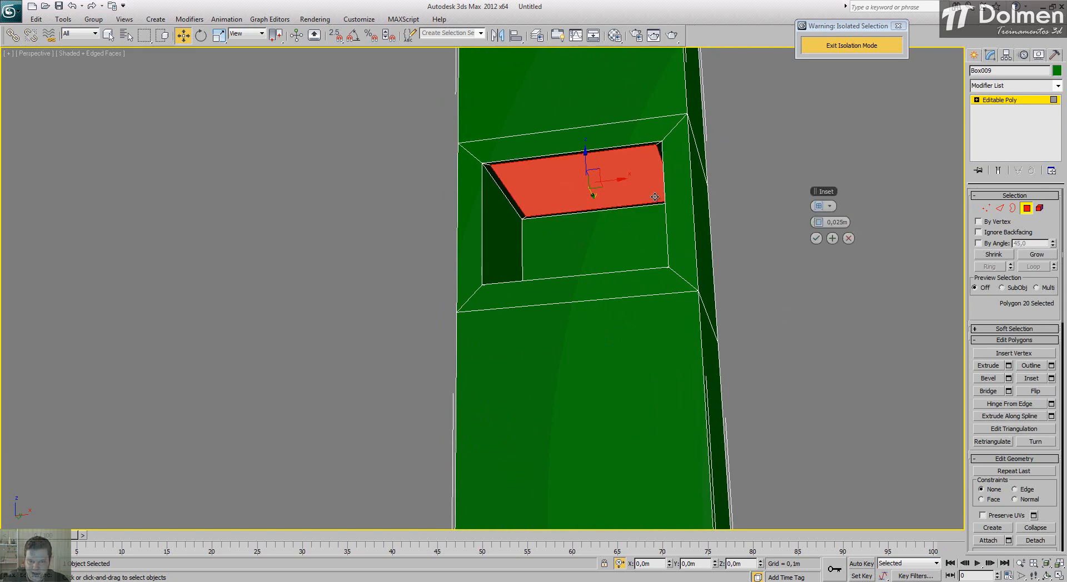
left_click_drag(838, 220, 854, 223)
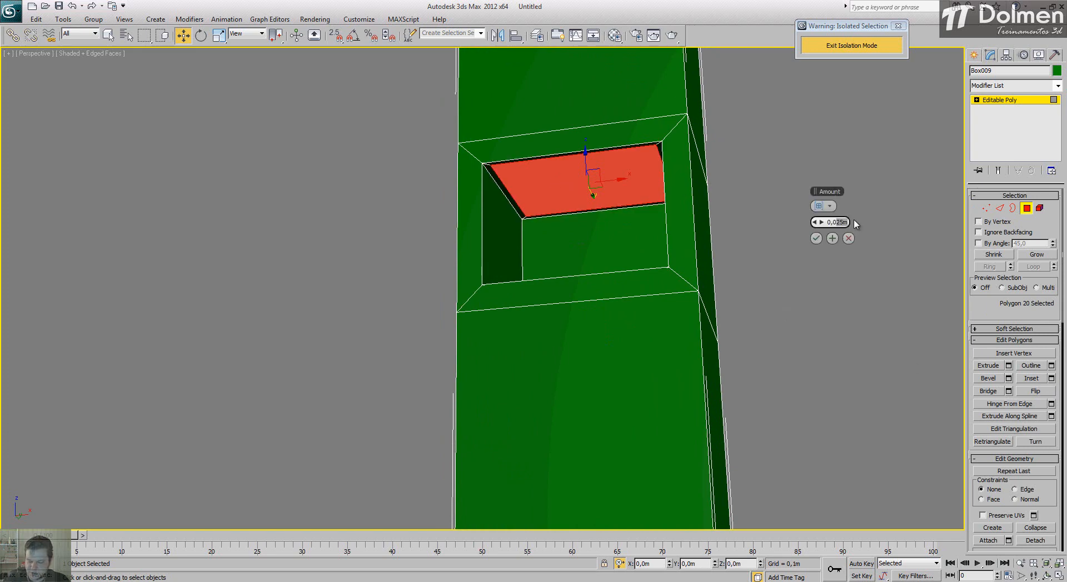
type("02")
key("Return")
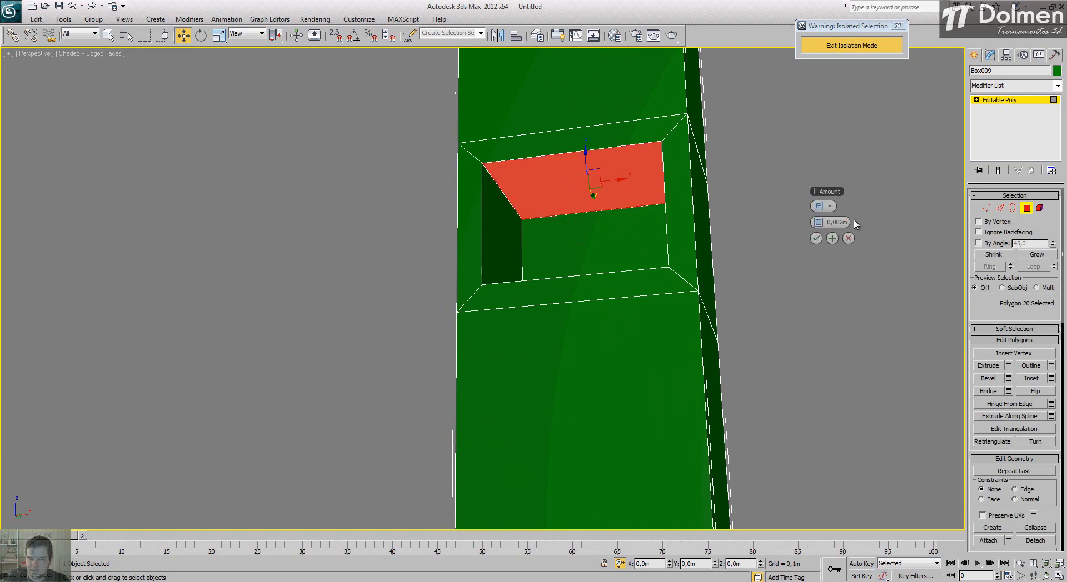
left_click(816, 239)
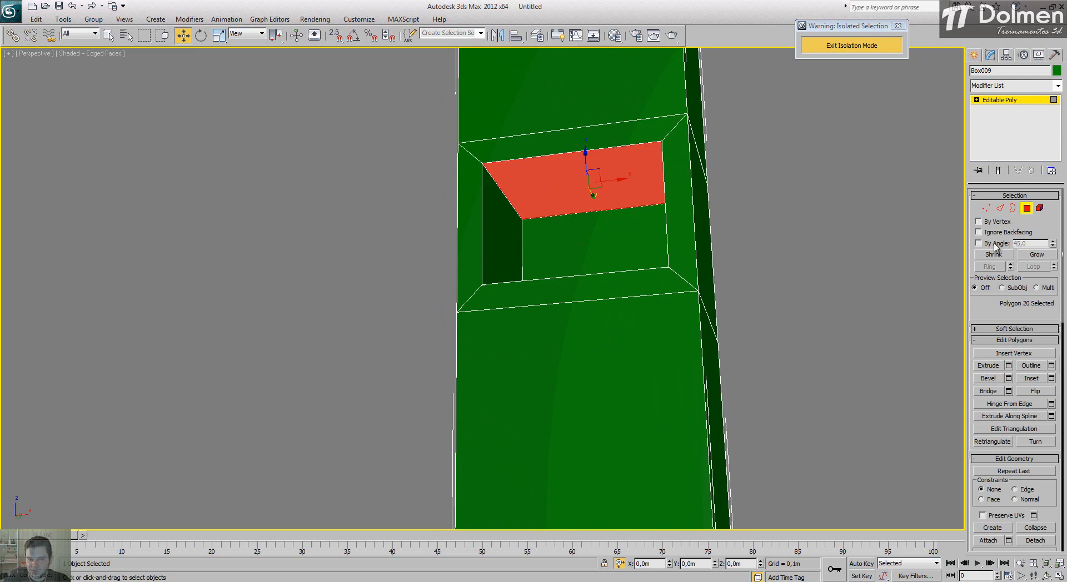
Step: Extrude the inset top polygon of the opening upward into the block with a height of -0,315 m
left_click(1009, 366)
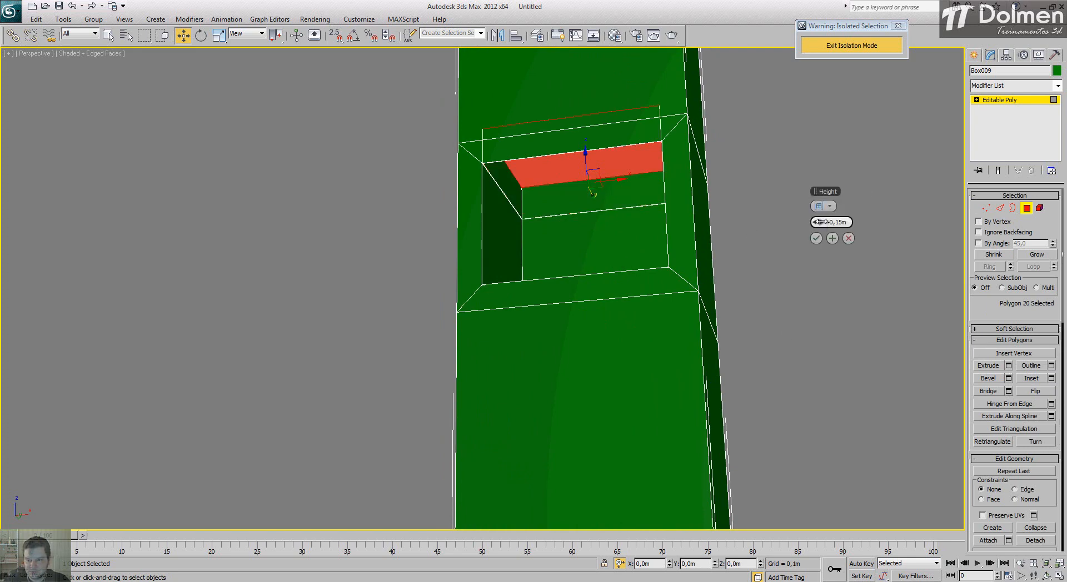
left_click_drag(821, 222, 725, 207)
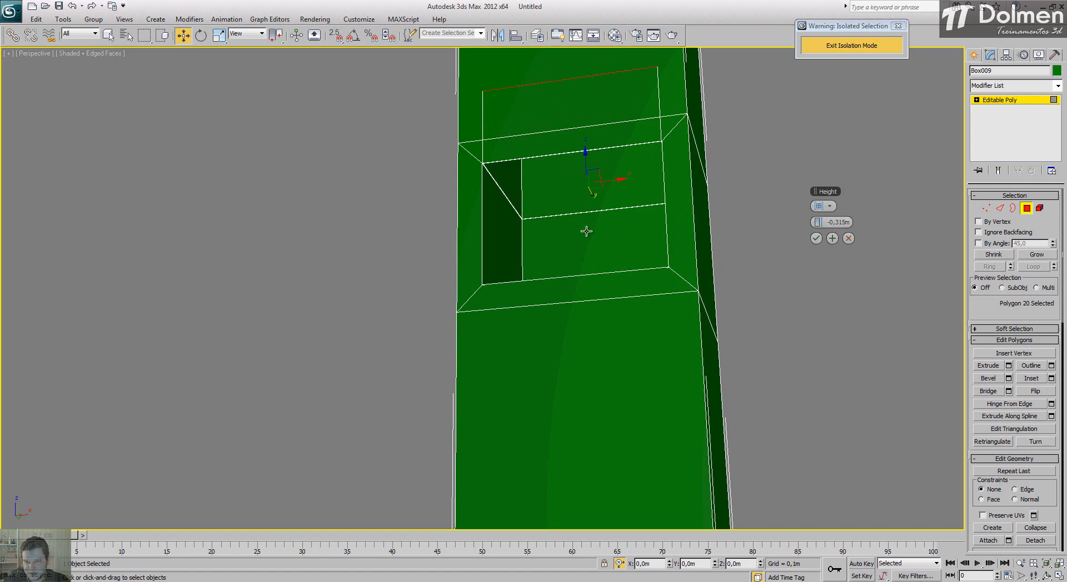
middle_click_drag(583, 231, 584, 200, "alt")
middle_click_drag(688, 255, 679, 304, "alt")
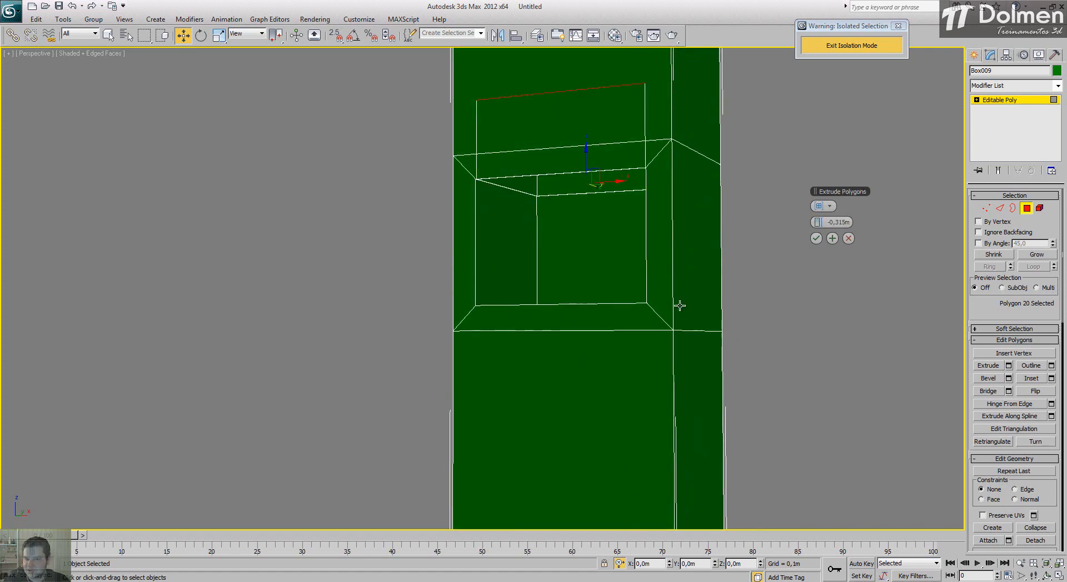
left_click(816, 238)
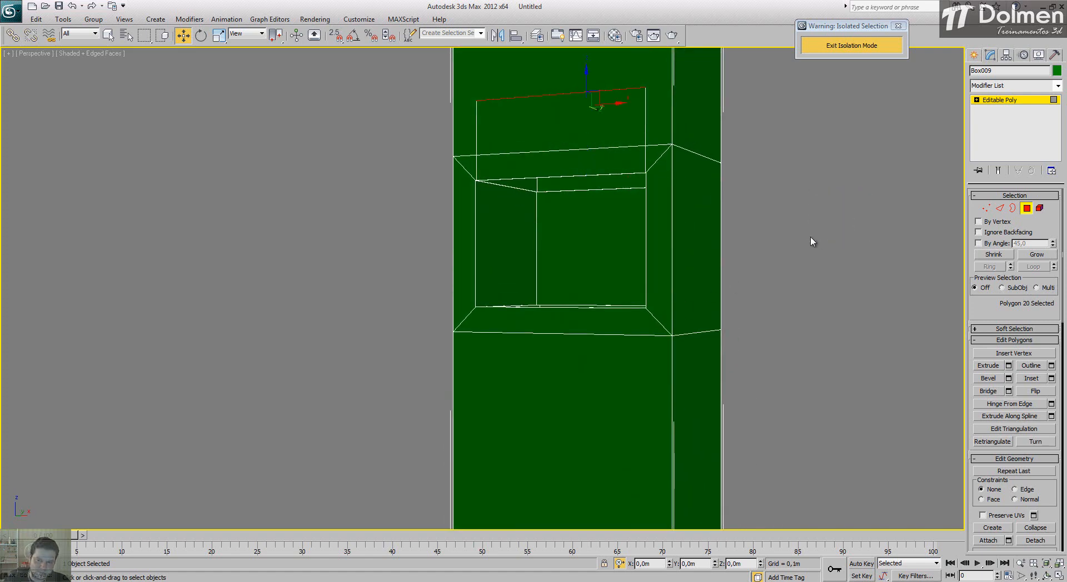
Step: Examine the block's hollowed opening from several angles, with and without edge display
scroll(474, 261, "down", 3)
middle_click_drag(473, 260, 548, 282, "alt")
key("F4")
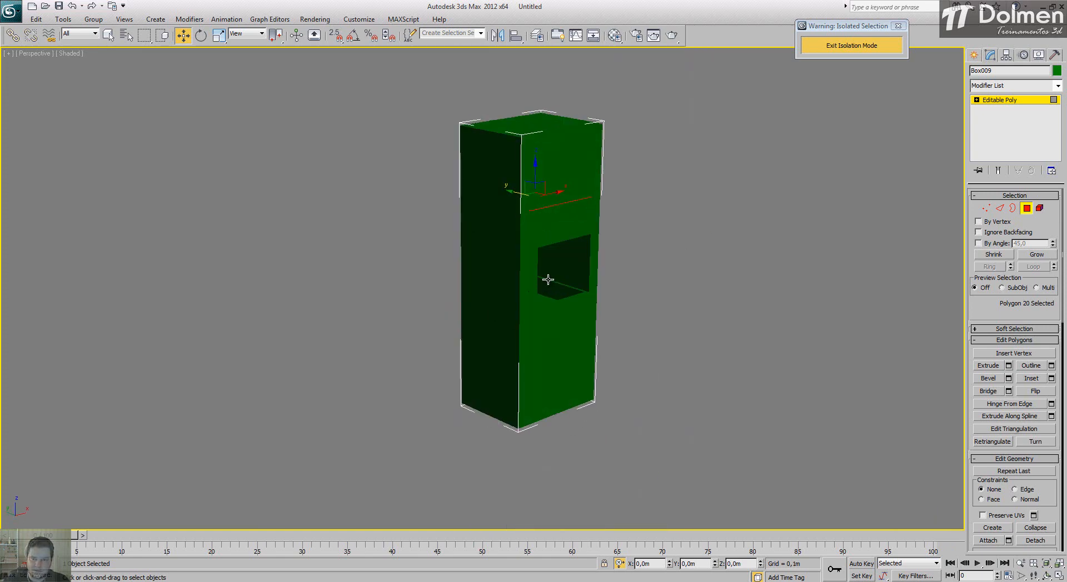
left_click(715, 221)
middle_click_drag(631, 247, 532, 283, "alt")
key("F4")
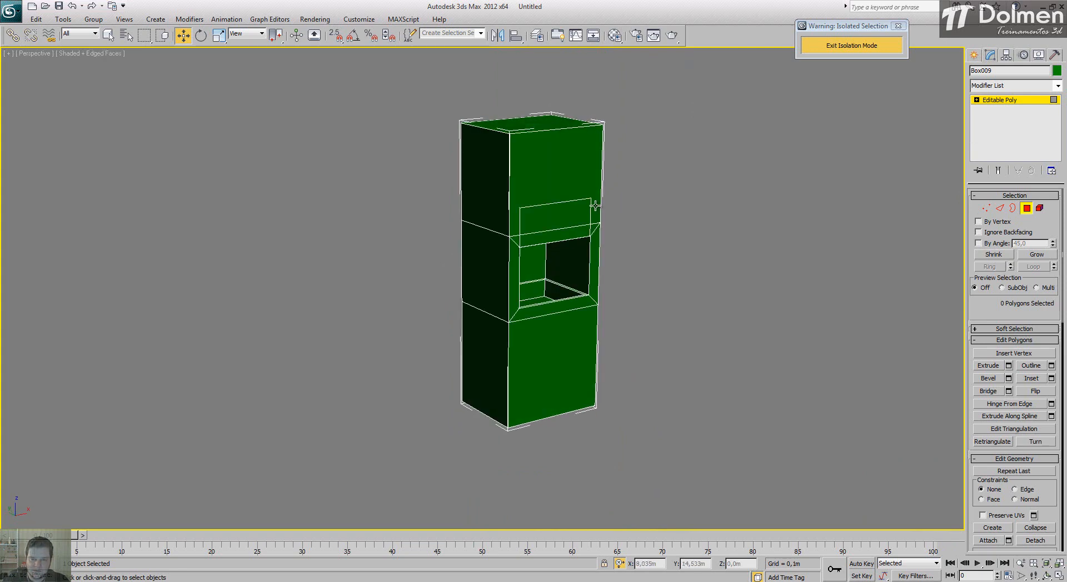
scroll(592, 207, "up", 3)
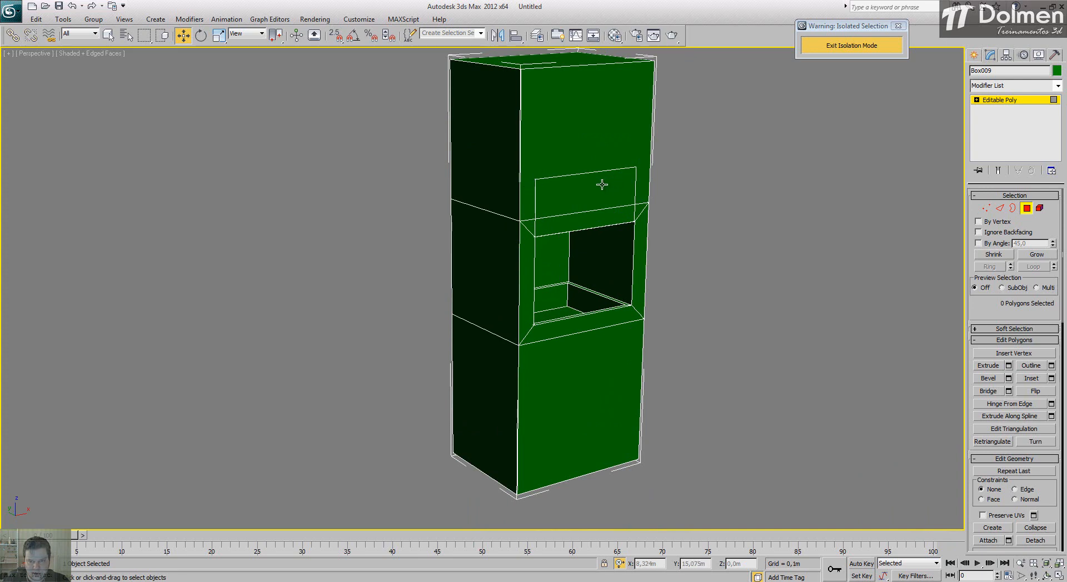
key("F4")
middle_click_drag(651, 188, 599, 222, "alt")
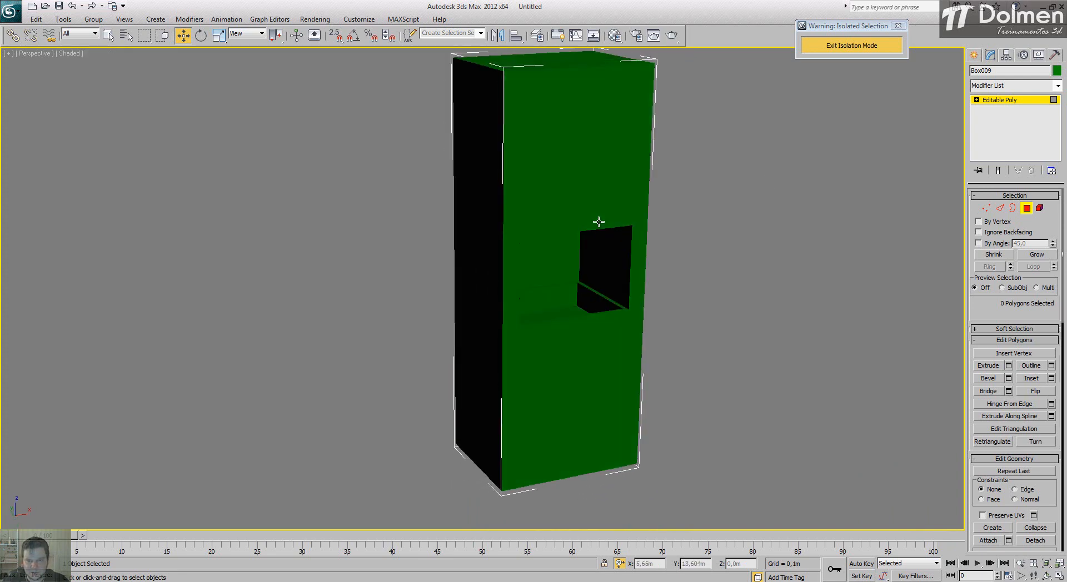
key("alt+F4")
left_click(608, 329)
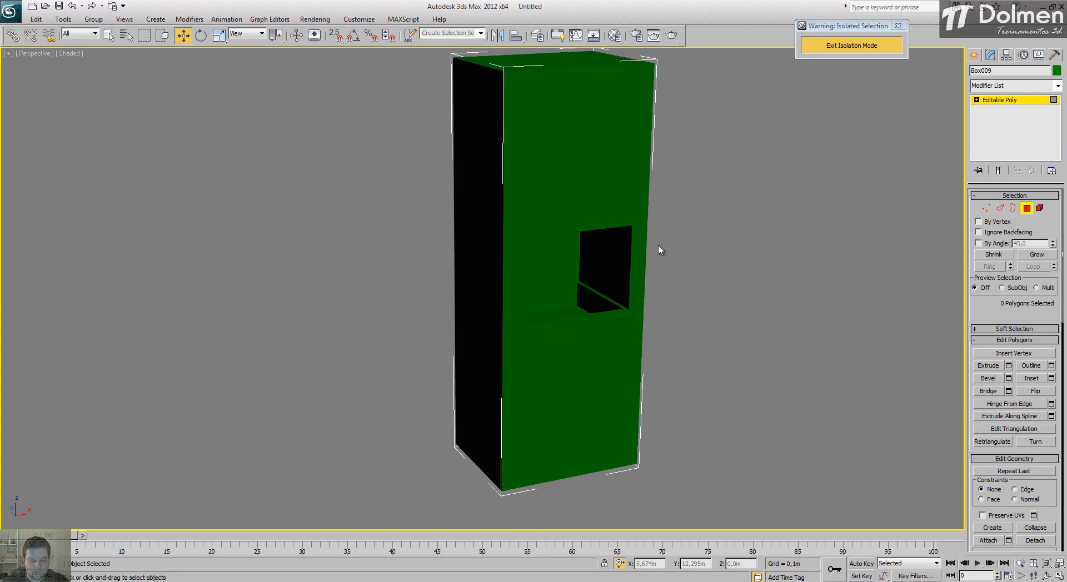
key("F4")
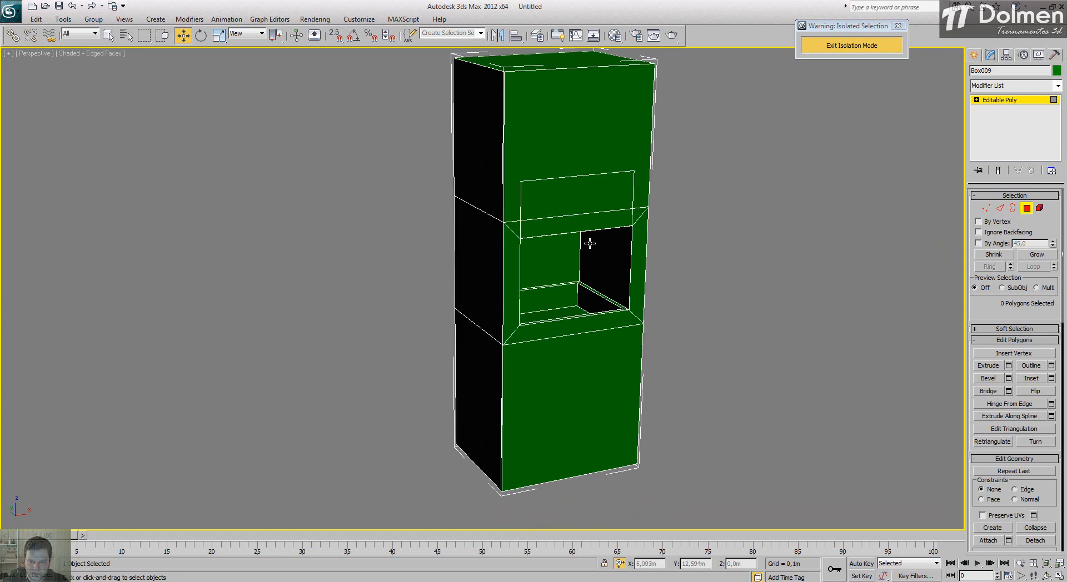
middle_click_drag(588, 241, 597, 231)
middle_click_drag(574, 280, 527, 281, "alt")
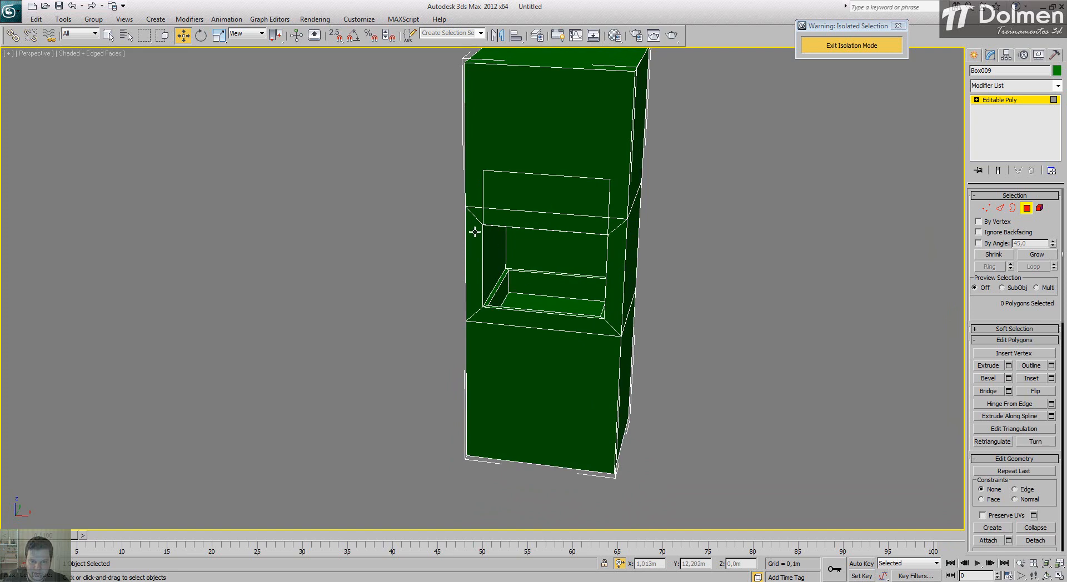
Step: Detach the four frame polygons around the front of the opening as a separate object
scroll(548, 271, "up", 3)
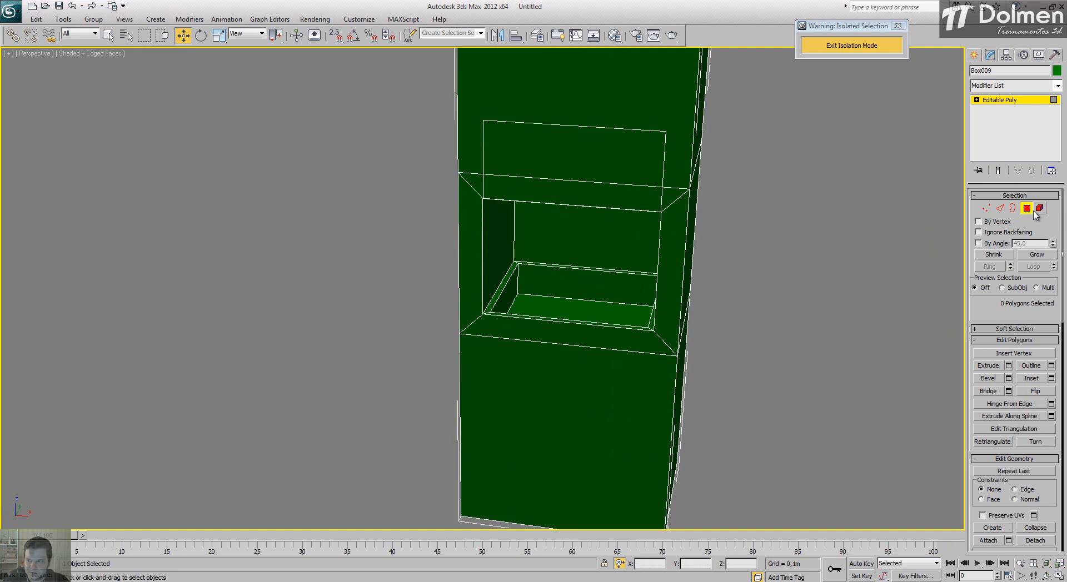
left_click(542, 184)
left_click(471, 213, "ctrl")
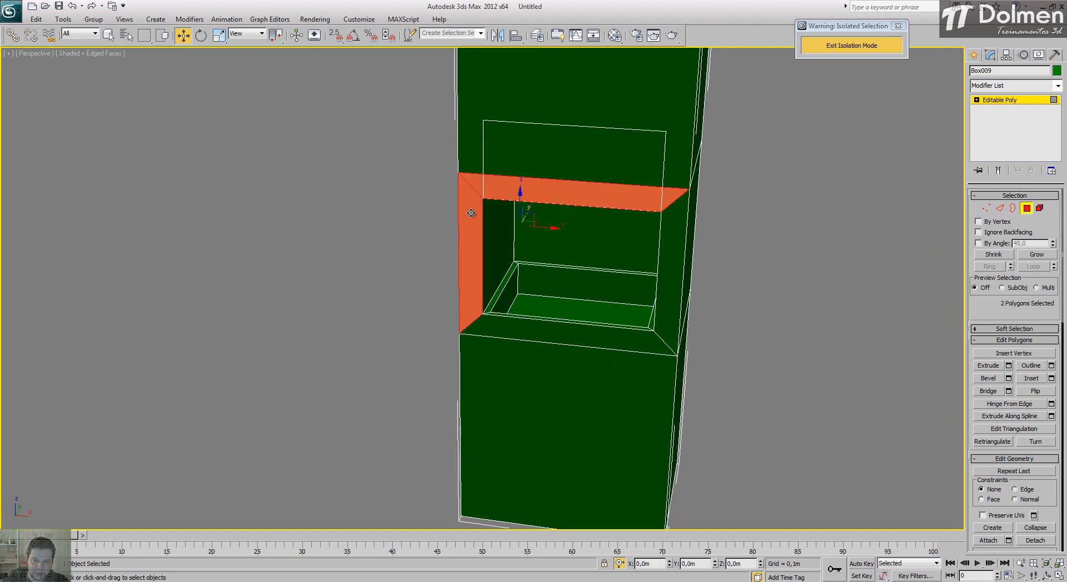
left_click(493, 327, "ctrl")
left_click(670, 295, "ctrl")
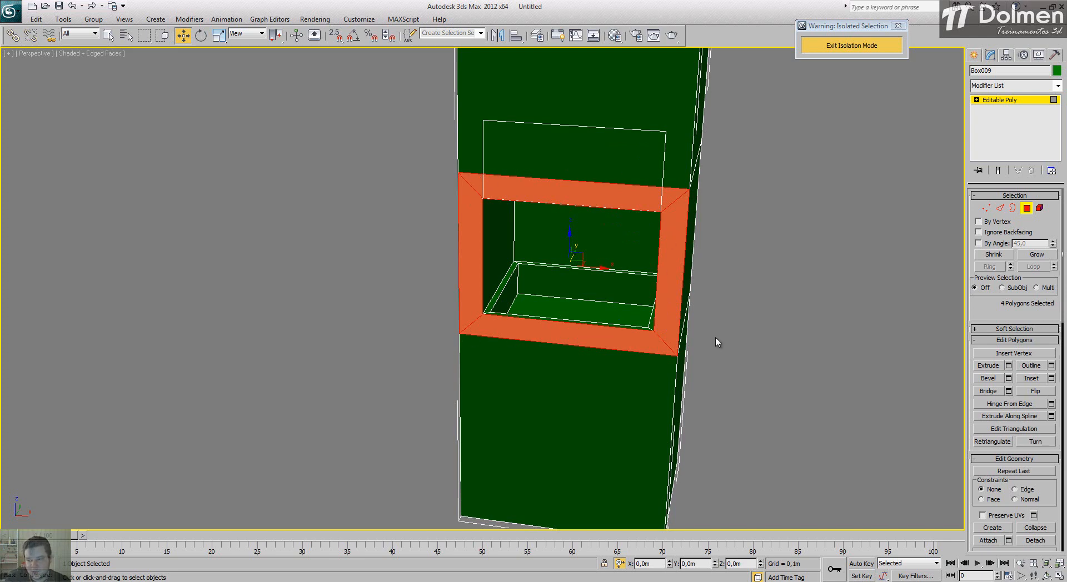
left_click_drag(991, 306, 990, 245)
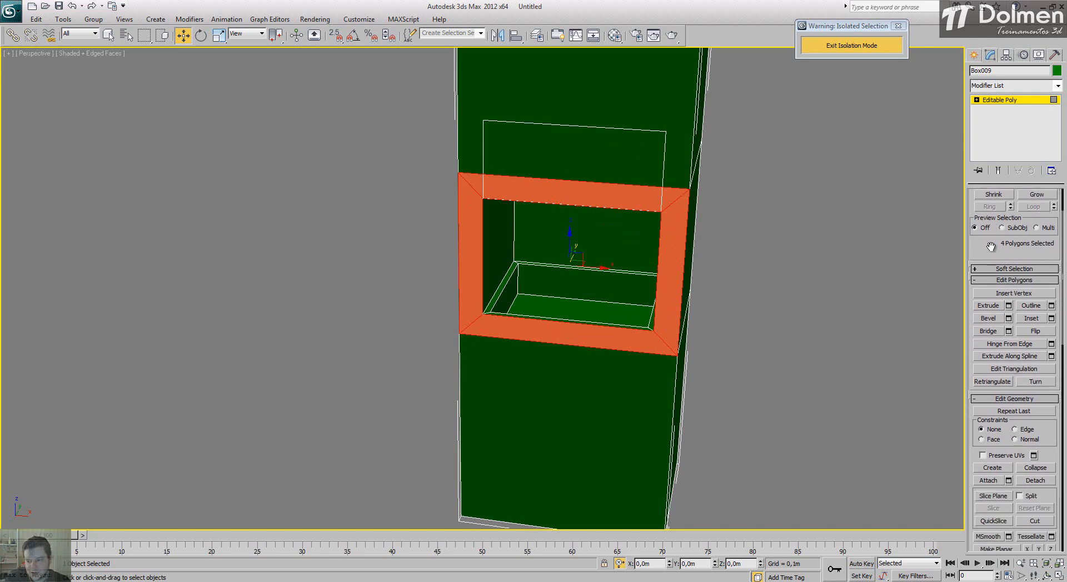
left_click(1035, 481)
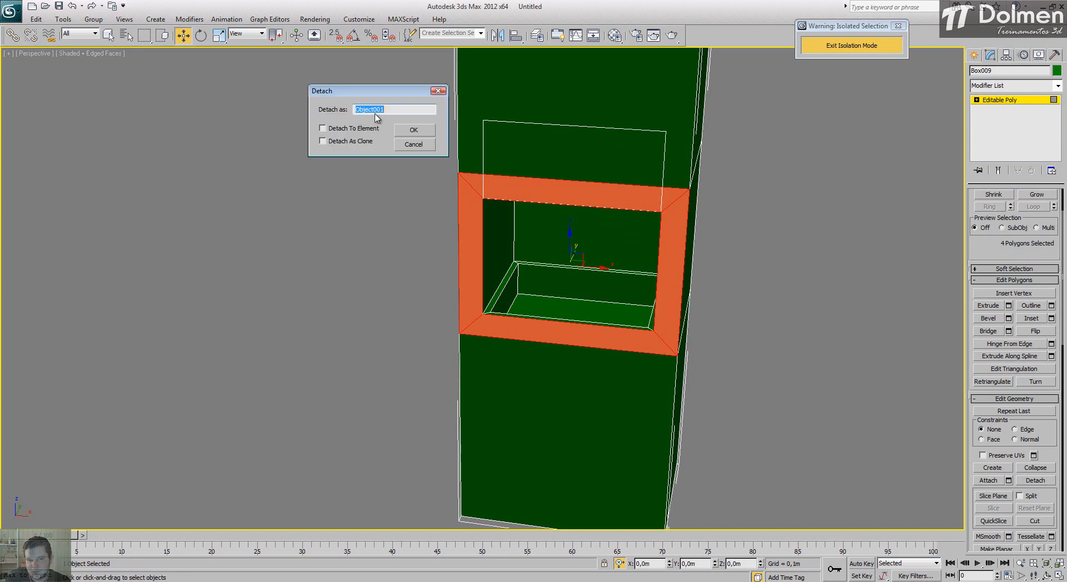
left_click(417, 131)
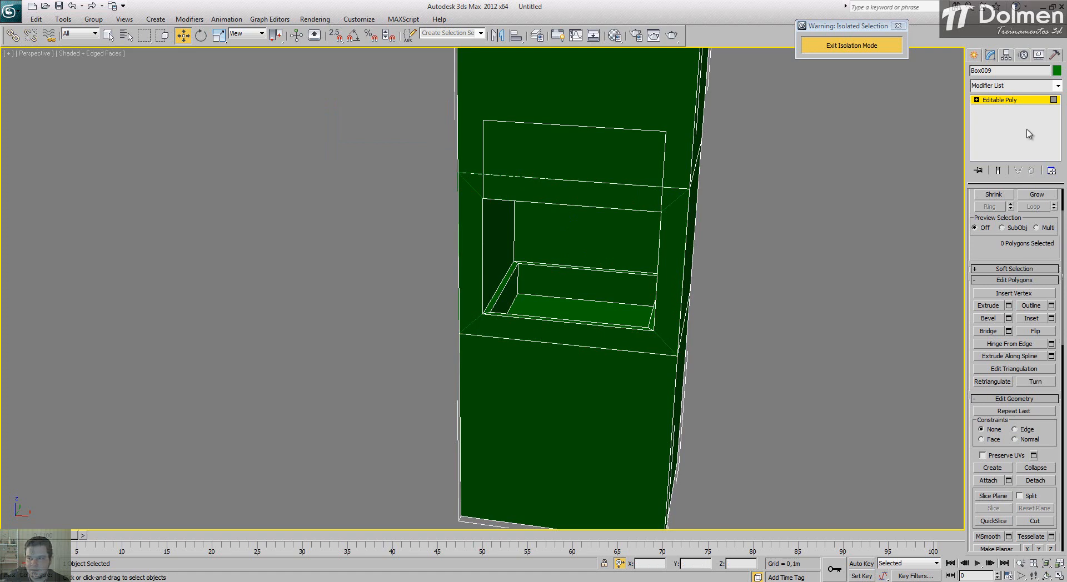
left_click(989, 105)
left_click(905, 121)
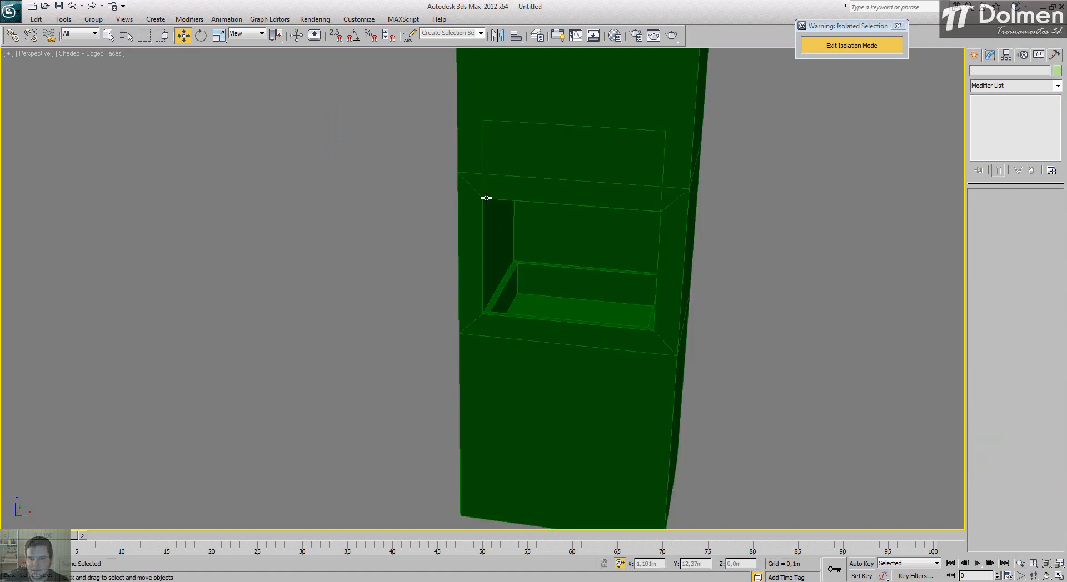
Step: Extrude all four polygons of the detached frame outward by 0,015 m as a group
left_click(500, 185)
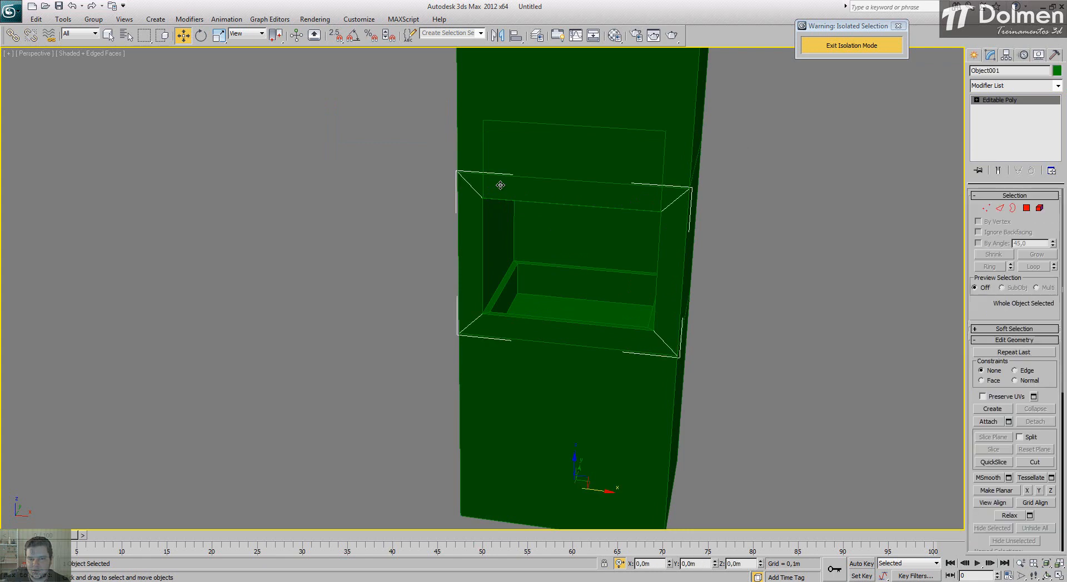
left_click(1027, 208)
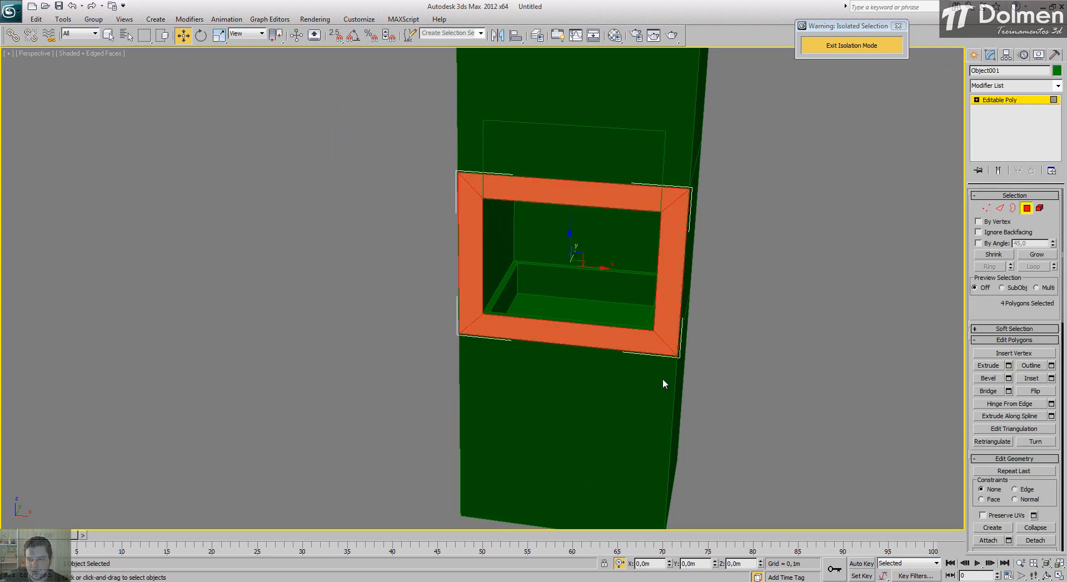
left_click(1009, 366)
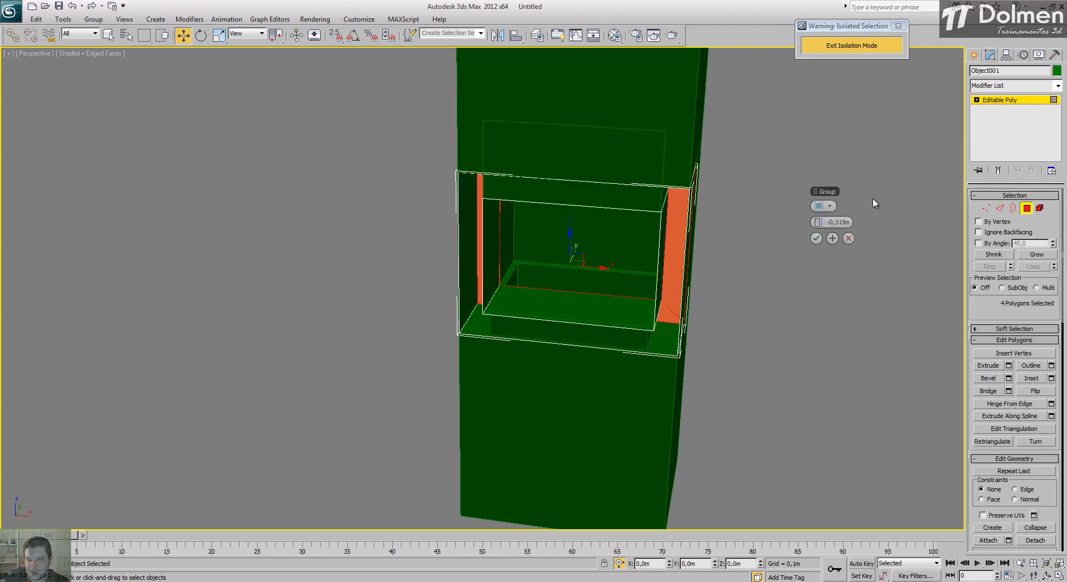
left_click_drag(828, 223, 927, 225)
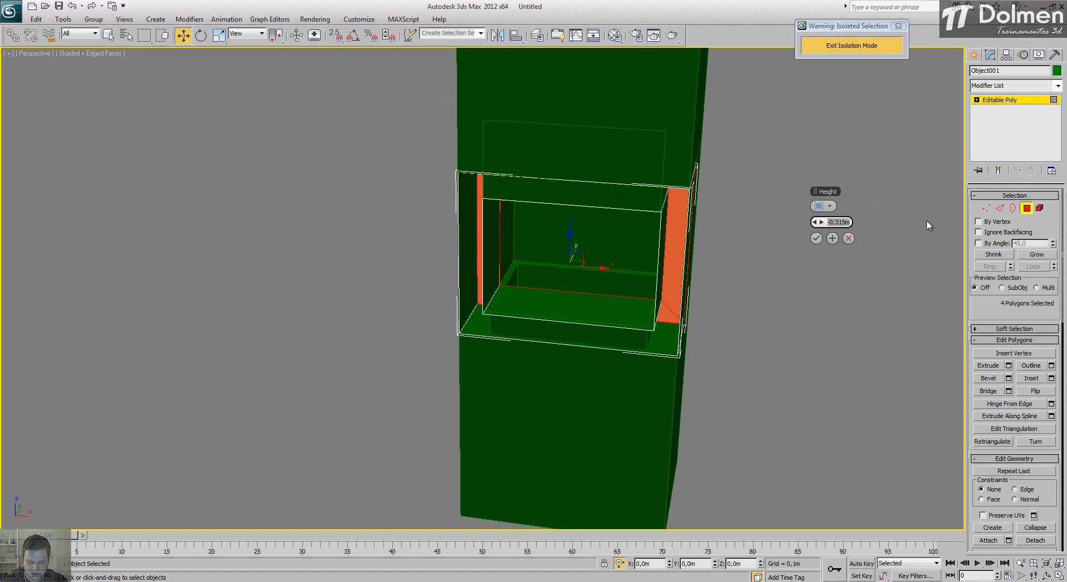
type(",015")
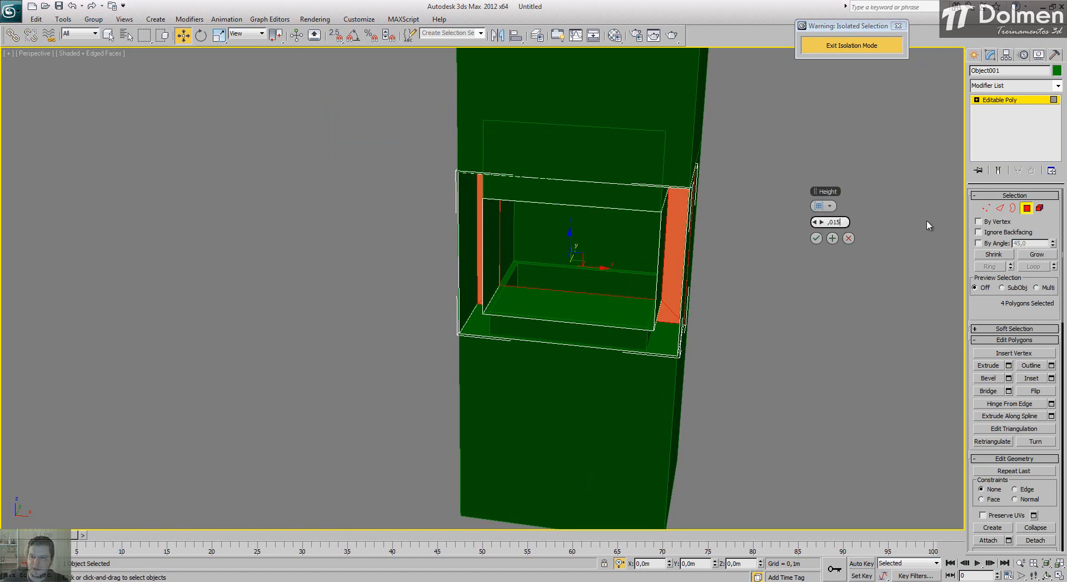
key("Return")
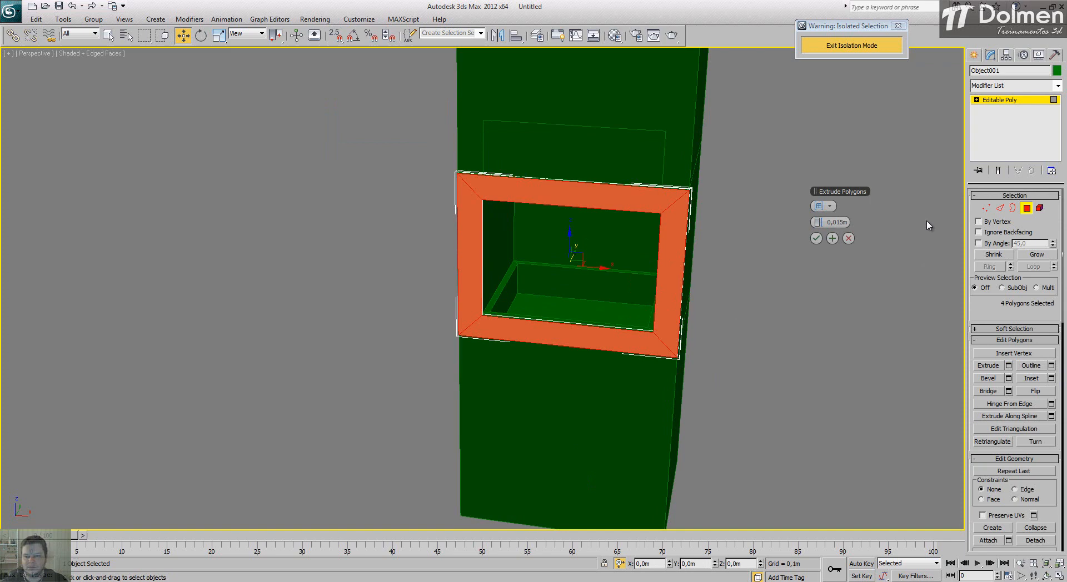
left_click(815, 238)
left_click(1027, 209)
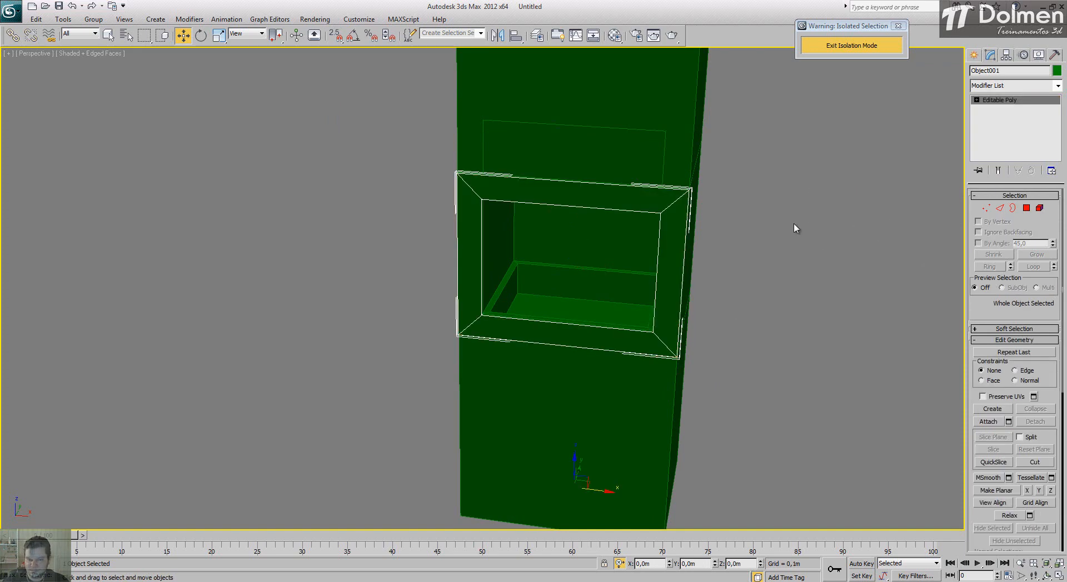
Step: Change the frame's object color to light tan from the 3ds Max palette
middle_click_drag(593, 268, 642, 207, "alt")
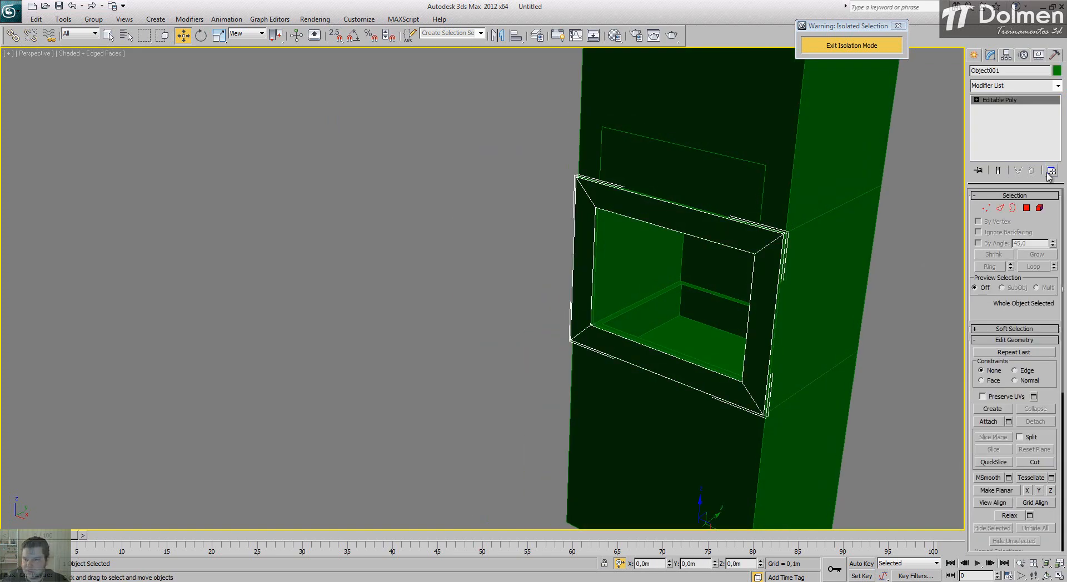
left_click(1056, 70)
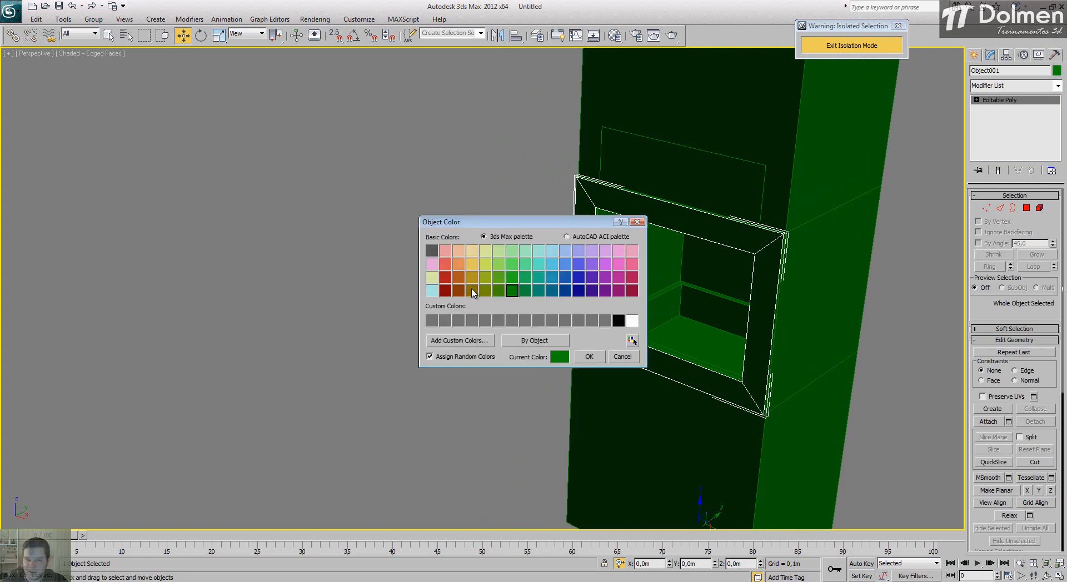
left_click(472, 251)
left_click(588, 357)
left_click(400, 262)
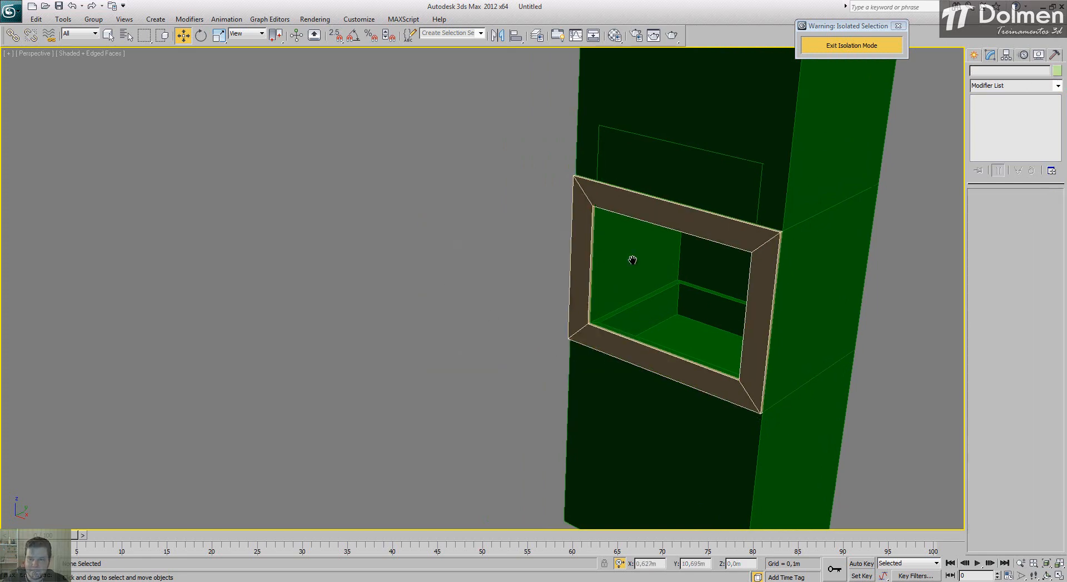
Step: Inspect the framed block from several angles and exit isolation mode to bring back the full house scene
middle_click_drag(632, 258, 526, 266, "alt")
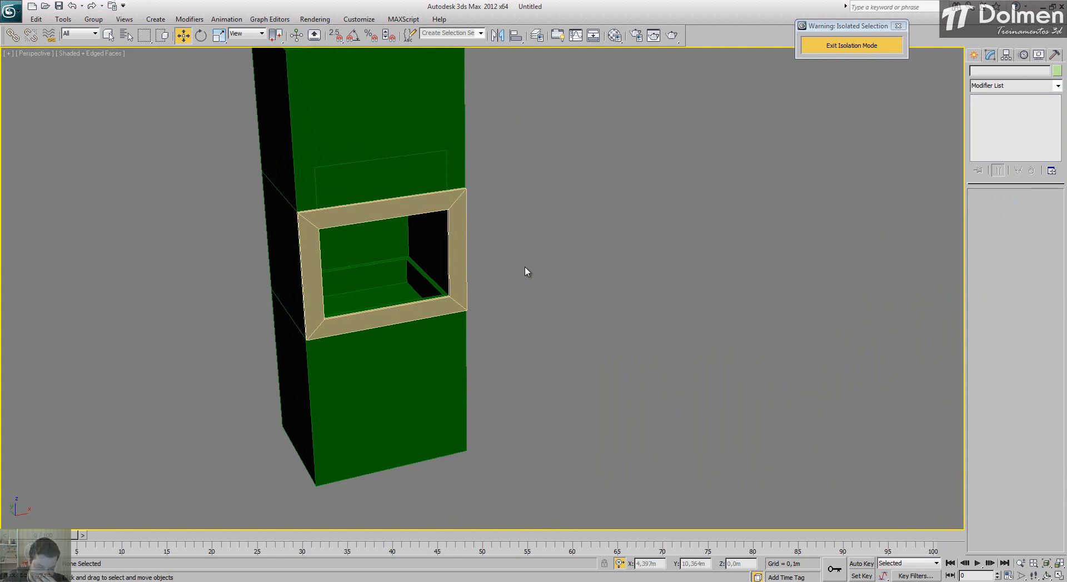
middle_click_drag(494, 225, 631, 230)
scroll(631, 229, "down", 3)
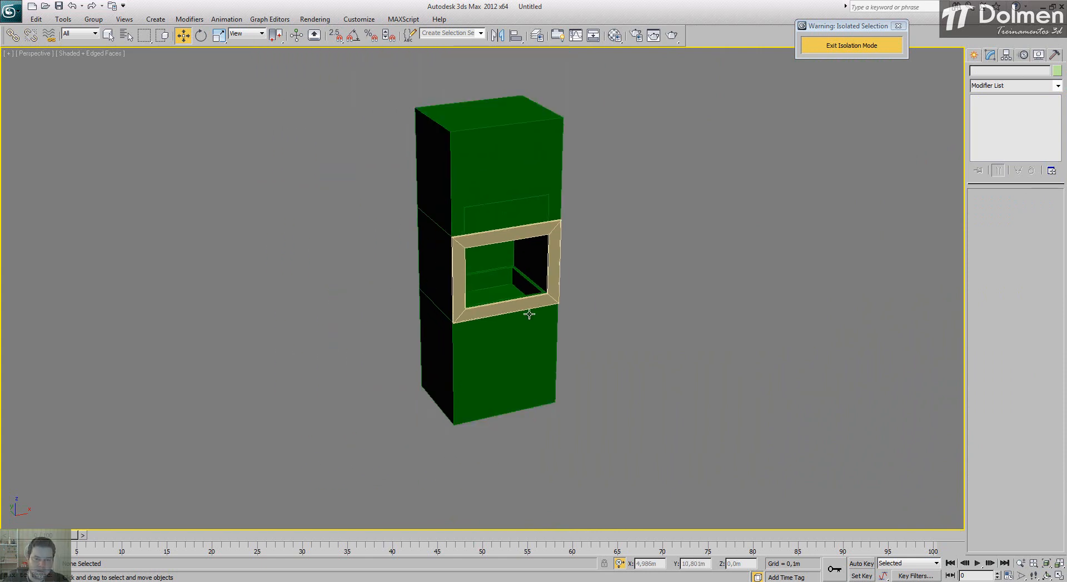
middle_click_drag(528, 312, 491, 324, "alt")
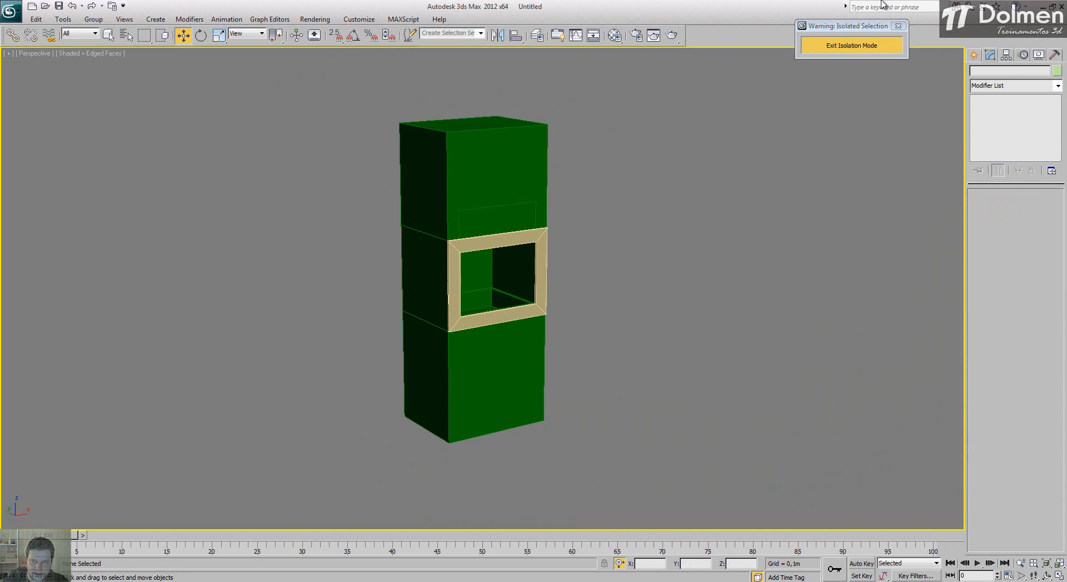
left_click(867, 45)
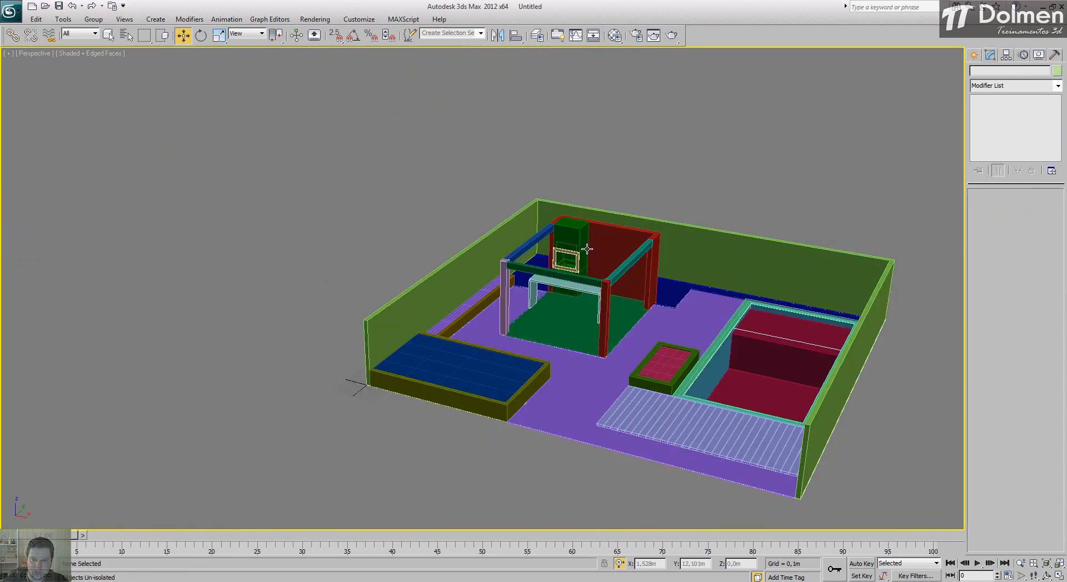
scroll(290, 238, "up", 10)
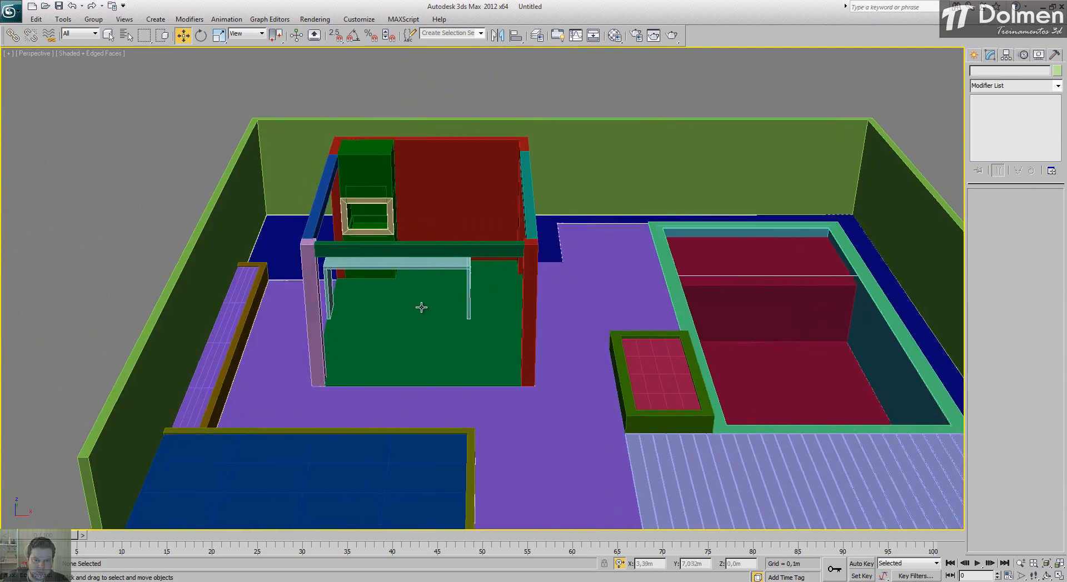
middle_click_drag(421, 307, 443, 319, "alt")
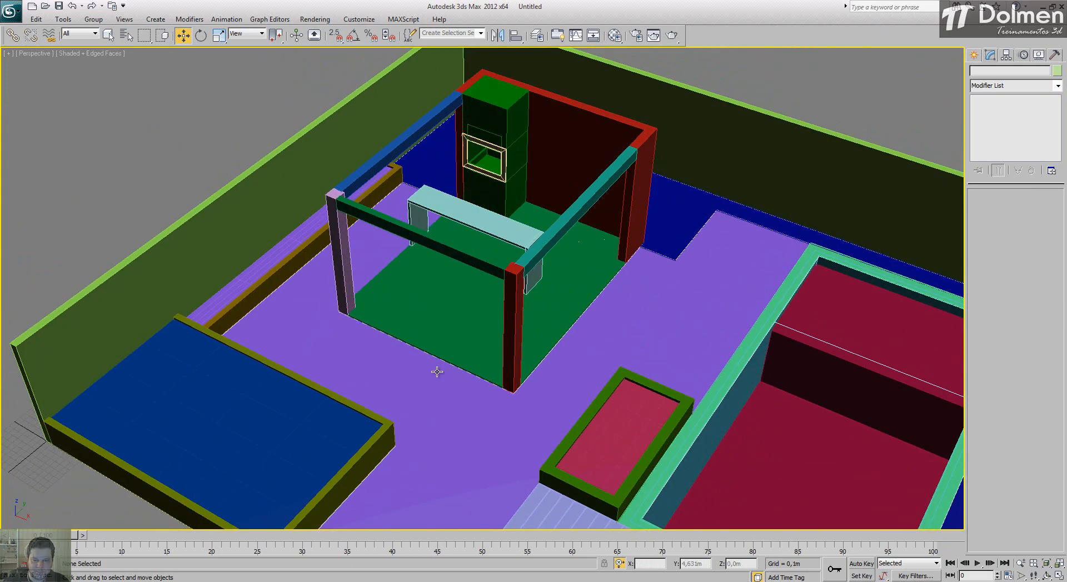
Step: Isolate the Layer:Planta floor plan spline and show its sink counter area enlarged in the Top view
left_click(1059, 576)
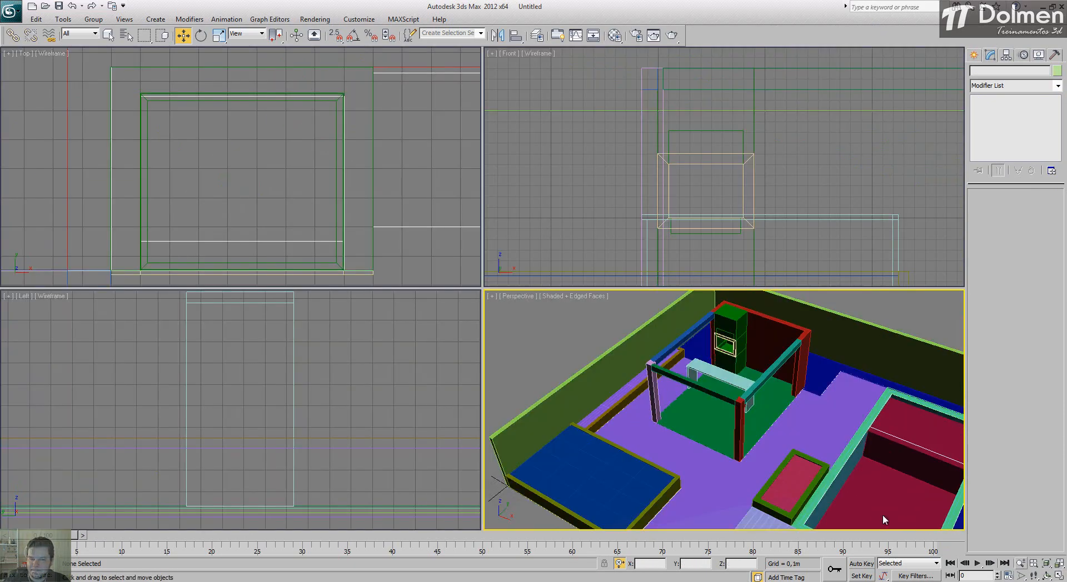
middle_click_drag(387, 134, 91, 121)
scroll(92, 120, "down", 3)
left_click(303, 114)
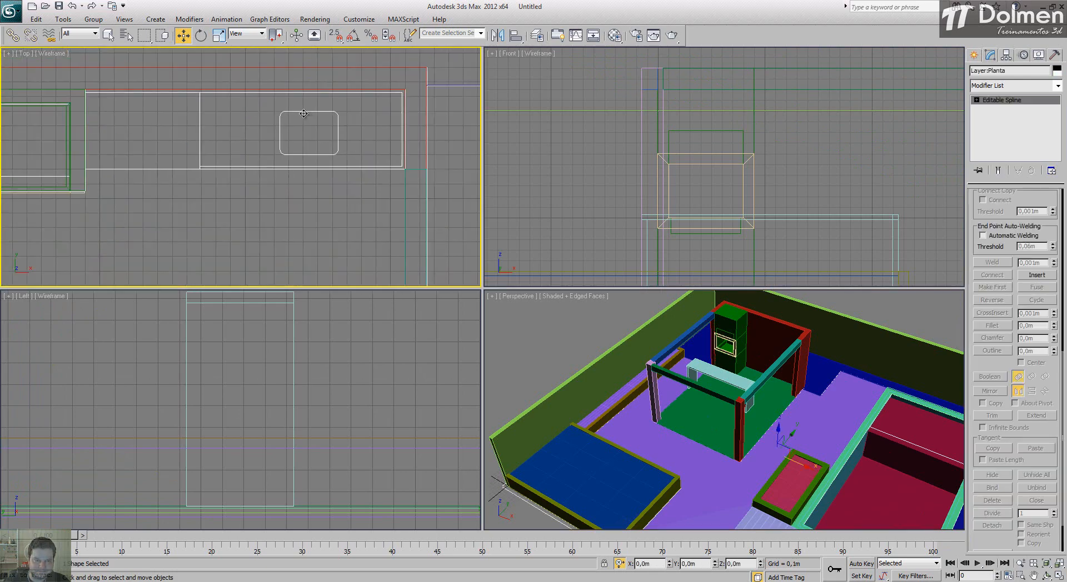
right_click(318, 149)
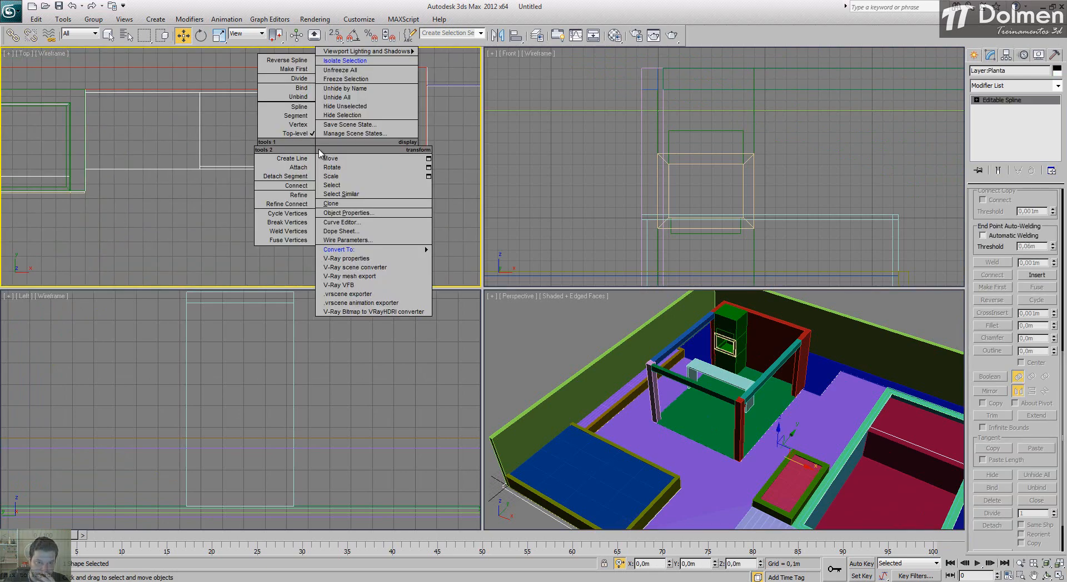
left_click(341, 60)
scroll(205, 100, "up", 5)
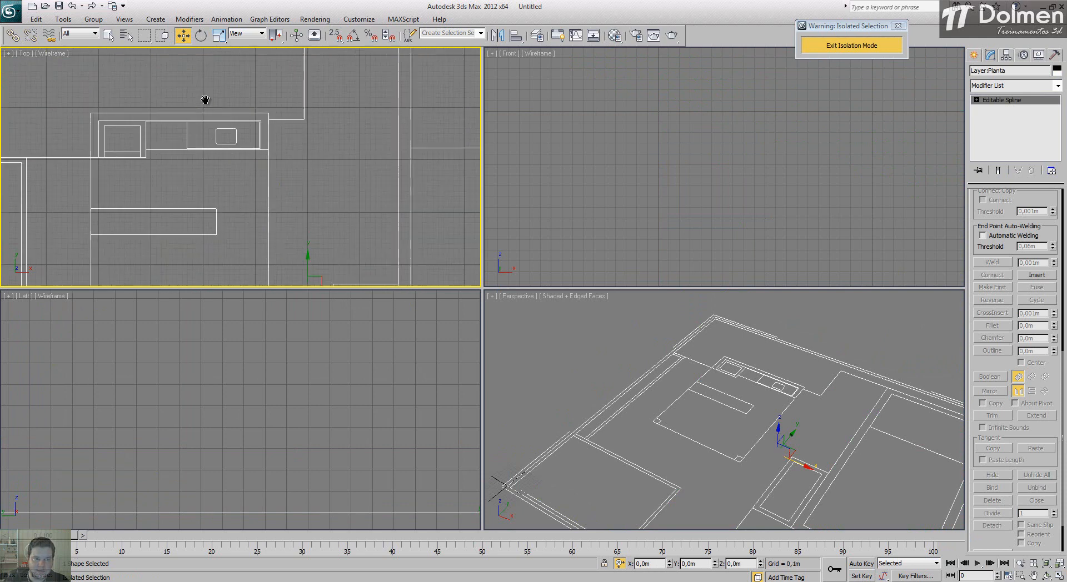
left_click(1059, 576)
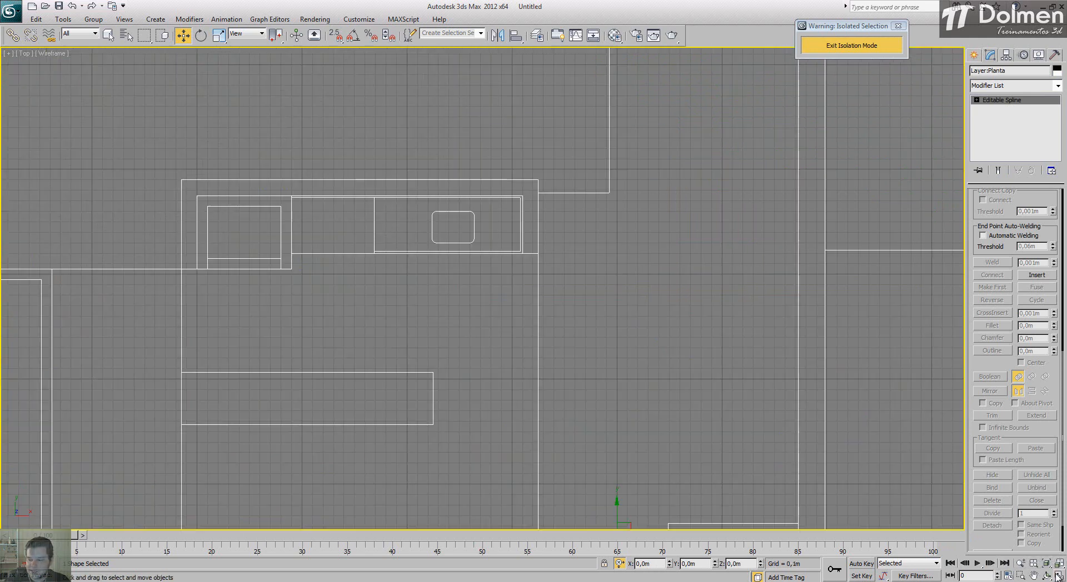
scroll(450, 245, "up", 2)
scroll(450, 245, "up", 1)
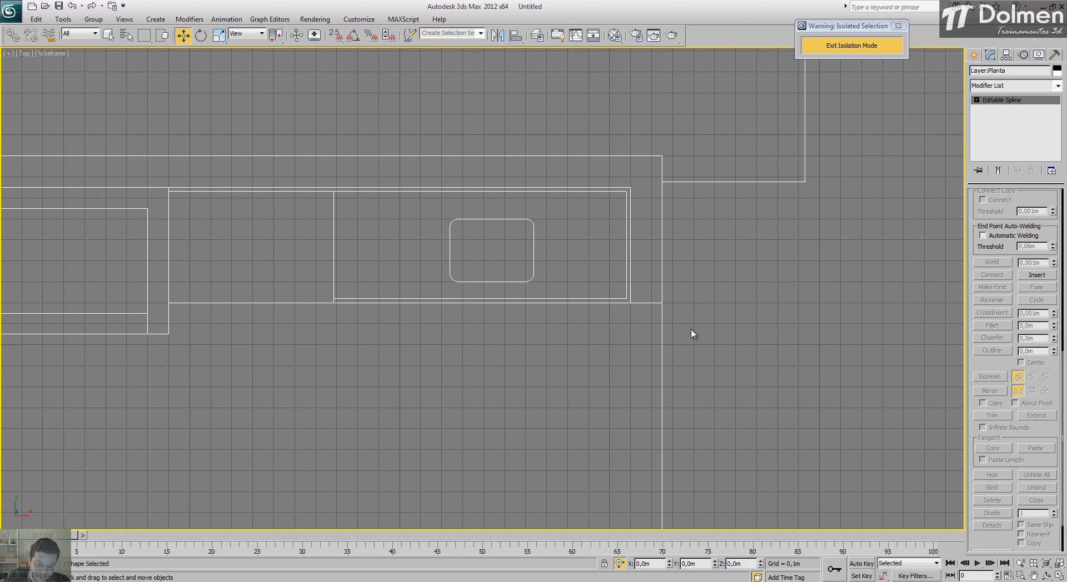
Step: Create a box snapped to the thin strip along the counter's back edge, 0,02 m long, 2,2 m wide and 0,2 m high
left_click(975, 55)
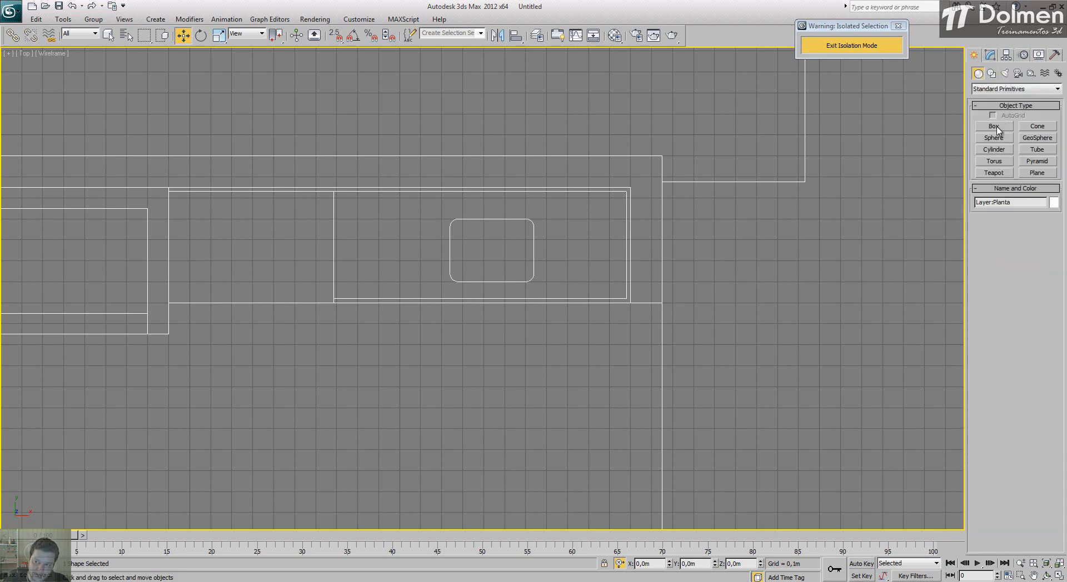
left_click(994, 126)
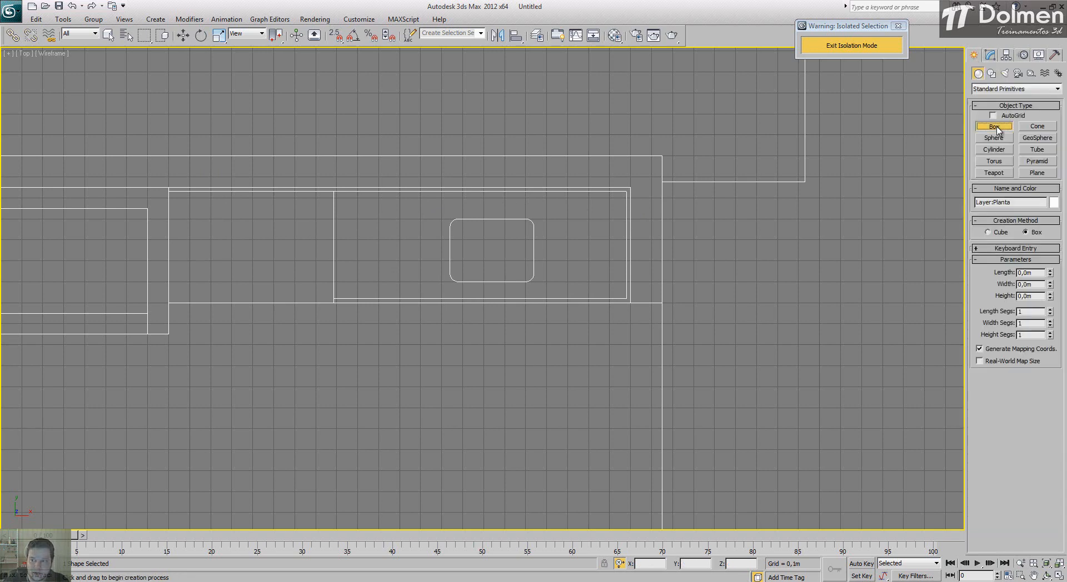
key("s")
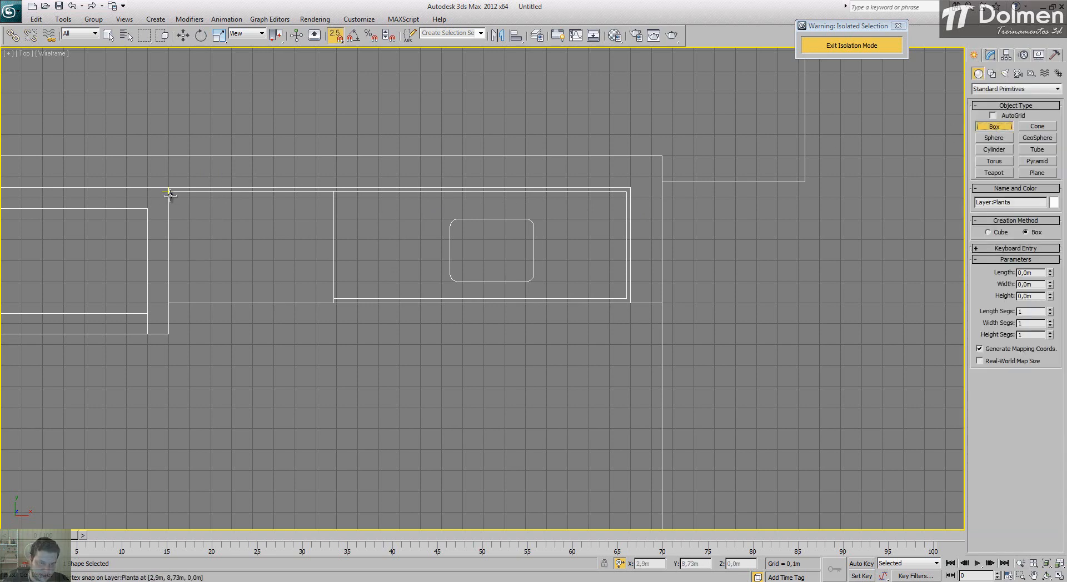
left_click_drag(169, 194, 630, 190)
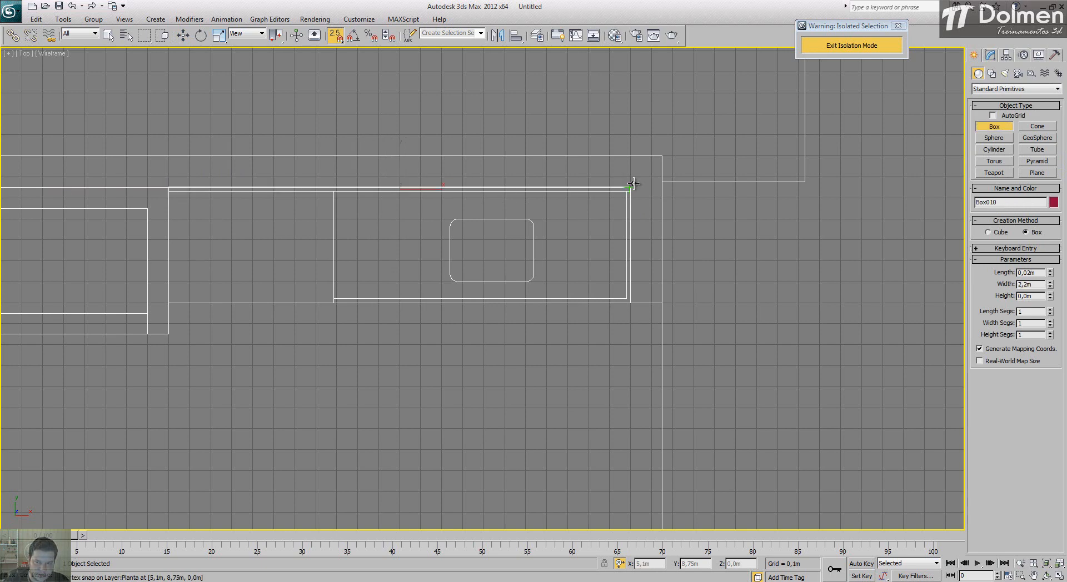
left_click(641, 109)
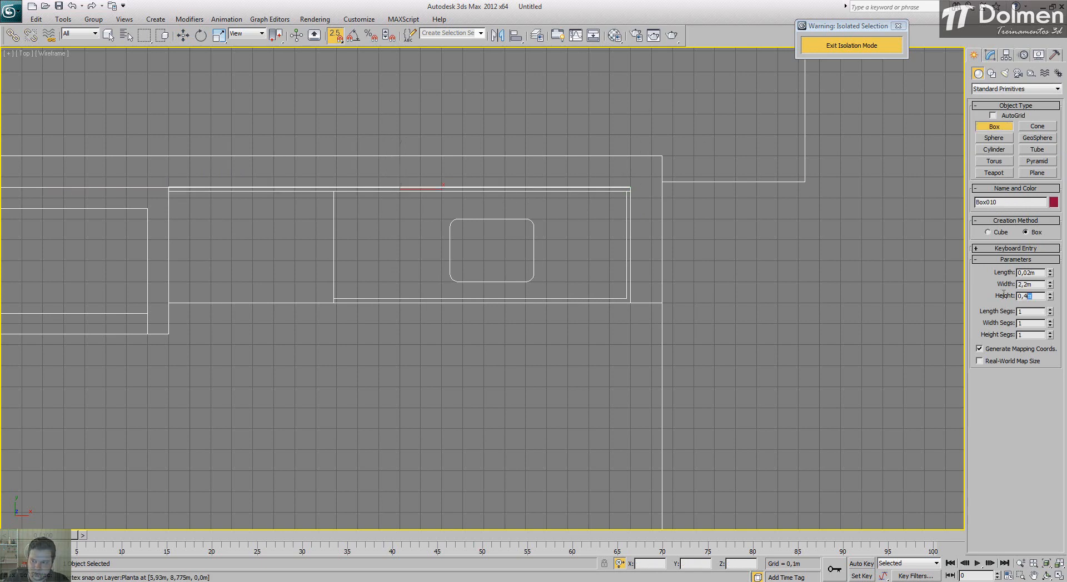
left_click_drag(1004, 295, 974, 296)
type(",2")
key("Return")
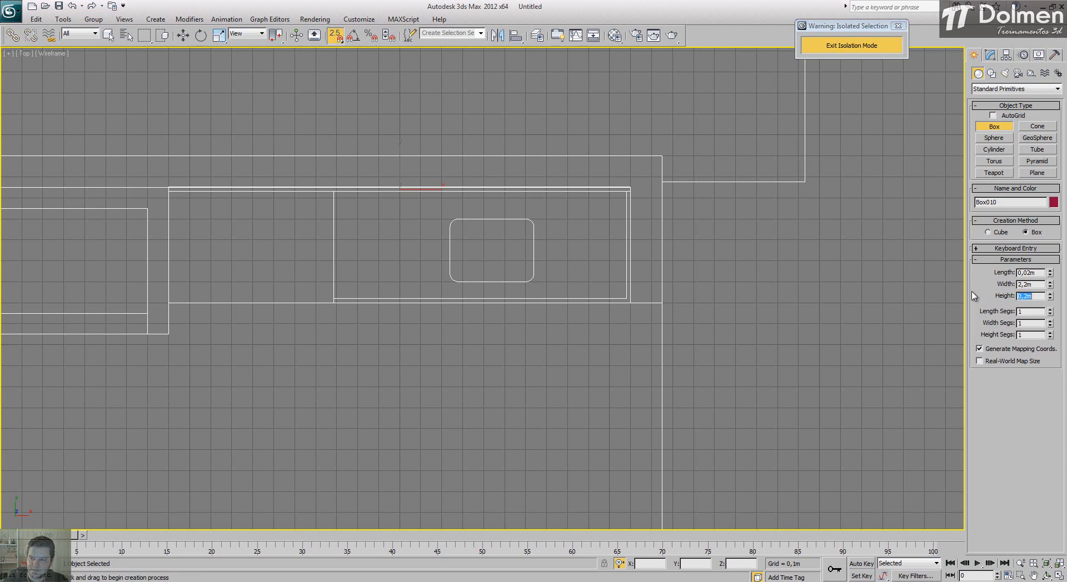
Step: Create a box snapped over the counter section beside the sink area, 0,53 m long, 0,787 m wide and 0,04 m high
left_click(1060, 576)
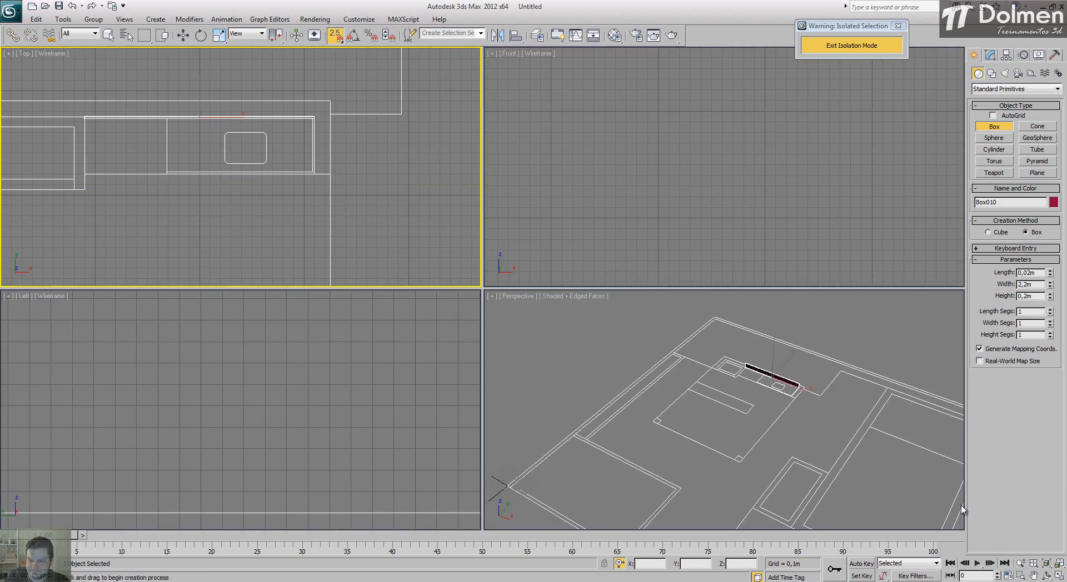
middle_click(786, 382)
key("z")
scroll(740, 382, "down", 2)
middle_click_drag(708, 418, 684, 383)
middle_click_drag(242, 222, 255, 200)
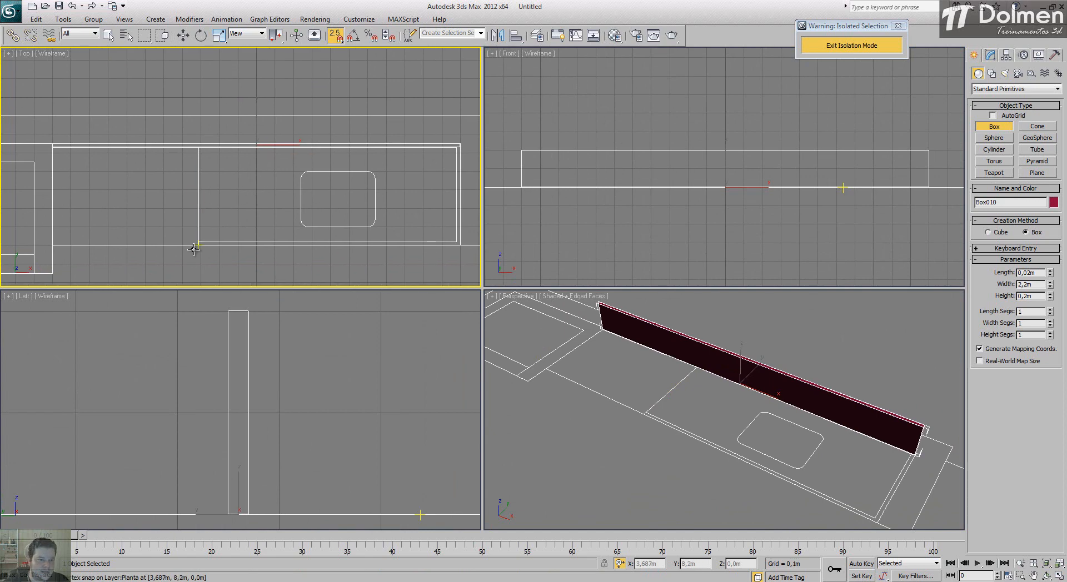
left_click_drag(196, 248, 52, 147)
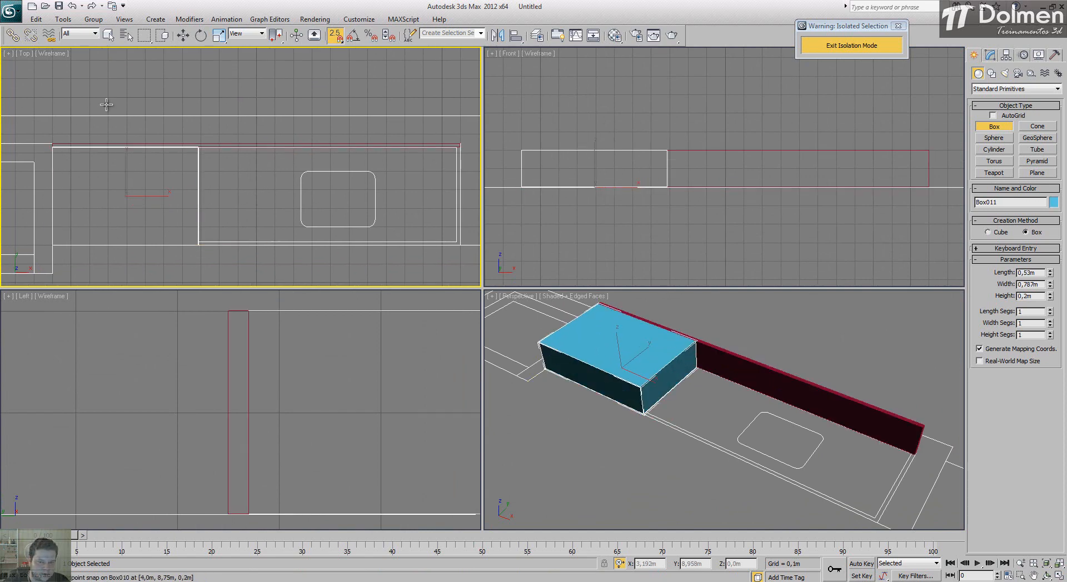
left_click(105, 102)
double_click(1037, 295)
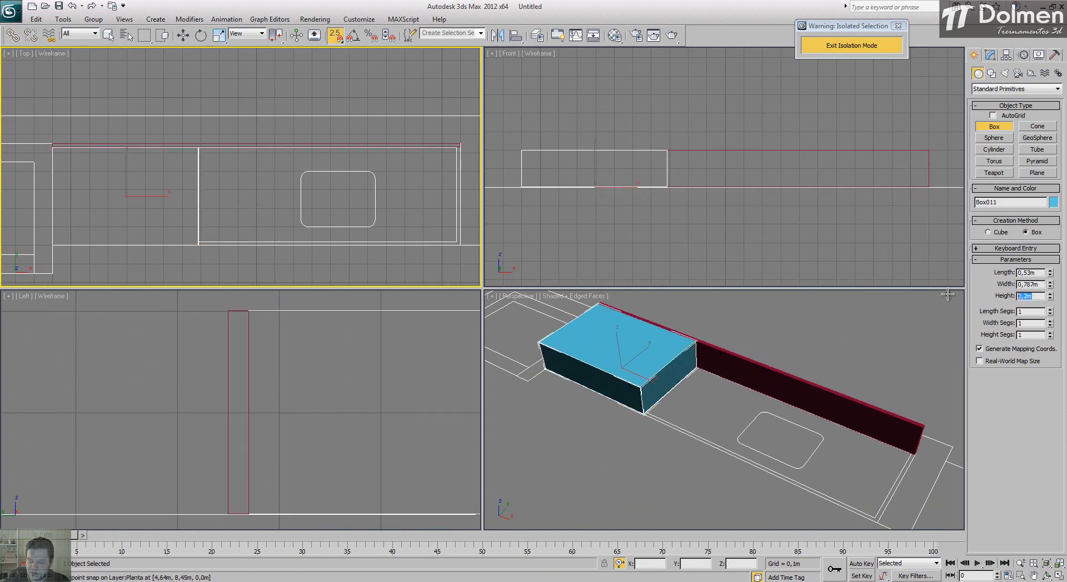
type("0,04")
key("Return")
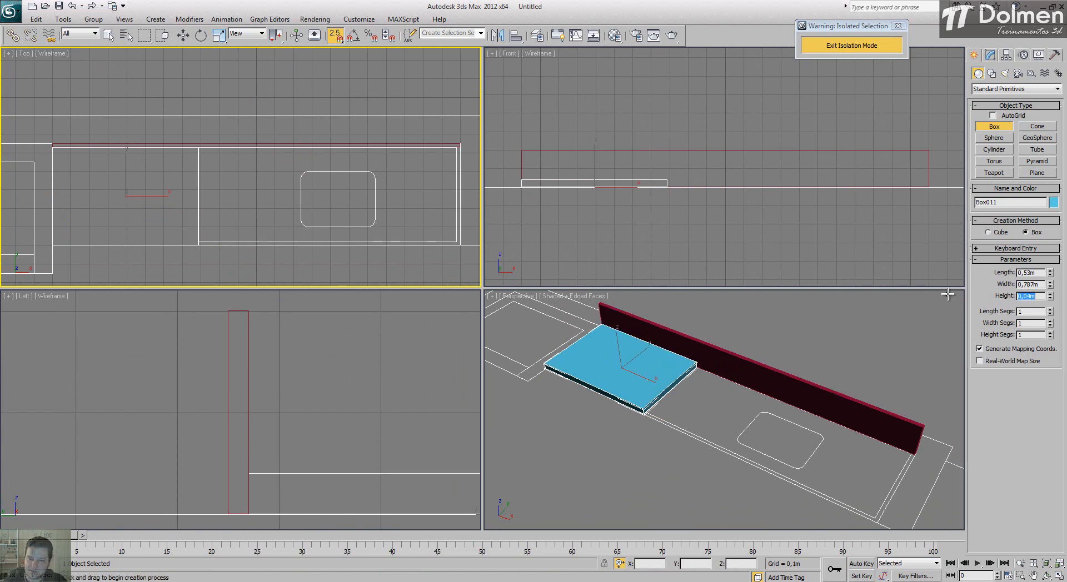
Step: Draw a closed L-shaped line with vertex snapping around the thin border along the sink section's front and outer side edges
middle_click_drag(259, 149, 248, 131)
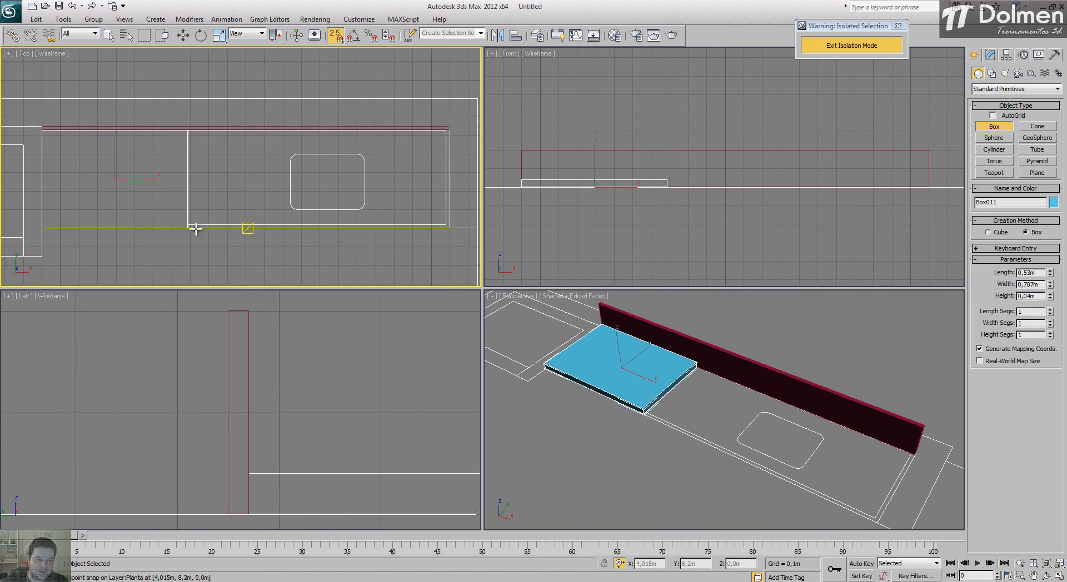
left_click(992, 72)
left_click(994, 135)
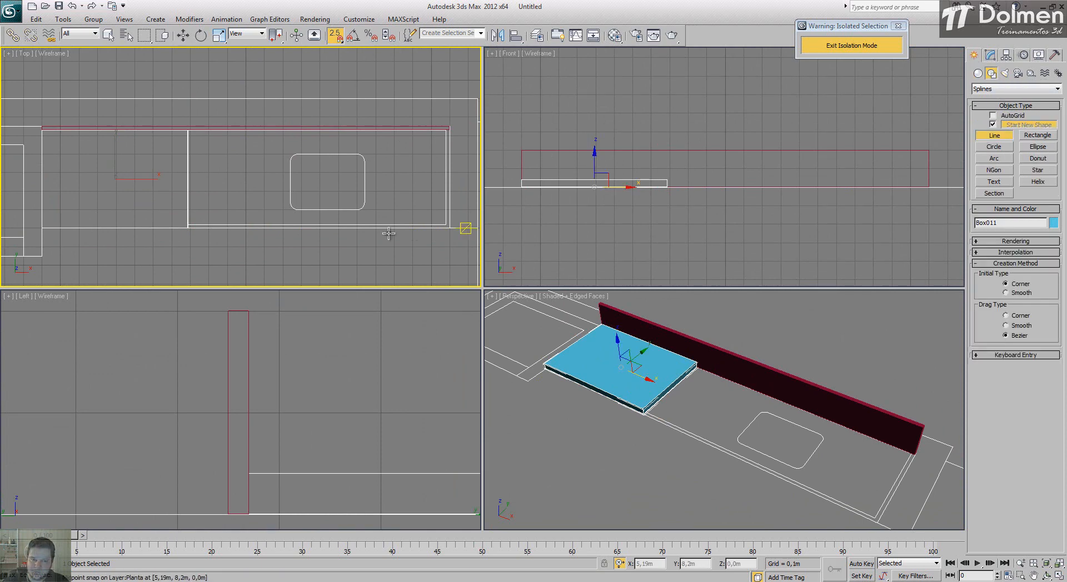
left_click(188, 228)
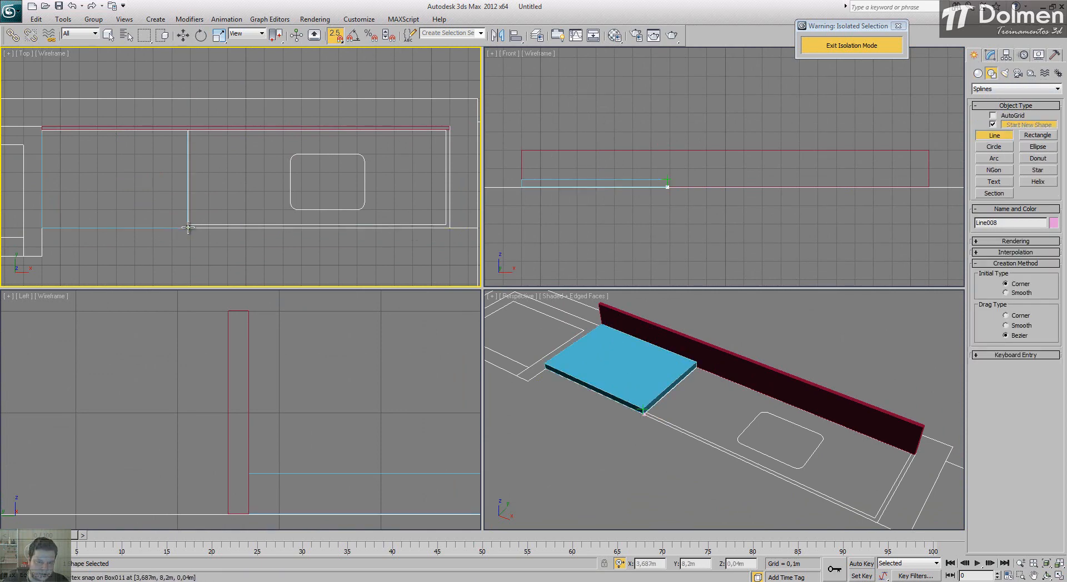
left_click(450, 228)
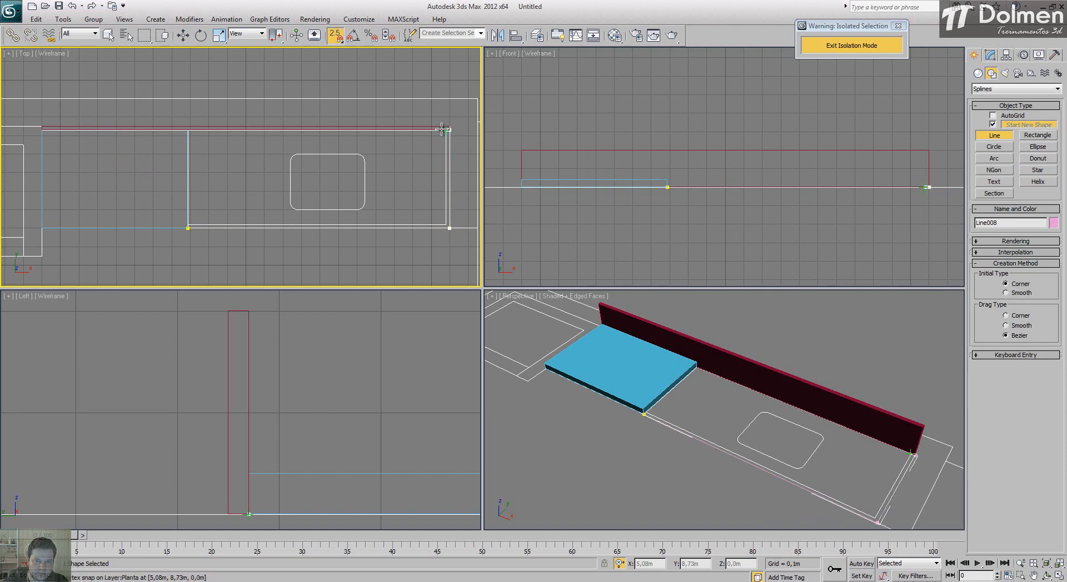
left_click(448, 130)
left_click(447, 224)
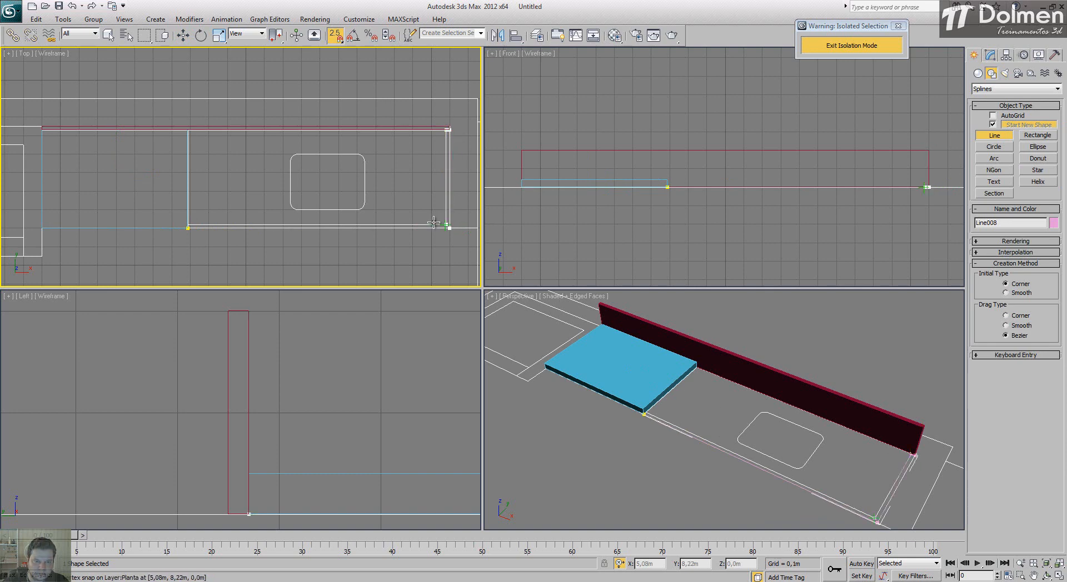
left_click(188, 228)
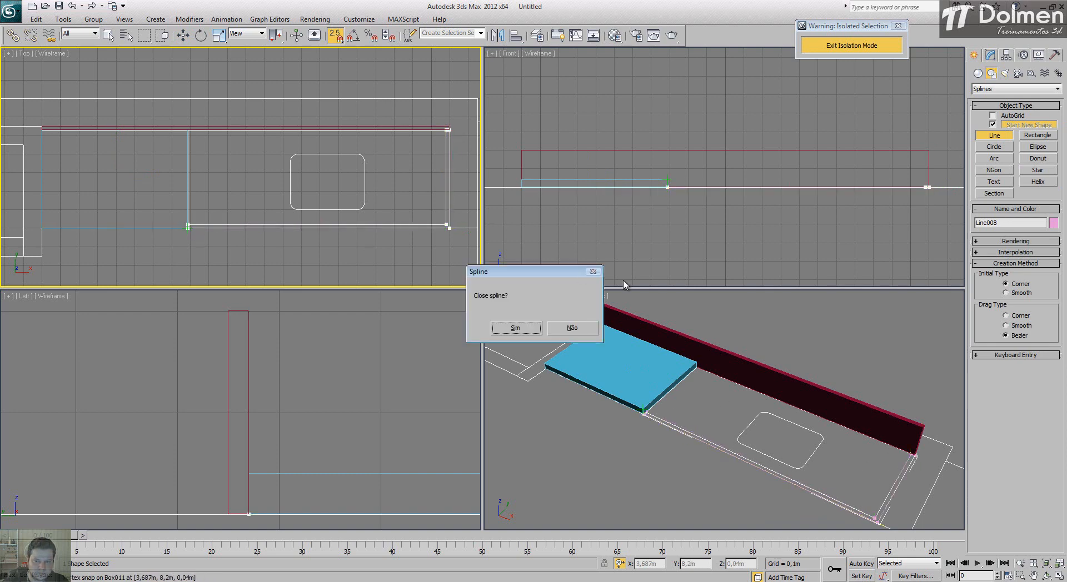
left_click(516, 329)
Step: Apply an Extrude modifier to the L-shaped border with an amount of 0,04 m
left_click(990, 55)
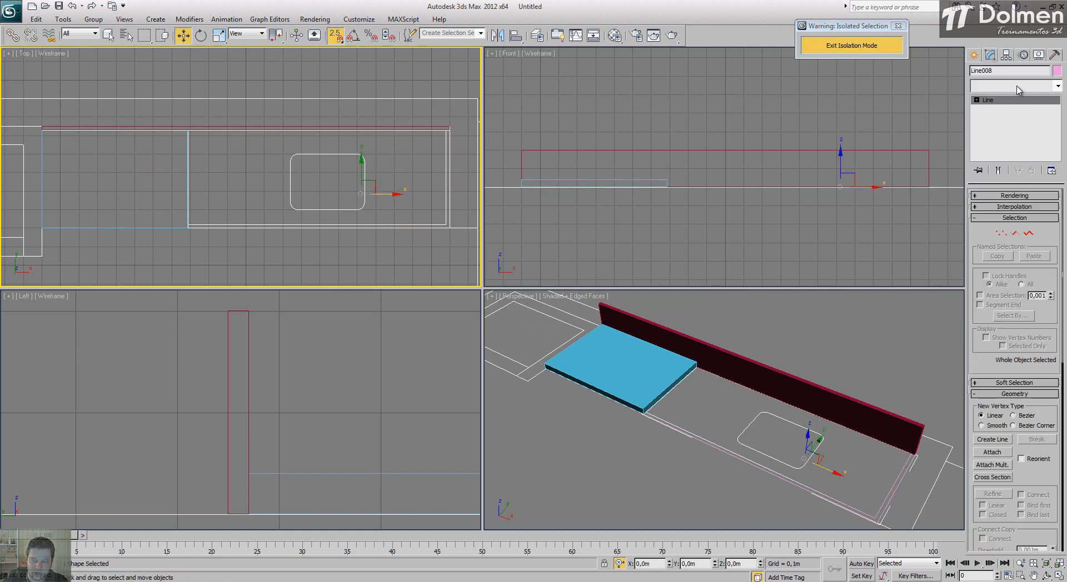
left_click(1019, 90)
key("e")
left_click(1001, 143)
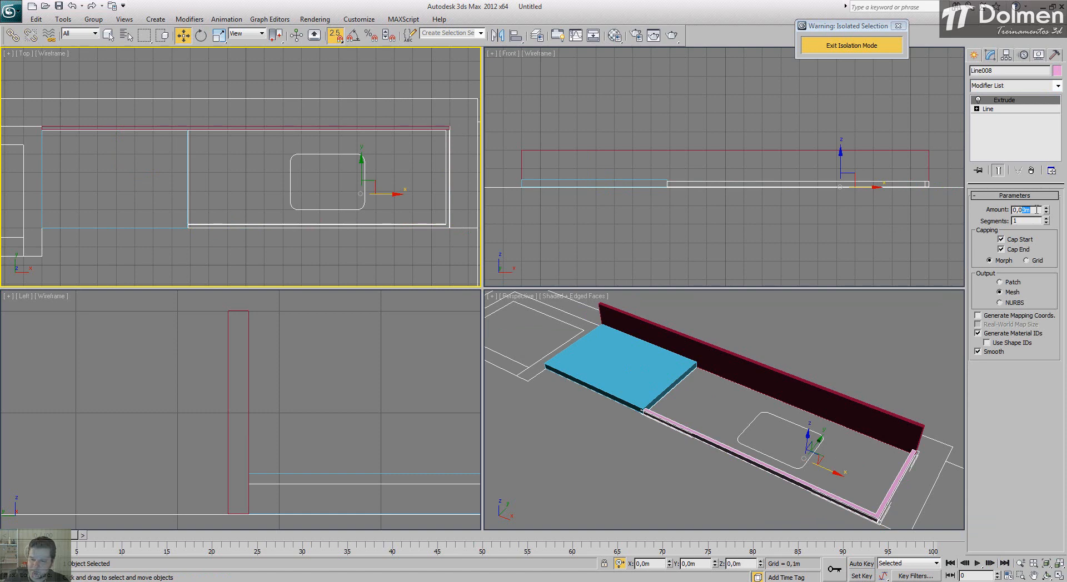
type("4")
key("Return")
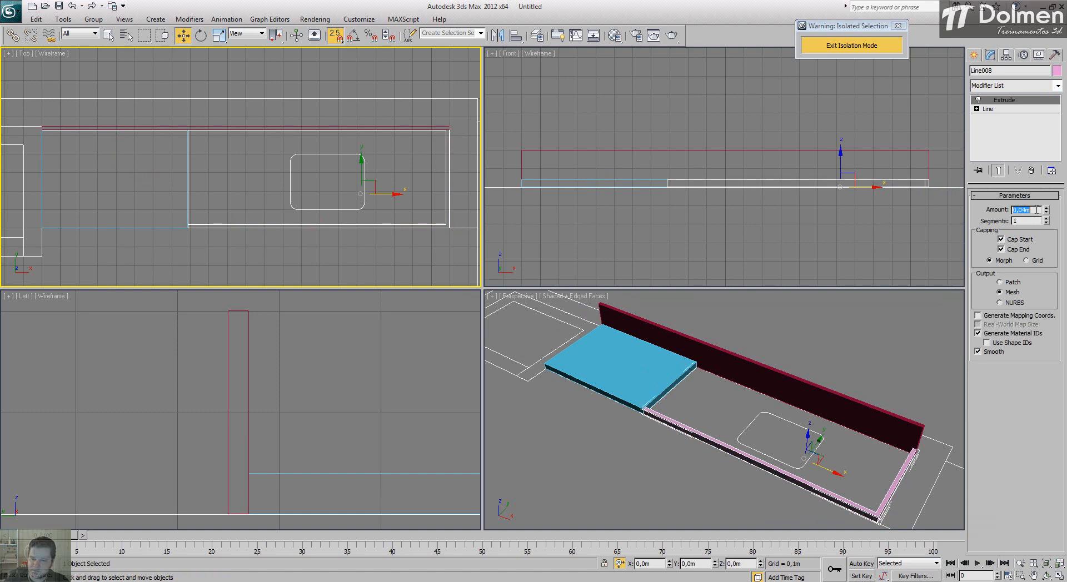
Step: Draw a rectangle snapped to the inner corners of the counter's sink section, 0,51 m long and 1,393 m wide
left_click(974, 55)
left_click(838, 344)
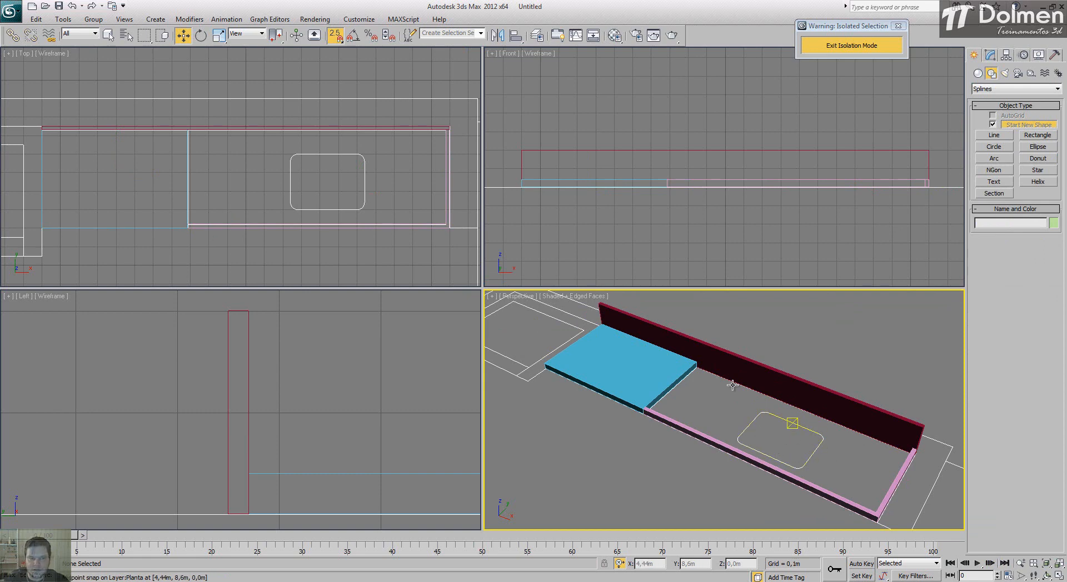
middle_click_drag(500, 222, 406, 206)
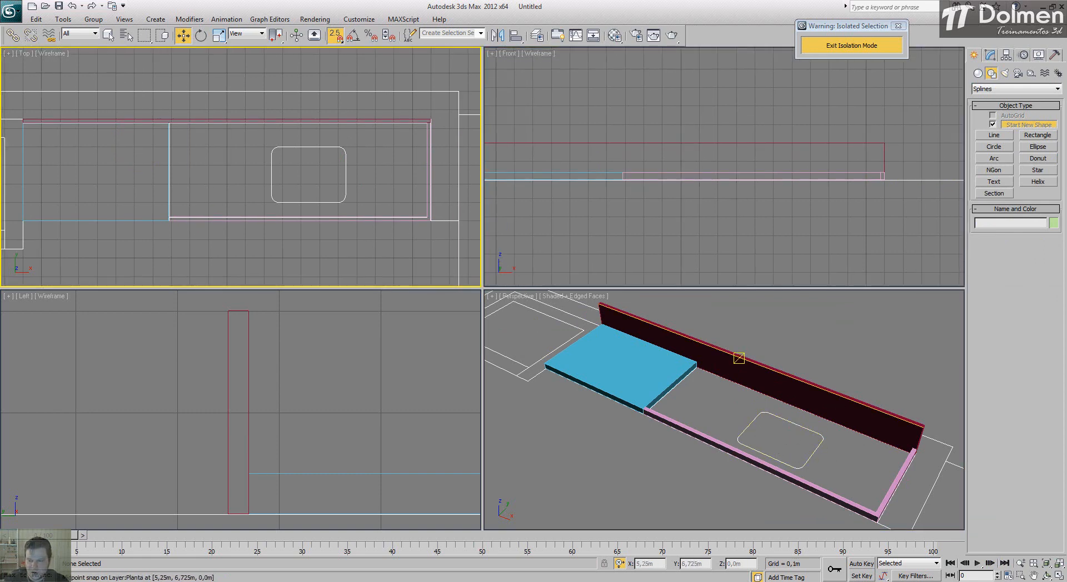
left_click(1059, 577)
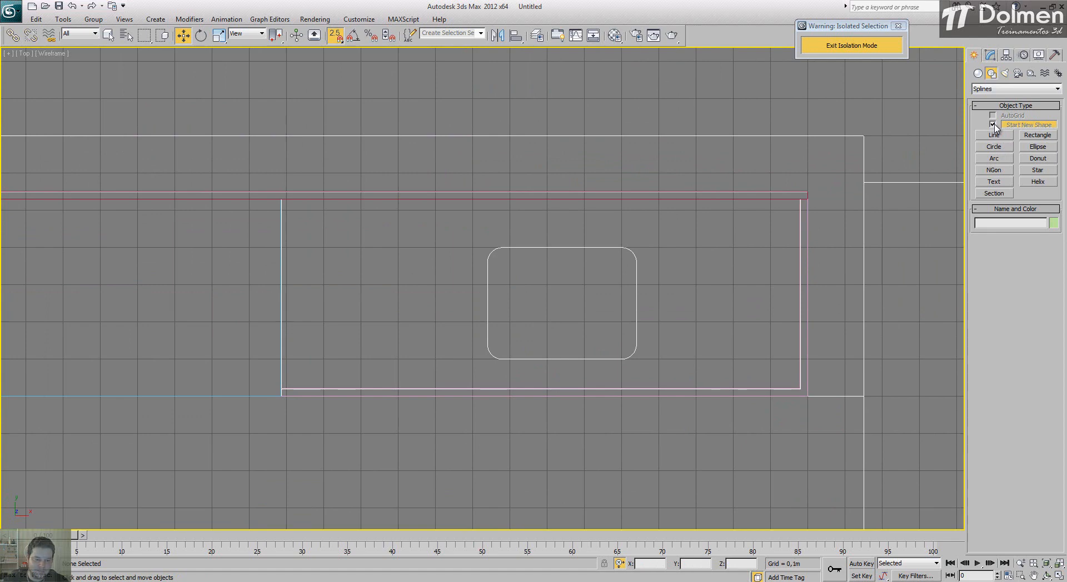
left_click(1026, 135)
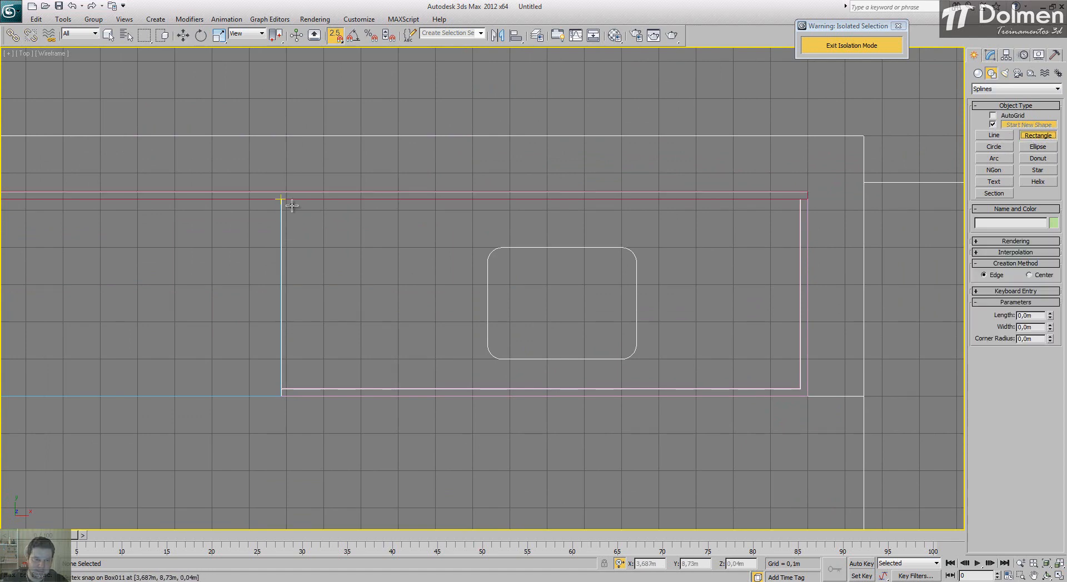
left_click_drag(288, 201, 799, 383)
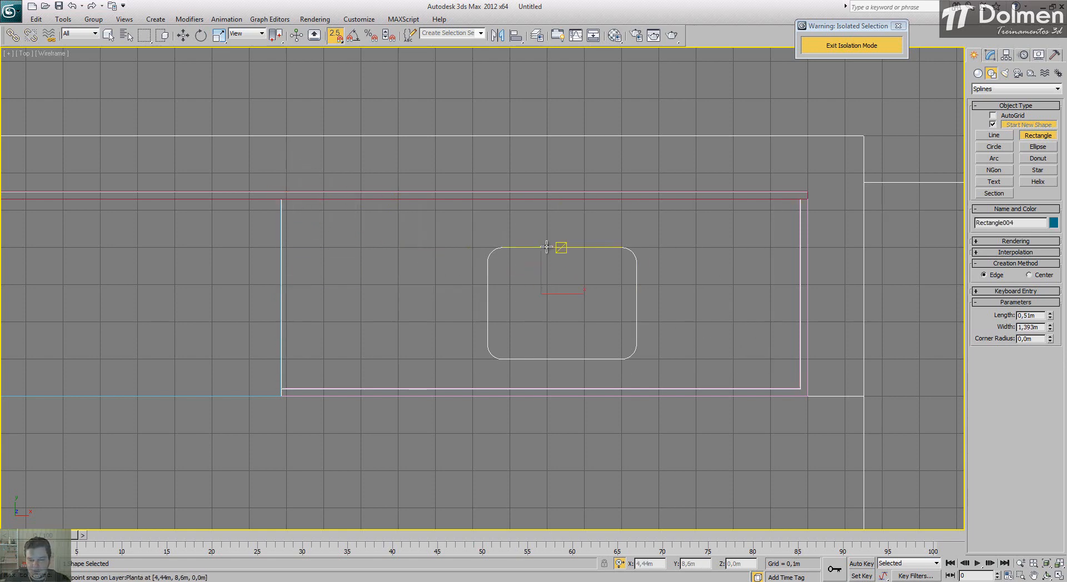
middle_click_drag(543, 248, 504, 237)
scroll(504, 237, "up", 2)
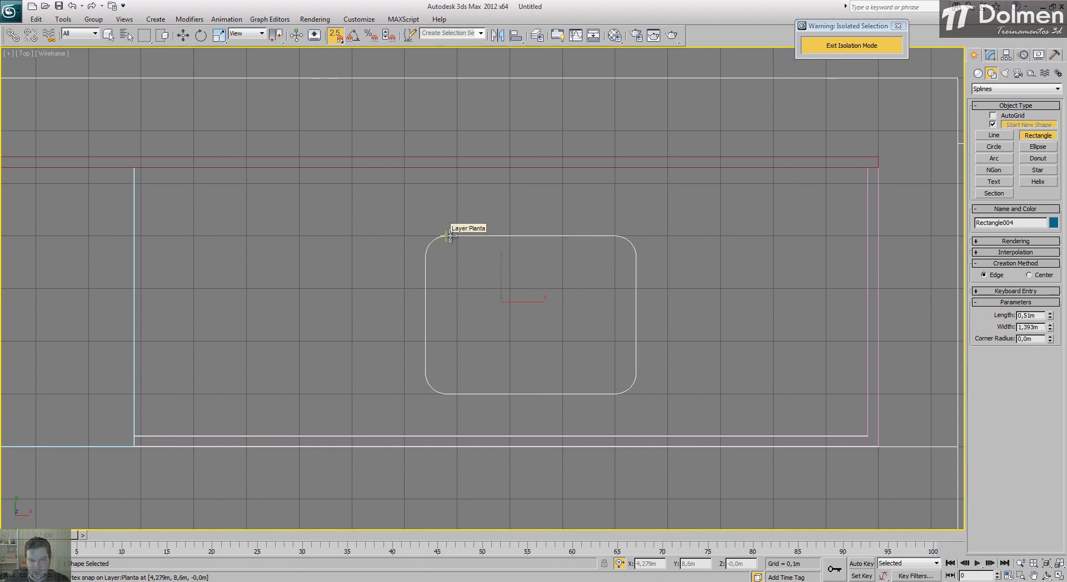
left_click_drag(449, 235, 479, 268)
key("w")
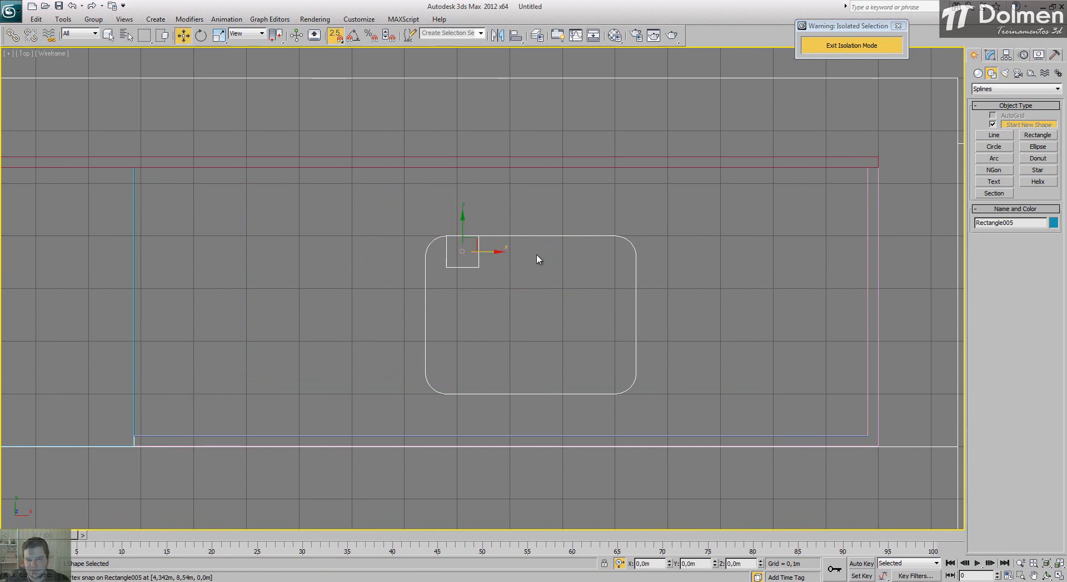
key("Delete")
Step: With Start New Shape off, draw a rectangle snapped to the sink outline, 0,3 m long, and set its width to 0,4 m
left_click(1038, 135)
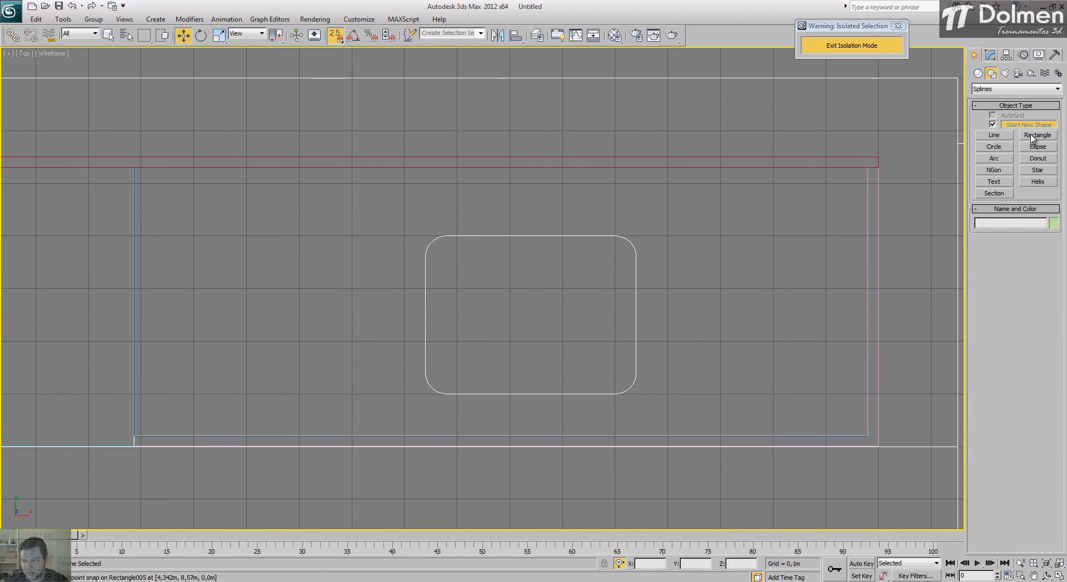
left_click(992, 123)
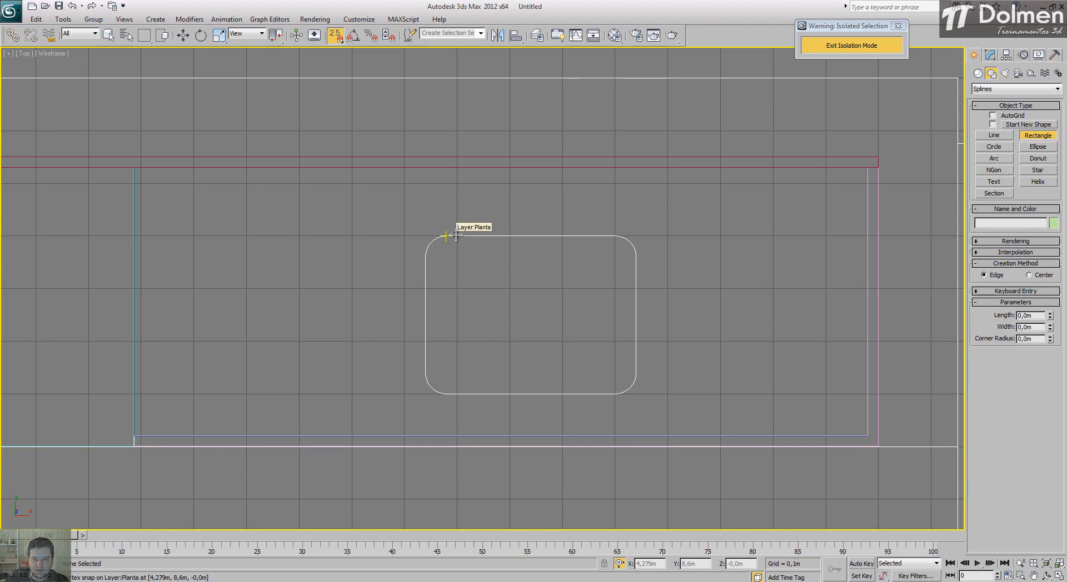
left_click_drag(455, 236, 604, 392)
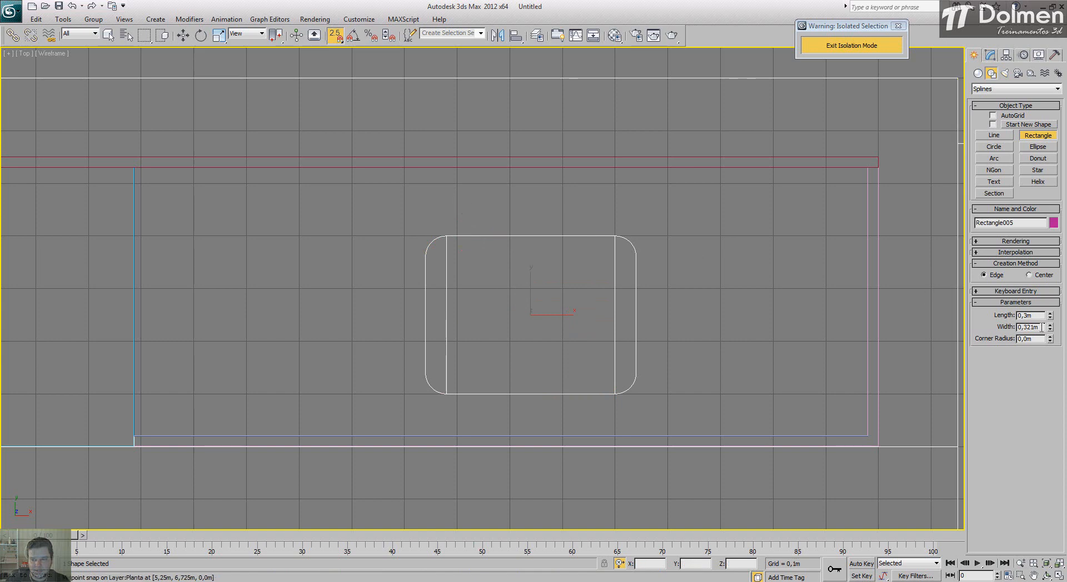
left_click_drag(1041, 327, 995, 349)
type("0,4")
key("Return")
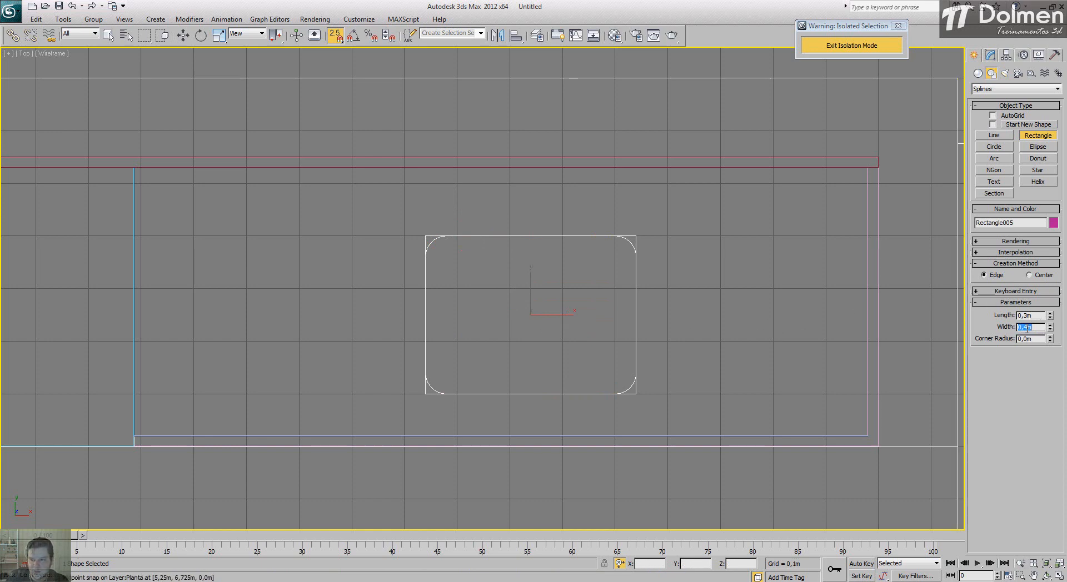
Step: Round the sink rectangle's corners to match the plan outline, with a corner radius of 0,039 m
left_click_drag(1050, 338, 992, 125)
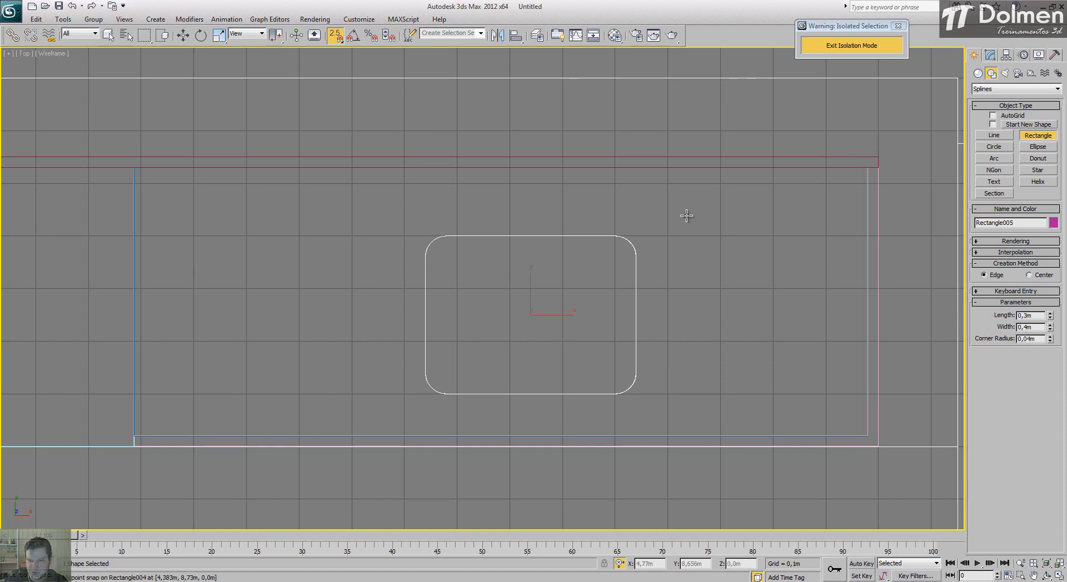
scroll(686, 216, "up", 8)
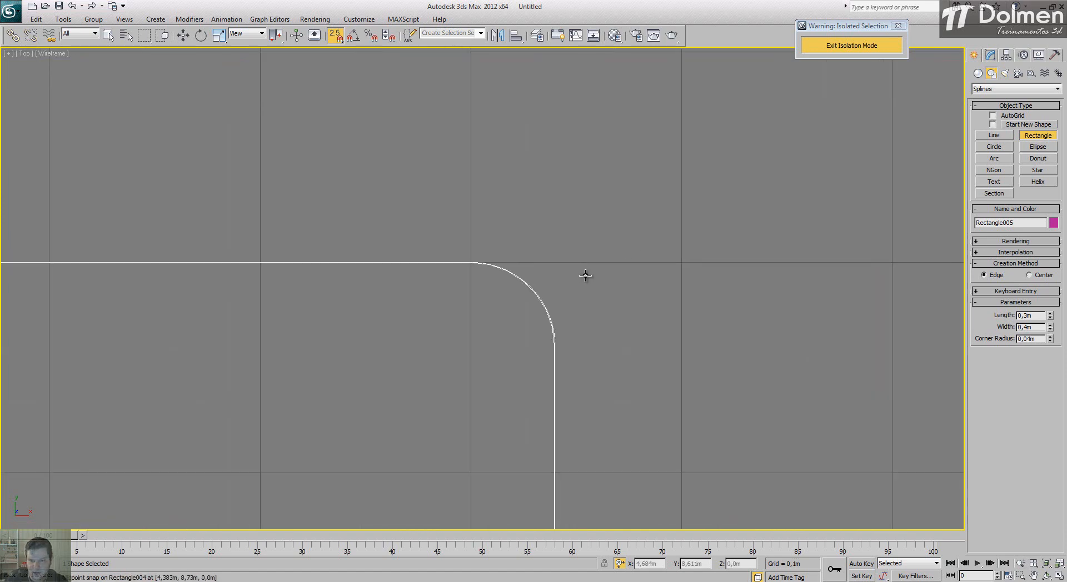
left_click(1050, 341)
left_click(1049, 341)
left_click(1051, 338)
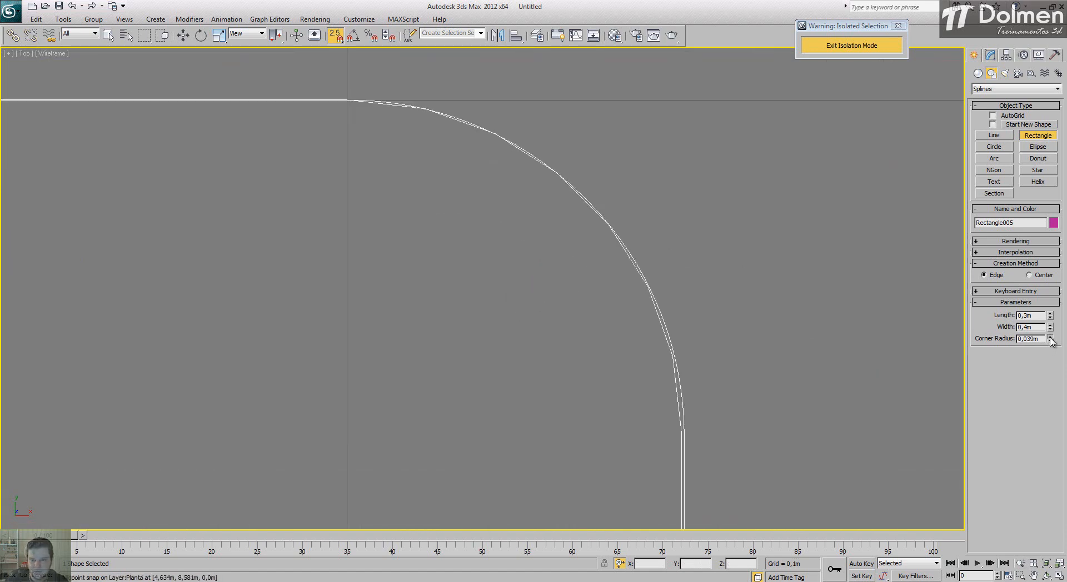
left_click(1051, 341)
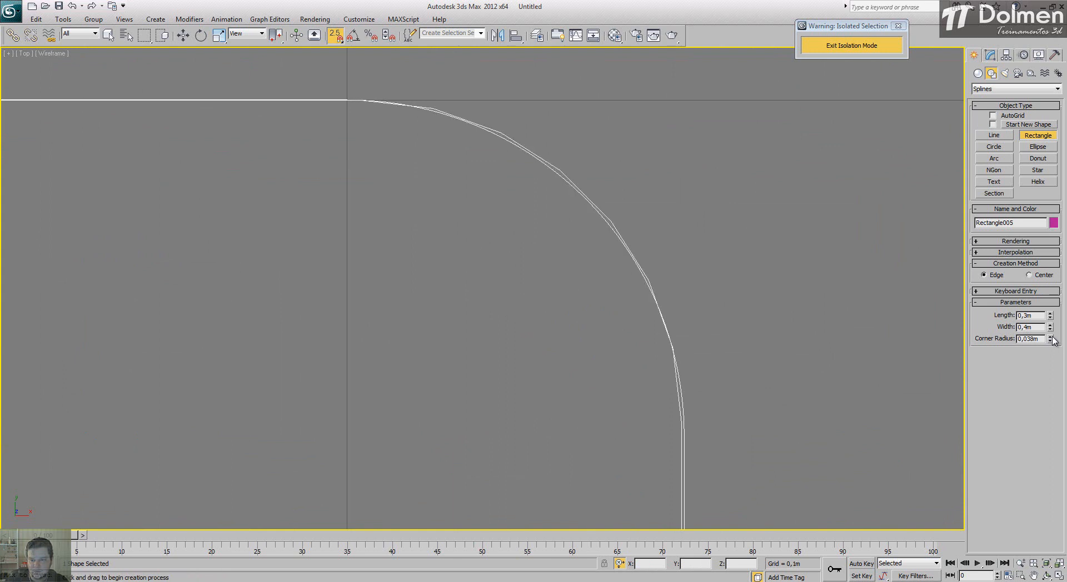
left_click(1050, 337)
scroll(678, 233, "down", 10)
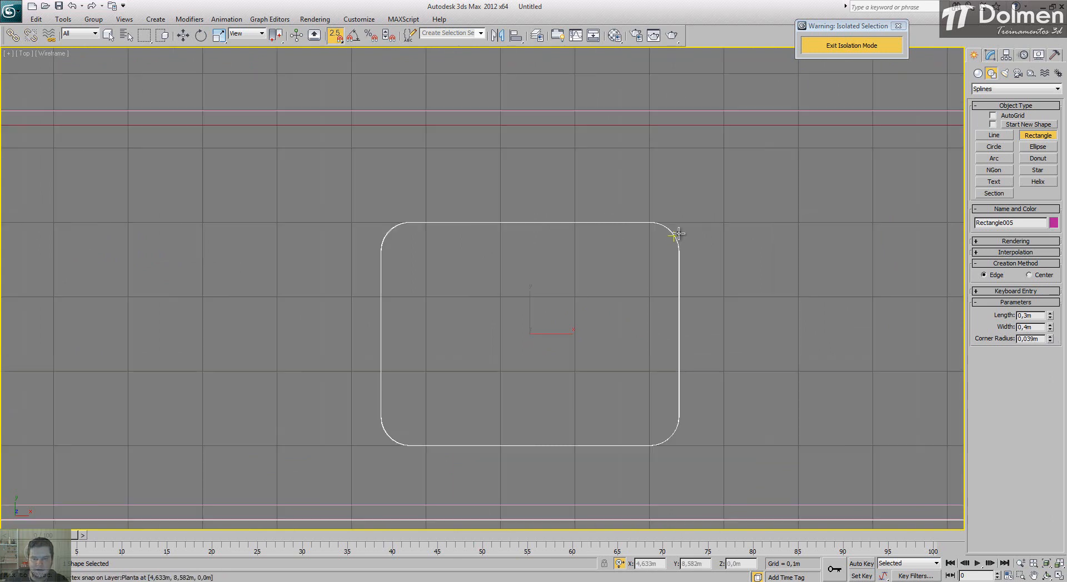
middle_click_drag(606, 263, 570, 200)
right_click(586, 183)
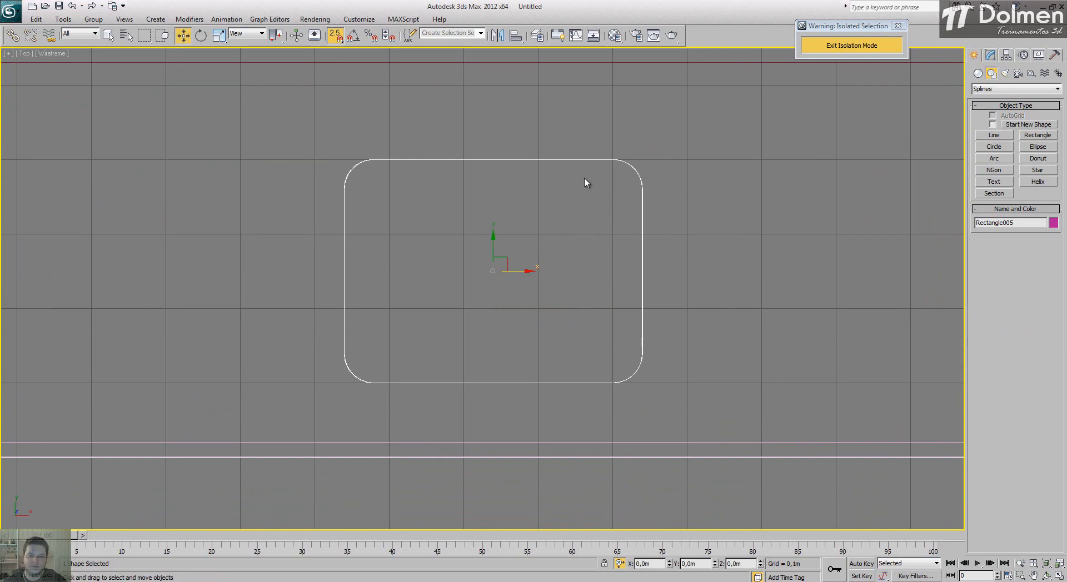
Step: Try an Extrude modifier with an amount of 0,04 m on the sink rectangle, and undo it
key("alt+w")
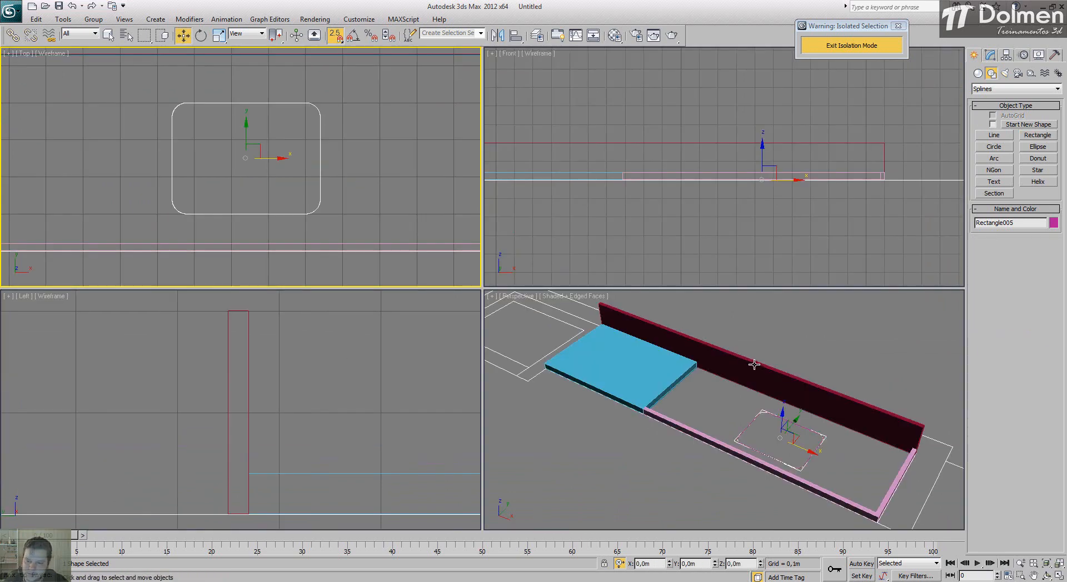
left_click(990, 55)
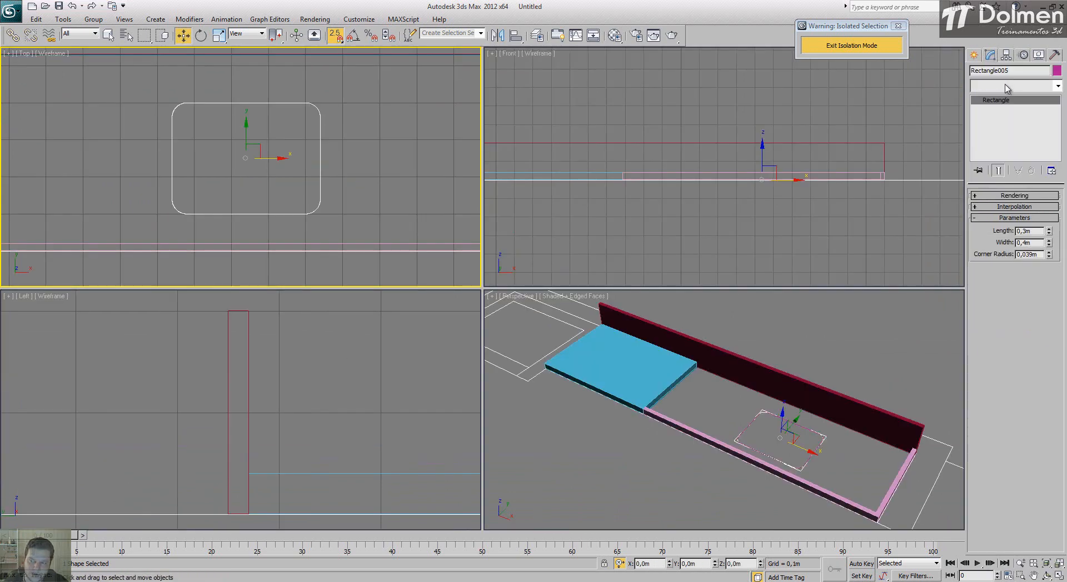
left_click(1007, 87)
key("e")
left_click(1001, 140)
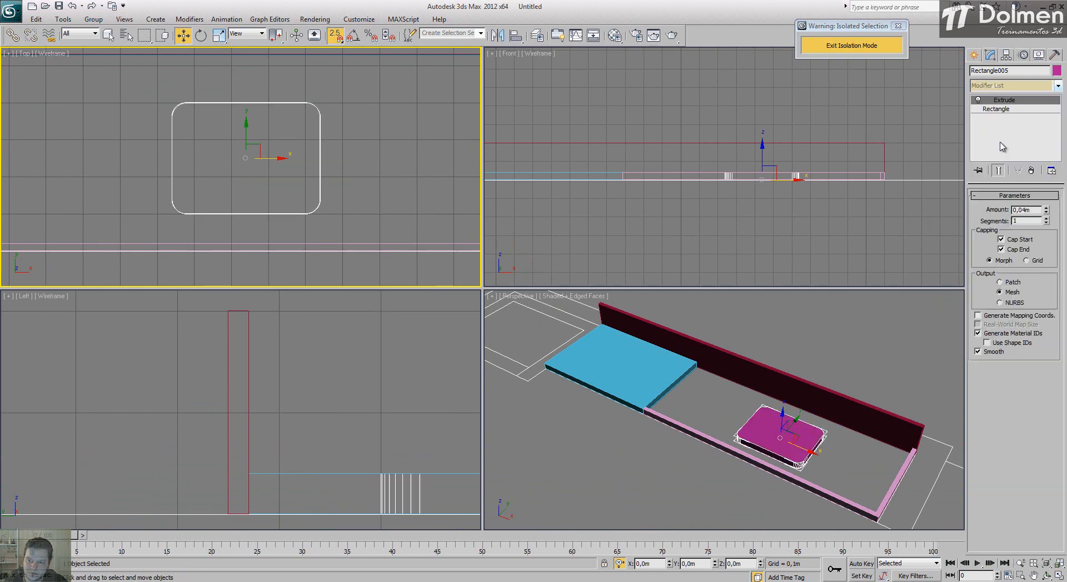
key("ctrl+z")
Step: Delete the rounded sink rectangle and the rectangle around the counter's sink section
left_click(973, 55)
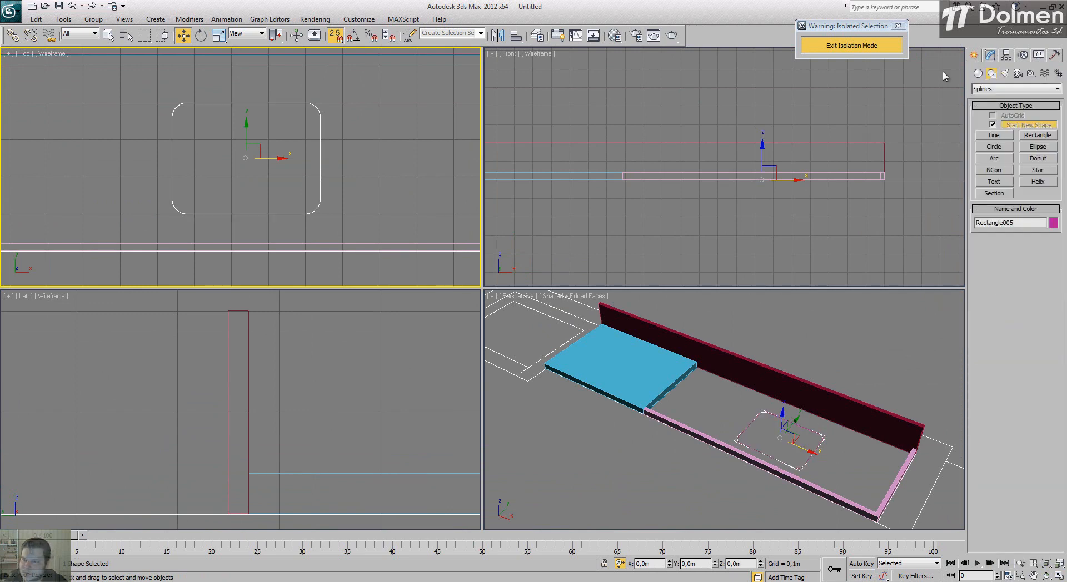
left_click(739, 92)
left_click(781, 420)
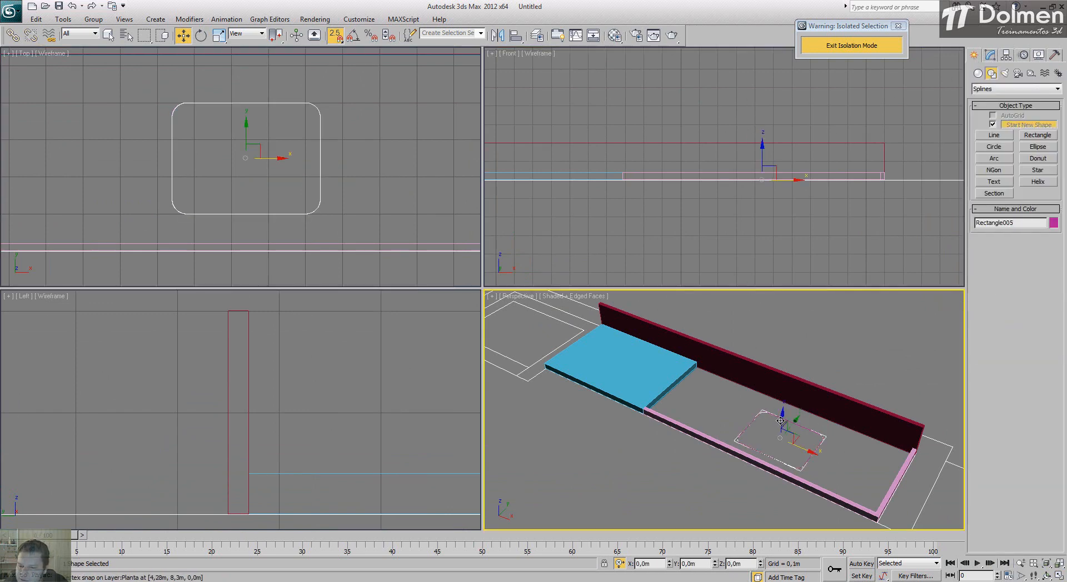
scroll(331, 107, "down", 4)
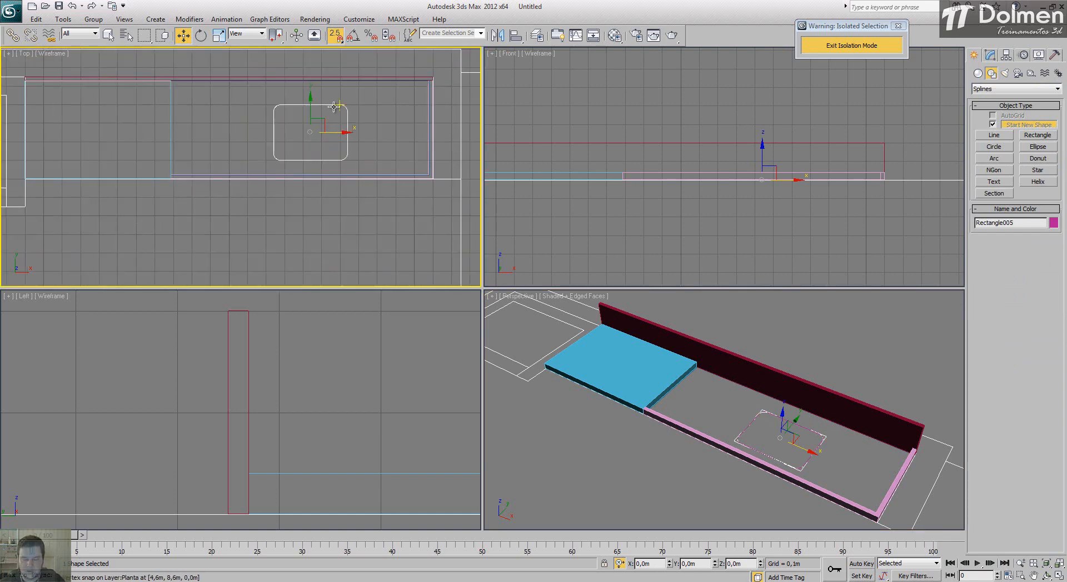
left_click(332, 106)
left_click(329, 105)
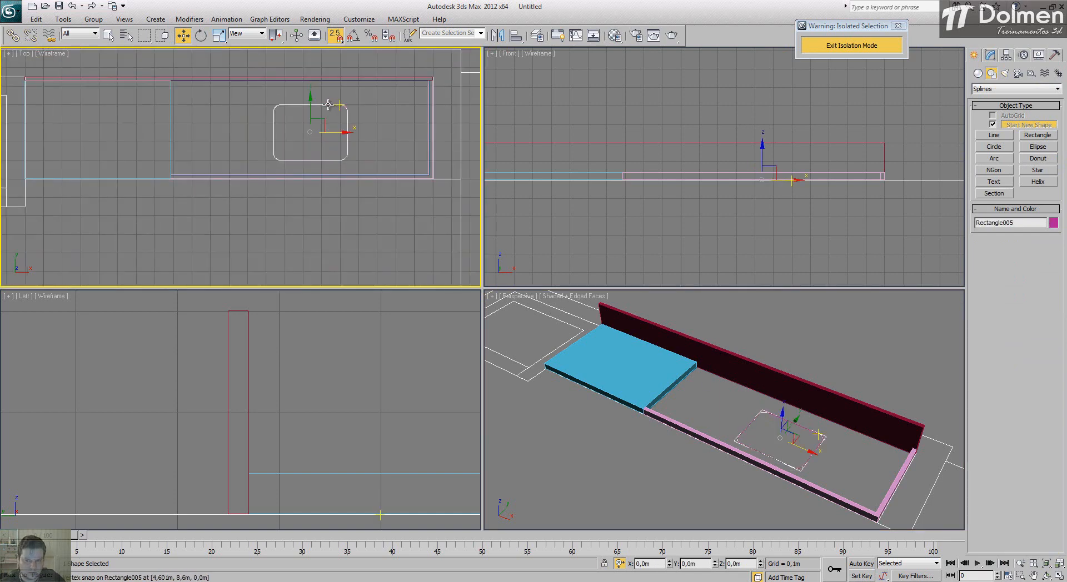
key("Delete")
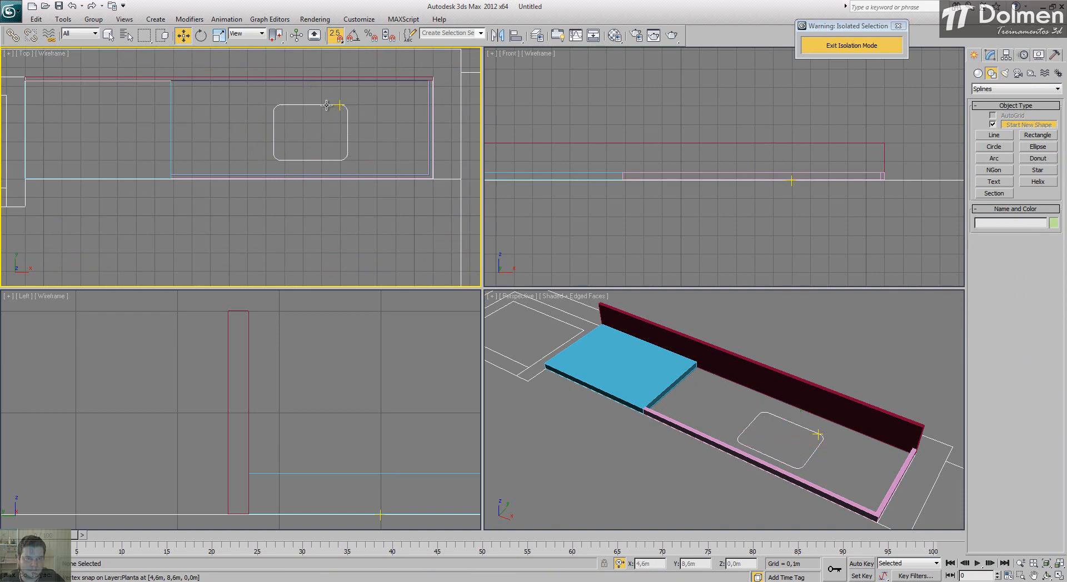
left_click(328, 105)
left_click(326, 105)
key("Delete")
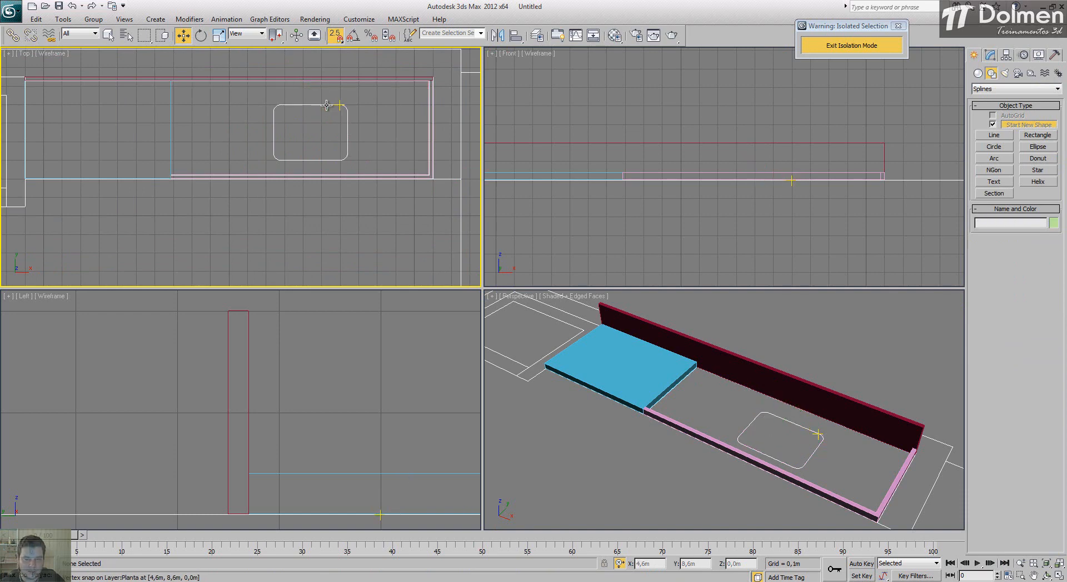
left_click(326, 106)
left_click(645, 405)
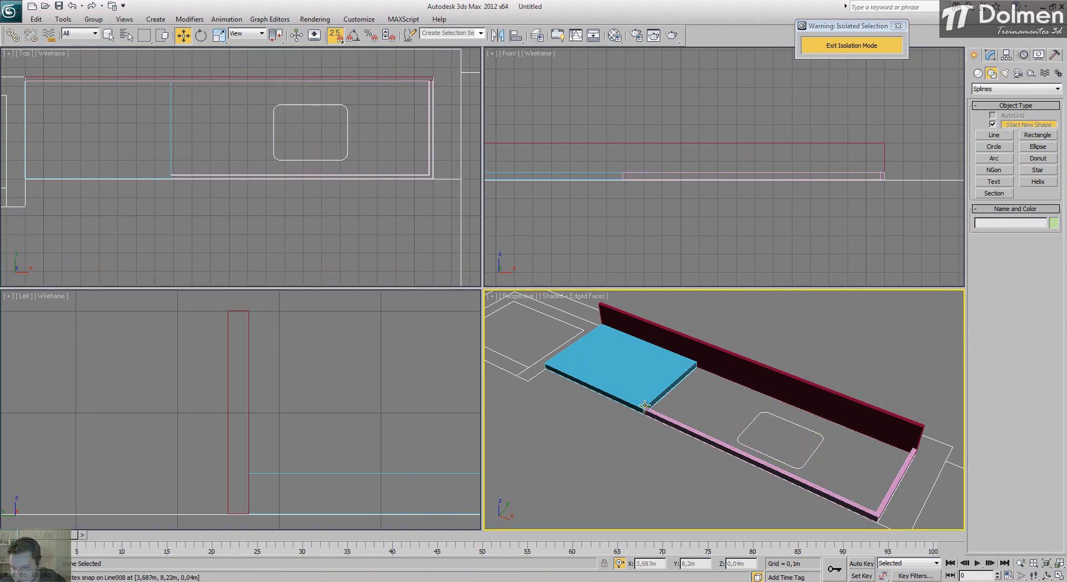
Step: Draw a new rectangle snapped to the inner corners of the counter's sink section, 0,51 m long and 1,393 m wide
middle_click_drag(331, 134, 310, 135)
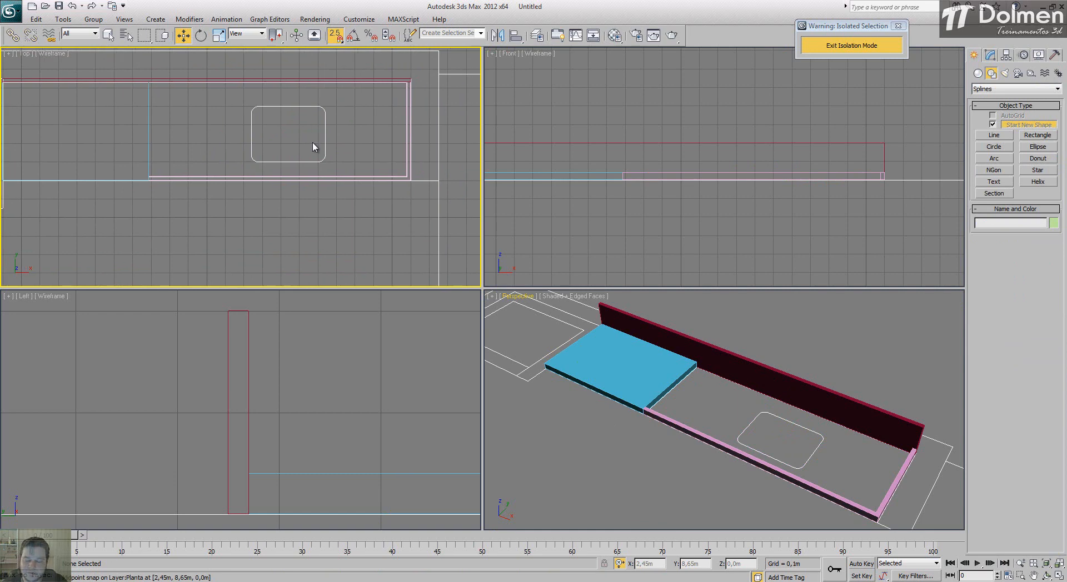
left_click(1059, 577)
left_click(1034, 137)
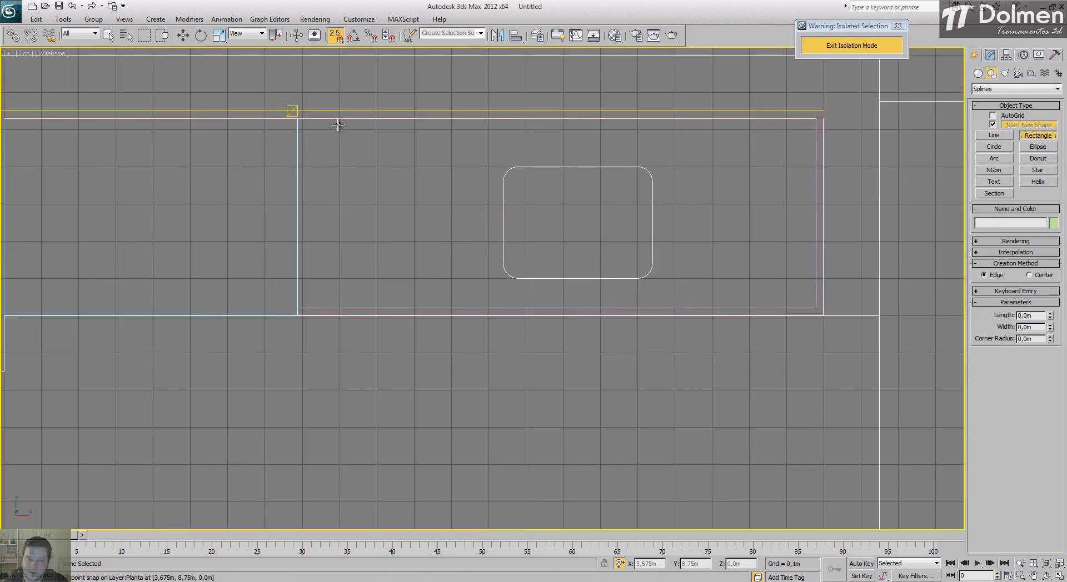
left_click_drag(297, 119, 817, 309)
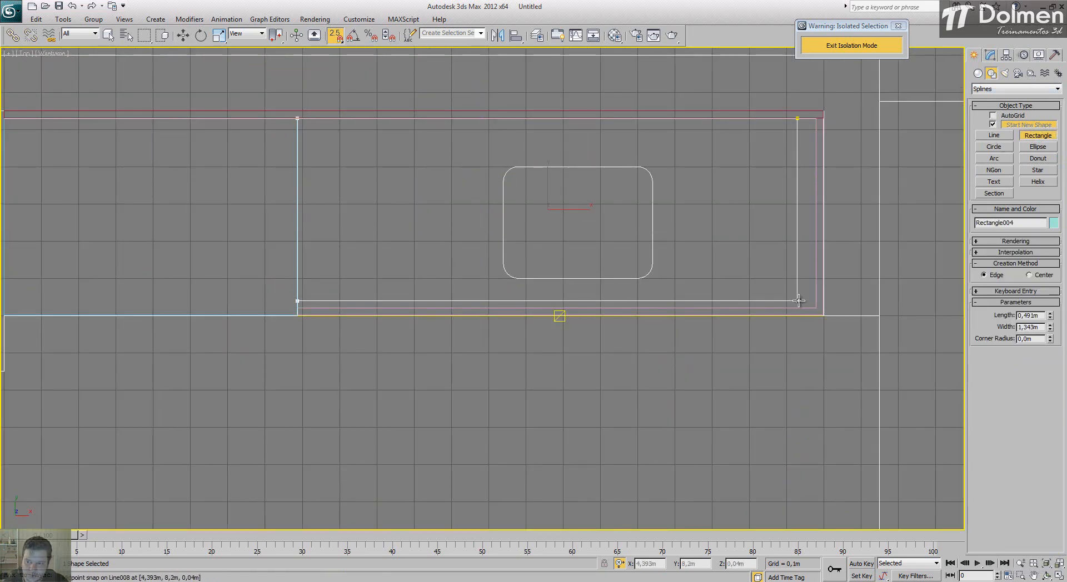
Step: With Start New Shape off, add a 0,3 m long rectangle over the sink outline to the same shape and set its width to 0,4 m
left_click(993, 125)
left_click(520, 163)
left_click_drag(519, 163, 638, 278)
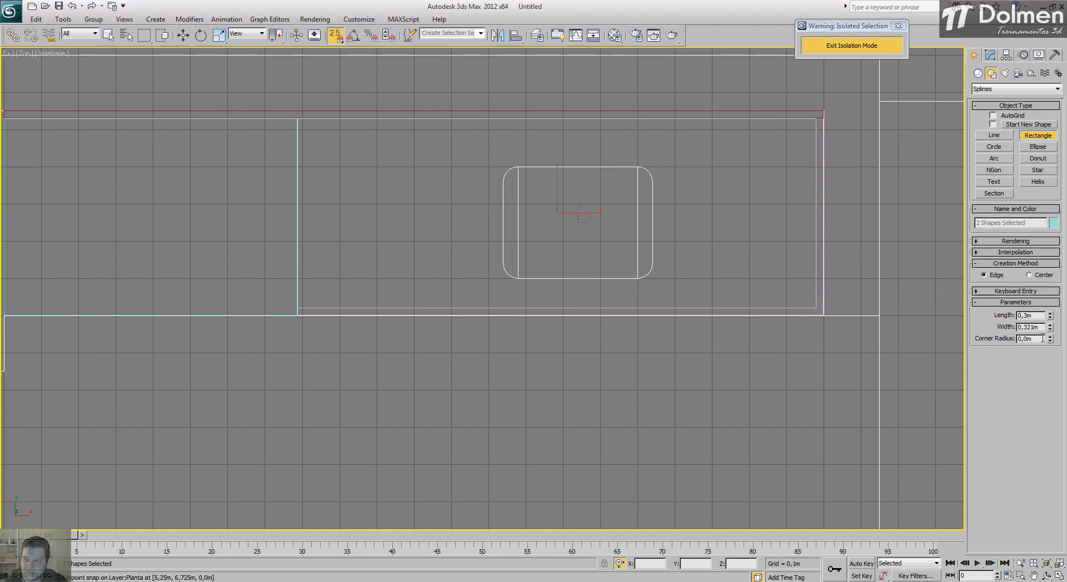
left_click_drag(1024, 328, 1039, 329)
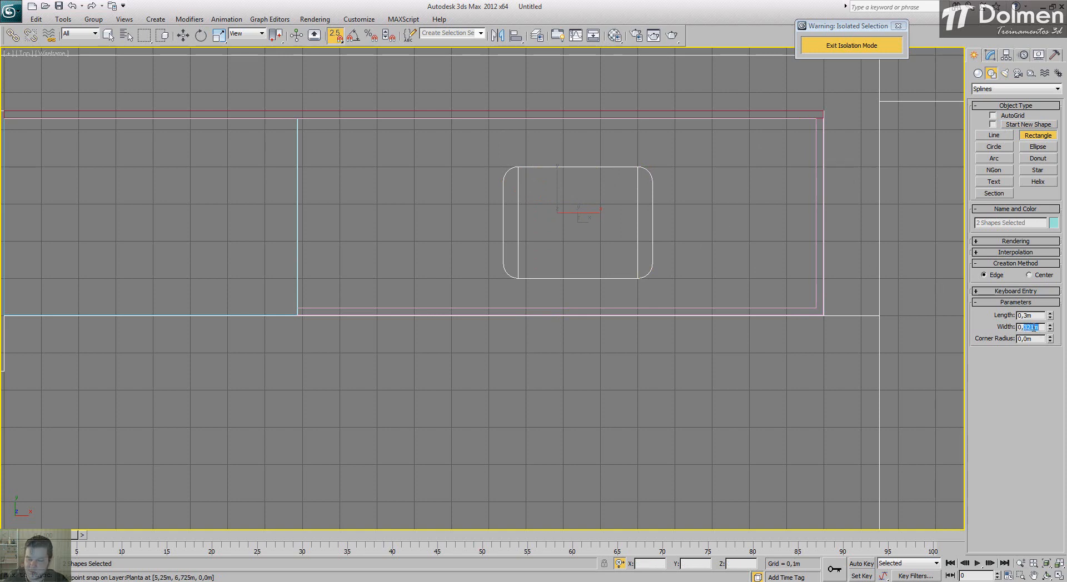
type("4")
key("Return")
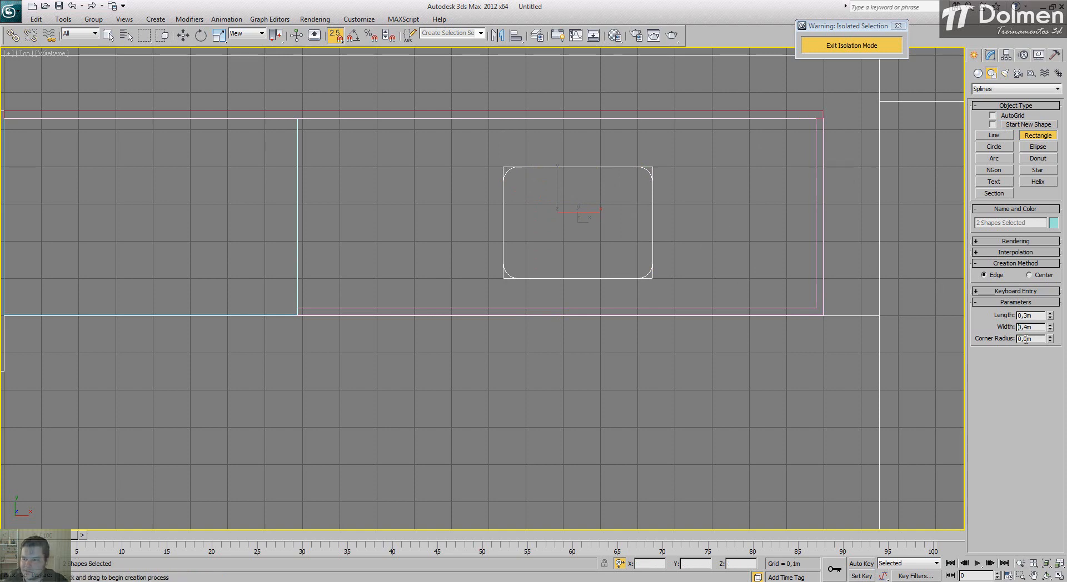
Step: Set the sink rectangle's corner radius to 0,039 m and finish the combined shape
left_click(1026, 339)
type("39")
key("Return")
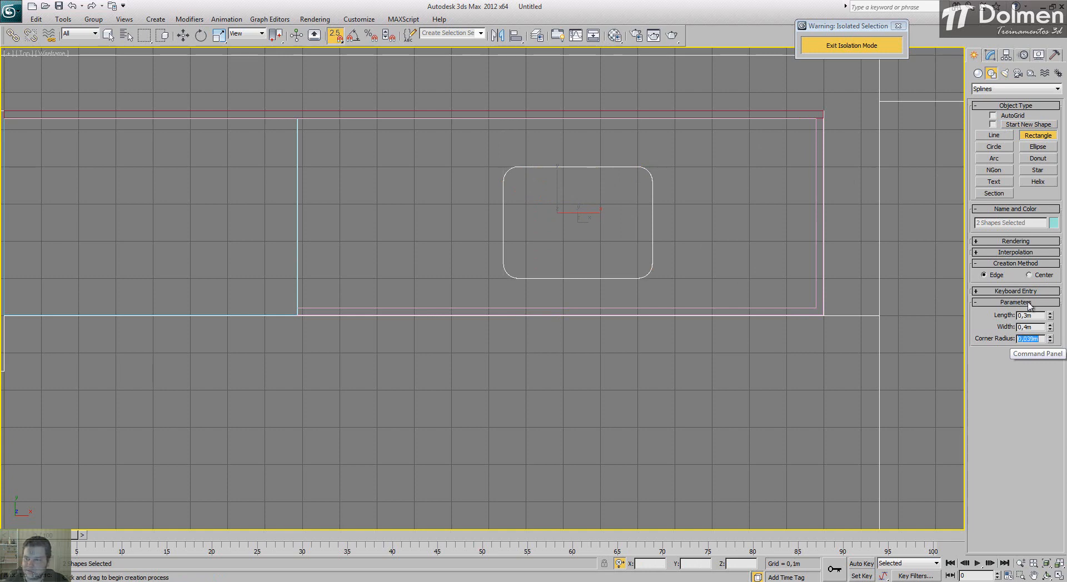
key("w")
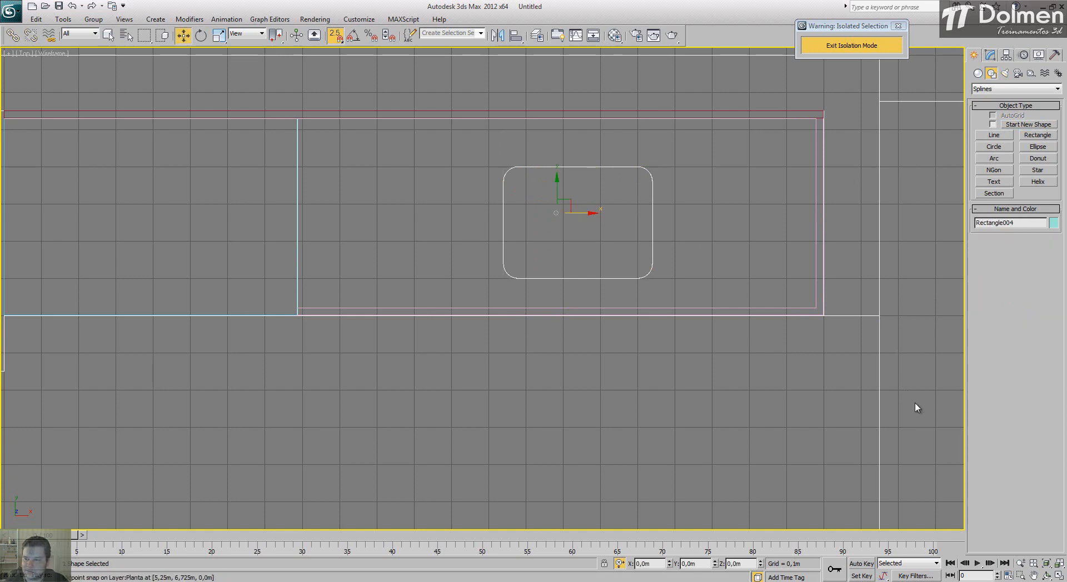
Step: Extrude the combined sink-section shape with its rounded cutout by 0,02 m
left_click(1058, 576)
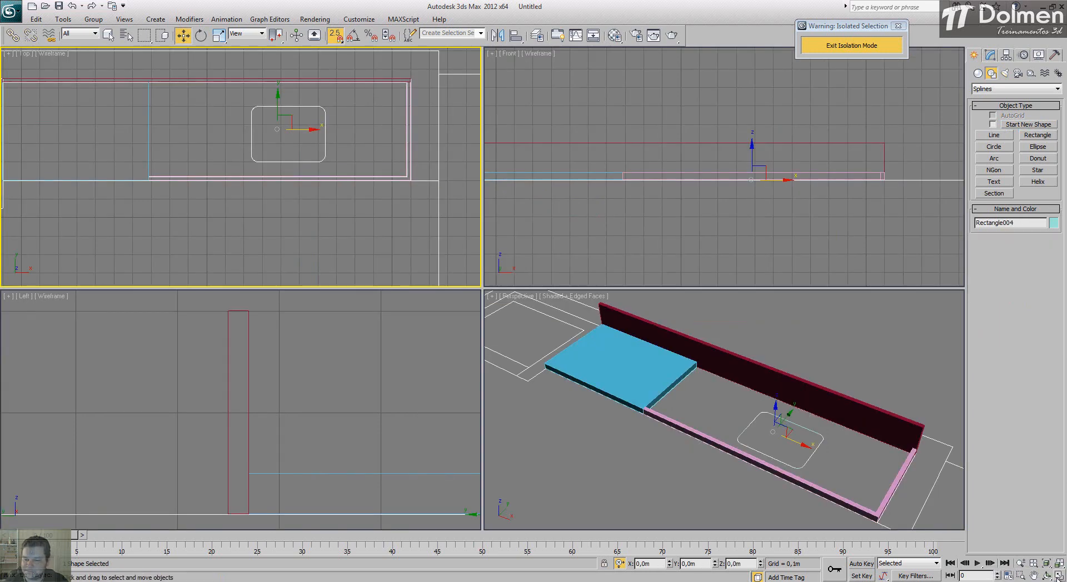
left_click(989, 54)
left_click(1014, 85)
scroll(1007, 222, "down", 12)
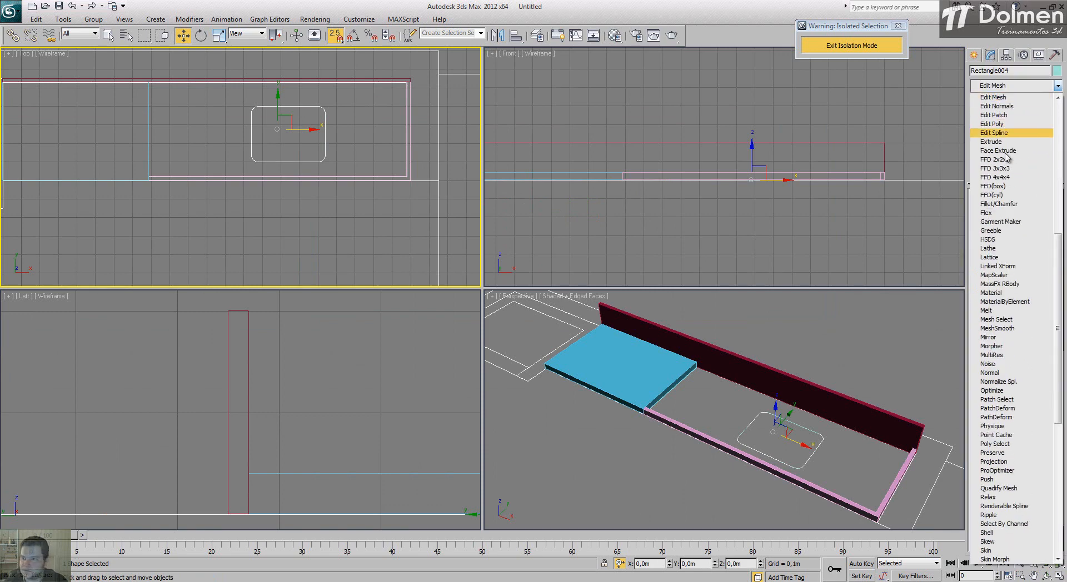
left_click(1000, 142)
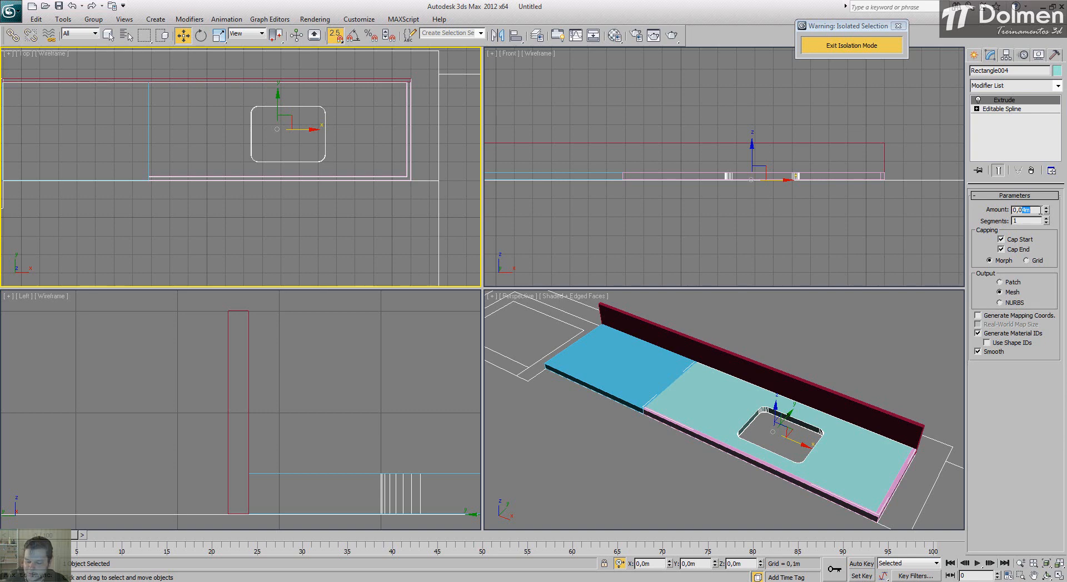
type("2")
key("Return")
Step: Turn snapping off and convert the counter's backsplash box to an Editable Poly
right_click(885, 331)
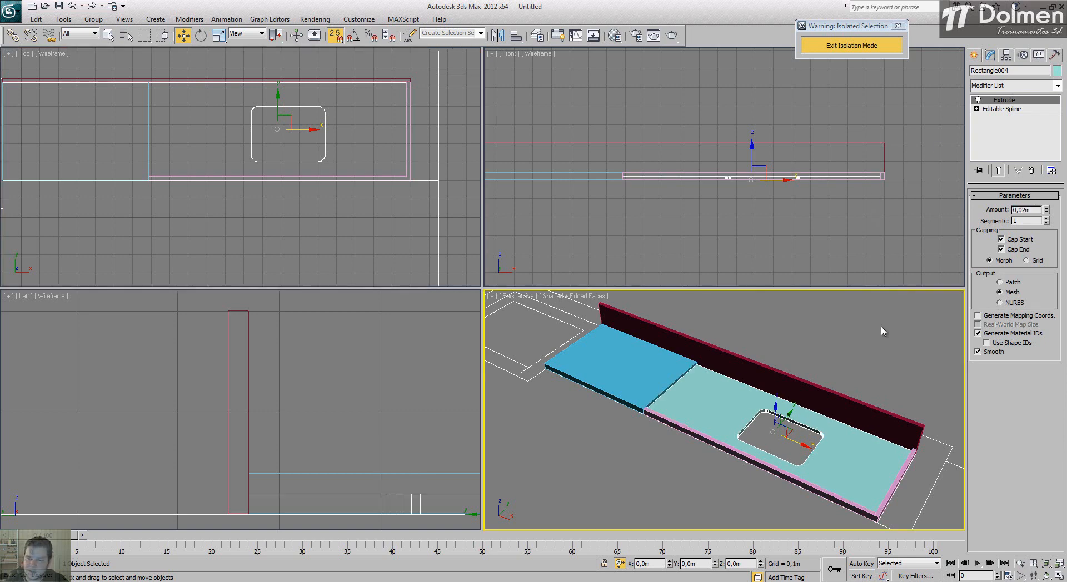
left_click(1059, 576)
scroll(572, 408, "down", 3)
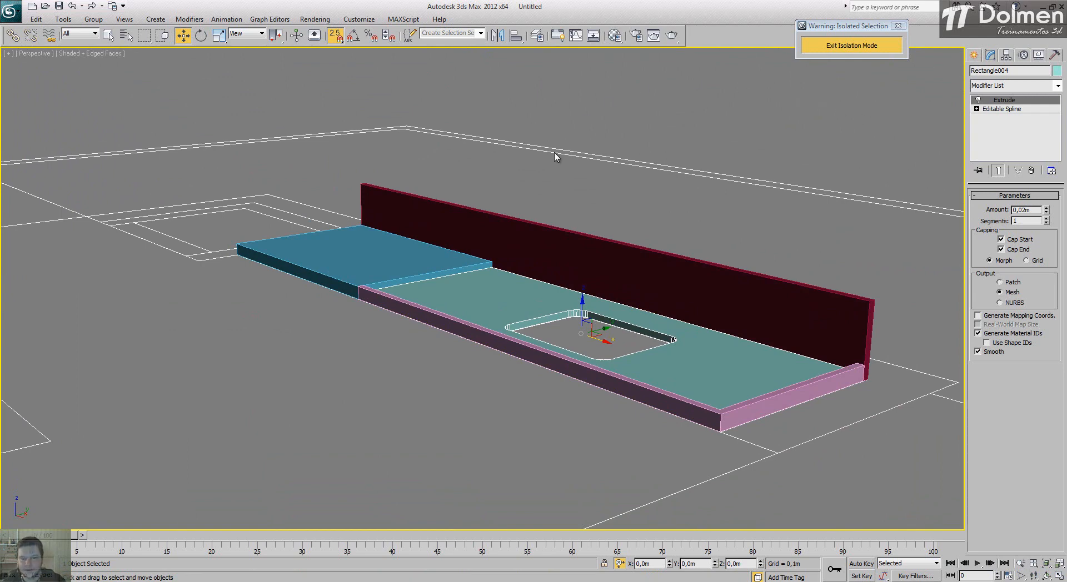
scroll(536, 294, "up", 1)
scroll(537, 294, "up", 3)
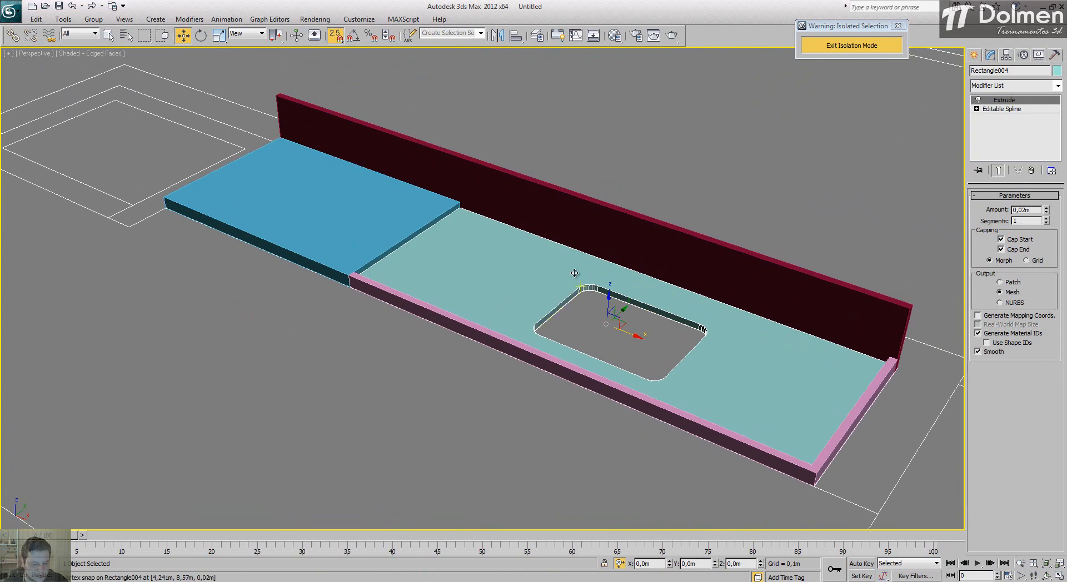
key("s")
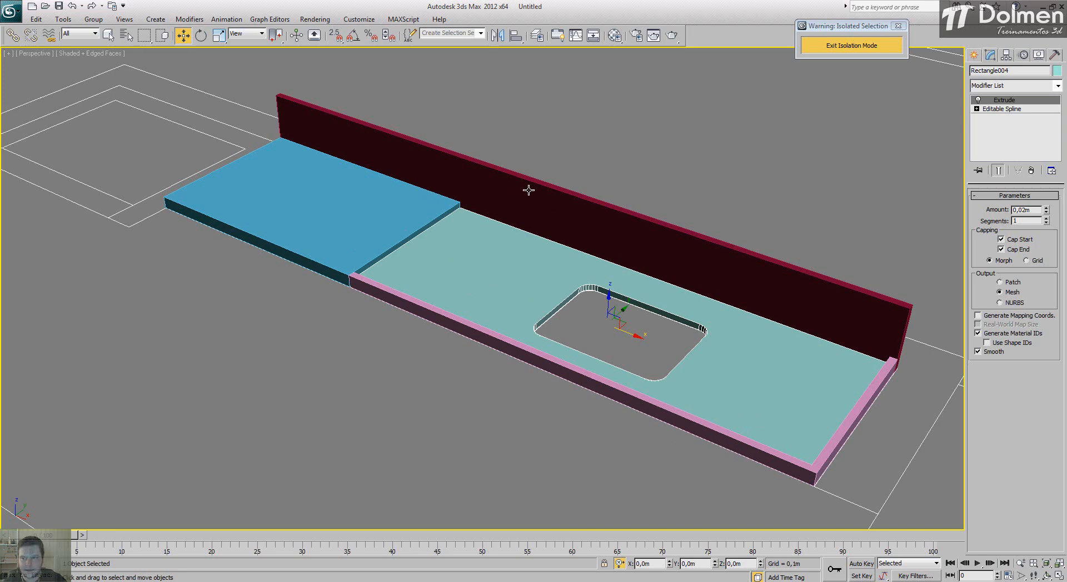
left_click(446, 176)
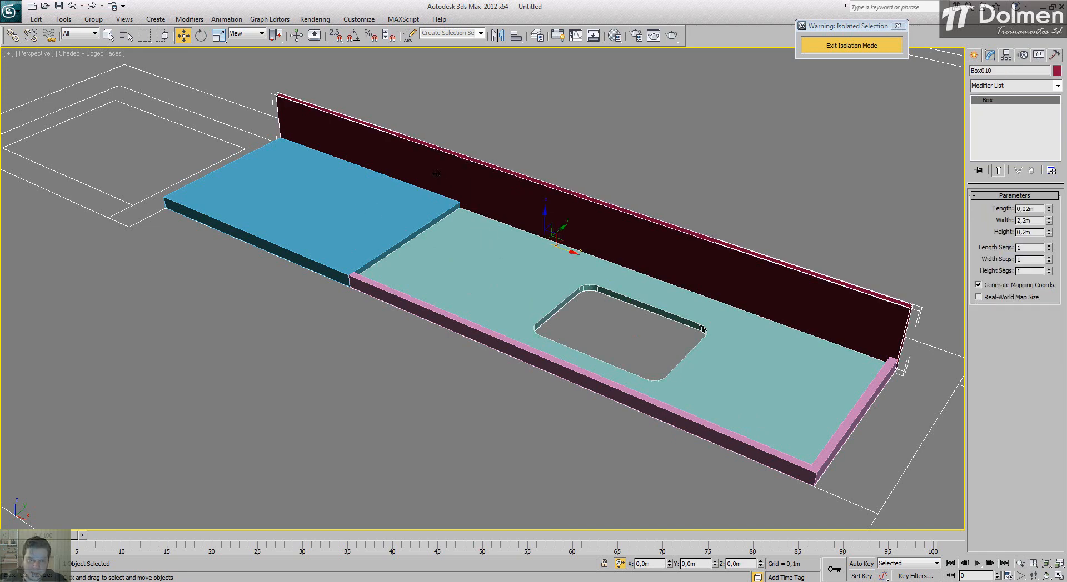
right_click(434, 173)
mouse_move(493, 277)
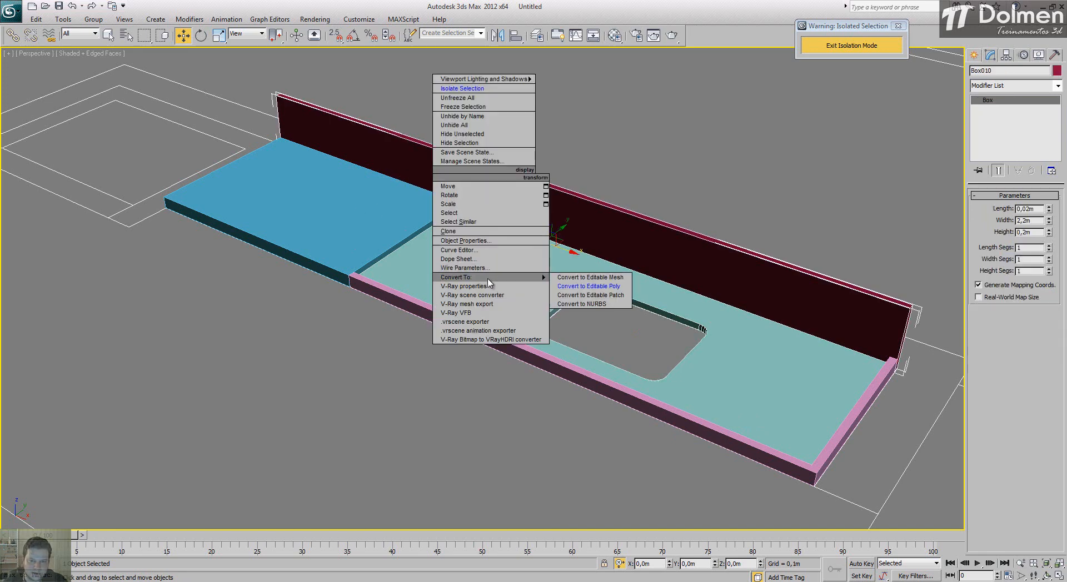
left_click(556, 287)
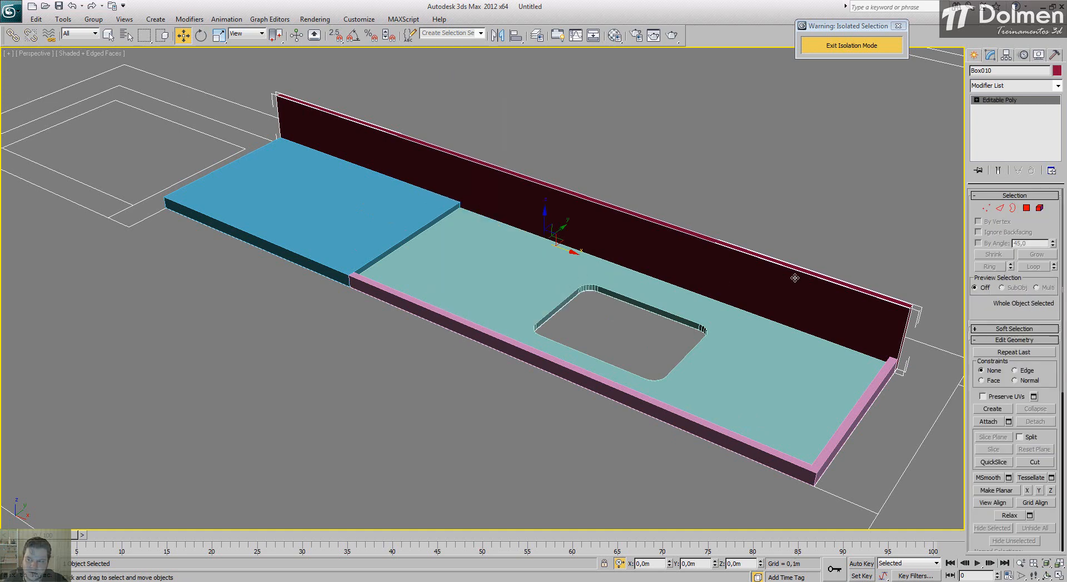
Step: Attach the raised counter slab, the sink section and the front border strip to the backsplash
left_click(990, 423)
left_click(404, 202)
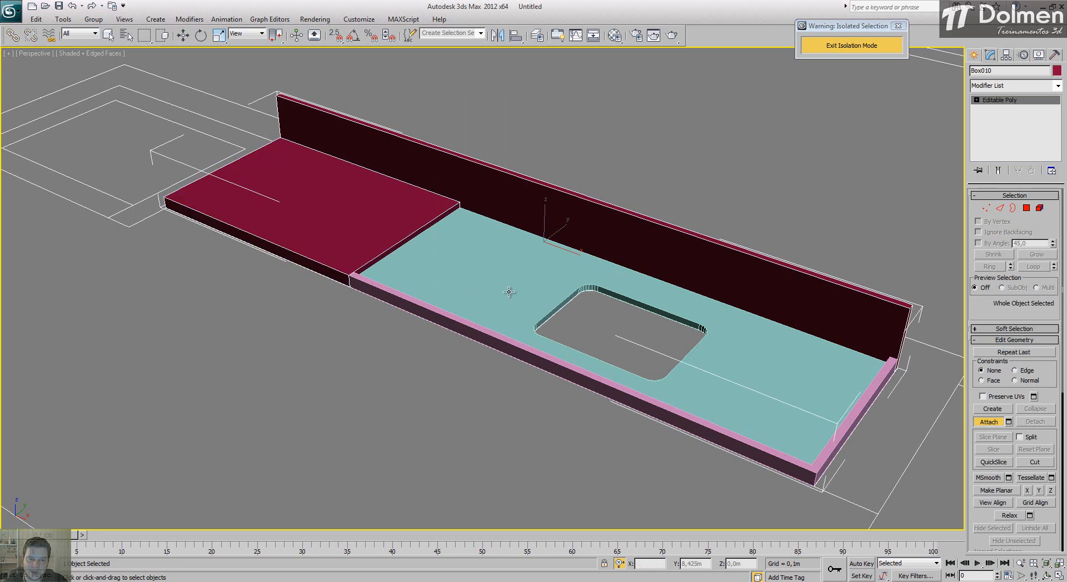
left_click(509, 291)
left_click(427, 306)
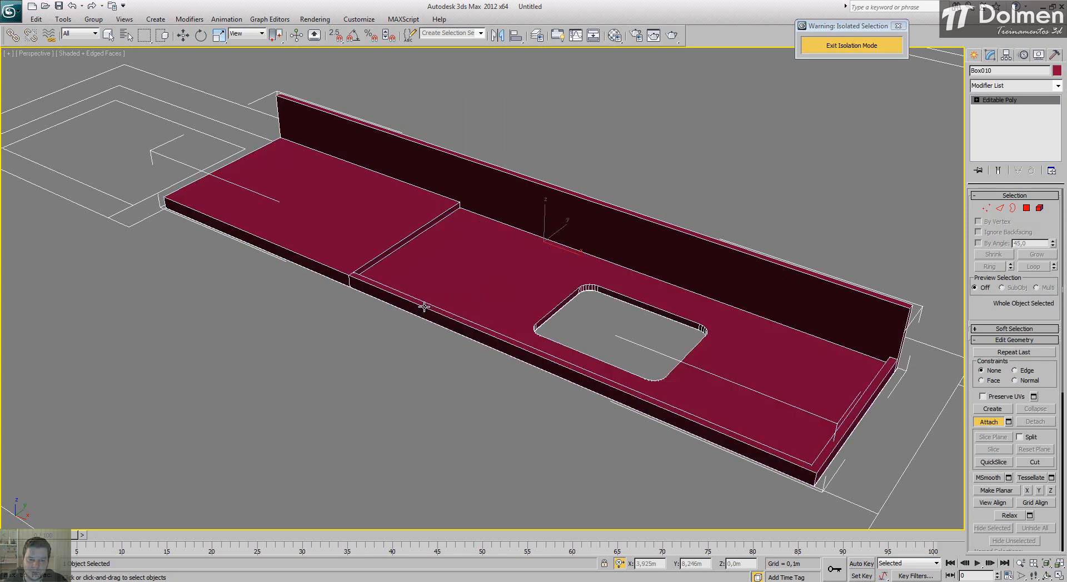
key("w")
Step: Chamfer the two upper front edges of the counter with an amount of 0,005 m and 21 segments
scroll(634, 183, "down", 6)
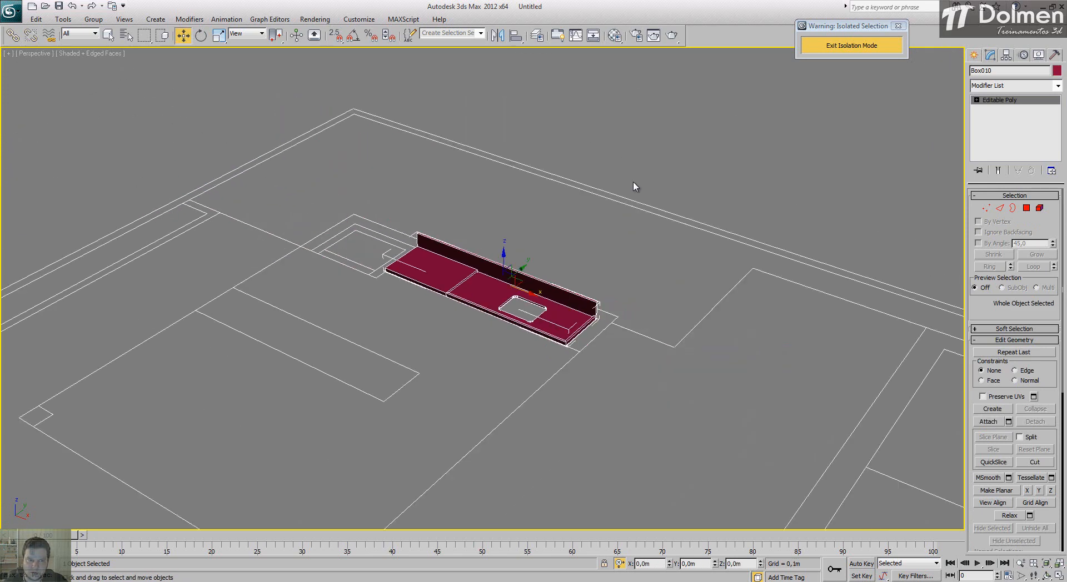
left_click(653, 152)
scroll(502, 272, "up", 8)
left_click(338, 245)
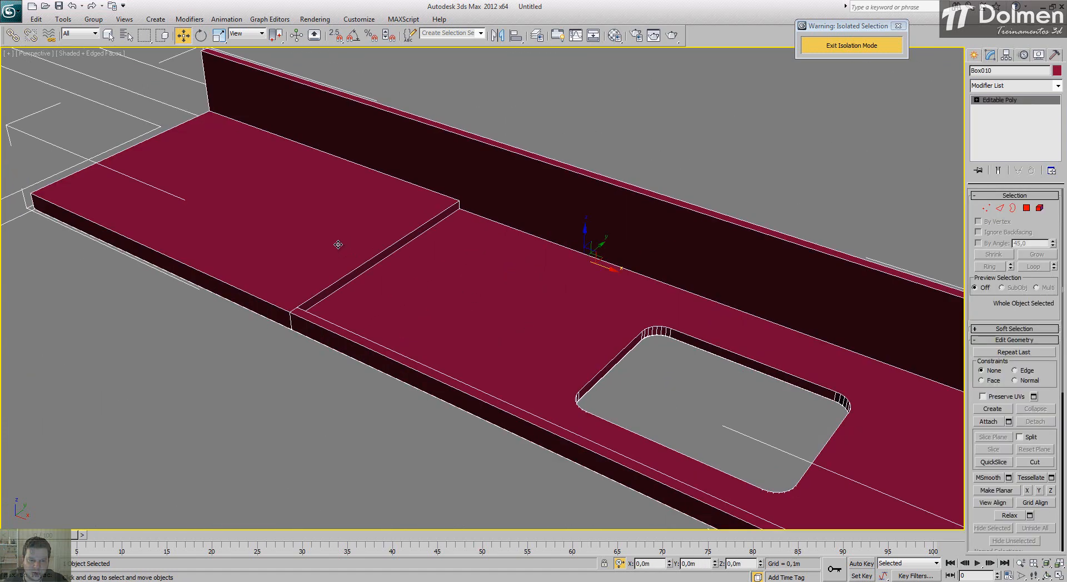
left_click(999, 207)
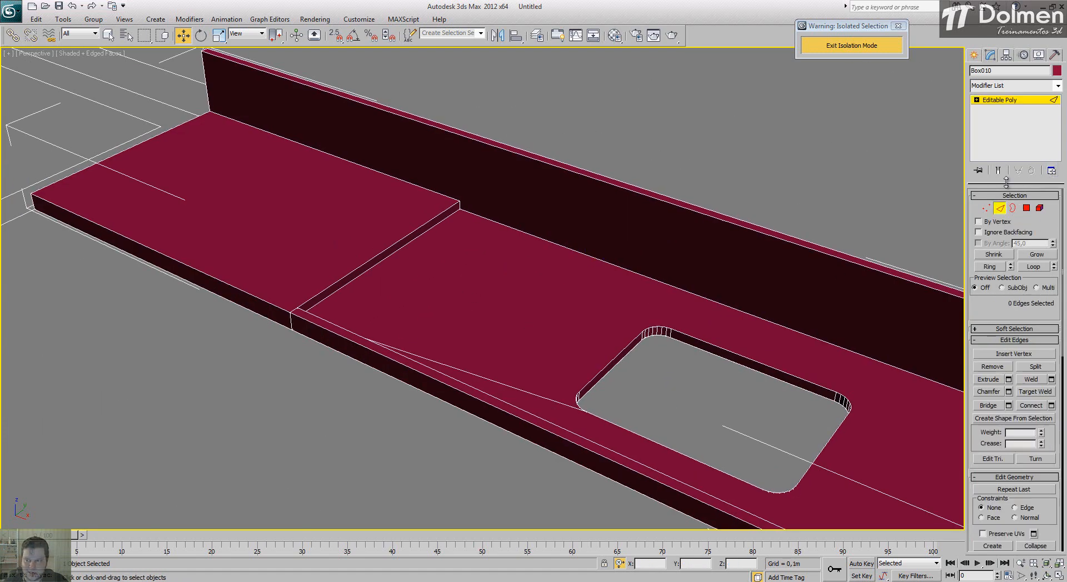
left_click(277, 307)
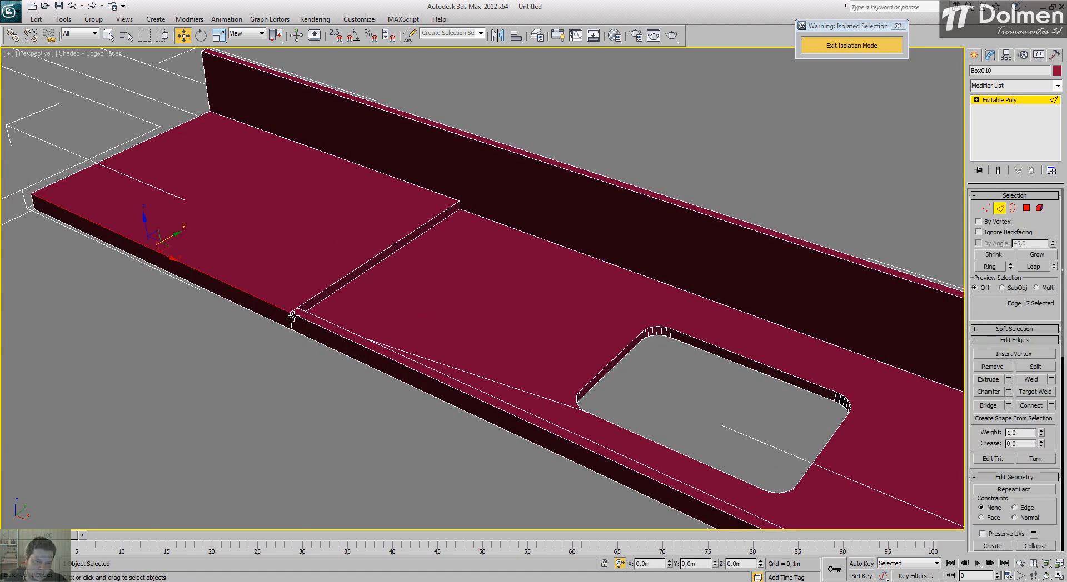
left_click(297, 319, "ctrl")
middle_click_drag(384, 359, 352, 255)
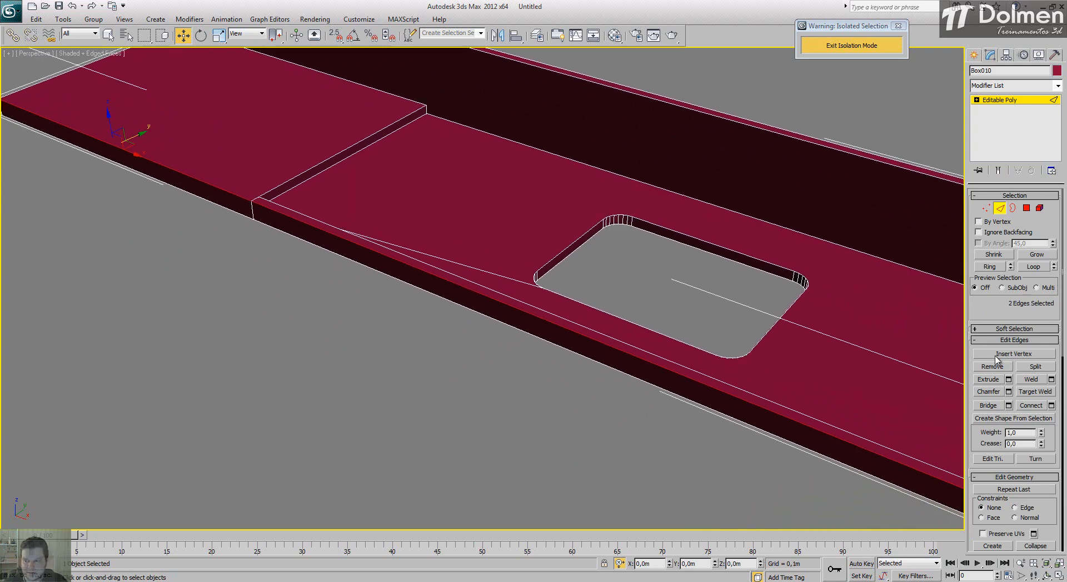
left_click(1009, 394)
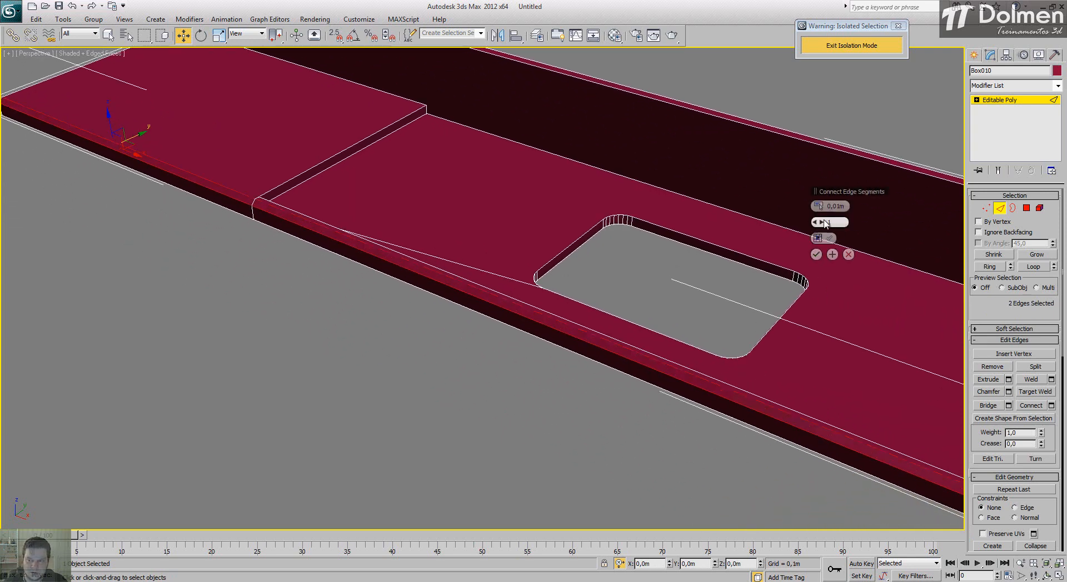
left_click_drag(822, 222, 852, 206)
type("05")
key("Return")
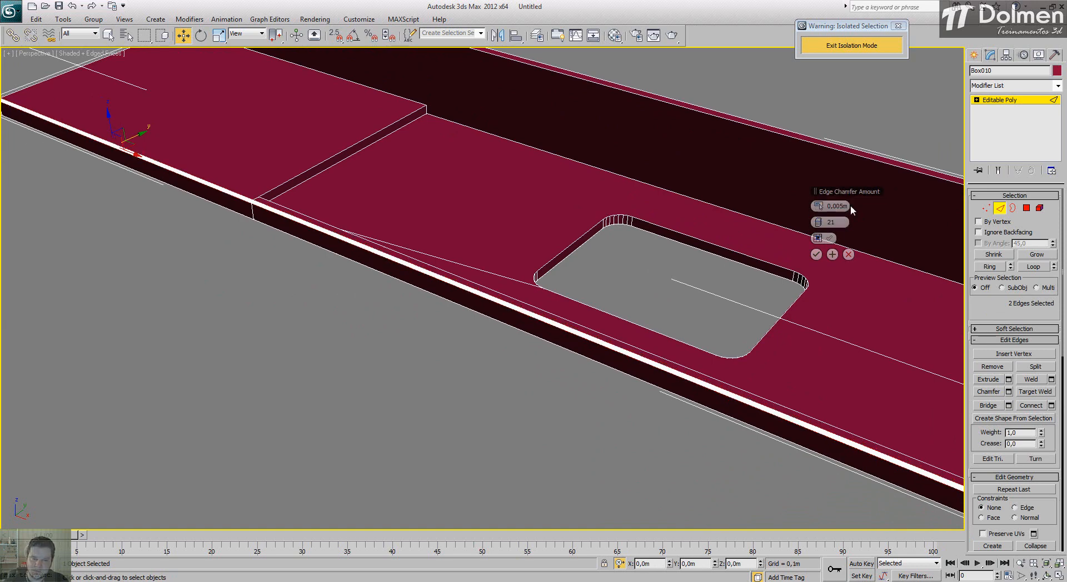
left_click(816, 256)
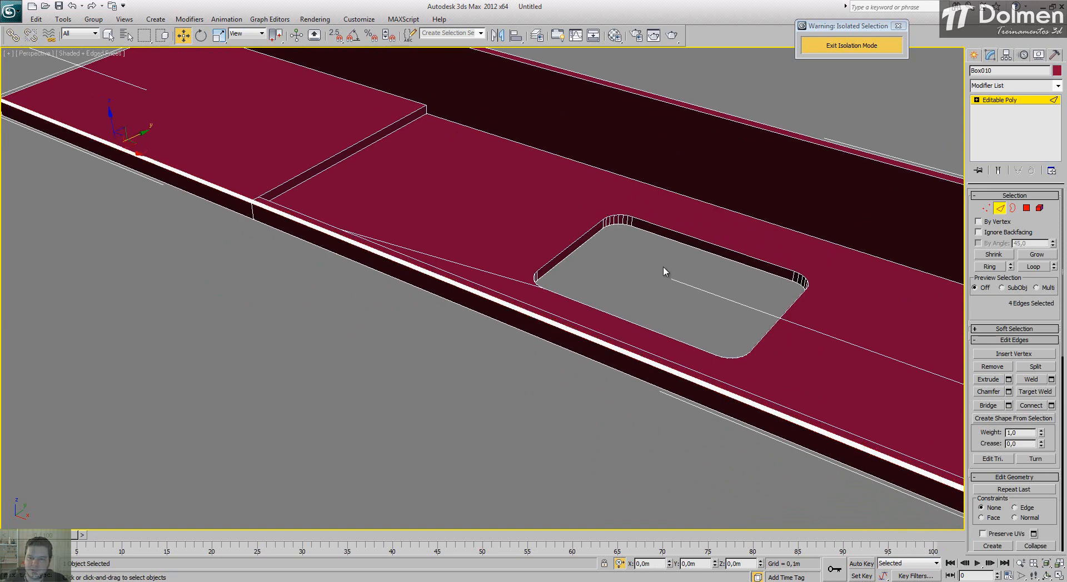
Step: Raise the whole counter 0,9 m along Z and exit isolation mode
left_click(674, 255)
scroll(674, 255, "down", 6)
middle_click_drag(670, 266, 688, 266, "alt")
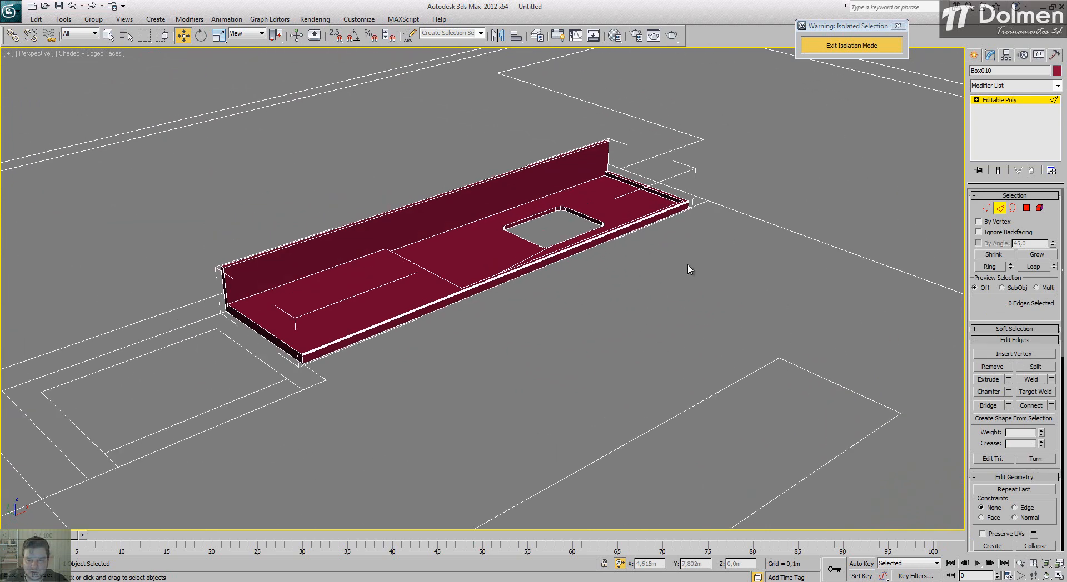
left_click(611, 295)
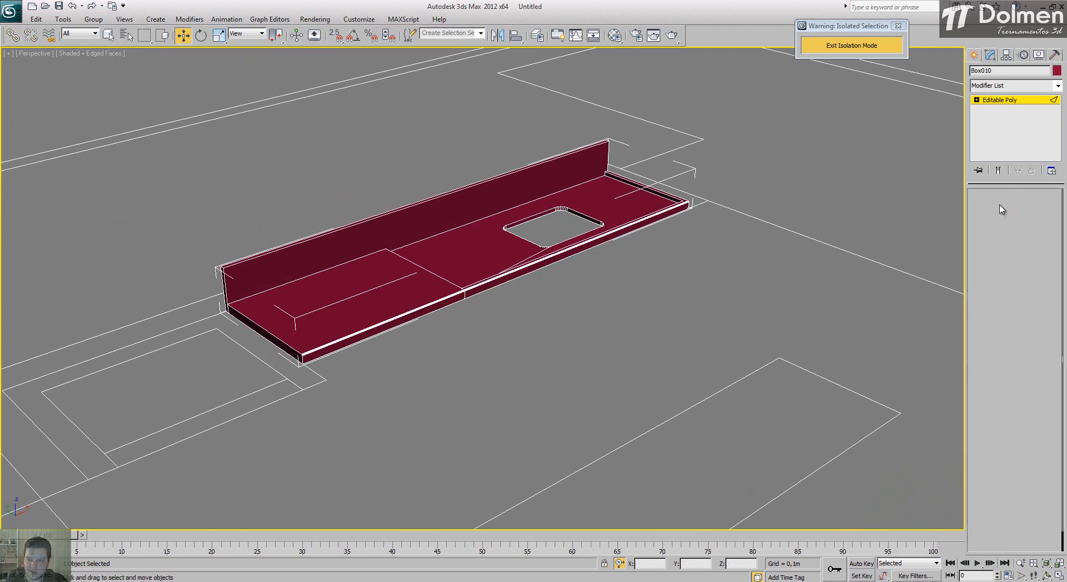
left_click(427, 289)
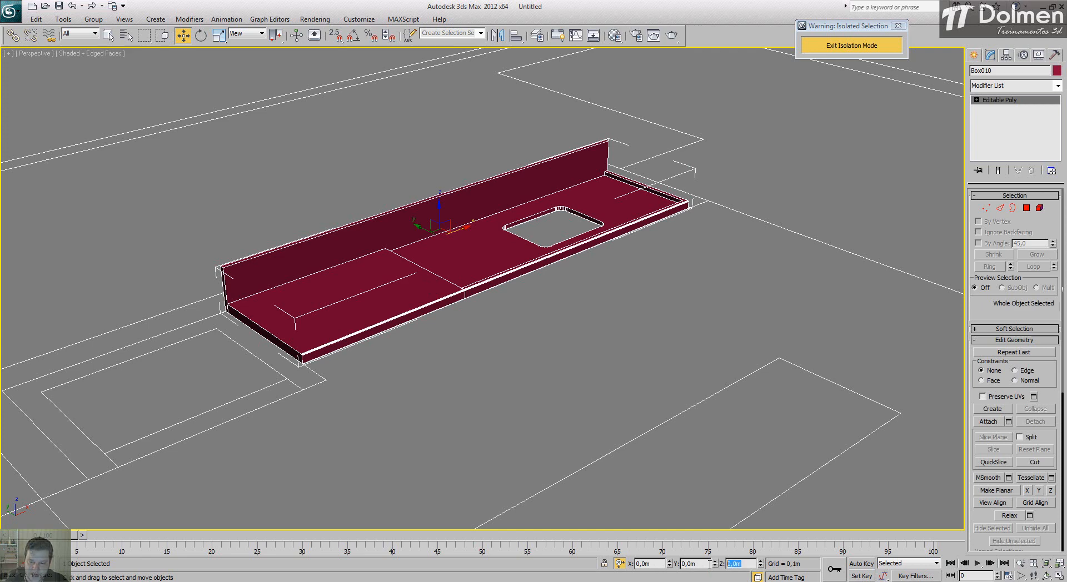
type(",9")
key("Return")
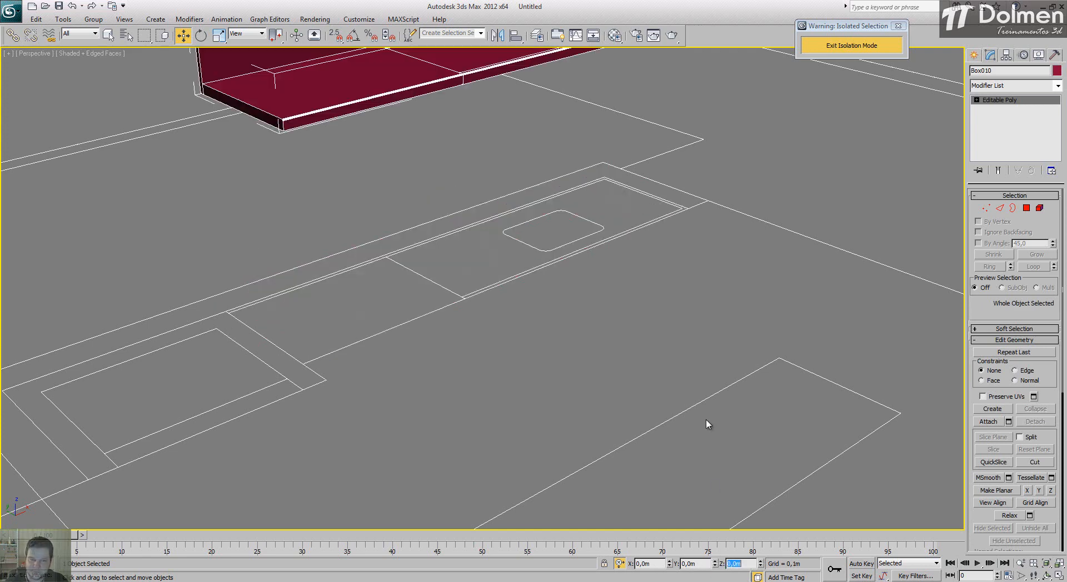
left_click(821, 44)
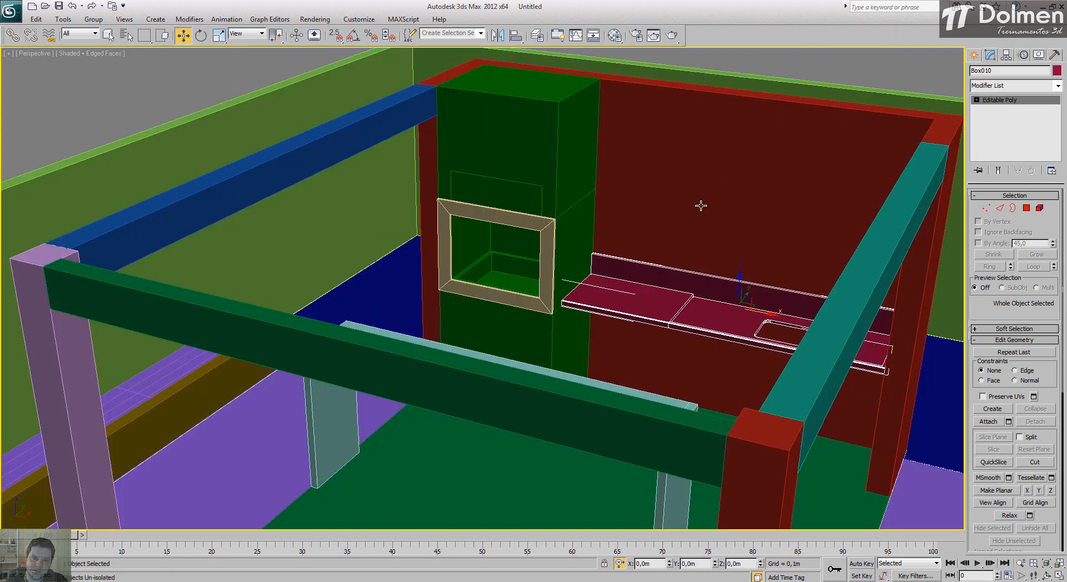
Step: Examine the counter's placement against the back wall and the surrounding pavilion, pool and deck in perspective
scroll(632, 241, "down", 2)
scroll(655, 217, "down", 3)
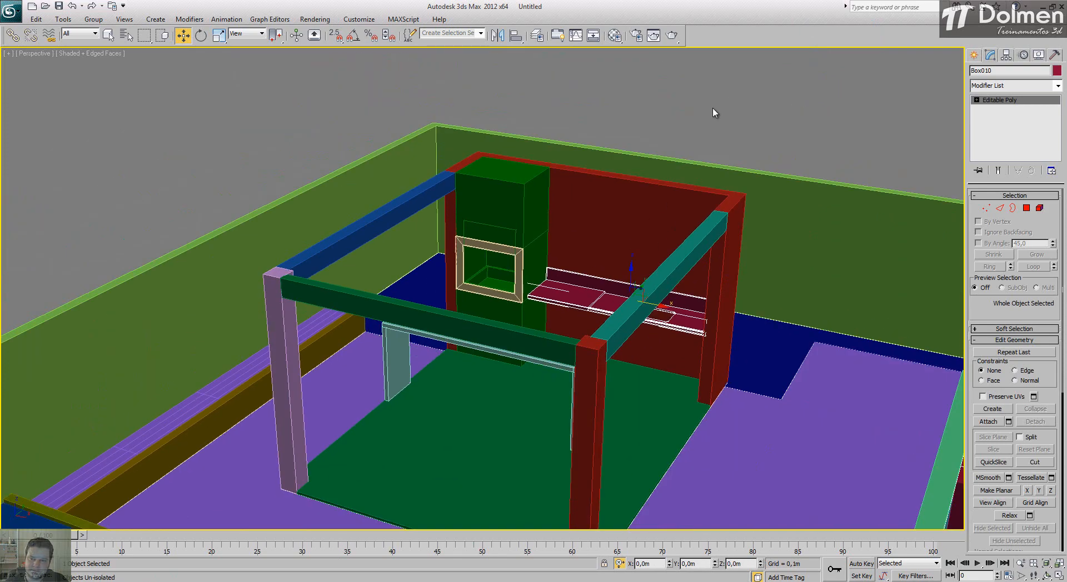
left_click(712, 110)
middle_click_drag(602, 340, 584, 360, "alt")
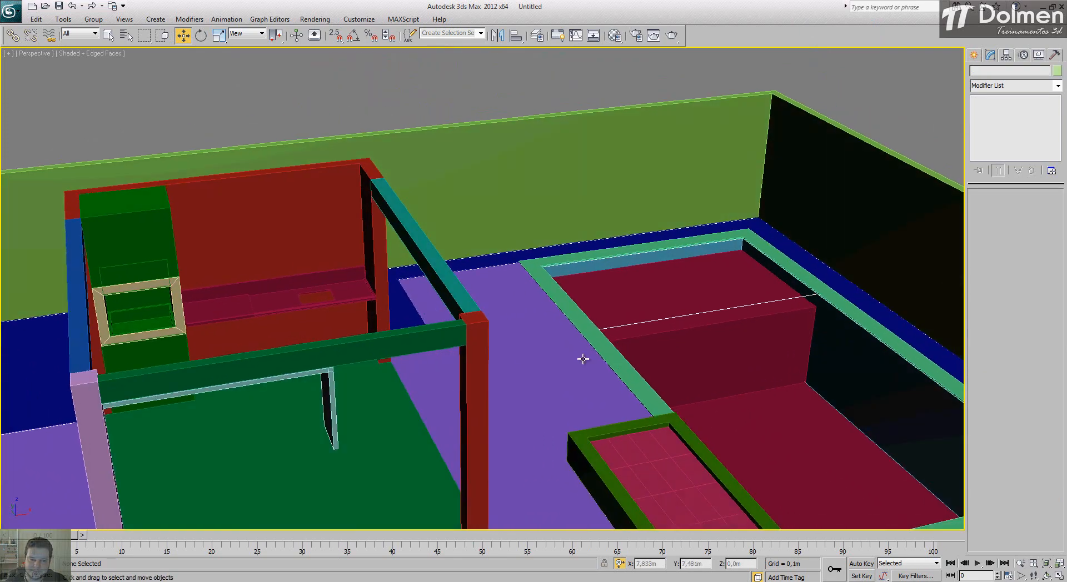
left_click(337, 301)
key("z")
scroll(410, 320, "down", 8)
scroll(438, 334, "up", 6)
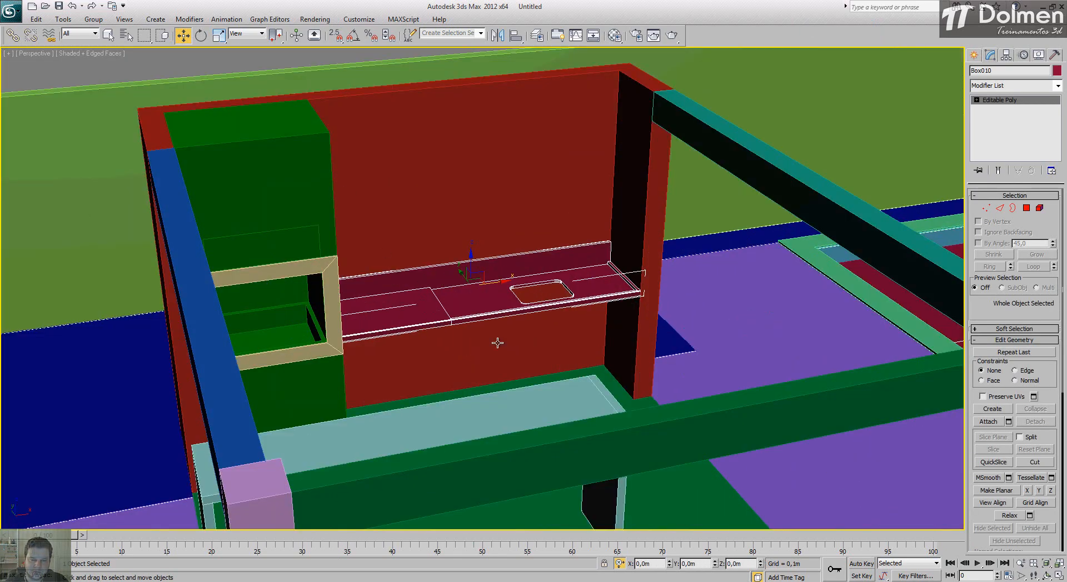
left_click(701, 341)
scroll(556, 345, "down", 3)
middle_click_drag(516, 383, 503, 355, "alt")
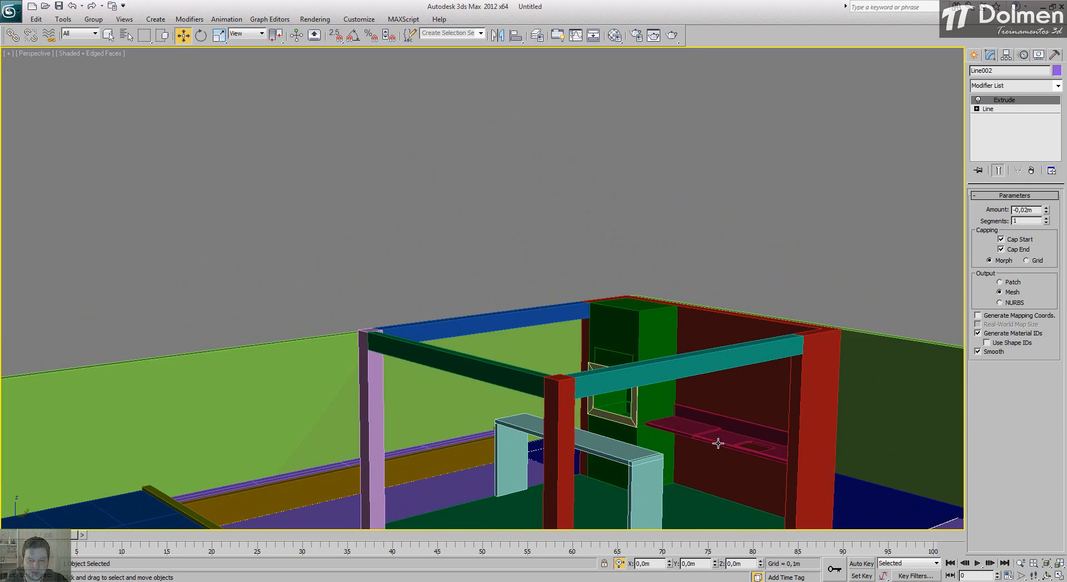
middle_click_drag(715, 443, 621, 352)
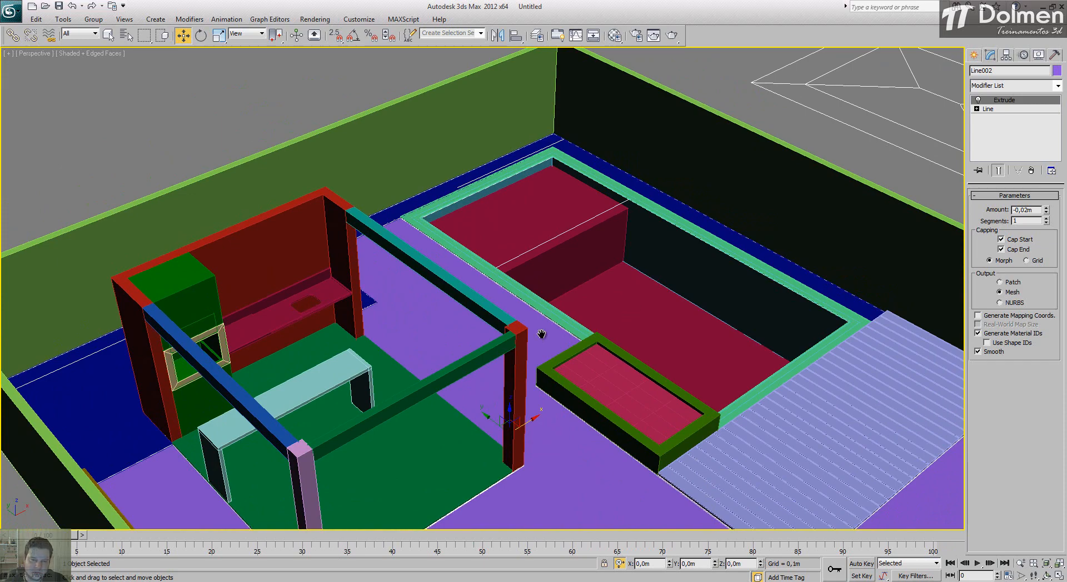
middle_click_drag(631, 283, 636, 261)
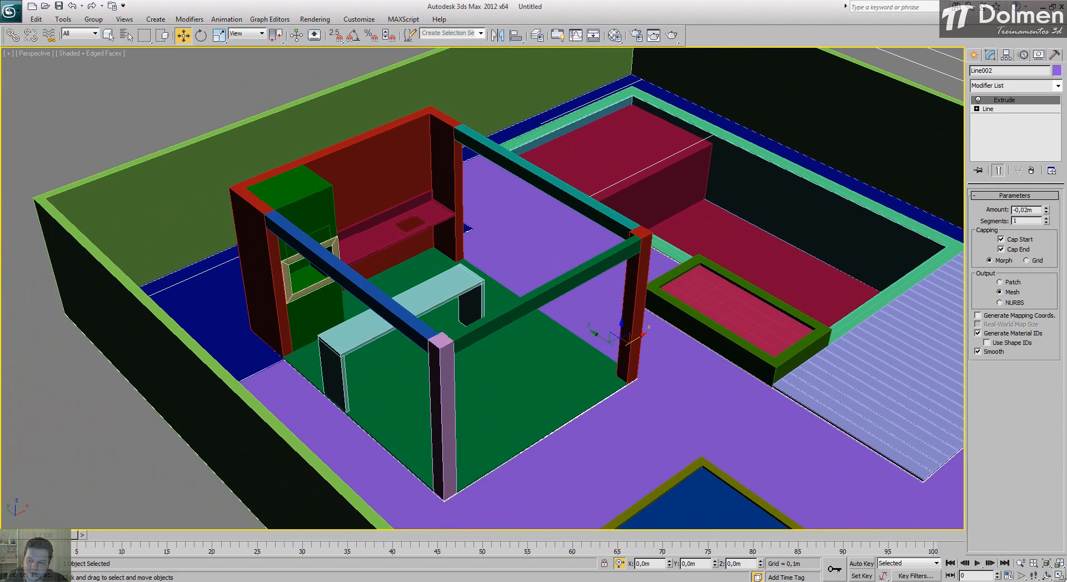
Step: Frame the site and roof outline in the top view, and measure the roof's overhang beyond its inner rectangle in the AutoCAD plan
key("alt+w")
right_click(321, 127)
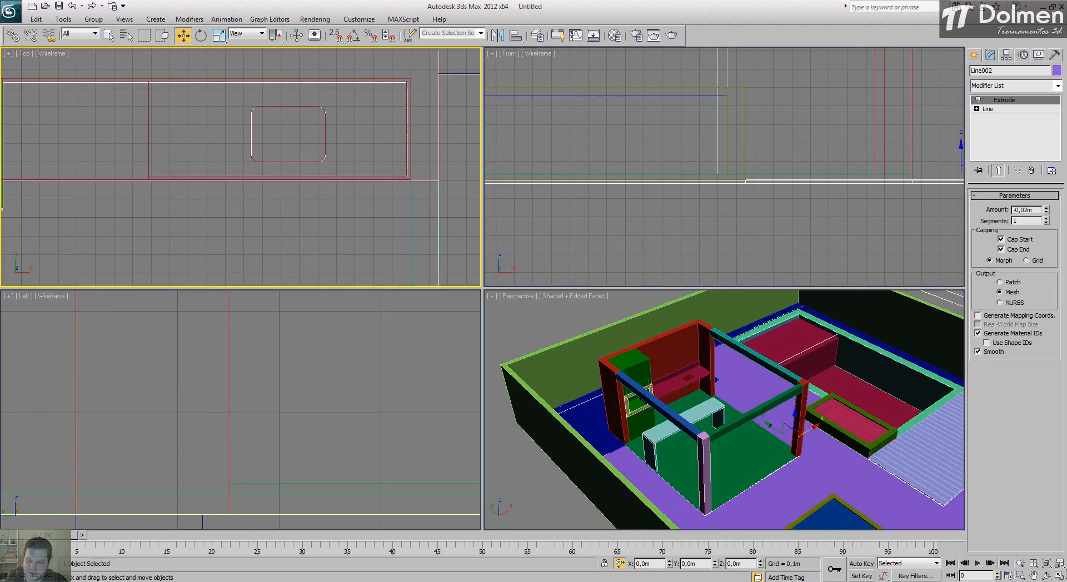
key("alt+w")
middle_click_drag(529, 251, 414, 222)
scroll(415, 222, "down", 10)
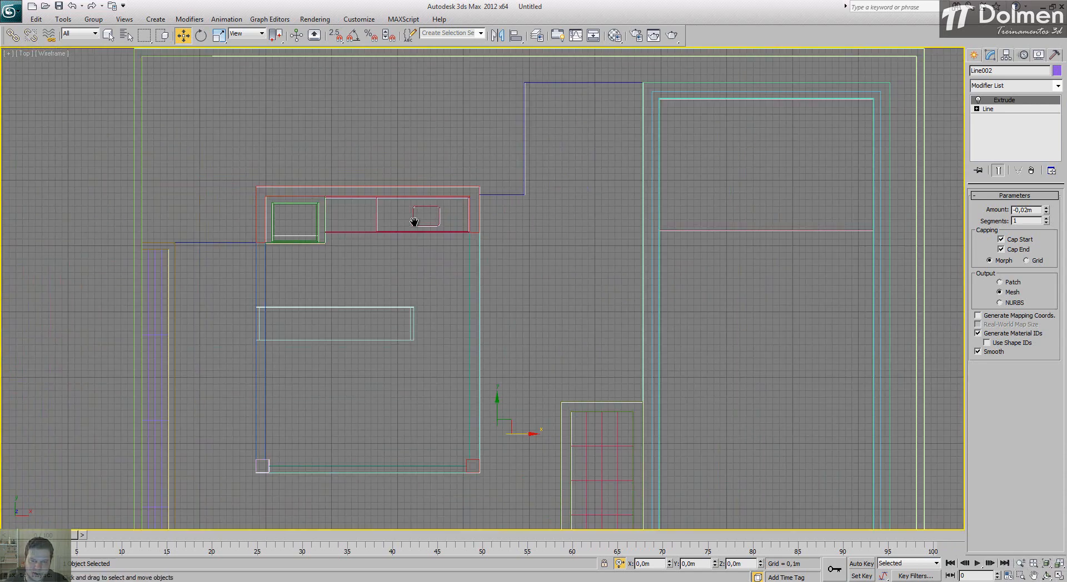
middle_click_drag(489, 365, 336, 336)
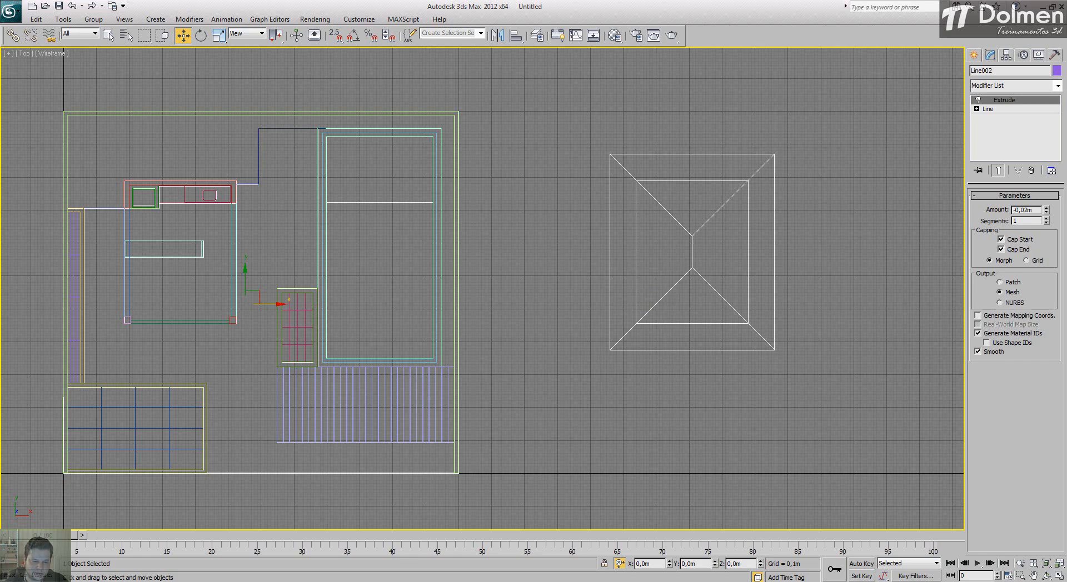
key("alt+Tab")
scroll(598, 329, "down", 7)
middle_click_drag(352, 322, 394, 326)
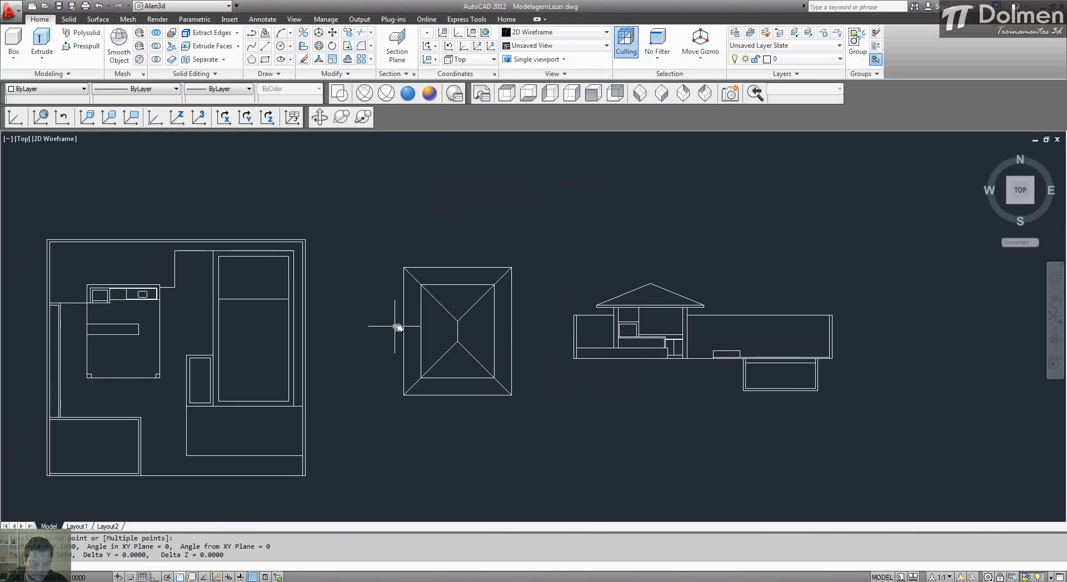
scroll(417, 327, "up", 2)
key("Return")
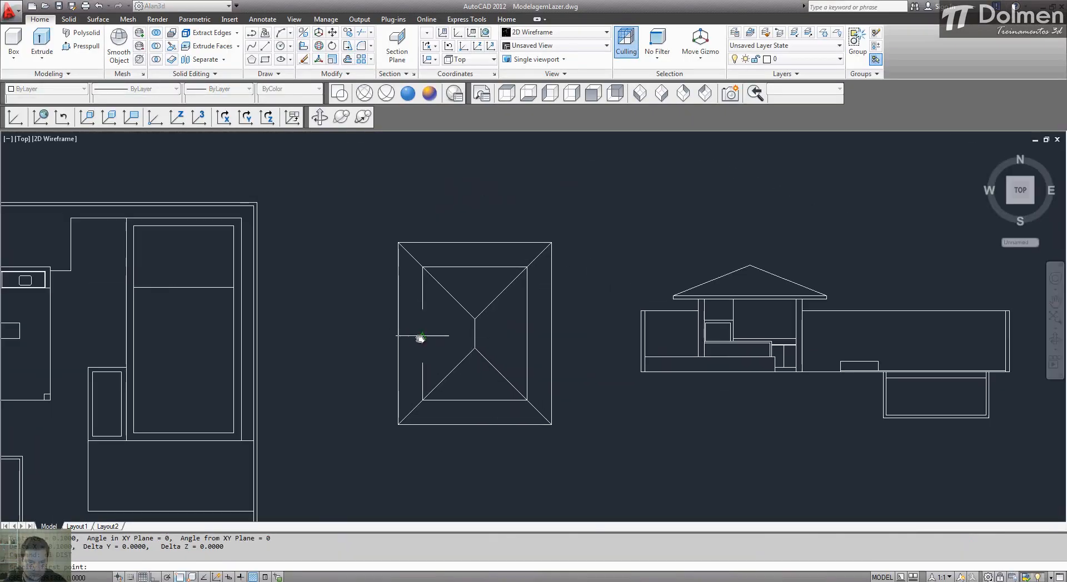
left_click(422, 334)
left_click(399, 334)
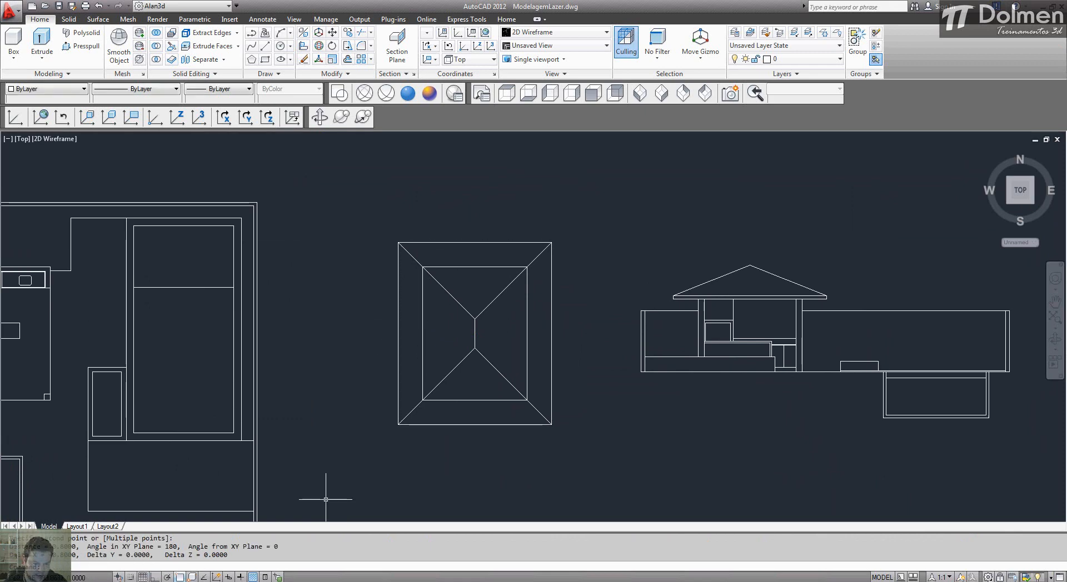
Step: Back in 3ds Max, move the roof outline with snapping so its inner rectangle's lower-left corner meets the pavilion's matching column corner
key("alt+Tab")
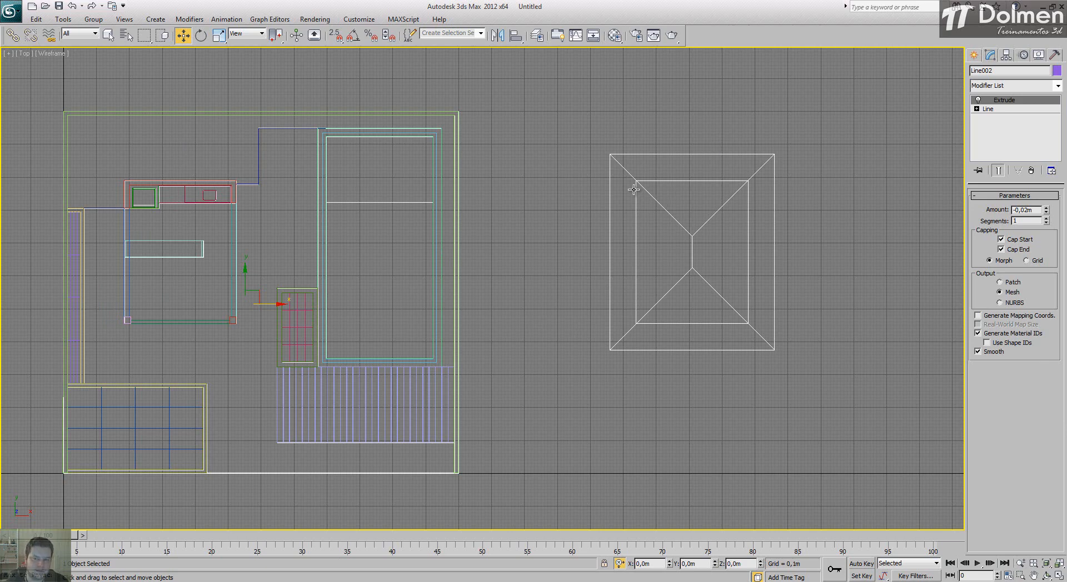
left_click(635, 220)
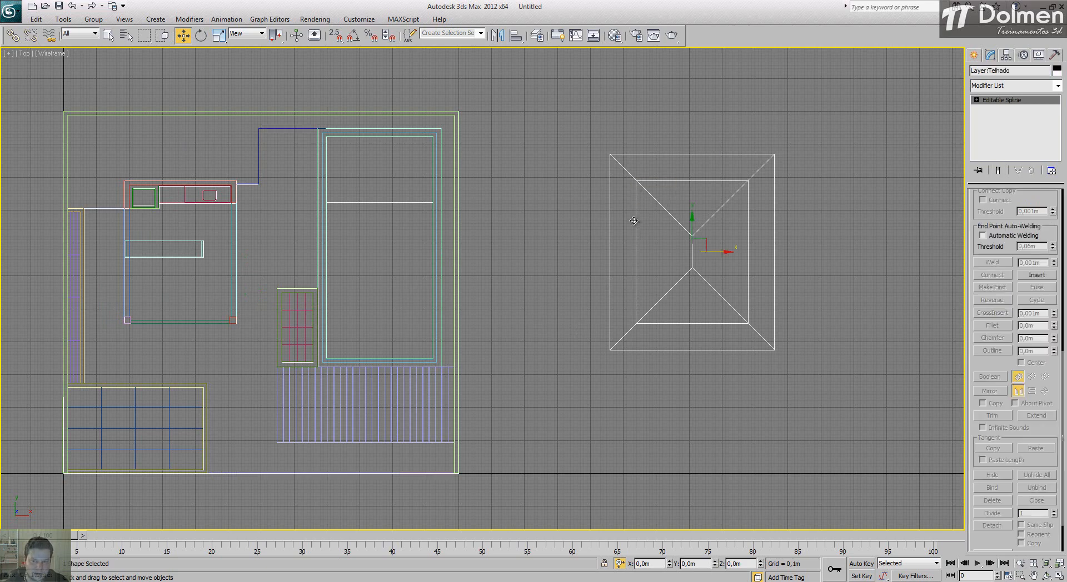
key("s")
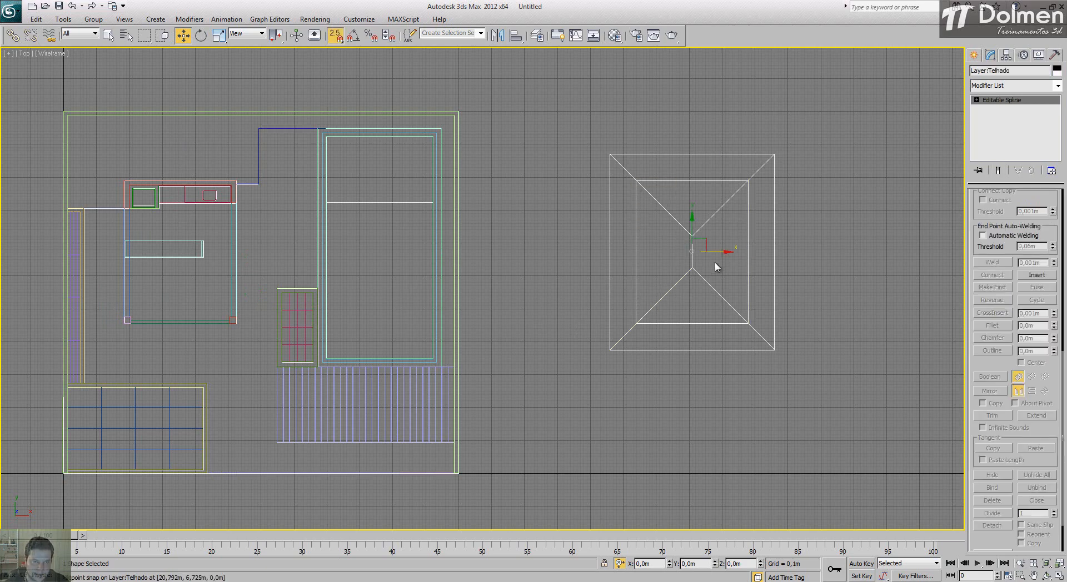
left_click_drag(706, 242, 664, 208)
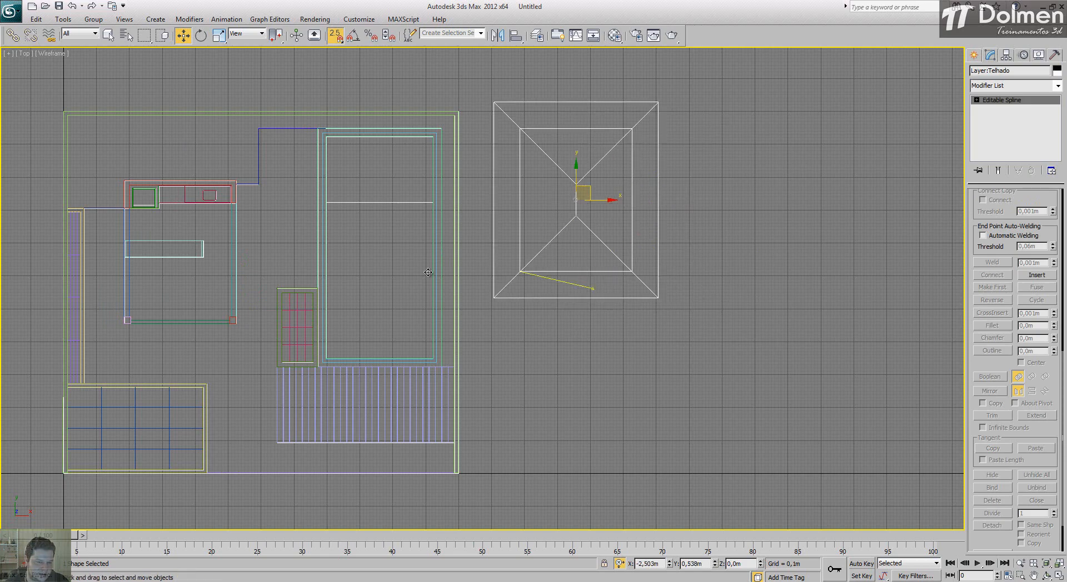
left_click_drag(593, 289, 123, 328)
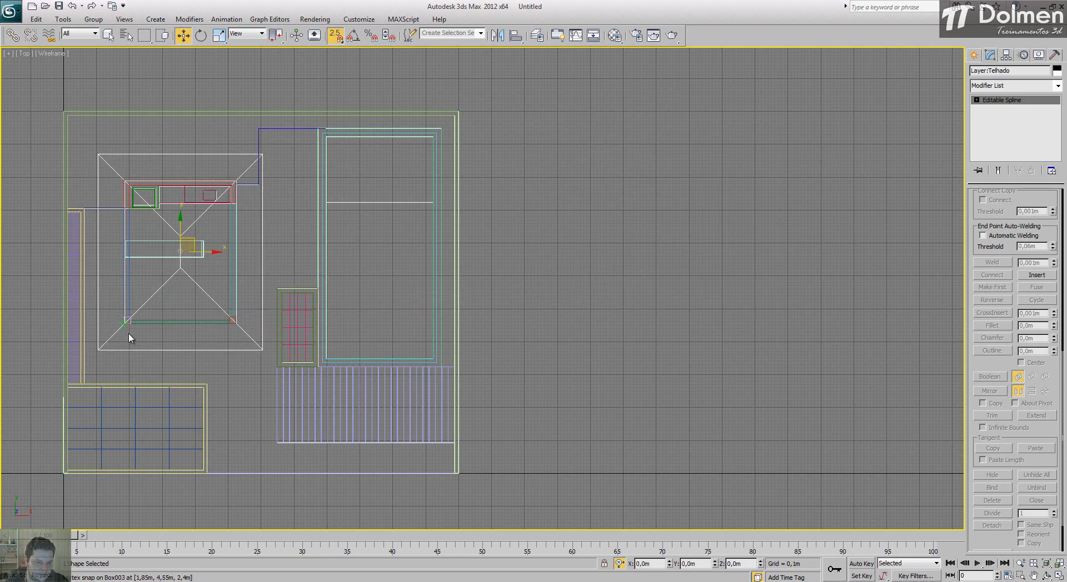
Step: Raise the roof outline 2,4 m along Z and check its height against the pavilion's beams in perspective
left_click(1059, 577)
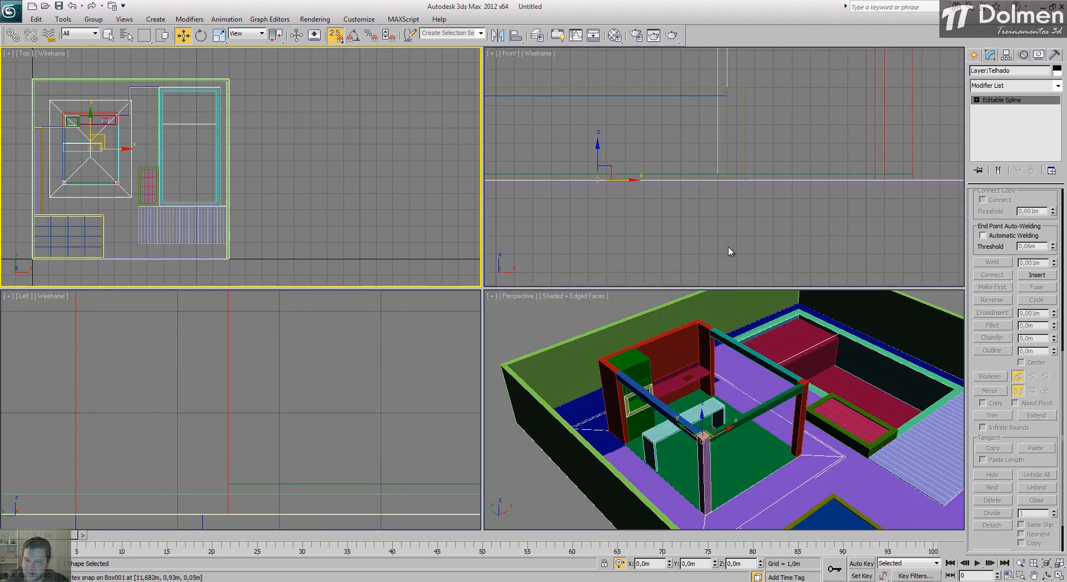
right_click(705, 378)
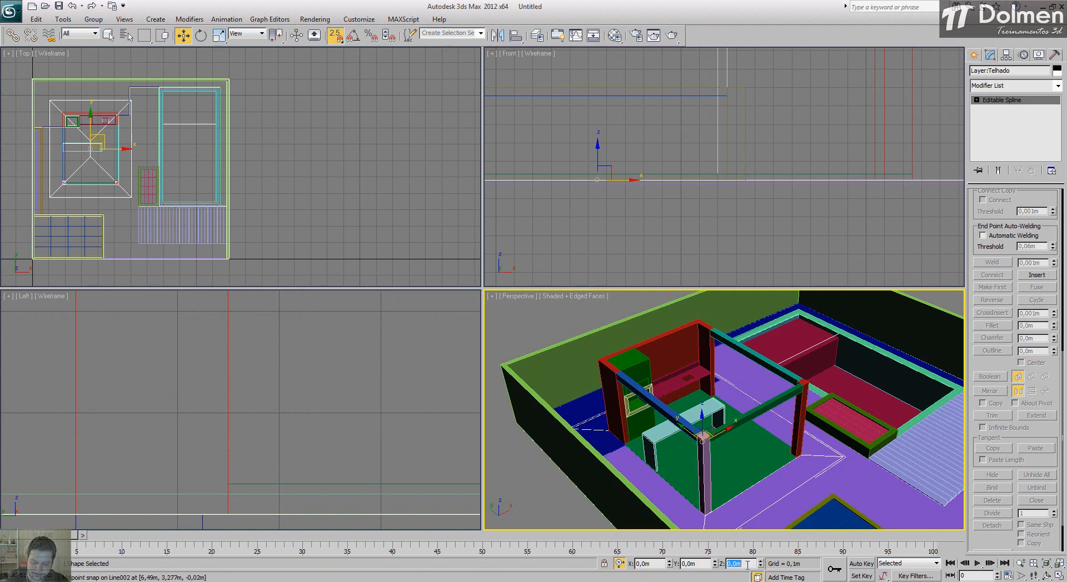
type("2,4")
key("Return")
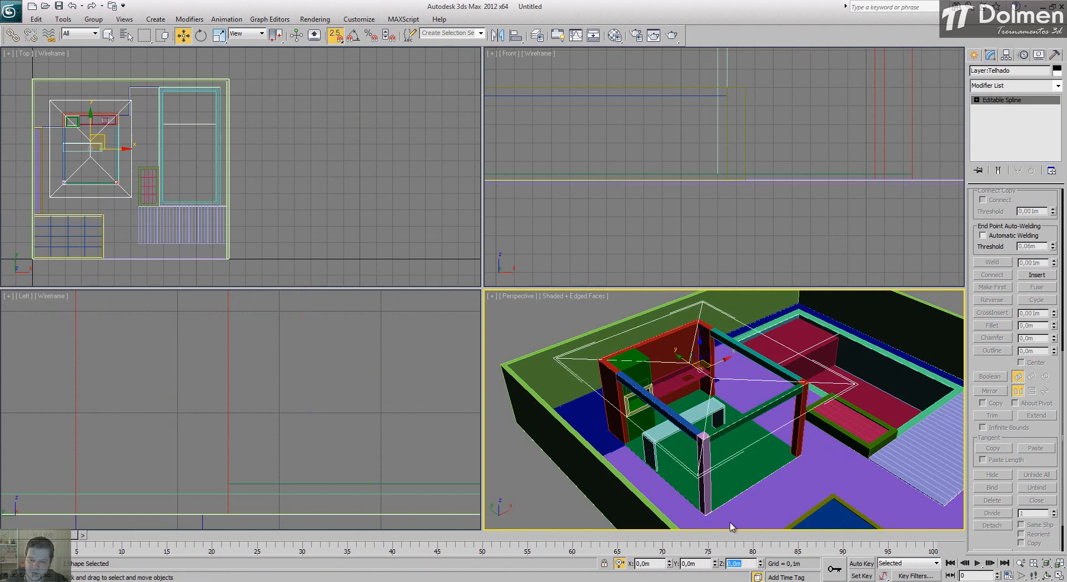
key("alt+w")
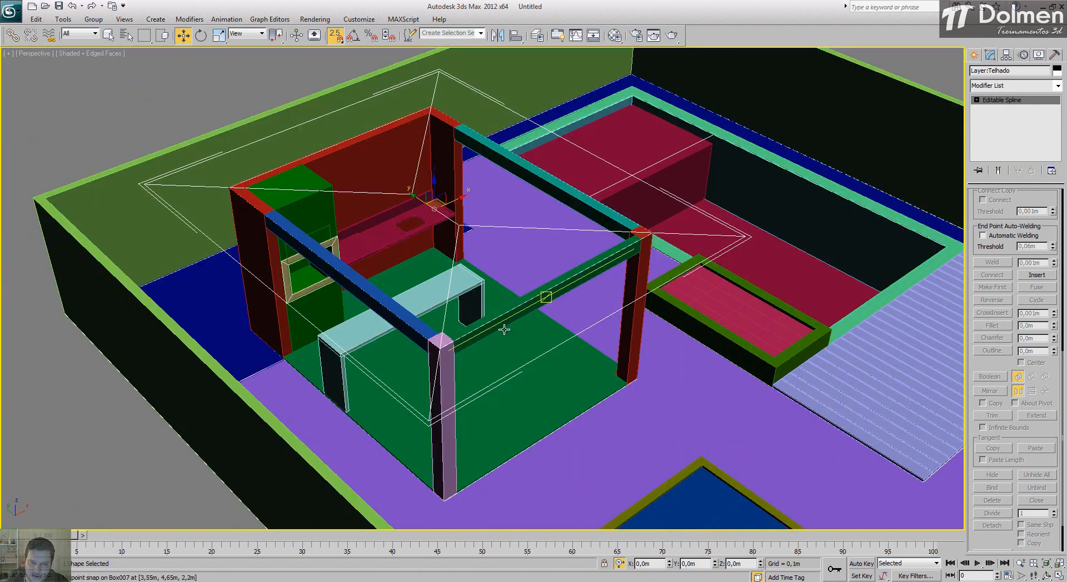
scroll(465, 358, "up", 5)
middle_click_drag(465, 357, 469, 360, "alt")
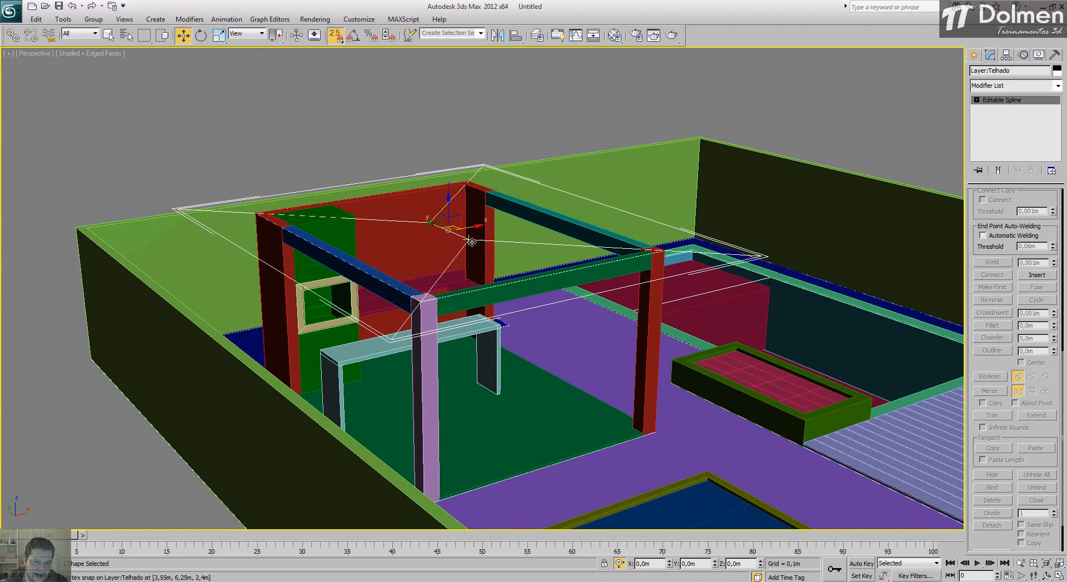
middle_click_drag(434, 224, 423, 216, "alt")
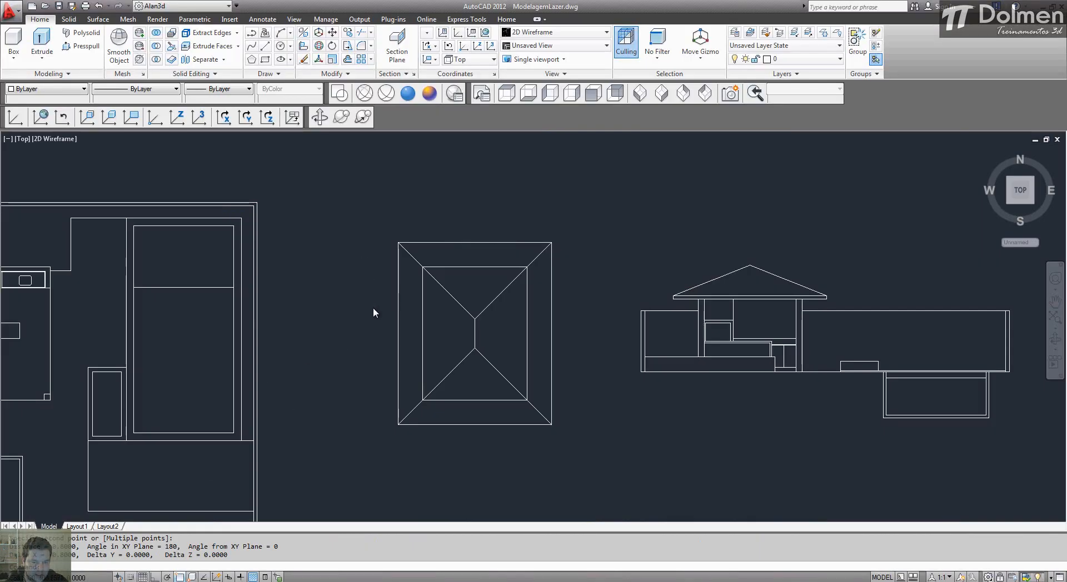
Step: Measure the roof overhang again in the AutoCAD plan and work out the eave drop as .8*.4
scroll(419, 303, "up", 3)
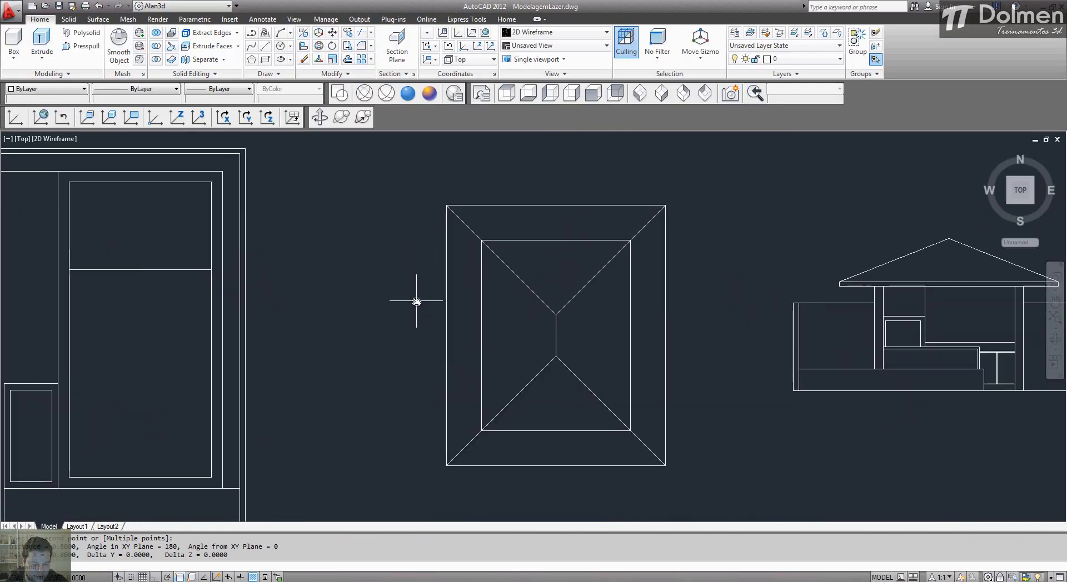
type("i")
key("Return")
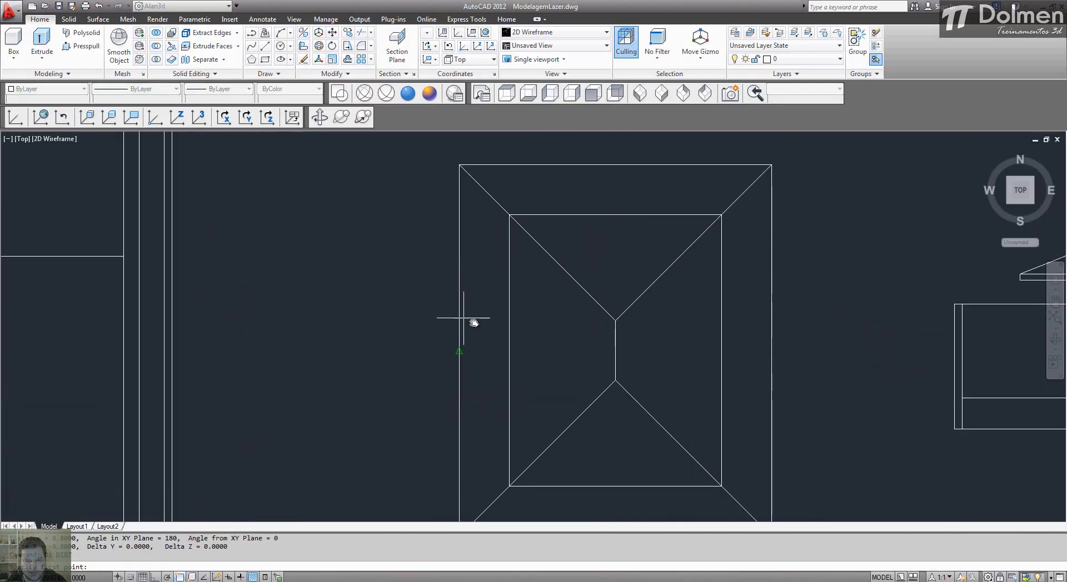
left_click(459, 356)
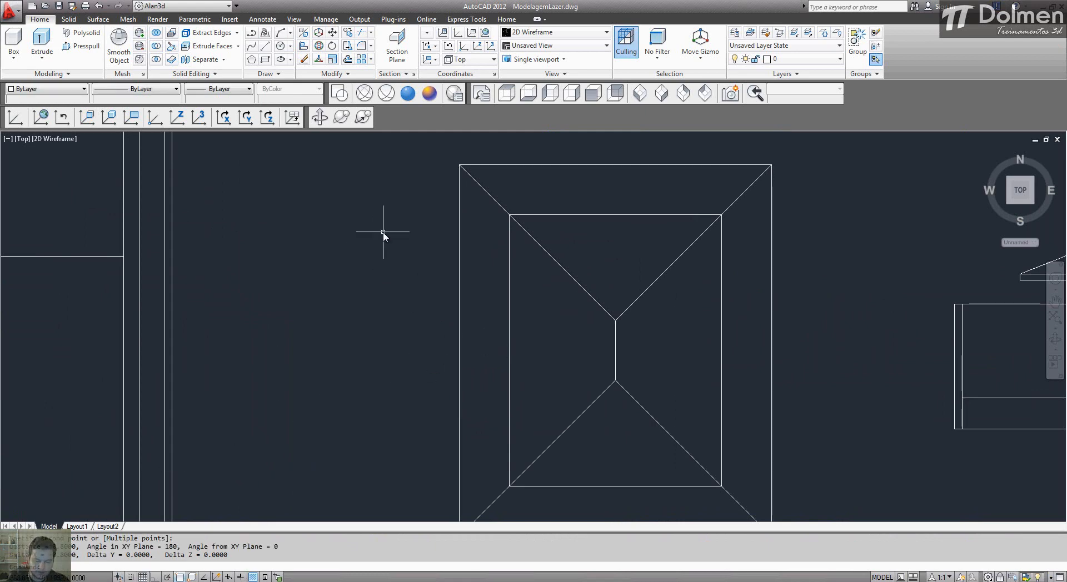
key("Return")
type("8")
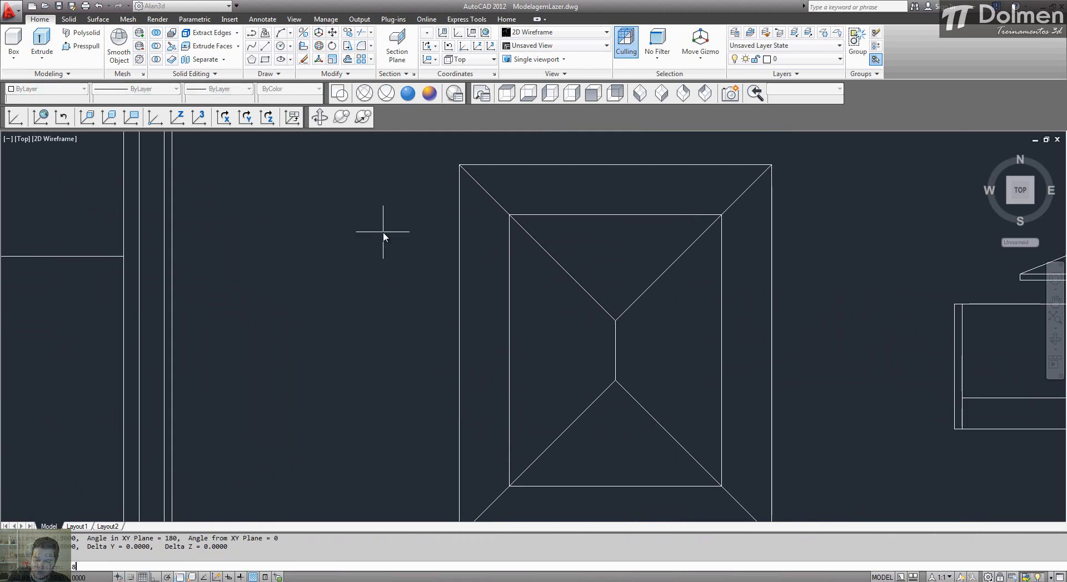
type("*")
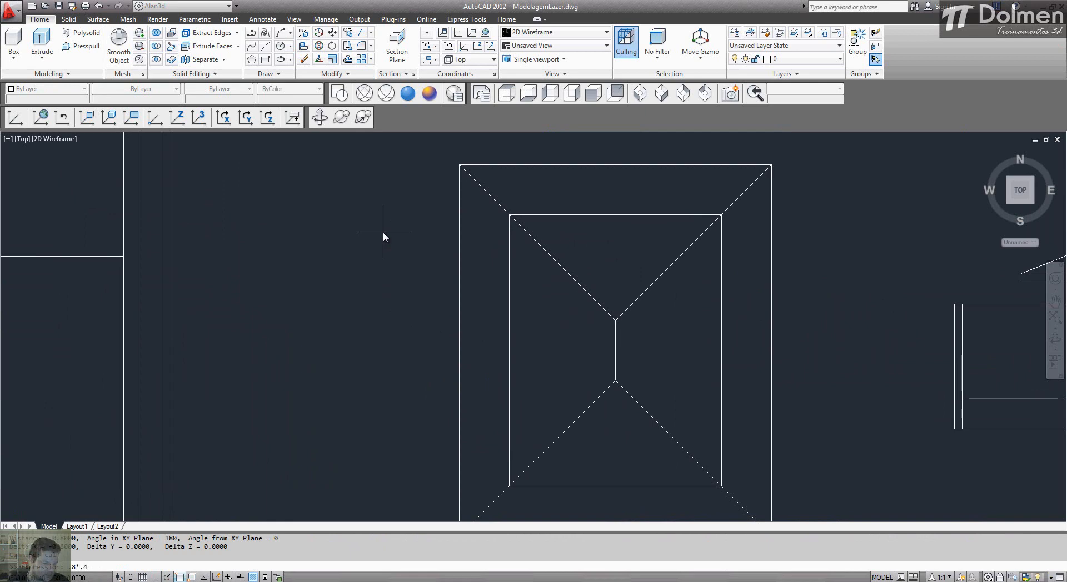
key("Return")
Step: Return to 3ds Max and lower the roof outline 0,32 m along Z
left_click(318, 581)
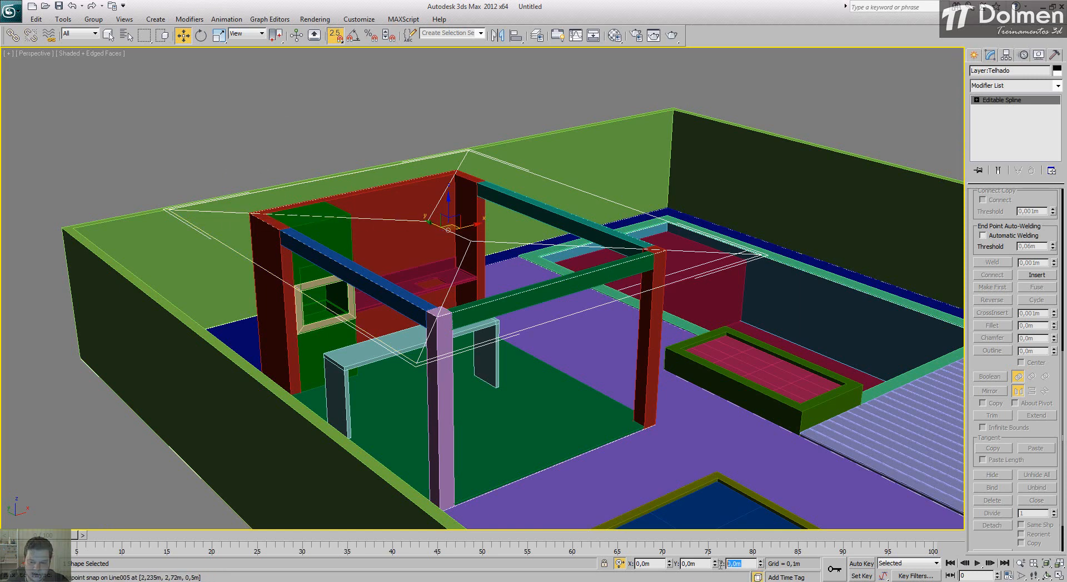
type("-,32")
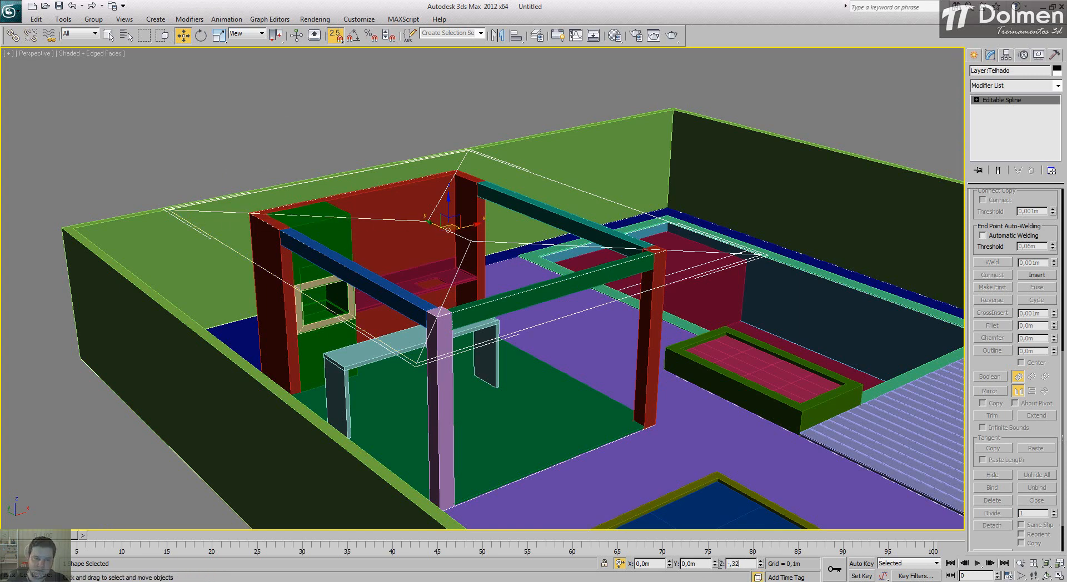
key("Return")
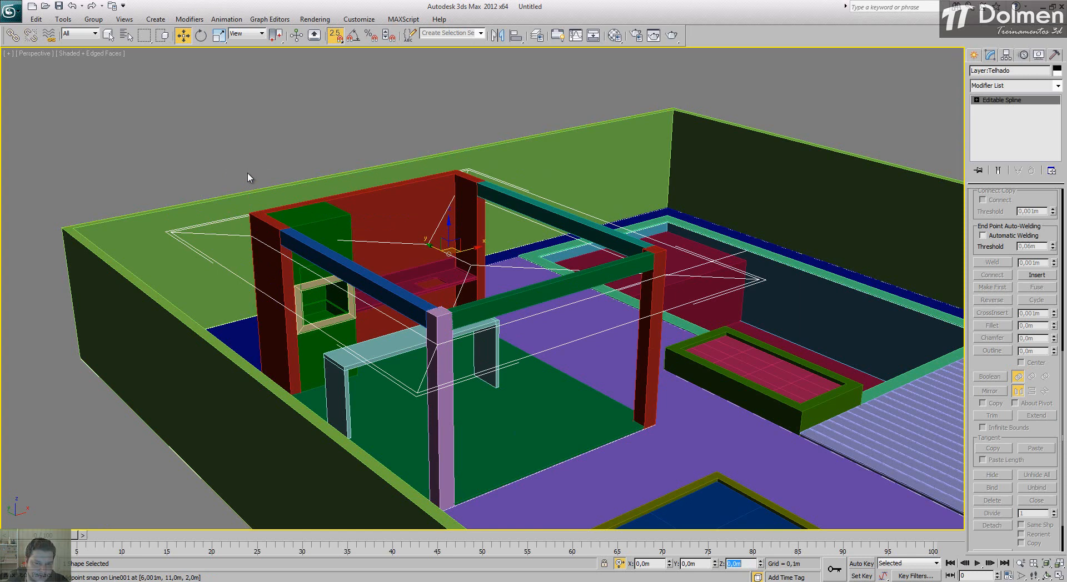
Step: Isolate the roof outline, deselect it and return to the top view with all four views shown
key("alt+w")
right_click(138, 165)
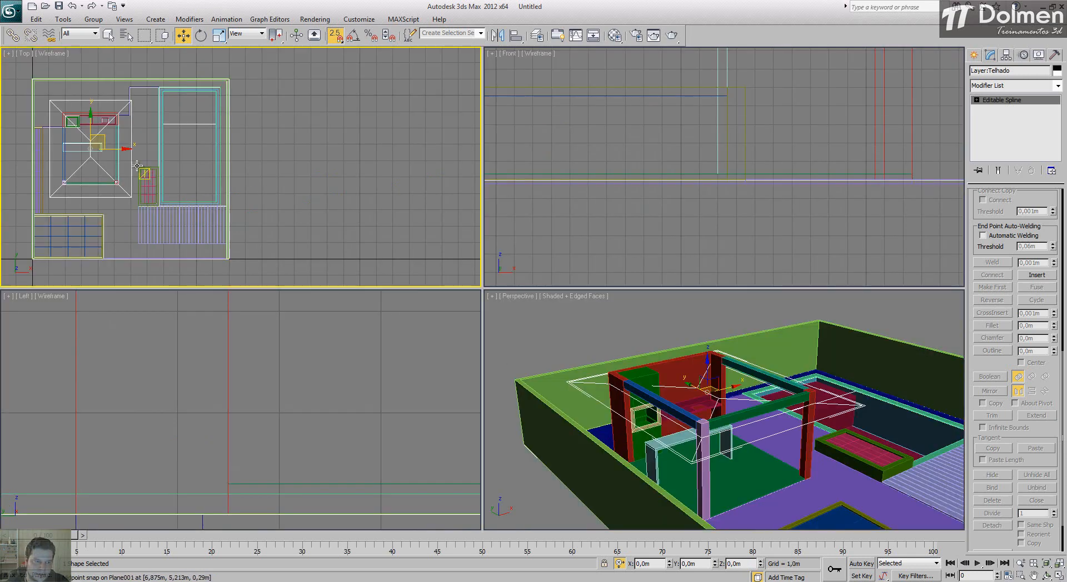
right_click(137, 165)
left_click(150, 60)
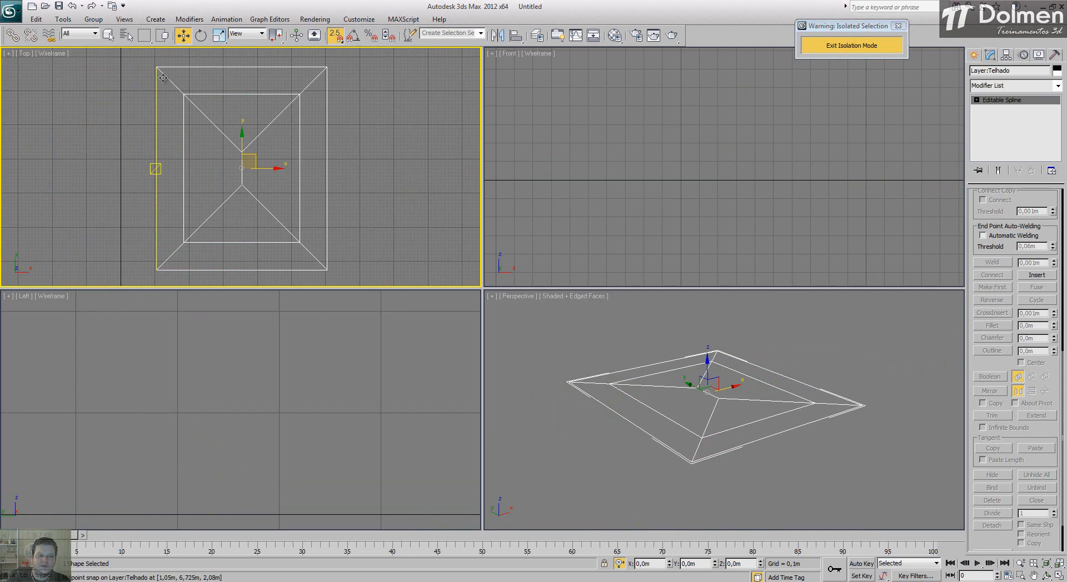
left_click(430, 121)
key("s")
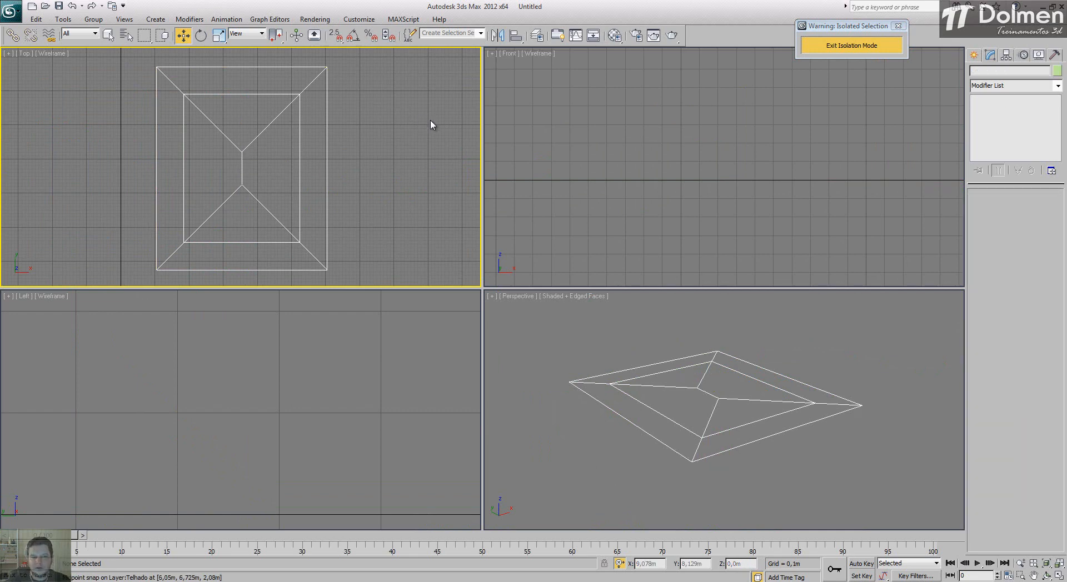
Step: Draw a closed triangular line over the front roof face, snapping to the two front eave corners and the ridge's front end
left_click(974, 55)
left_click(991, 73)
left_click(995, 135)
key("s")
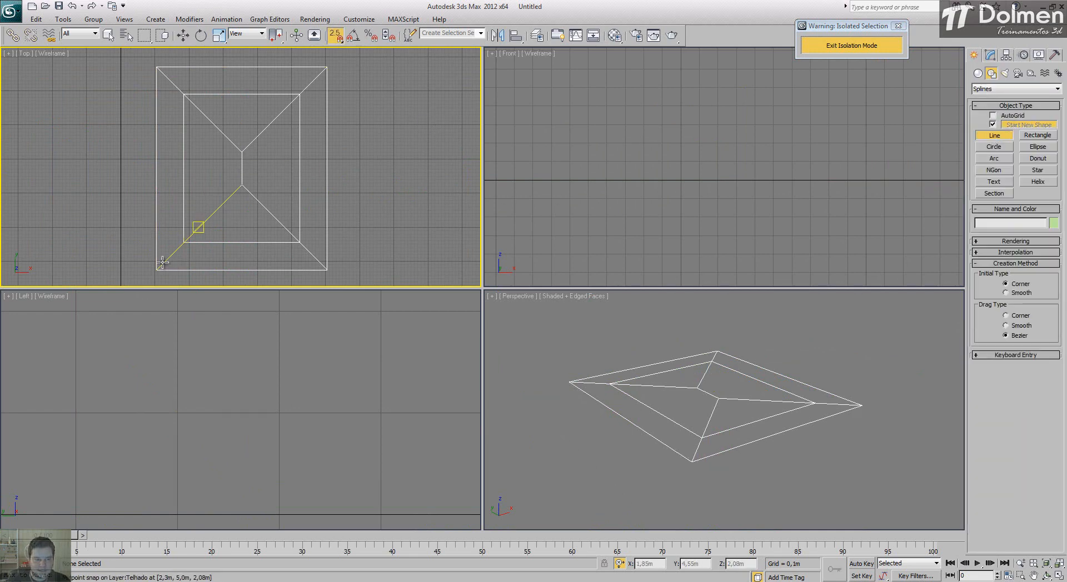
left_click(157, 271)
left_click(242, 184)
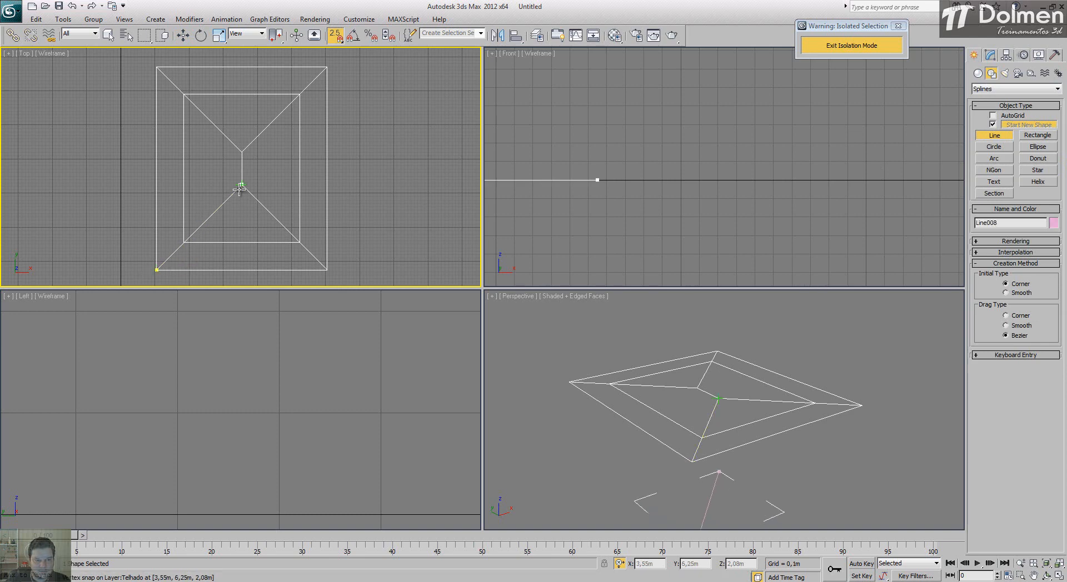
left_click(325, 271)
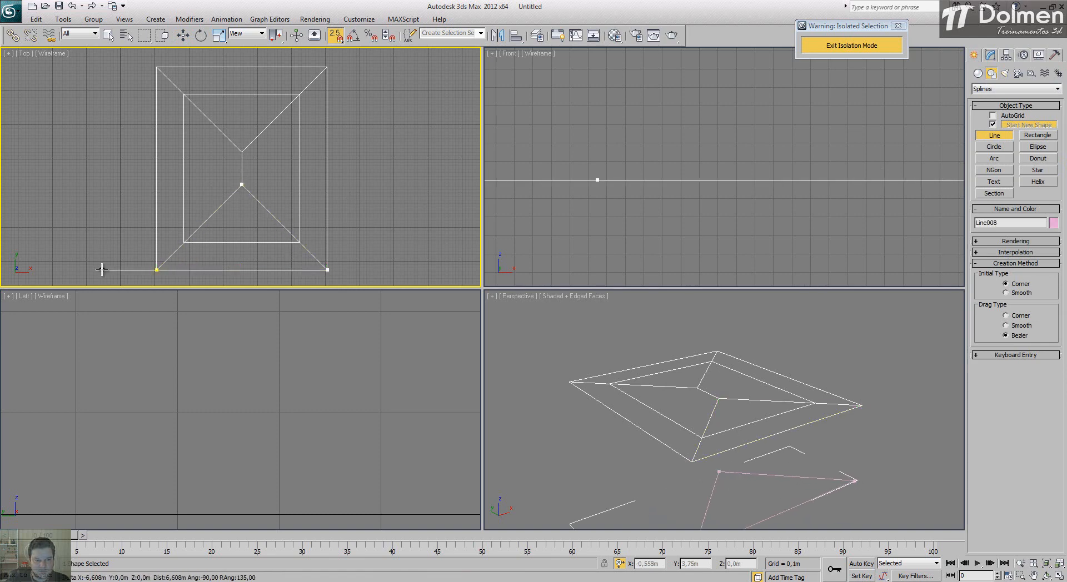
left_click(157, 270)
key("Return")
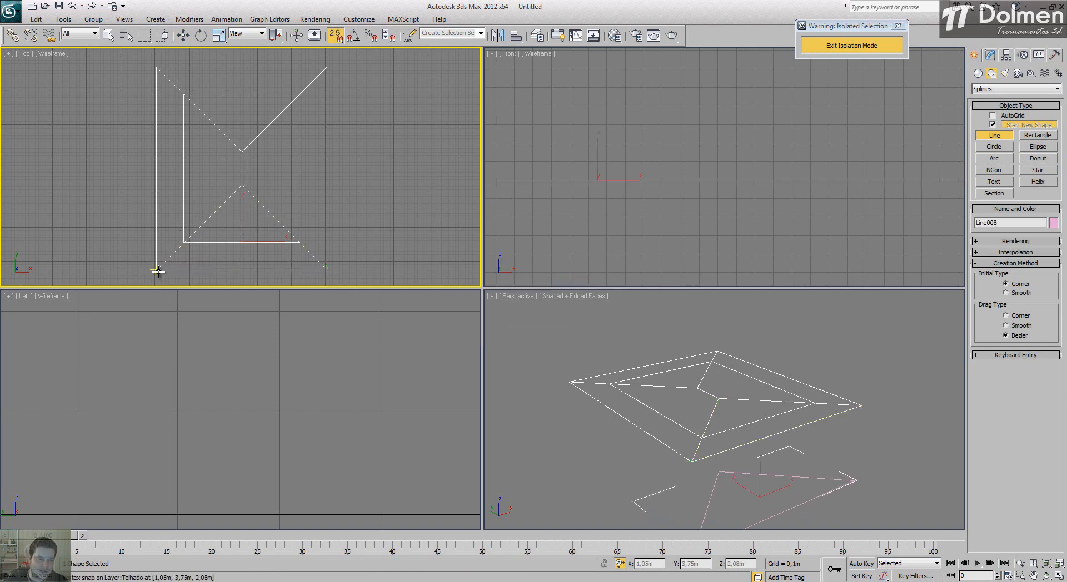
Step: Draw a closed trapezoidal line over the left roof face, snapping to the two left eave corners and both ridge ends
left_click(158, 271)
left_click(156, 67)
left_click(242, 151)
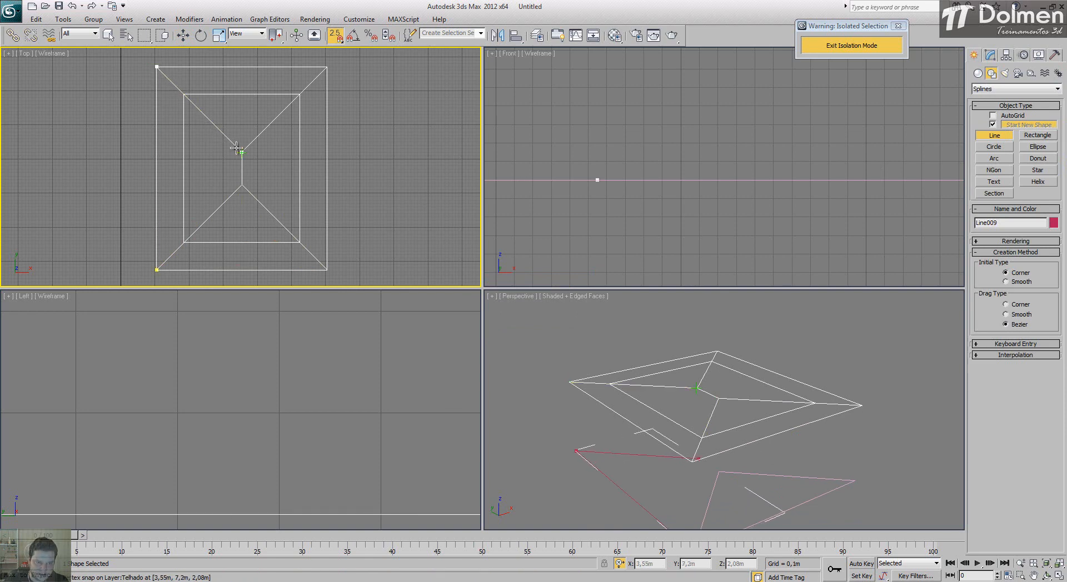
left_click(242, 185)
left_click(158, 270)
key("Return")
Step: Draw a closed triangular line over the back roof face, snapping to the ridge's back end and the two back eave corners
left_click(241, 152)
left_click(157, 66)
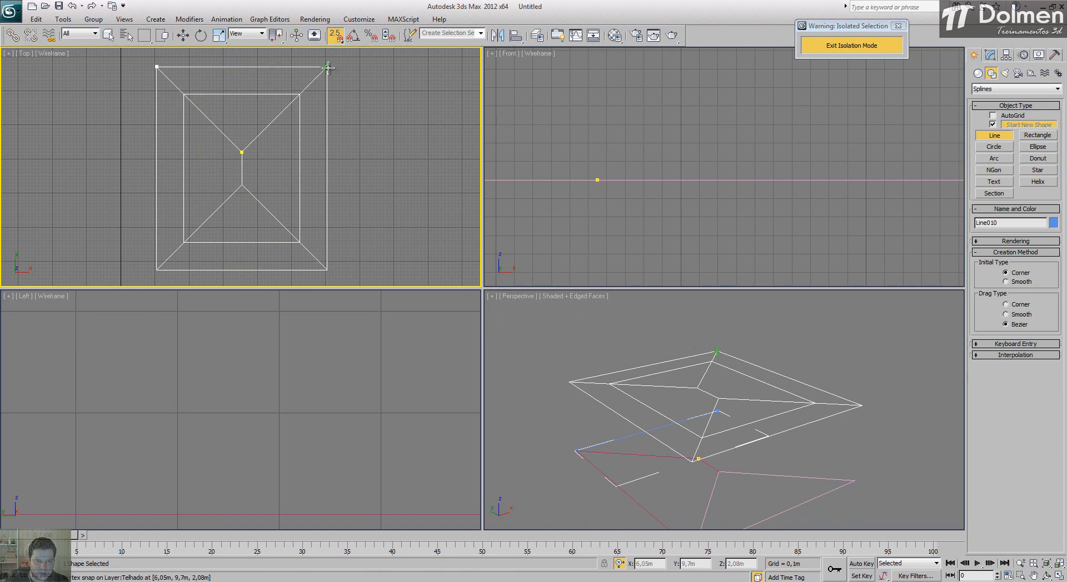
left_click(240, 151)
key("Return")
Step: Draw a closed trapezoidal line over the right roof face, snapping to both ridge ends and the two right eave corners
left_click(327, 271)
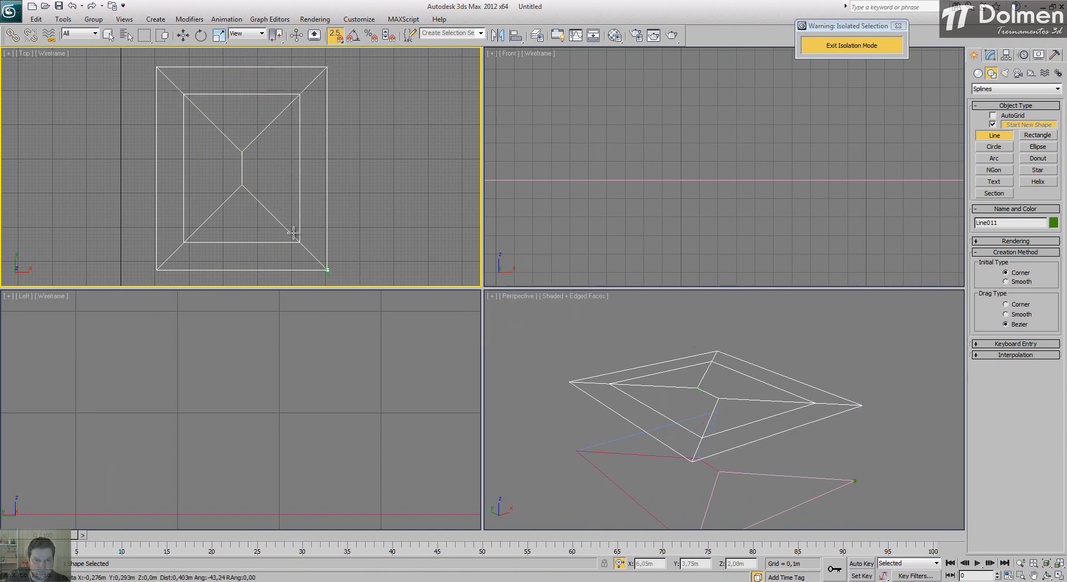
left_click(327, 67)
right_click(327, 289)
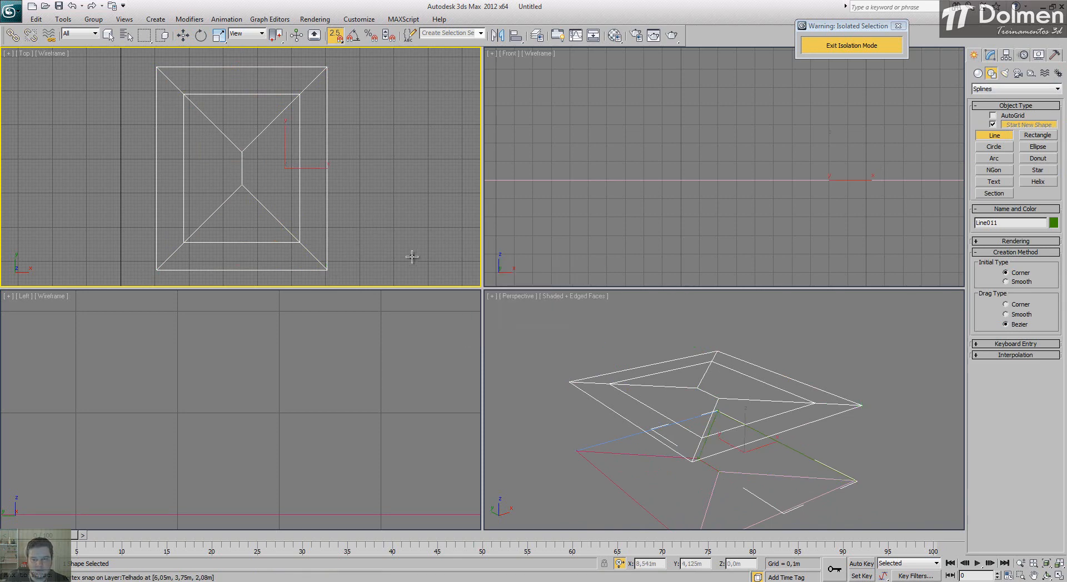
Step: Attach the other three traced roof-face lines to the right face's line, making one shape
right_click(767, 356)
middle_click_drag(766, 356, 779, 345, "alt")
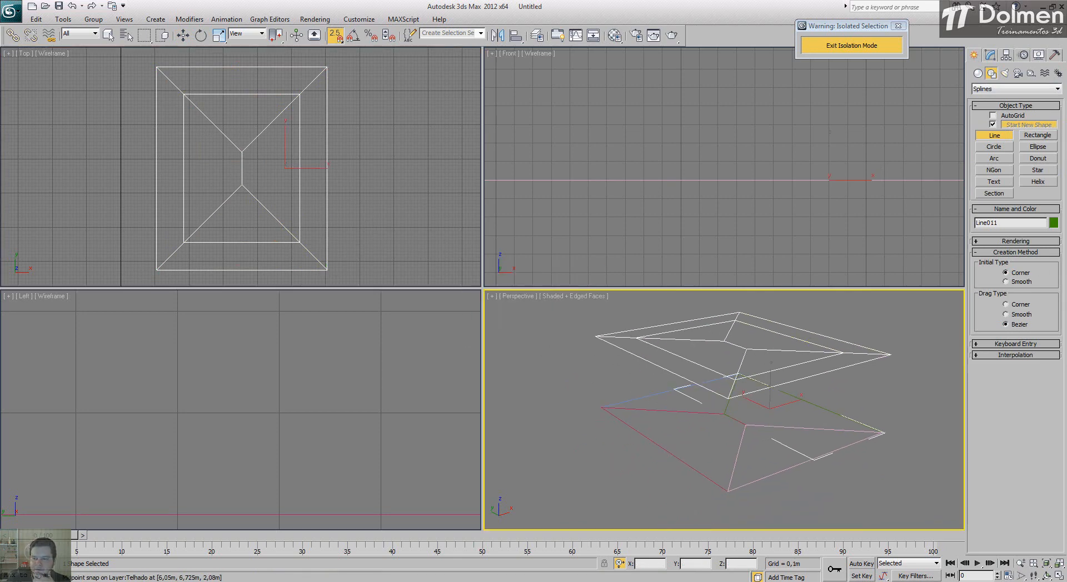
left_click(991, 56)
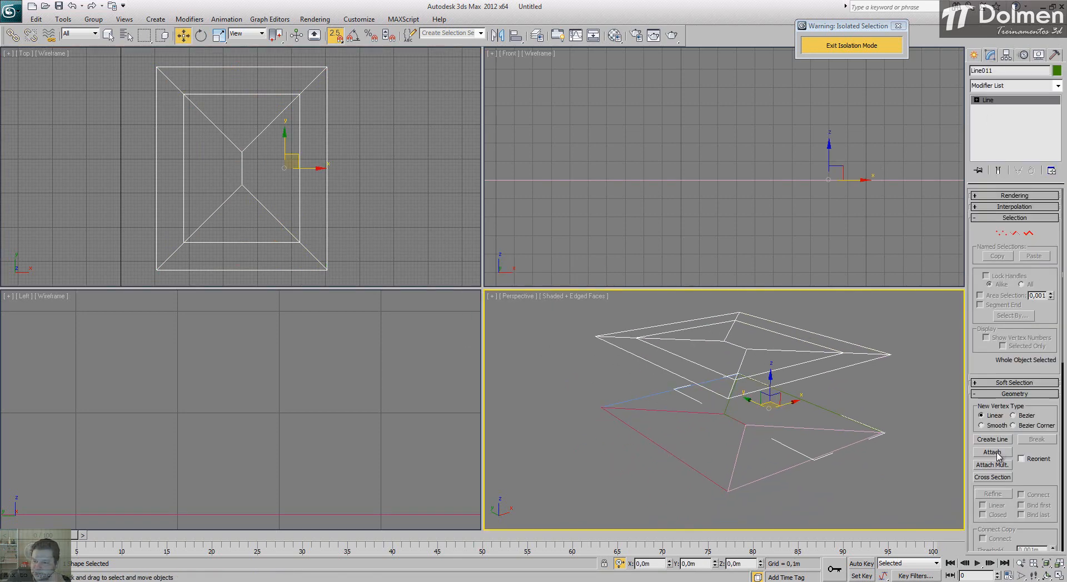
left_click(995, 455)
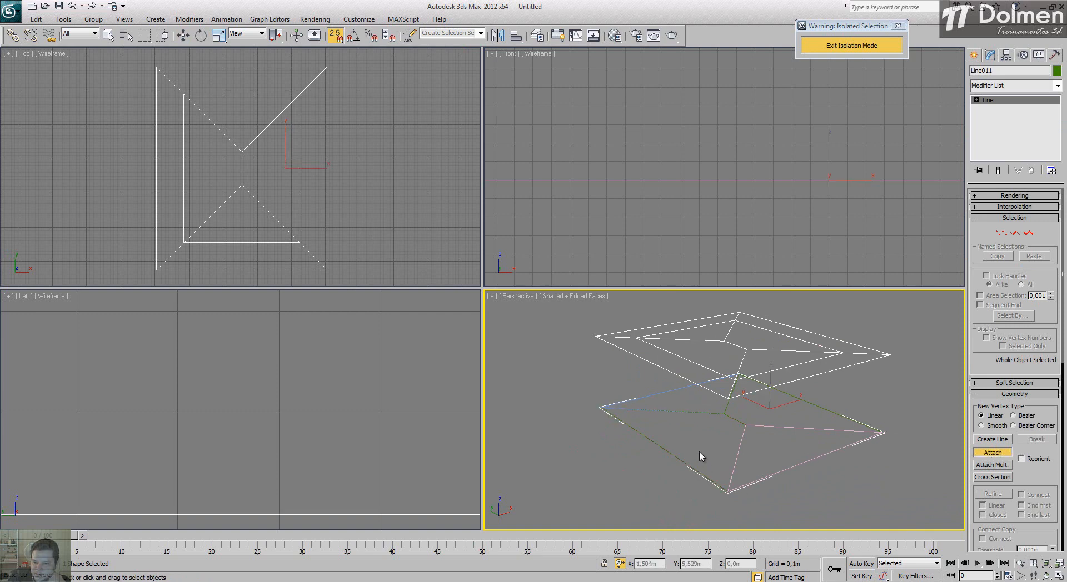
left_click(798, 465)
Step: Move the combined roof shape vertically in the front view, snapping its eave corner onto the original roof outline above
left_click(751, 171)
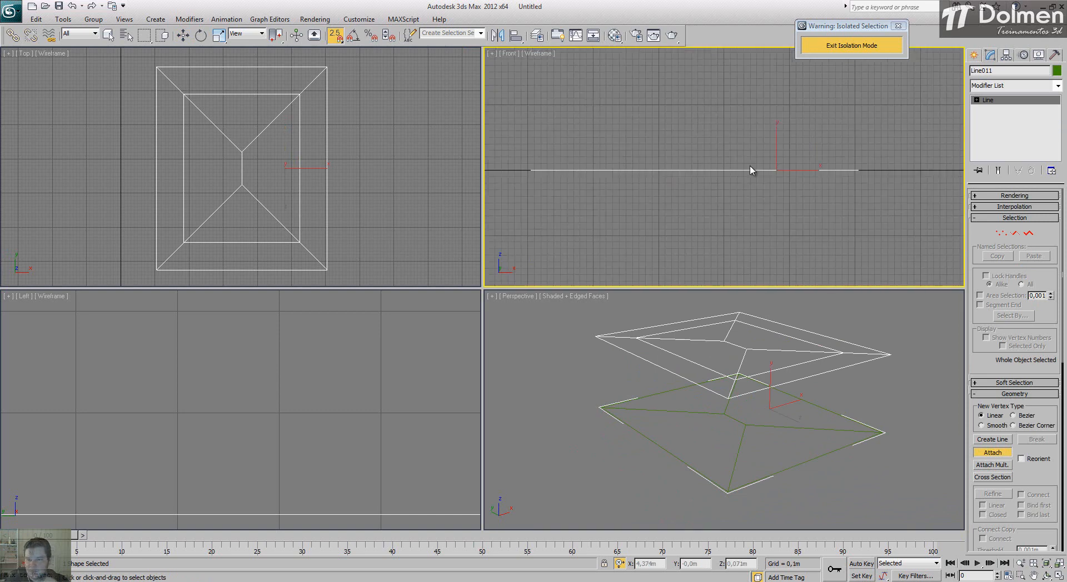
scroll(750, 167, "down", 3)
scroll(680, 148, "up", 3)
key("s")
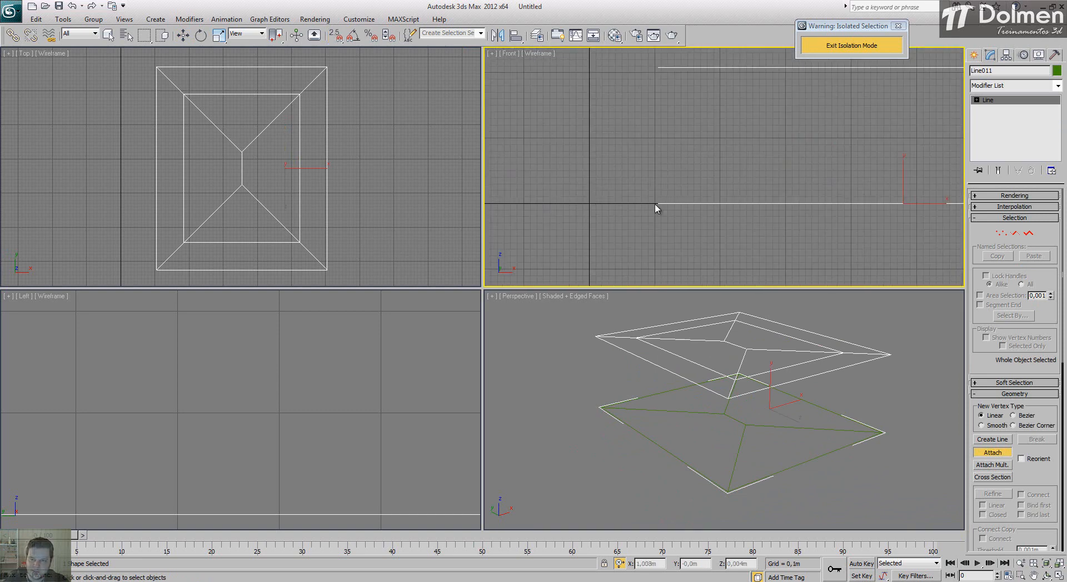
key("w")
key("s")
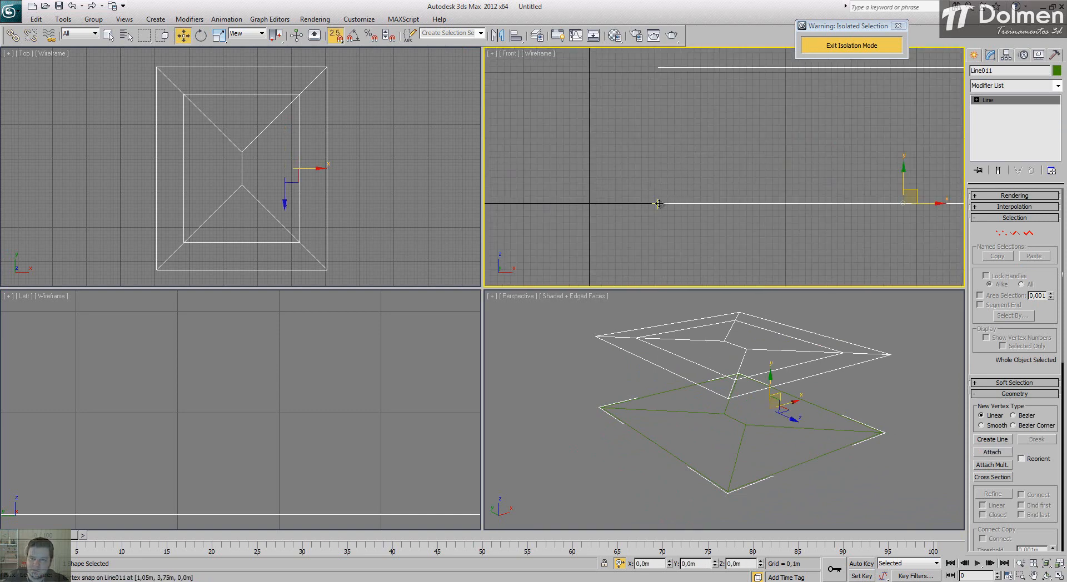
left_click_drag(659, 203, 658, 72)
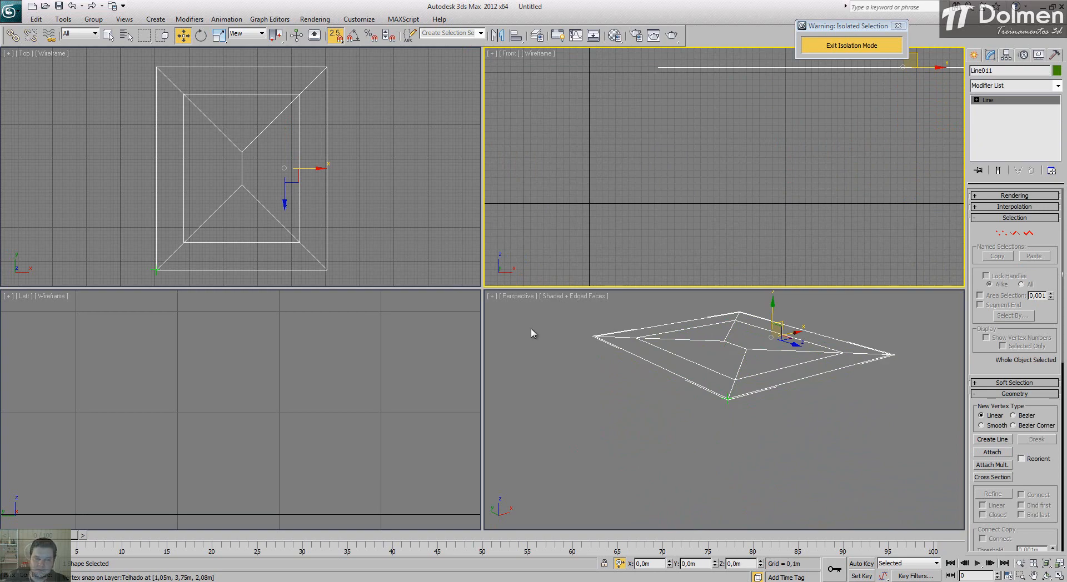
Step: Switch to AutoCAD, measure the distance from the ridge to the left eave and calculate the roof rise as 2.5*.4
key("alt+Tab")
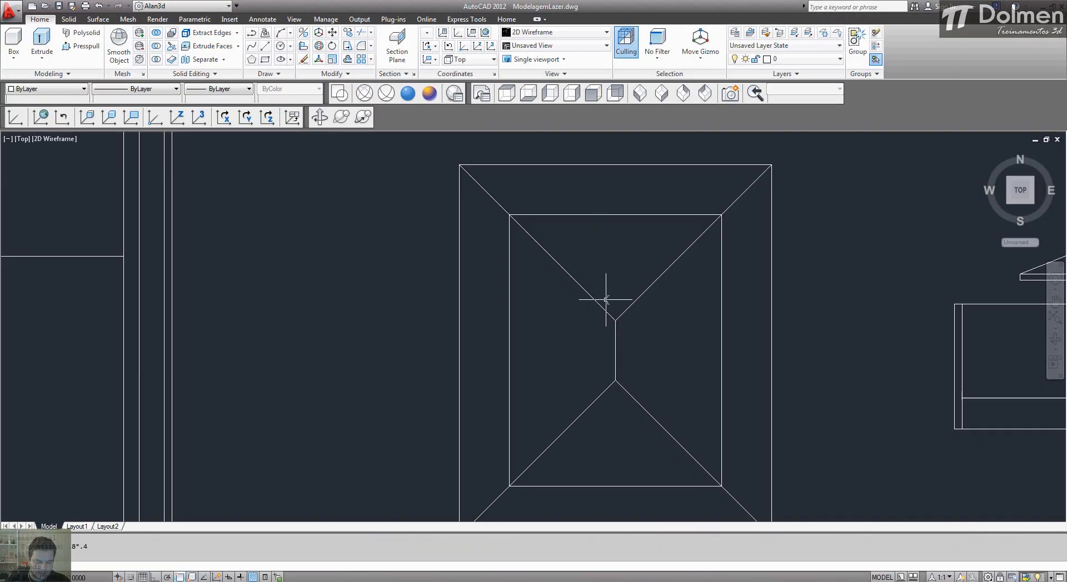
type("DI")
key("Return")
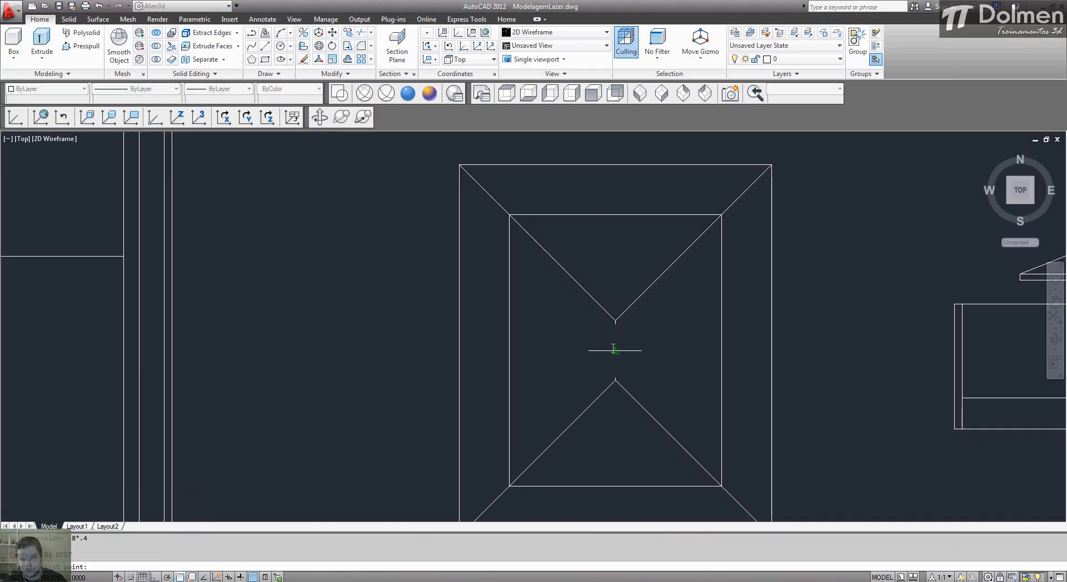
left_click(615, 350)
left_click(461, 351)
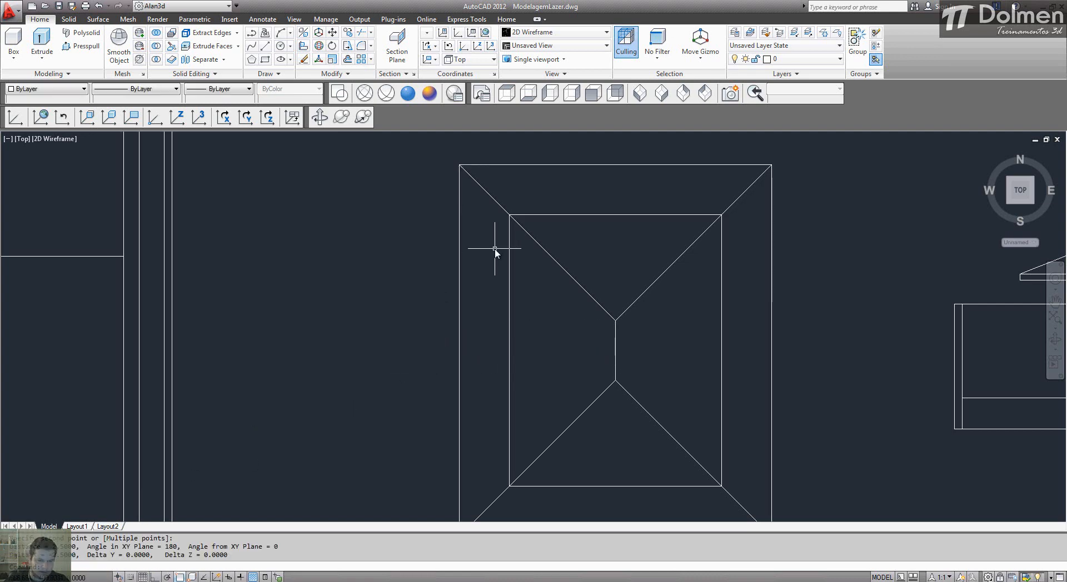
type("cal")
key("Return")
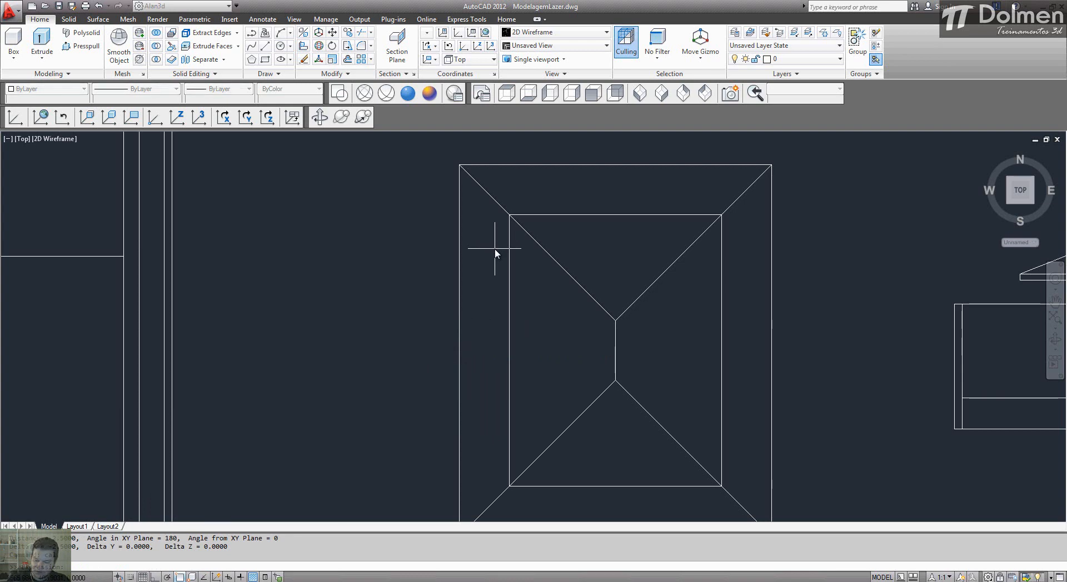
type("2.5*.4")
key("Return")
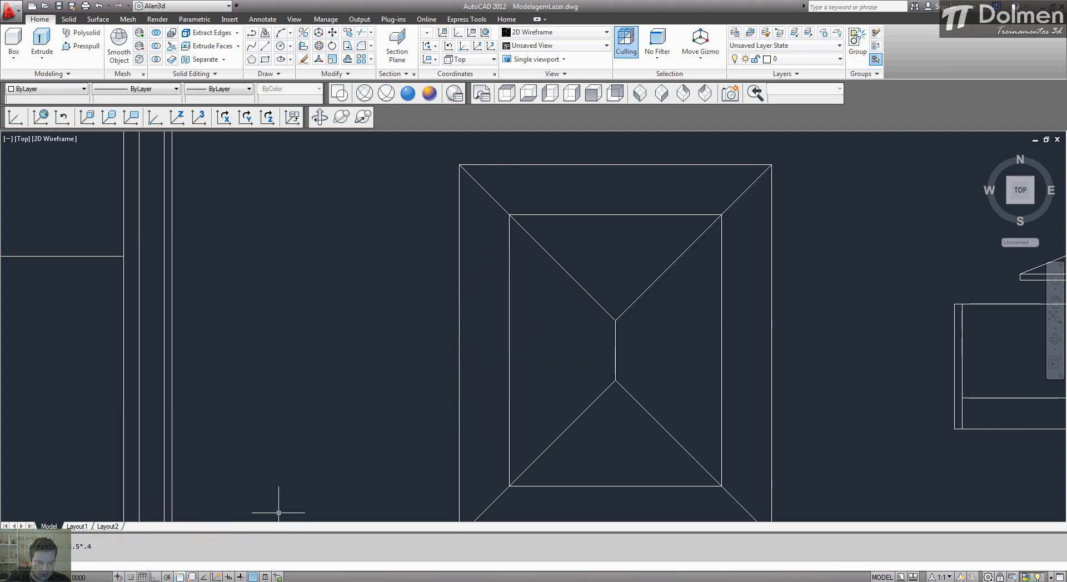
Step: Return to 3ds Max and raise the vertices at both ridge ends along Z by the calculated rise of 2.5*.4, then leave vertex editing
left_click(264, 581)
key("1")
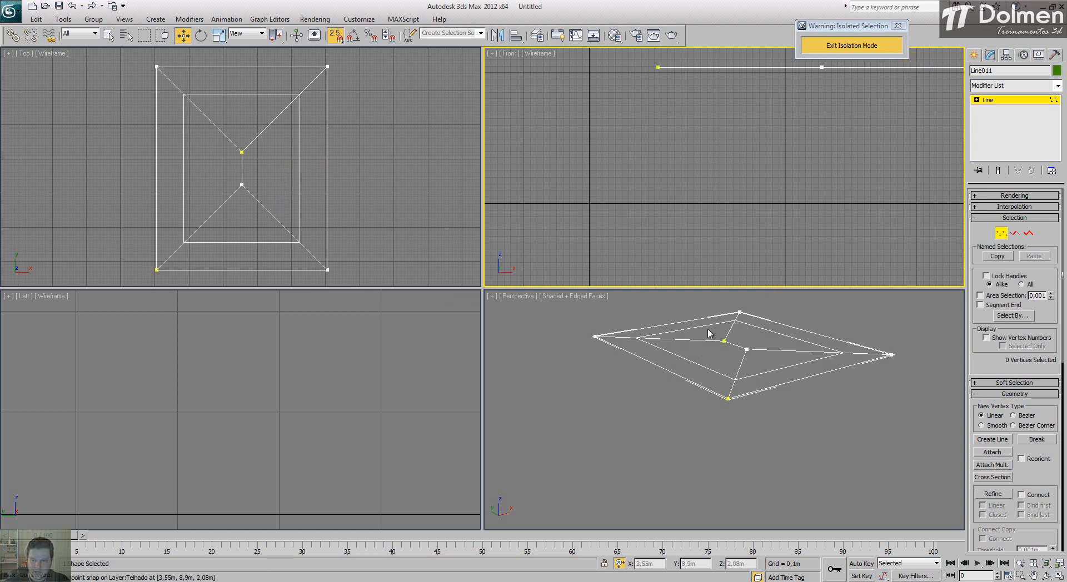
left_click_drag(685, 327, 769, 364)
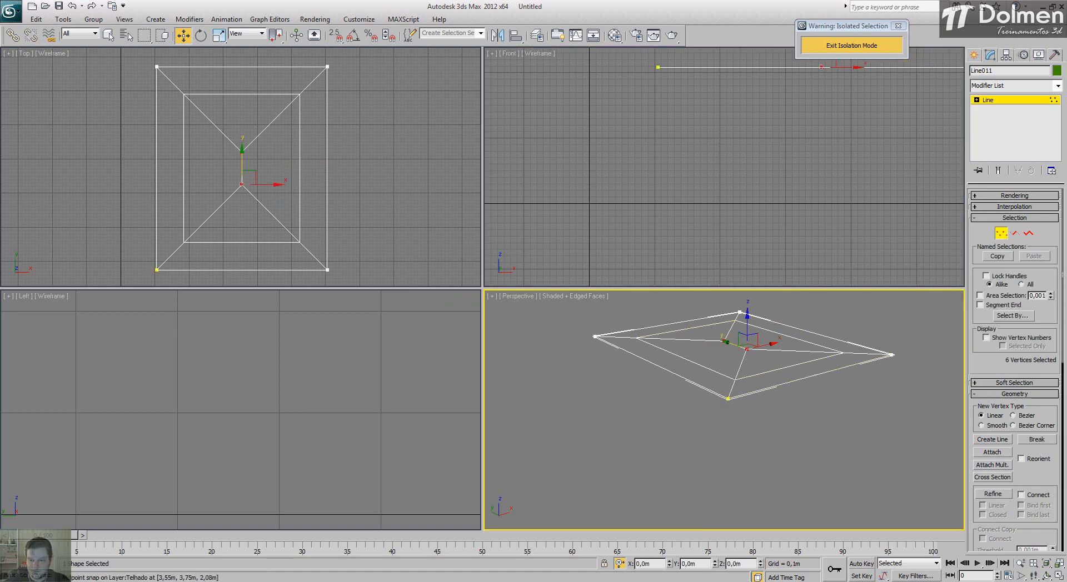
left_click_drag(748, 331, 747, 291)
middle_click_drag(764, 118, 706, 228)
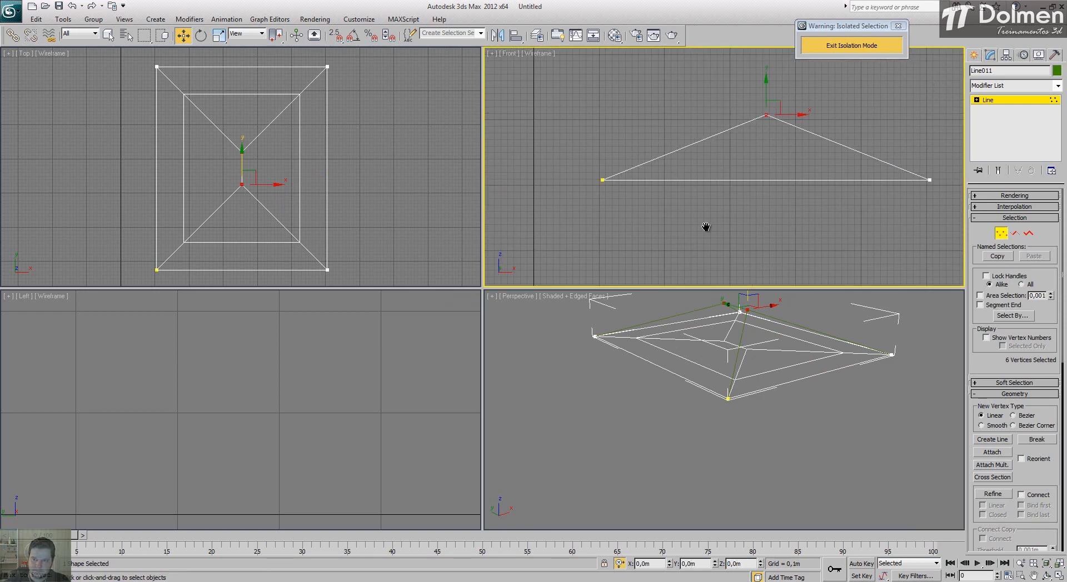
left_click(1004, 237)
Step: Hide the original flat roof outline Layer:Telhado
middle_click_drag(688, 449, 736, 383)
scroll(673, 500, "up", 4)
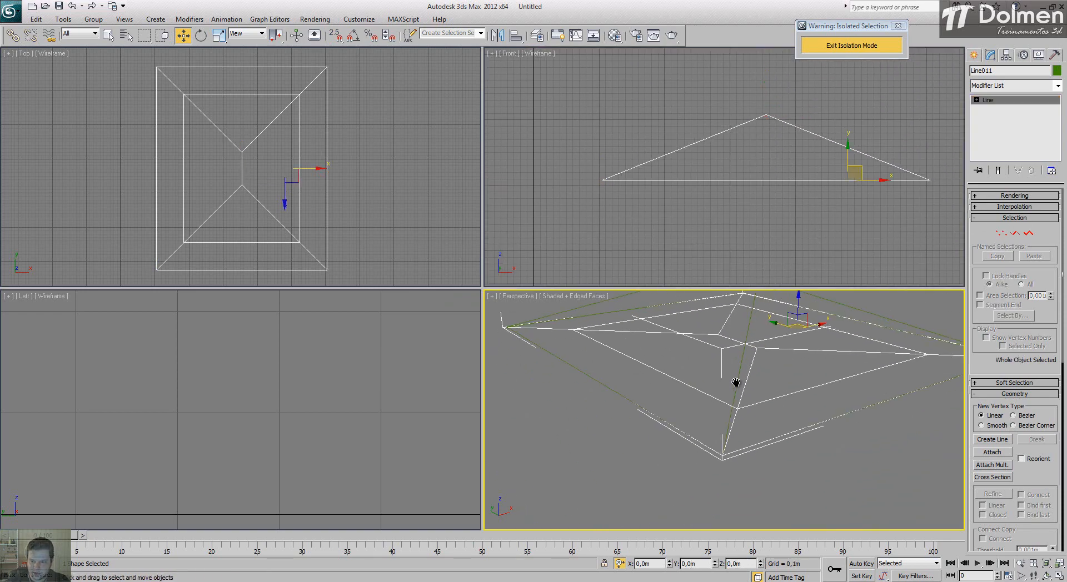
left_click(771, 347)
right_click(768, 345)
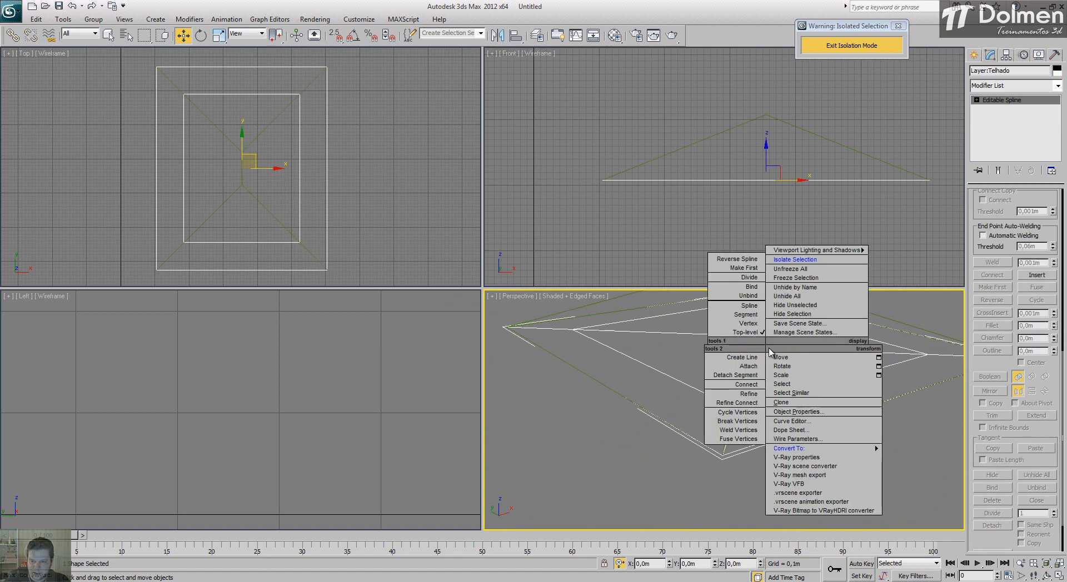
left_click(792, 314)
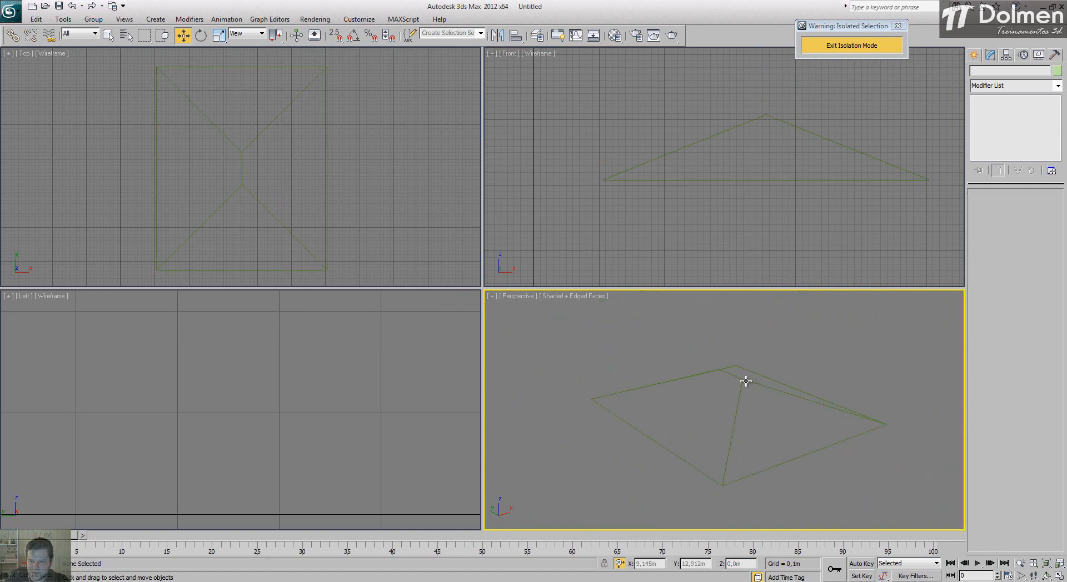
Step: Convert the combined roof shape to an Editable Poly
left_click(745, 382)
right_click(739, 392)
mouse_move(786, 495)
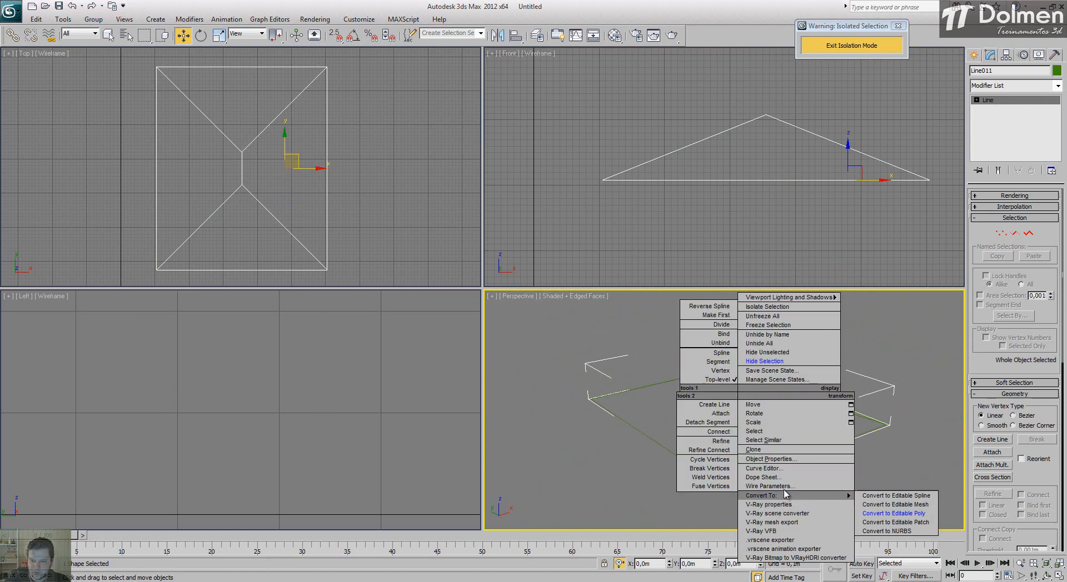
left_click(899, 513)
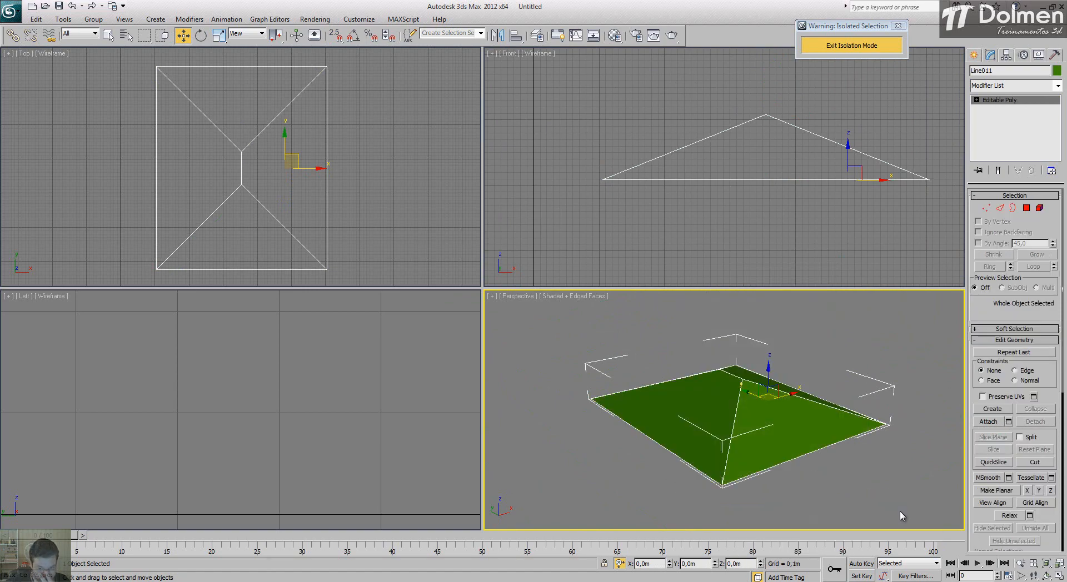
left_click(999, 87)
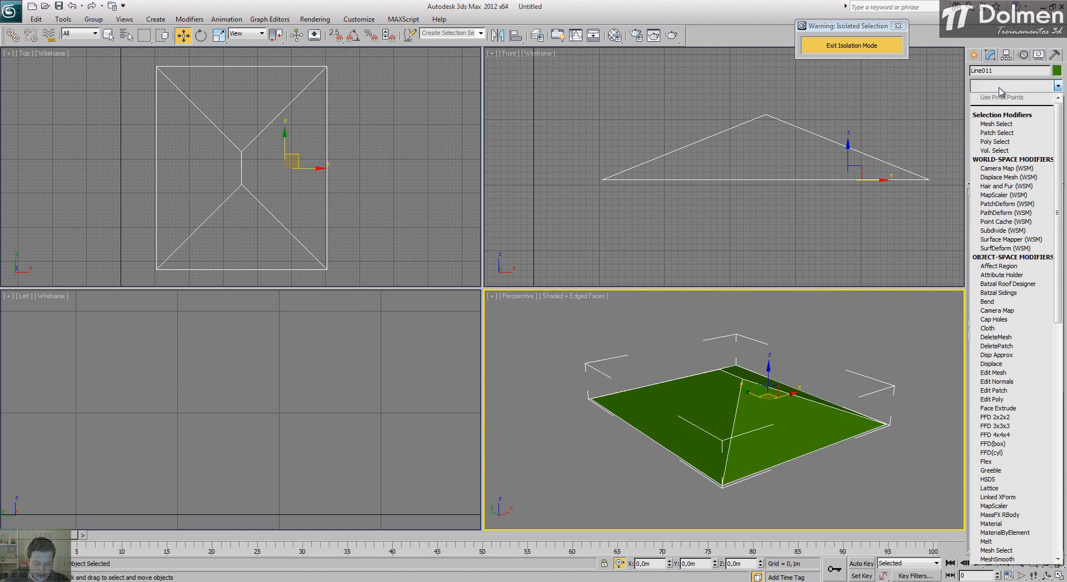
scroll(999, 92, "down", 5)
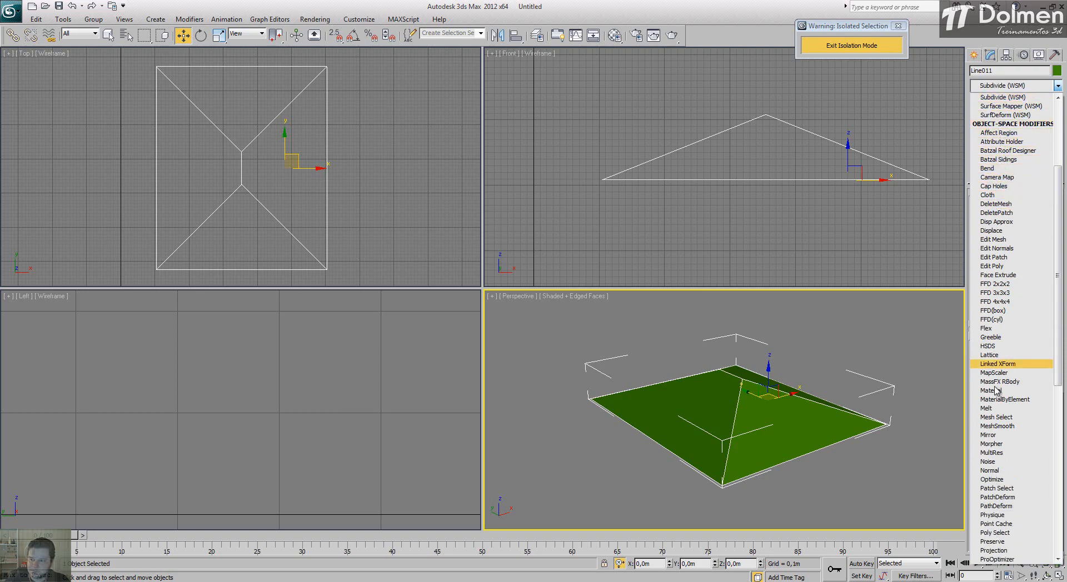
scroll(1000, 401, "down", 13)
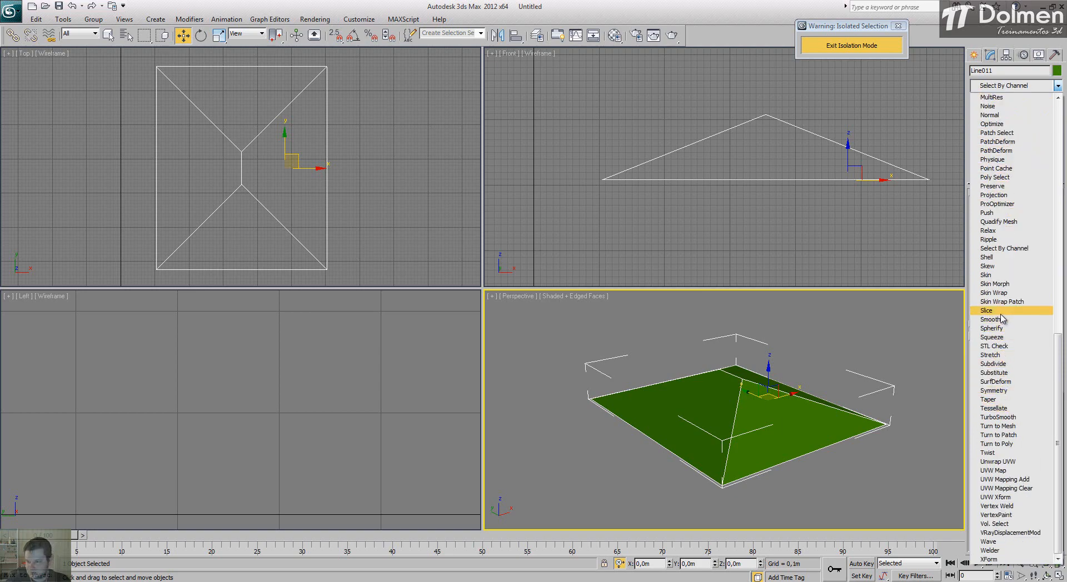
left_click(988, 266)
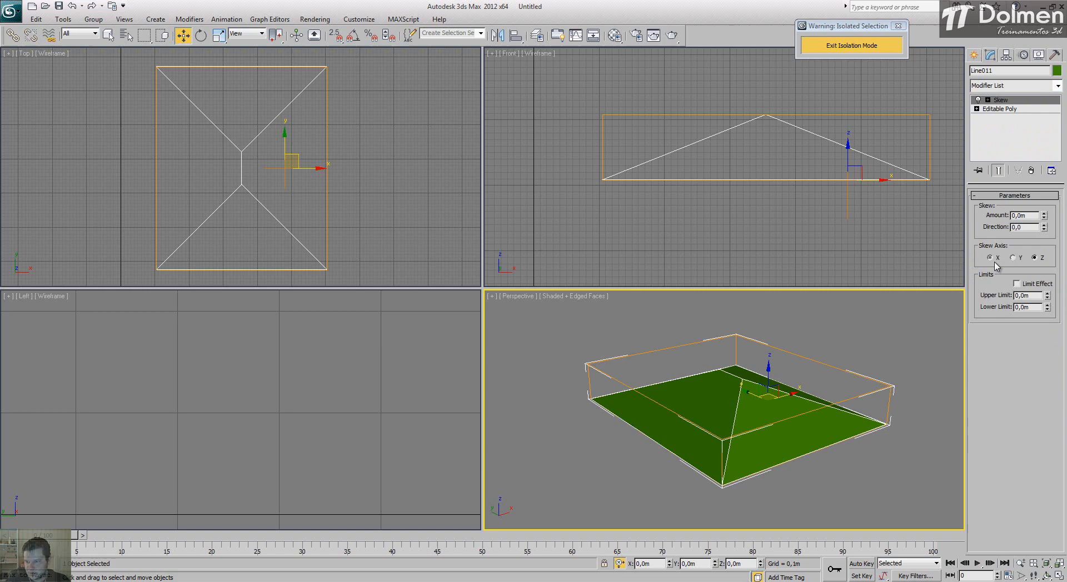
left_click(1032, 171)
Step: Add a Shell modifier to the roof, try out a different outer amount and undo that change
left_click(1025, 86)
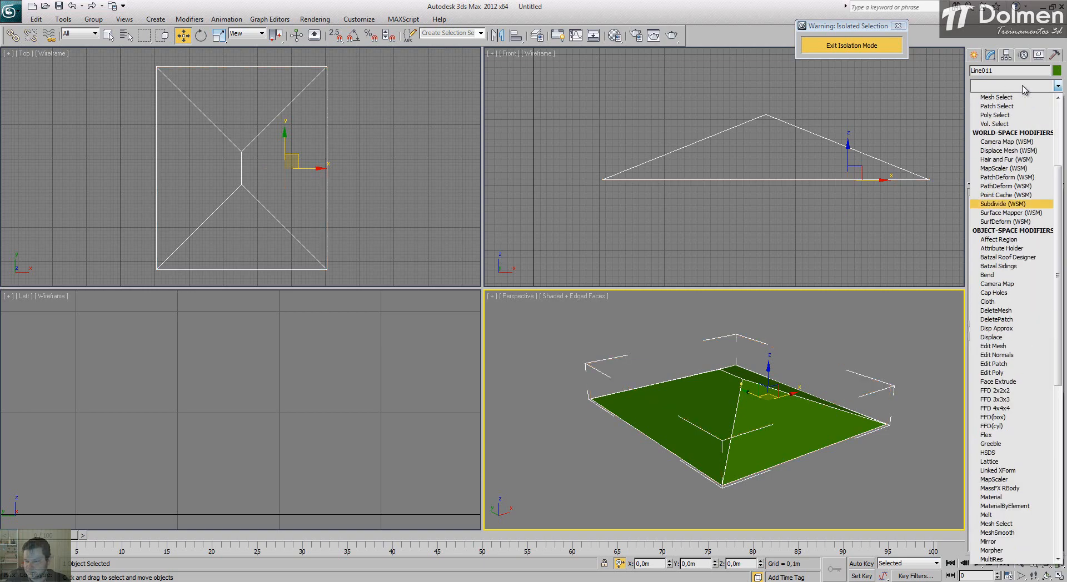
left_click(1007, 257)
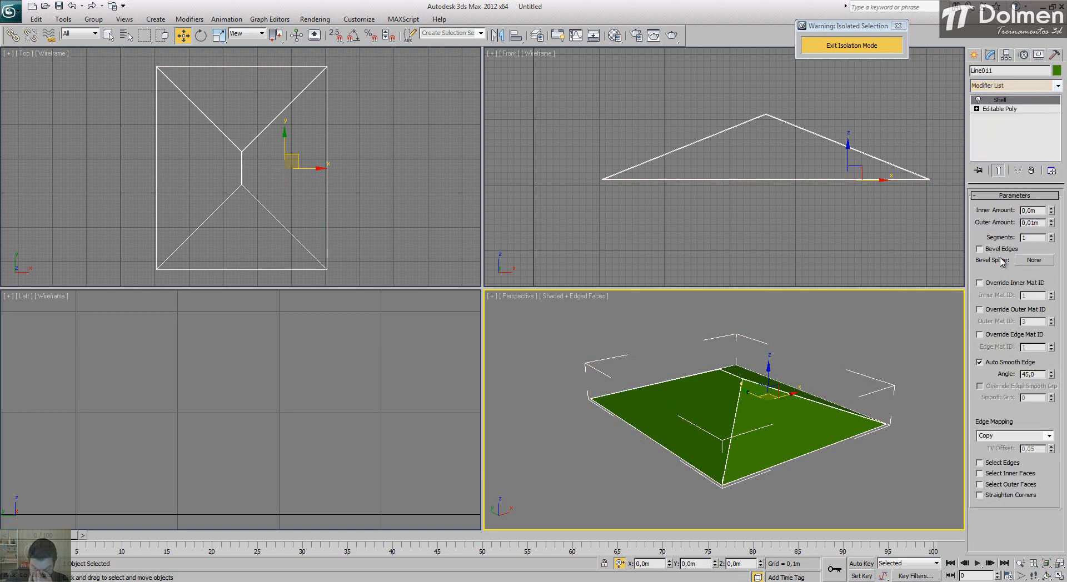
scroll(779, 414, "up", 4)
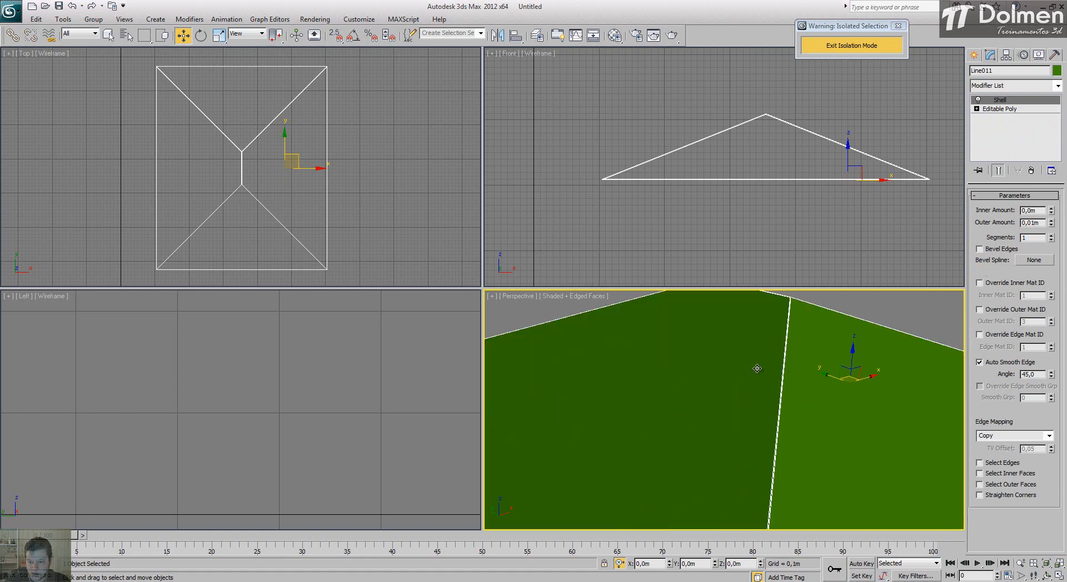
middle_click_drag(731, 338, 775, 431)
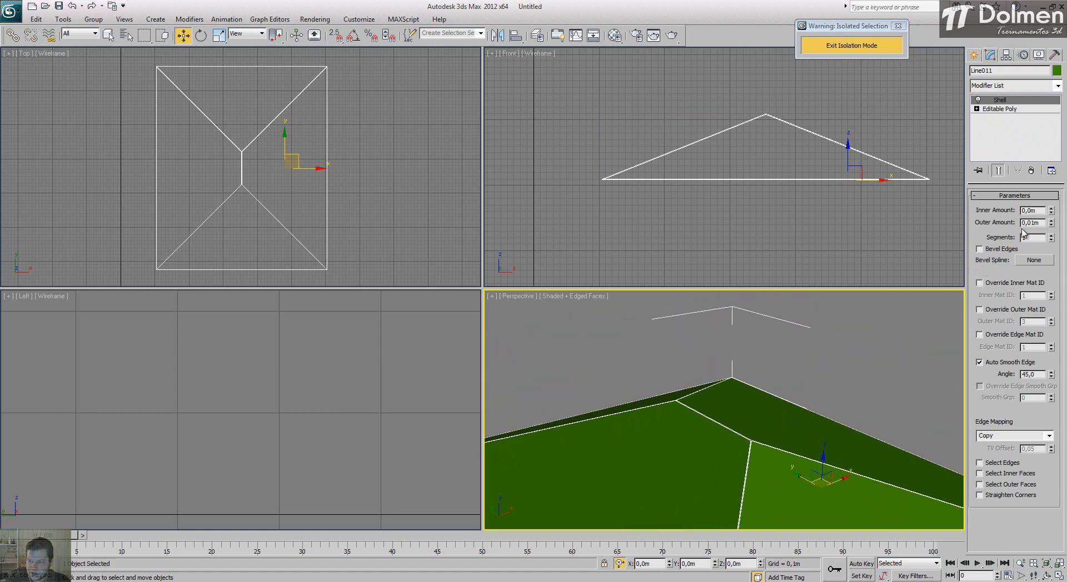
left_click_drag(1052, 222, 1052, 370)
key("ctrl+z")
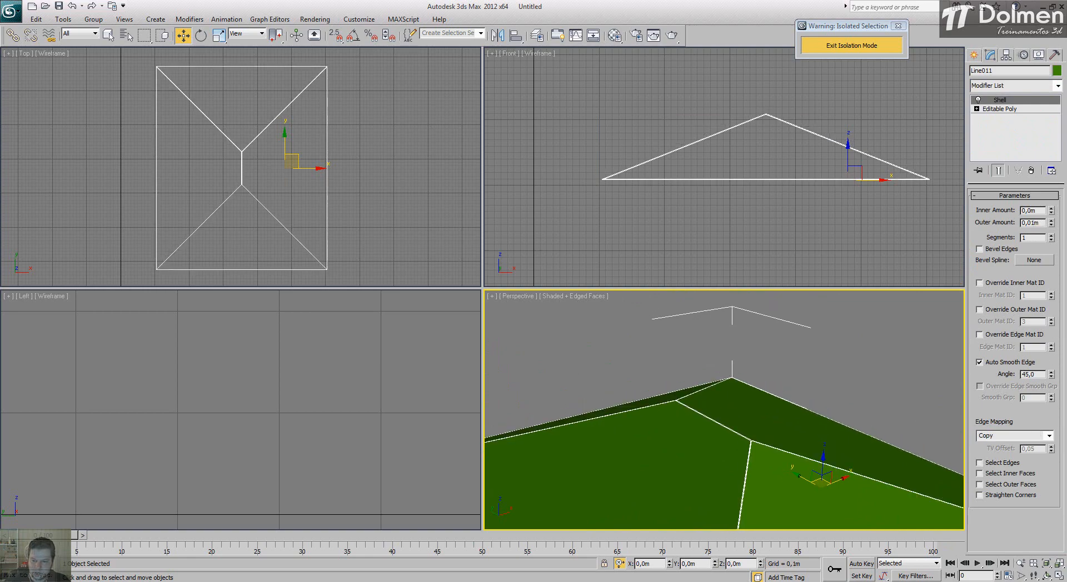
Step: Set the shell's outer amount to 0,0 m and inner amount to 0,02 m, and exit isolation mode
right_click(1052, 223)
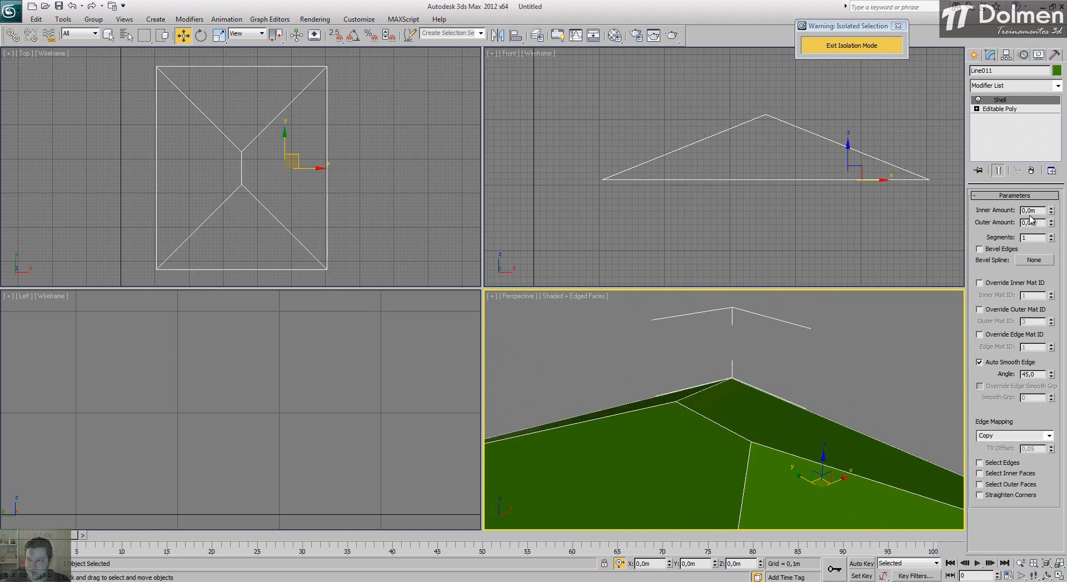
type("2")
key("Return")
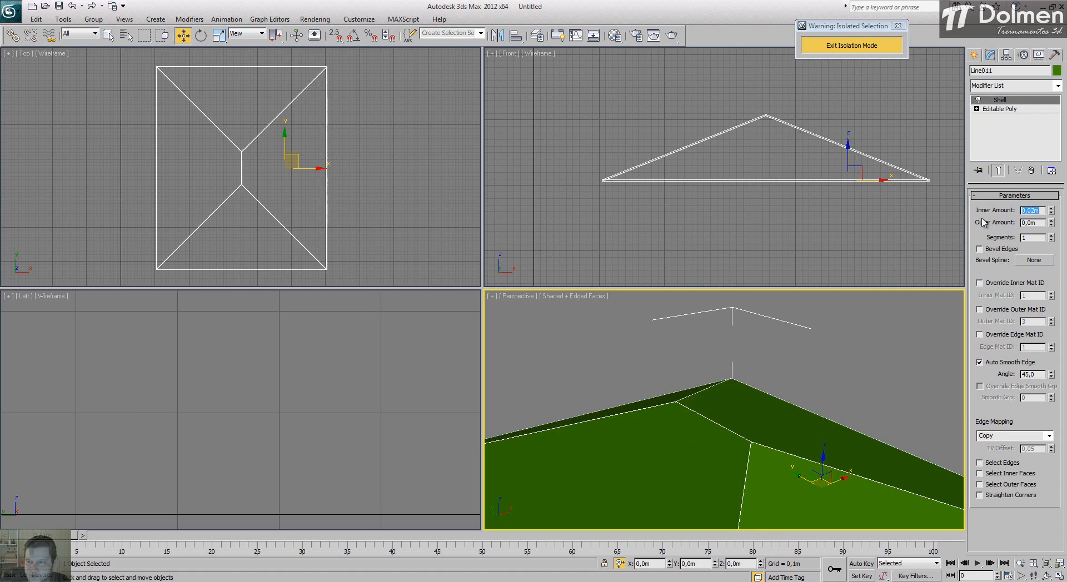
left_click(866, 51)
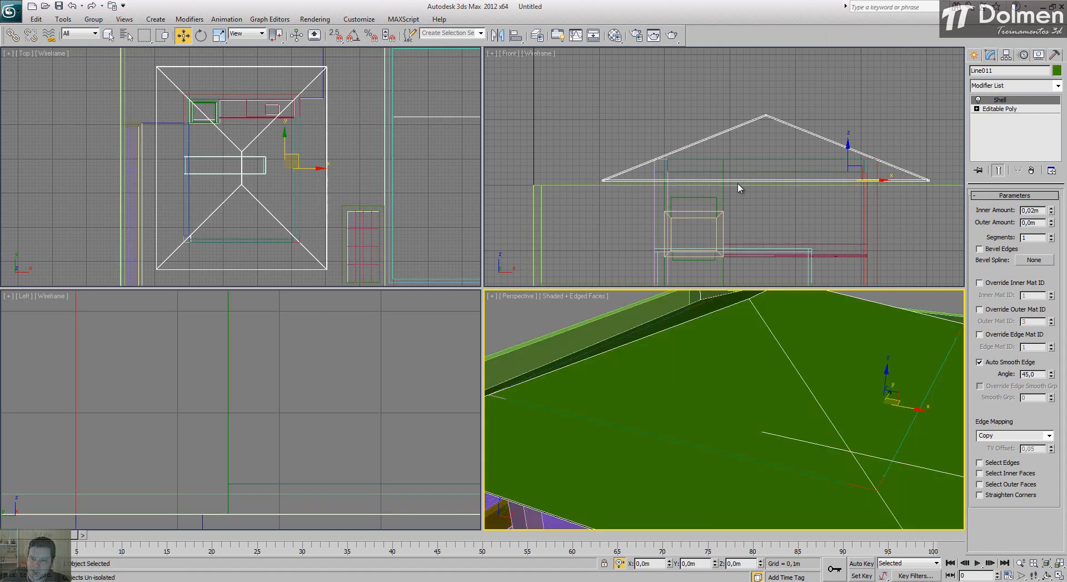
Step: Try raising the hipped roof about 0,347 m so that its base sits on top of the walls
middle_click_drag(734, 151, 722, 120)
scroll(751, 404, "down", 5)
middle_click_drag(768, 424, 822, 412, "alt")
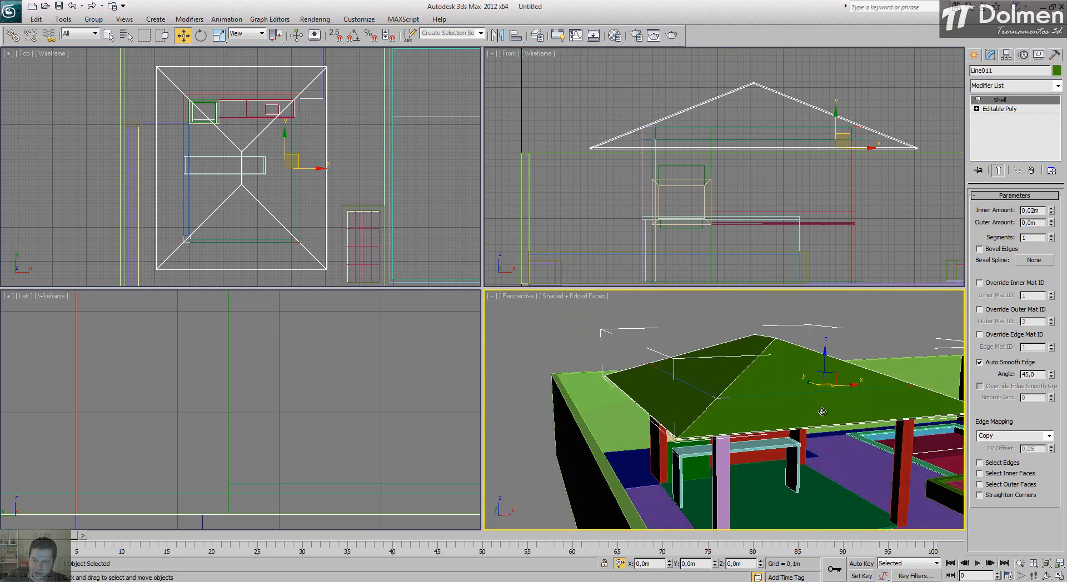
right_click(651, 133)
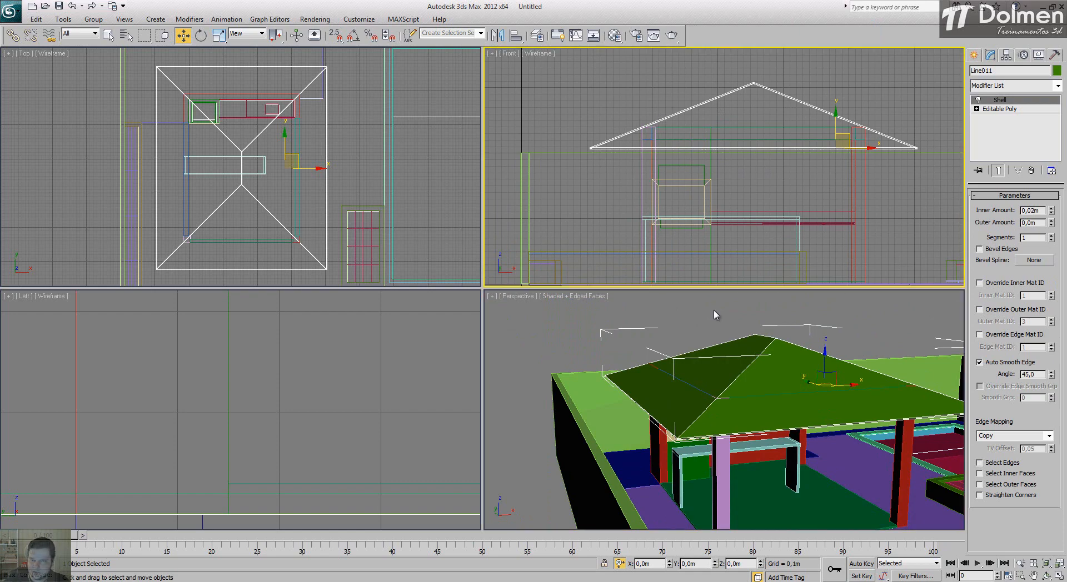
left_click(1059, 576)
middle_click_drag(371, 224, 453, 252)
scroll(271, 247, "up", 3)
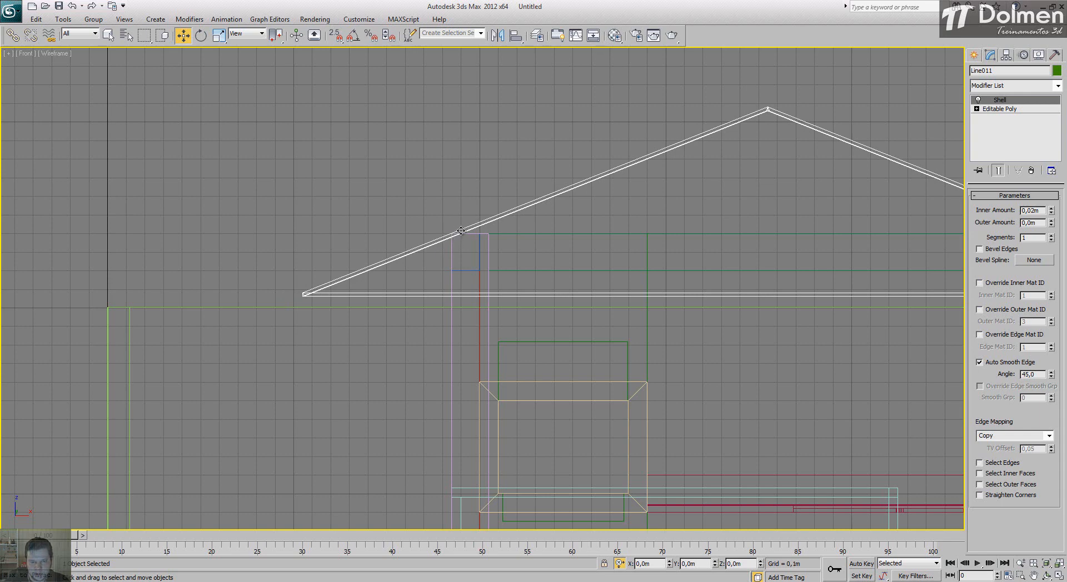
scroll(611, 267, "down", 3)
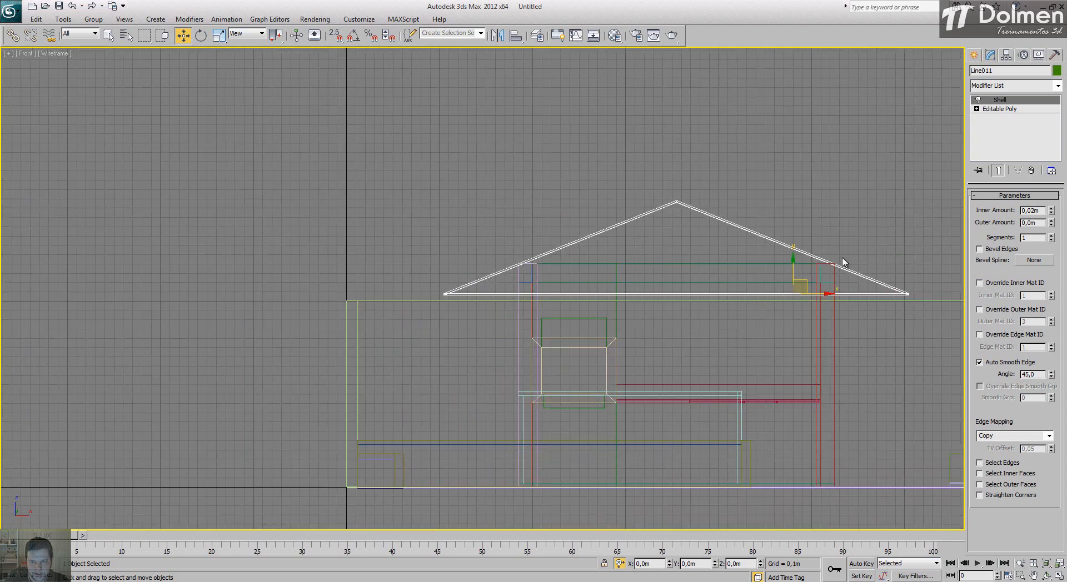
left_click_drag(783, 267, 802, 232)
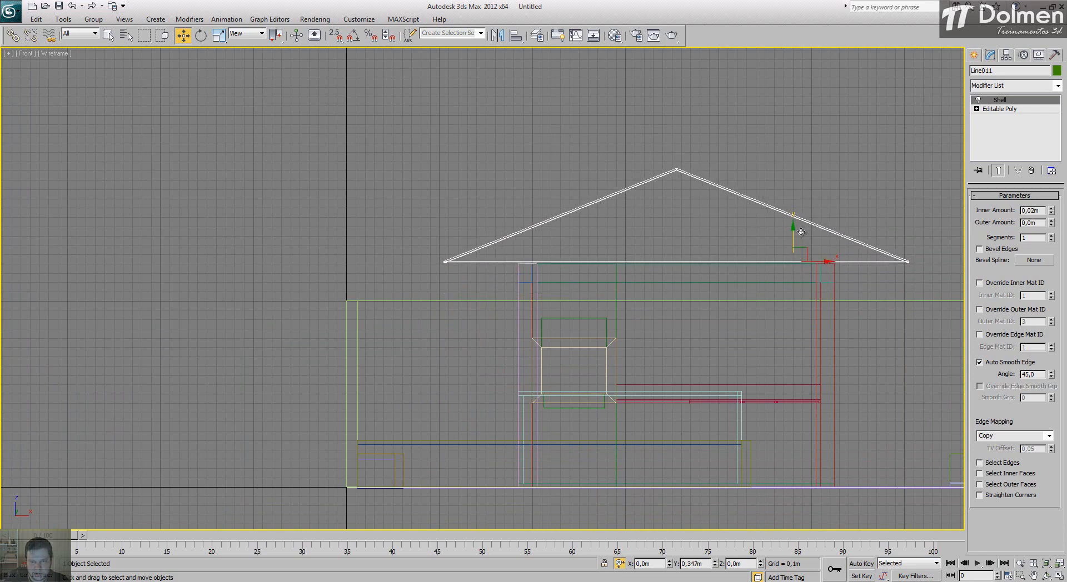
scroll(552, 246, "up", 3)
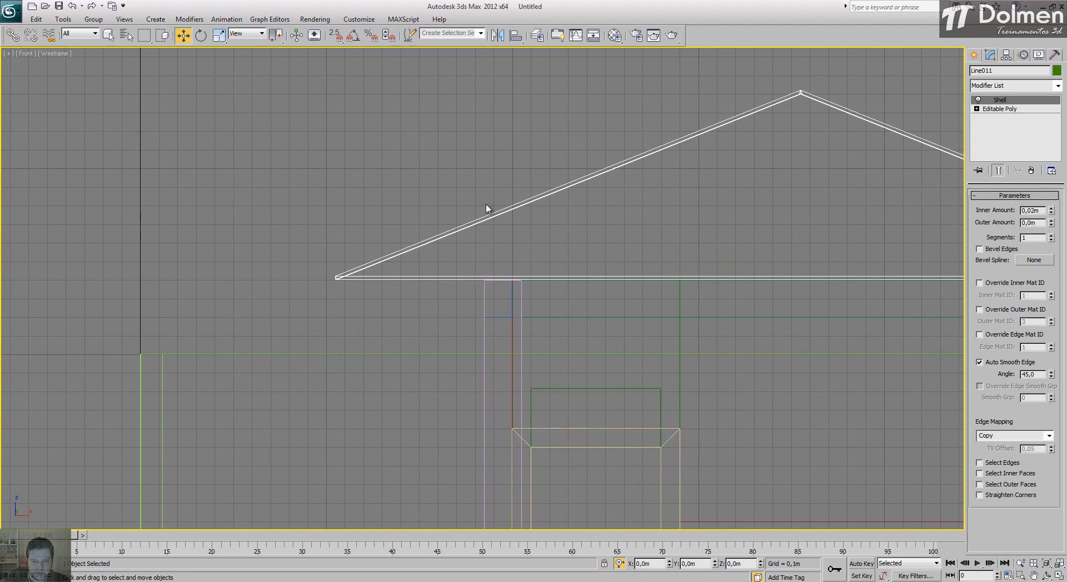
left_click(1059, 576)
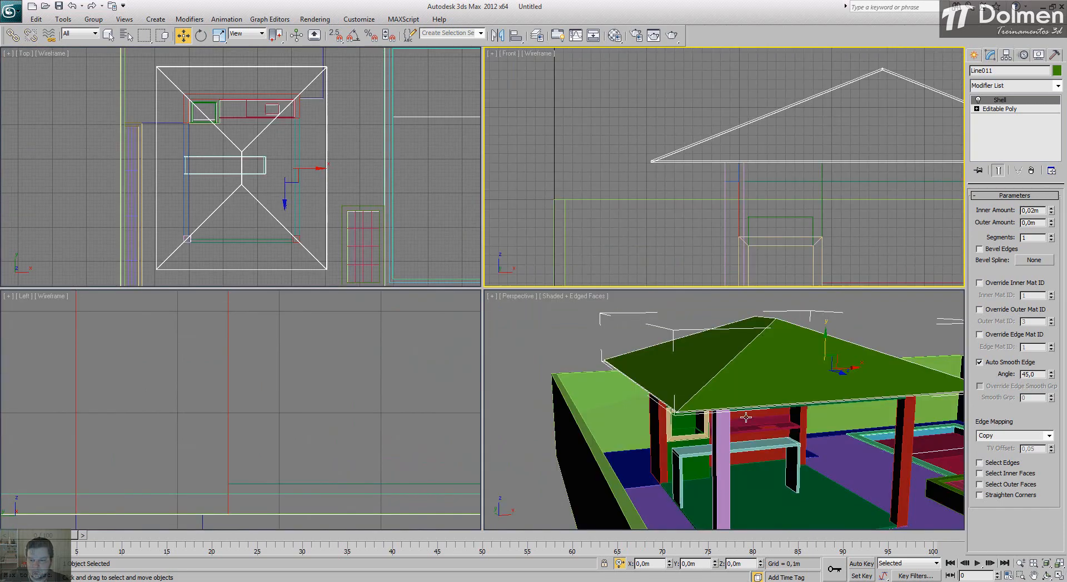
right_click(705, 397)
middle_click_drag(702, 418, 617, 373, "alt")
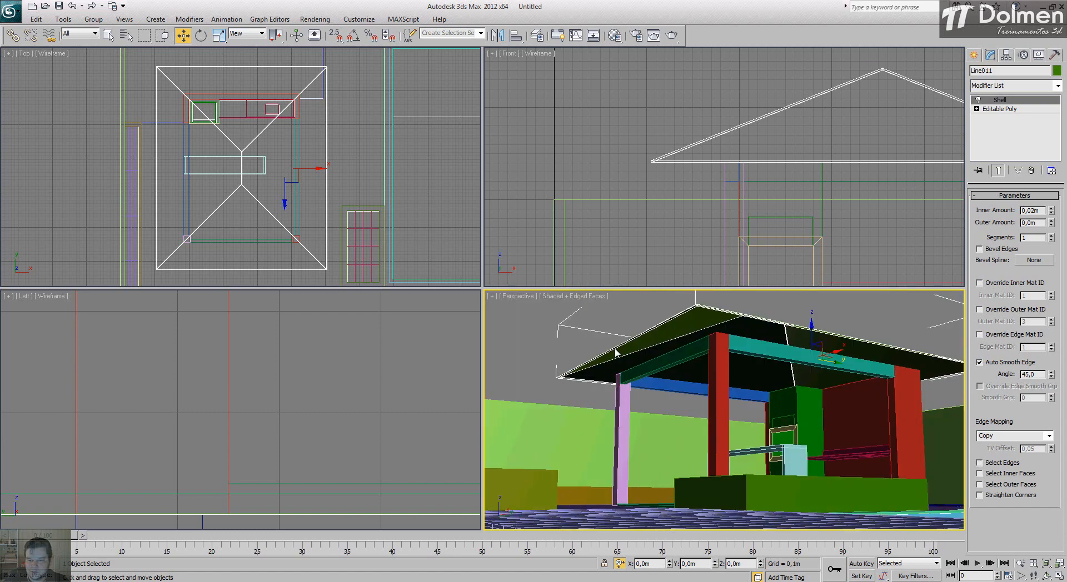
Step: Undo the last vertical move of the roof
left_click(808, 87)
key("ctrl+z")
key("ctrl+z")
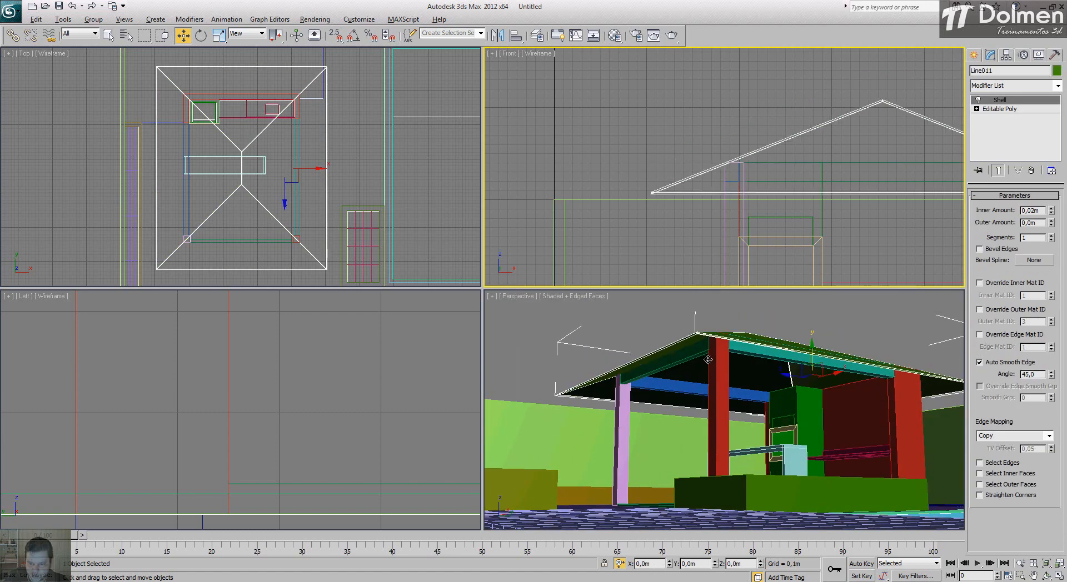
middle_click_drag(704, 378, 828, 401, "alt")
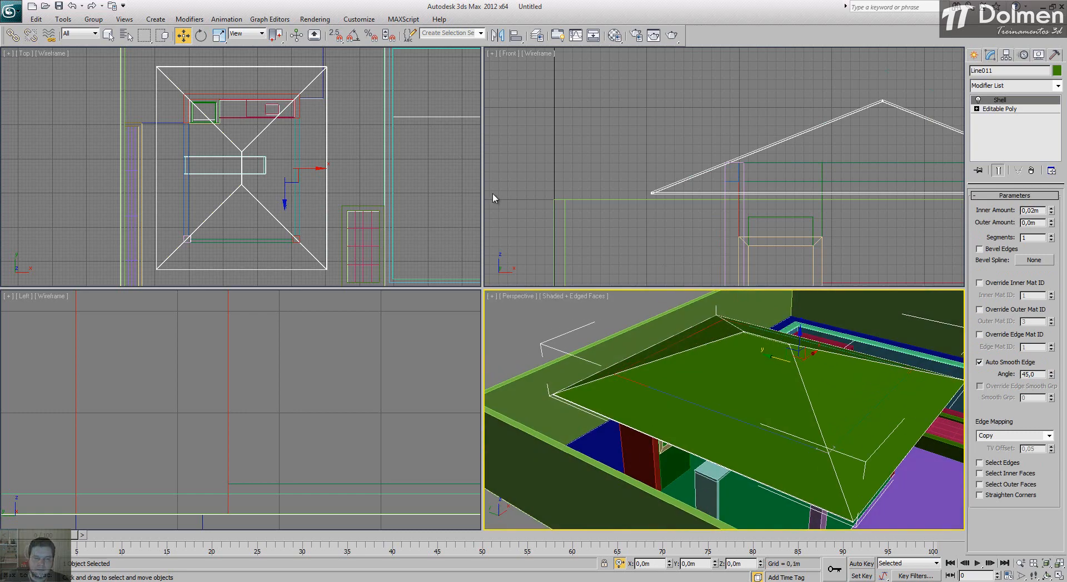
Step: Isolate the hipped roof, clear the selection and show the top view at full size
scroll(254, 114, "down", 4)
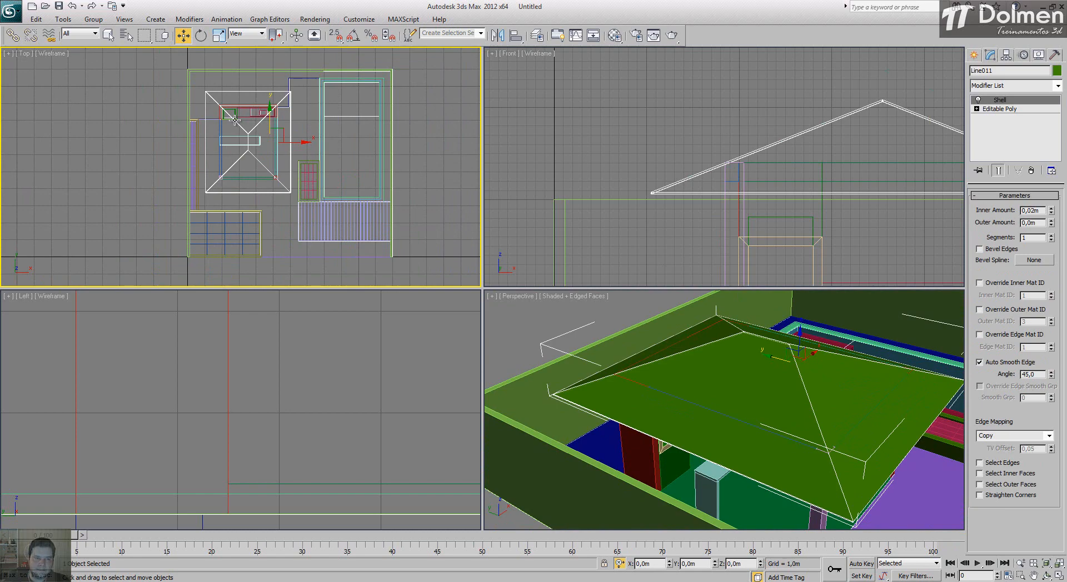
right_click(235, 120)
left_click(267, 30)
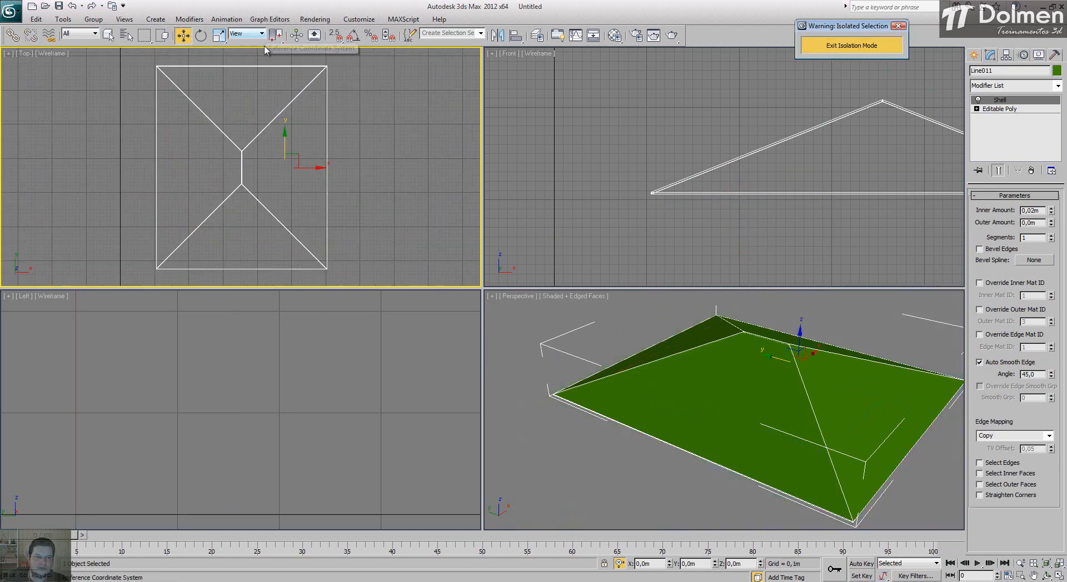
left_click(370, 98)
left_click(1060, 576)
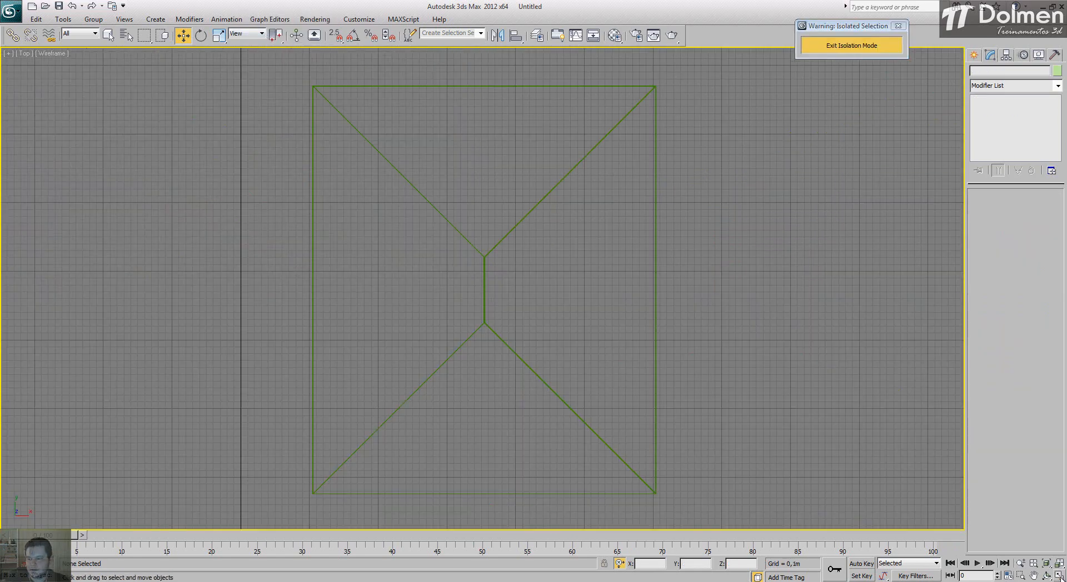
Step: Draw a 5,95 m by 5,0 m rectangle around the roof, snapped to its opposite outer corners
left_click(970, 58)
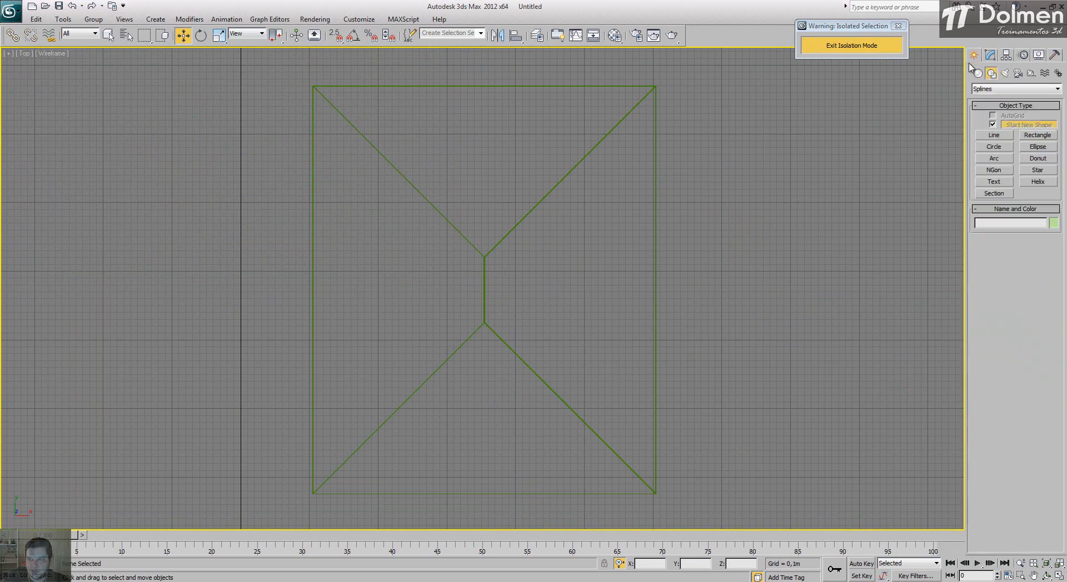
left_click(1046, 139)
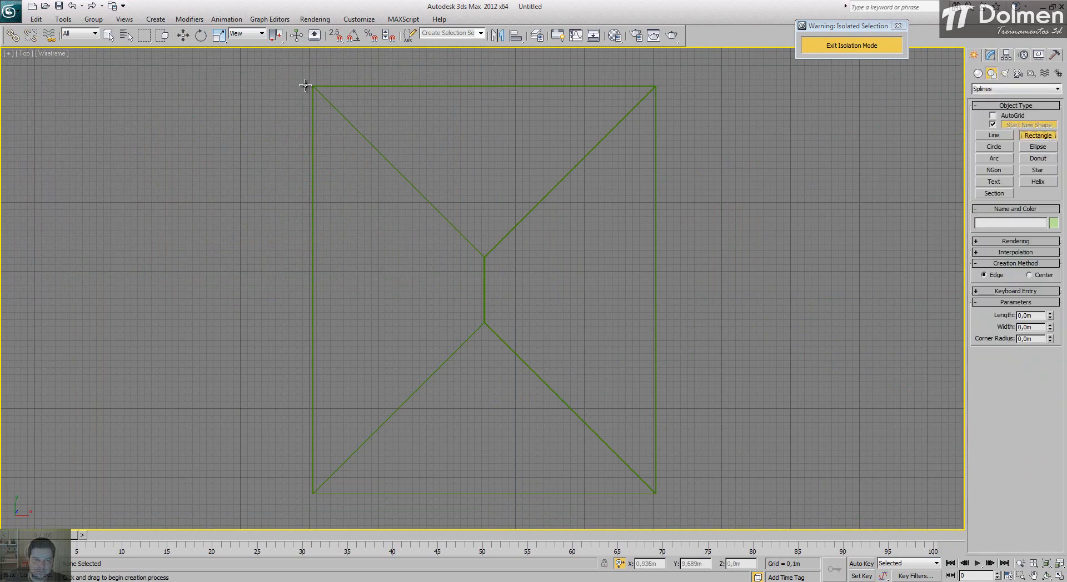
key("s")
left_click_drag(311, 82, 664, 489)
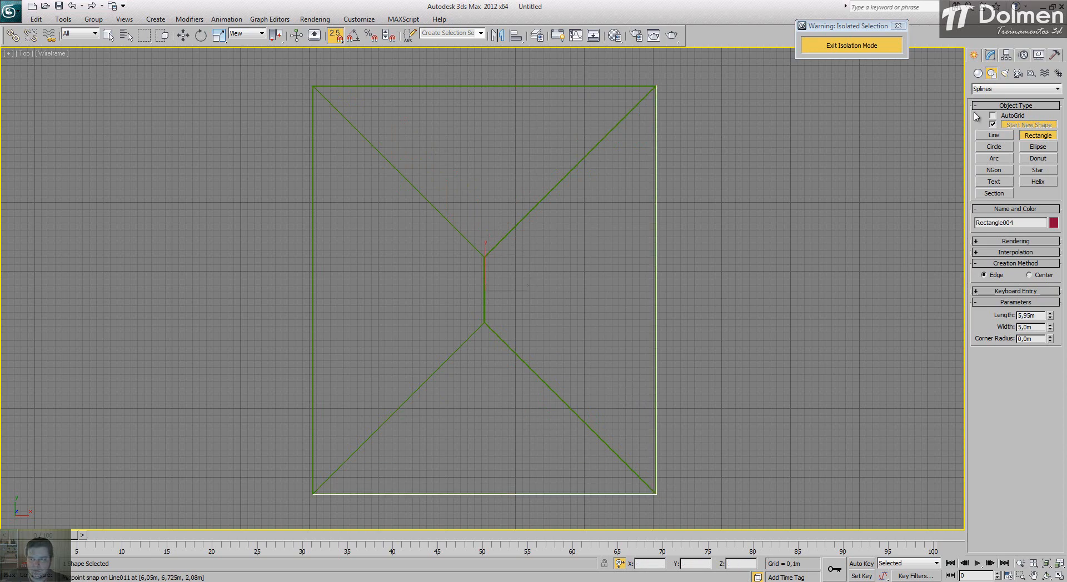
Step: Convert the rectangle to an Editable Spline and give it a narrow outward outline using a negative Outline value
left_click(990, 55)
right_click(648, 183)
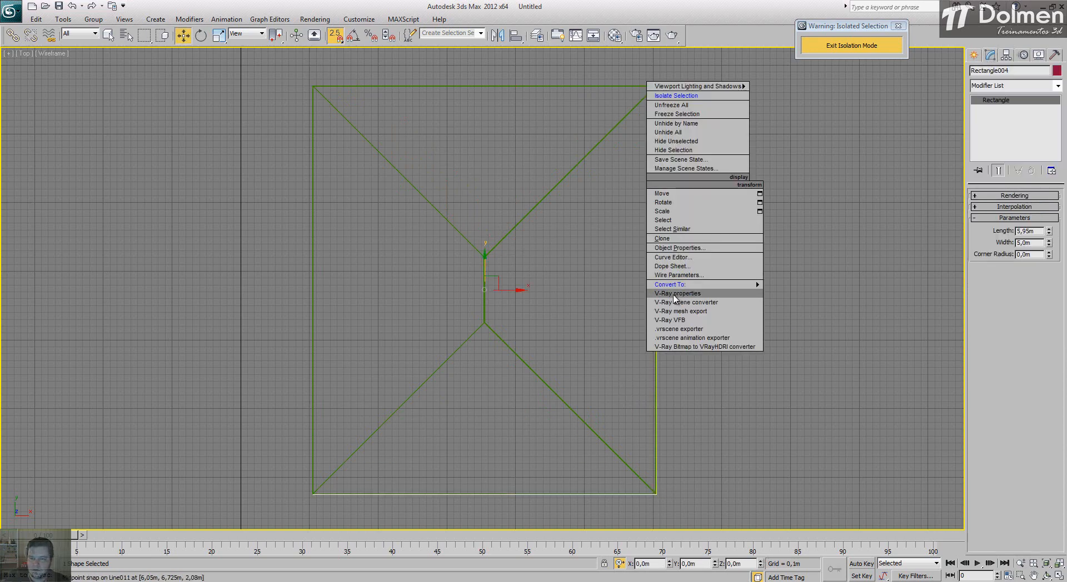
mouse_move(720, 286)
left_click(834, 285)
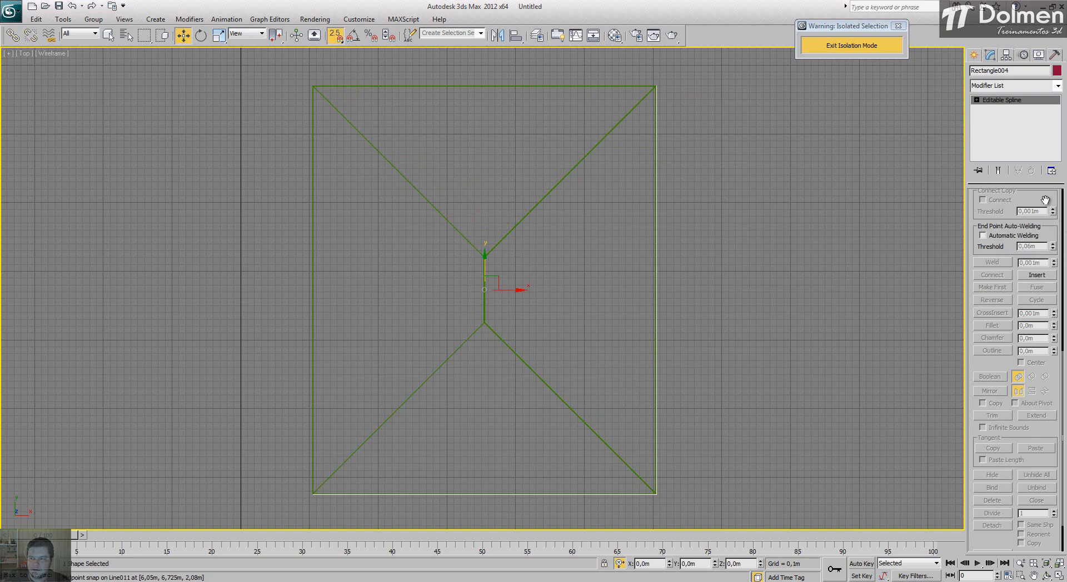
key("1")
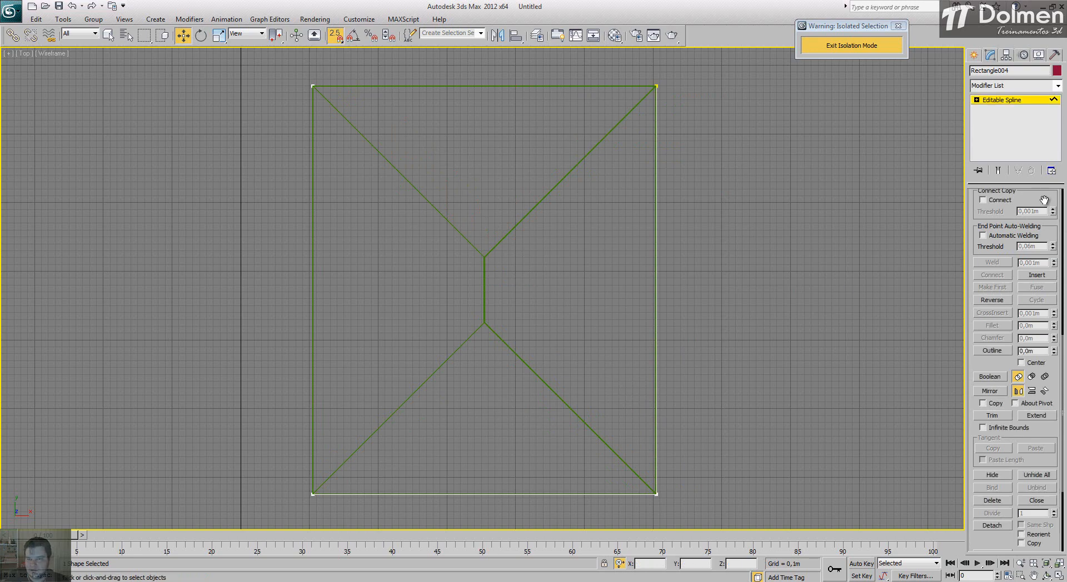
left_click_drag(1036, 352, 1002, 353)
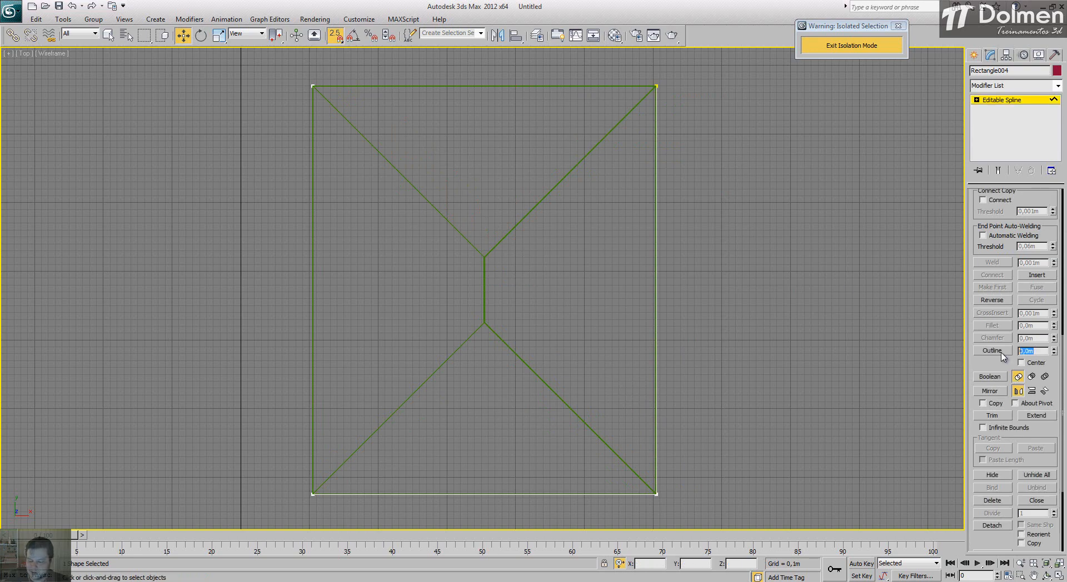
type("-")
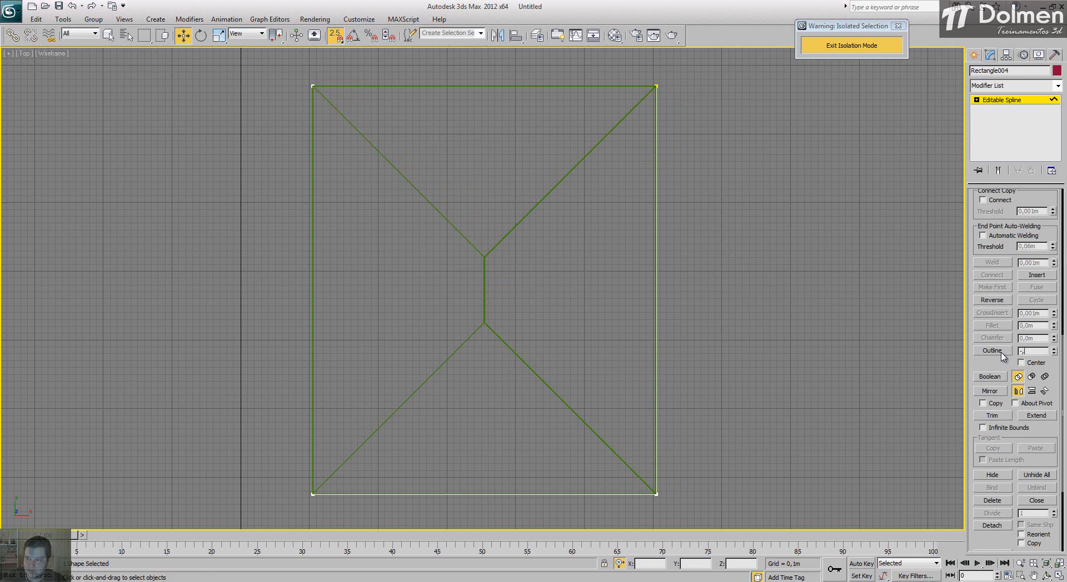
key("Return")
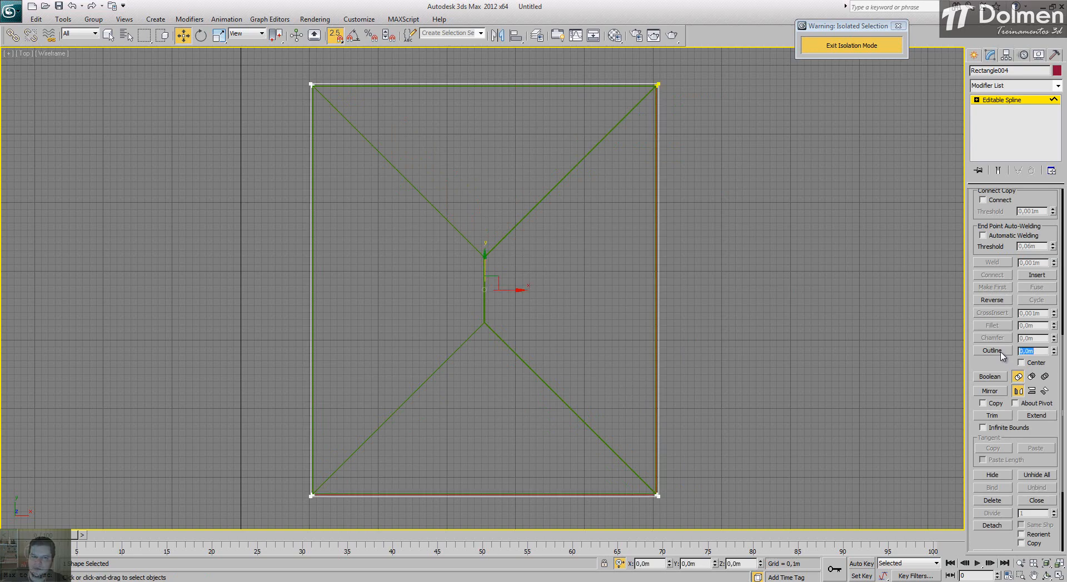
Step: Extrude the outlined rectangle by 0,15 m to form the roof's fascia
left_click(1021, 87)
key("e")
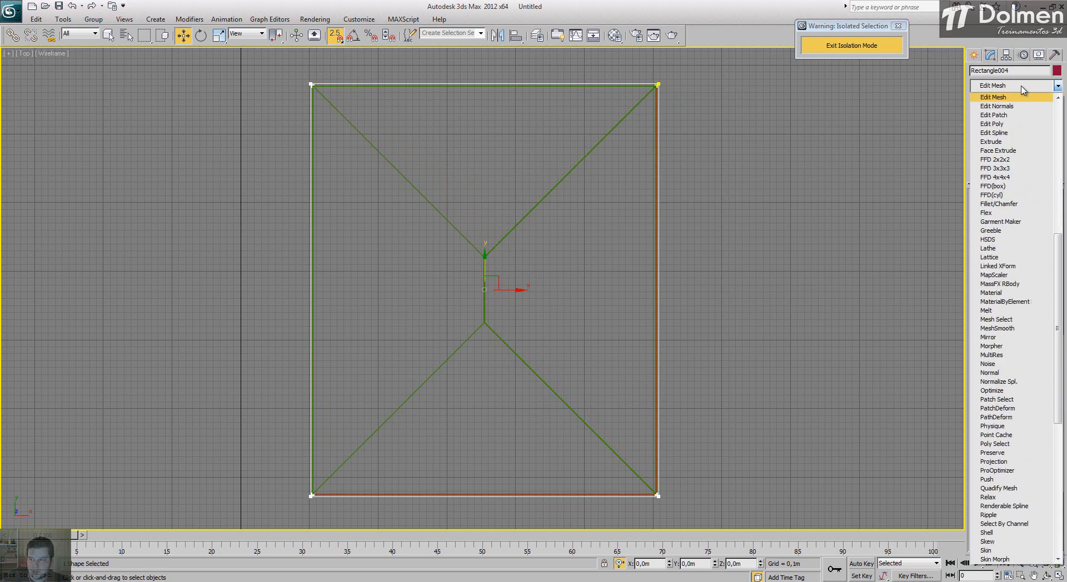
left_click(1001, 142)
key("Return")
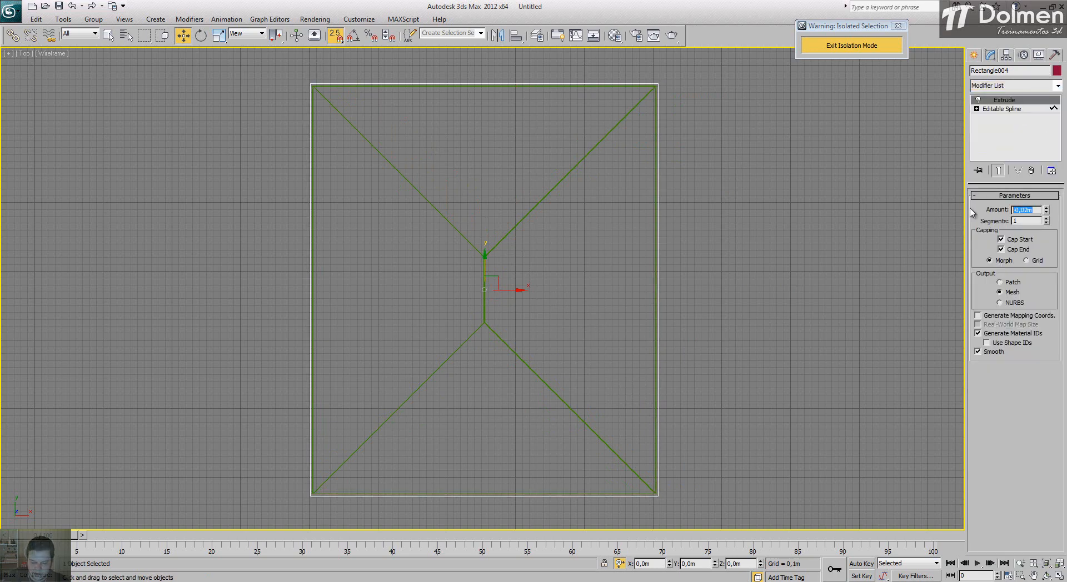
Step: Raise the fascia with snapping off until it wraps the roof's eave, its top edge slightly above the roof's lower edge
left_click(1059, 577)
right_click(748, 261)
scroll(725, 202, "down", 6)
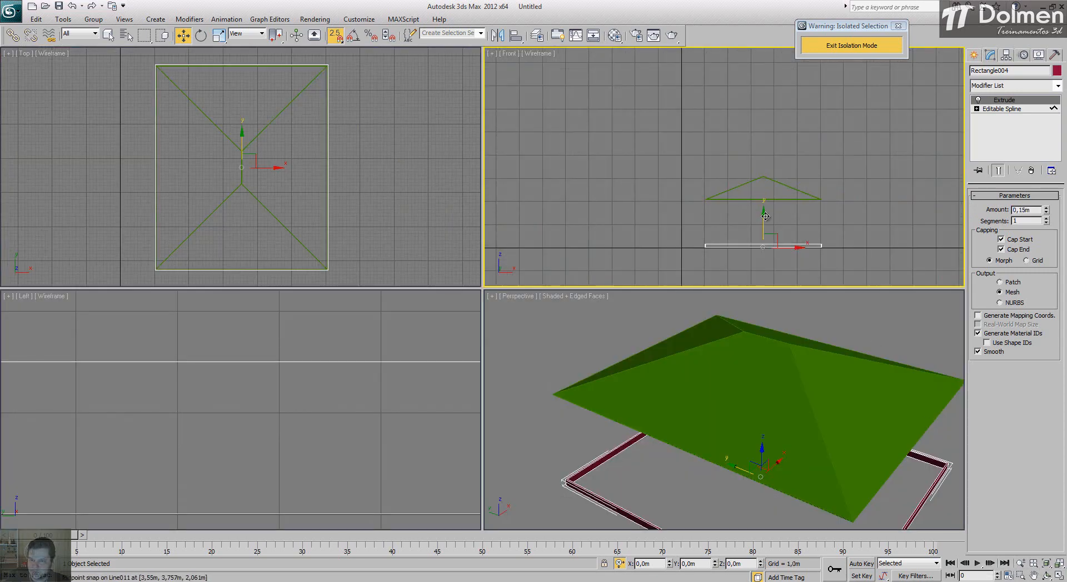
key("s")
left_click_drag(764, 218, 764, 174)
scroll(692, 201, "up", 10)
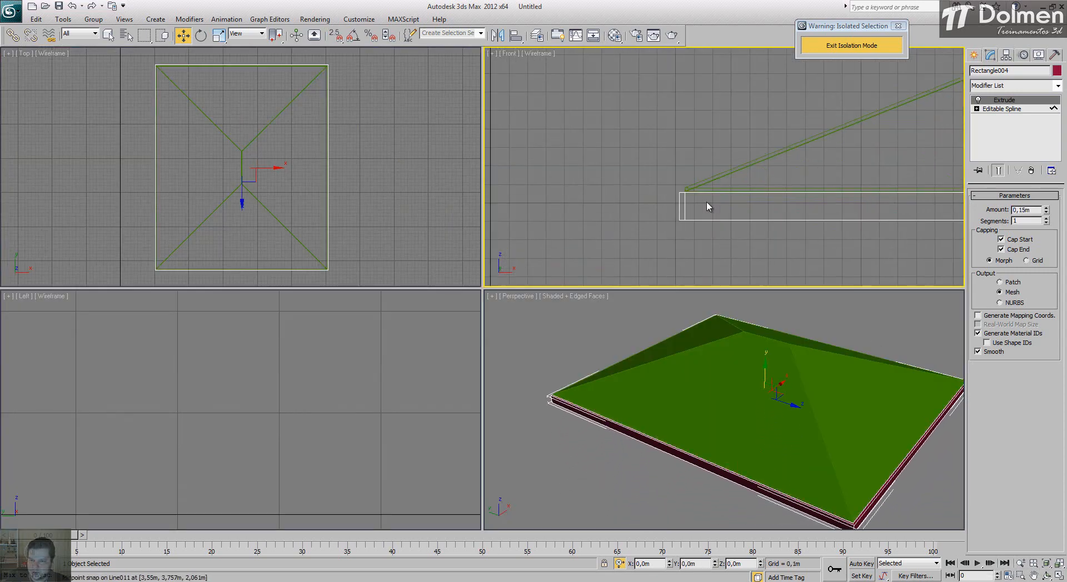
left_click_drag(676, 191, 679, 171)
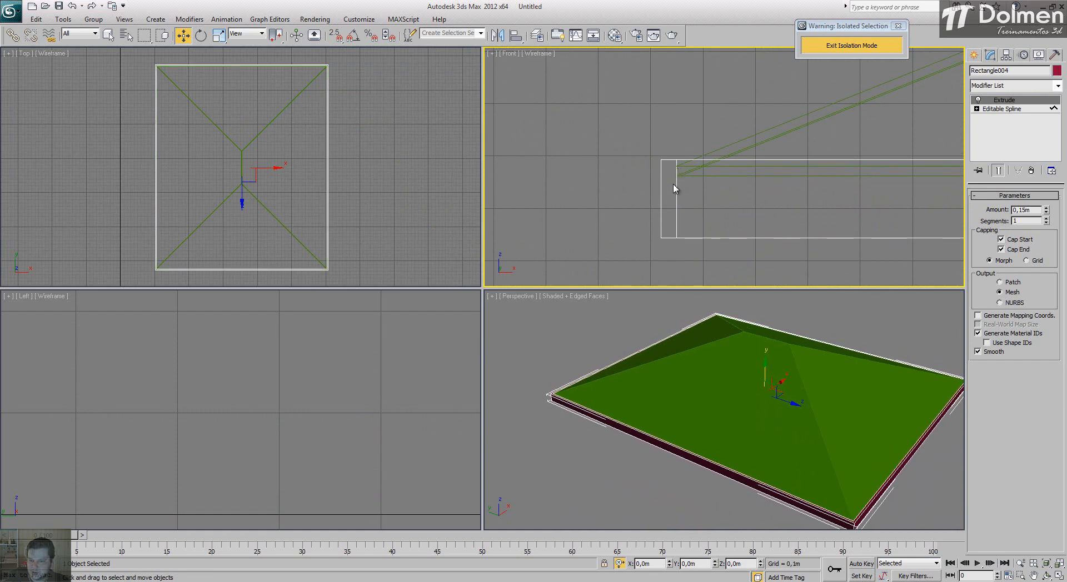
Step: Deselect the fascia, exit isolation mode and frame the whole site in the views
left_click(623, 348)
left_click(848, 46)
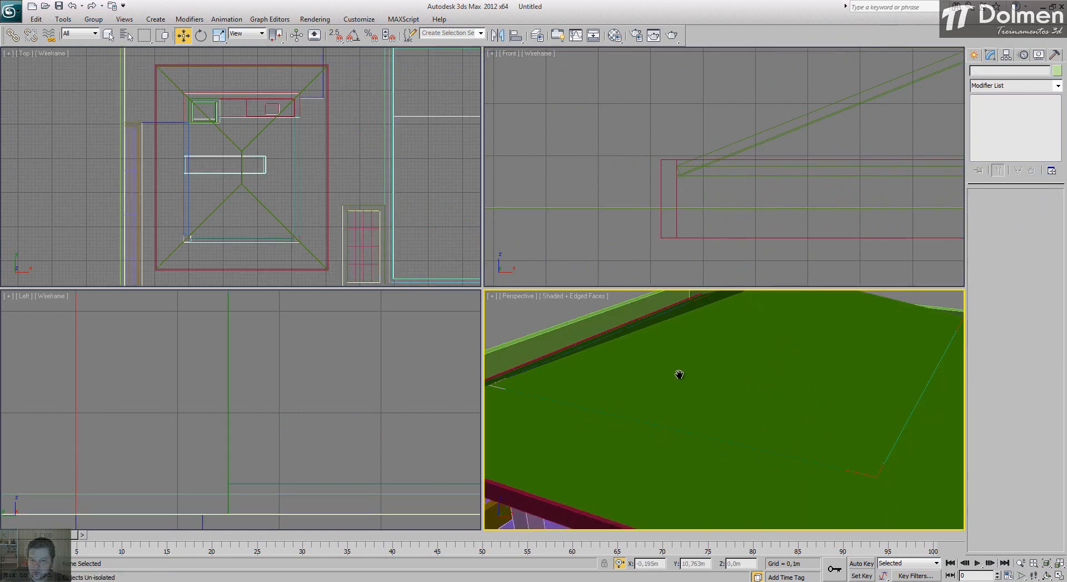
scroll(679, 374, "down", 5)
scroll(694, 375, "up", 5)
key("z")
middle_click_drag(695, 374, 787, 409, "alt")
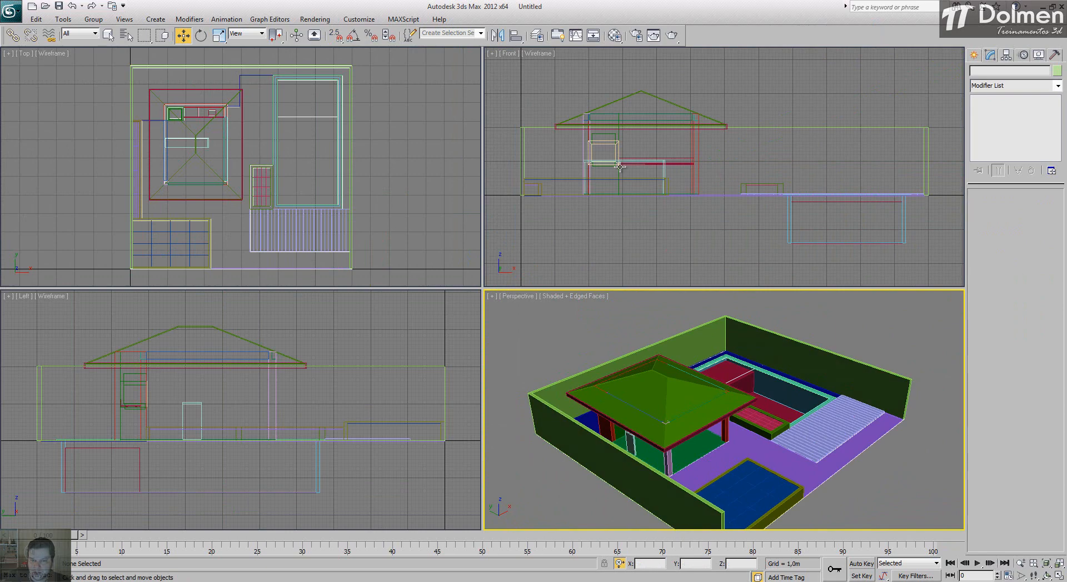
Step: Select the top polygon of the chimney block and inset it by about 0,242 m
left_click(616, 132)
scroll(604, 130, "up", 3)
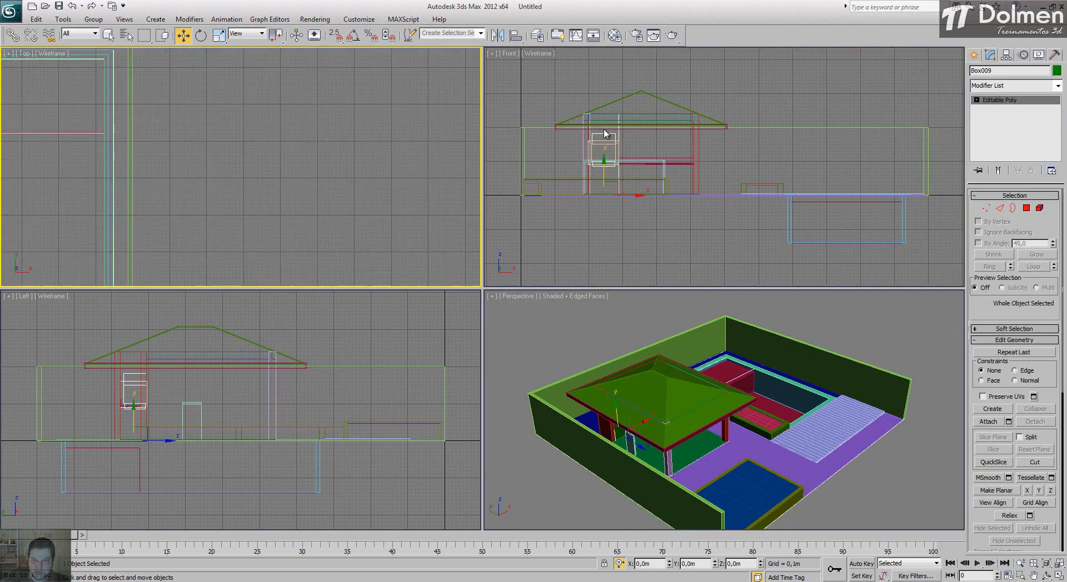
middle_click_drag(38, 133, 384, 165)
scroll(384, 165, "down", 1)
scroll(198, 163, "up", 4)
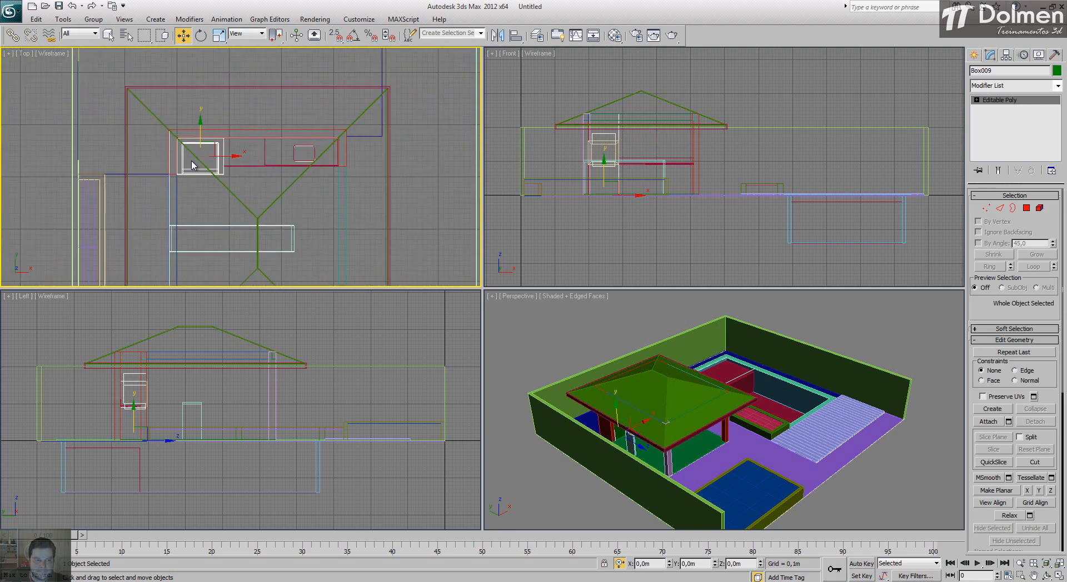
left_click(1027, 208)
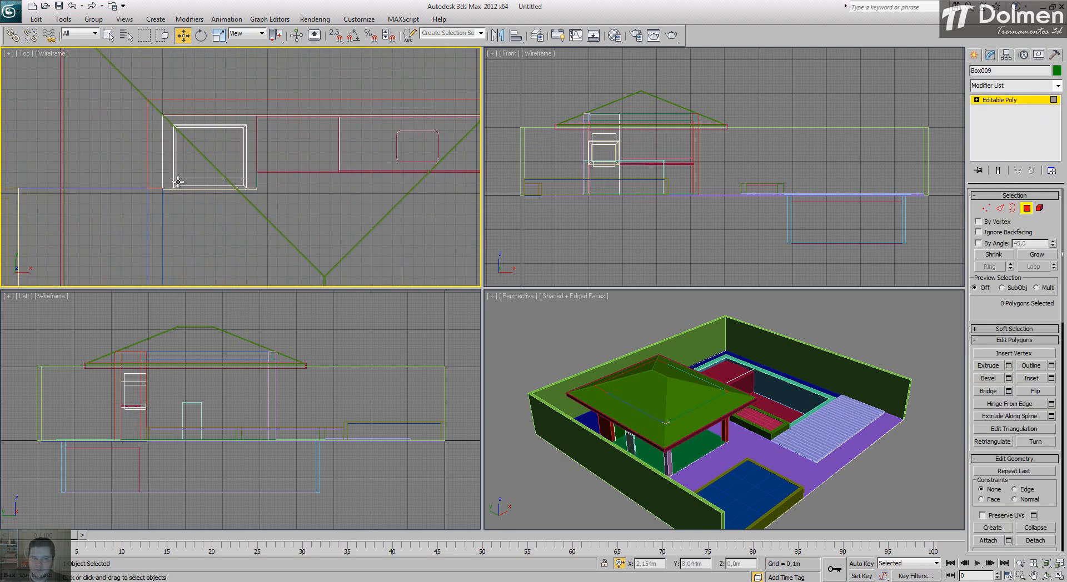
left_click(217, 149)
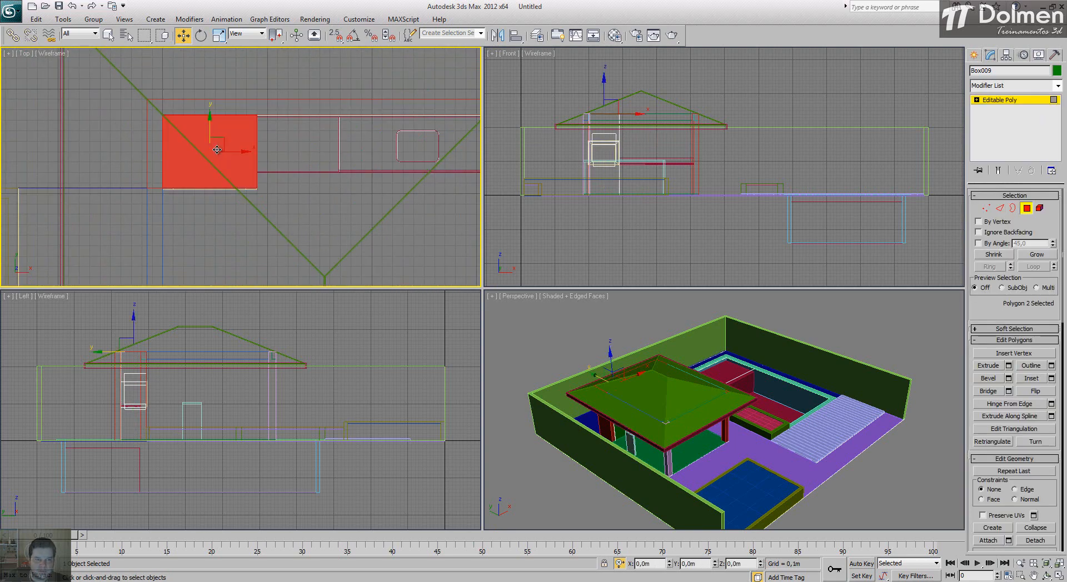
left_click(1051, 378)
left_click_drag(412, 146, 438, 146)
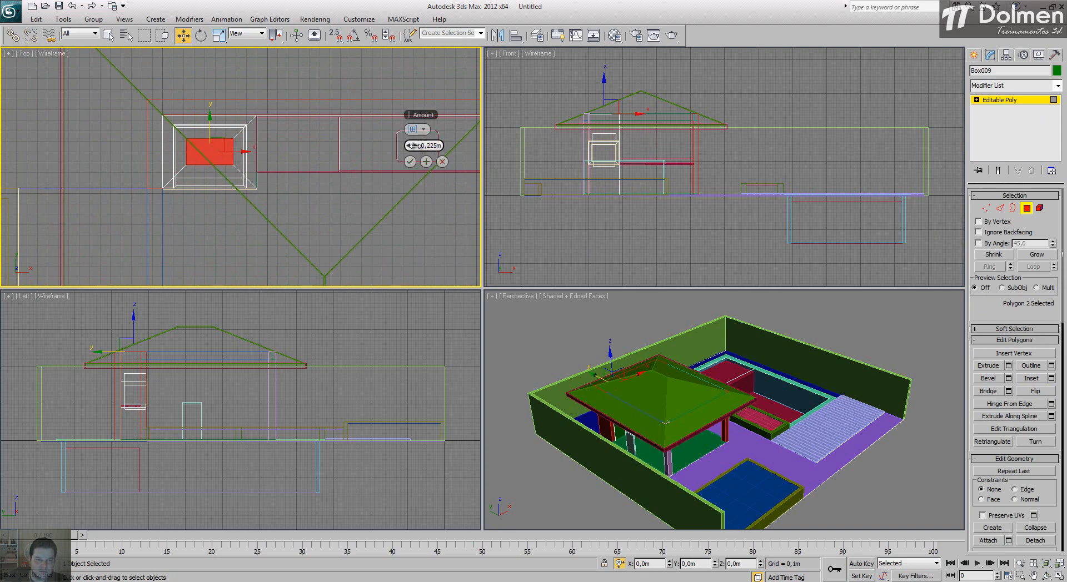
left_click_drag(414, 146, 415, 145)
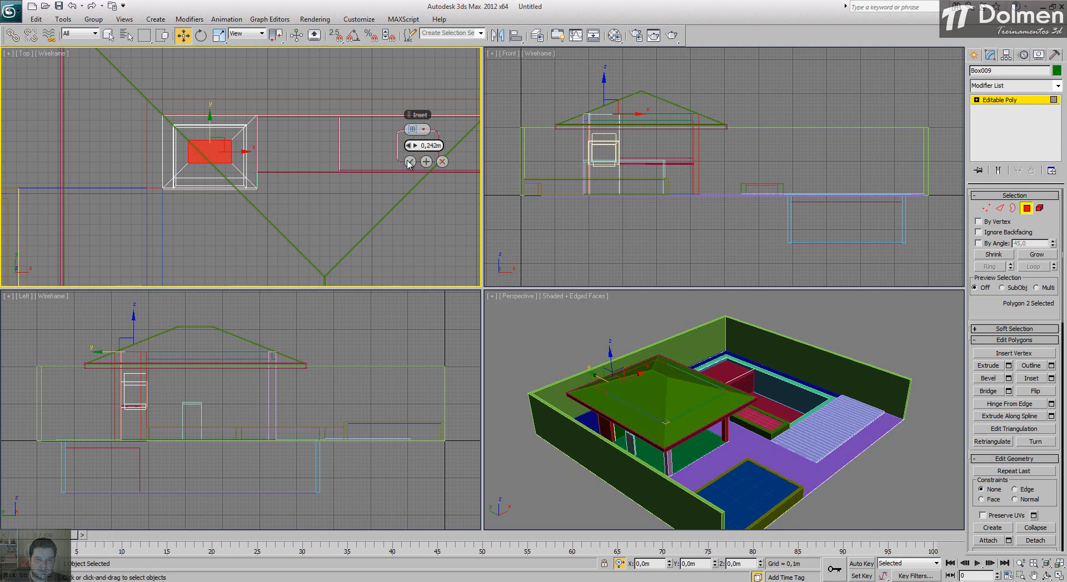
left_click(410, 162)
Step: Move the left and right vertex pairs of the inset rectangle slightly inward to narrow it along X
scroll(196, 144, "up", 4)
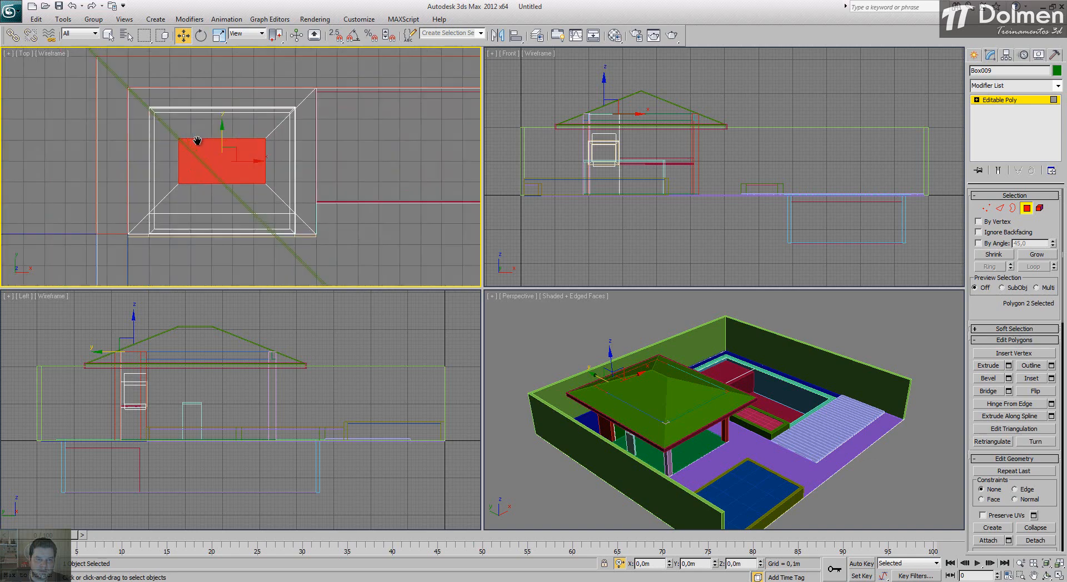
key("1")
left_click_drag(170, 123, 202, 204)
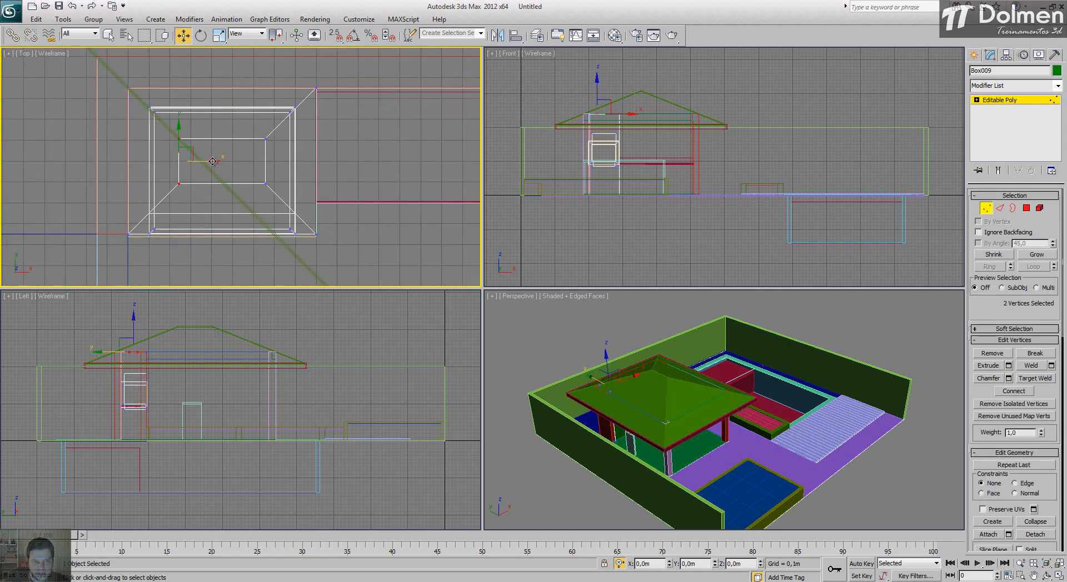
left_click_drag(214, 161, 228, 162)
left_click_drag(285, 188, 275, 160)
Step: Extrude the narrowed inset polygon upward by about 0,751 m so the chimney shaft rises through the roof
left_click(1027, 209)
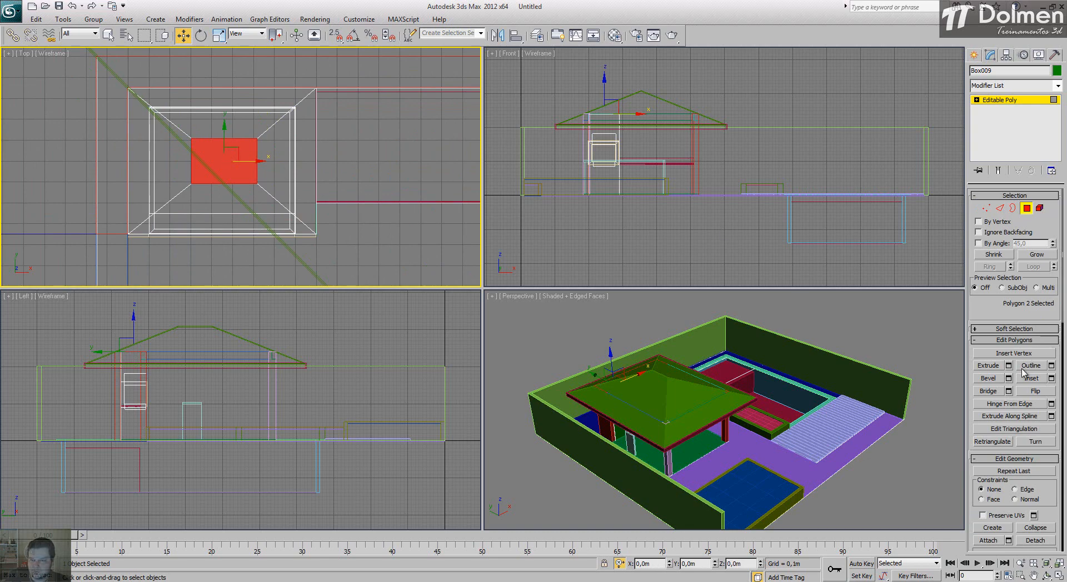
left_click(1009, 366)
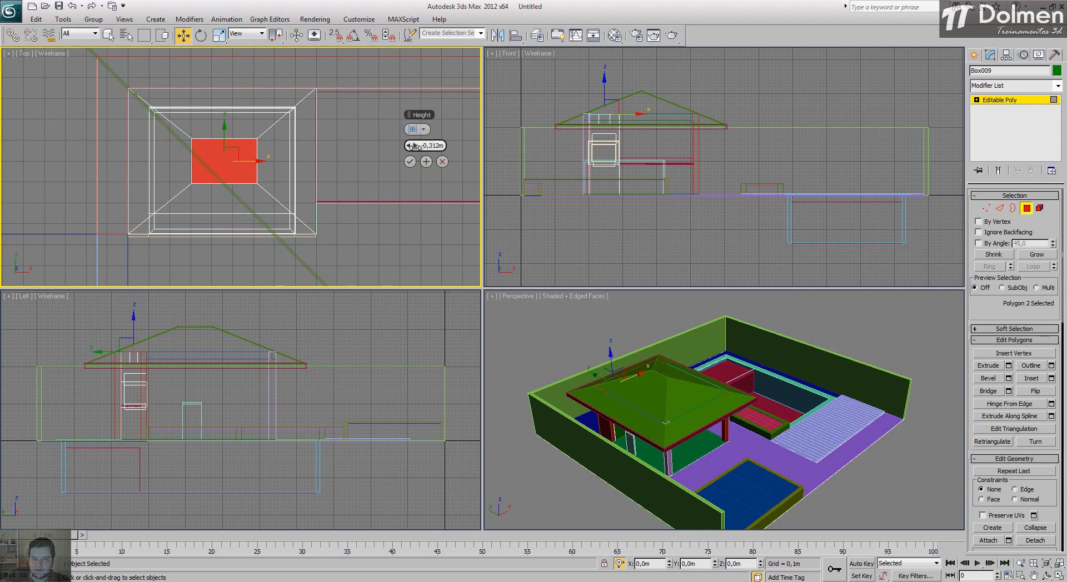
left_click_drag(412, 146, 593, 96)
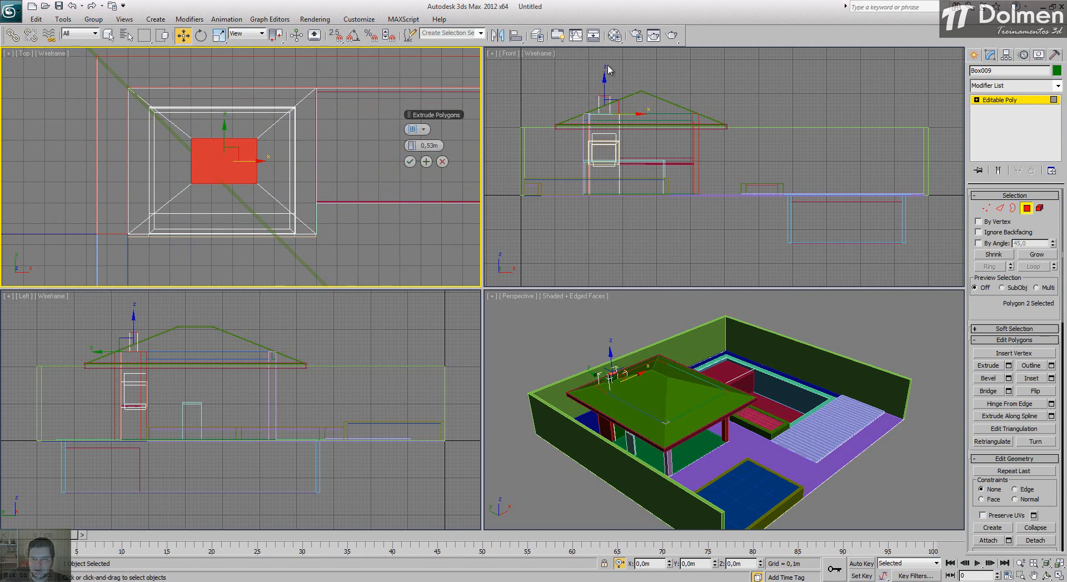
left_click_drag(421, 145, 460, 151)
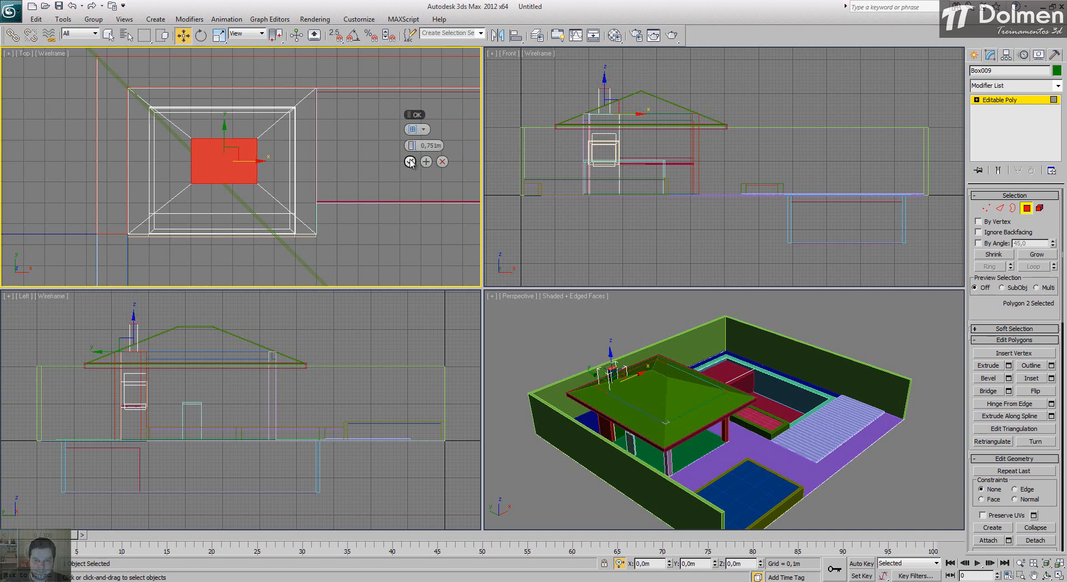
left_click(410, 162)
Step: Inset the chimney shaft's top polygon by about 0,023 m to form a thin rim
key("z")
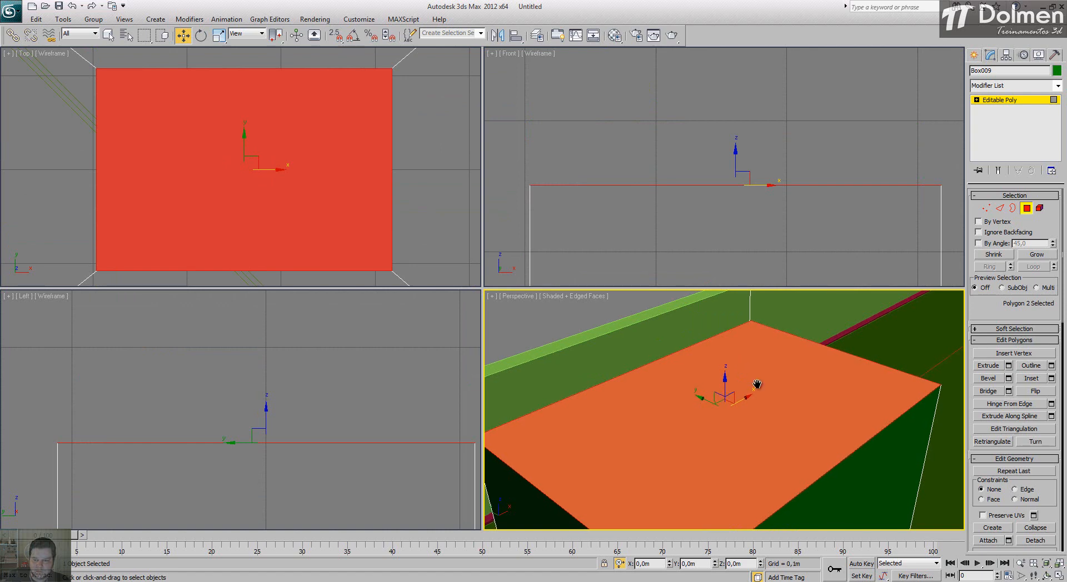
scroll(767, 374, "down", 3)
middle_click_drag(747, 440, 712, 353, "alt")
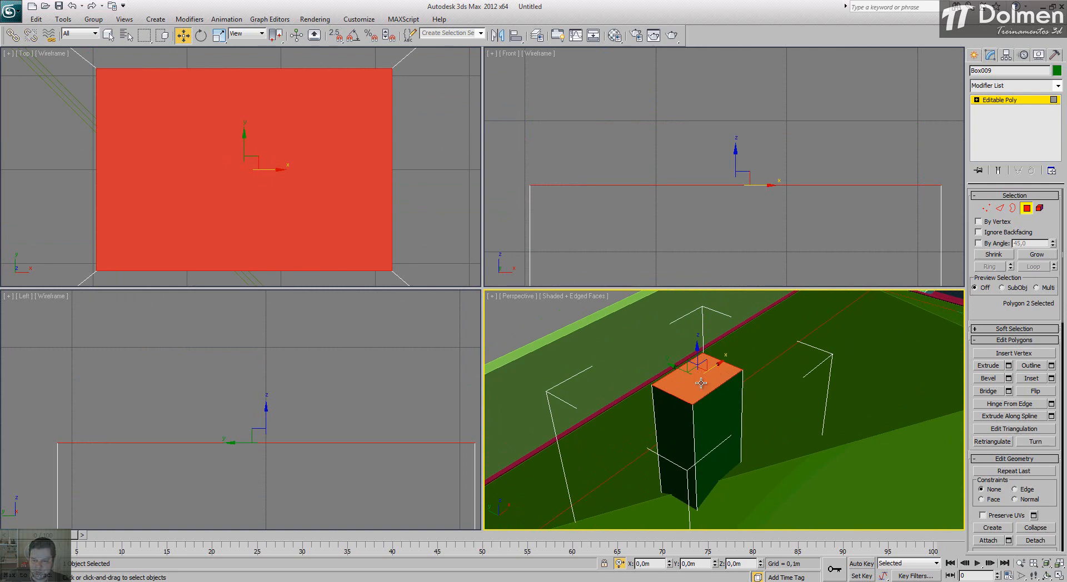
left_click(1051, 378)
left_click_drag(894, 390, 831, 394)
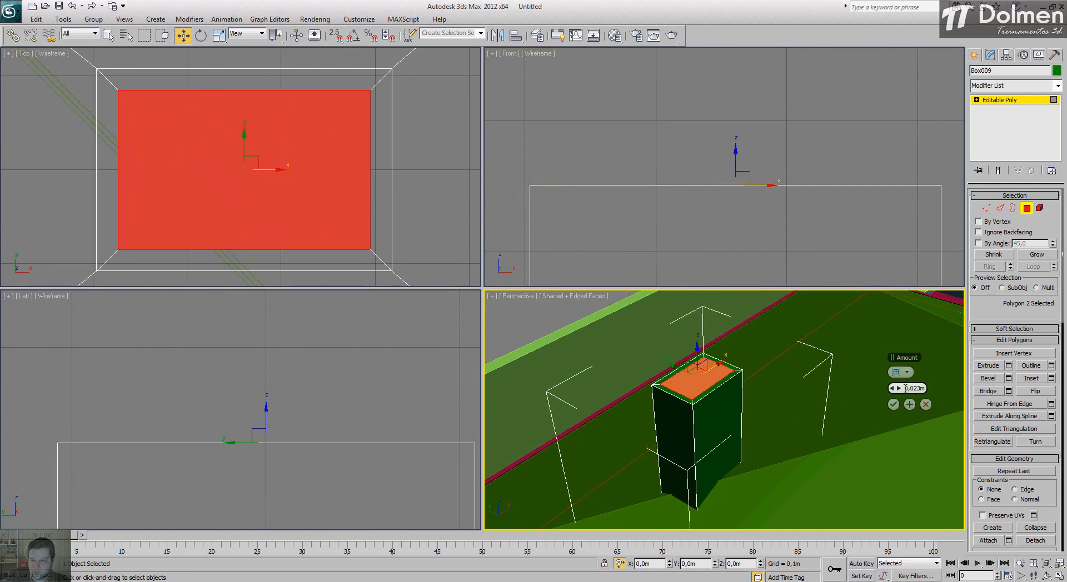
left_click(894, 405)
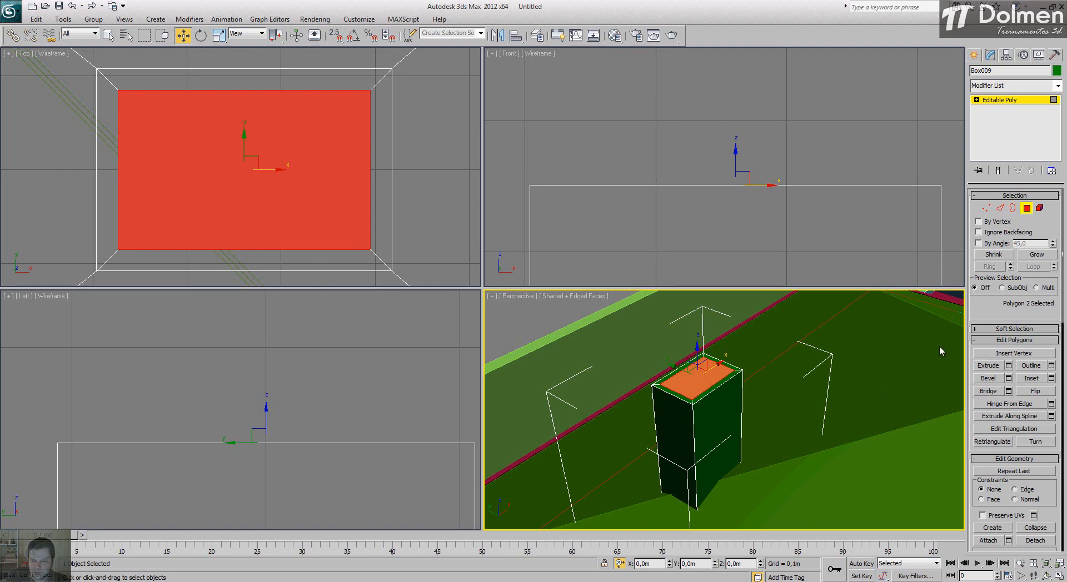
Step: Extrude the inner top polygon down by about -0,433 m to hollow the chimney, and exit polygon editing
middle_click_drag(715, 386, 716, 387)
left_click(1009, 366)
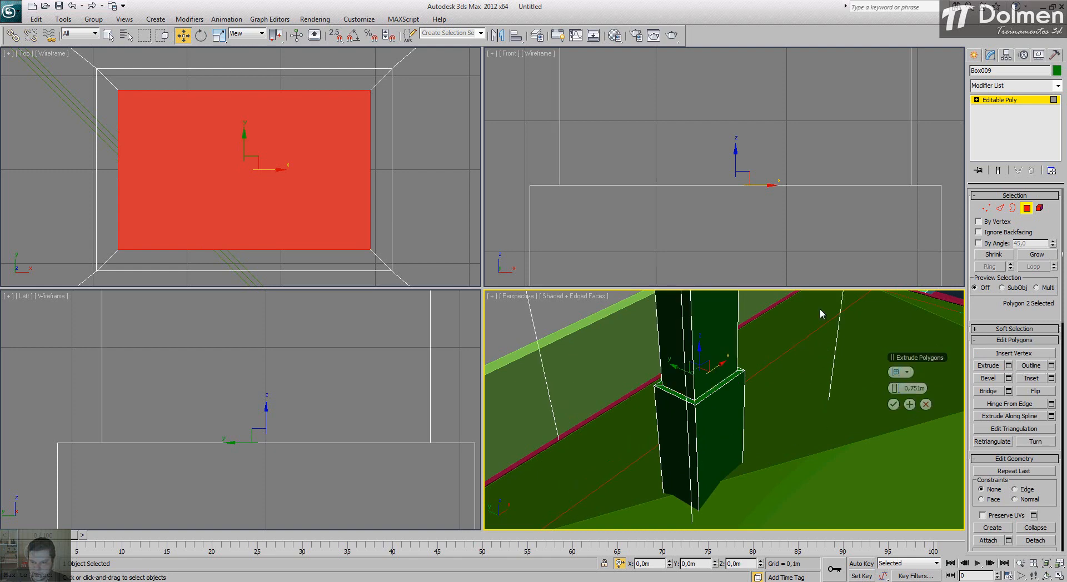
left_click_drag(857, 391, 630, 388)
scroll(746, 85, "down", 8)
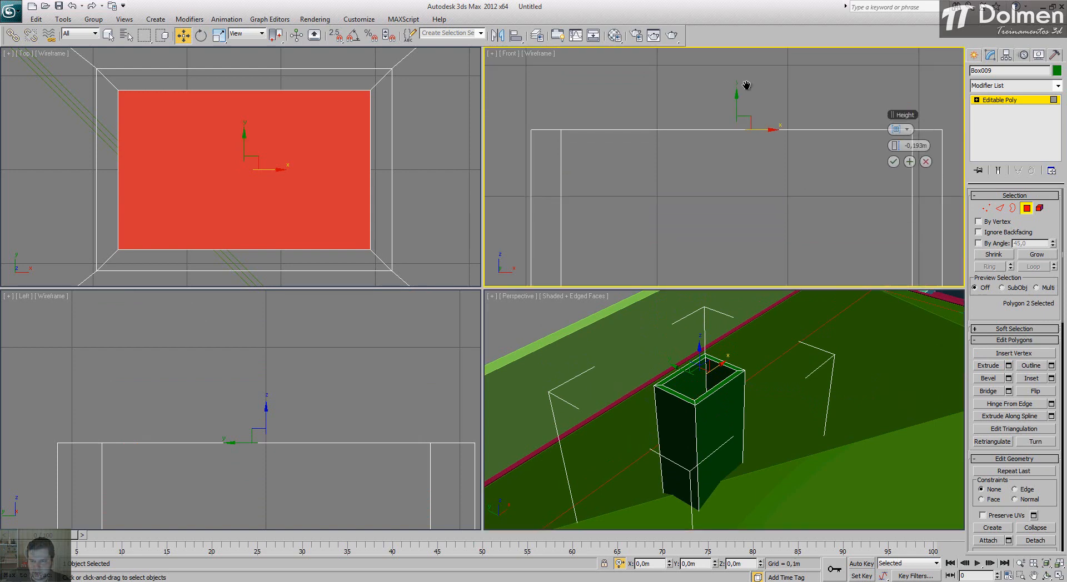
left_click_drag(909, 145, 835, 163)
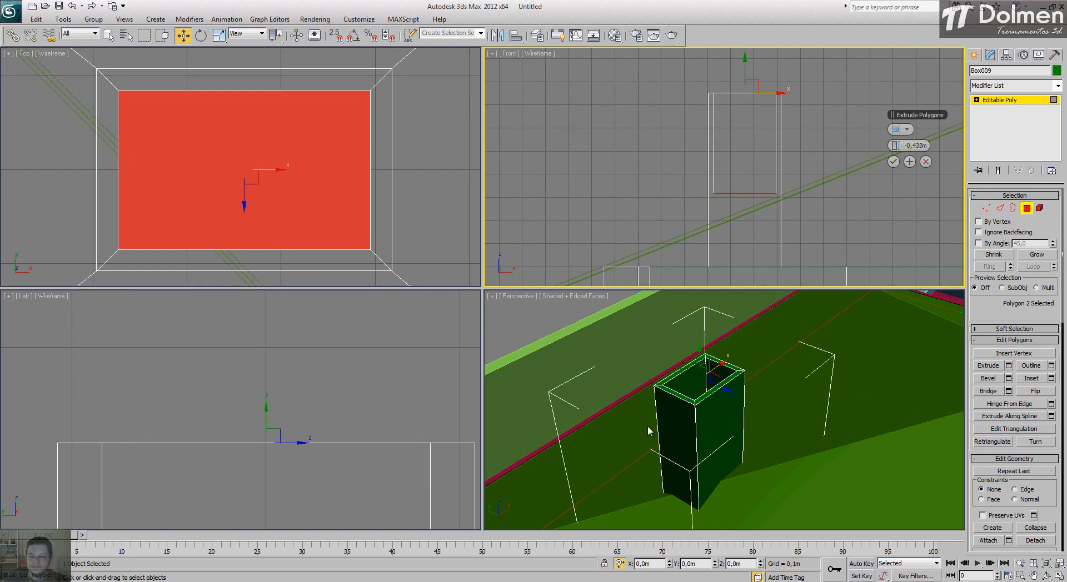
left_click(893, 162)
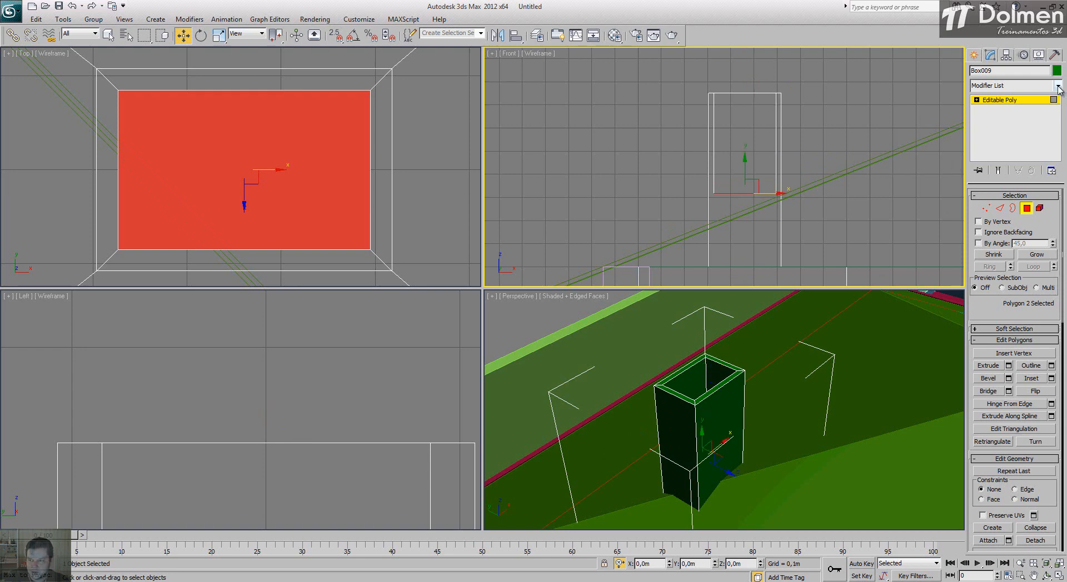
left_click(1009, 103)
Step: Create a 0,023 × 0,023 m box snapped to the chimney rim's upper-left corner in plan, with a height of 0,1 m
middle_click_drag(274, 167, 299, 169)
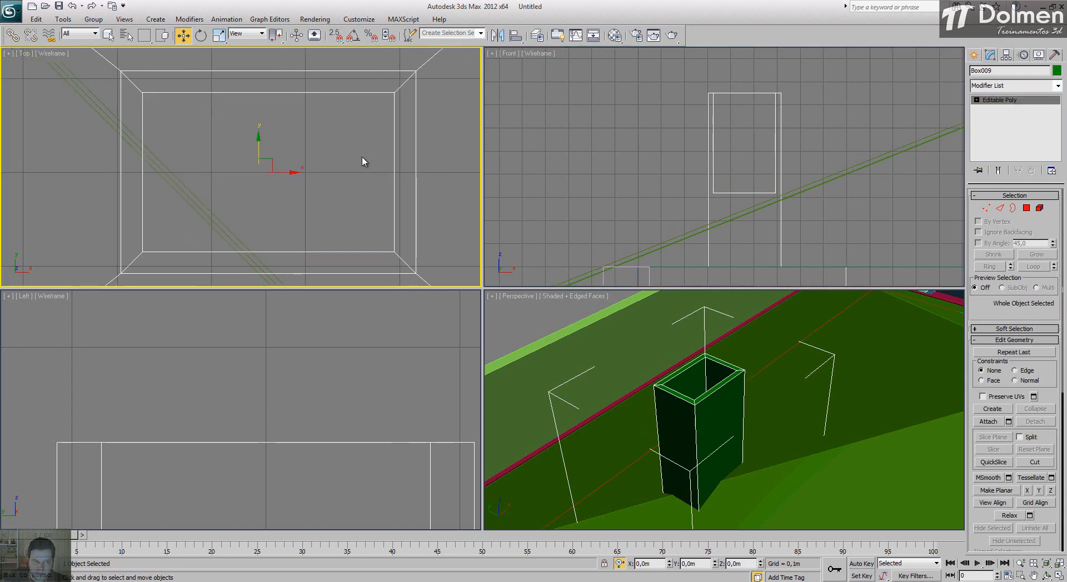
left_click(974, 55)
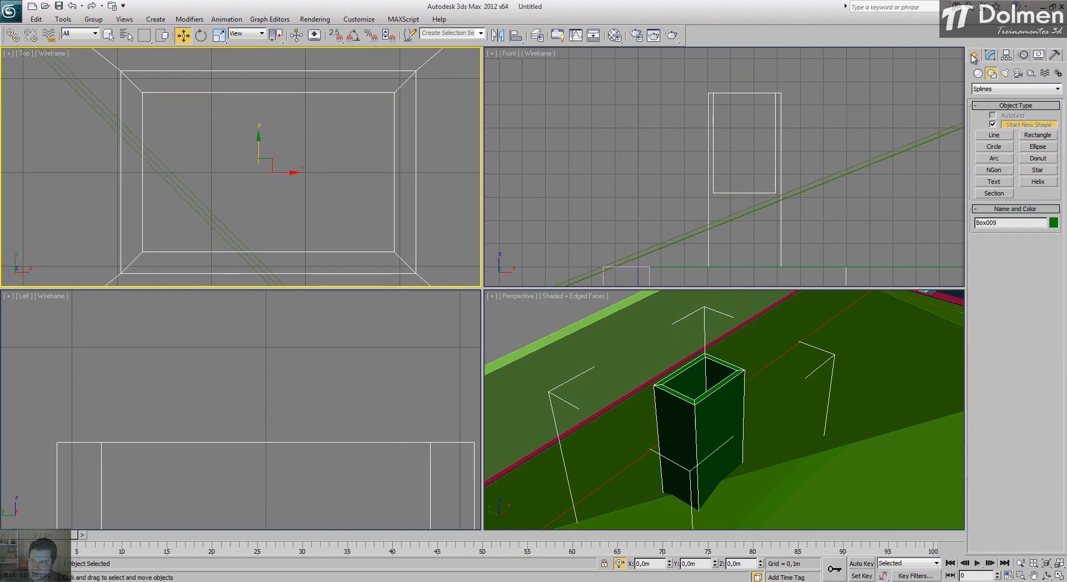
left_click(978, 73)
left_click(994, 127)
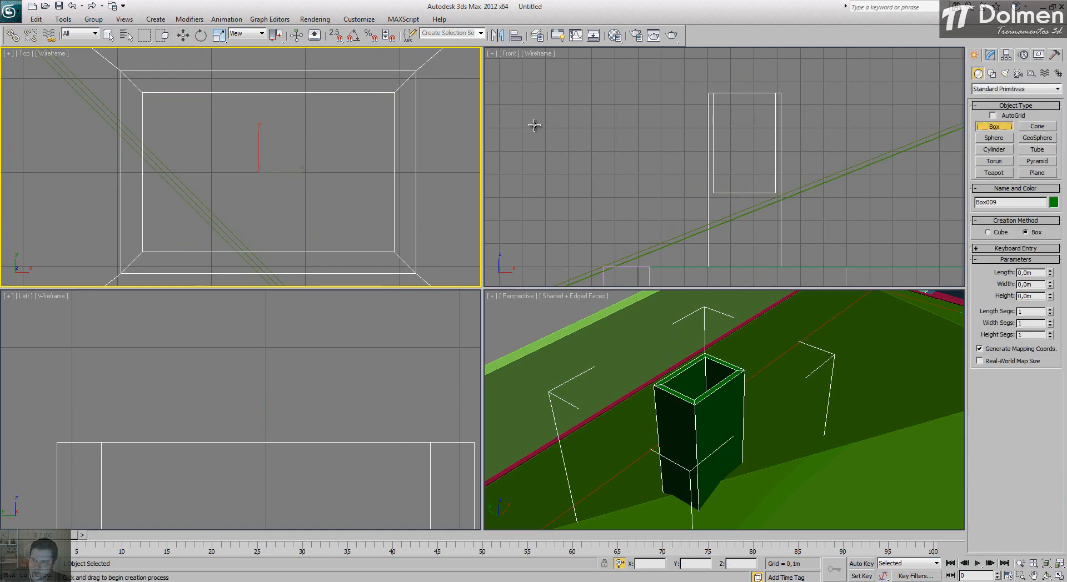
key("s")
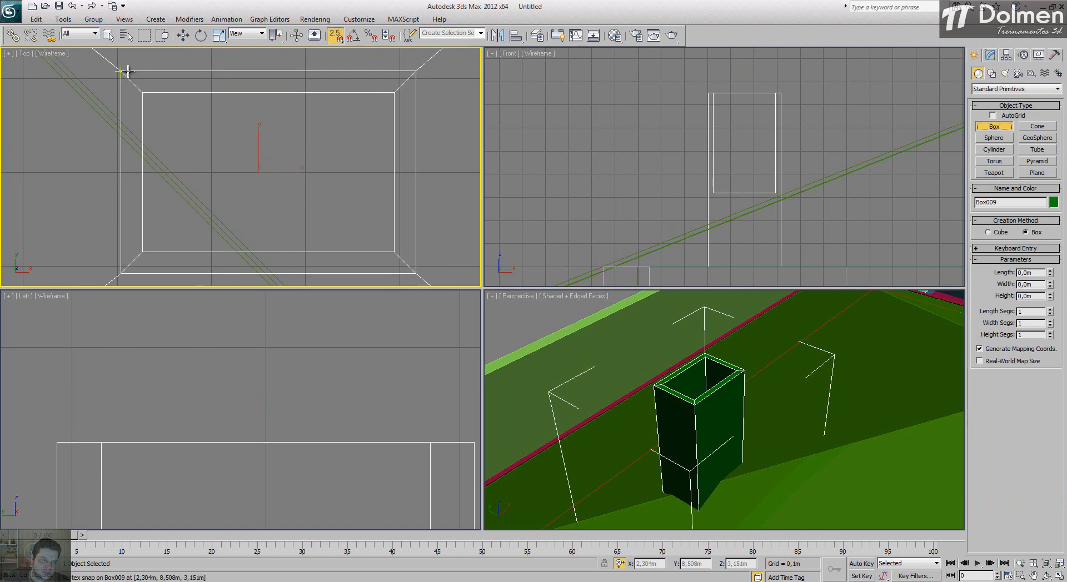
left_click_drag(124, 71, 147, 100)
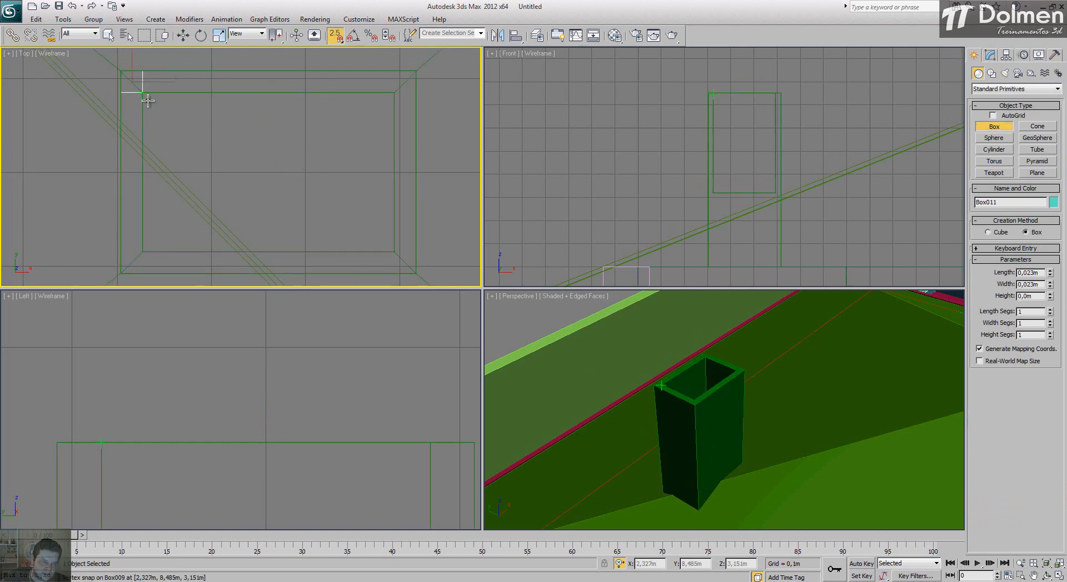
double_click(1042, 297)
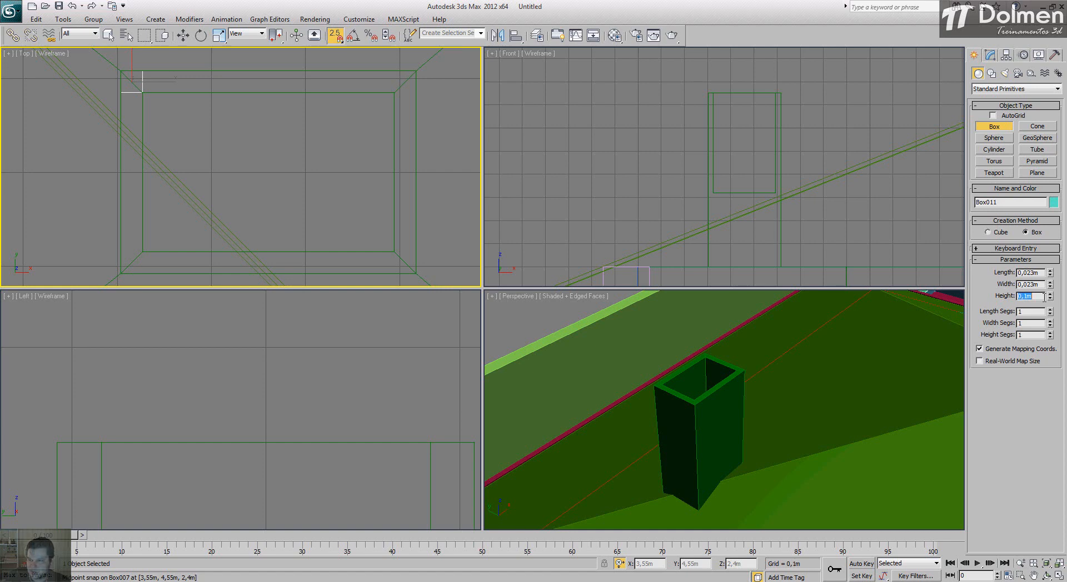
Step: Raise the small box to the chimney's top with snapping off, and snap its base onto the rim
scroll(837, 157, "down", 9)
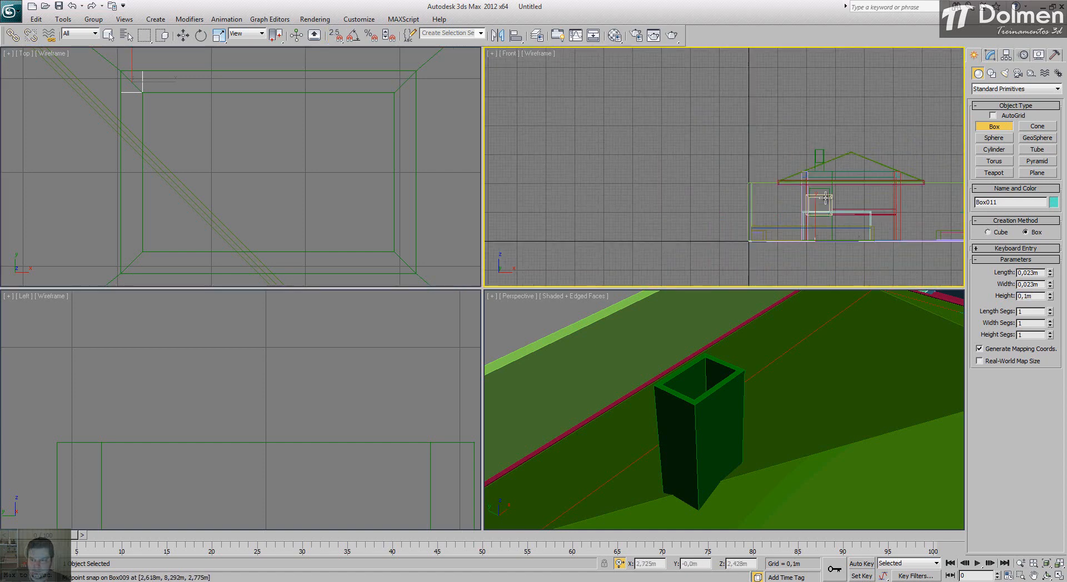
key("s")
key("w")
left_click_drag(815, 219, 823, 147)
scroll(821, 155, "up", 5)
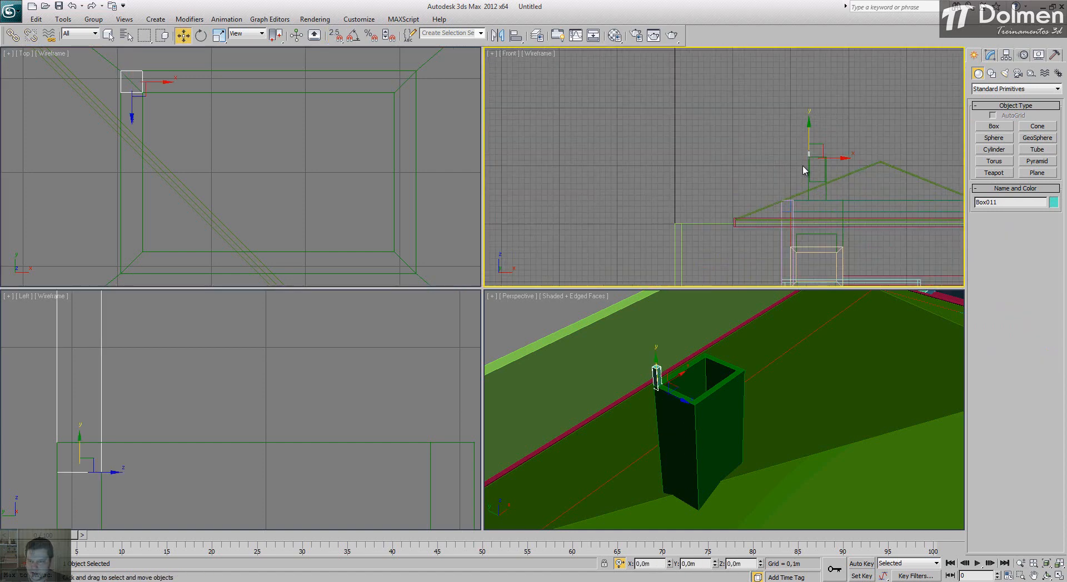
scroll(812, 117, "up", 8)
key("s")
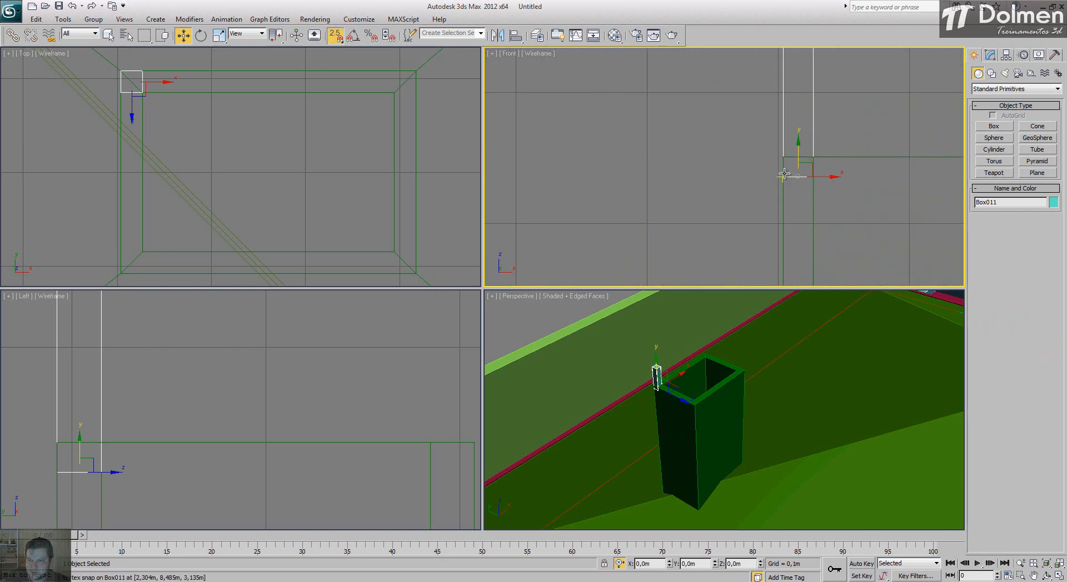
left_click_drag(784, 176, 783, 157)
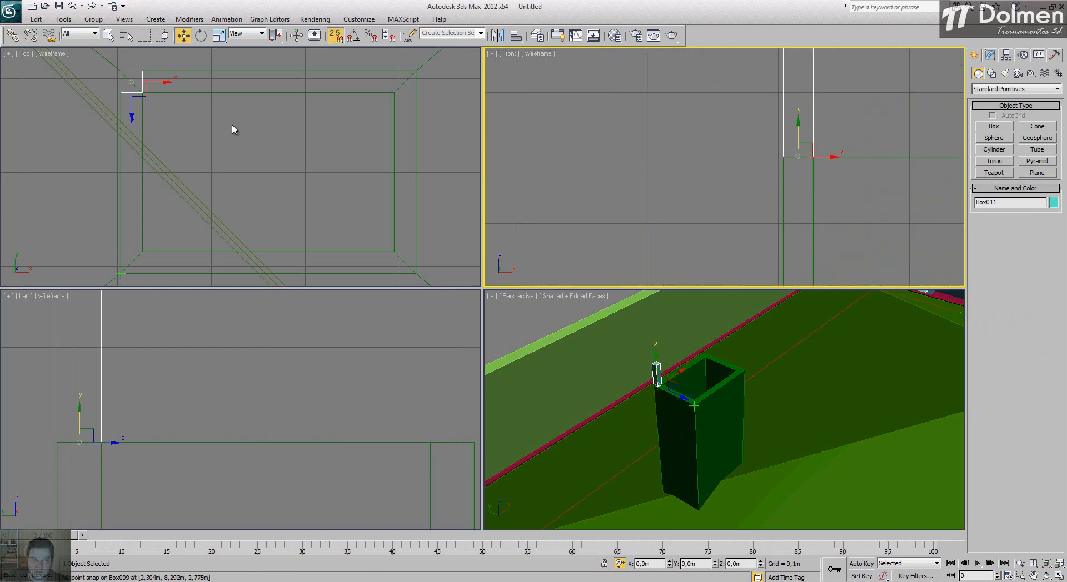
Step: Constrain movement to the XY plane and, with vertex snapping on, copy the small box to the chimney rim's other three corners
scroll(233, 129, "down", 3)
key("s")
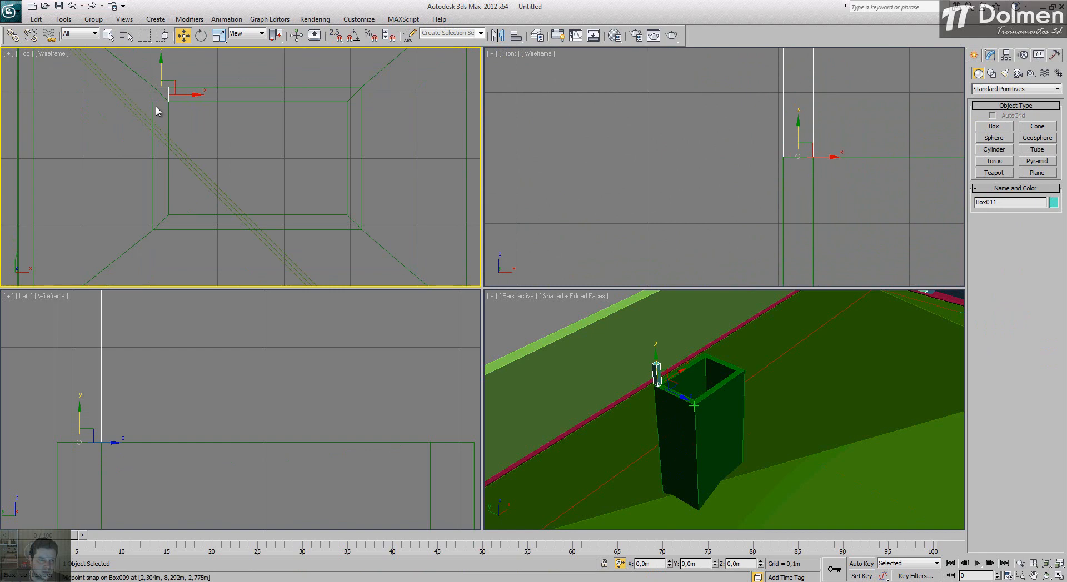
left_click_drag(174, 83, 179, 78)
key("ctrl+z")
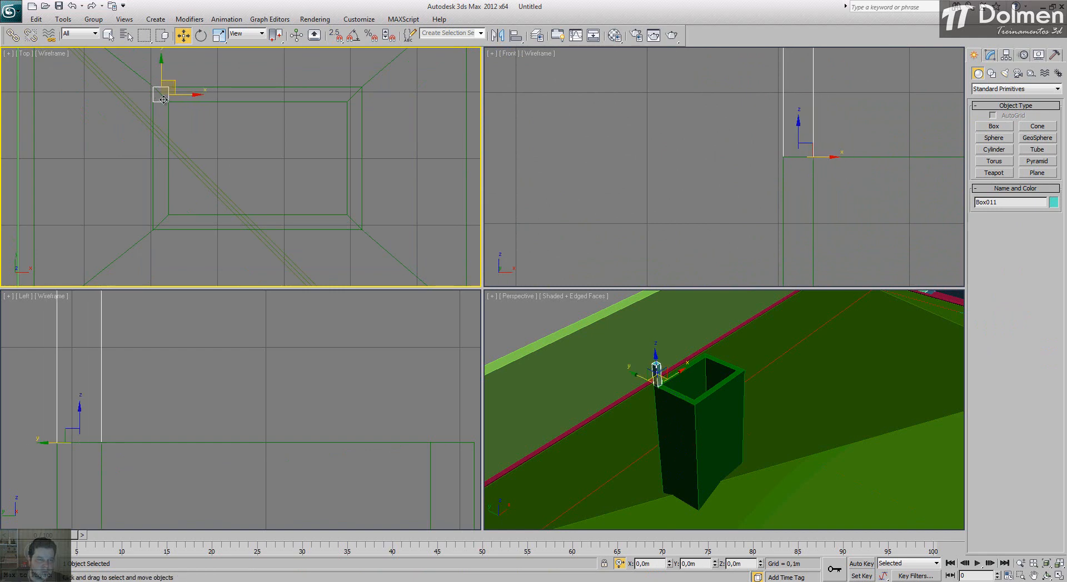
key("s")
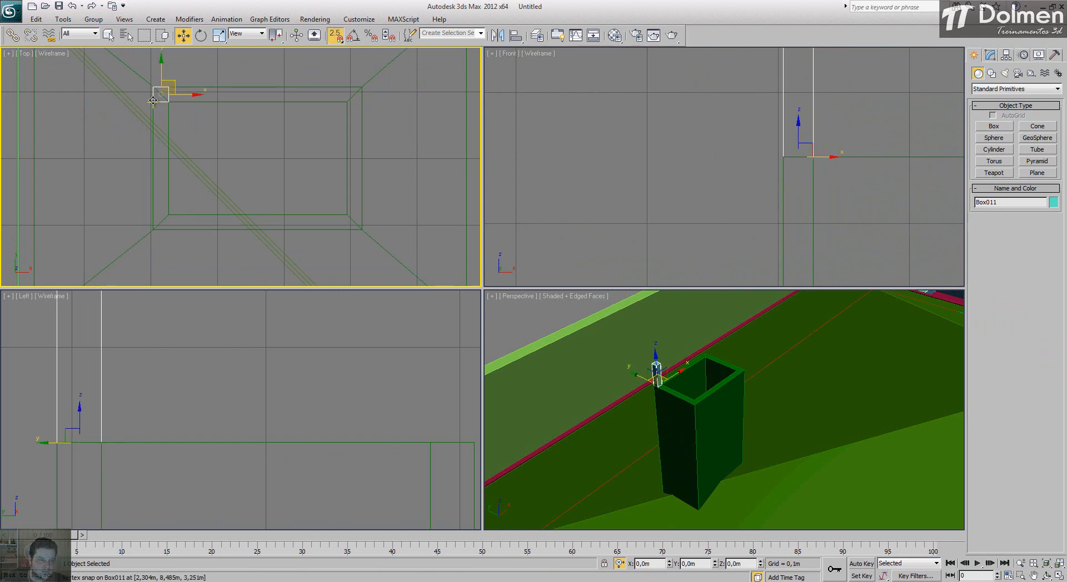
mouse_move(153, 100)
left_mouse_down("shift")
mouse_move(153, 229)
mouse_move(372, 240)
left_mouse_up("shift")
left_click(530, 343)
left_click(535, 343)
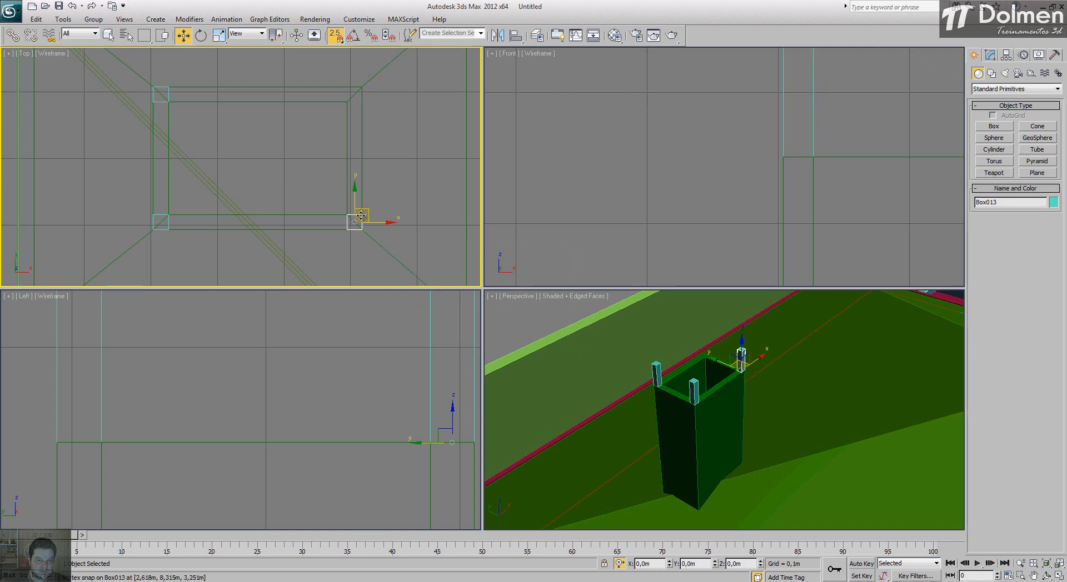
left_click_drag(361, 216, 356, 96, "shift")
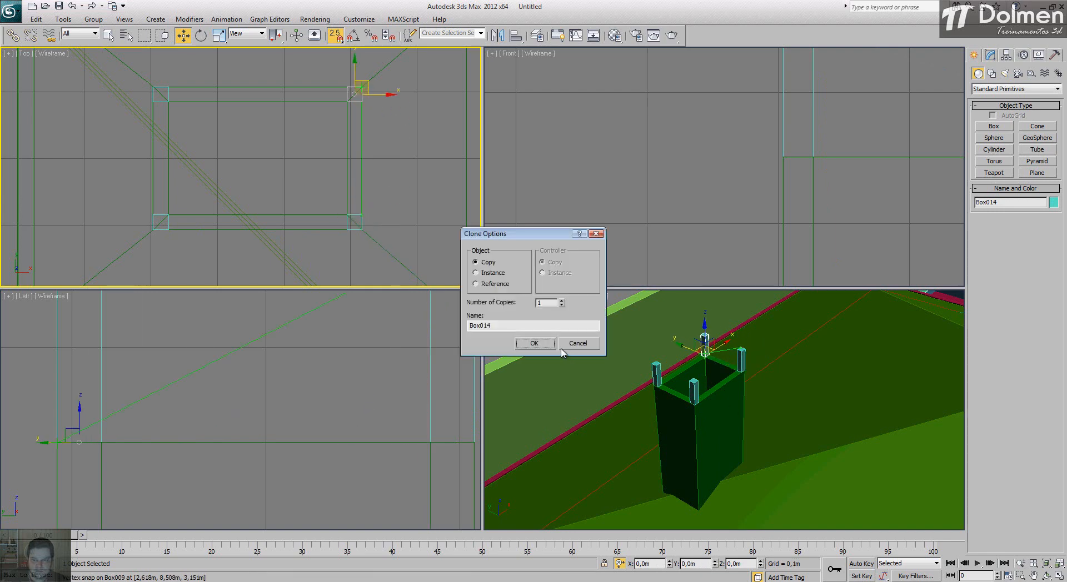
left_click(539, 342)
scroll(700, 365, "down", 3)
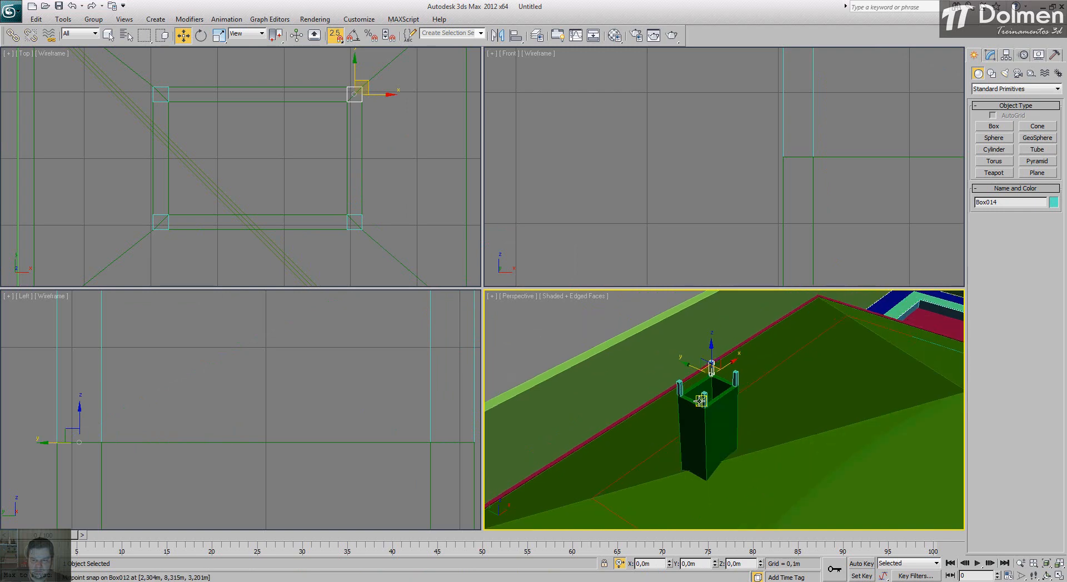
Step: Create a 0,215 × 0,314 m box snapped to the chimney's outer corners in plan, with a height of 0,04 m
mouse_move(700, 379)
middle_mouse_down("alt")
mouse_move(676, 340)
mouse_move(698, 396)
middle_mouse_up("alt")
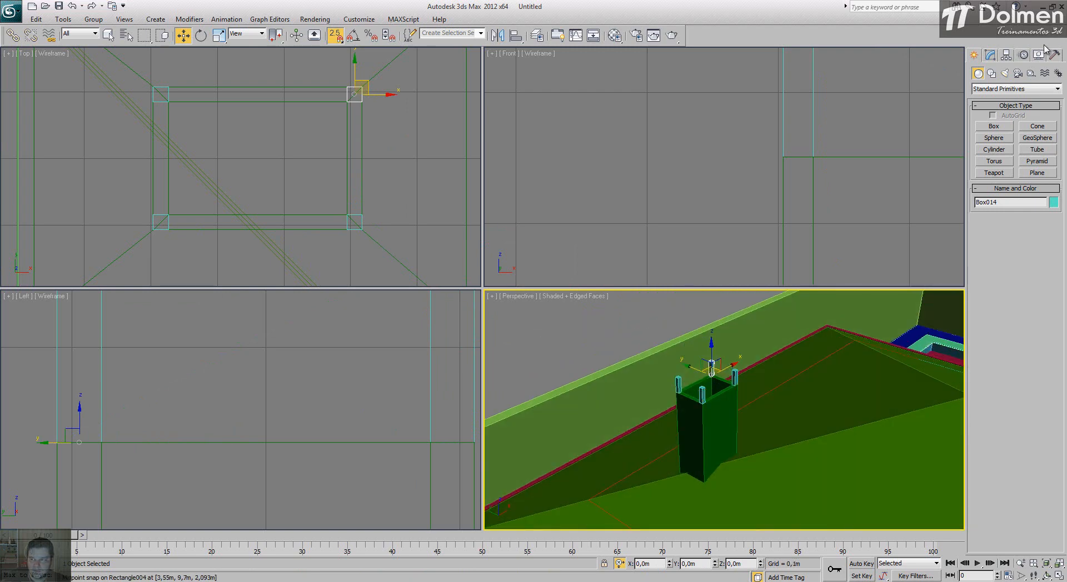
left_click(994, 126)
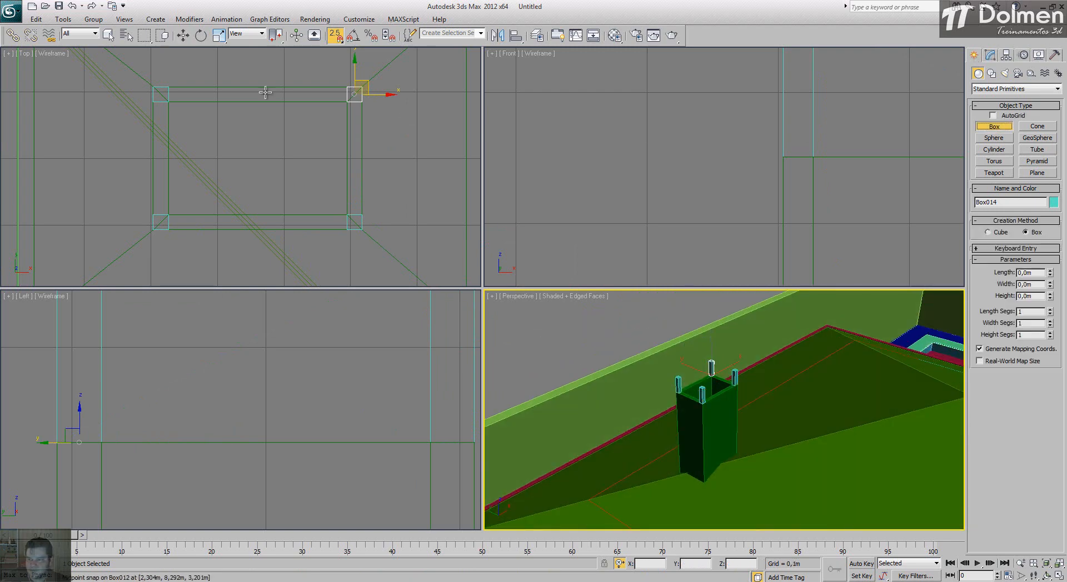
right_click(152, 84)
left_click_drag(153, 84, 360, 239)
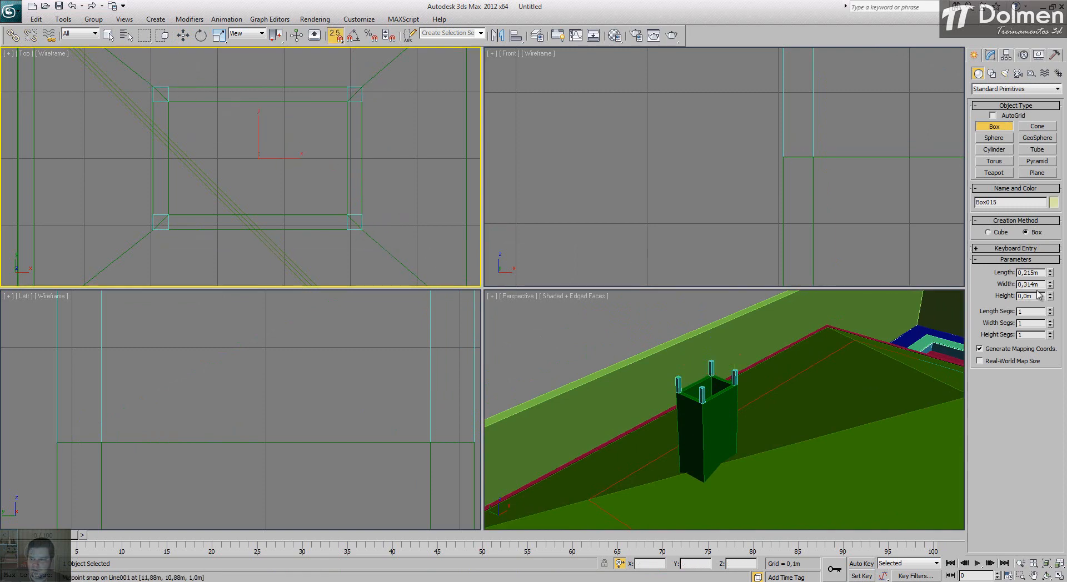
type("4")
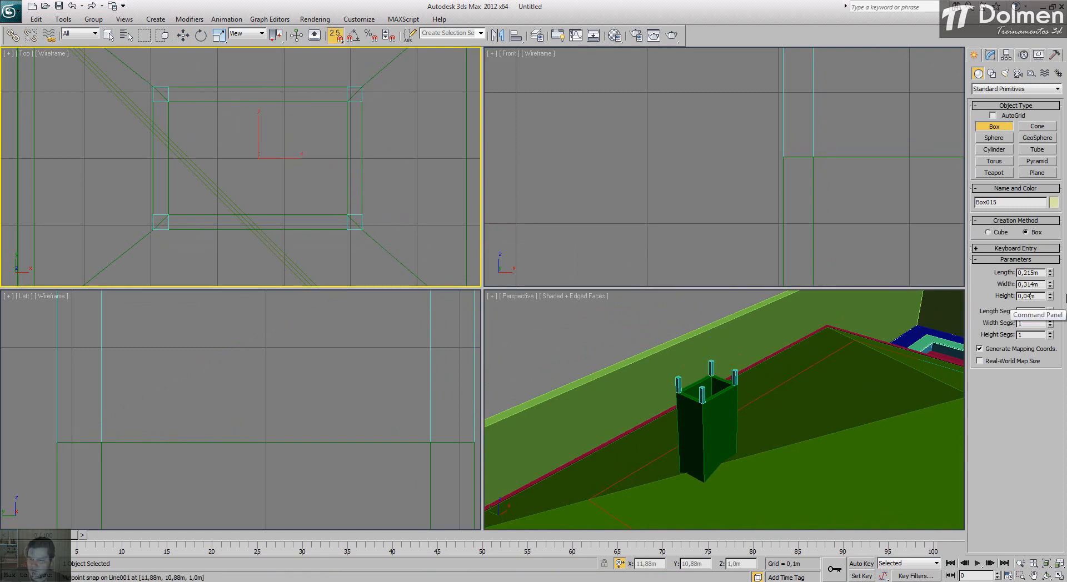
Step: Raise the flat box above the chimney posts with snapping off, and vertex-snap its base onto the posts' tops
scroll(777, 157, "up", 3)
scroll(777, 157, "down", 4)
key("s")
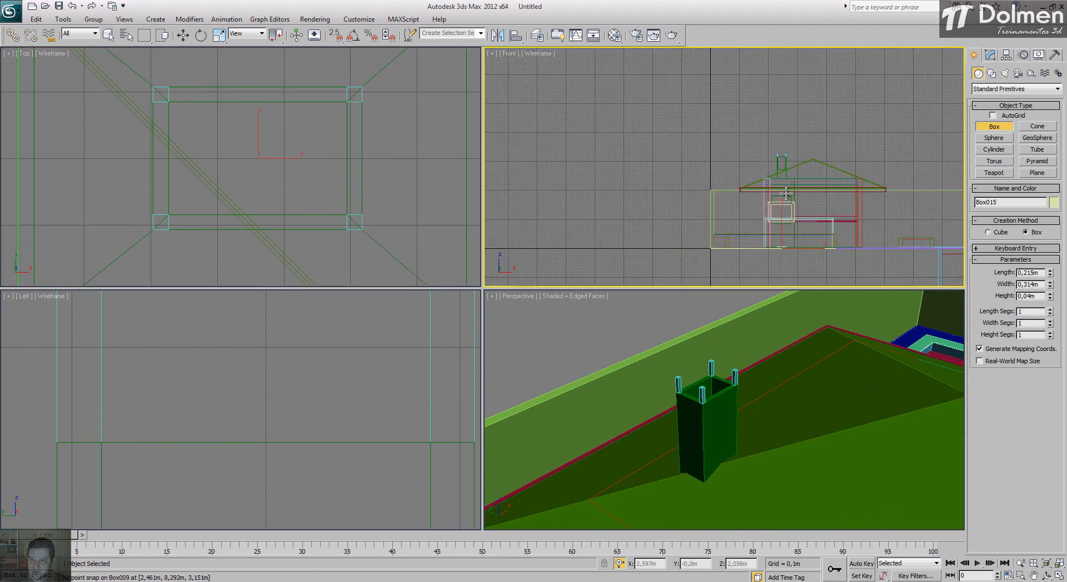
key("w")
key("Return")
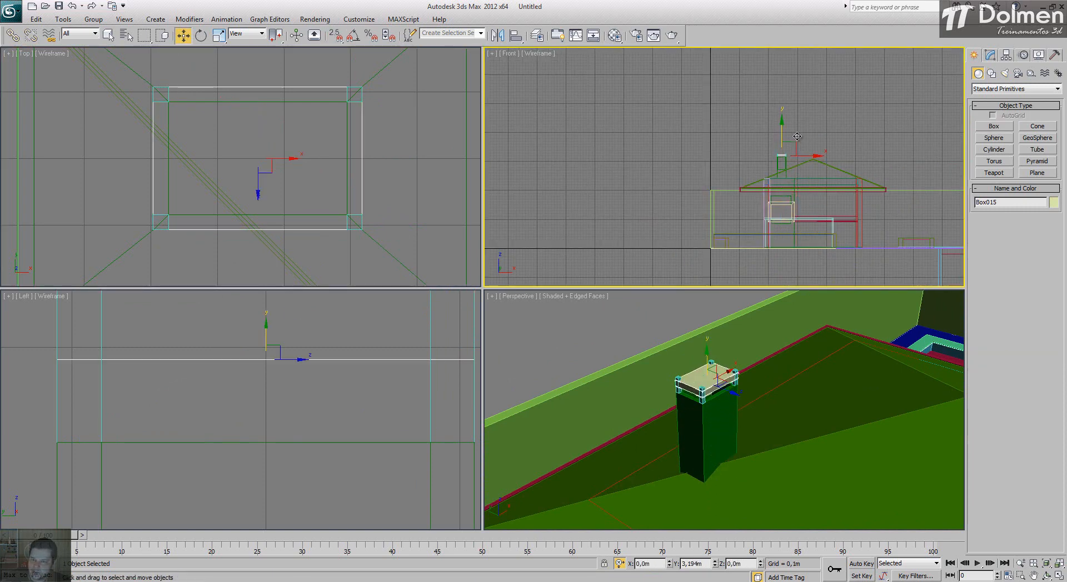
scroll(790, 156, "up", 8)
key("s")
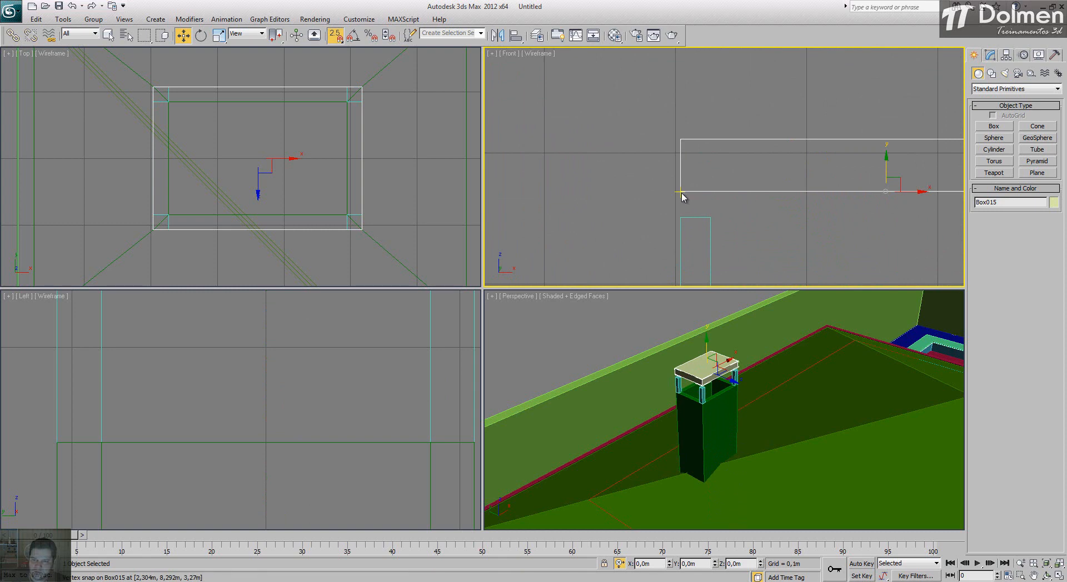
left_click_drag(681, 195, 682, 217)
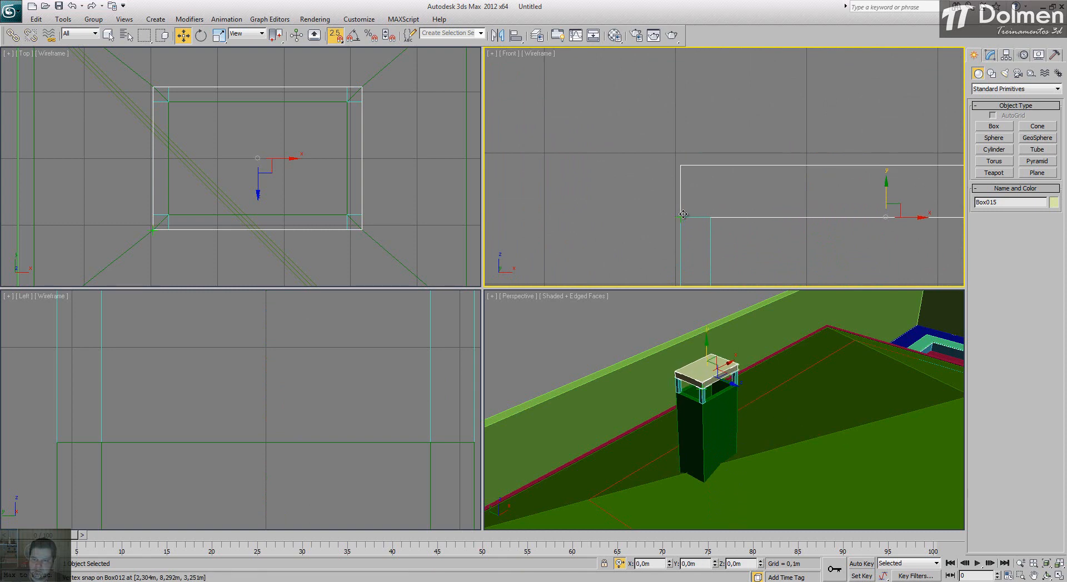
Step: With snapping off, scale the chimney cap up in the XY plane so it overhangs the posts on all sides, and deselect it
scroll(212, 128, "down", 4)
key("r")
key("s")
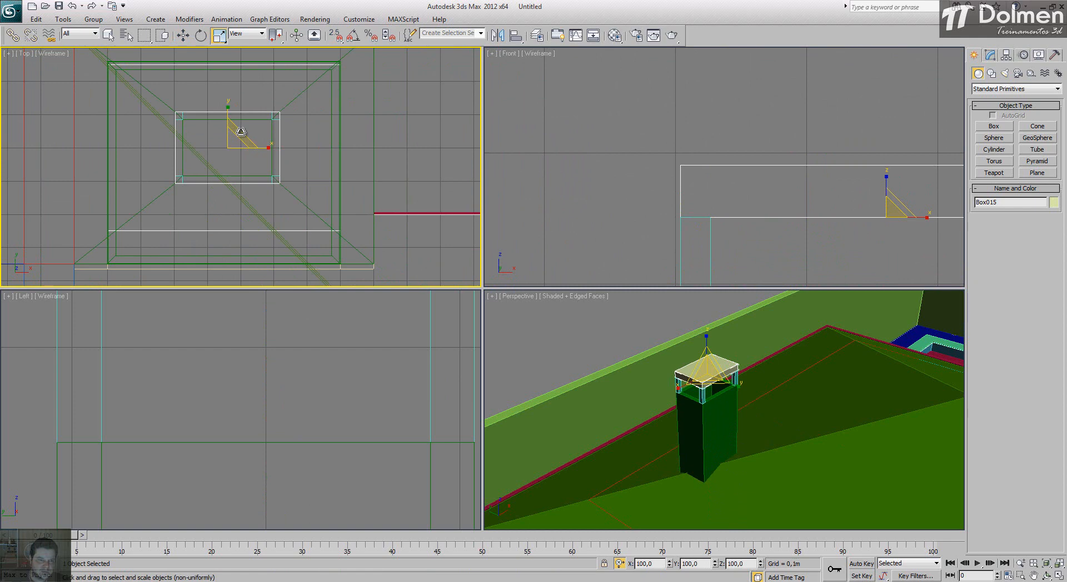
mouse_move(240, 131)
left_mouse_down()
mouse_move(259, 101)
mouse_move(244, 120)
left_mouse_up()
right_click(244, 121)
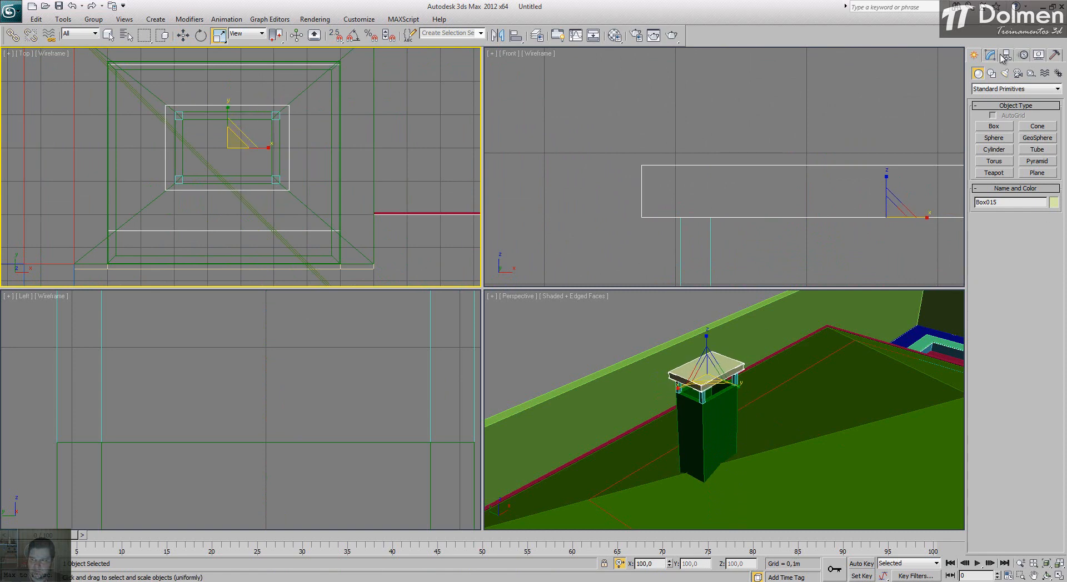
left_click(553, 334)
Step: Examine the finished chimney, the pavilion and the whole site in a maximized perspective view from several angles
scroll(829, 363, "down", 6)
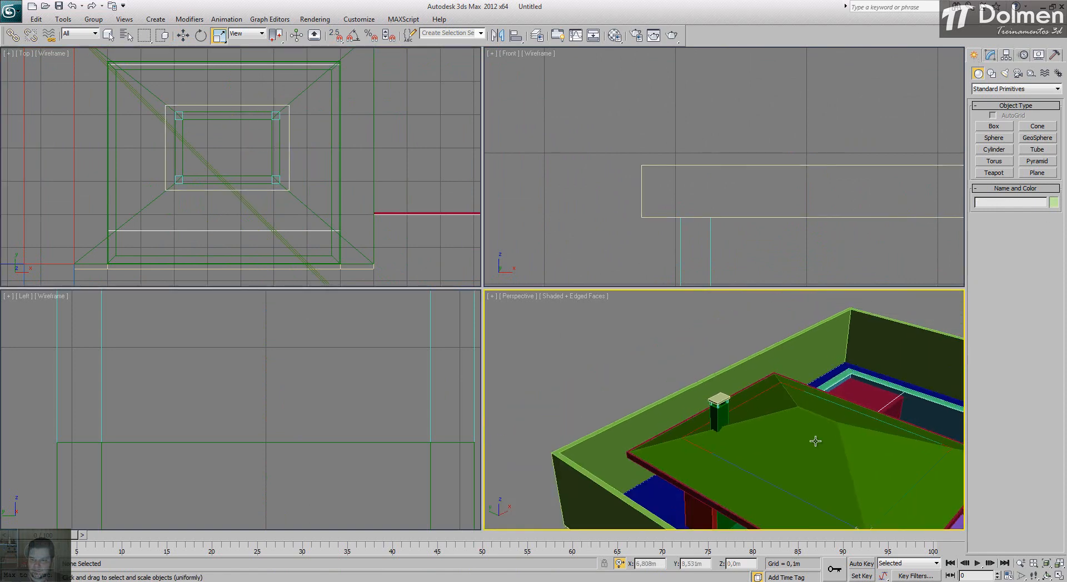
middle_click_drag(815, 440, 752, 361, "alt")
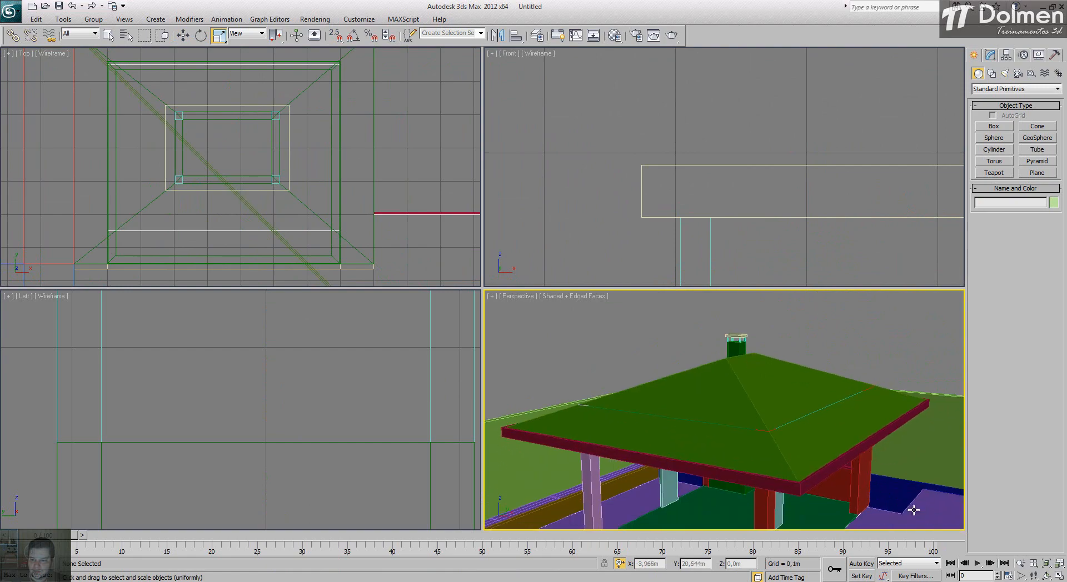
left_click(1059, 577)
scroll(638, 311, "down", 6)
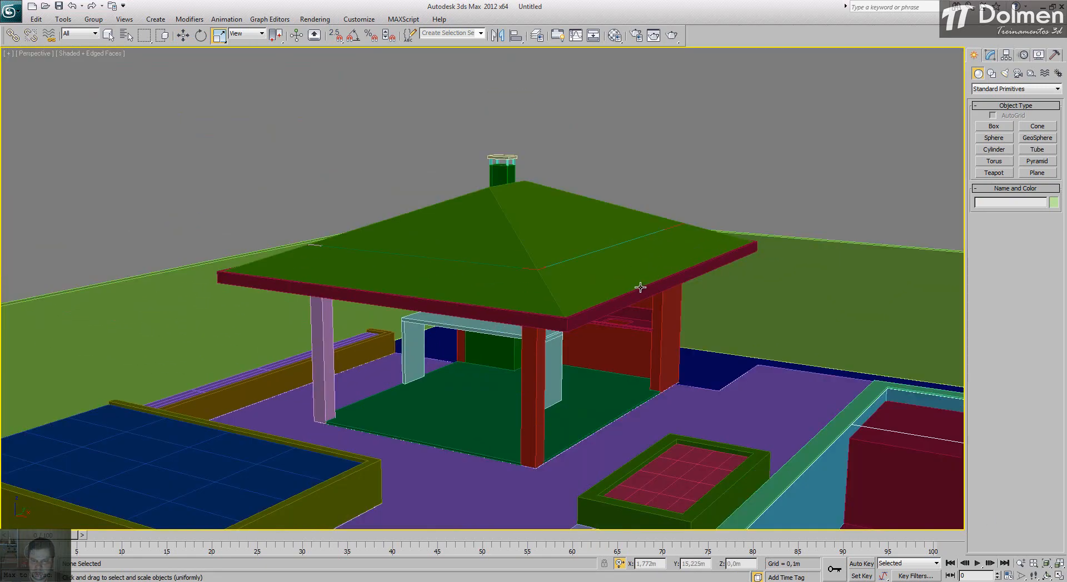
scroll(522, 331, "up", 5)
middle_click_drag(533, 347, 531, 317)
scroll(525, 301, "down", 3)
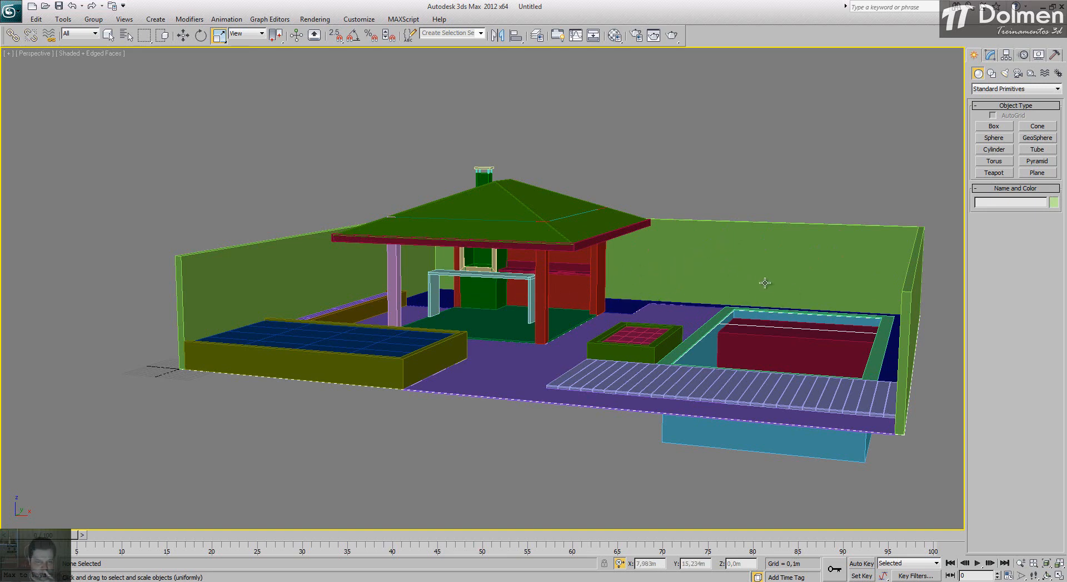
middle_click_drag(595, 341, 585, 363, "alt")
middle_click_drag(590, 355, 572, 285)
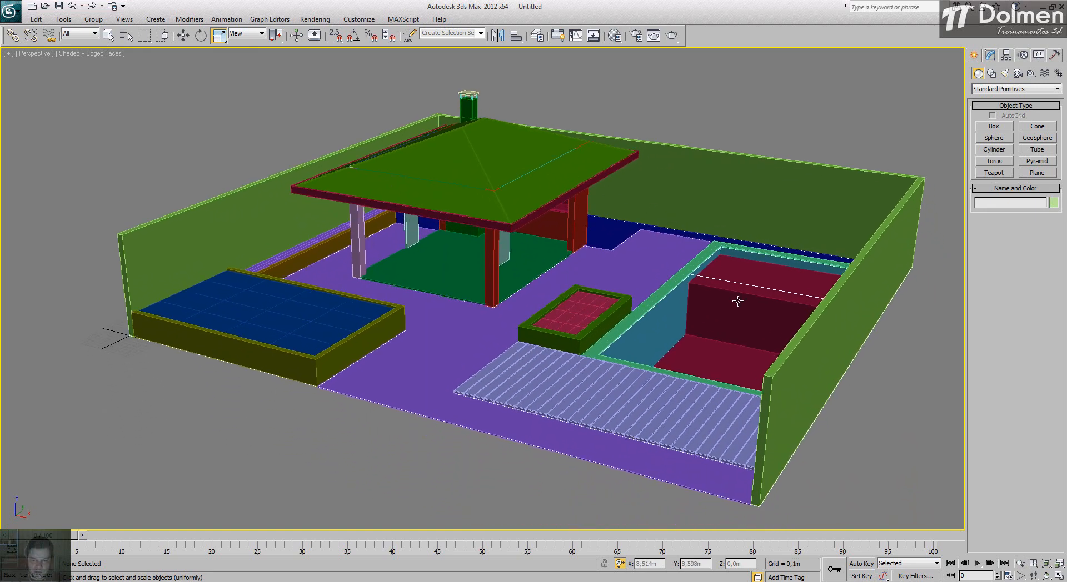